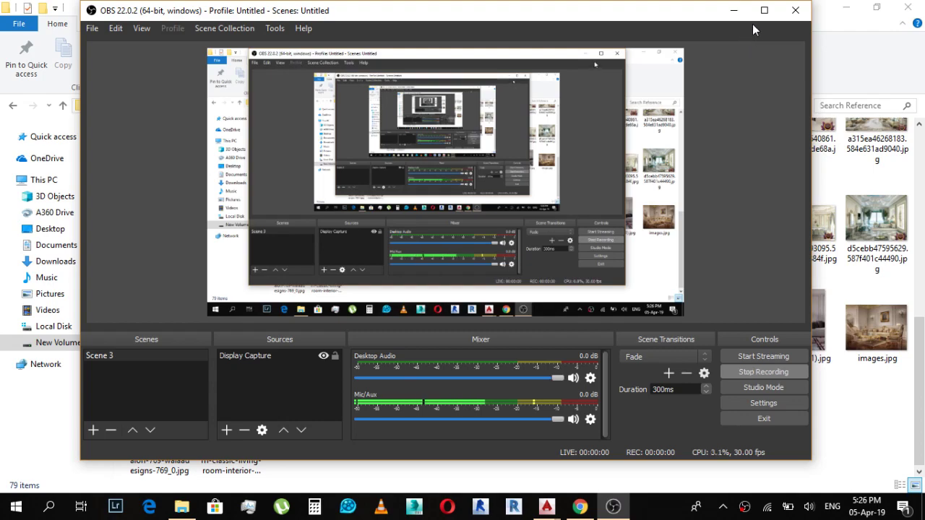
Step: Switch to AutoCAD's Interior Design drawing and examine the floor plan with its tile grid, yellow border and central ornament
click(733, 10)
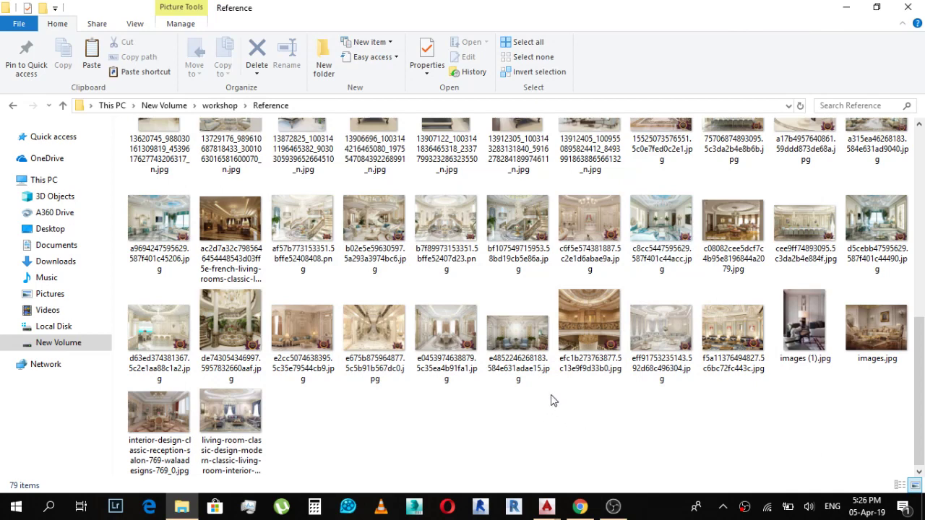
click(546, 507)
click(504, 427)
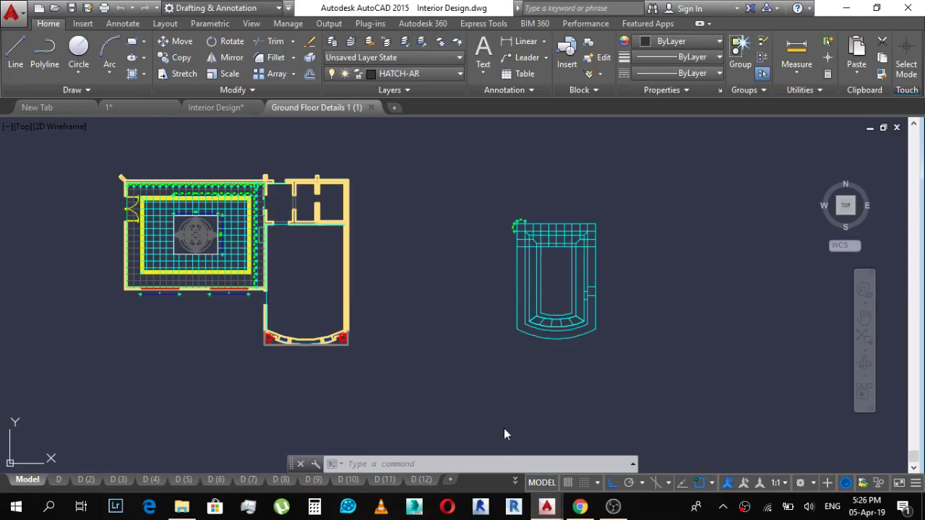
scroll(224, 230, up, 5)
scroll(200, 198, down, 5)
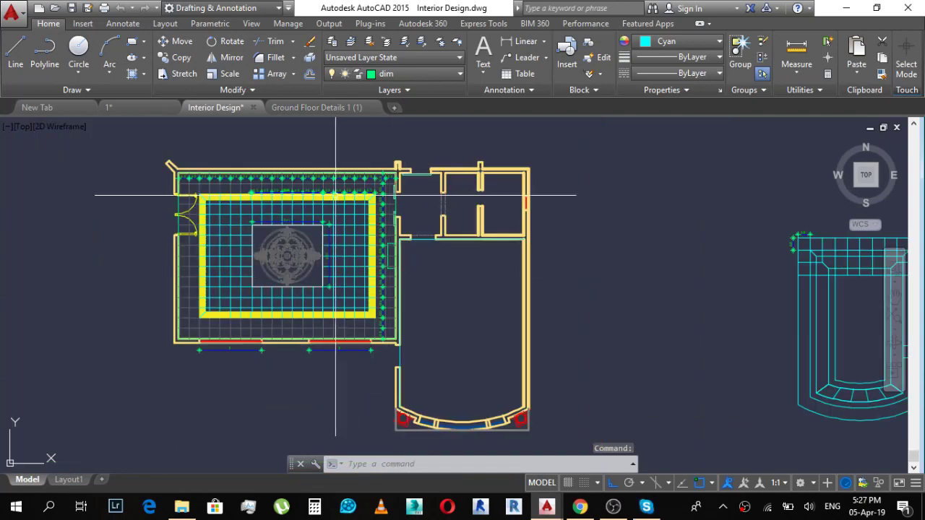
scroll(491, 188, up, 5)
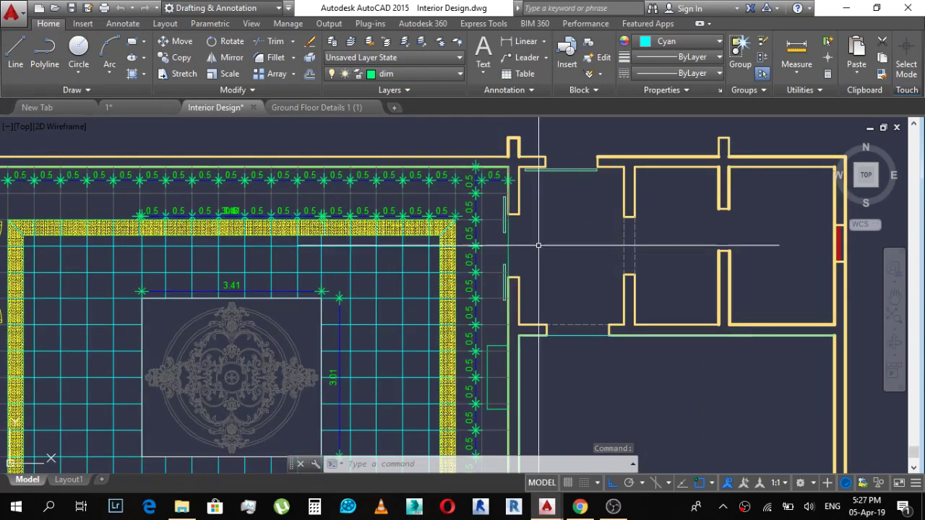
scroll(392, 210, down, 4)
scroll(340, 281, up, 2)
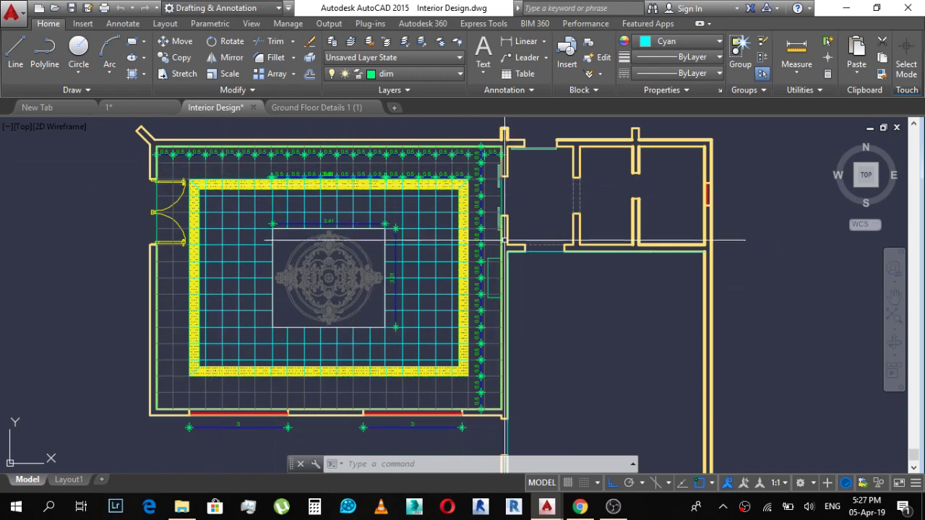
scroll(340, 340, up, 3)
scroll(376, 289, down, 3)
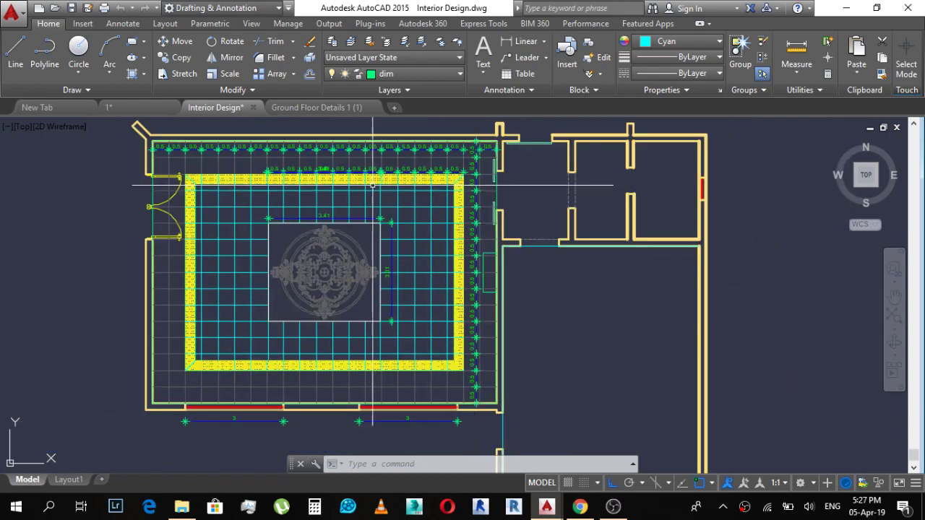
scroll(224, 145, up, 3)
scroll(234, 143, down, 3)
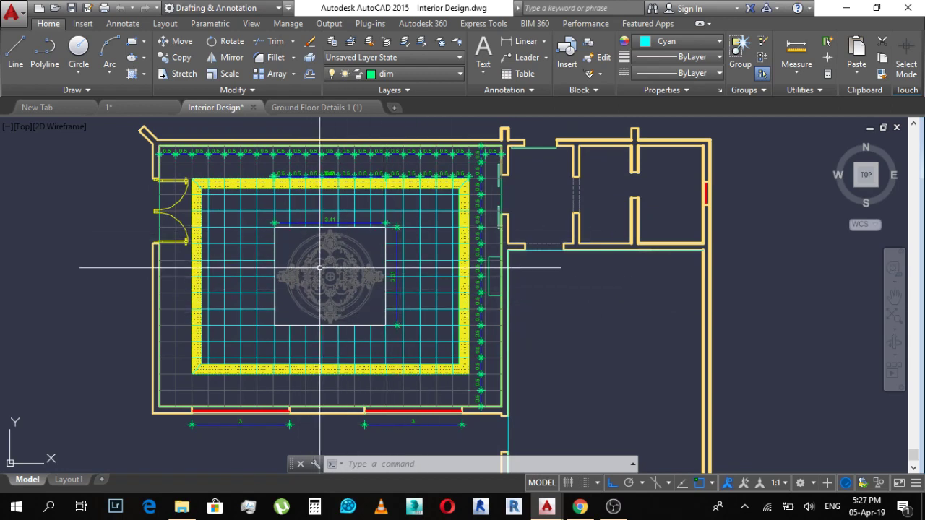
Step: Open the classic living room image from the Reference folder and browse back through the other interior reference photos
click(181, 506)
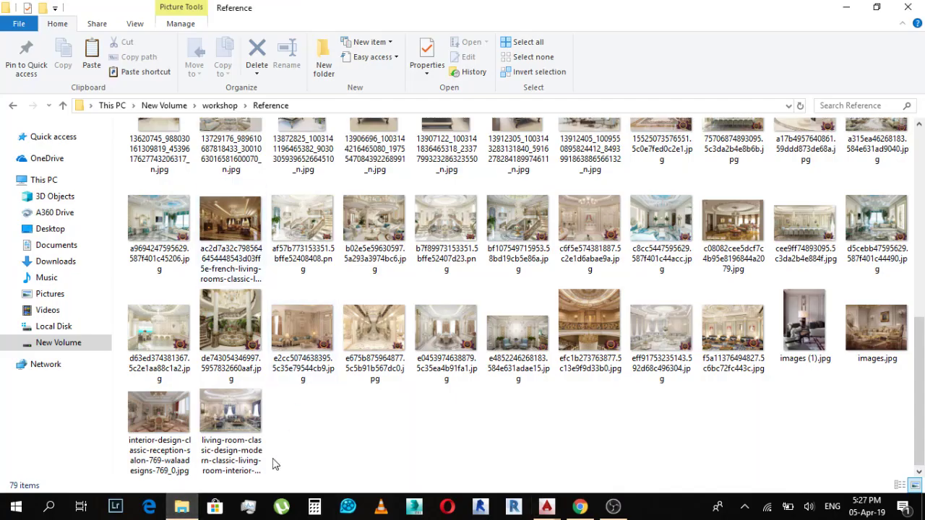
double_click(230, 434)
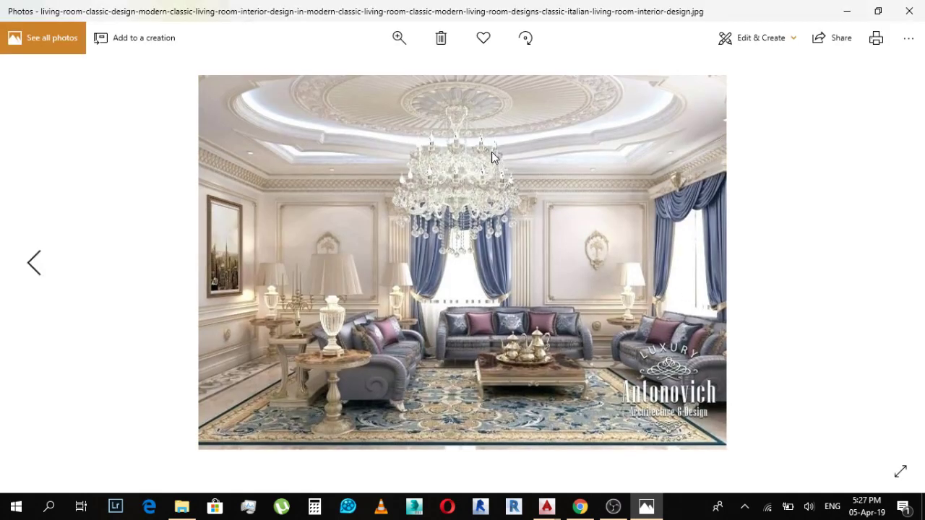
key(Left)
key(Left)
key(Left)
key(Left)
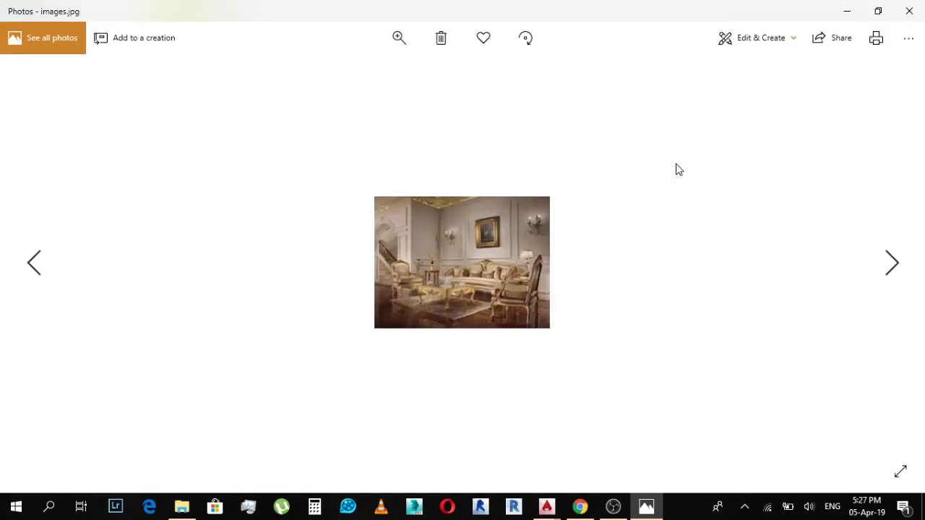
key(Left)
key(Left)
key(Left)
key(Left)
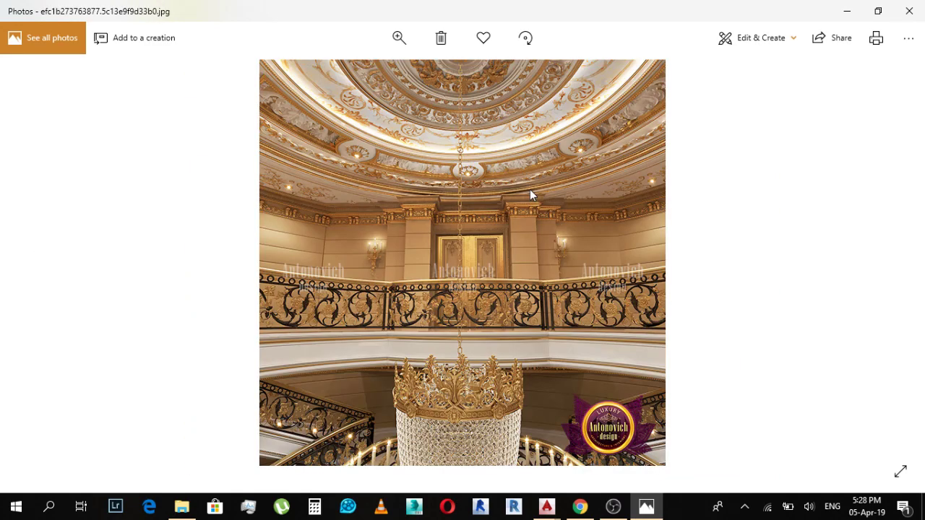
key(Left)
key(Left)
key(Left)
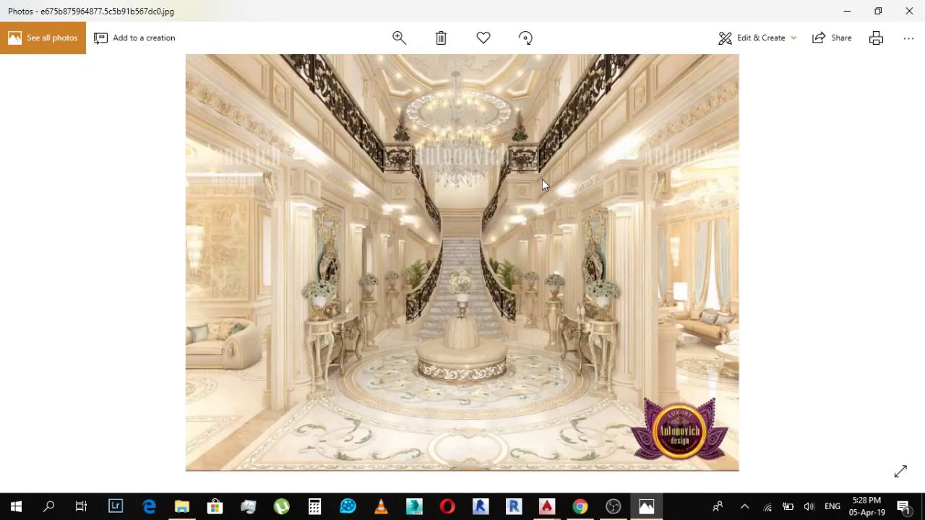
key(Left)
key(Left)
key(Left)
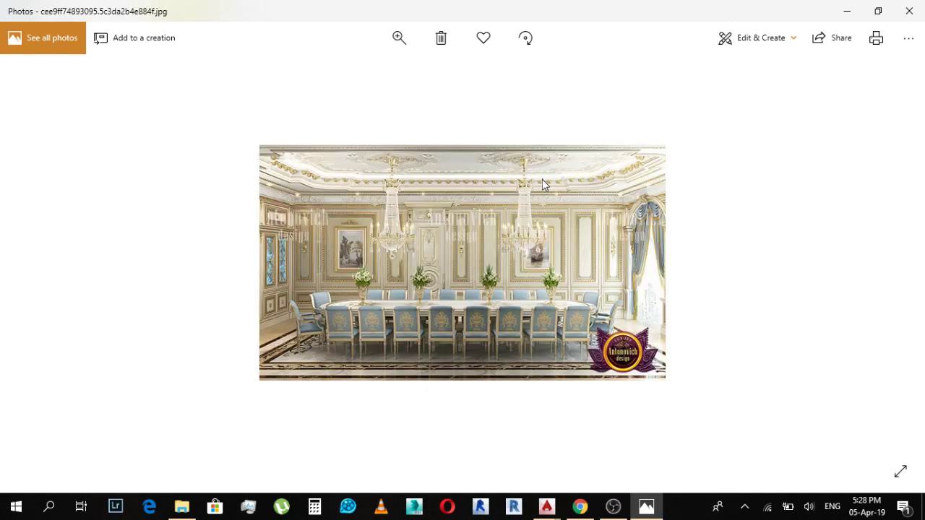
key(Left)
key(Left)
key(Left)
key(Left)
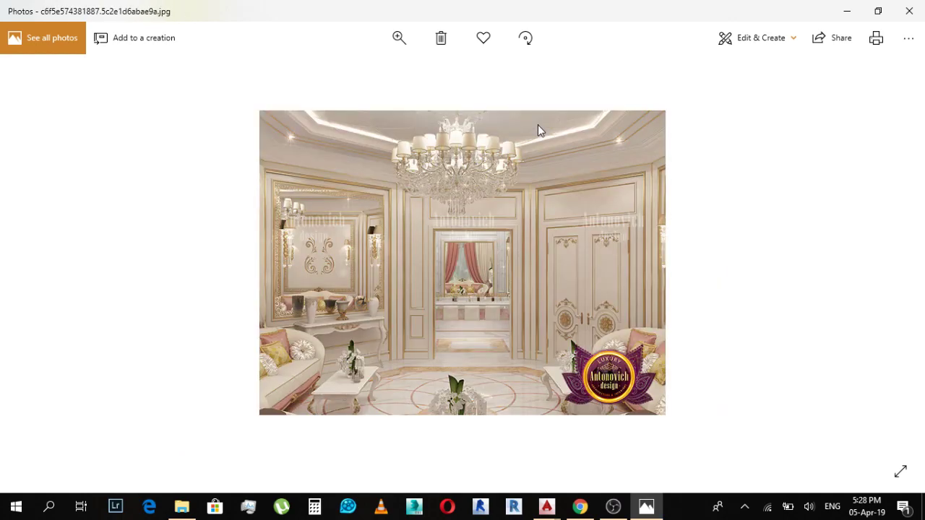
key(Left)
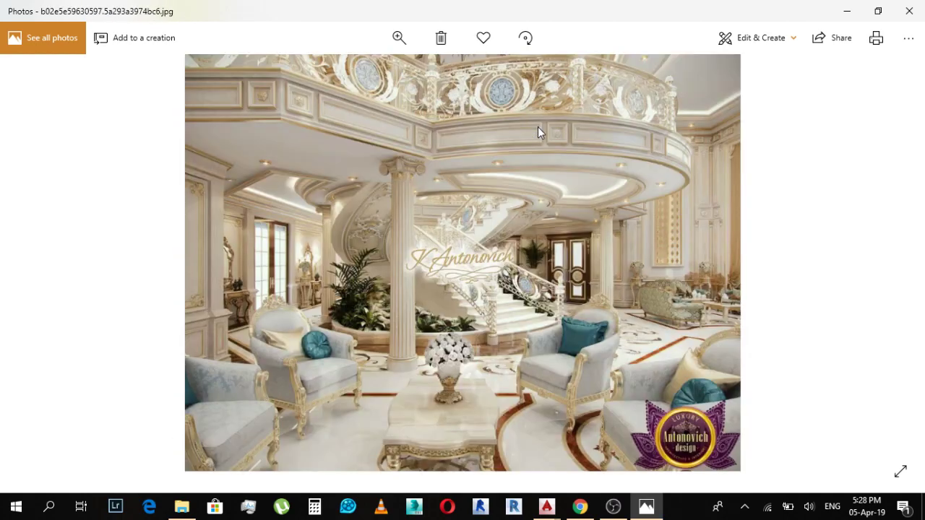
key(Left)
key(Left)
key(Left)
key(Left)
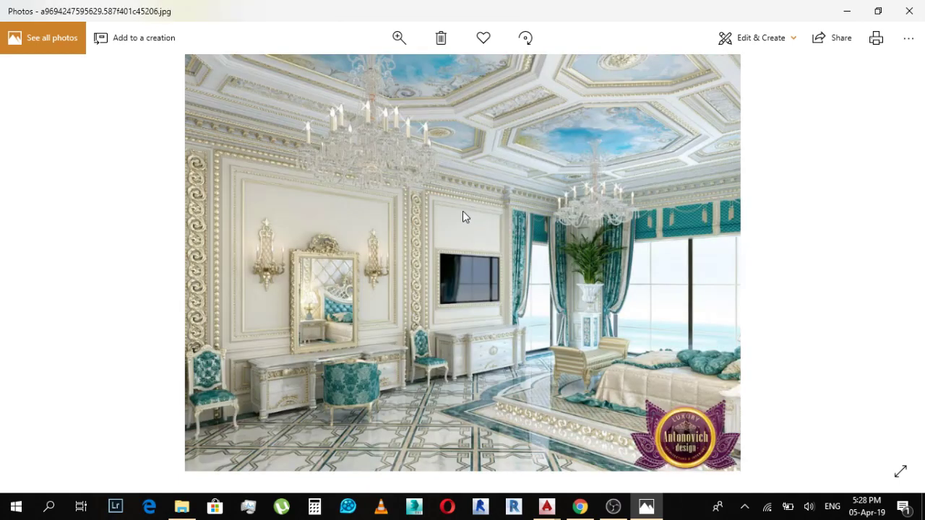
key(Left)
key(Left)
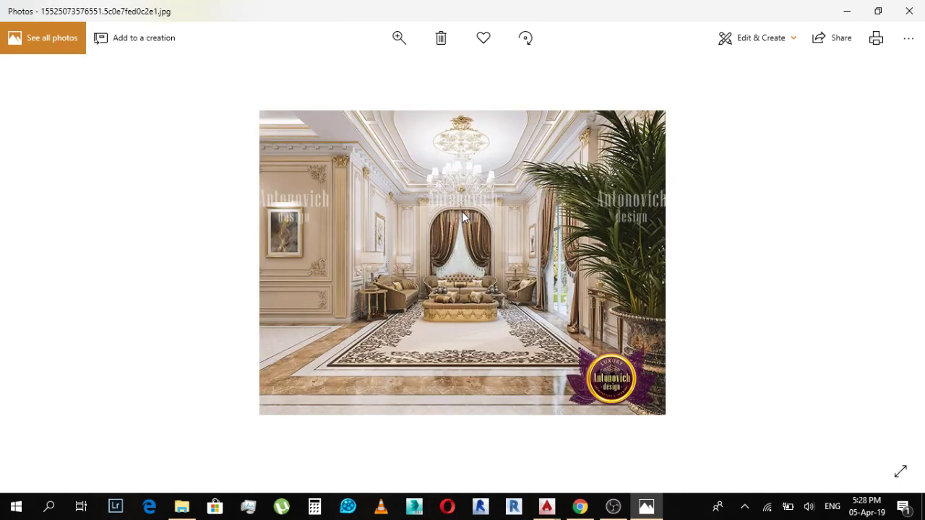
key(Left)
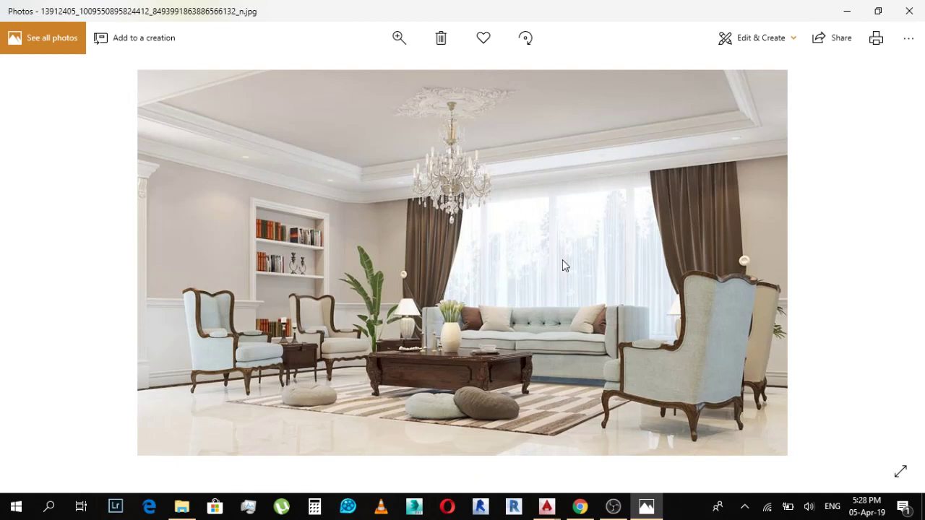
Step: Examine the recessed ceiling and cornices in the reference photo of the living room with the black coffee table
key(Left)
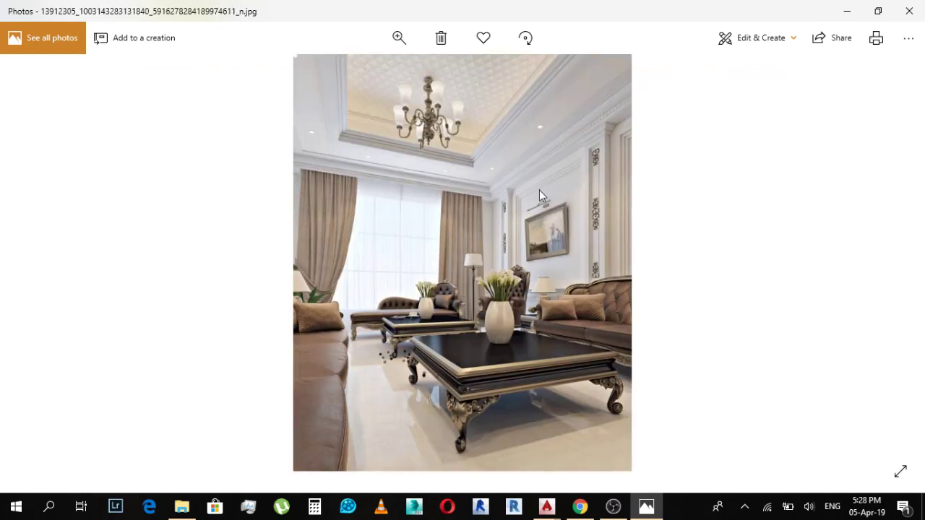
ctrl+scroll(478, 86, up, 2)
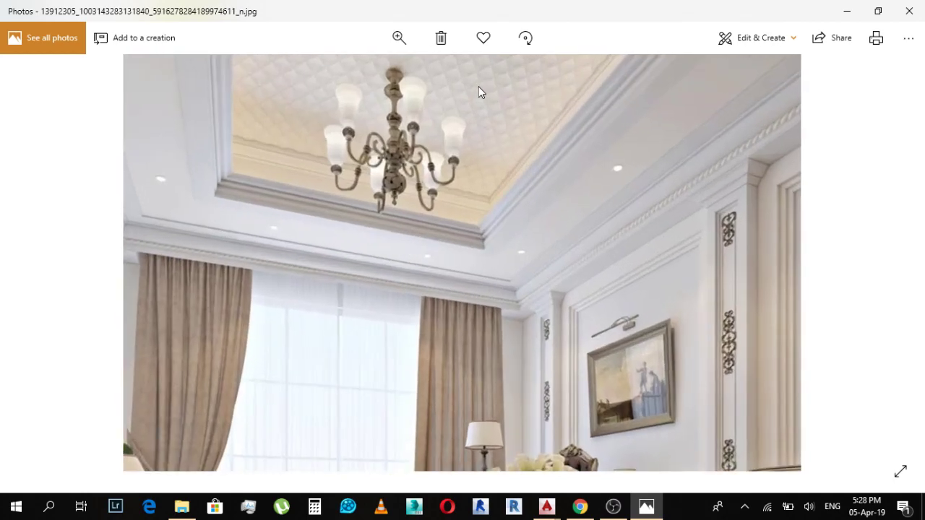
ctrl+scroll(540, 274, down, 2)
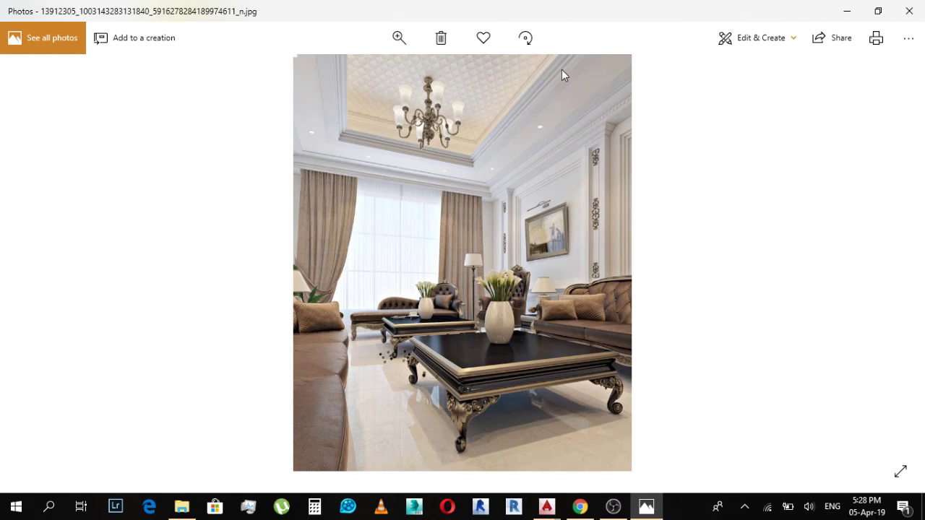
Step: Draw dimension marks across the lowered ceiling border in the photo and handwrite 80, 60 and 100 beside them
click(751, 37)
click(739, 107)
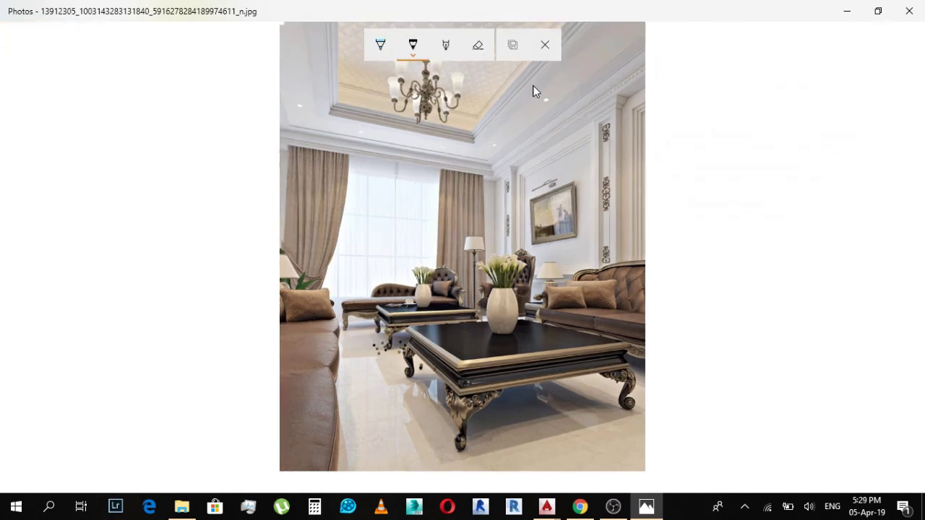
mouse_move(536, 78)
mouse_down()
mouse_move(526, 86)
mouse_move(555, 101)
mouse_move(565, 86)
mouse_up()
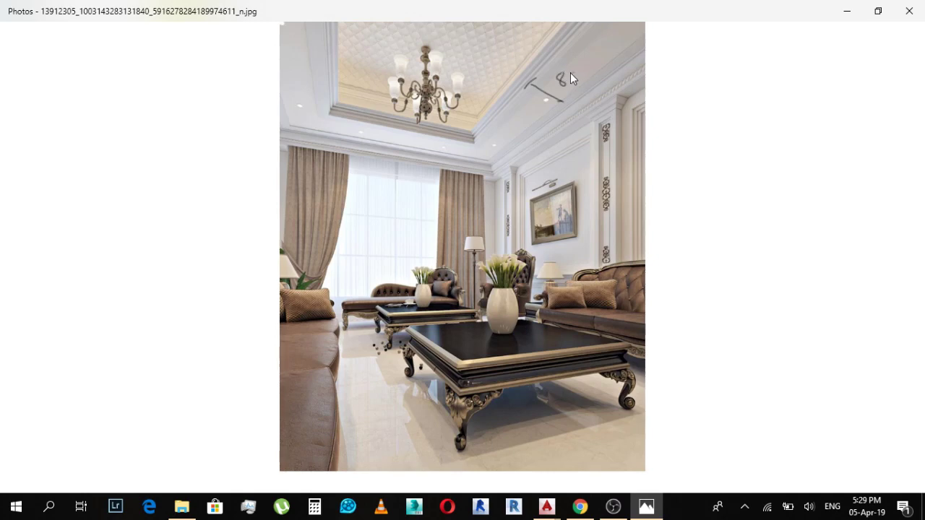
drag(593, 55, 596, 70)
drag(618, 40, 640, 34)
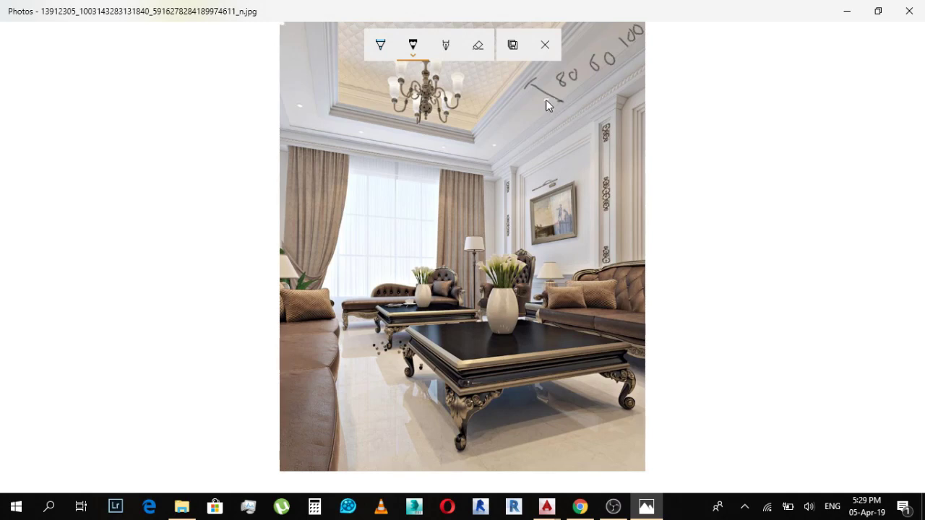
drag(546, 99, 549, 108)
drag(526, 121, 539, 112)
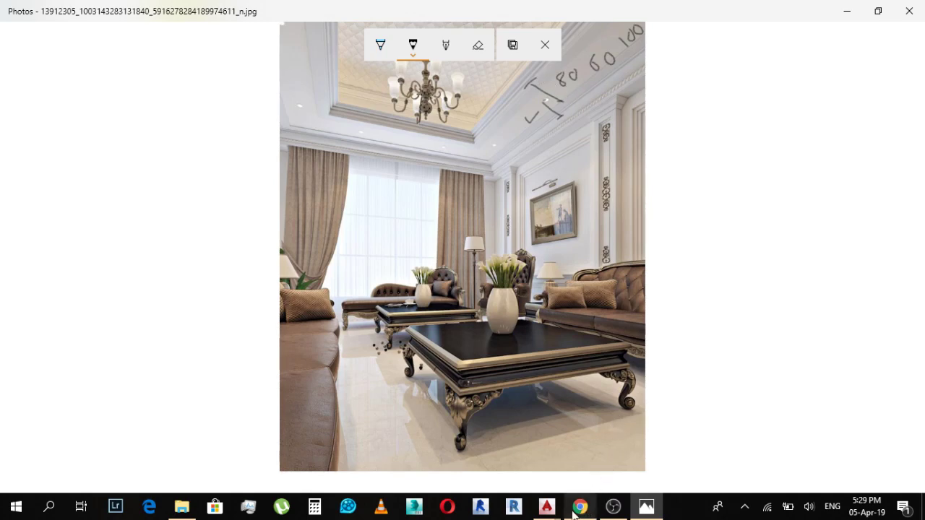
Step: Switch to AutoCAD's Ground Floor Details 1 (1) drawing and examine the Traditional Hall ceiling plan
click(546, 506)
click(554, 467)
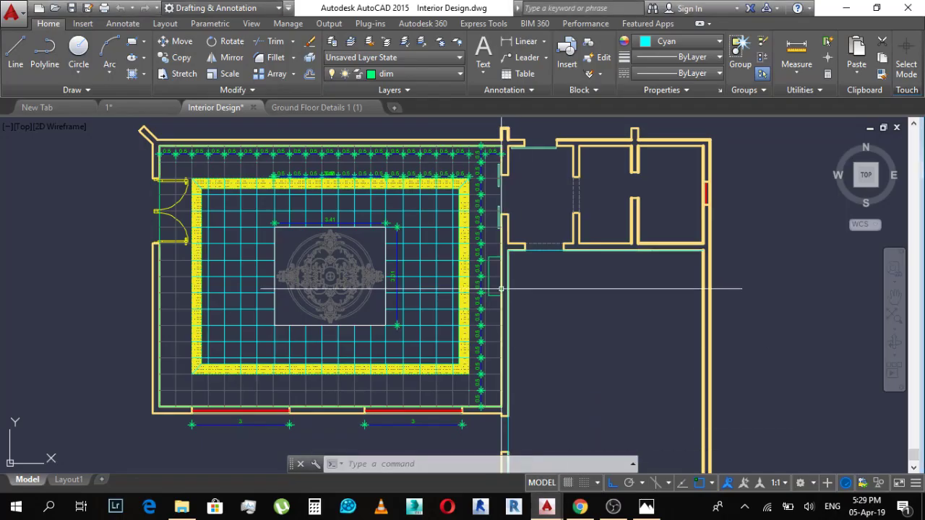
scroll(506, 255, down, 3)
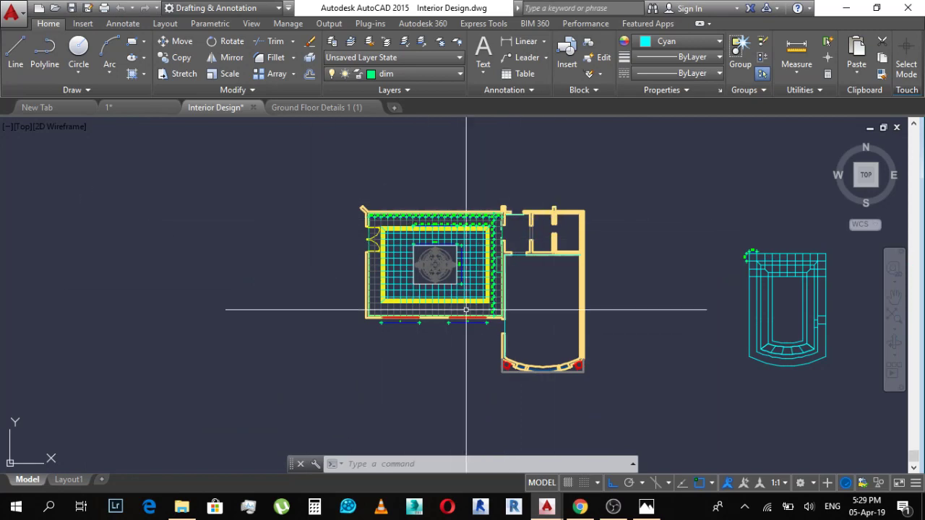
click(318, 107)
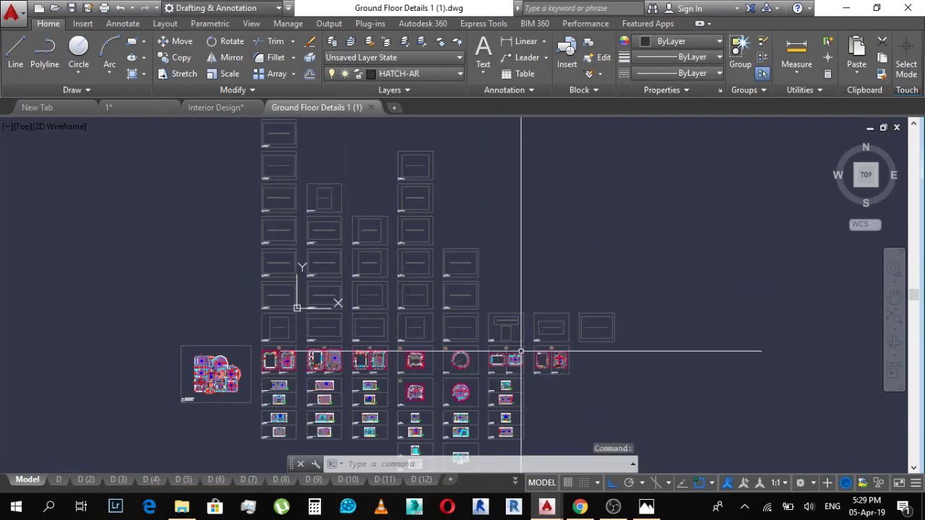
scroll(433, 370, up, 4)
scroll(417, 384, up, 8)
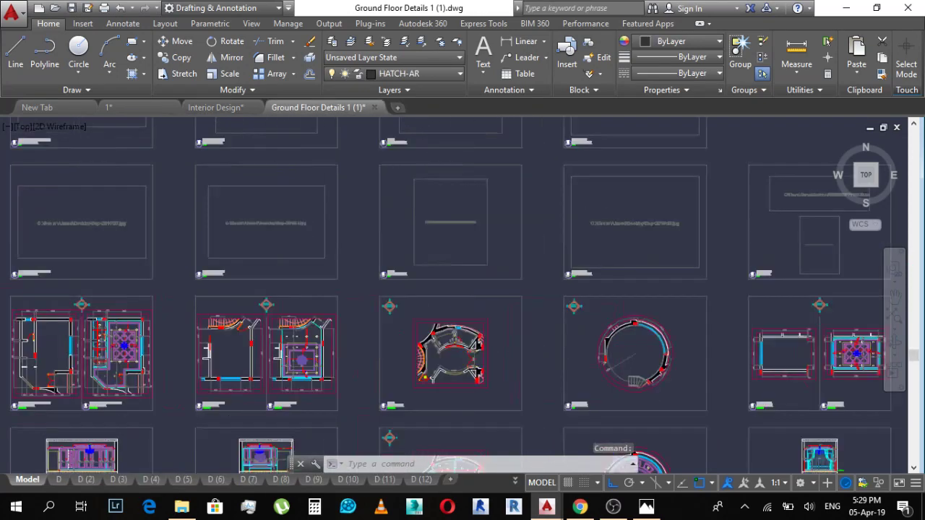
scroll(433, 197, down, 5)
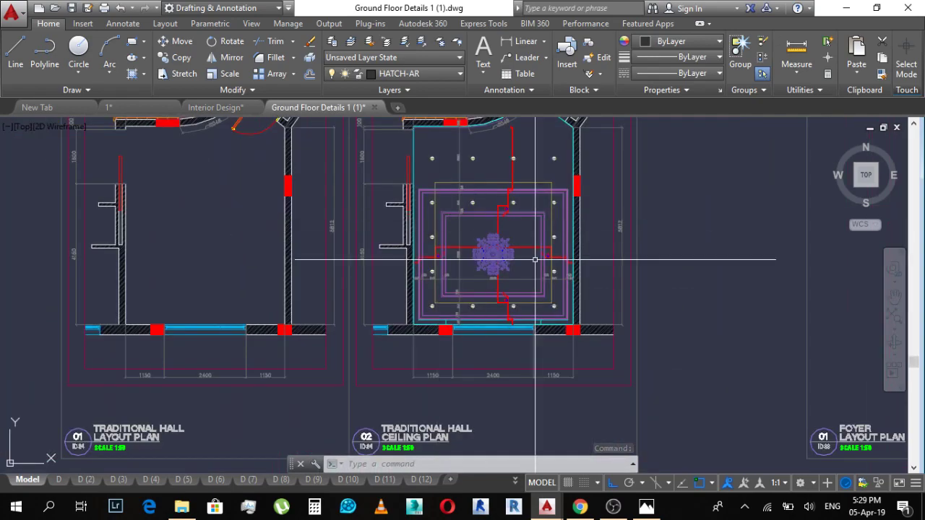
scroll(537, 258, up, 5)
scroll(445, 214, down, 3)
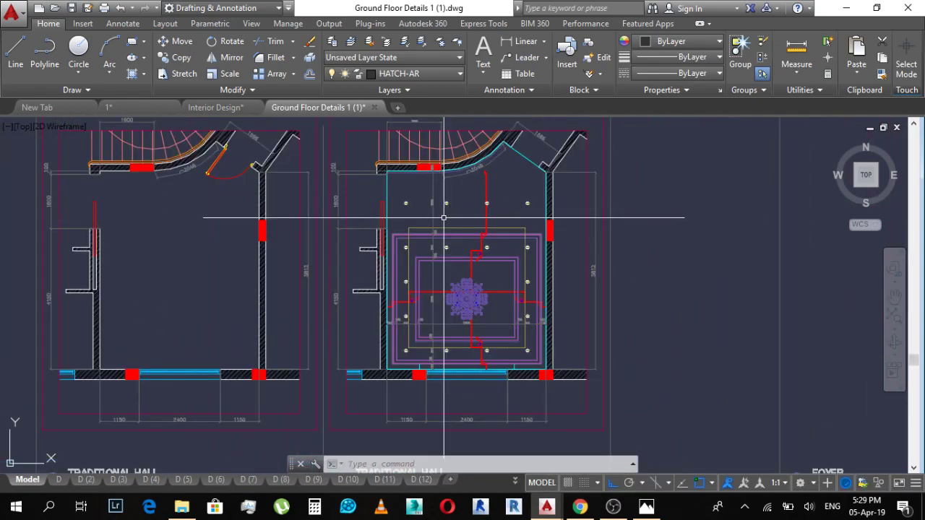
scroll(496, 224, up, 3)
scroll(471, 185, down, 3)
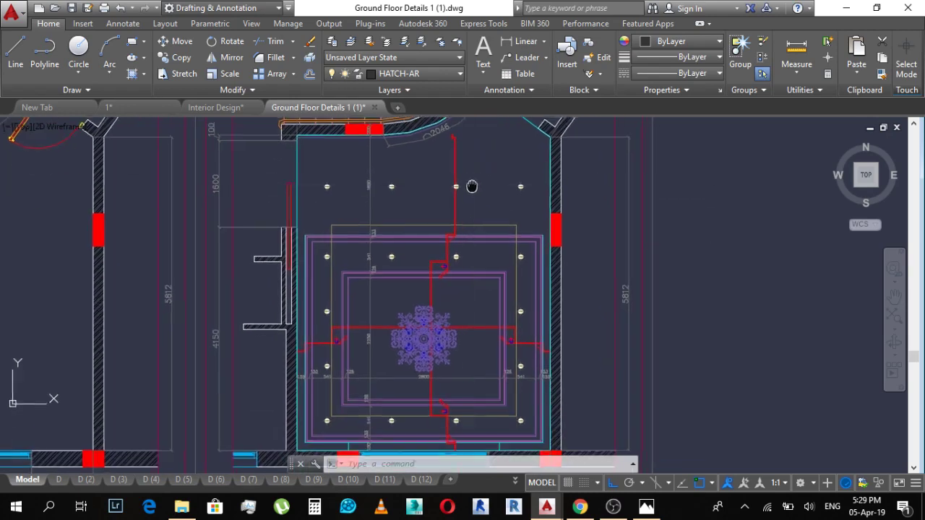
Step: Examine the red section profile, its cornice mouldings and the spotlights in the Traditional Hall ceiling plan up close
scroll(467, 145, up, 6)
middle_drag(469, 157, 458, 215)
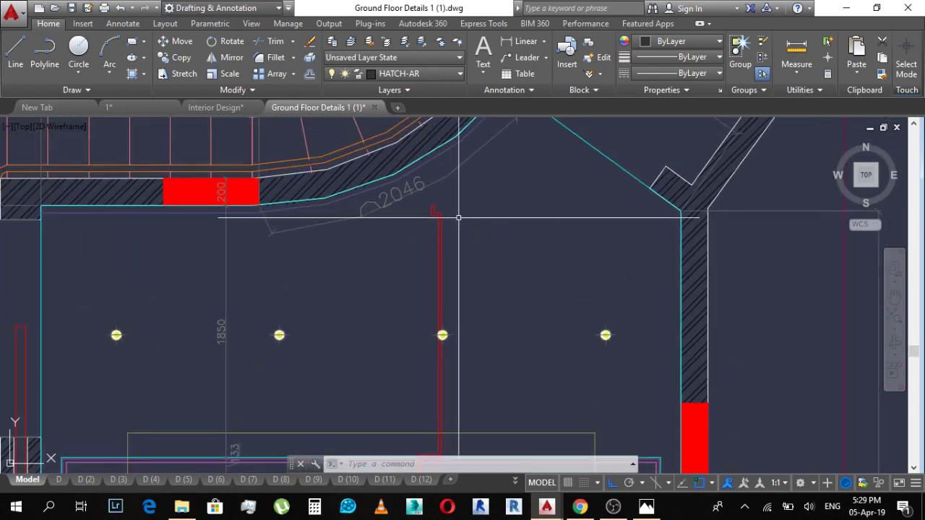
scroll(314, 206, down, 1)
middle_drag(494, 264, 516, 121)
scroll(515, 121, down, 3)
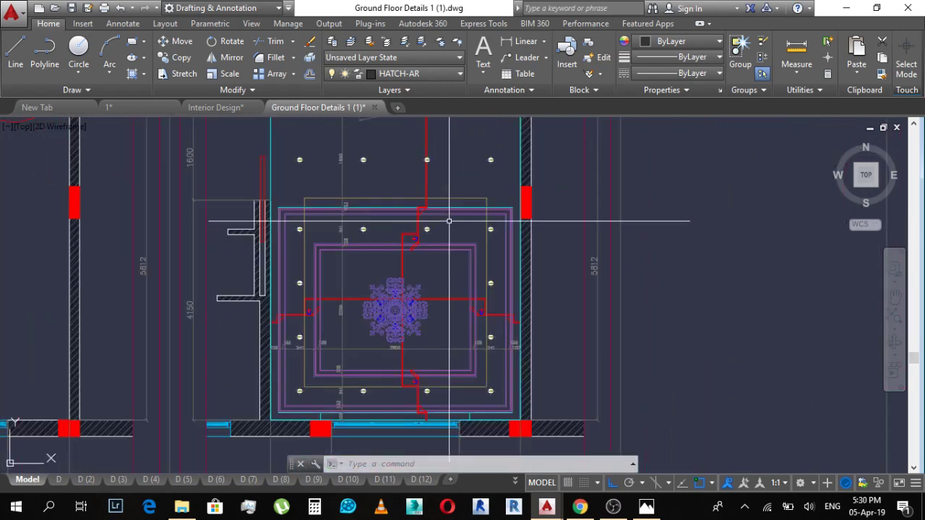
scroll(467, 230, up, 3)
middle_drag(395, 279, 423, 216)
scroll(457, 329, up, 5)
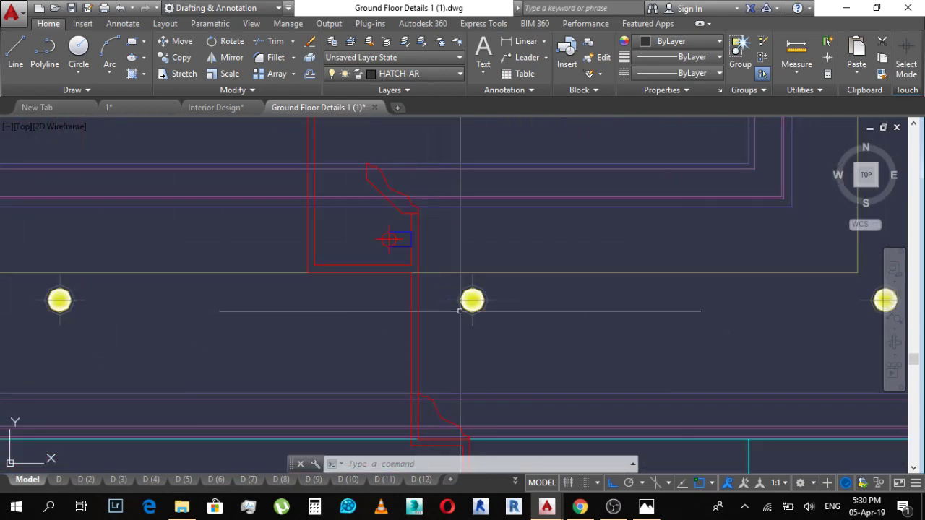
Step: Examine the Traditional Hall ceiling plan's border dimensions, central ornament, spotlights and both red section profiles
scroll(462, 303, down, 4)
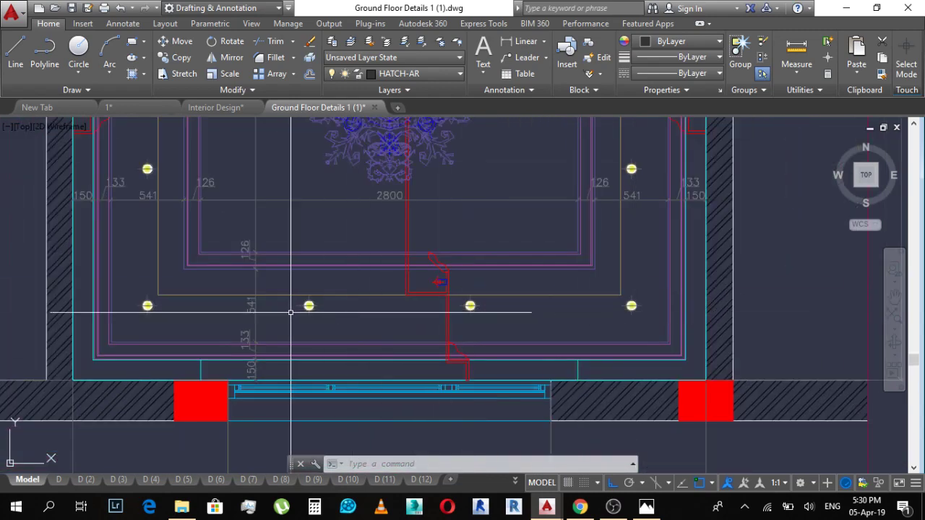
middle_drag(196, 252, 209, 400)
scroll(530, 250, down, 2)
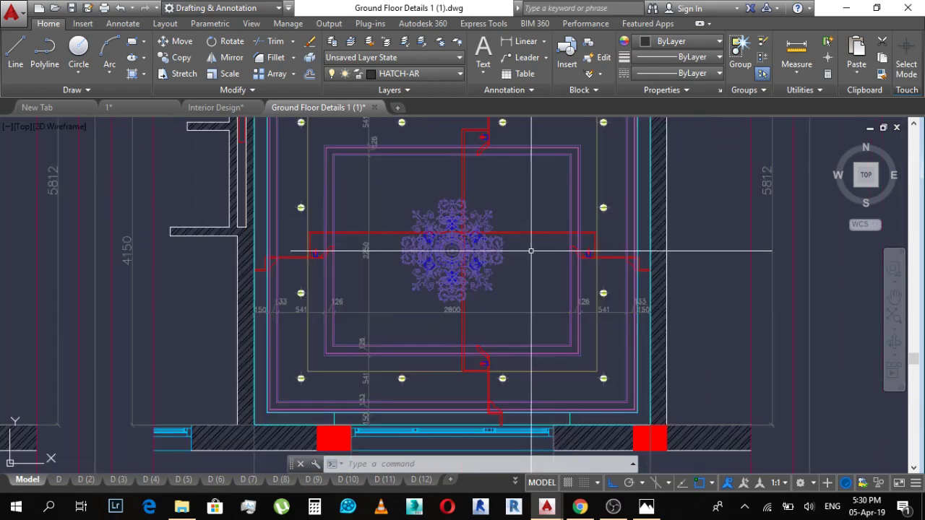
middle_drag(563, 204, 533, 311)
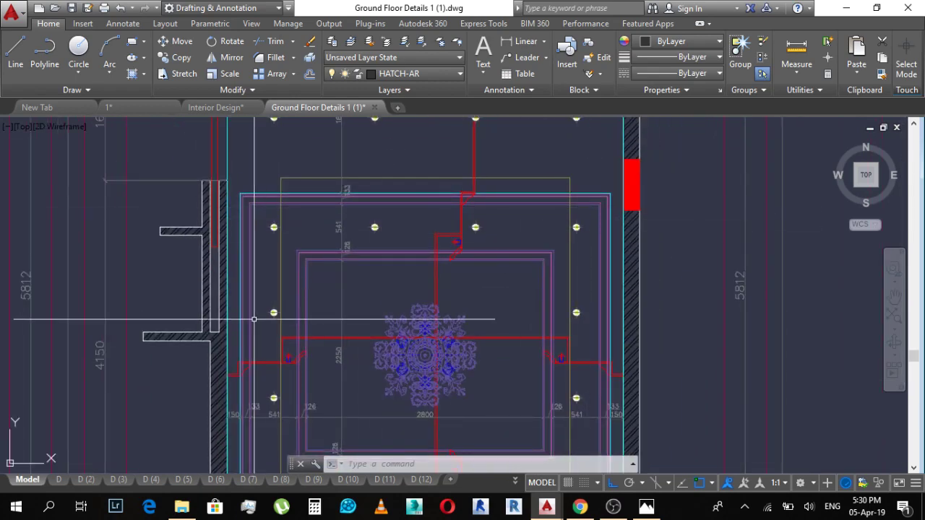
middle_drag(261, 349, 256, 313)
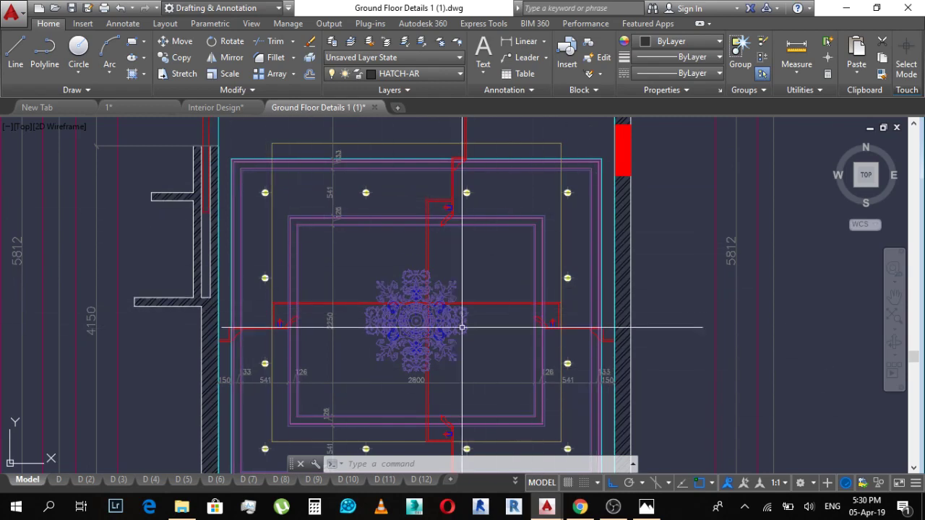
scroll(462, 327, up, 4)
scroll(427, 283, down, 2)
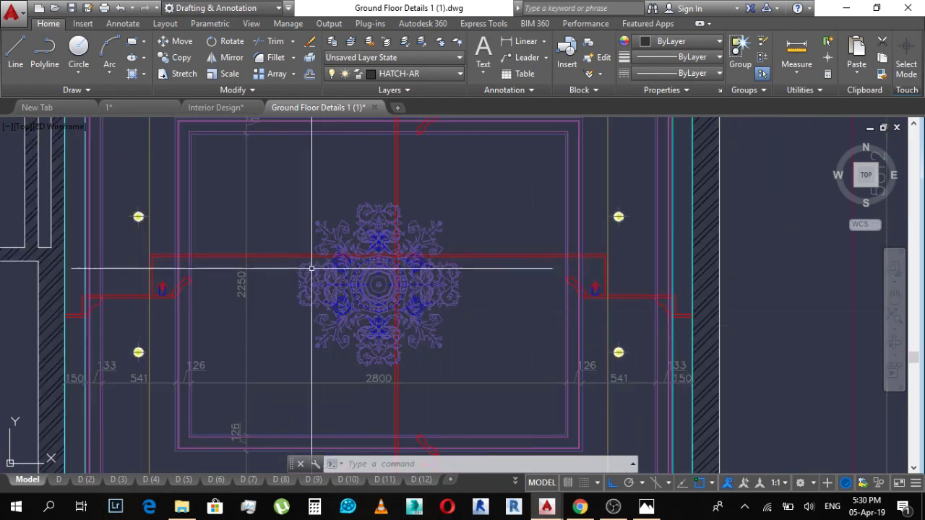
scroll(311, 268, down, 4)
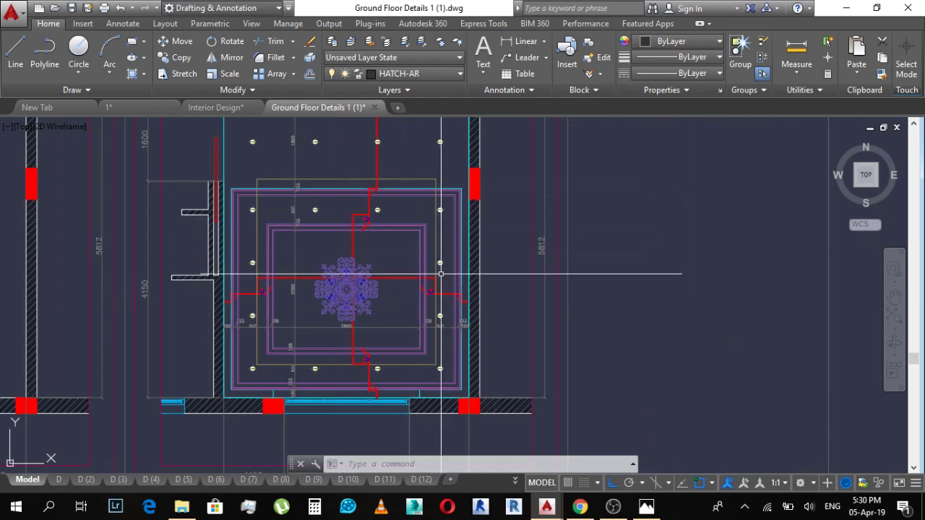
scroll(441, 273, up, 5)
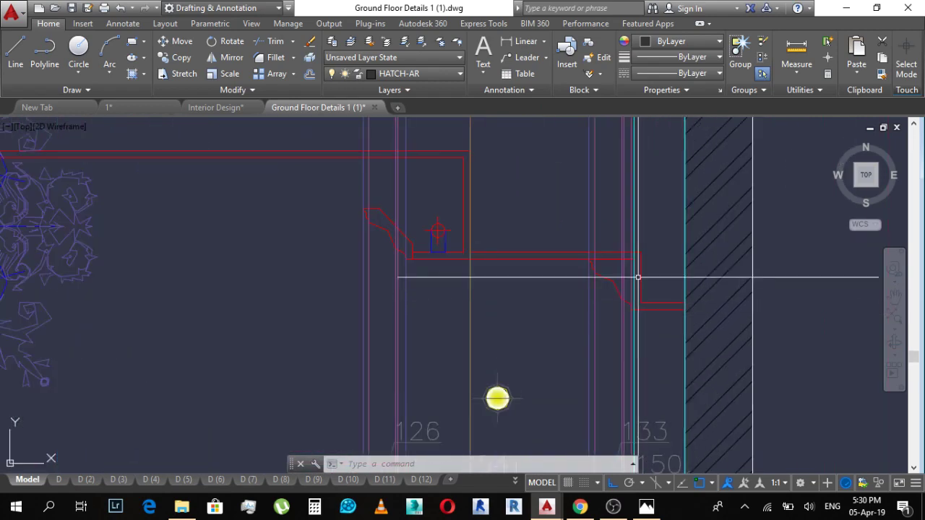
middle_drag(366, 159, 591, 217)
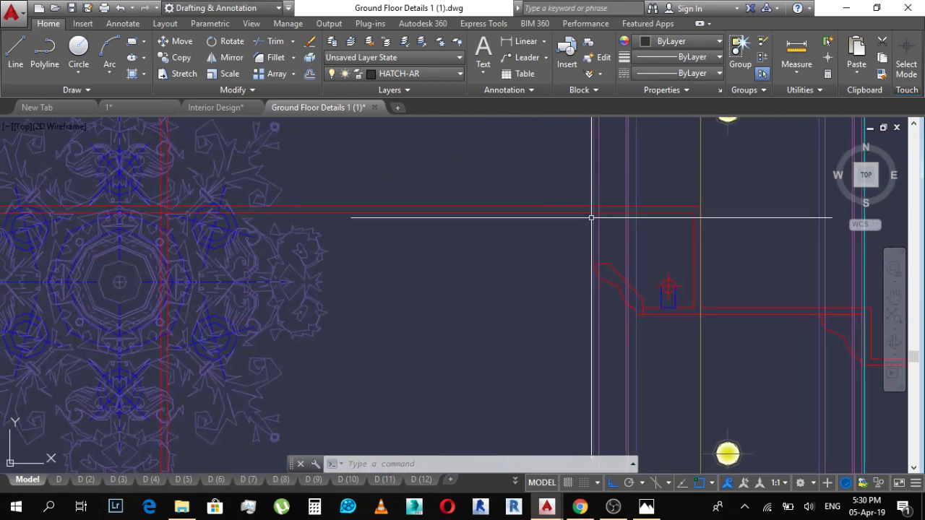
scroll(591, 217, down, 3)
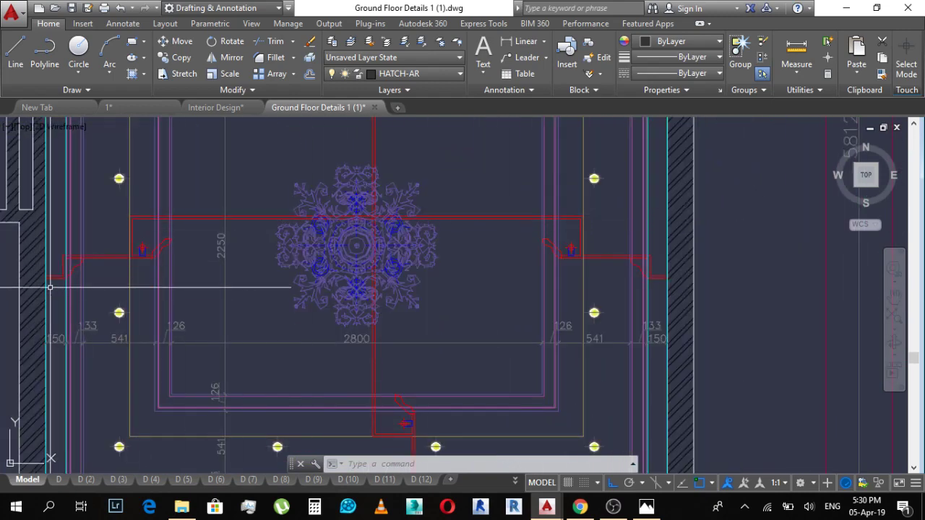
middle_drag(141, 282, 368, 274)
scroll(368, 275, down, 6)
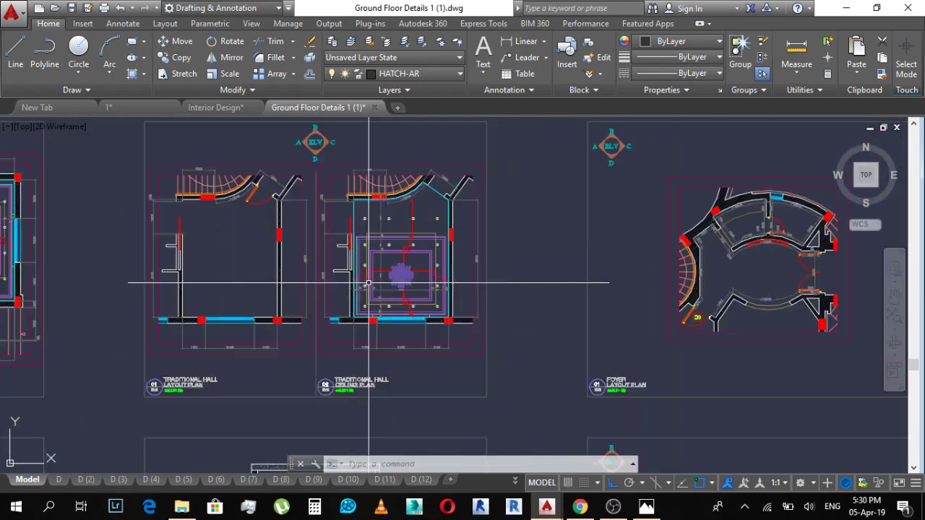
Step: Examine the Women's Formal Sitting ceiling plan with its linked circular mouldings and central chandelier
middle_drag(257, 287, 496, 287)
scroll(215, 243, up, 6)
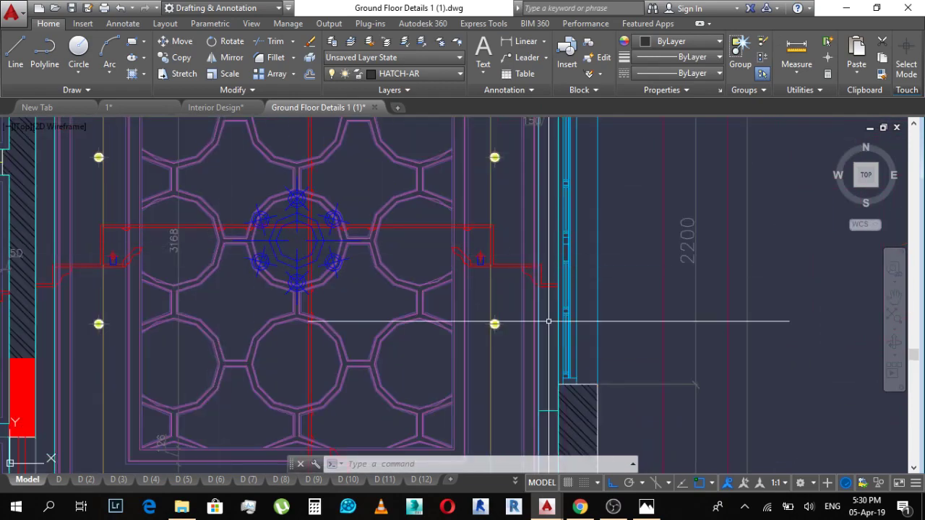
scroll(548, 321, down, 5)
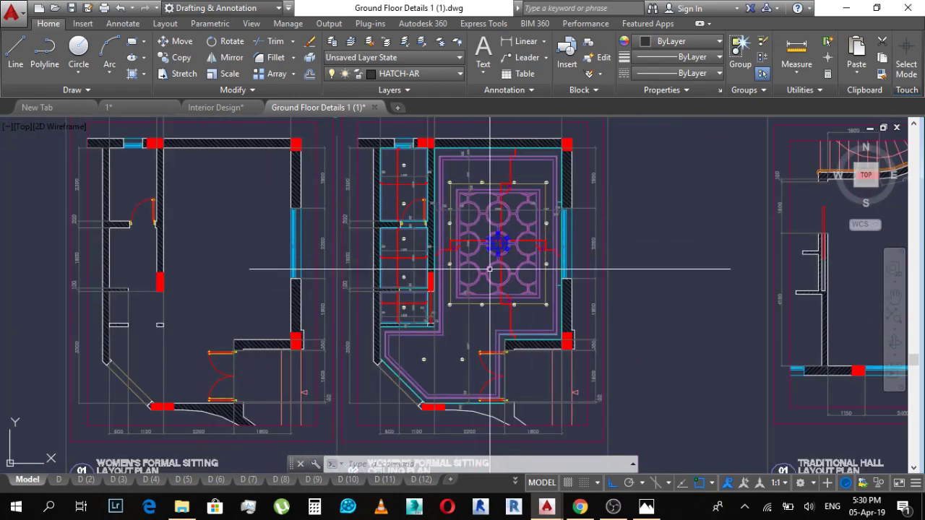
scroll(513, 208, up, 4)
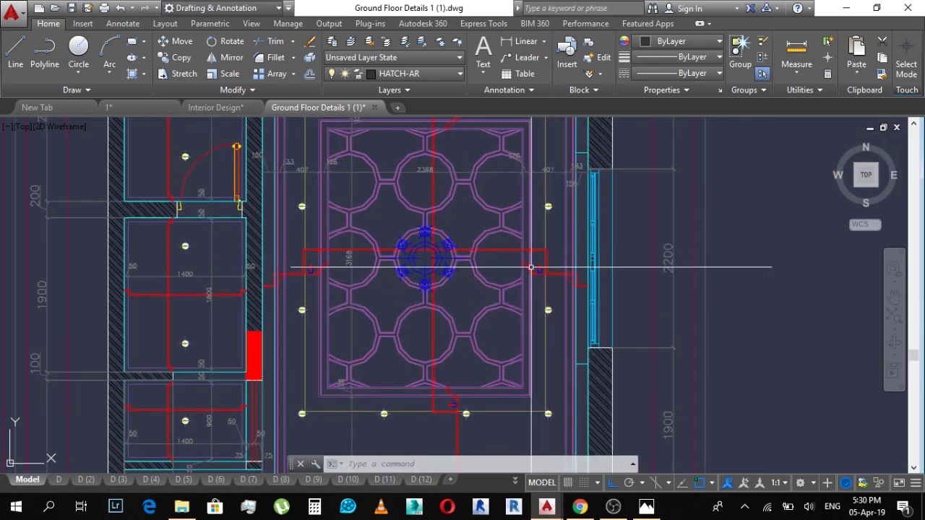
Step: Add an aligned dimension to the vertical drop beside the window wall in the Women's Formal Sitting red ceiling section
scroll(531, 267, up, 6)
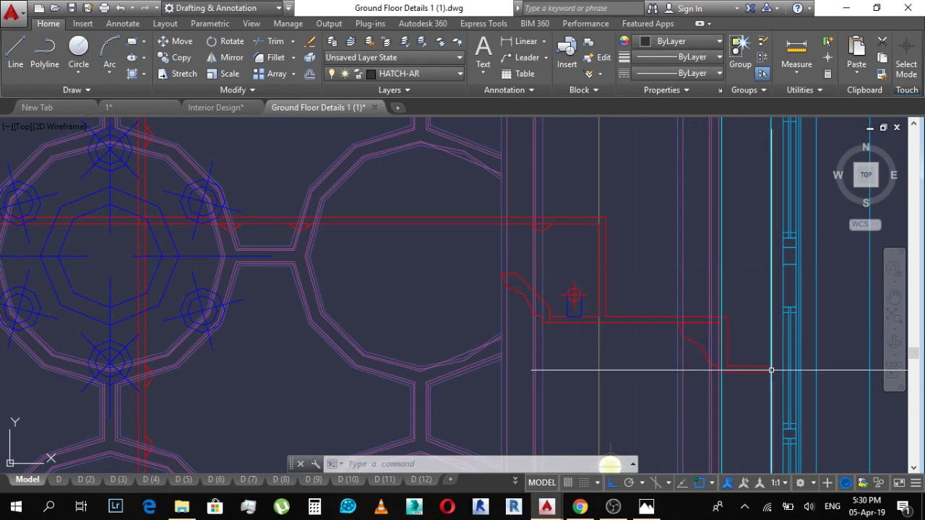
middle_drag(609, 464, 587, 417)
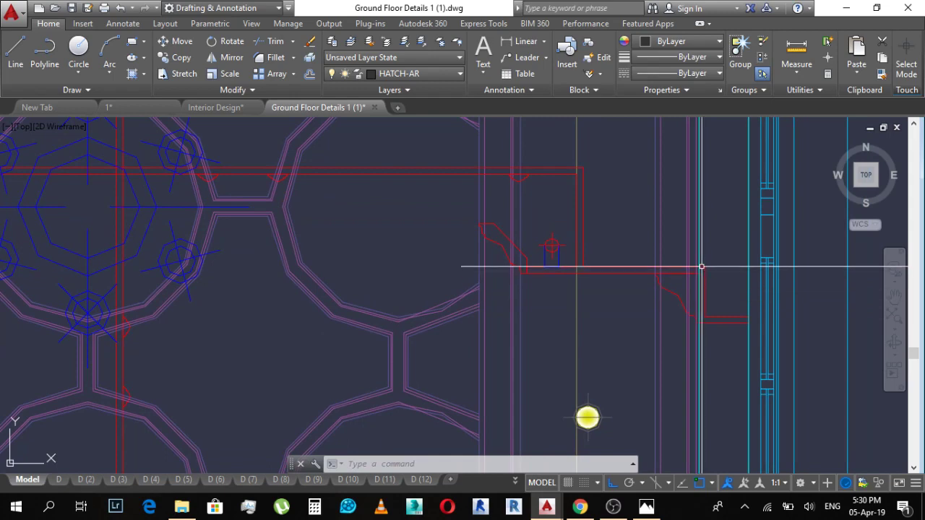
text(dal)
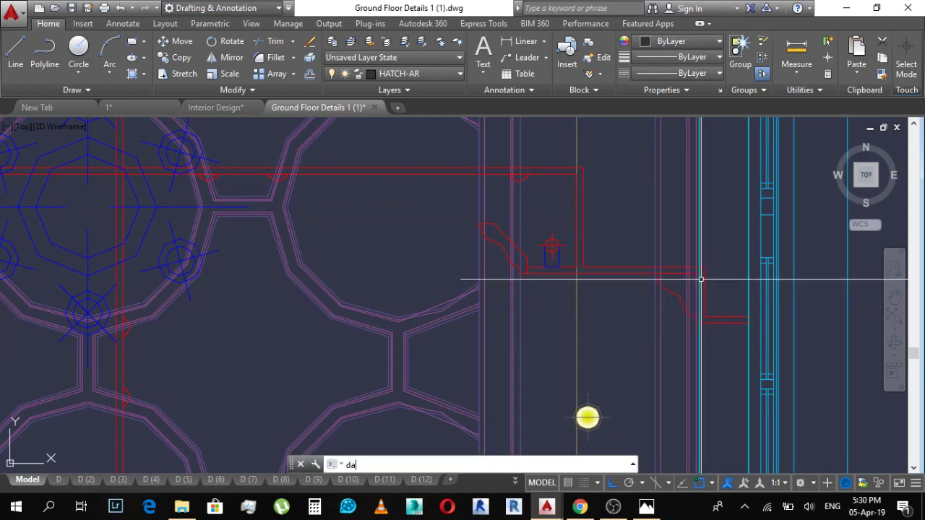
key(Return)
click(698, 274)
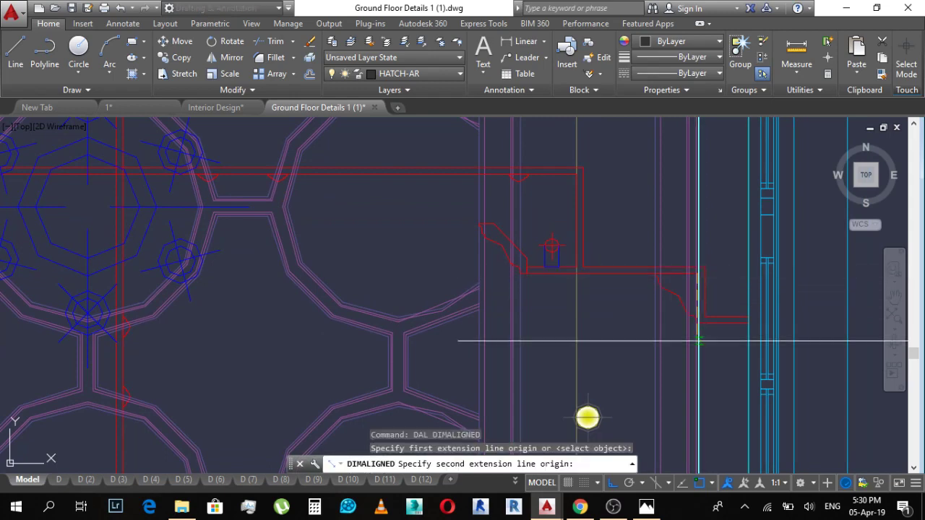
click(697, 319)
click(657, 296)
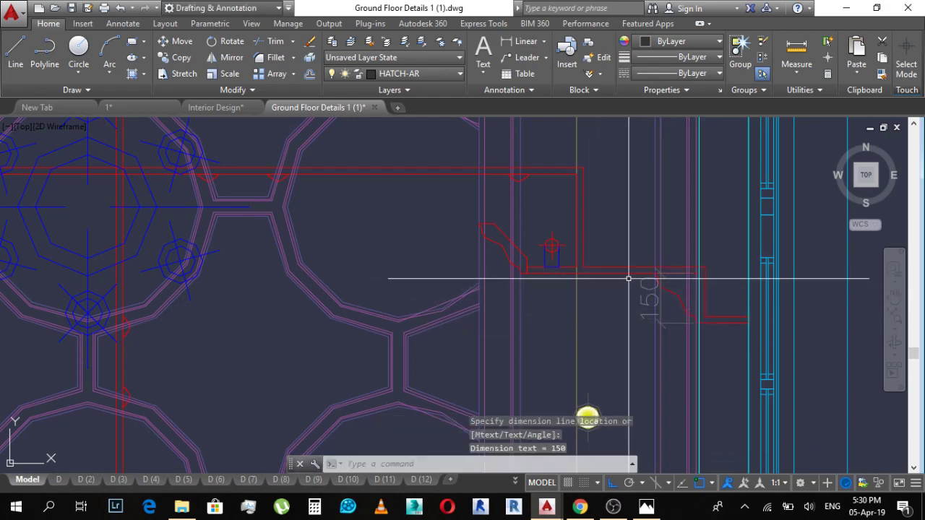
Step: Add an aligned dimension along the underside of the lowered ceiling, from the outer drop to the inner cornice
key(Return)
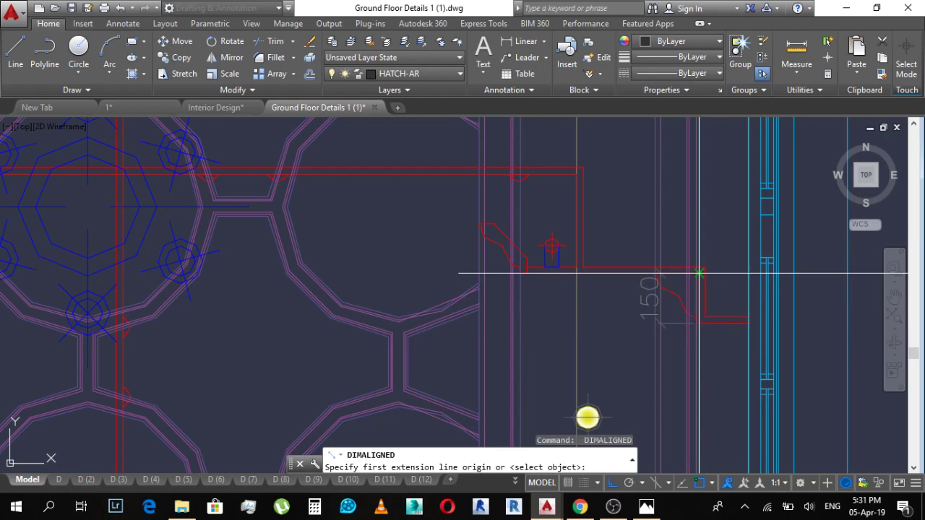
click(699, 273)
click(527, 272)
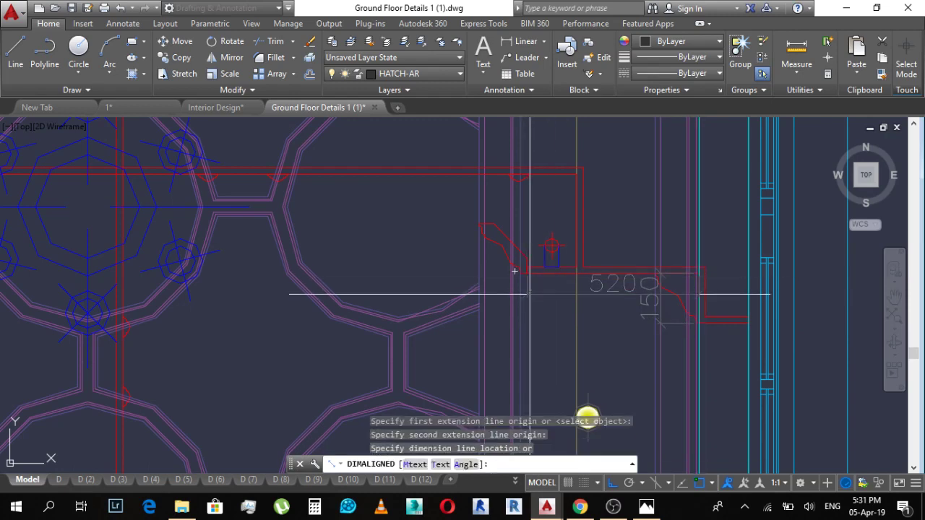
click(517, 275)
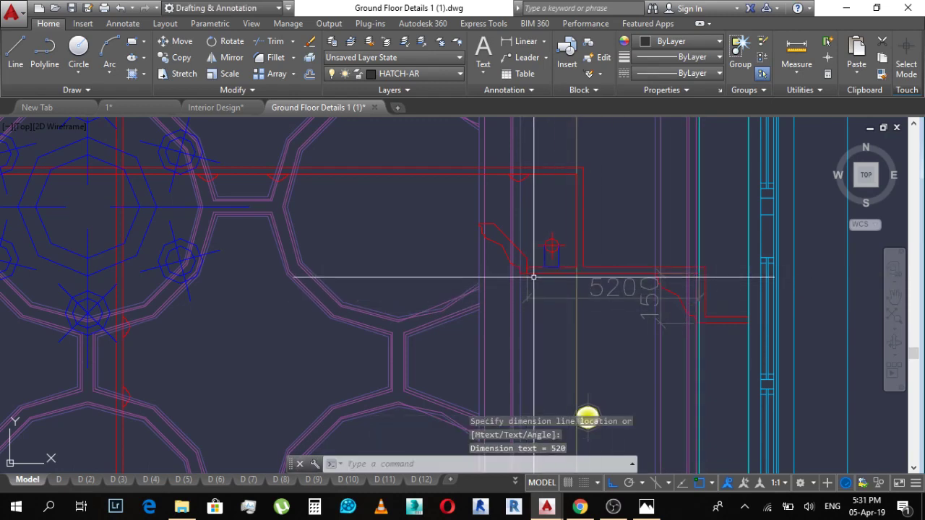
Step: Add an aligned dimension to the inner height of the recess above the hidden light in the red section
key(Return)
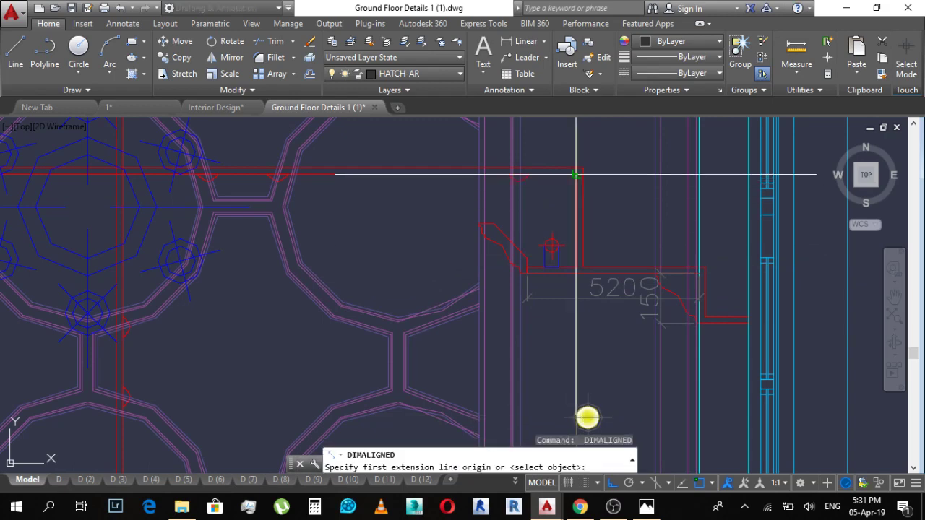
click(576, 175)
click(575, 267)
click(609, 243)
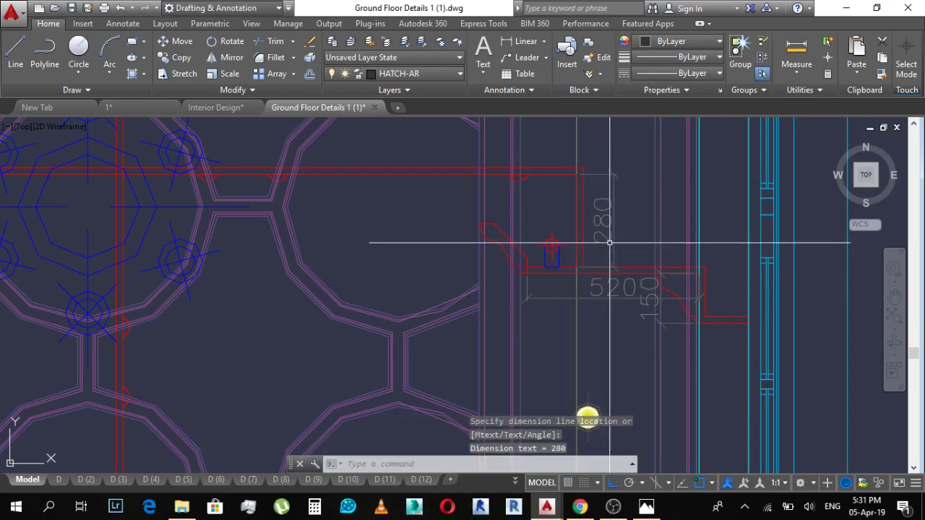
Step: Examine the small moulding profile under the upper ceiling and the circular pattern it forms in the plan
middle_drag(602, 211, 681, 256)
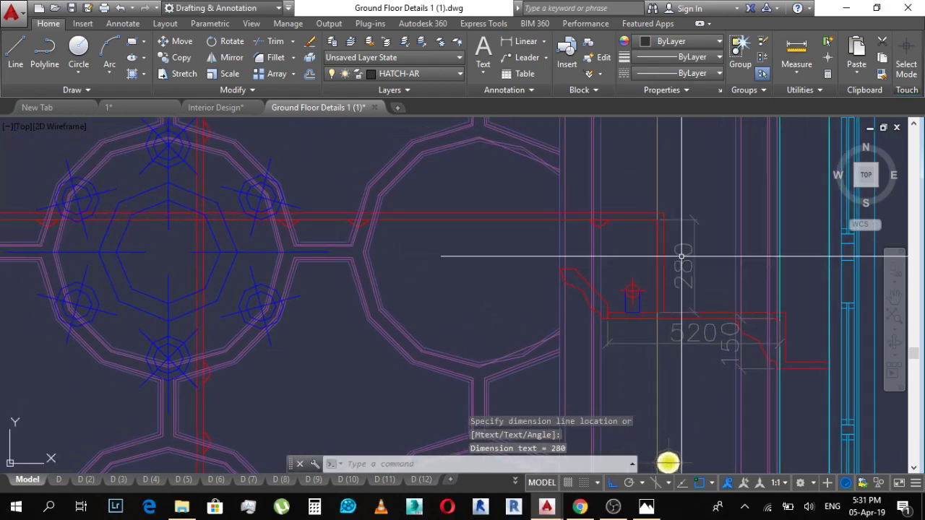
scroll(681, 256, down, 5)
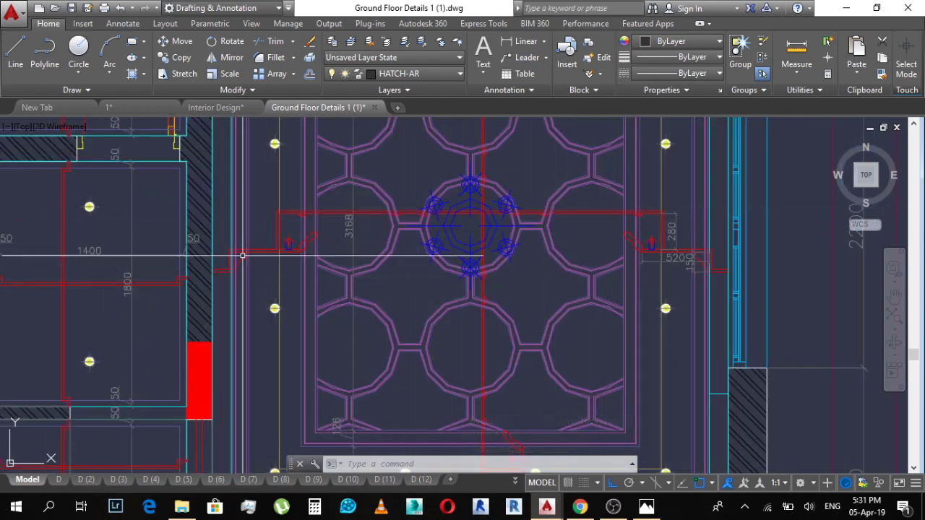
scroll(310, 214, up, 4)
scroll(304, 219, up, 4)
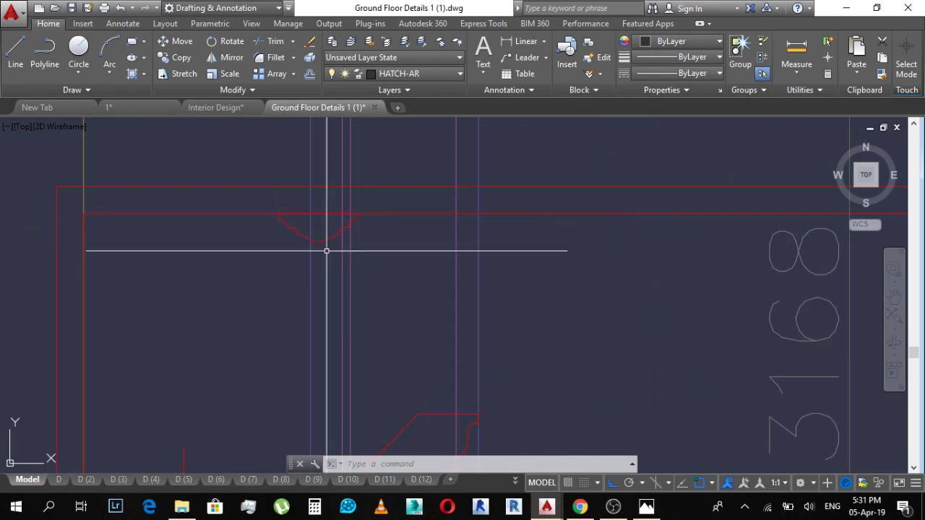
scroll(324, 242, down, 2)
scroll(383, 259, down, 3)
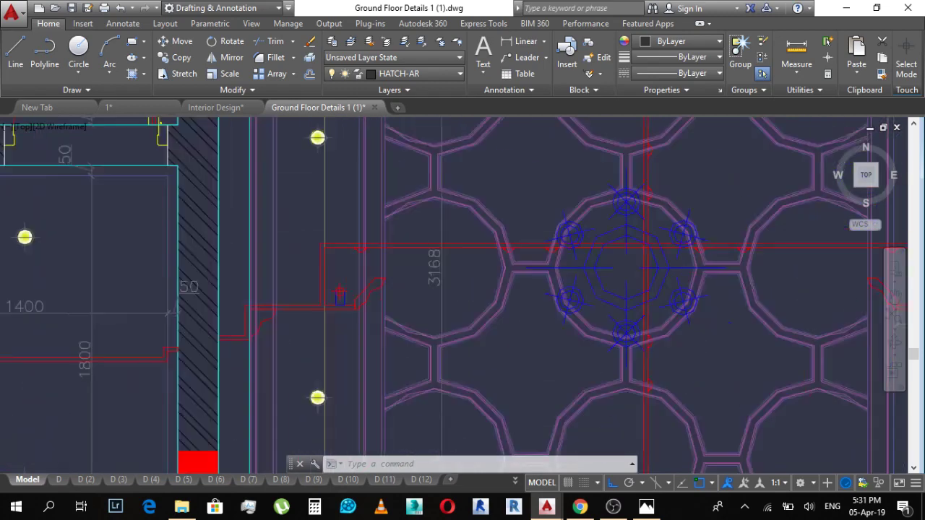
scroll(690, 235, up, 2)
Step: Switch to the Photos app and close the drawing mode on the living room photo with the black coffee table
key(alt+Tab)
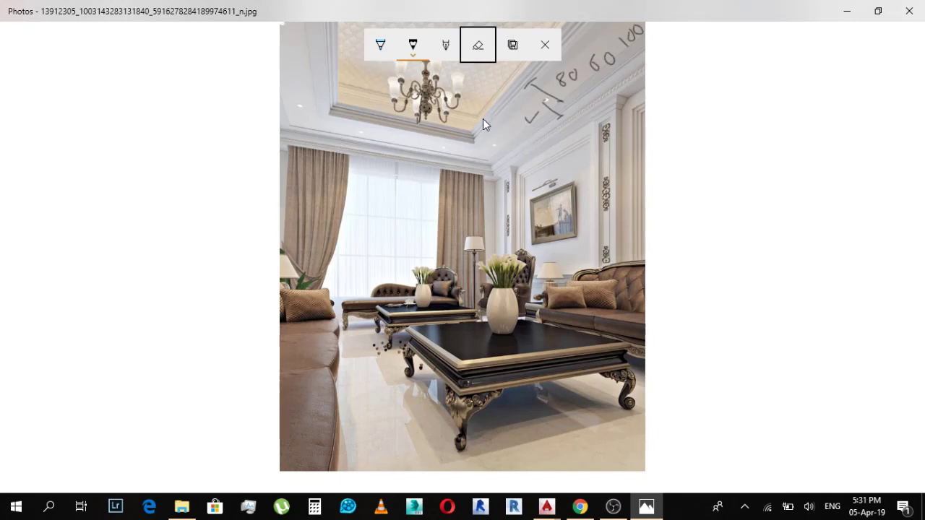
click(458, 130)
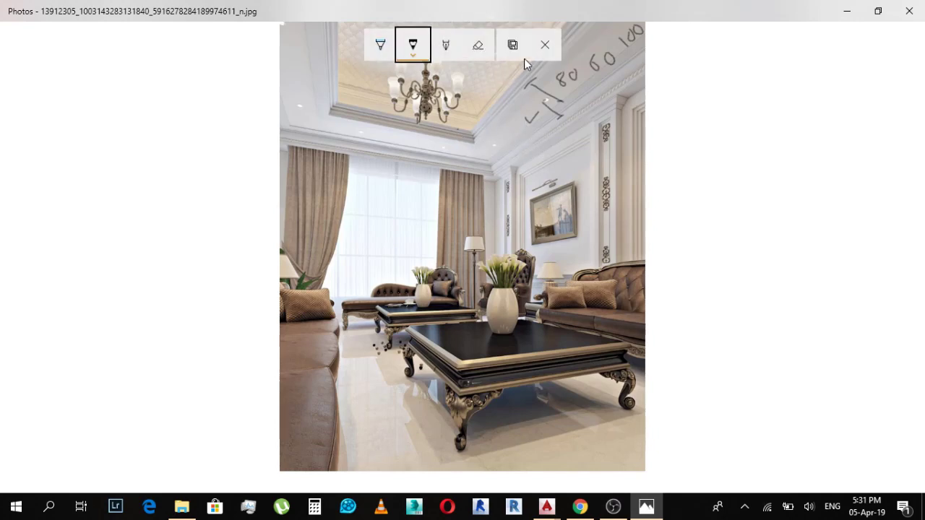
click(545, 45)
click(393, 289)
Step: Browse to the reference photo with circular ceiling mouldings and teal wall panels and view its ceiling up close
key(Right)
key(Right)
key(Right)
key(Right)
key(Right)
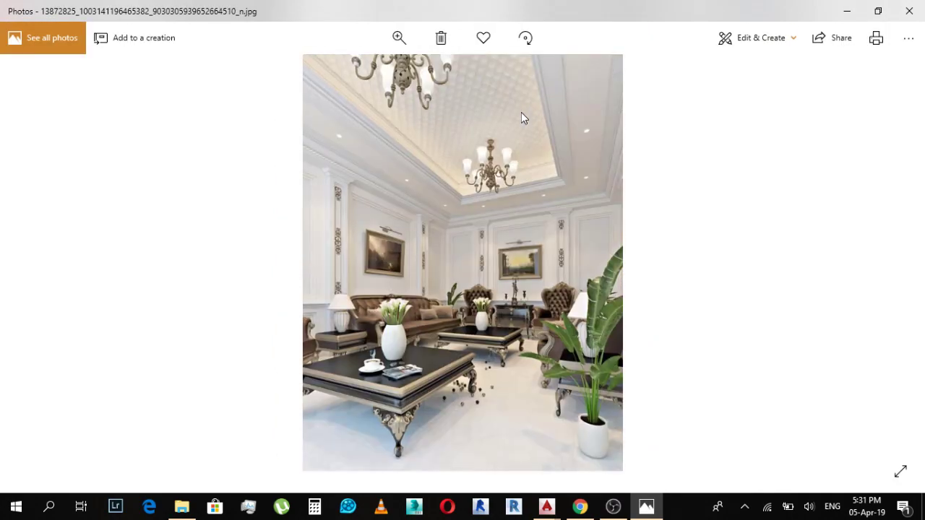
key(Left)
key(Right)
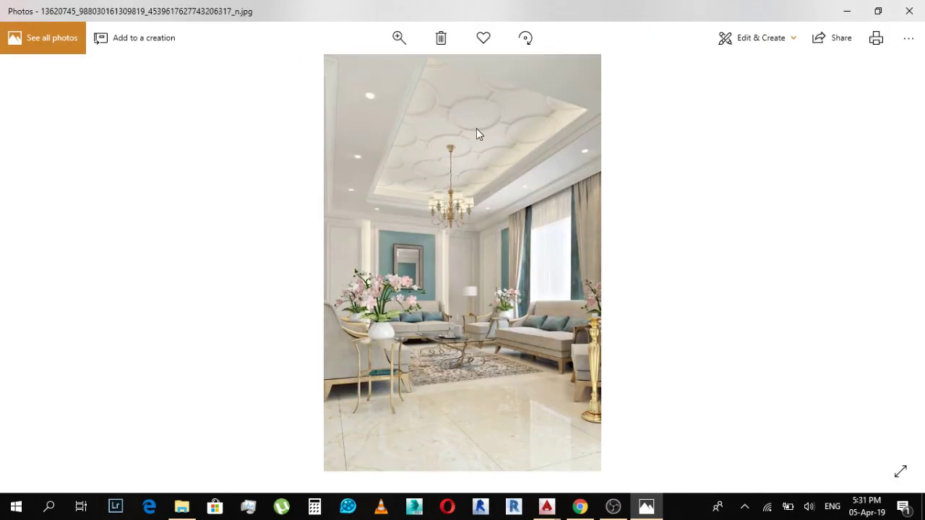
ctrl+scroll(476, 128, up, 2)
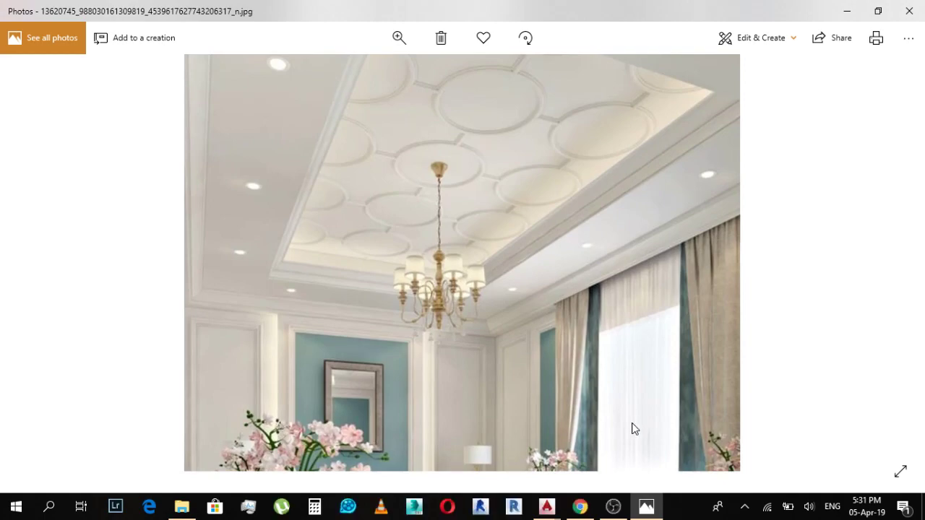
Step: Switch back to AutoCAD's Ground Floor Details 1 (1) drawing and examine the dimensioned ceiling section near the window wall
mouse_move(557, 510)
click(686, 433)
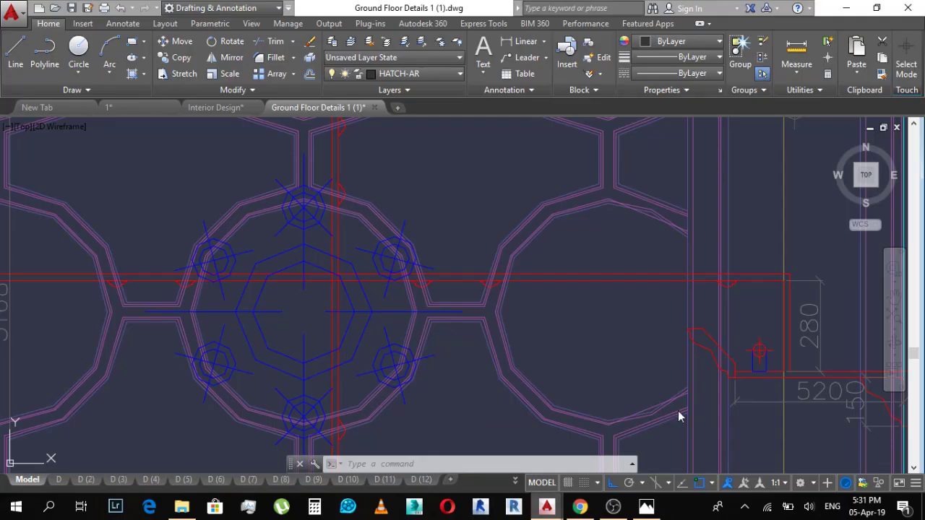
scroll(587, 311, down, 2)
scroll(588, 311, up, 3)
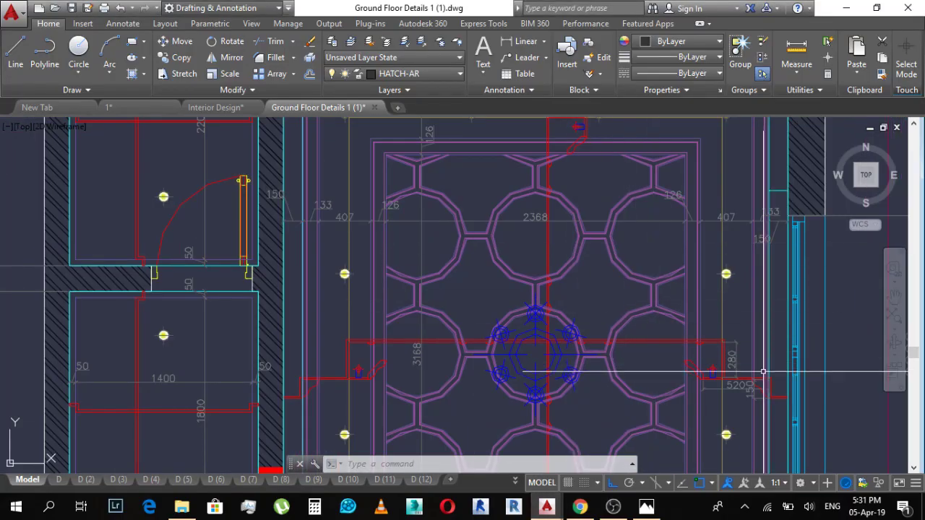
scroll(683, 350, up, 3)
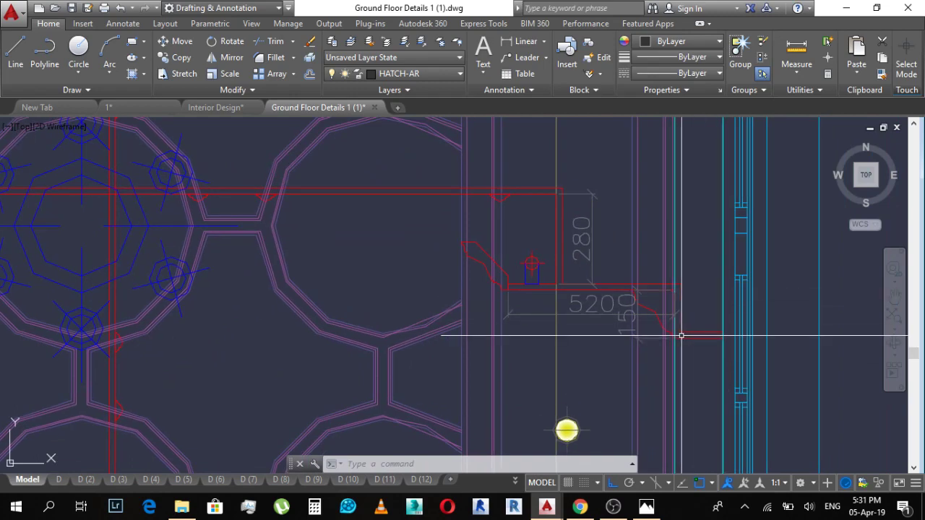
Step: Switch to the Photos app to view the circular-moulding ceiling and return to AutoCAD to compare it with the stepped ceiling section
click(646, 507)
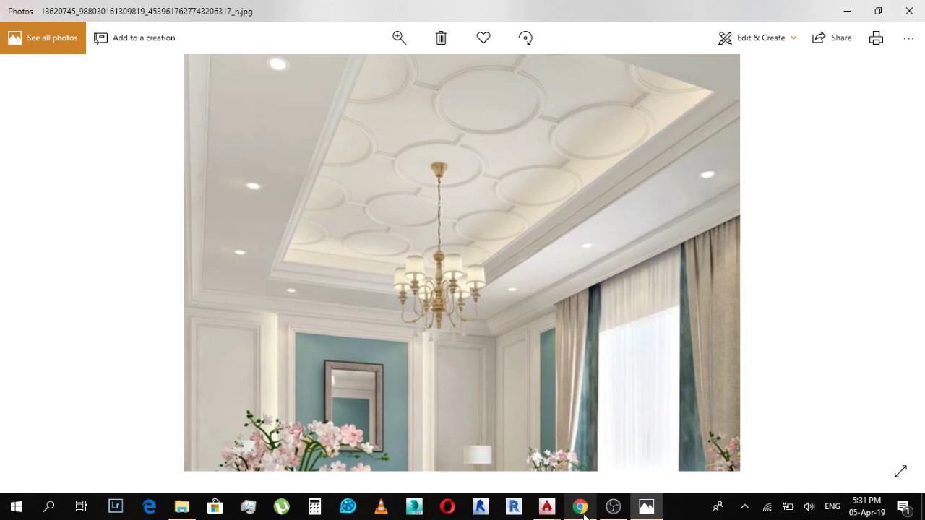
mouse_move(553, 512)
click(665, 451)
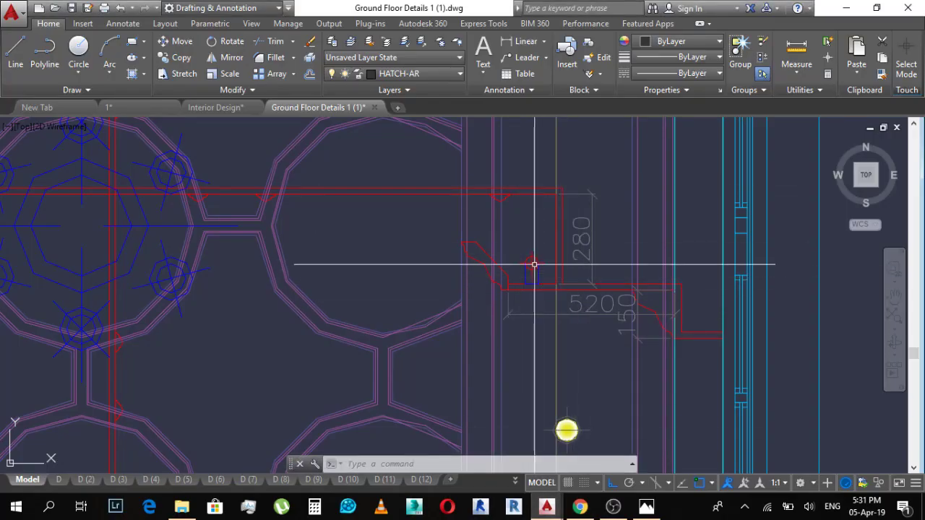
scroll(532, 262, up, 4)
scroll(520, 404, down, 4)
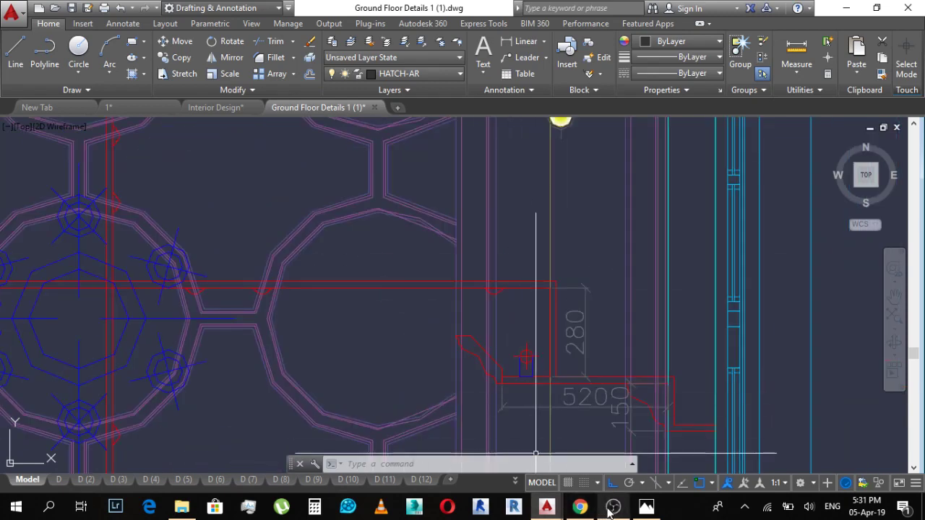
mouse_move(554, 510)
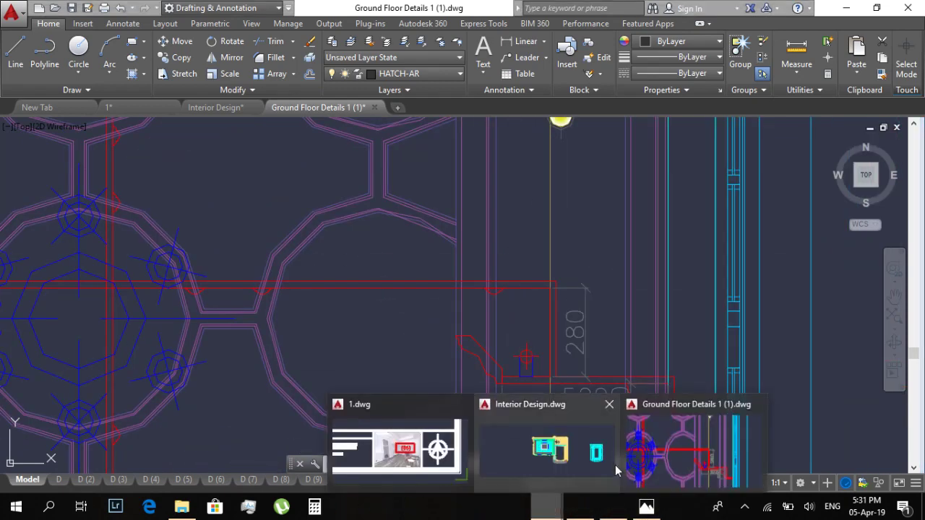
Step: View the ceiling photo in Photos again and examine the whole circular-pattern ceiling plan back in AutoCAD's Ground Floor Details 1 (1) drawing
click(646, 506)
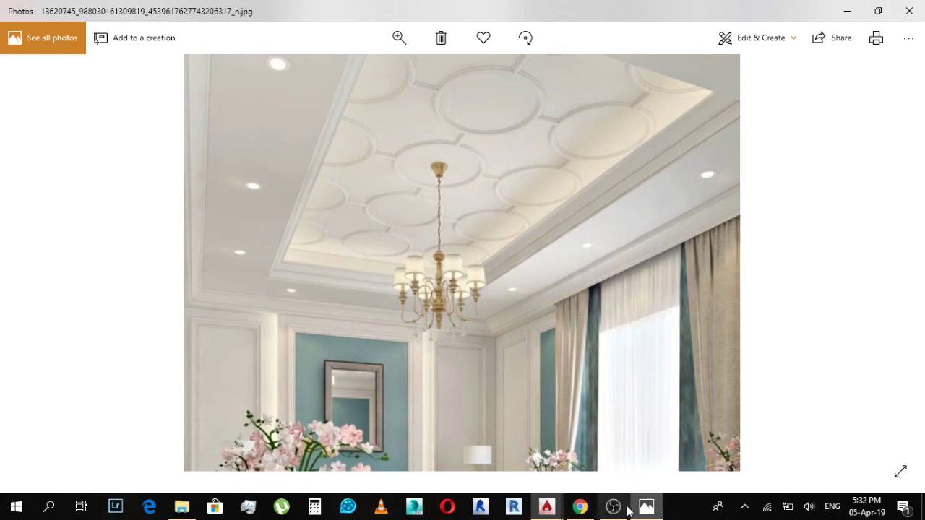
click(656, 507)
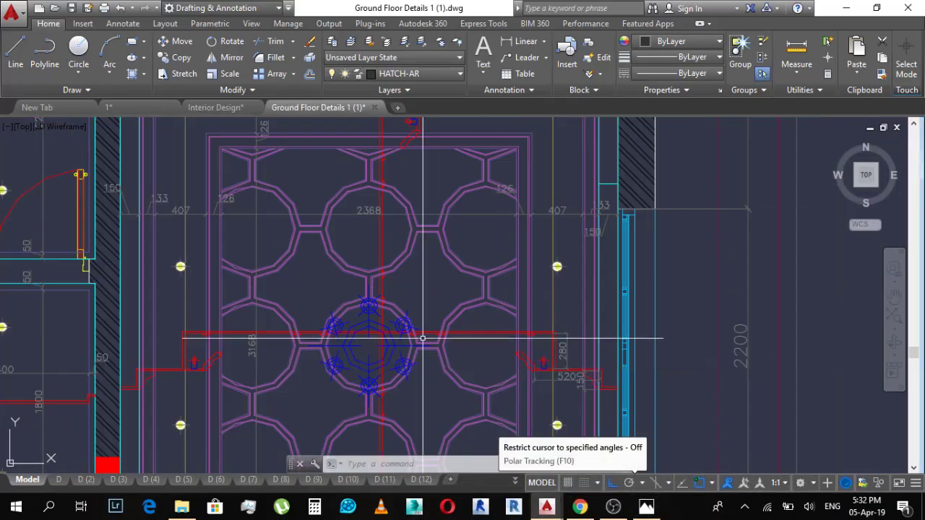
scroll(422, 302, down, 4)
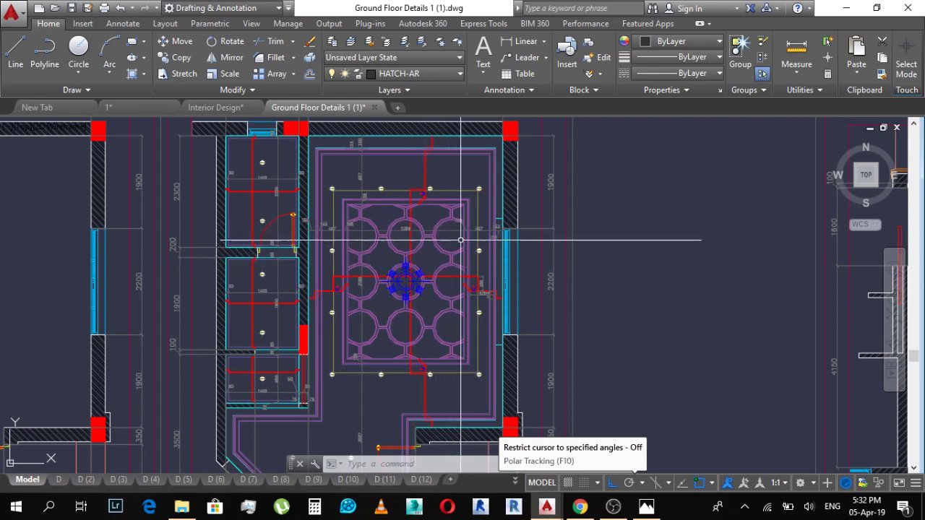
scroll(475, 207, up, 4)
scroll(318, 246, down, 6)
scroll(317, 296, up, 4)
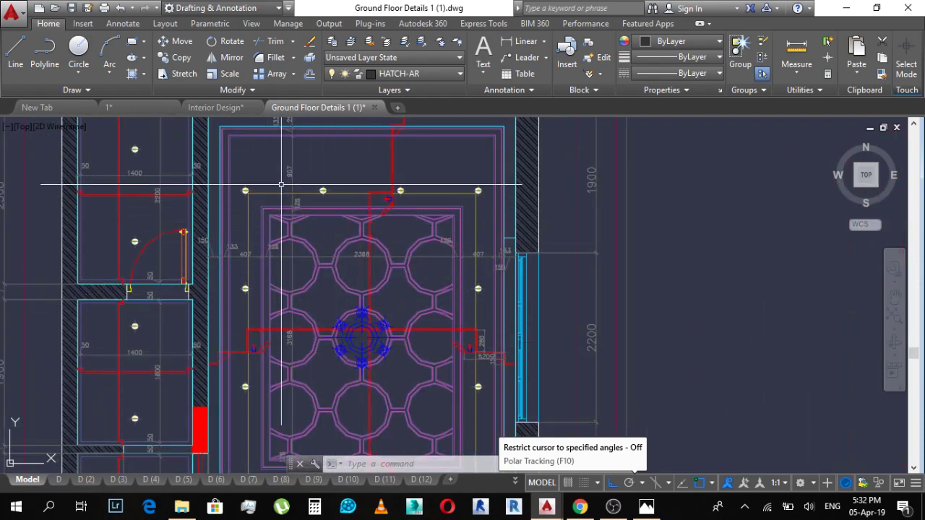
Step: Switch to the Interior Design drawing and copy the complete floor plan with its tiled room to the empty area below the original
click(209, 107)
scroll(520, 210, up, 3)
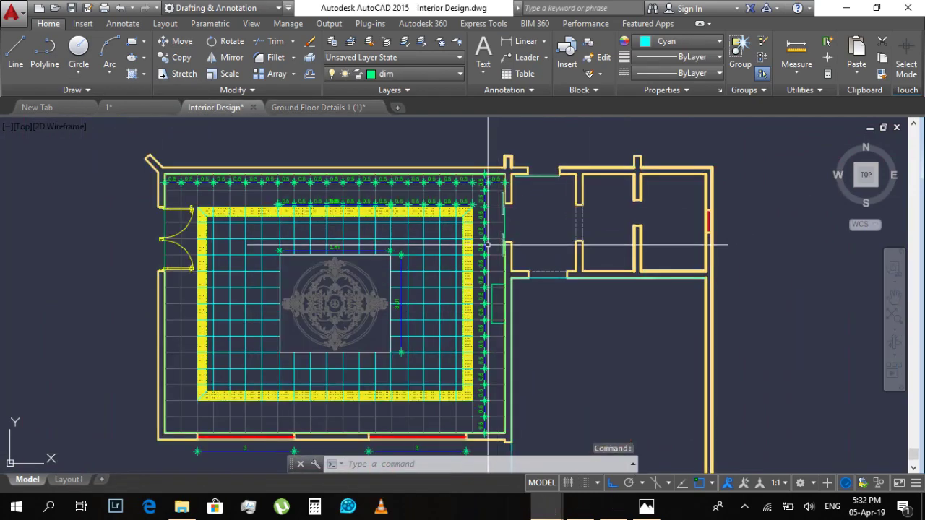
scroll(470, 187, down, 4)
scroll(477, 233, down, 5)
scroll(473, 233, up, 9)
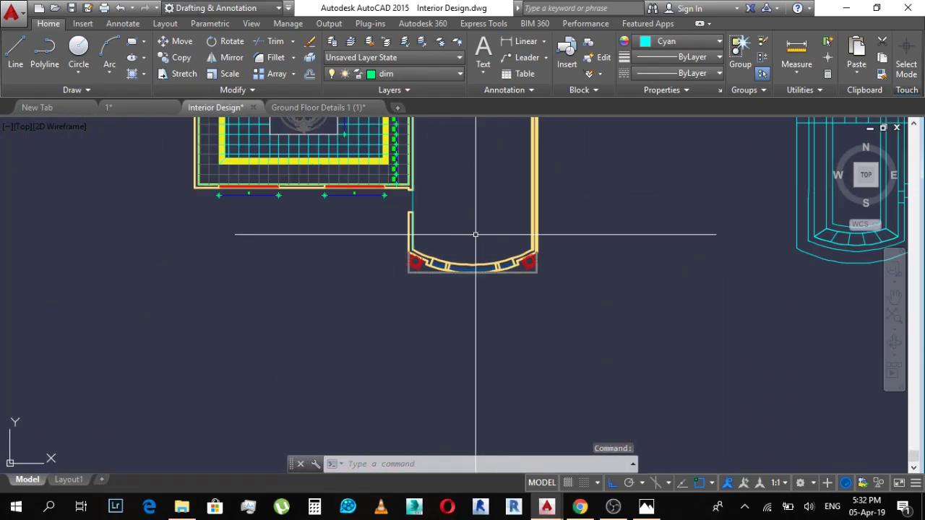
middle_drag(473, 234, 573, 282)
scroll(274, 200, down, 2)
scroll(275, 200, up, 5)
scroll(450, 206, down, 7)
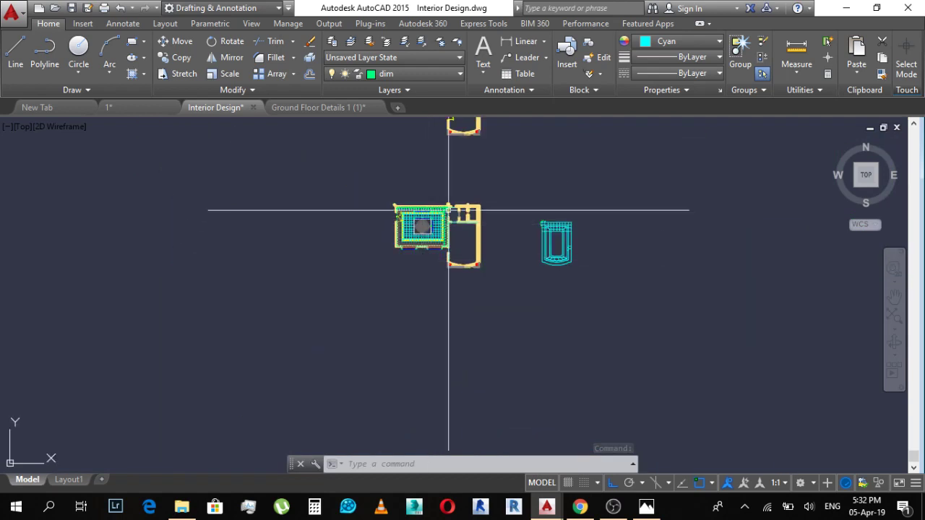
scroll(339, 221, up, 3)
click(262, 165)
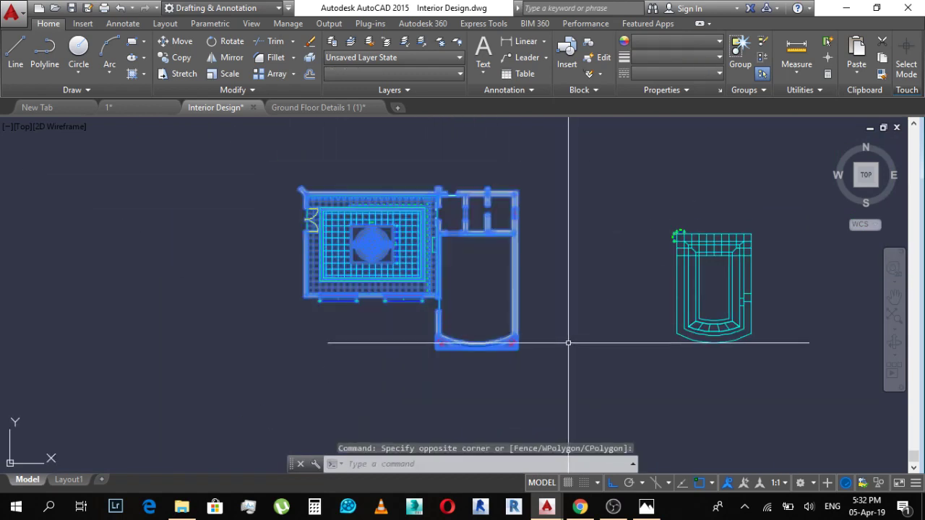
text(co)
key(Return)
scroll(578, 255, down, 3)
click(599, 258)
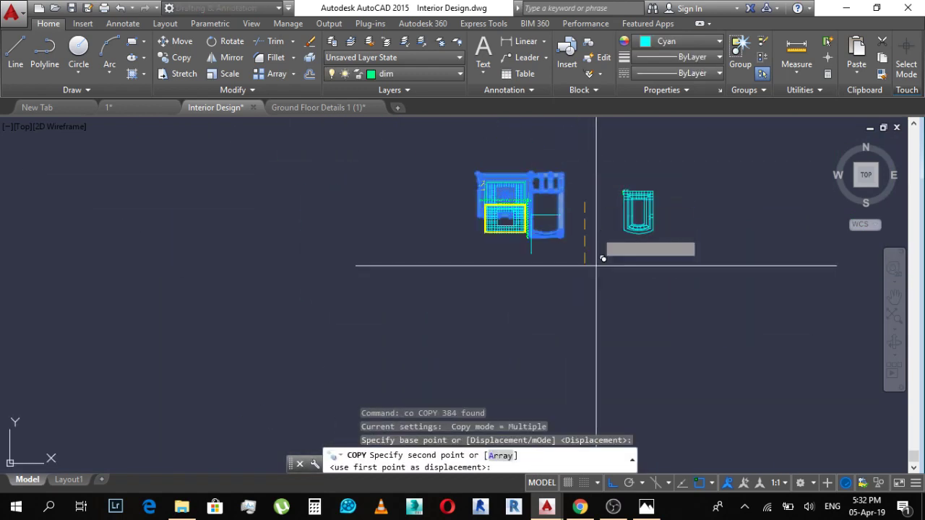
click(594, 317)
scroll(511, 295, up, 4)
key(Escape)
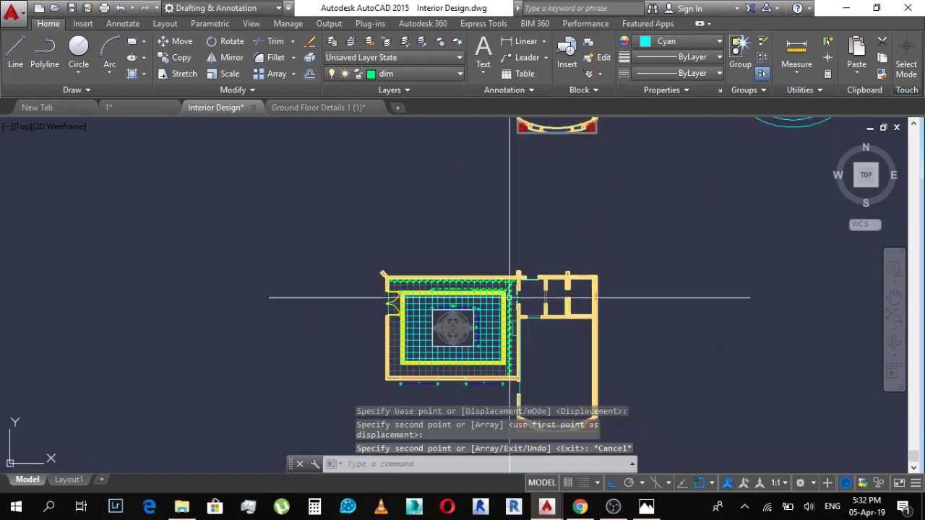
Step: Erase the floor grid, yellow border, central medallion, double door and inner dimensions from the large room of the copied plan
middle_drag(525, 269, 601, 151)
scroll(609, 135, up, 2)
scroll(608, 135, up, 1)
click(627, 128)
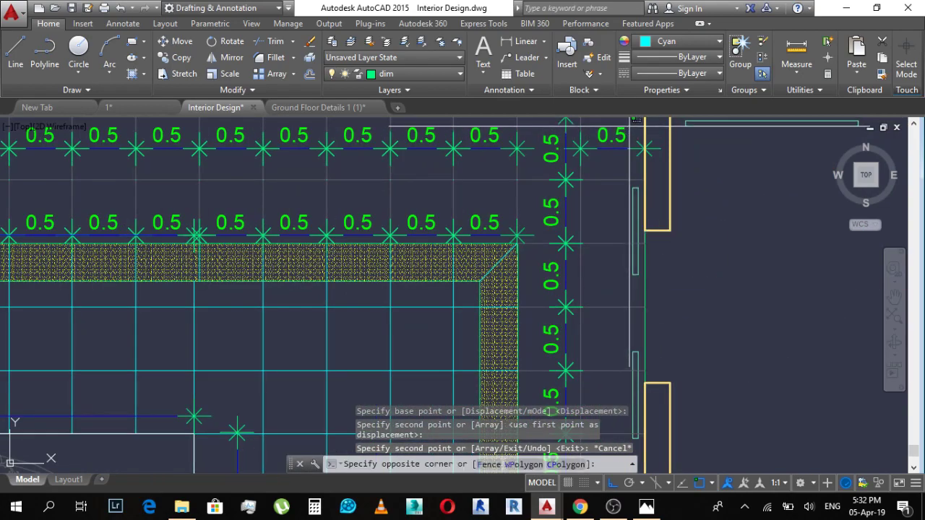
scroll(622, 129, down, 2)
key(Escape)
scroll(607, 127, up, 3)
scroll(623, 141, down, 5)
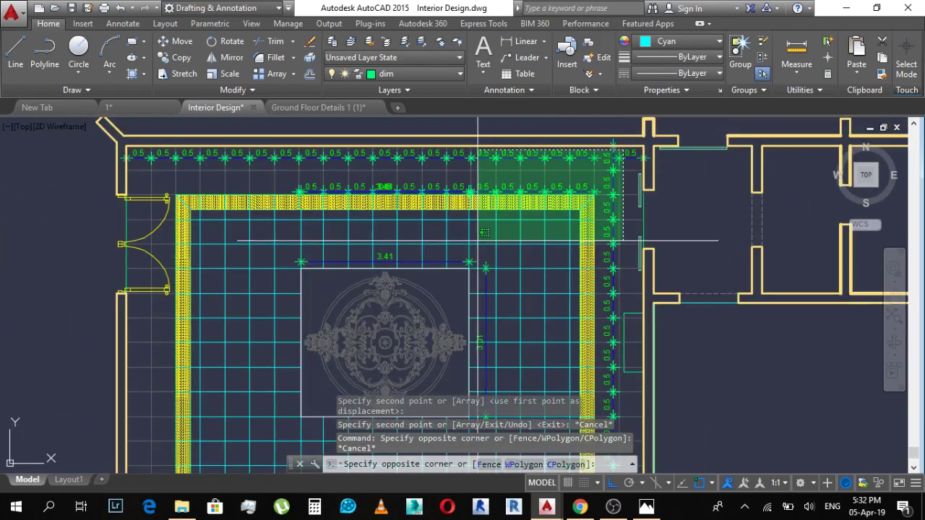
click(346, 349)
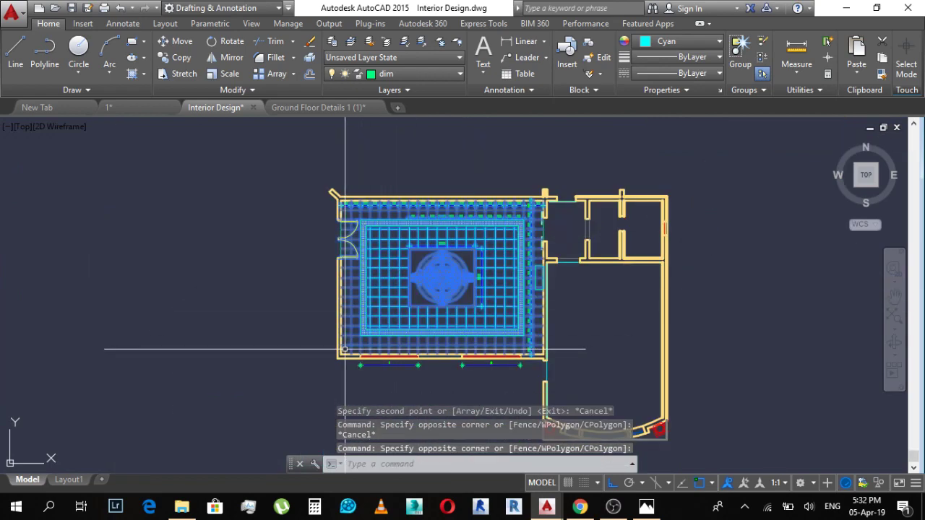
scroll(340, 224, up, 8)
text(e)
key(Return)
key(Escape)
scroll(376, 213, down, 4)
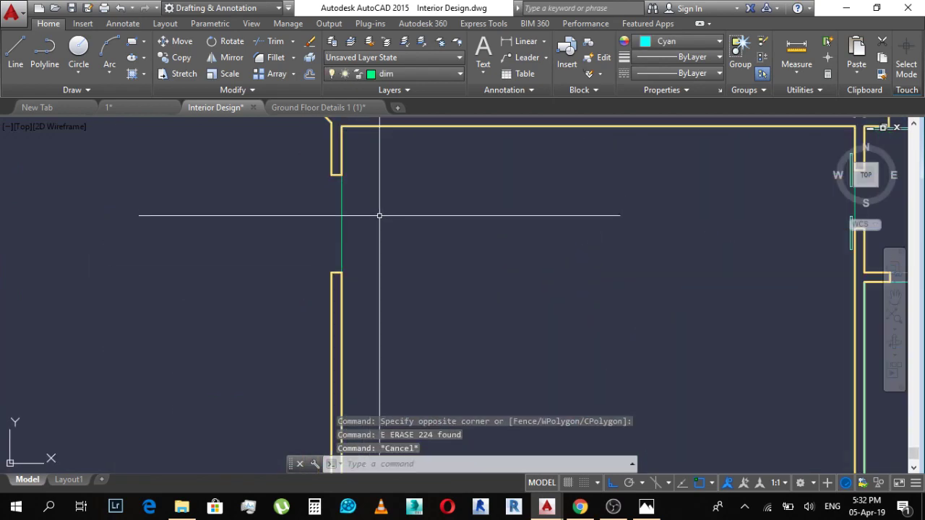
Step: Regenerate the drawing display around the emptied large room
scroll(642, 227, down, 1)
scroll(682, 172, down, 2)
scroll(672, 270, up, 3)
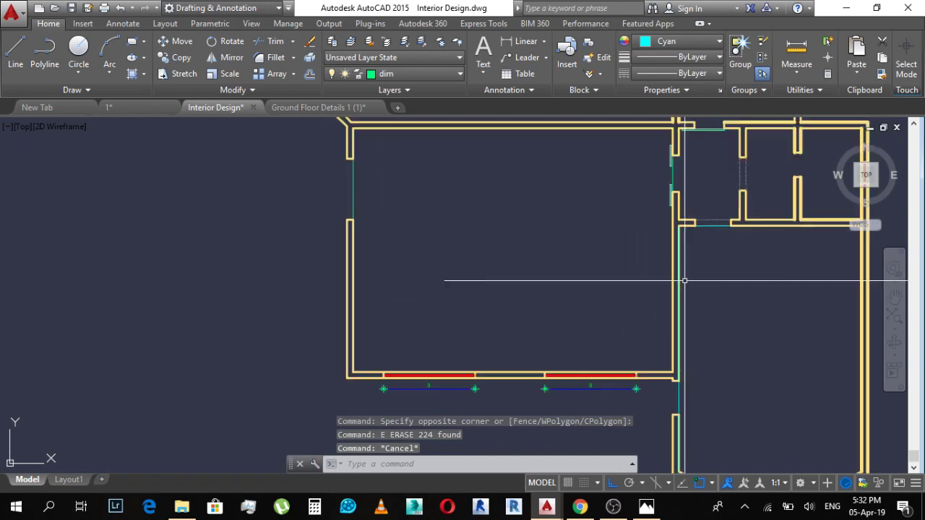
key(Escape)
key(Escape)
text(re)
key(Return)
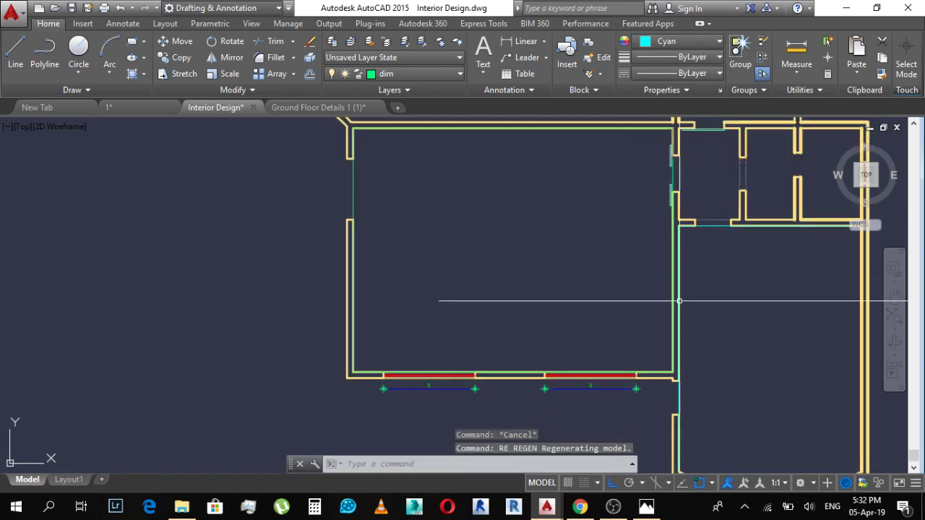
Step: Draw a rectangle along the inner wall faces of the large room, from its lower-right to its upper-left corner
scroll(672, 370, up, 4)
text(rec)
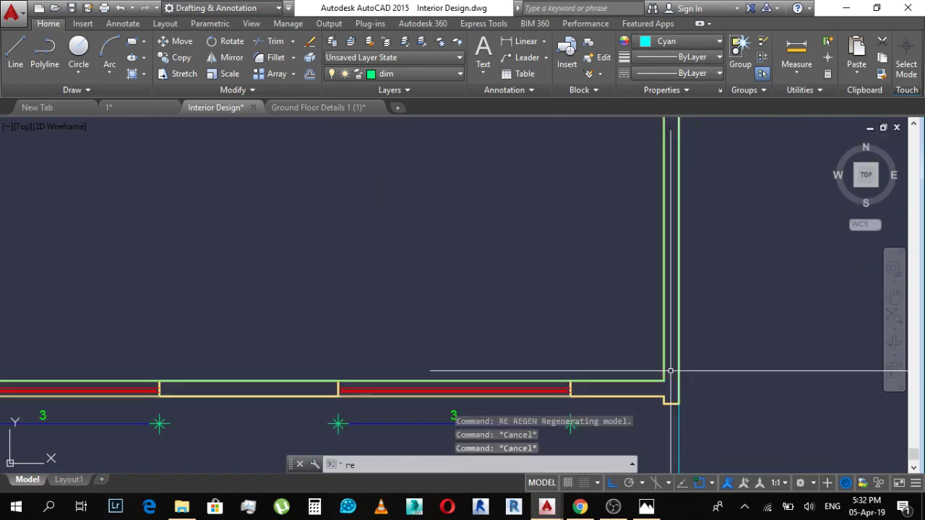
key(Return)
click(666, 394)
scroll(667, 394, down, 3)
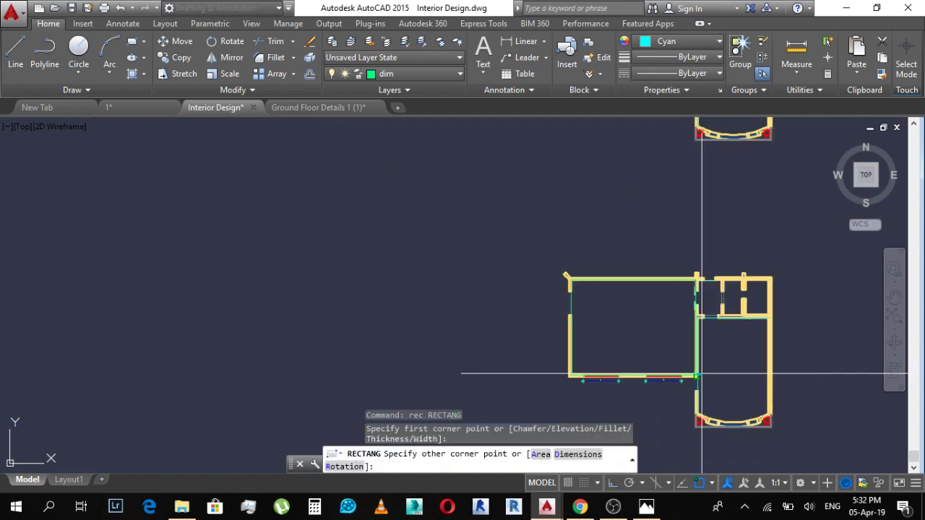
scroll(573, 289, up, 5)
key(Escape)
mouse_move(751, 320)
middle_down()
mouse_move(710, 287)
mouse_move(570, 244)
middle_up()
Step: Offset the large room's inner wall rectangle 0.8 inward
text(o)
key(Return)
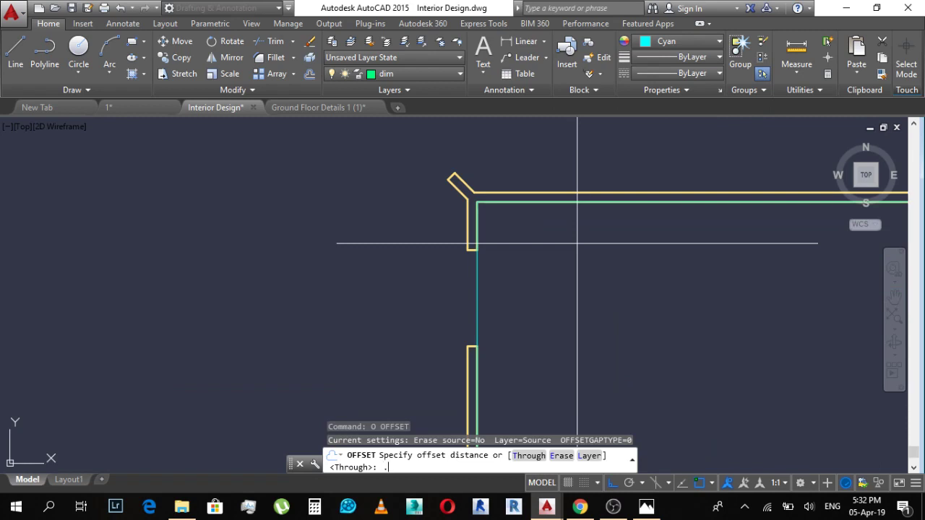
text(.8)
key(Return)
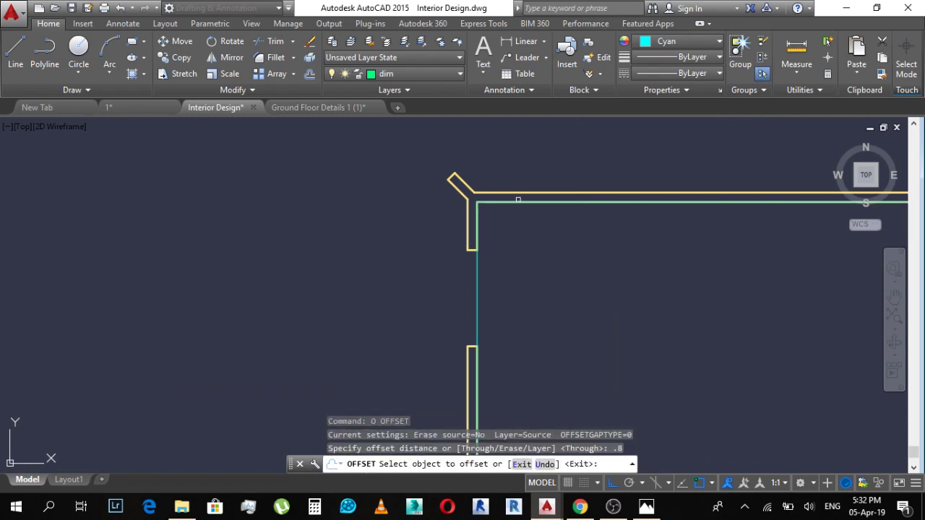
click(518, 202)
click(527, 250)
scroll(513, 250, down, 3)
scroll(669, 270, up, 2)
key(Escape)
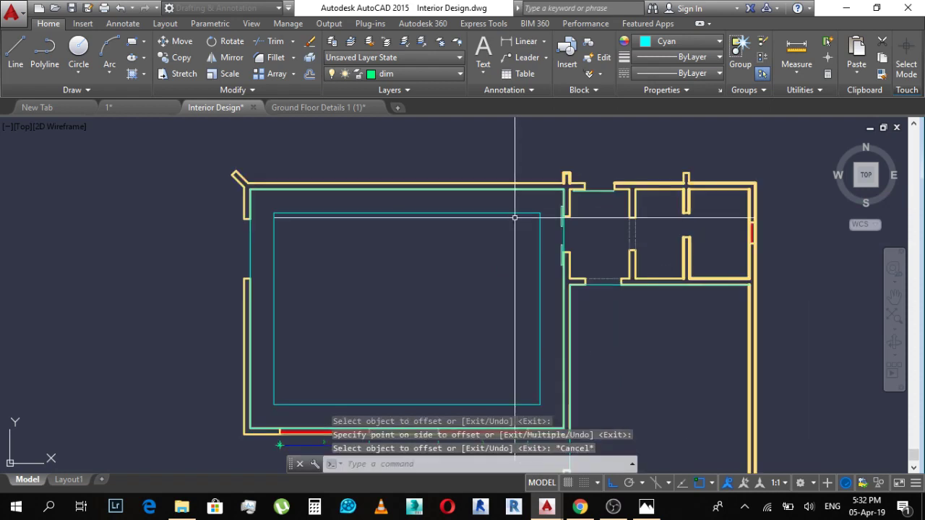
Step: Erase the rectangle offset 0.8 inside the large room
click(510, 207)
click(498, 241)
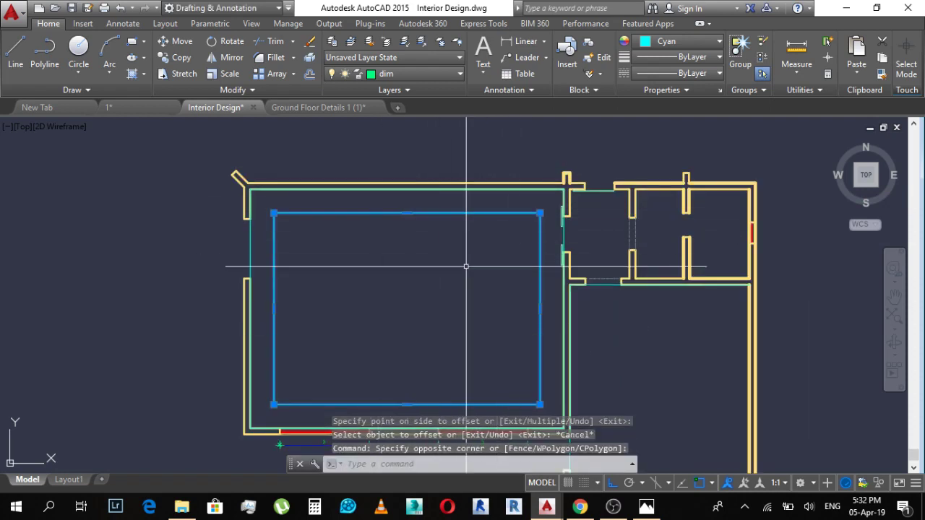
text(e)
key(Return)
key(Escape)
Step: Offset the large room's inner wall rectangle inward by a distance of 1
text(o)
key(Return)
text(1)
key(Return)
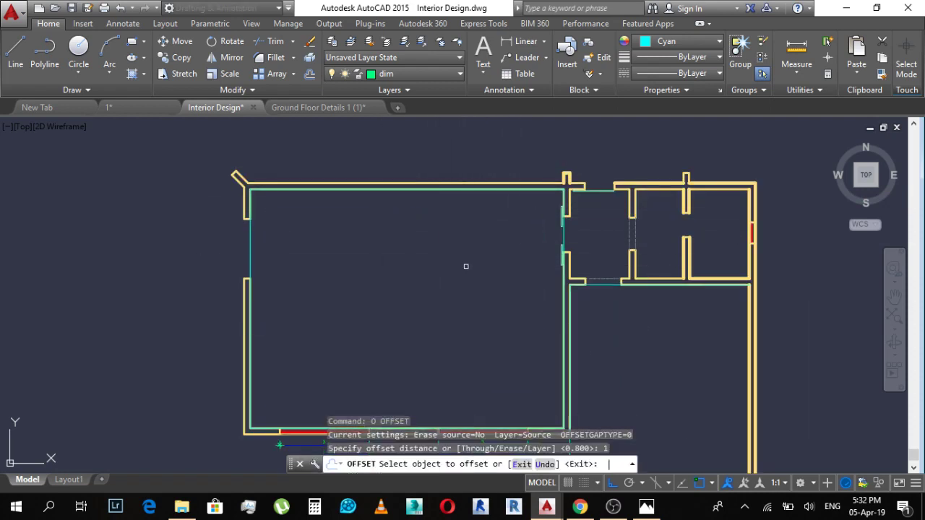
click(516, 189)
click(515, 244)
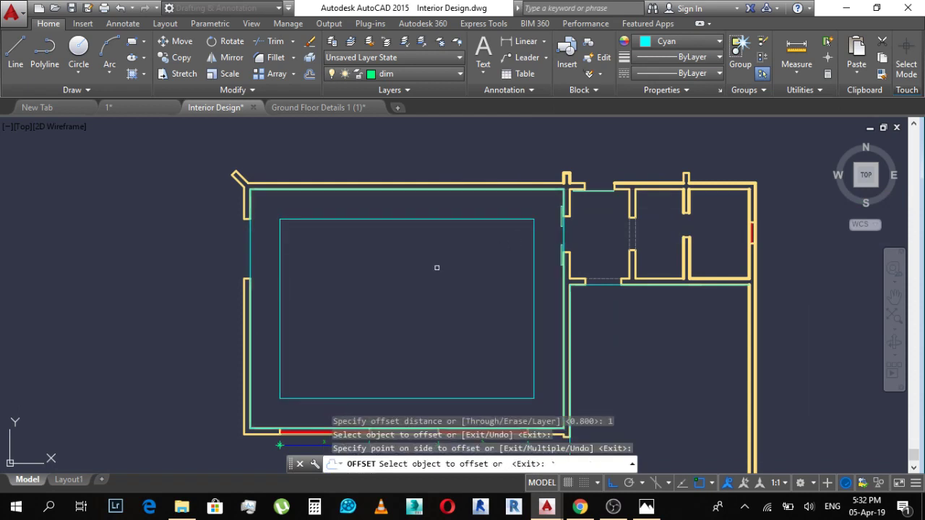
scroll(437, 267, down, 2)
key(Escape)
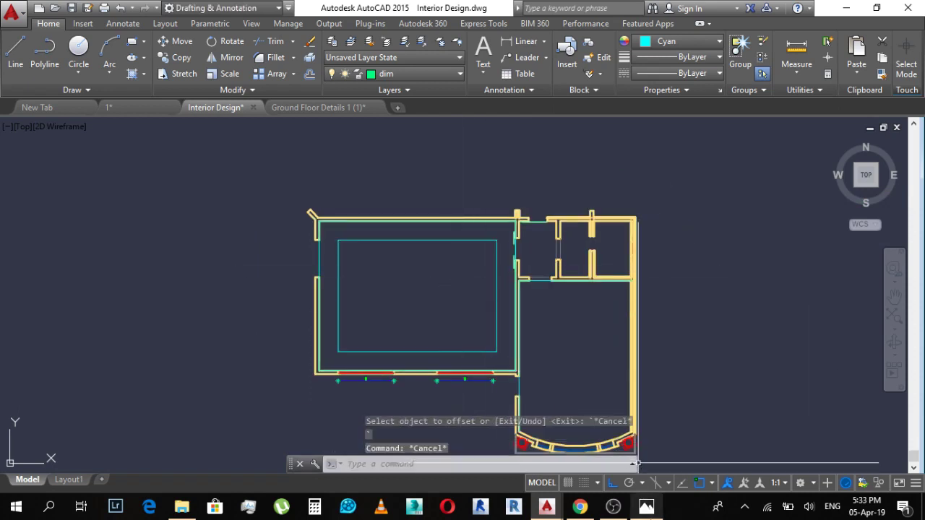
Step: Switch to the Ground Floor Details 1 (1) drawing and examine the stepped ceiling section beside the window wall
scroll(492, 372, up, 4)
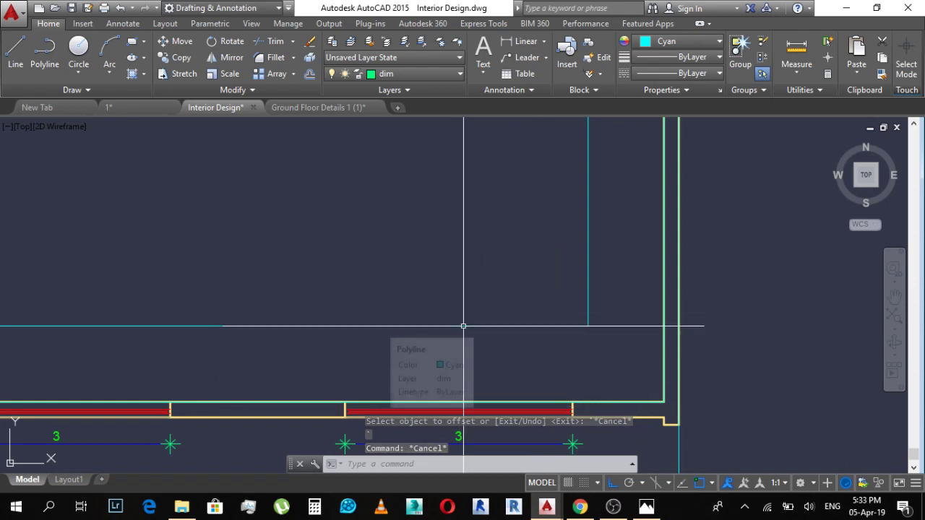
scroll(464, 326, down, 2)
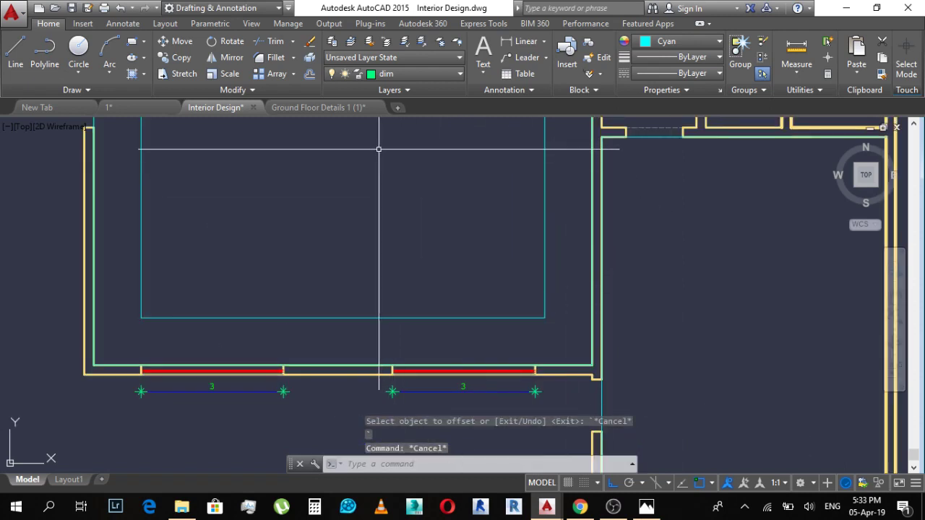
click(342, 108)
scroll(475, 326, up, 3)
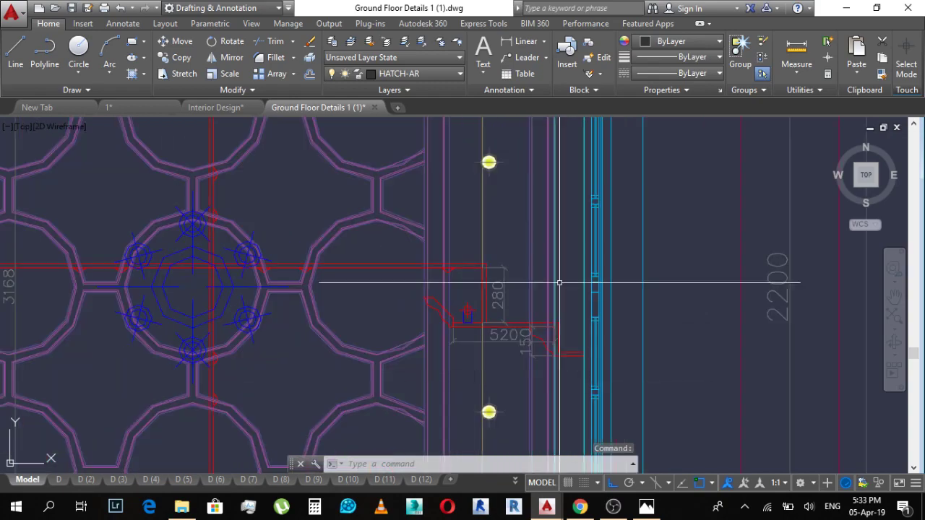
scroll(578, 278, down, 5)
scroll(564, 274, up, 5)
scroll(567, 275, down, 2)
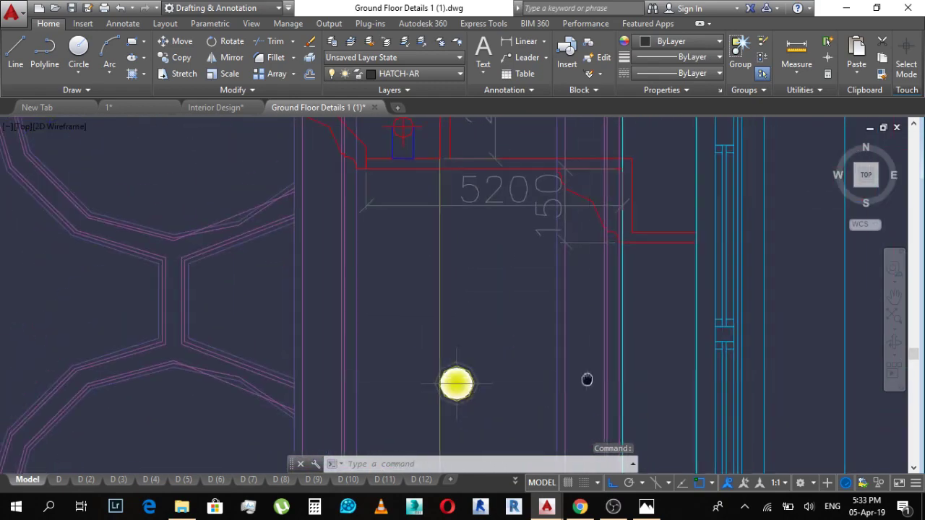
scroll(619, 186, up, 2)
scroll(630, 287, down, 3)
scroll(628, 285, up, 2)
scroll(657, 279, down, 3)
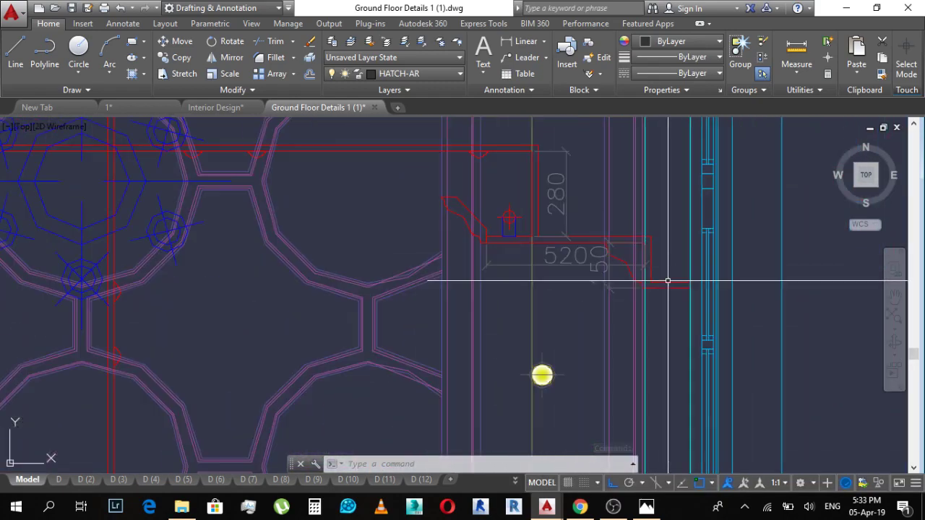
scroll(672, 282, up, 2)
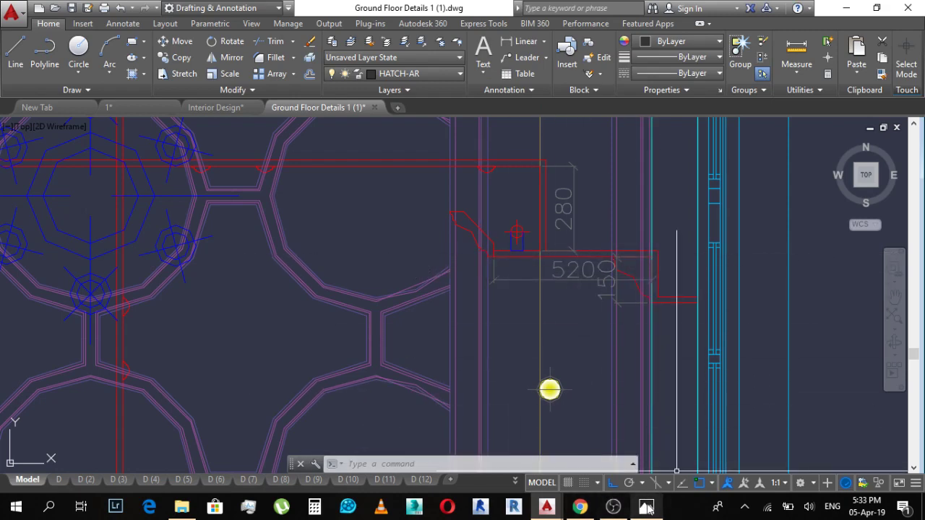
Step: Switch to the Interior Design drawing and offset the large room's inner wall rectangle 0.2 inward
mouse_move(546, 508)
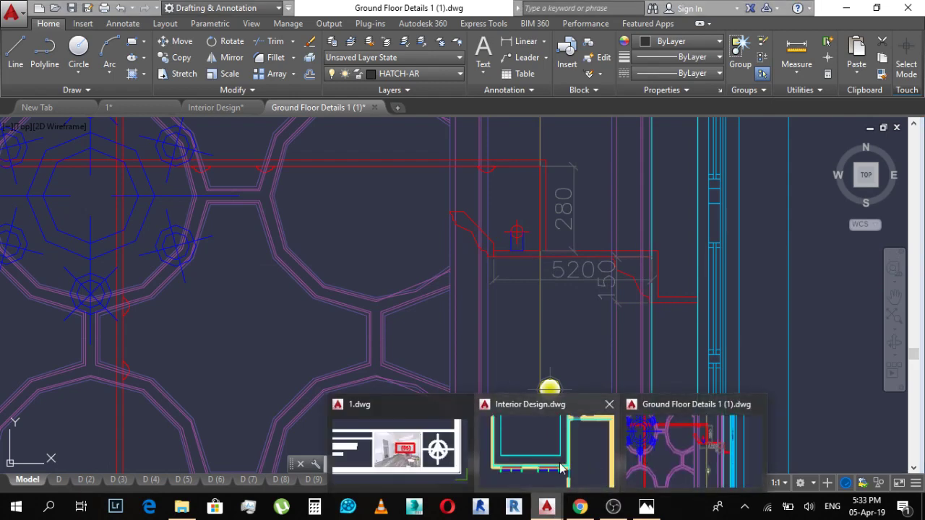
click(548, 442)
text(o)
key(Return)
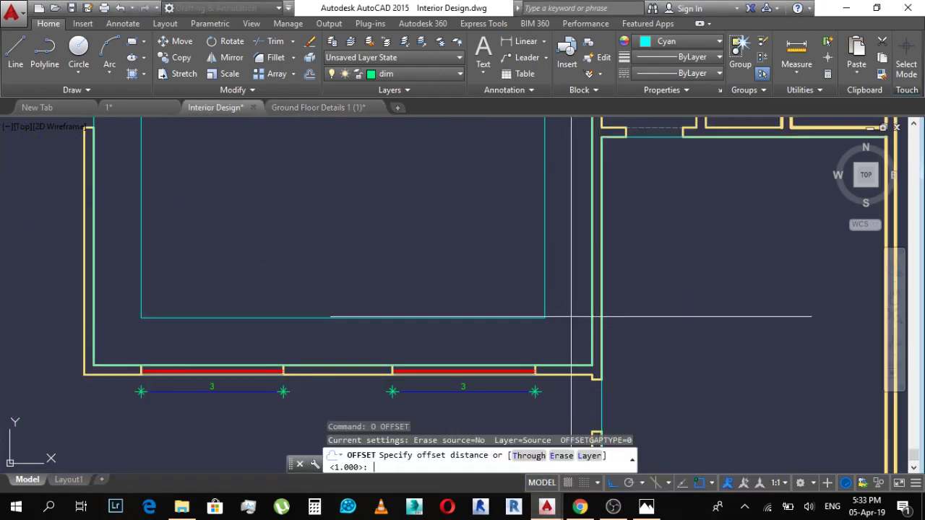
key(Return)
scroll(415, 371, up, 4)
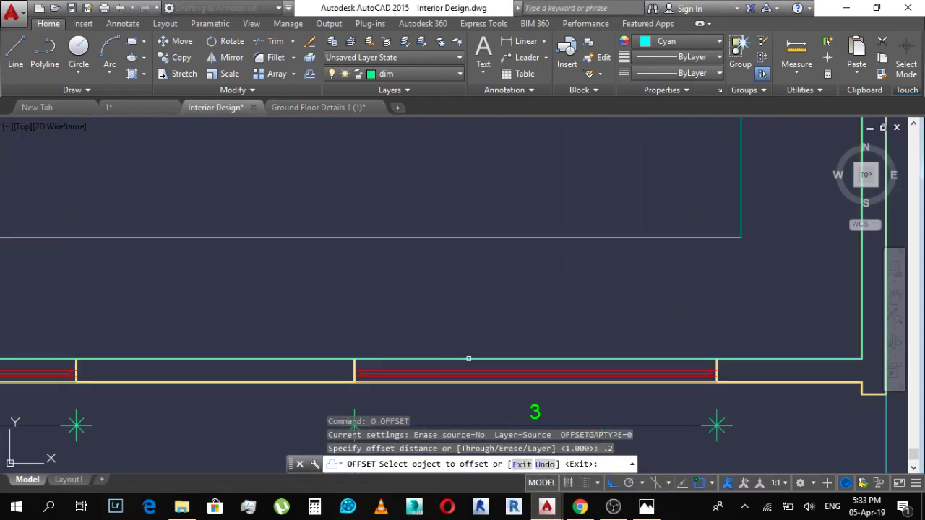
click(468, 359)
click(456, 304)
scroll(677, 302, down, 4)
scroll(674, 304, up, 3)
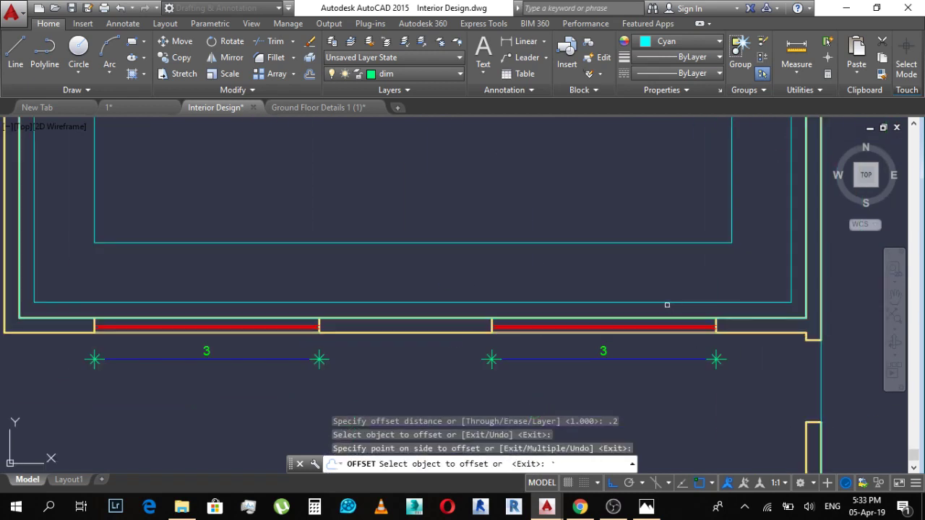
key(Escape)
scroll(667, 305, down, 4)
Step: Try a horizontal polyline across the gap between the large room's east wall and the 0.2 offset line
scroll(675, 190, up, 5)
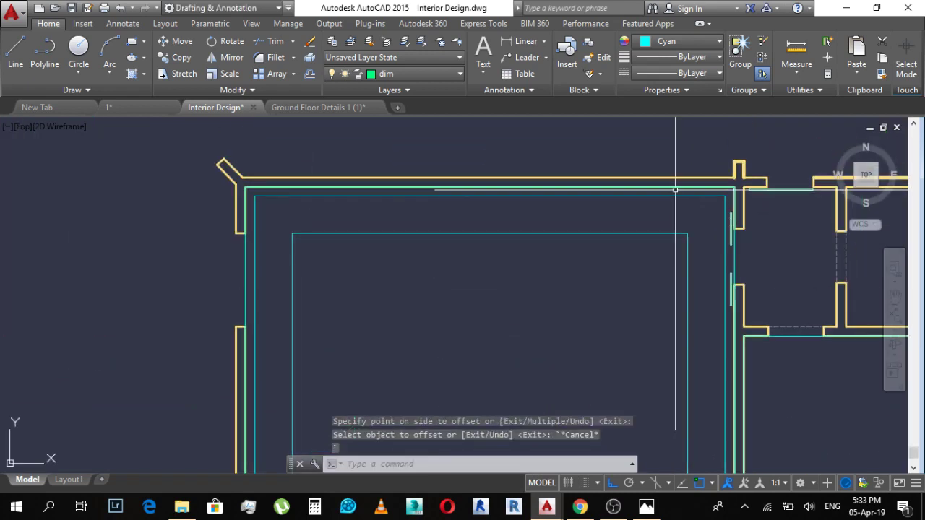
scroll(675, 190, up, 2)
key(Escape)
key(Escape)
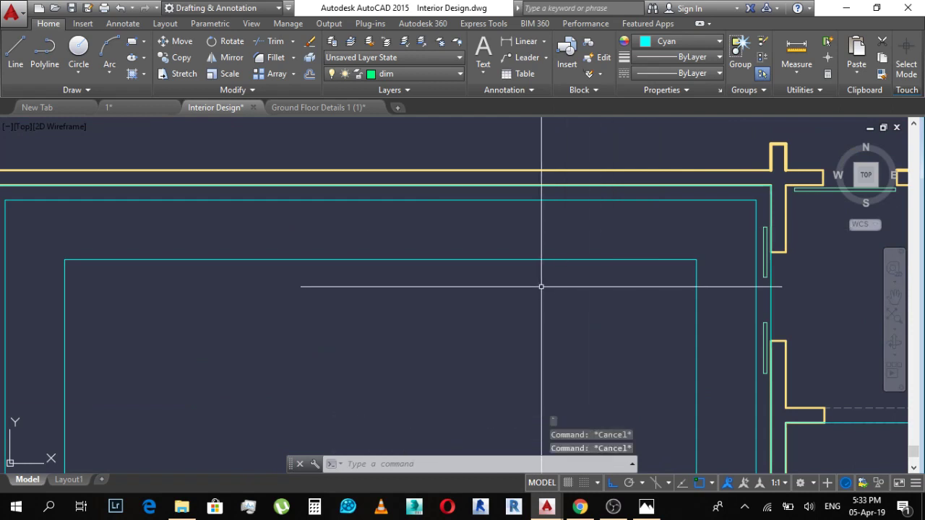
text(pl)
key(Return)
scroll(760, 393, up, 2)
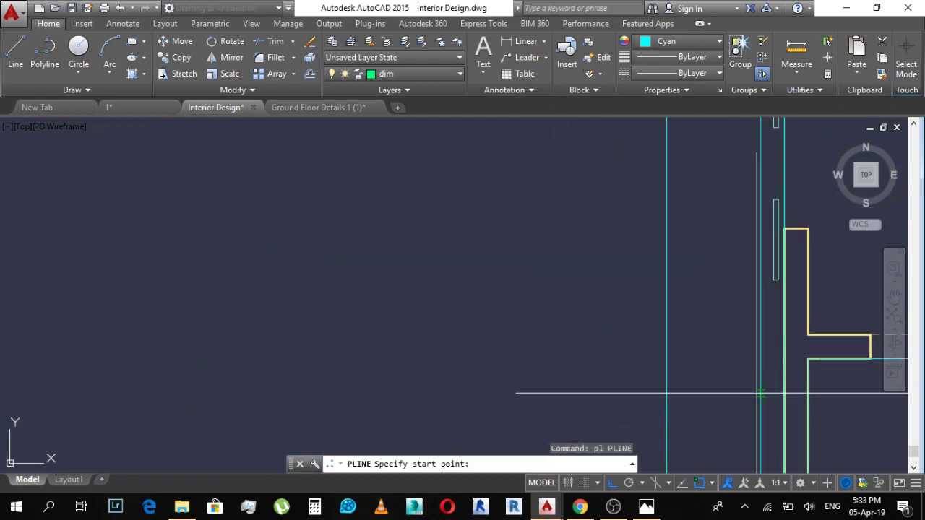
scroll(783, 398, up, 4)
click(779, 314)
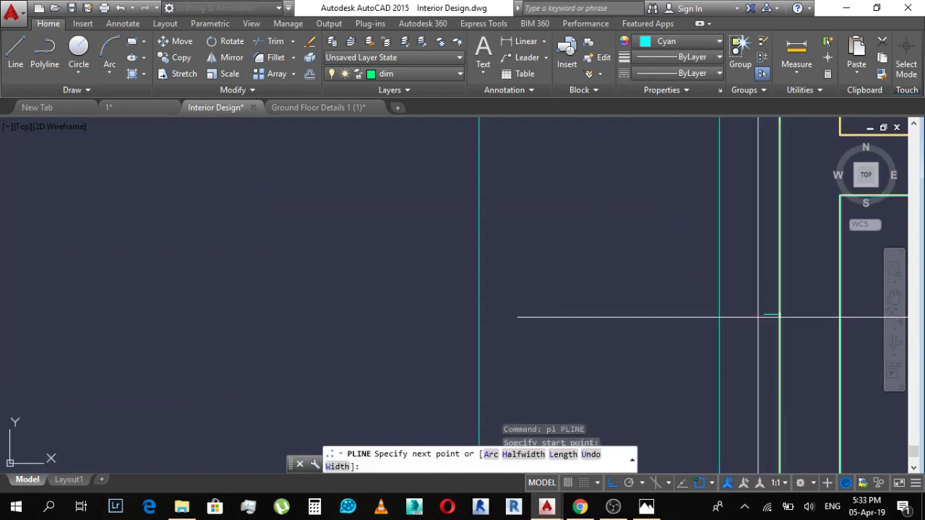
click(719, 314)
key(Return)
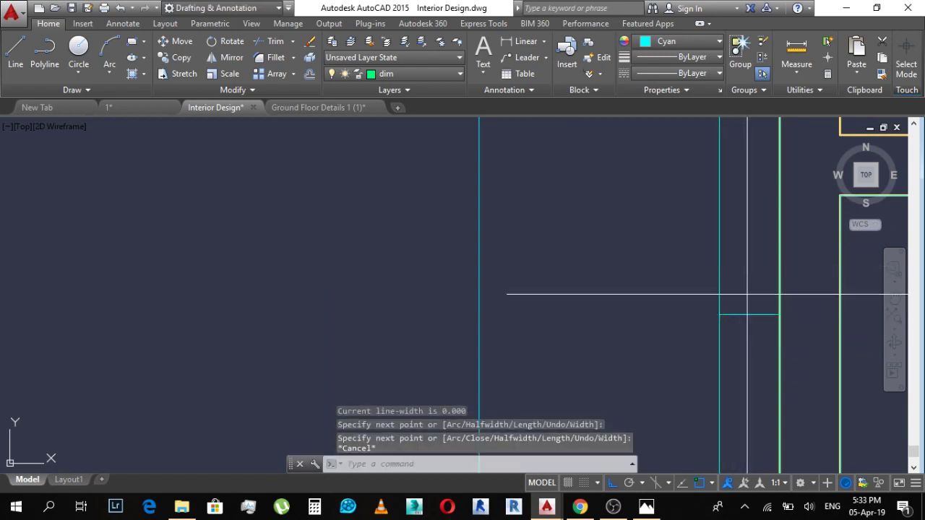
Step: Erase the thin horizontal polyline between the wall and the 0.2 offset line
click(734, 294)
click(734, 335)
text(e)
key(Return)
key(Escape)
Step: Draw a stepped polyline with 0.01 half-width from the east wall to the 0.2 offset line, up 0.15, and across to the inner rectangle
text(pl)
key(Return)
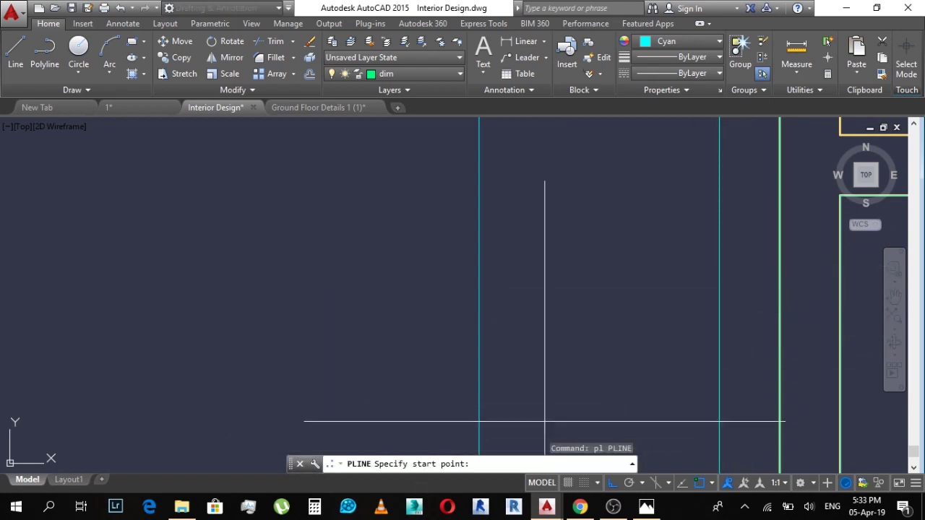
click(779, 363)
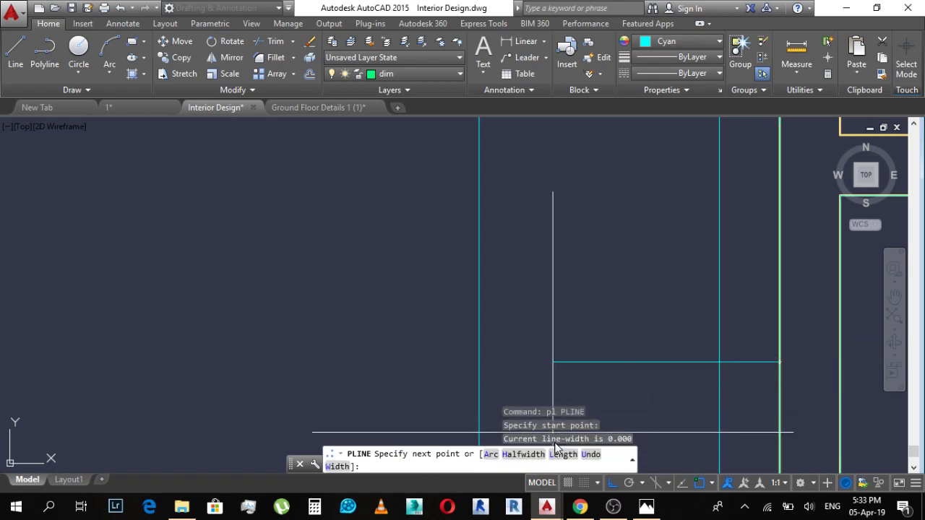
click(522, 454)
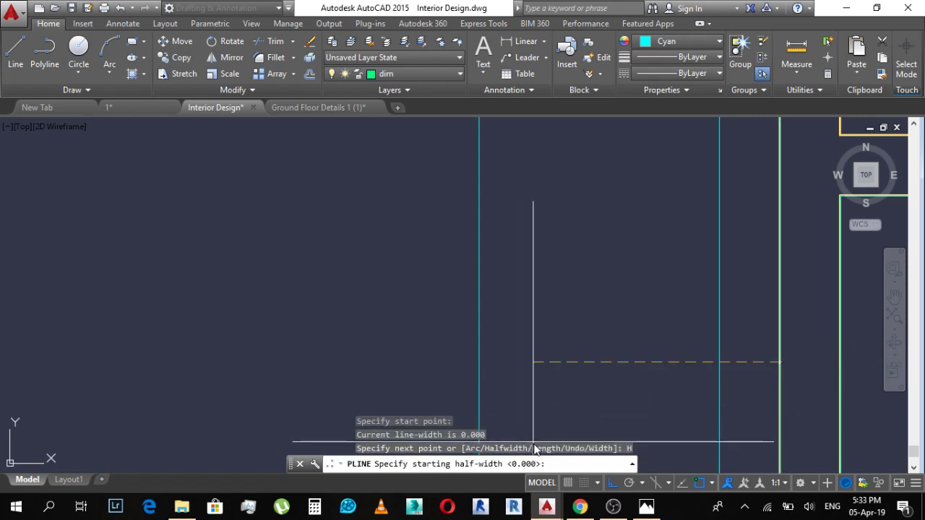
text(.01)
key(Return)
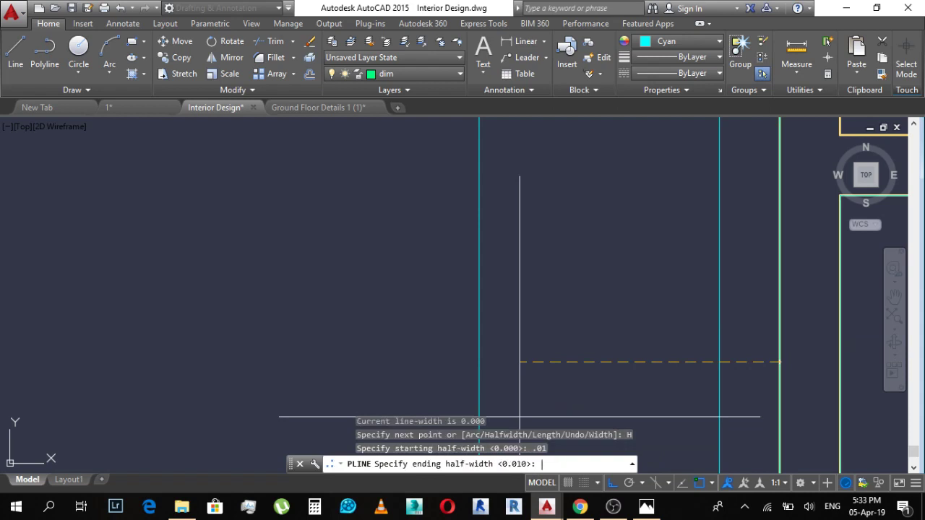
key(Return)
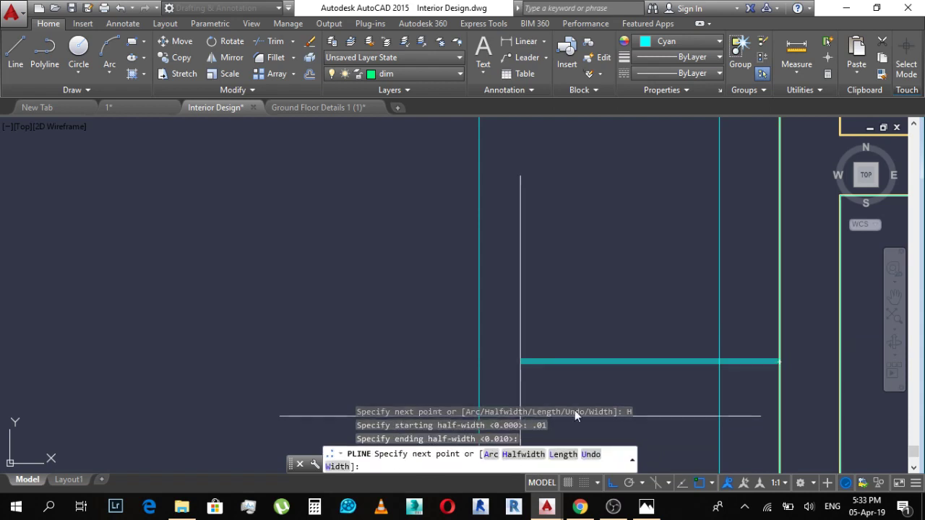
click(719, 362)
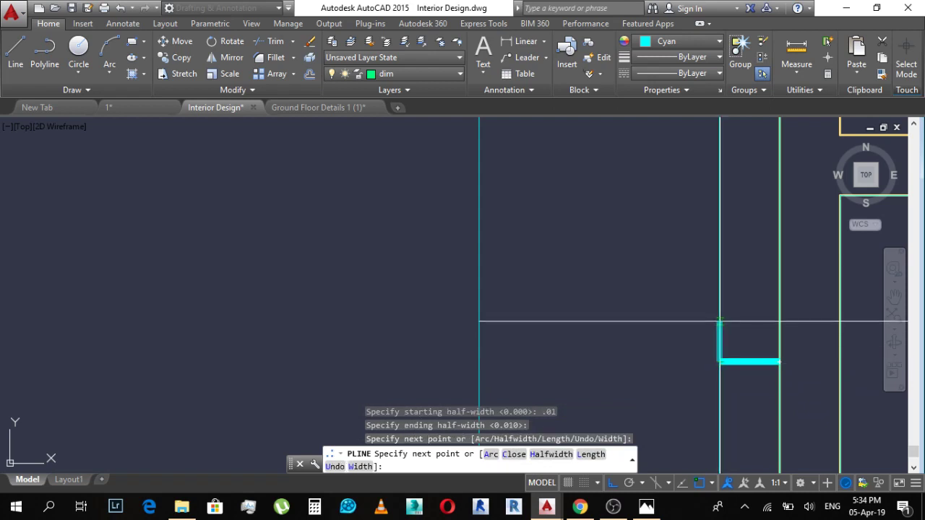
text(.15)
key(Return)
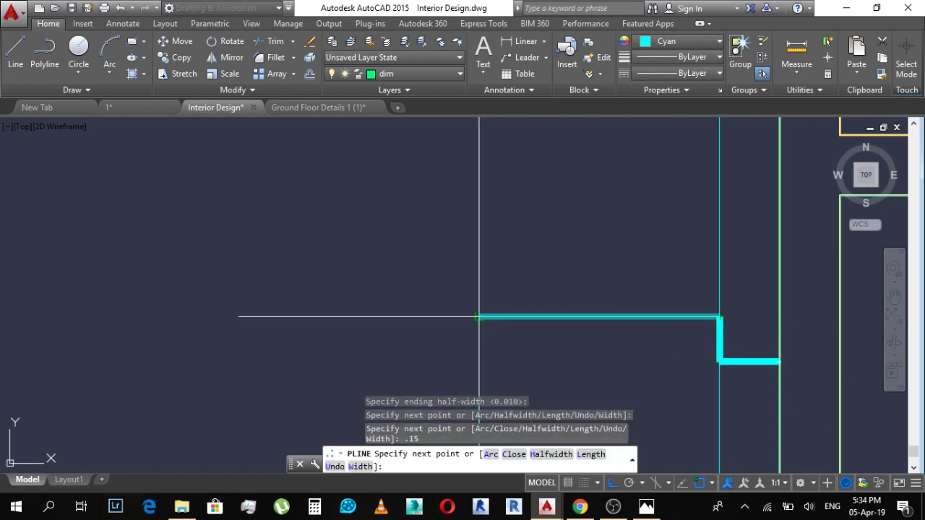
click(478, 317)
key(Escape)
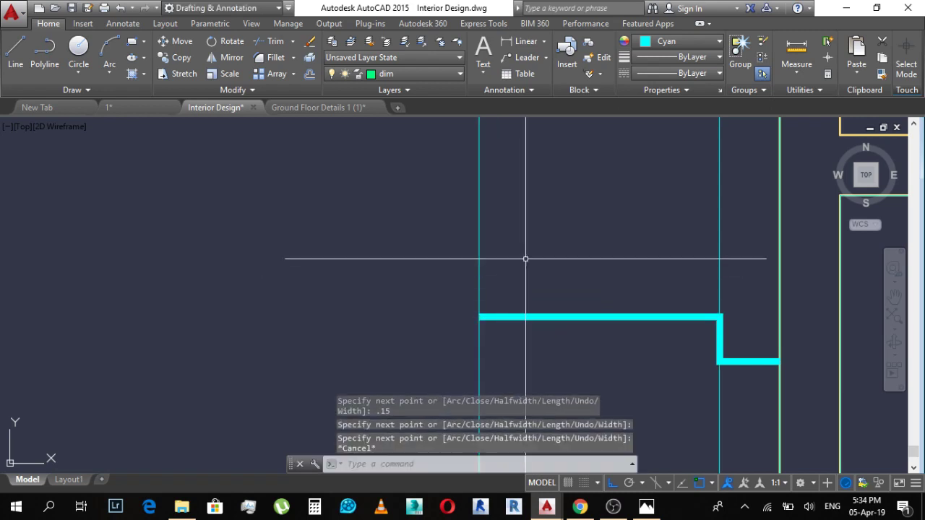
Step: Draw a vertical polyline 0.1 long upward from the stepped ceiling profile's inner end
scroll(593, 371, down, 8)
scroll(593, 372, up, 5)
scroll(553, 310, down, 3)
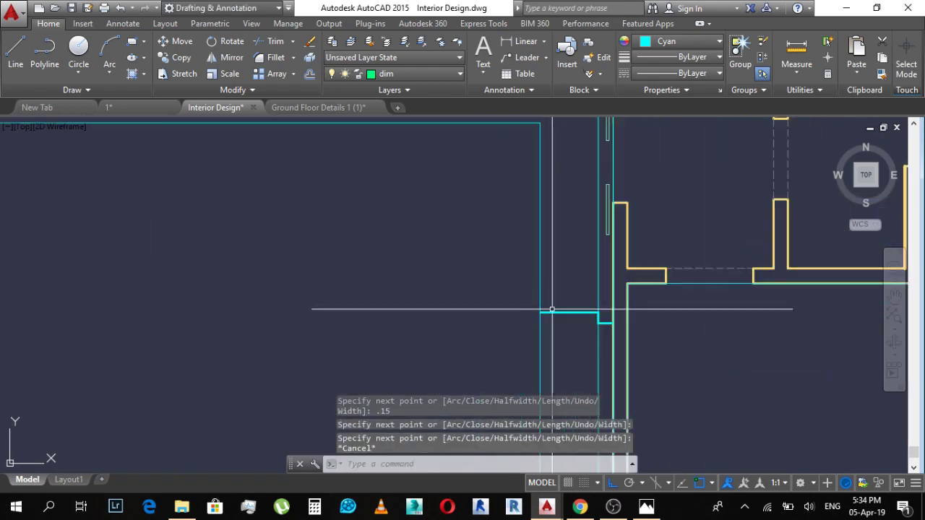
scroll(547, 310, up, 2)
scroll(557, 319, up, 4)
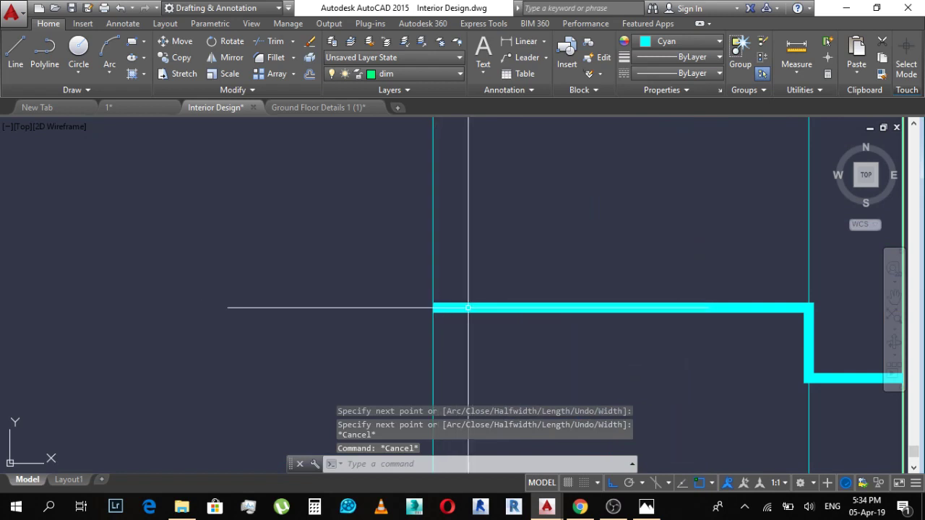
key(Escape)
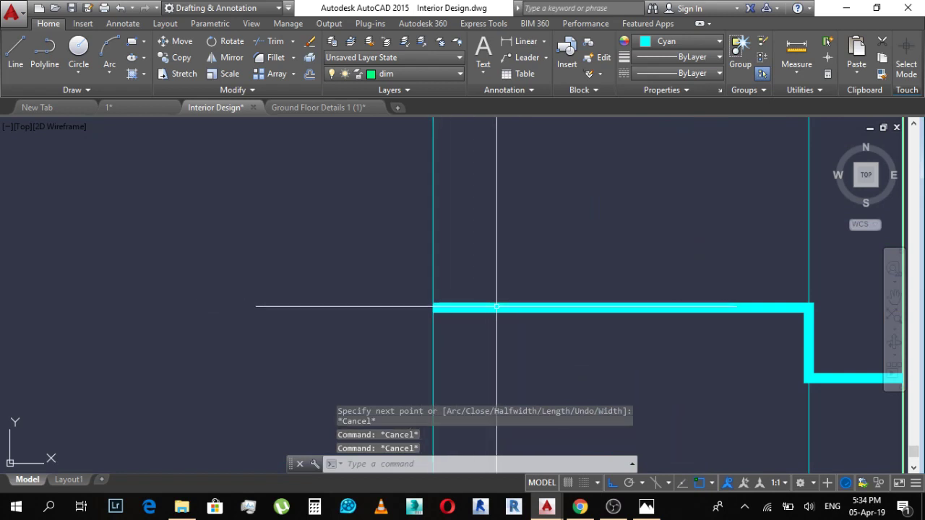
text(pl)
key(Return)
click(434, 307)
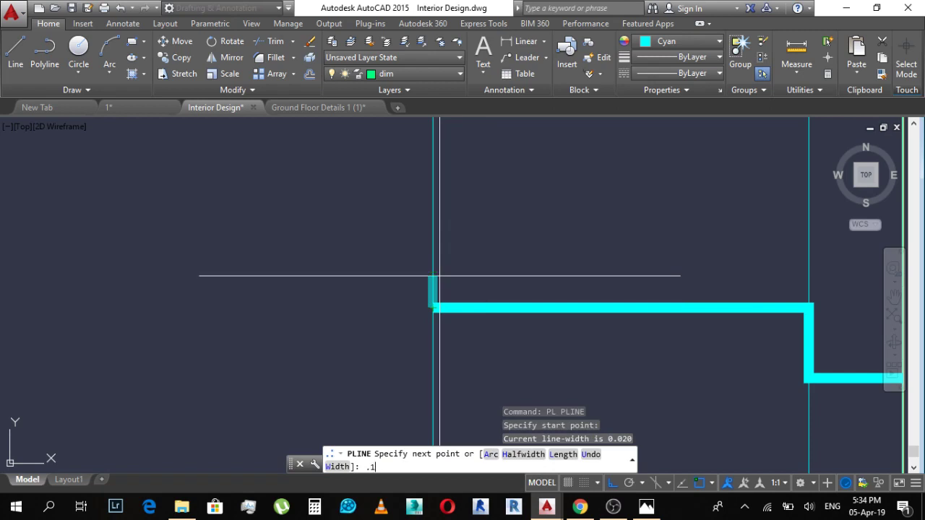
key(Return)
key(Escape)
Step: Draw a small circle just inside the 0.1 upright, above the ceiling profile, as the hidden light
scroll(448, 274, up, 1)
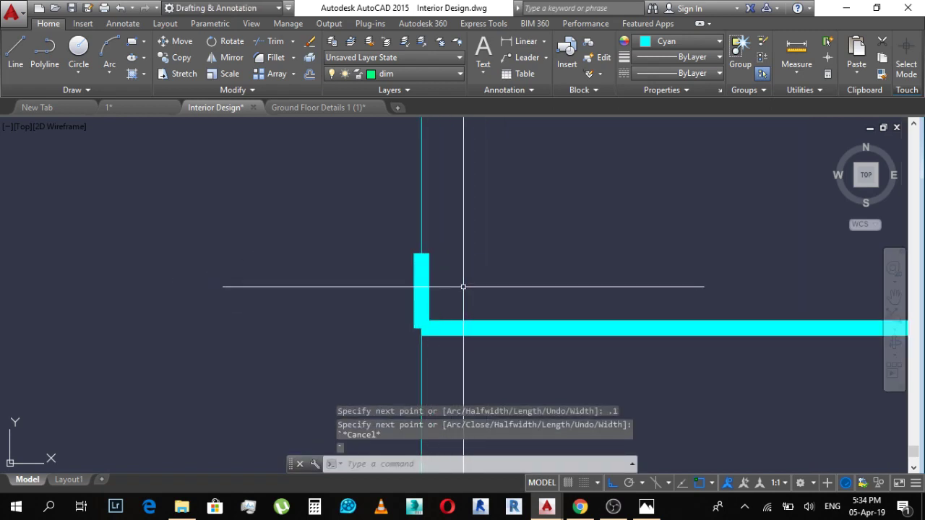
text(c)
key(Return)
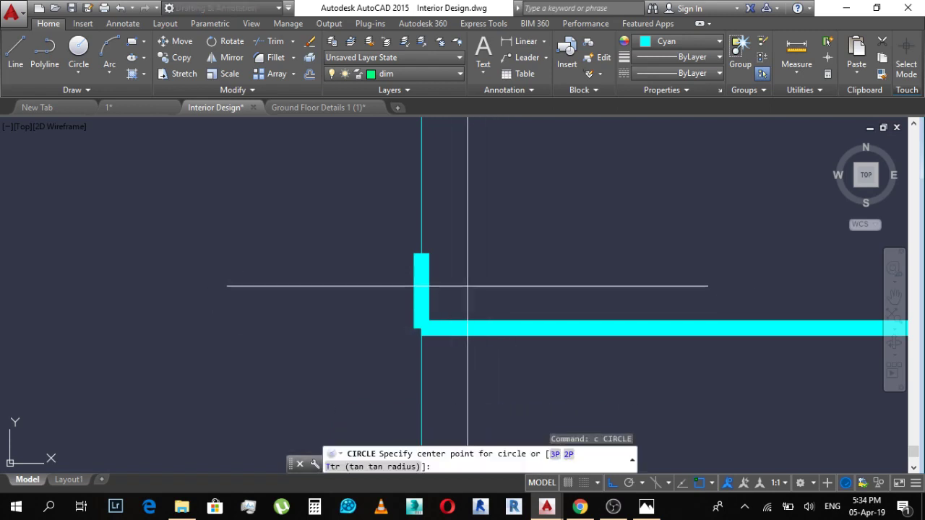
click(468, 285)
click(480, 286)
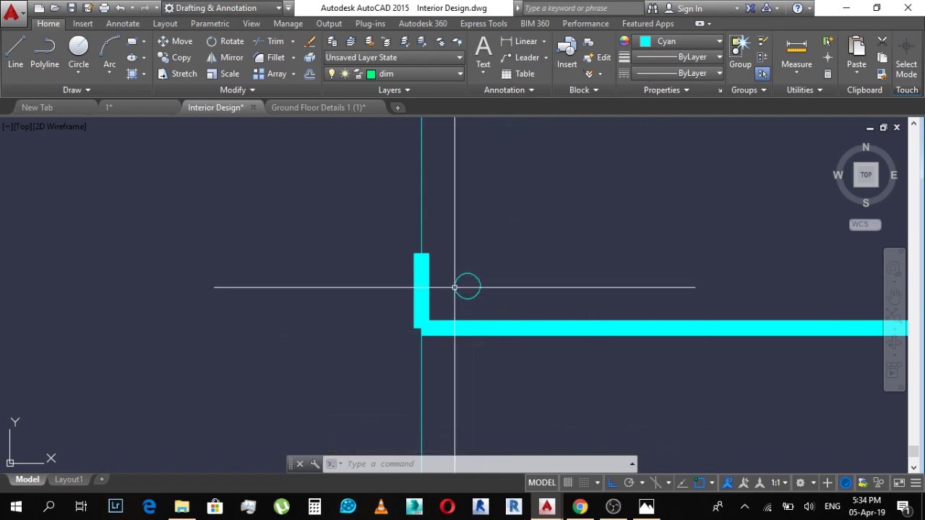
Step: Copy the 0.1 upright 0.2 towards the wall, onto the far side of the small circle
click(424, 259)
text(c)
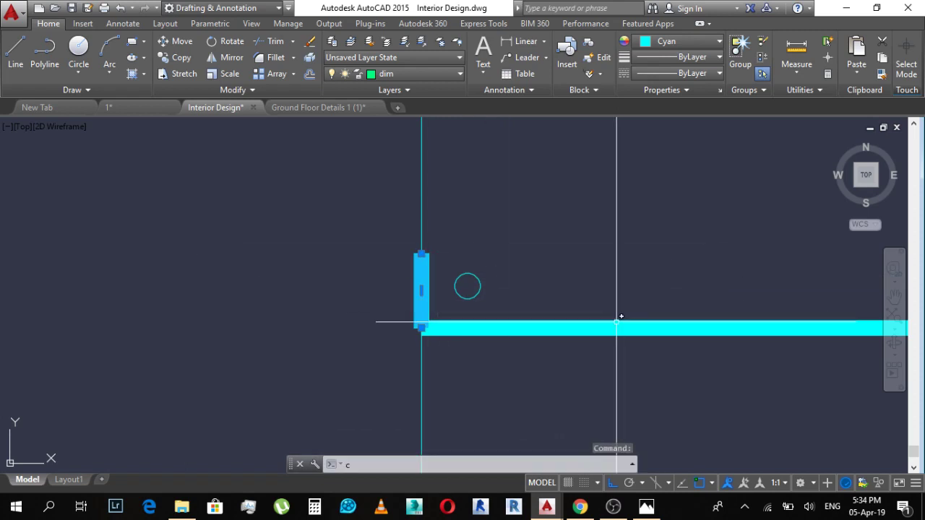
text(o)
key(Return)
click(494, 211)
text(.)
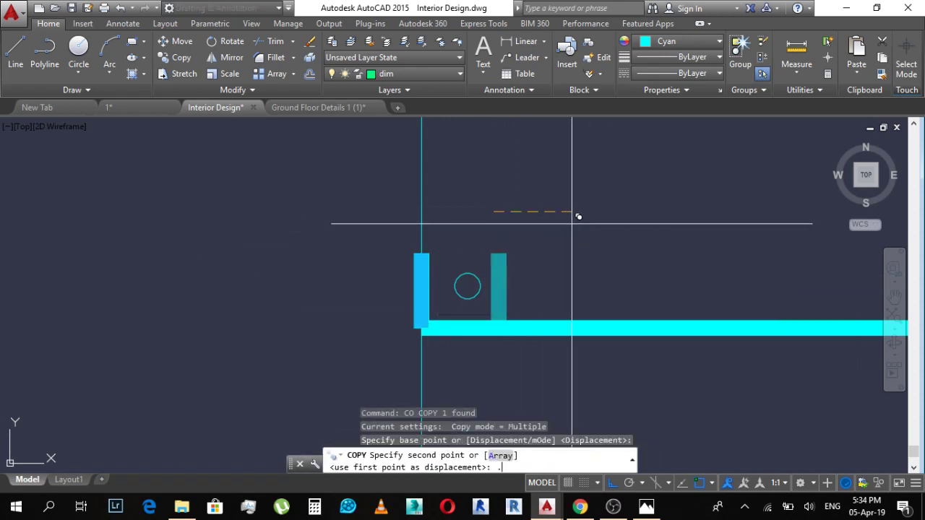
text(2)
key(Return)
key(Escape)
scroll(600, 271, down, 4)
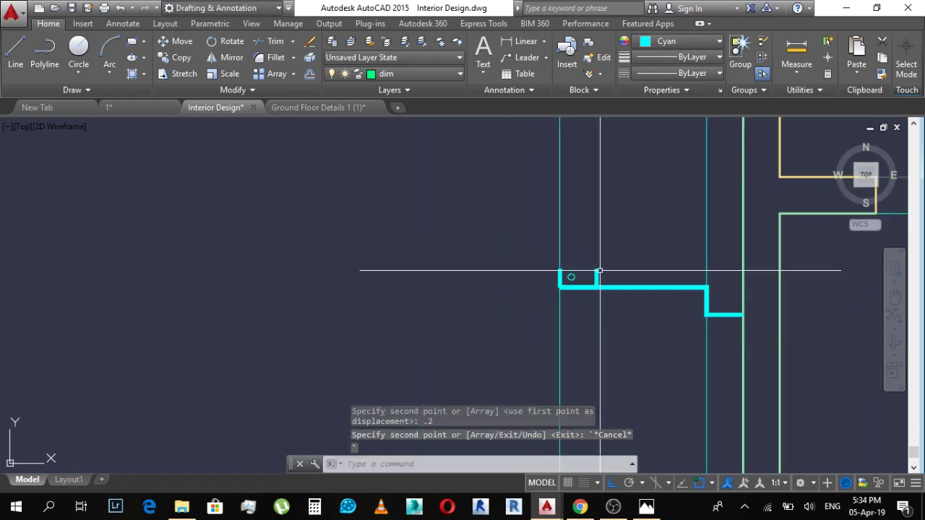
Step: Offset the stepped ceiling profile upward by 0.2
scroll(600, 271, up, 4)
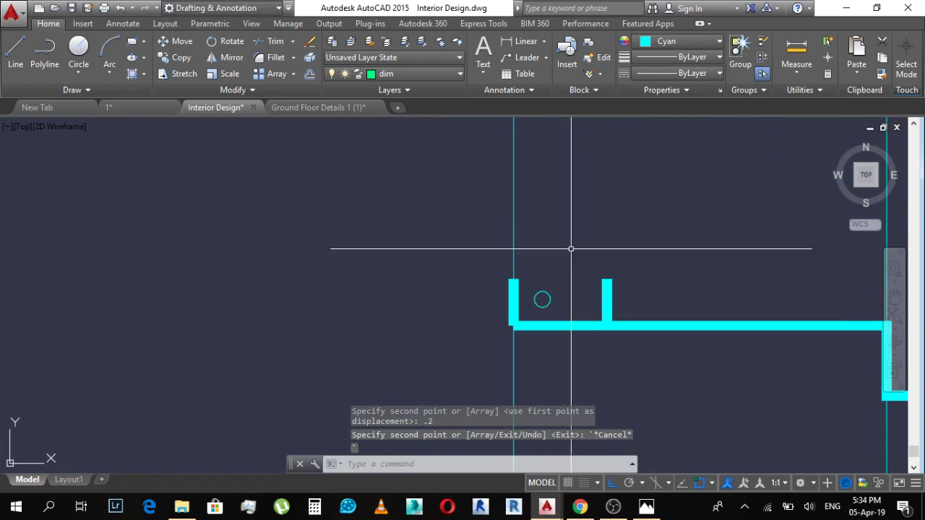
key(Escape)
scroll(535, 292, up, 2)
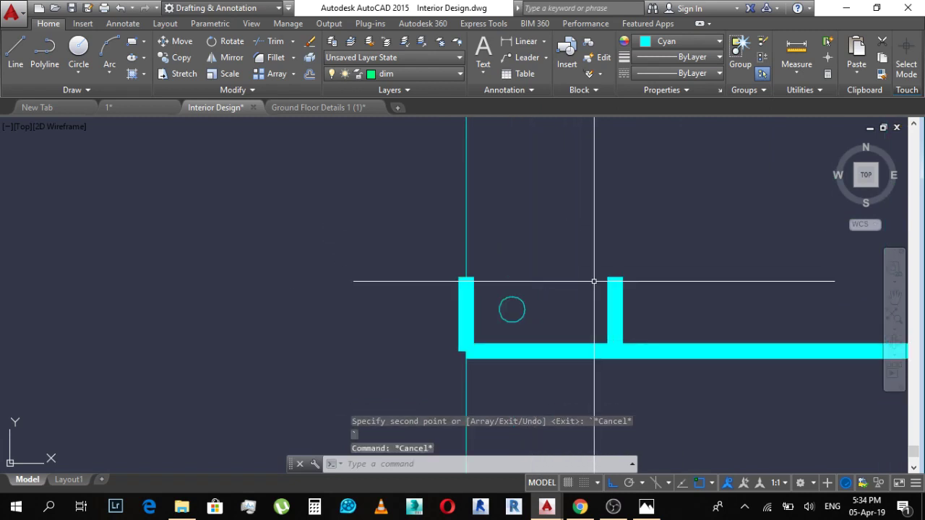
key(Escape)
key(Escape)
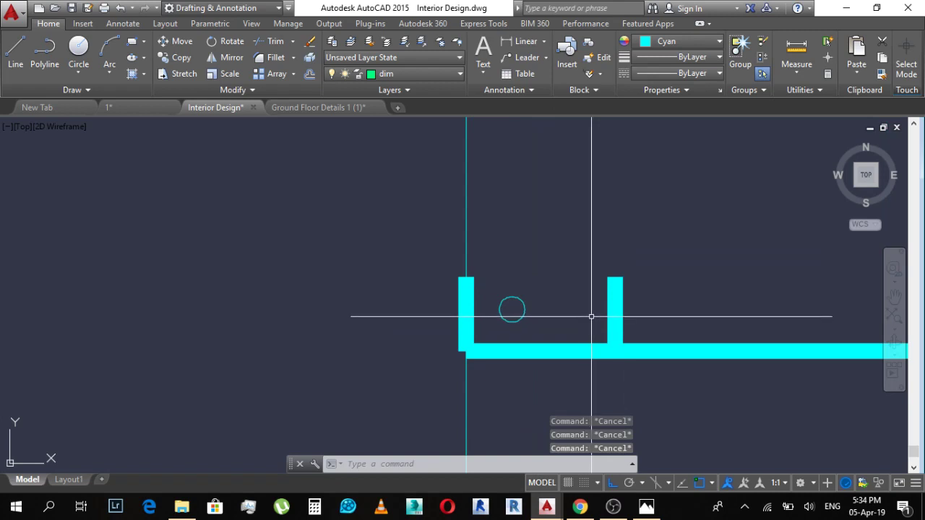
text(o)
key(Return)
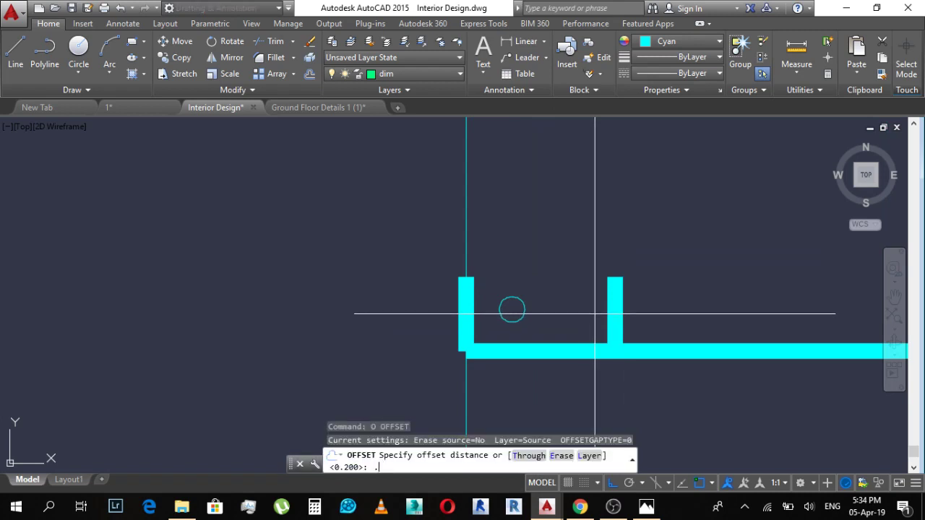
text(.2)
key(Return)
scroll(617, 339, down, 4)
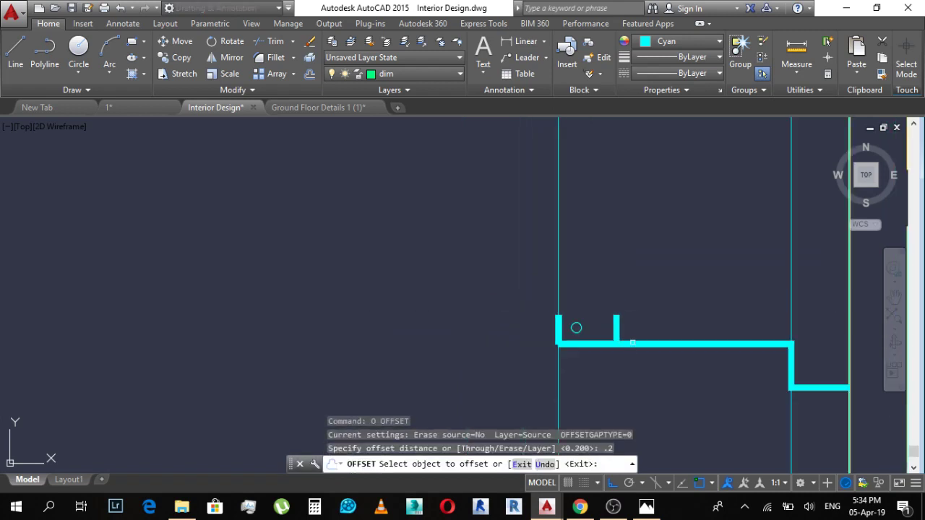
click(633, 342)
click(646, 257)
key(Escape)
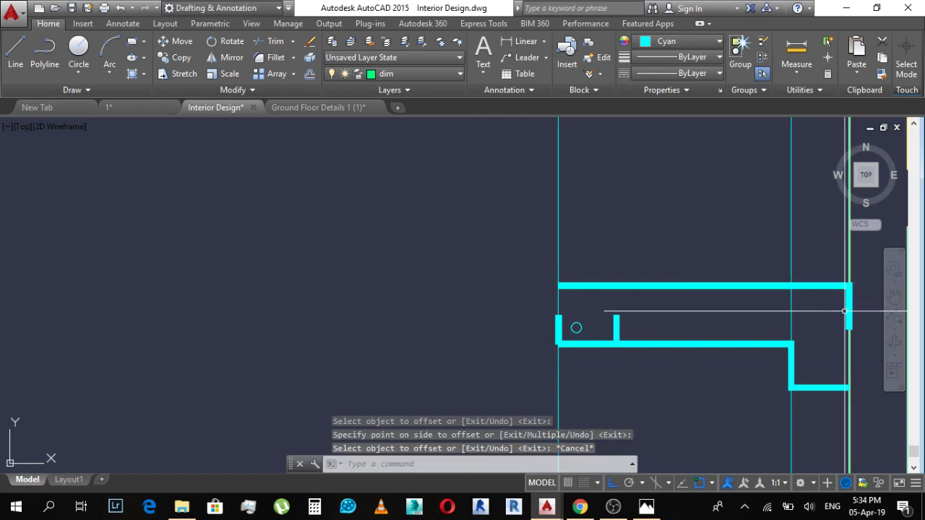
Step: Extend the copied upright to the upper offset profile and trim away the part of that profile between the upright and the wall
text(re)
key(Return)
key(Escape)
text(tr)
key(Return)
key(Return)
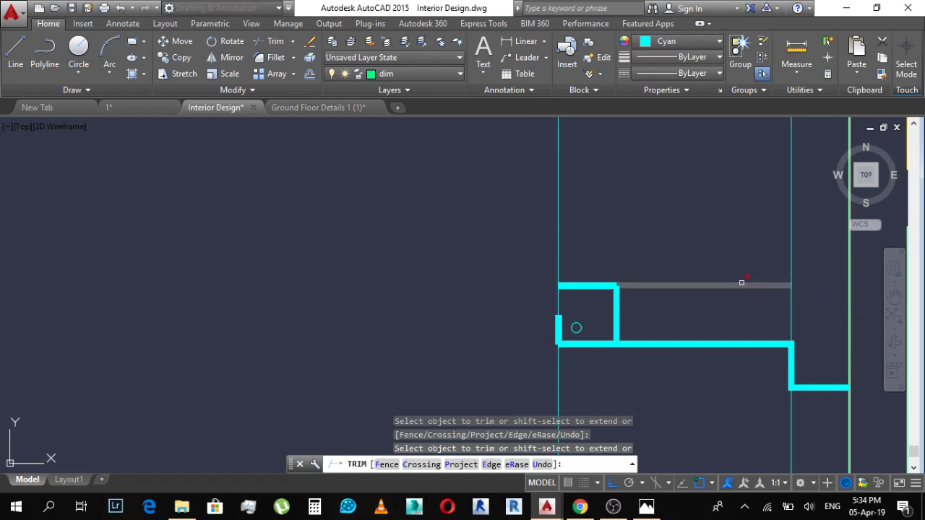
key(Escape)
Step: Move the small hidden-light circle horizontally towards the middle of the cove recess, away from the short upright
scroll(582, 325, up, 4)
click(565, 326)
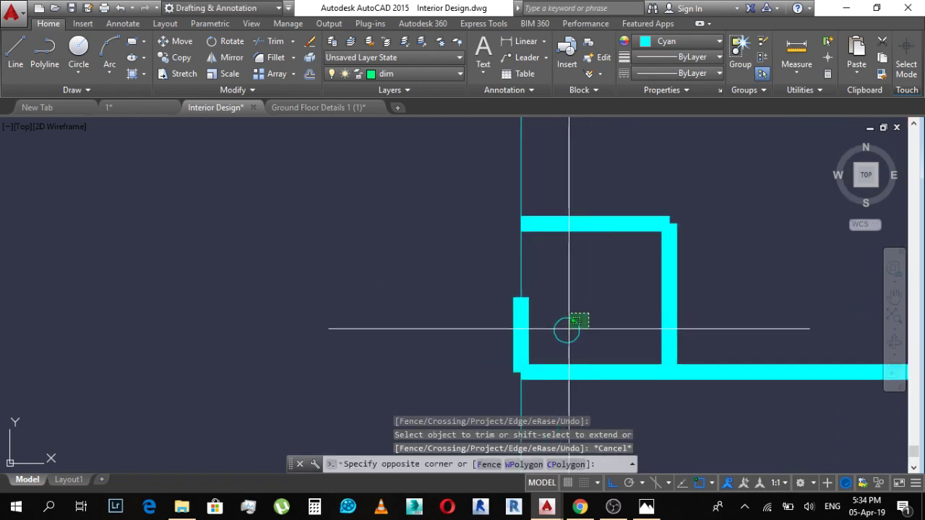
text(m)
key(Return)
click(571, 287)
click(600, 292)
key(Escape)
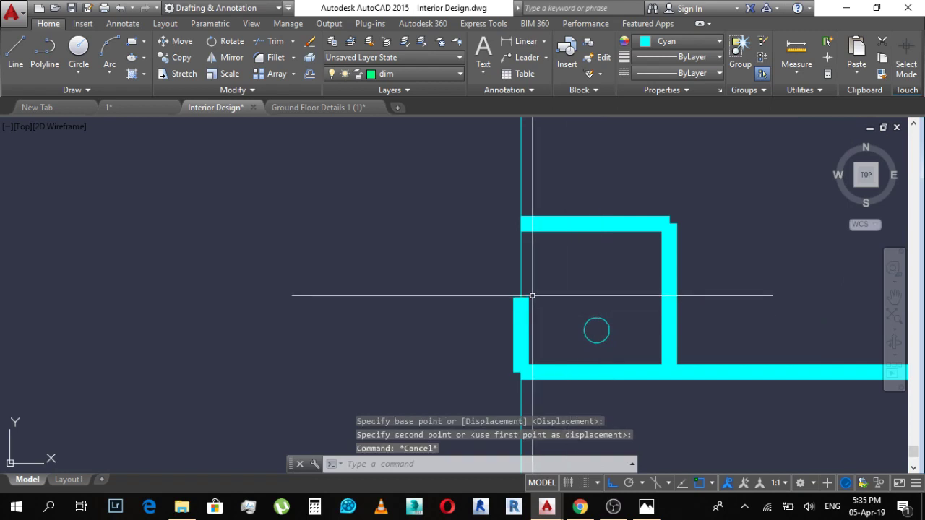
Step: Shorten the short upright beside the hidden light by lowering its upper end 0.03
middle_drag(516, 310, 541, 246)
click(542, 240)
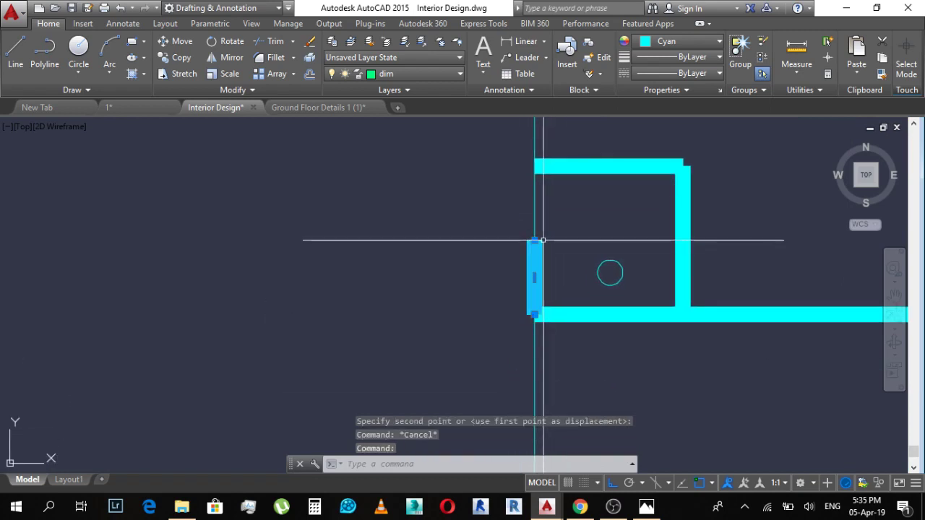
click(534, 240)
scroll(536, 266, up, 4)
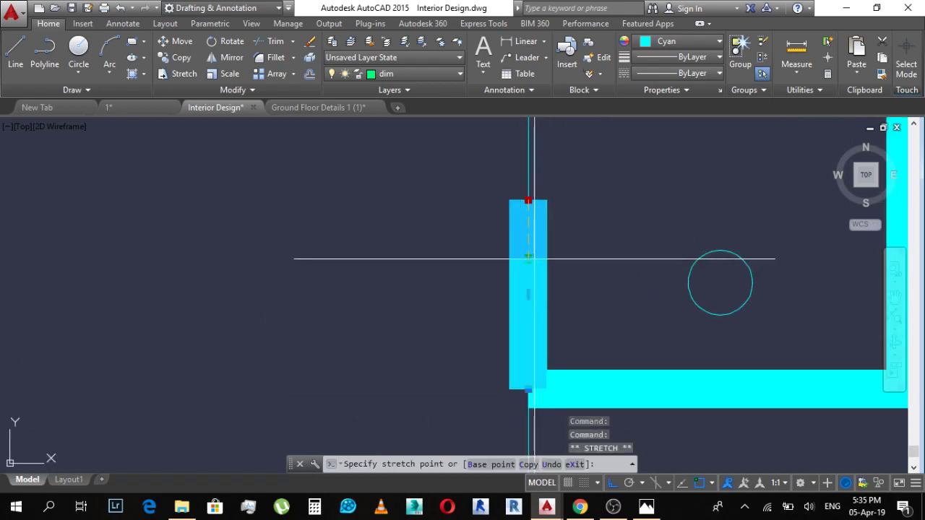
text(.03)
key(Escape)
scroll(591, 305, down, 6)
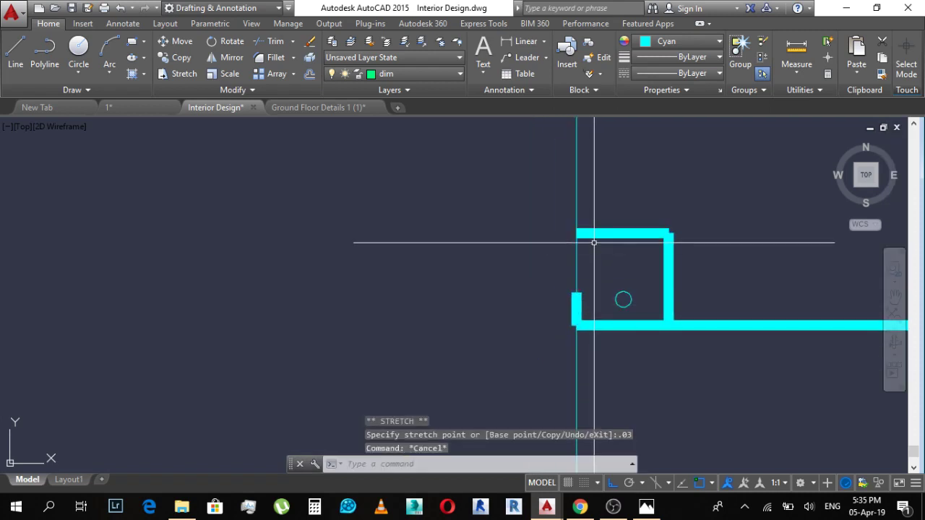
key(Escape)
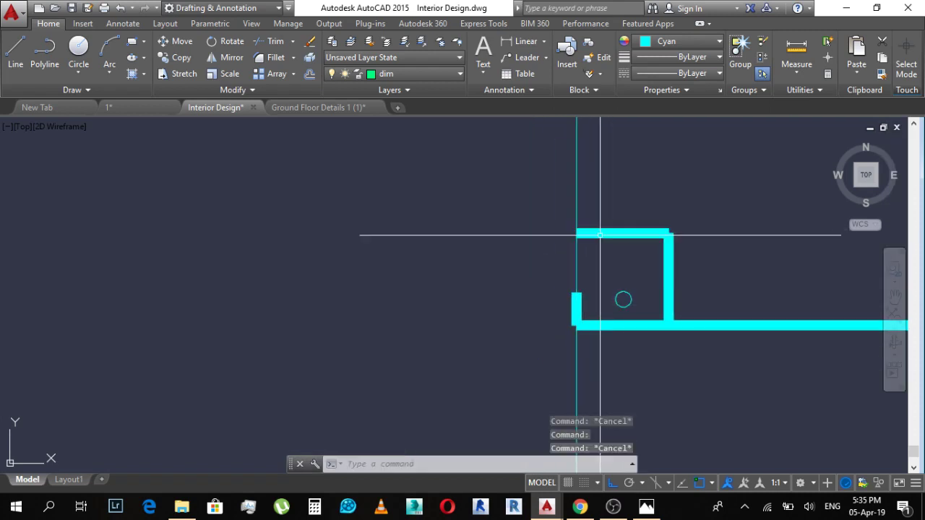
Step: Draw a straight horizontal polyline from the open end of the raised ceiling profile to the opposite inner cove line
text(pl)
key(Return)
click(577, 233)
scroll(696, 258, down, 4)
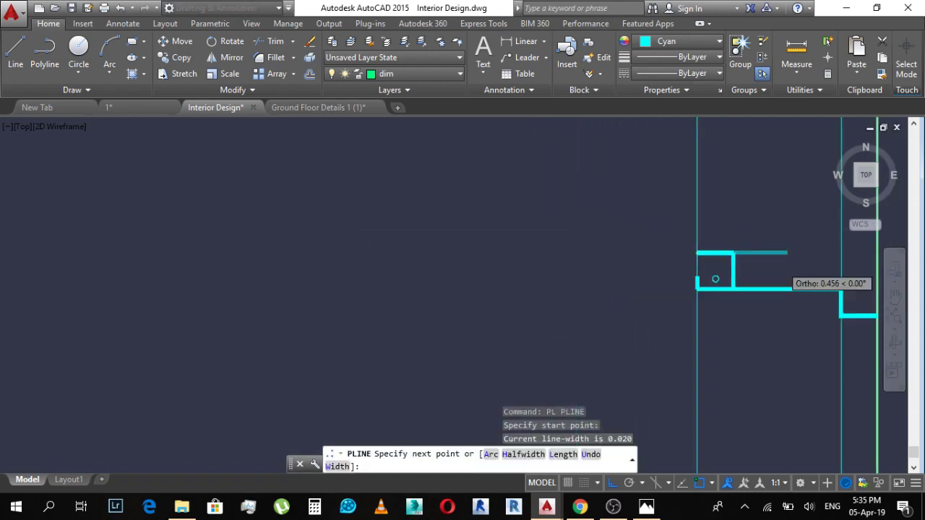
scroll(581, 253, up, 4)
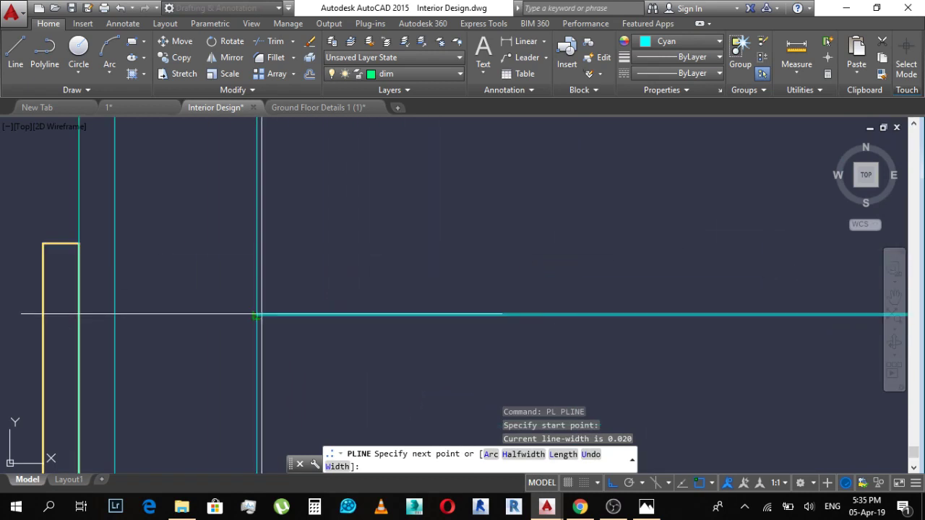
click(258, 314)
key(Escape)
Step: Mirror the complete cove section and its hidden light about a vertical line, keeping the original
scroll(268, 306, down, 3)
scroll(572, 331, up, 5)
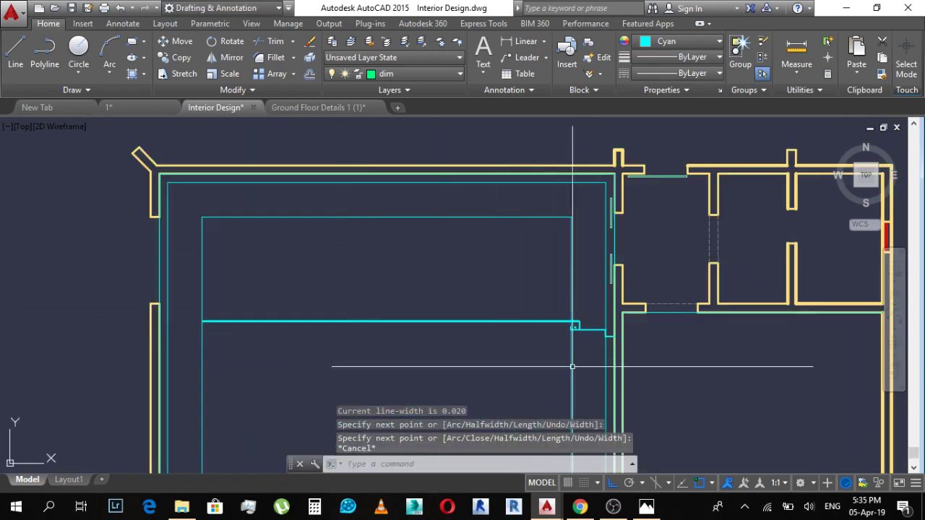
click(478, 252)
key(Escape)
click(485, 248)
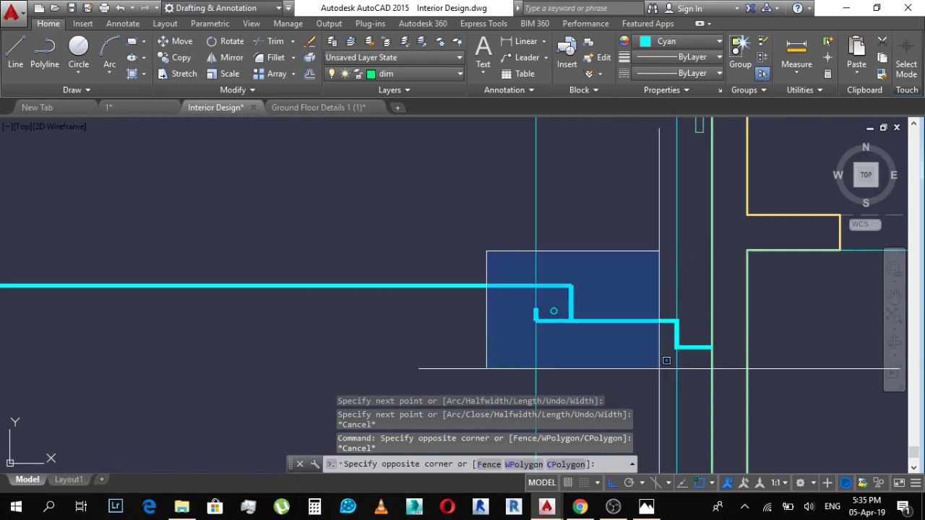
click(748, 406)
text(mi)
key(space)
middle_drag(542, 345, 614, 336)
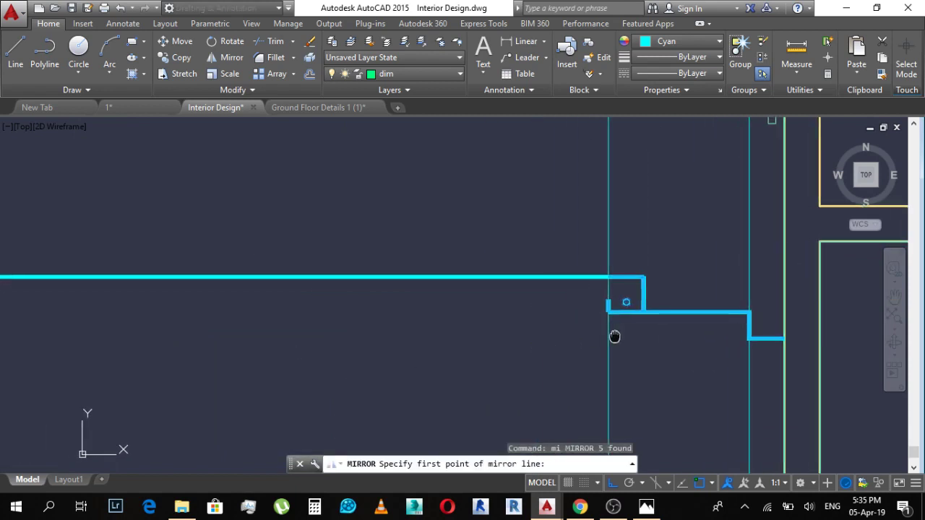
click(432, 336)
click(431, 240)
key(Return)
Step: Move the mirrored cove section by its outer lower end to the inner face of the opposite wall
middle_drag(358, 228, 602, 183)
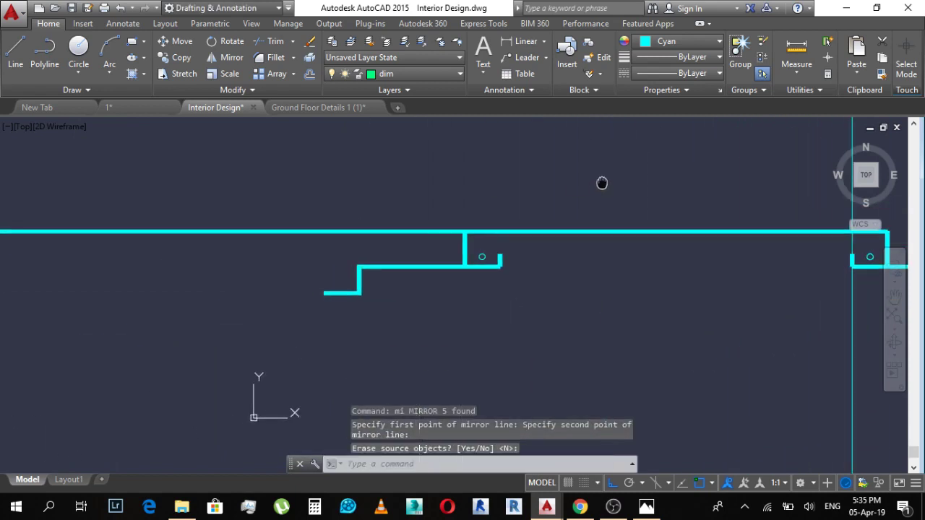
click(278, 171)
click(583, 337)
text(m)
key(Return)
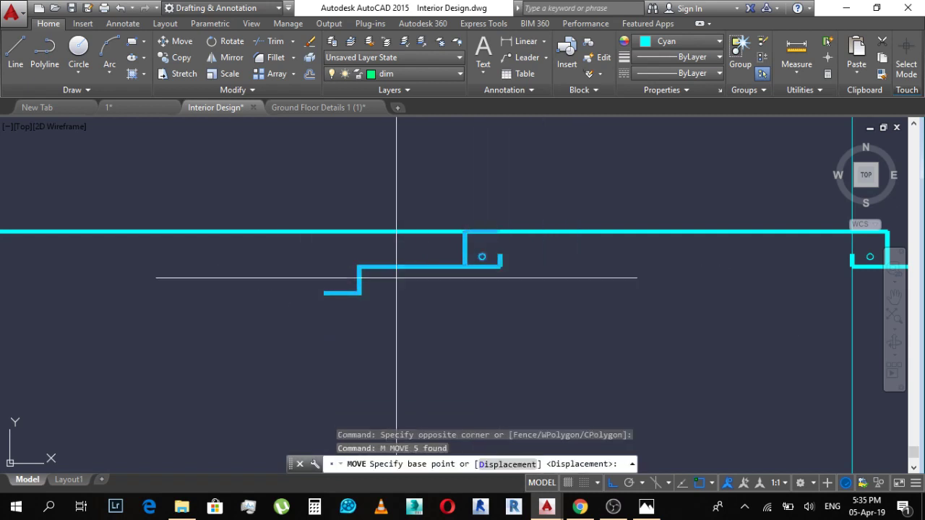
click(329, 293)
scroll(438, 291, down, 3)
scroll(502, 305, up, 4)
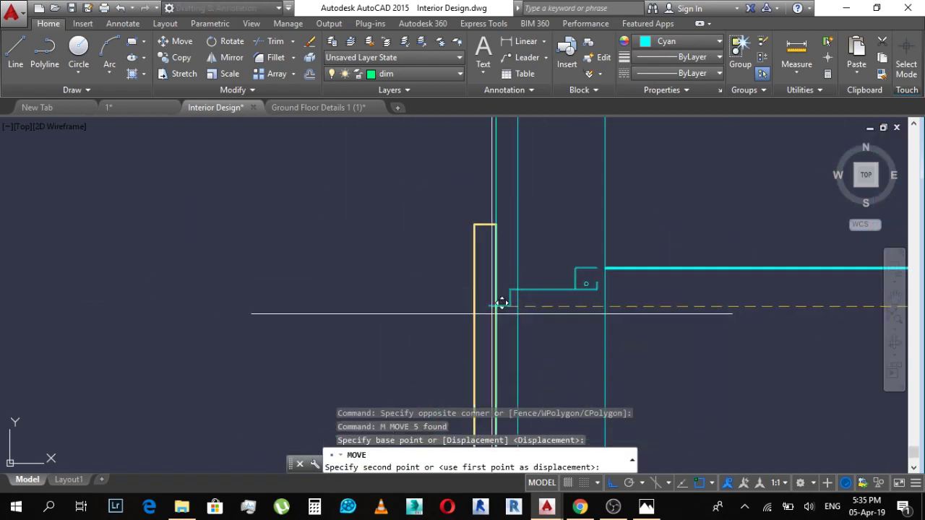
key(Escape)
Step: Recolour the whole ceiling section, including both coves and hidden lights, to red
scroll(723, 275, down, 4)
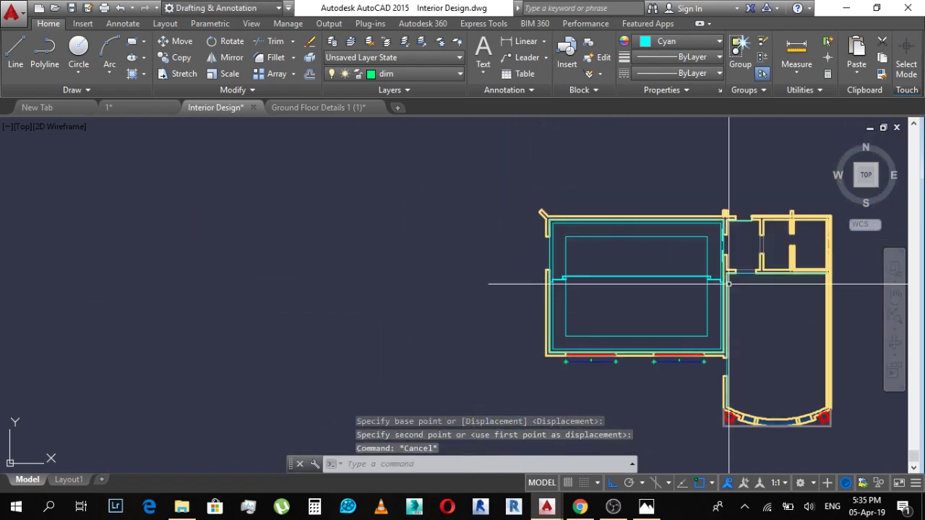
scroll(711, 275, up, 5)
middle_drag(454, 283, 597, 283)
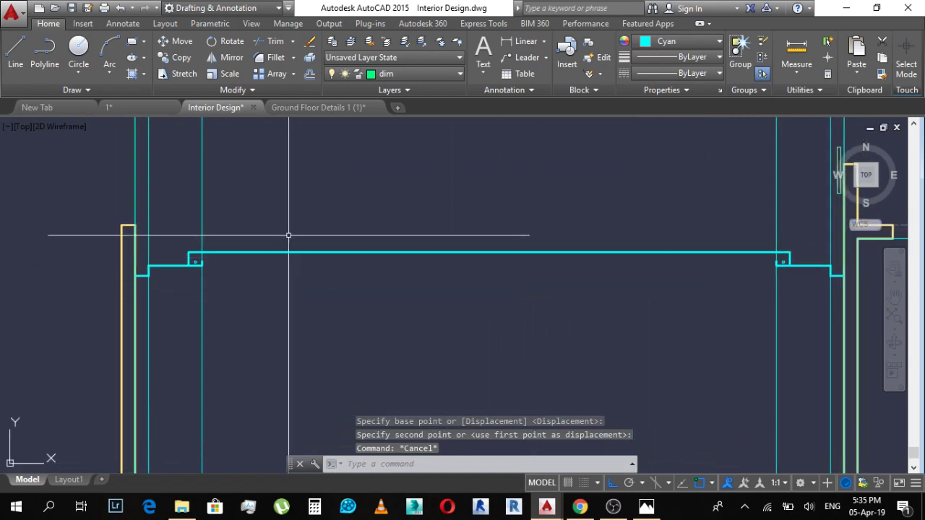
middle_drag(306, 229, 271, 198)
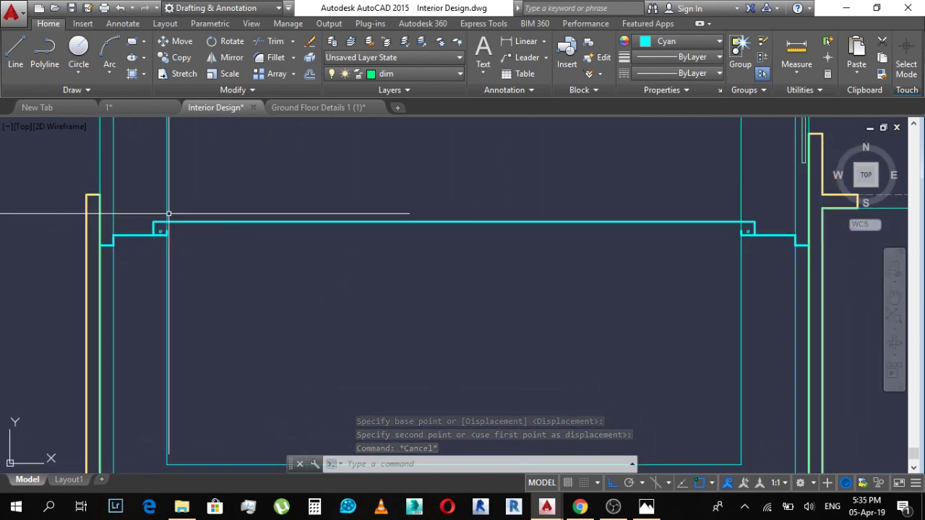
click(45, 215)
click(808, 271)
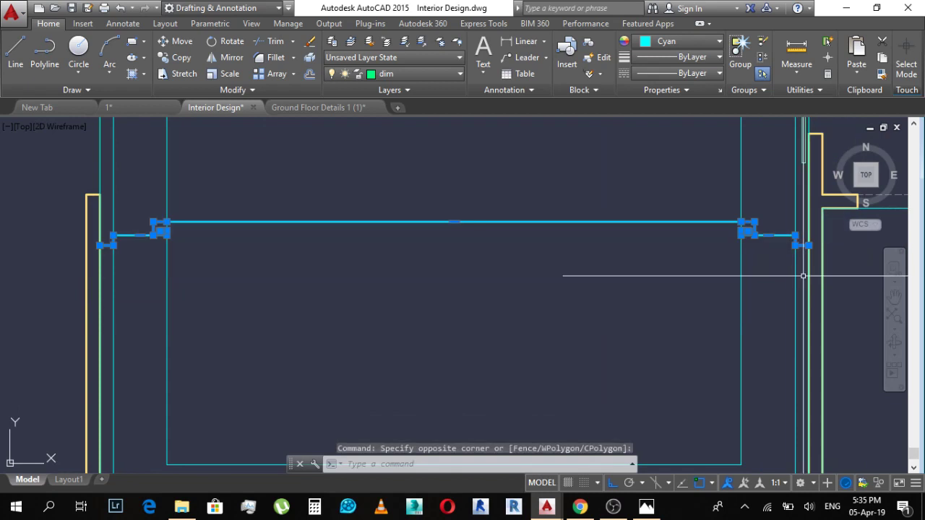
click(669, 41)
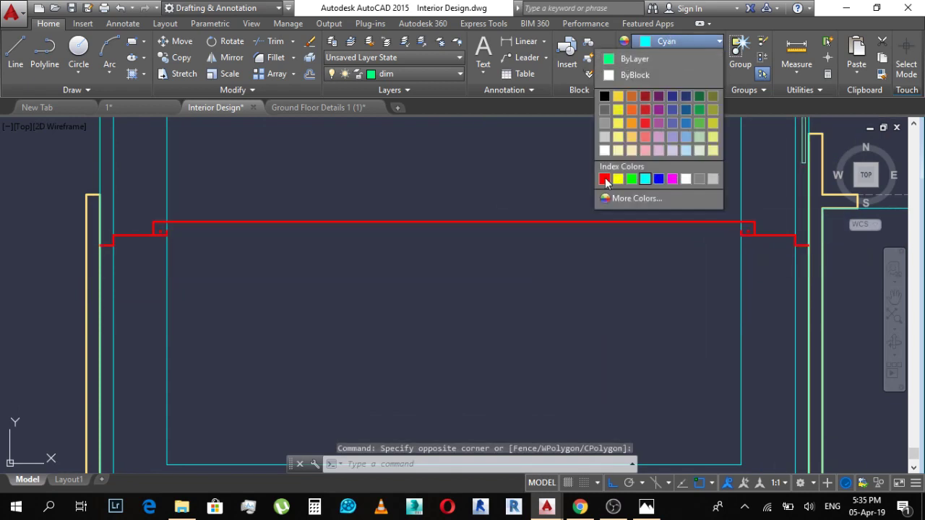
click(604, 178)
key(Escape)
scroll(126, 241, up, 5)
middle_drag(163, 237, 273, 252)
scroll(271, 278, down, 5)
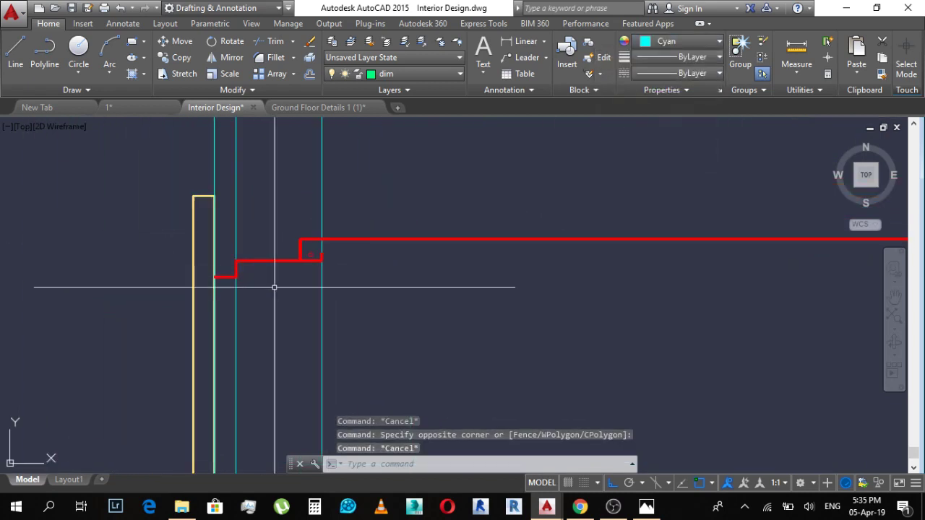
mouse_move(647, 290)
middle_down()
mouse_move(505, 231)
mouse_move(476, 230)
middle_up()
scroll(135, 233, down, 2)
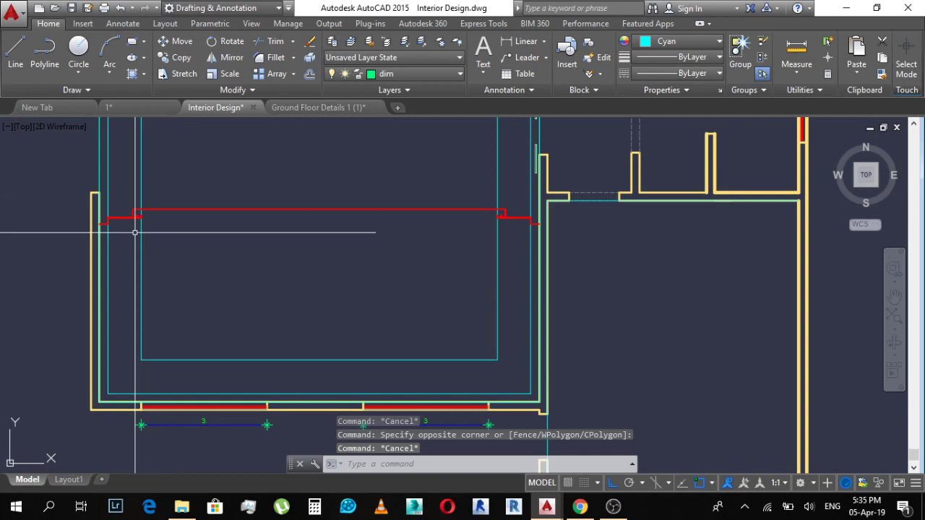
scroll(310, 330, up, 2)
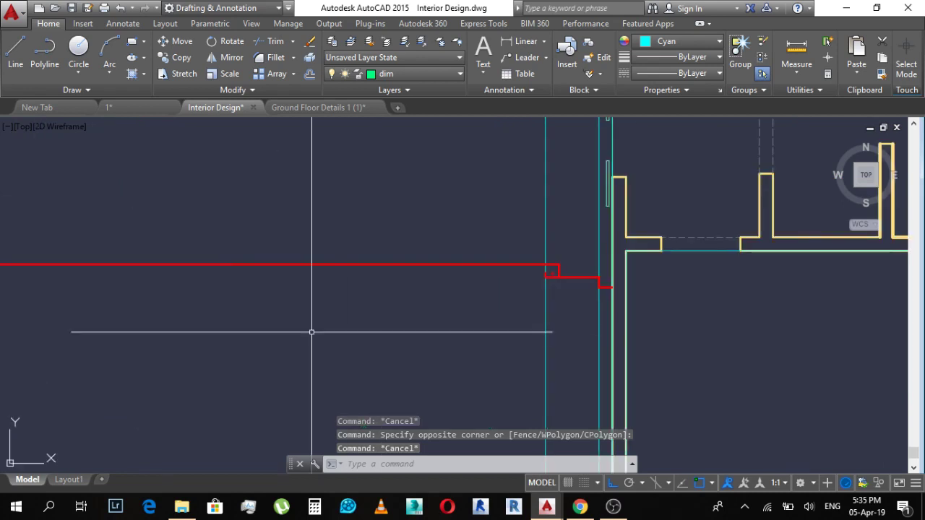
Step: Switch to the Ground Floor Details 1 (1) drawing, regenerate it and examine the moulded profiles on its sample ceiling section
click(322, 107)
scroll(646, 243, up, 4)
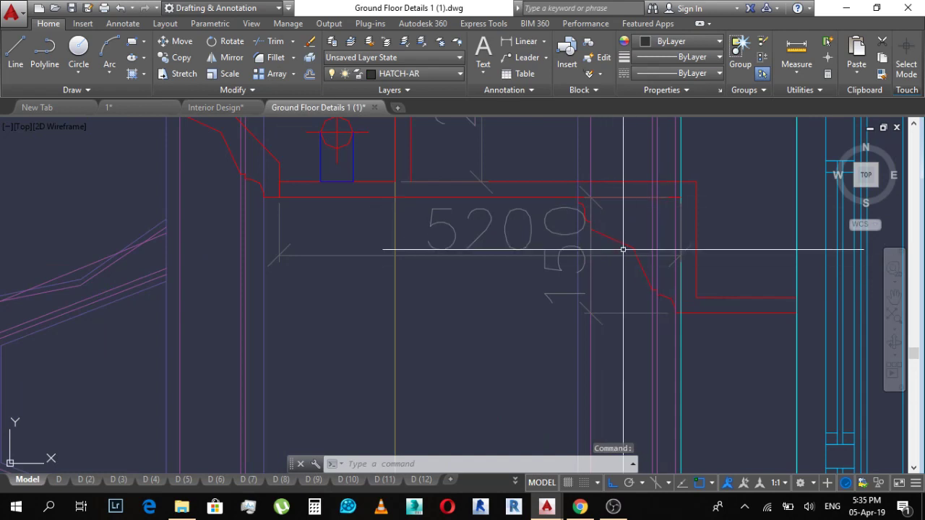
text(re)
key(Return)
scroll(622, 240, down, 3)
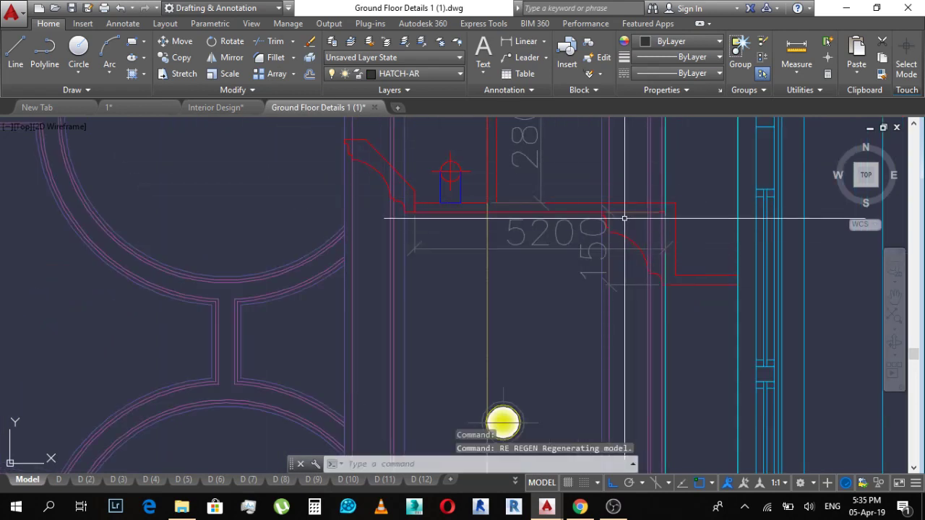
scroll(645, 325, down, 2)
scroll(674, 244, up, 2)
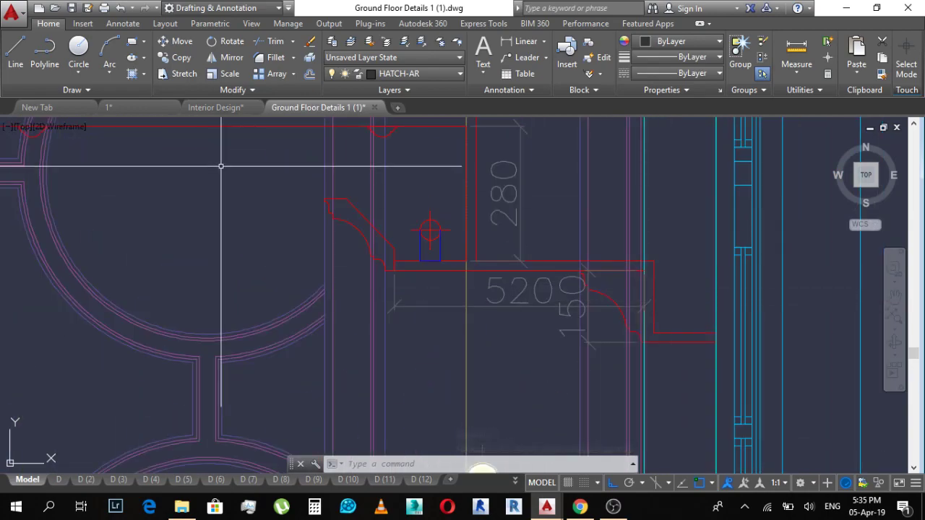
click(182, 506)
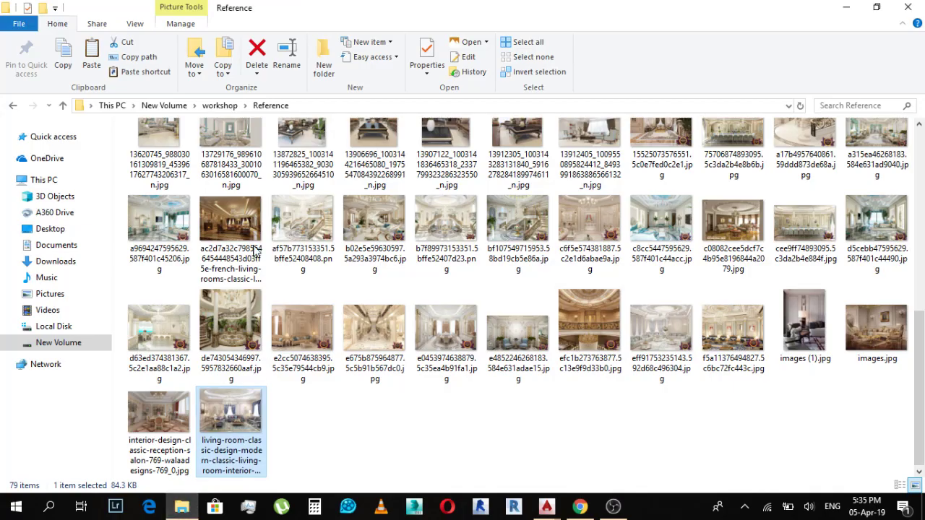
click(217, 106)
mouse_move(546, 507)
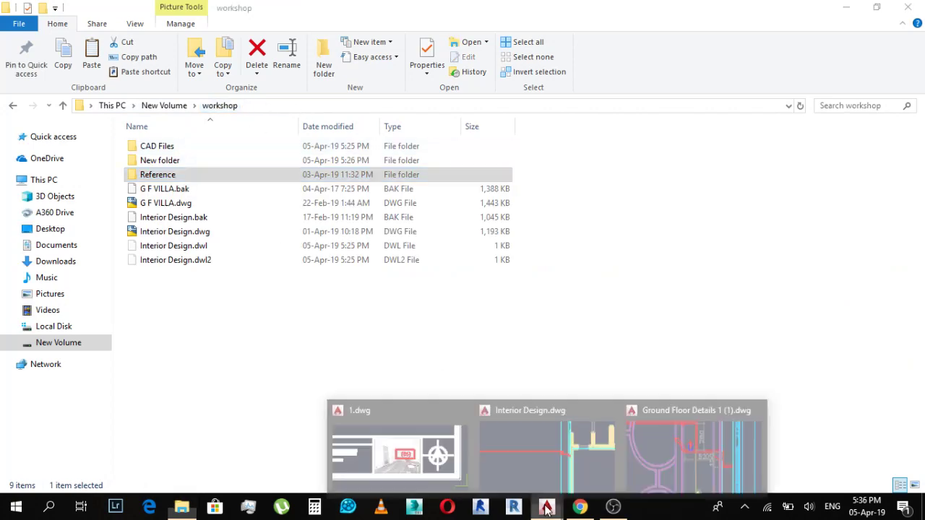
click(641, 455)
Step: Open the recent drawing 完美图库, dismiss the missing SHX files notice, look over its block library and close the drawing
click(34, 106)
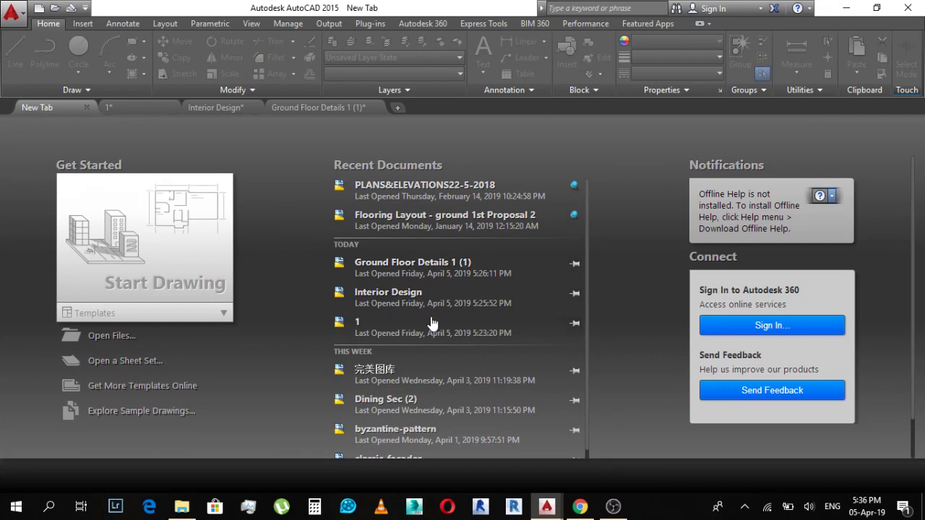
click(389, 371)
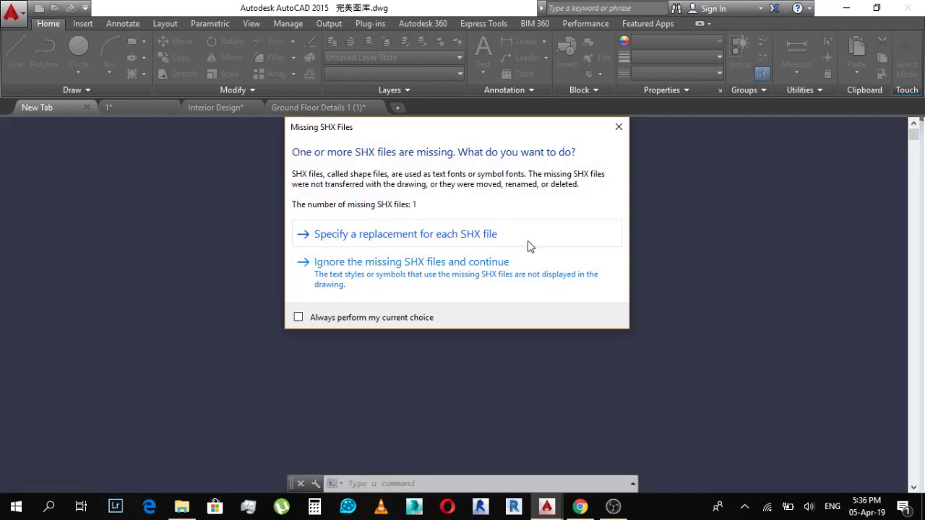
click(617, 125)
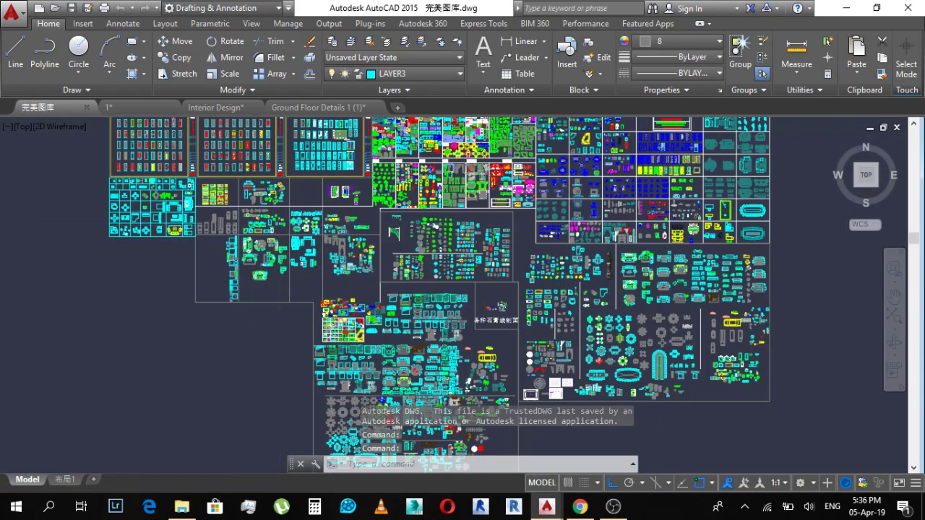
scroll(486, 268, up, 5)
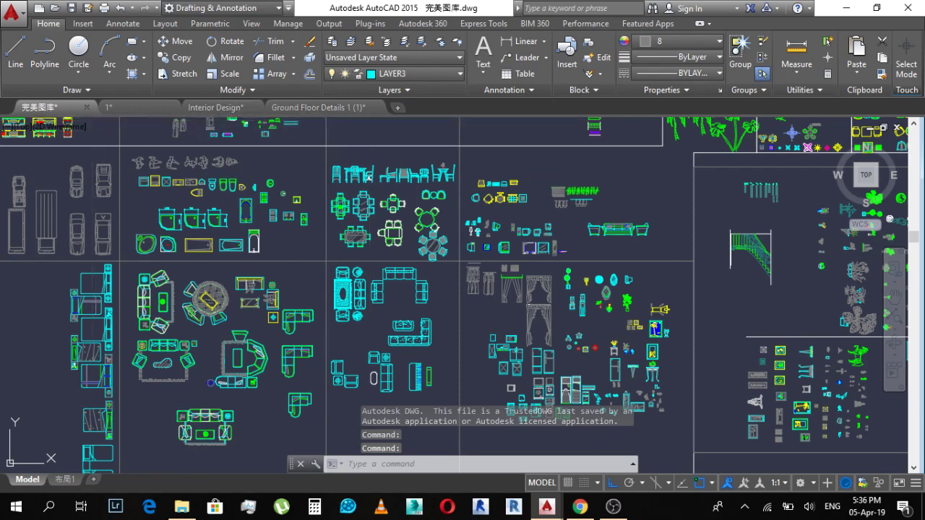
click(87, 109)
click(504, 281)
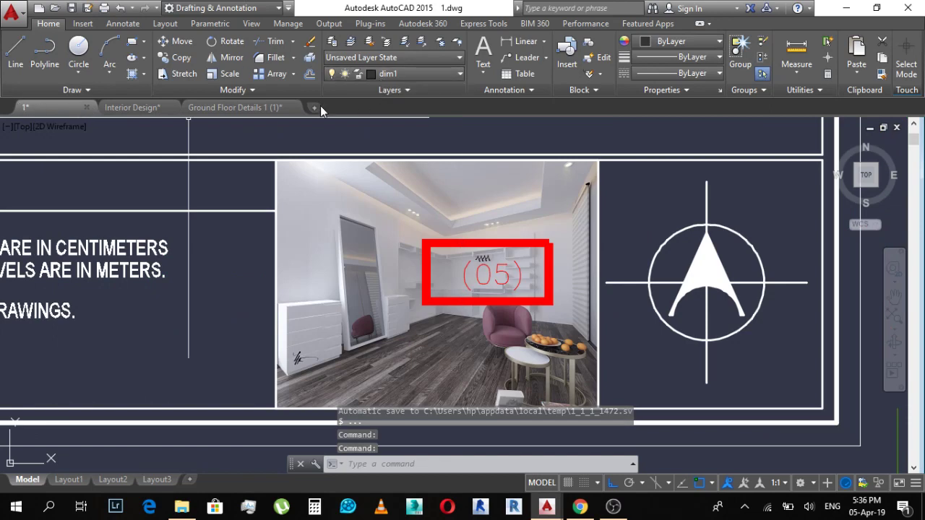
Step: Open the recent drawing cornices_and_moldings from a new start tab
click(314, 108)
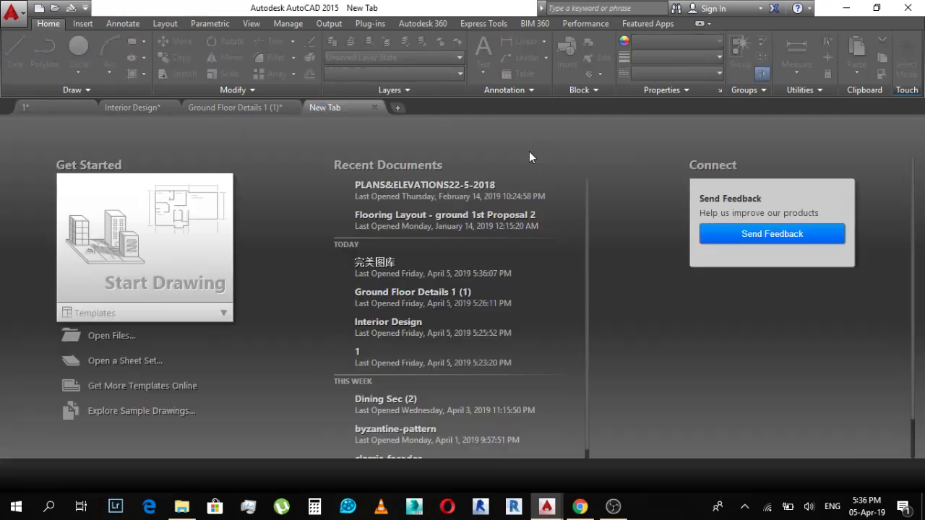
scroll(426, 296, down, 2)
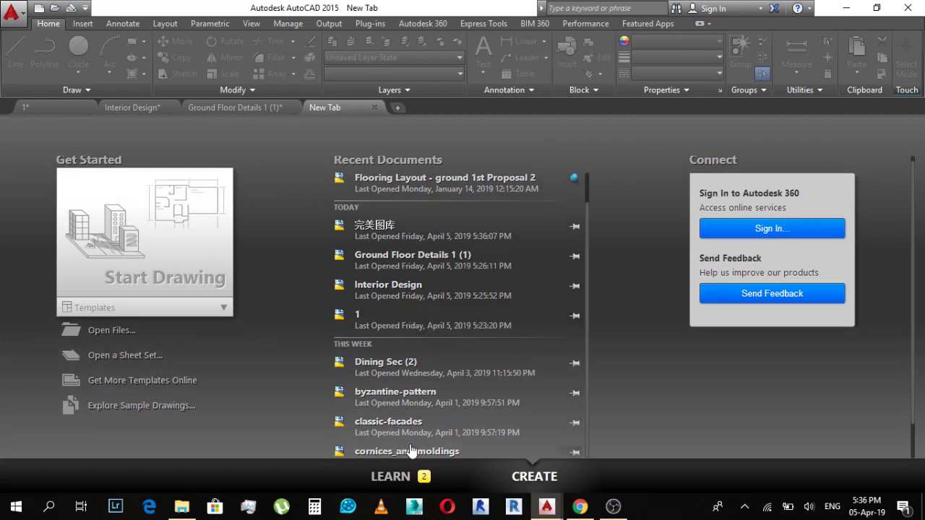
click(415, 455)
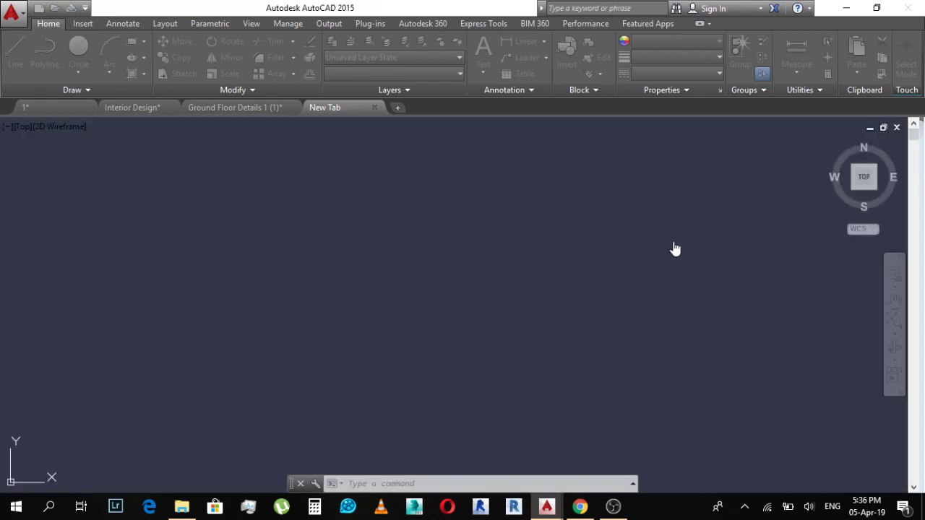
Step: Look over the cornice elevations and profiles in the cornices_and_moldings drawing and close it
scroll(499, 213, down, 1)
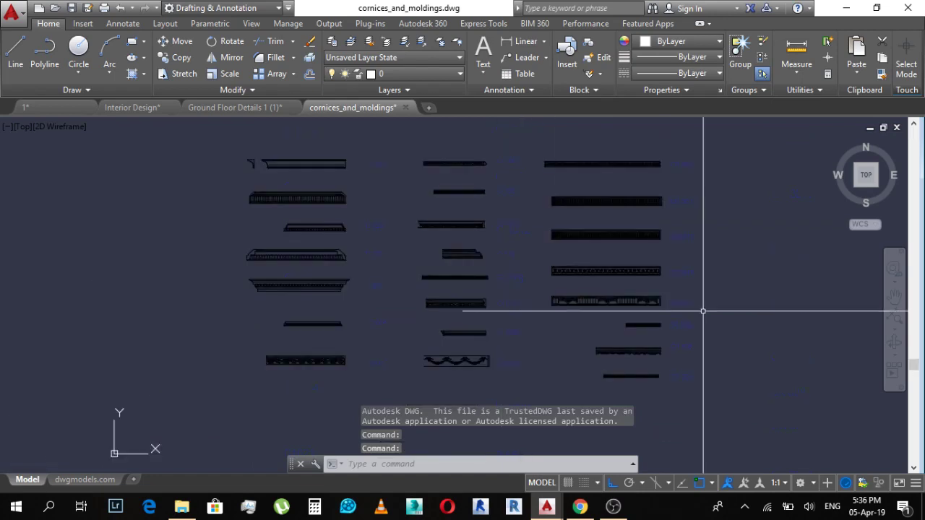
scroll(702, 310, up, 2)
scroll(427, 279, up, 2)
scroll(520, 226, down, 3)
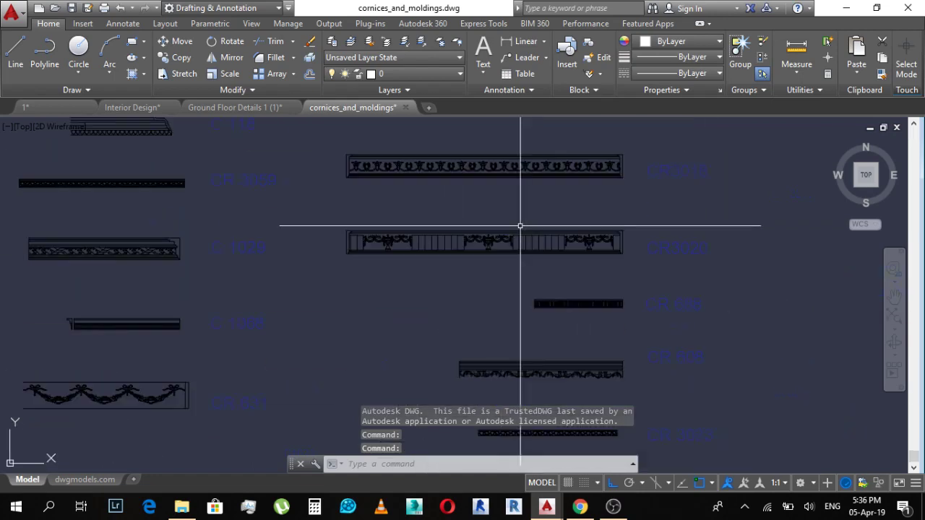
scroll(2, 245, up, 2)
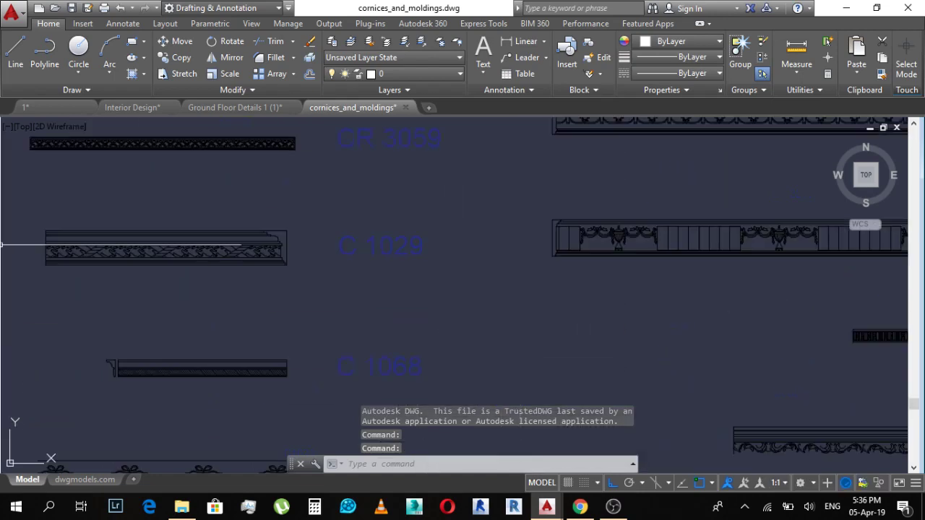
middle_drag(344, 119, 382, 266)
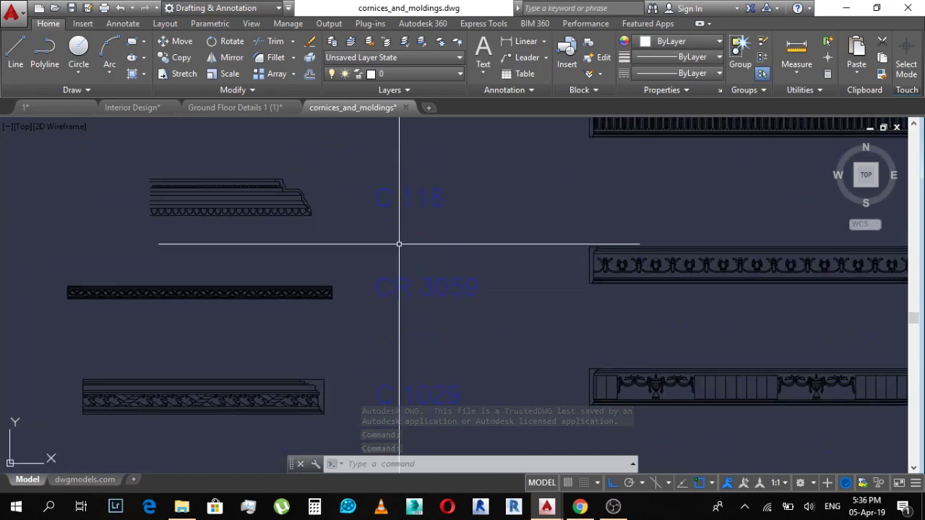
scroll(398, 243, down, 1)
scroll(587, 148, up, 2)
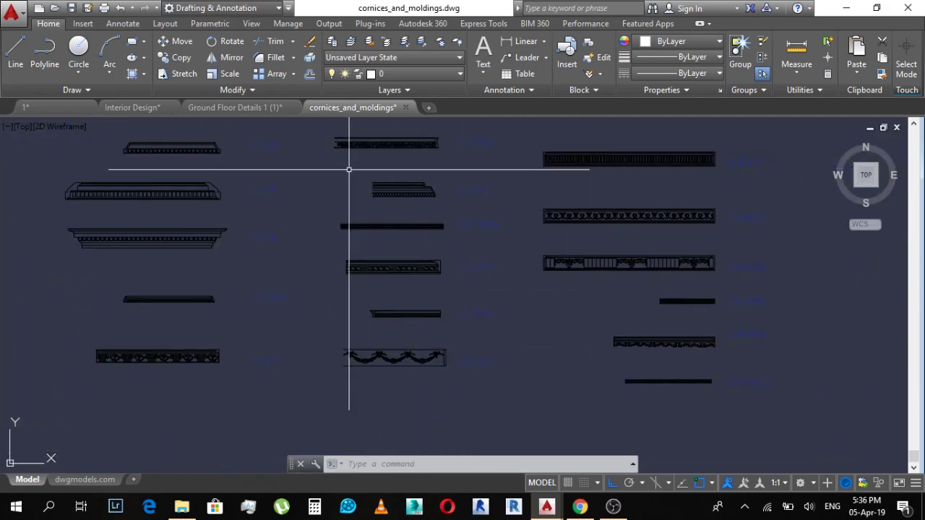
scroll(348, 170, down, 2)
scroll(382, 252, up, 10)
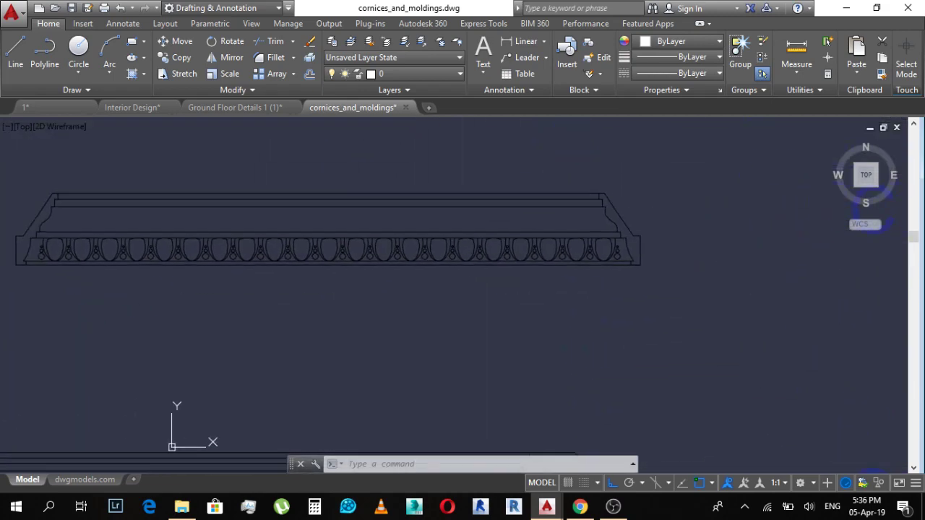
scroll(523, 262, down, 3)
scroll(578, 260, up, 5)
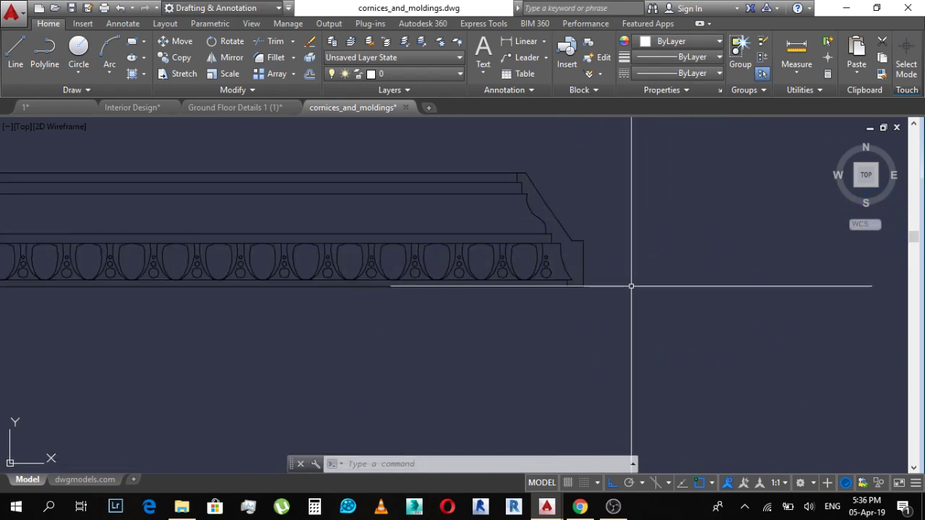
scroll(631, 286, down, 3)
scroll(653, 190, up, 3)
scroll(551, 279, down, 2)
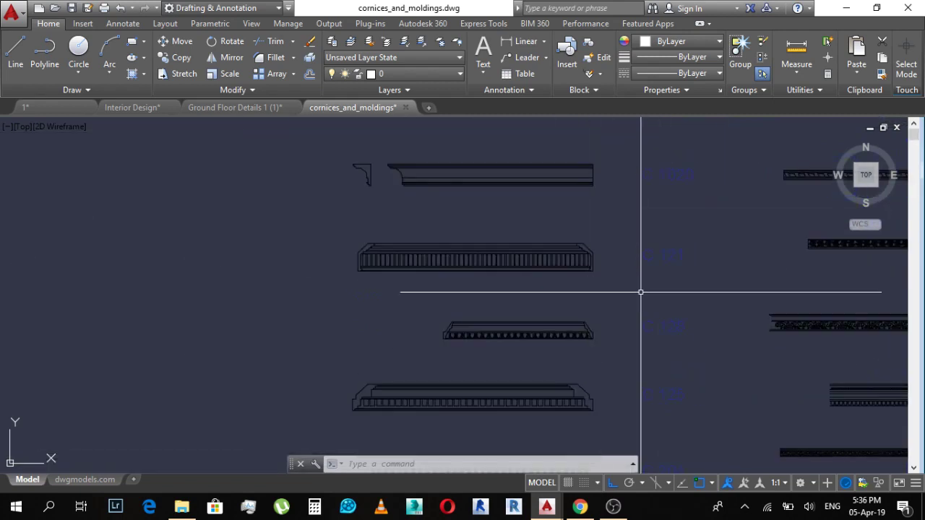
middle_drag(722, 248, 632, 294)
click(406, 108)
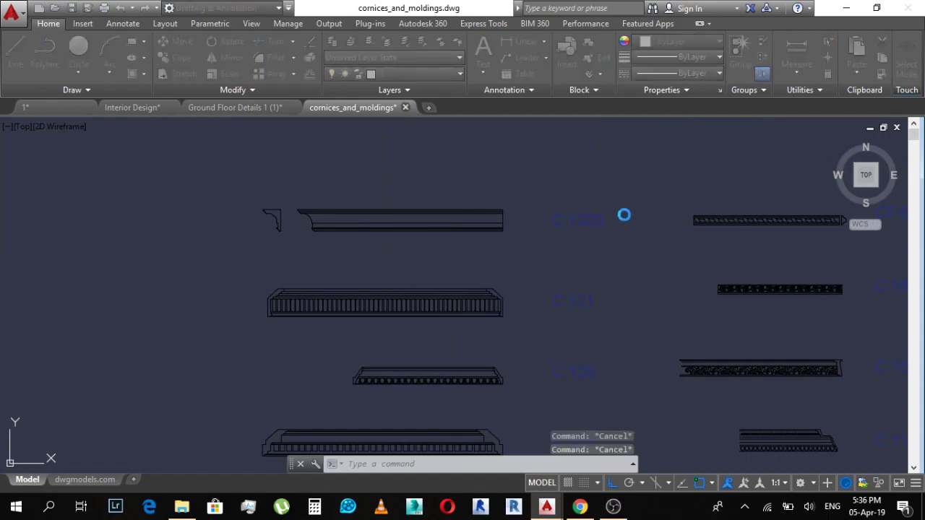
click(469, 281)
Step: Switch to File Explorer and open the CAD图库(27) folder inside workshop's New folder
click(181, 506)
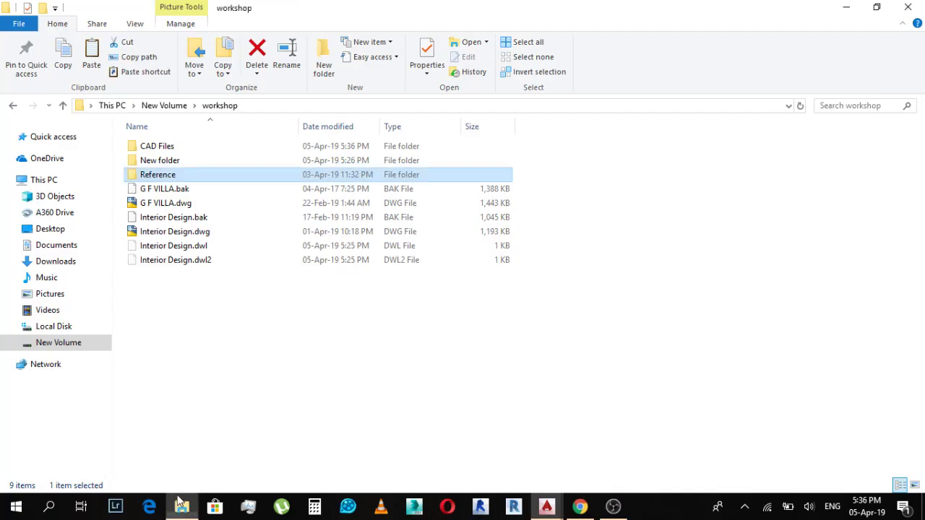
click(180, 162)
double_click(180, 162)
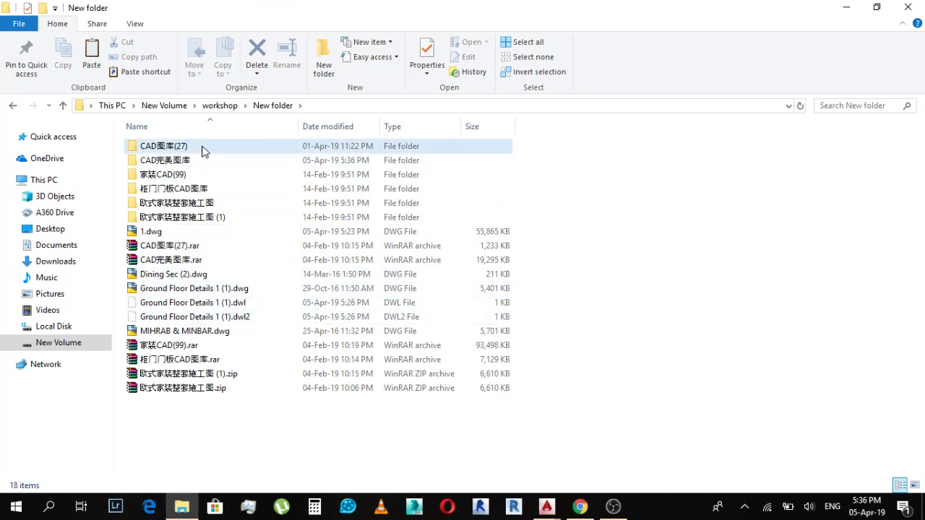
double_click(205, 148)
Step: Show the folder's files as large thumbnails and open the drawing 木线总图集.dwg
right_click(245, 268)
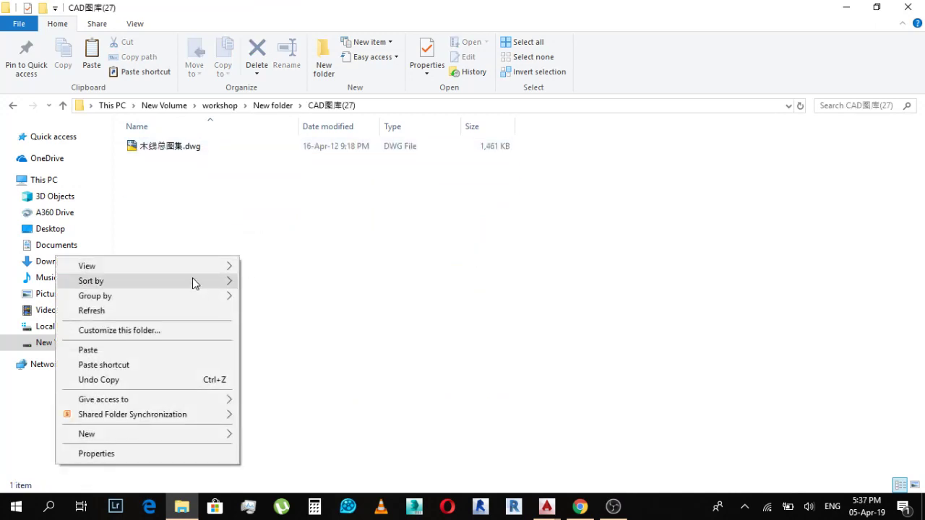
mouse_move(193, 270)
click(268, 265)
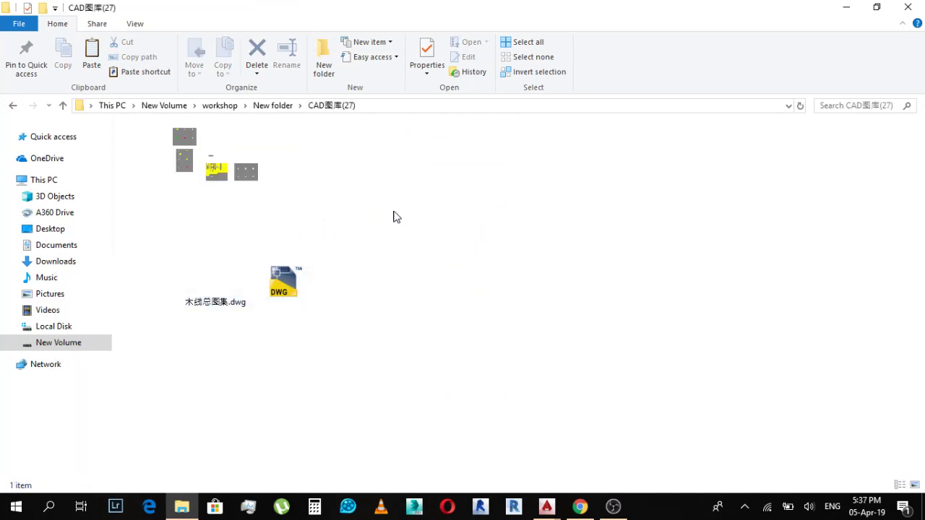
double_click(190, 181)
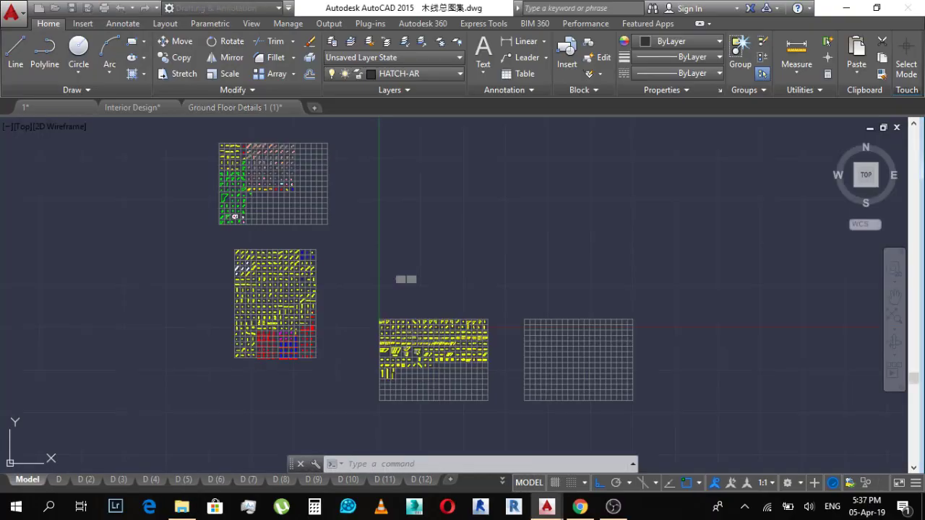
Step: Examine the green and pink moulding profiles in the grid tables of the 木线总图集 library drawing
scroll(362, 324, up, 10)
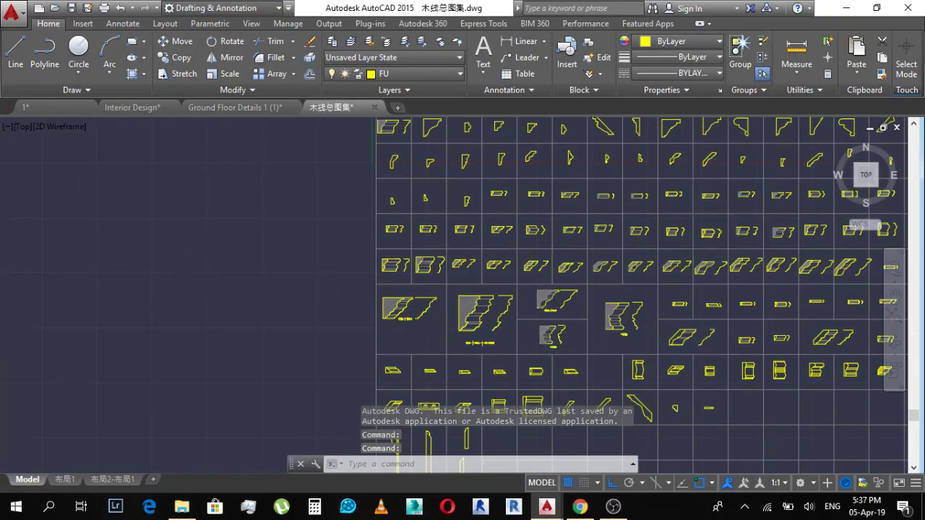
scroll(623, 229, down, 8)
scroll(288, 197, up, 10)
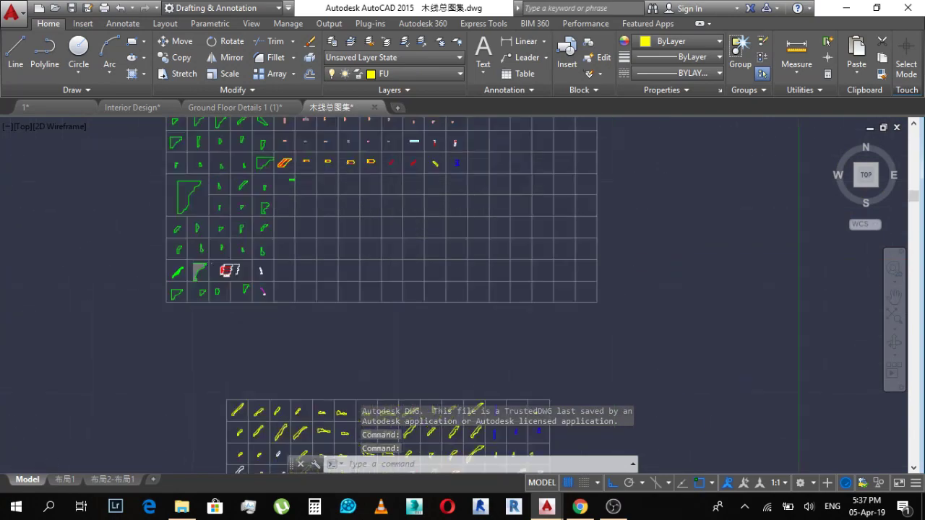
scroll(288, 197, down, 3)
scroll(363, 155, up, 2)
scroll(409, 186, down, 5)
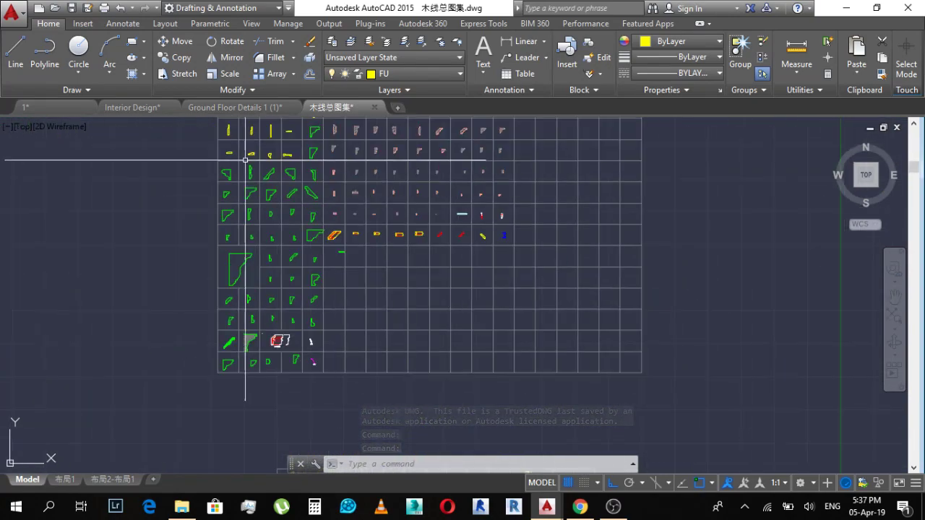
scroll(223, 151, up, 4)
scroll(416, 208, up, 4)
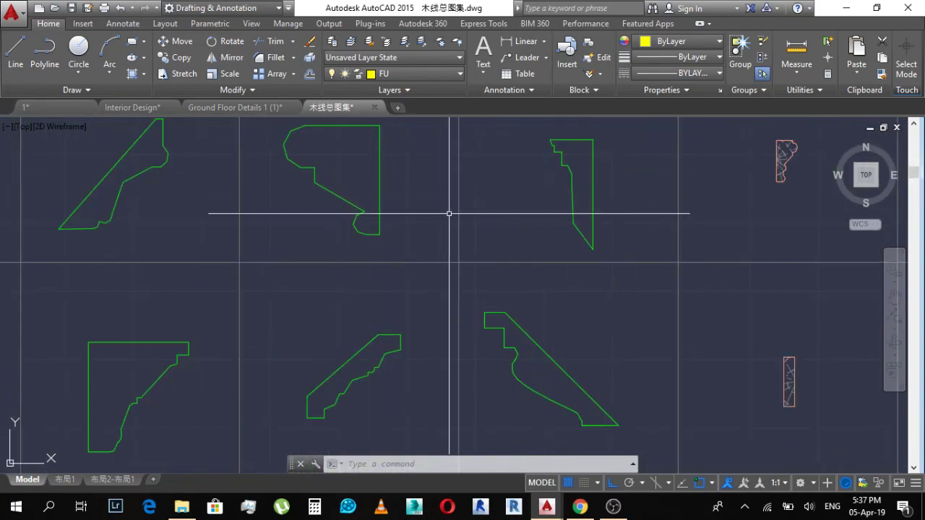
scroll(450, 208, down, 3)
scroll(332, 195, down, 6)
scroll(337, 207, up, 8)
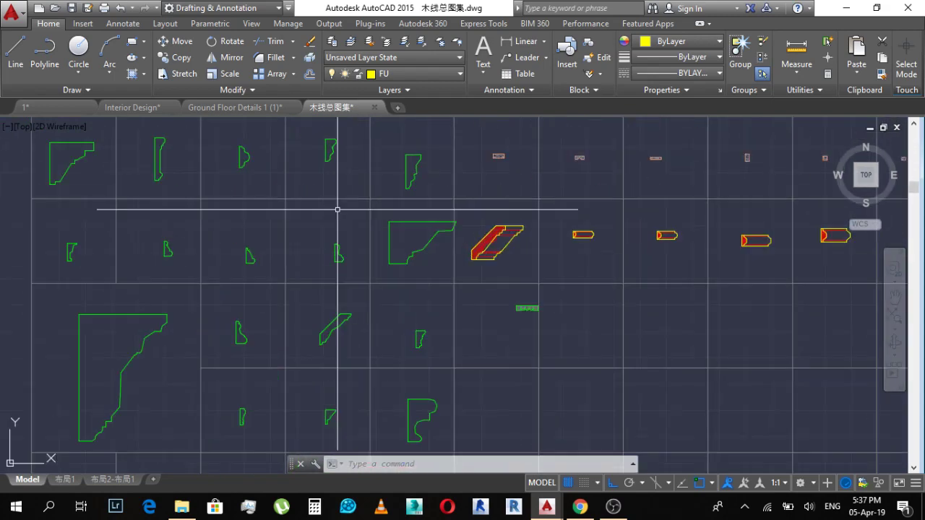
scroll(345, 164, down, 2)
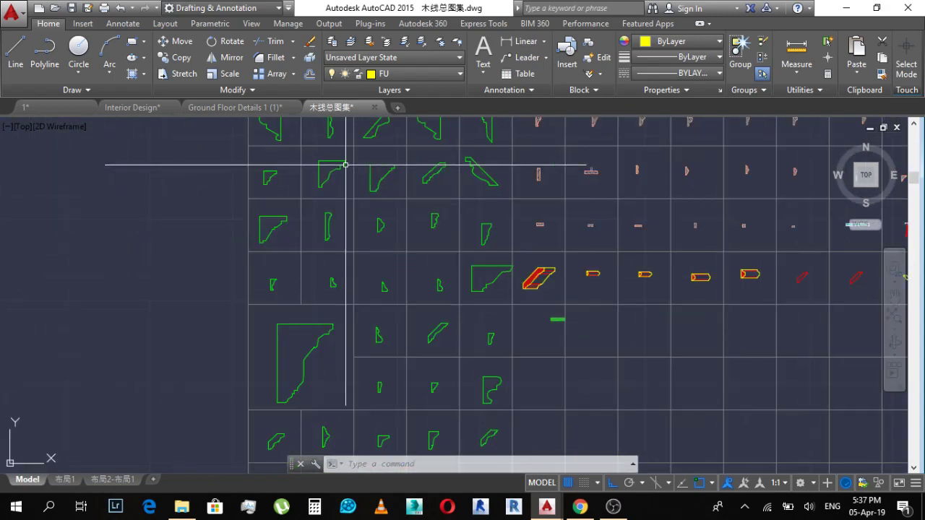
scroll(339, 206, down, 2)
scroll(340, 130, up, 6)
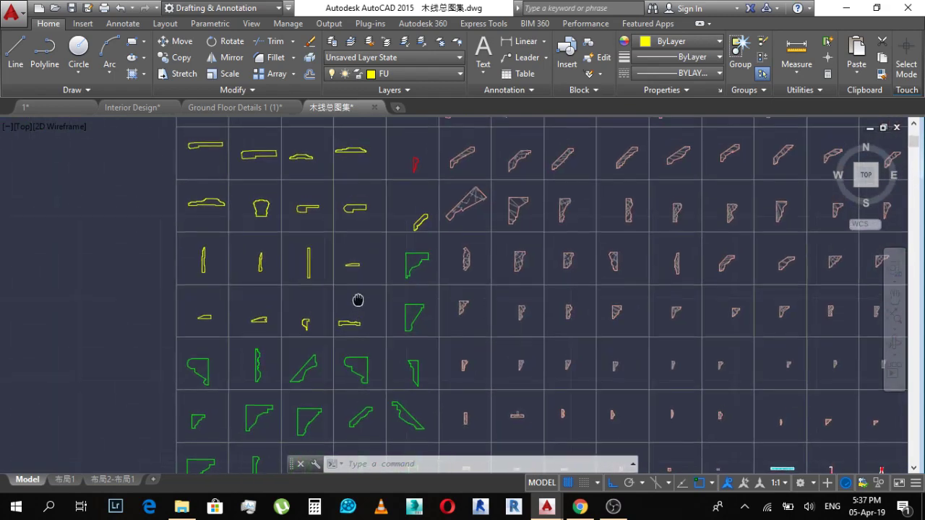
scroll(379, 220, down, 4)
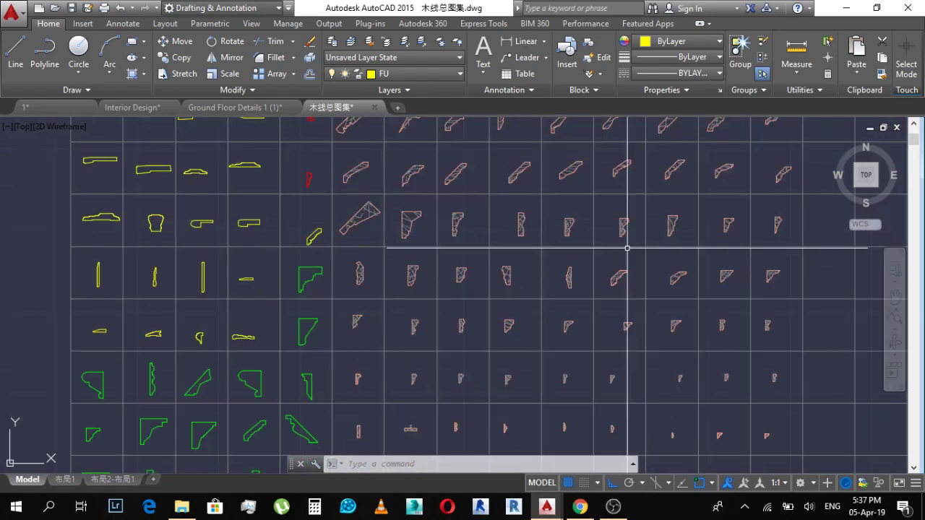
scroll(672, 239, up, 2)
middle_drag(694, 182, 532, 286)
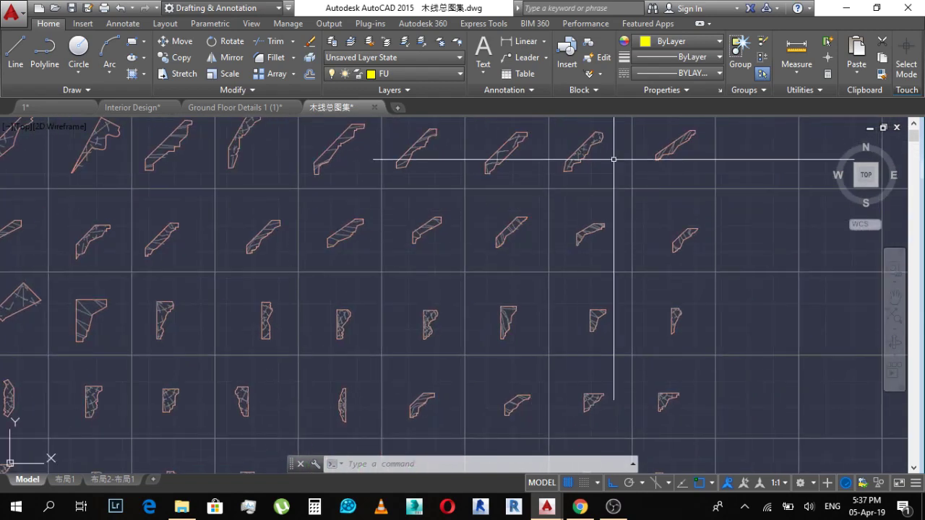
scroll(613, 159, up, 3)
scroll(257, 237, down, 4)
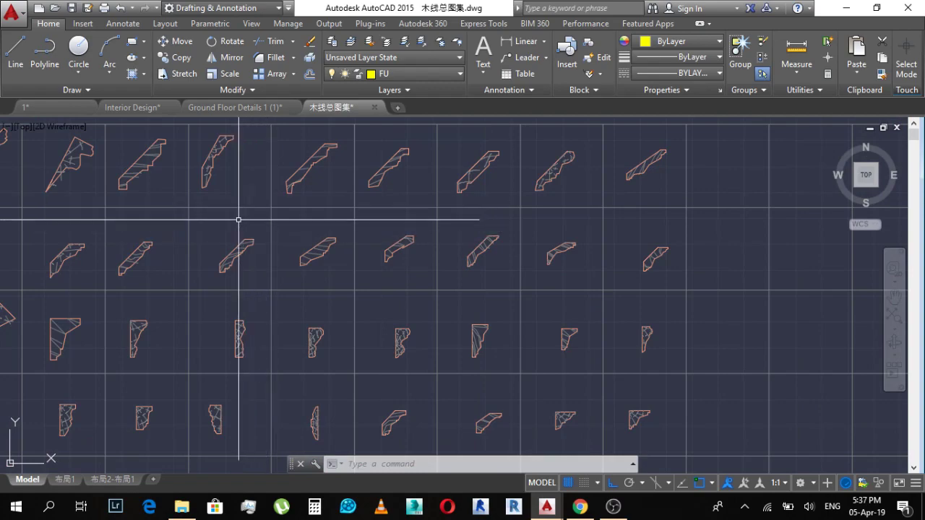
middle_drag(198, 204, 523, 211)
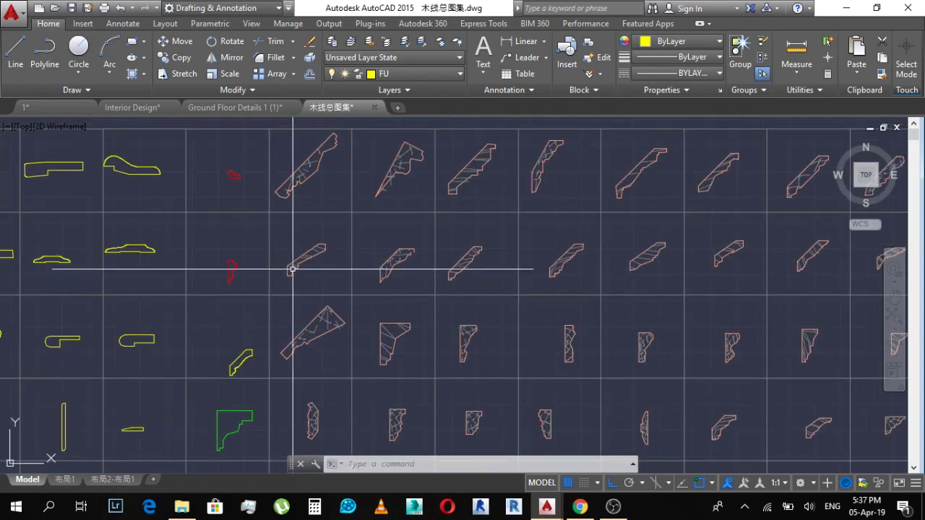
Step: Copy the stepped, S-curved cornice profile from the upper row of the yellow profile grid to the clipboard
scroll(438, 349, down, 6)
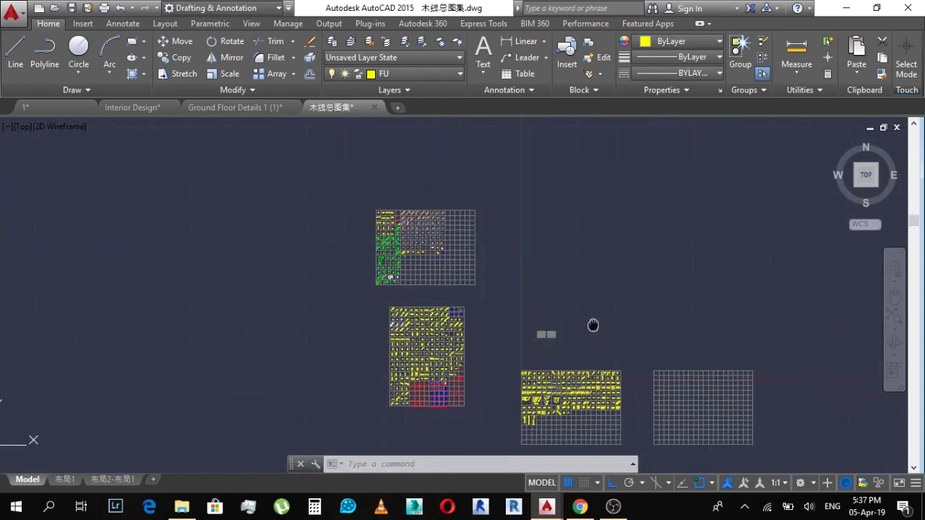
scroll(595, 325, up, 5)
middle_drag(565, 377, 577, 323)
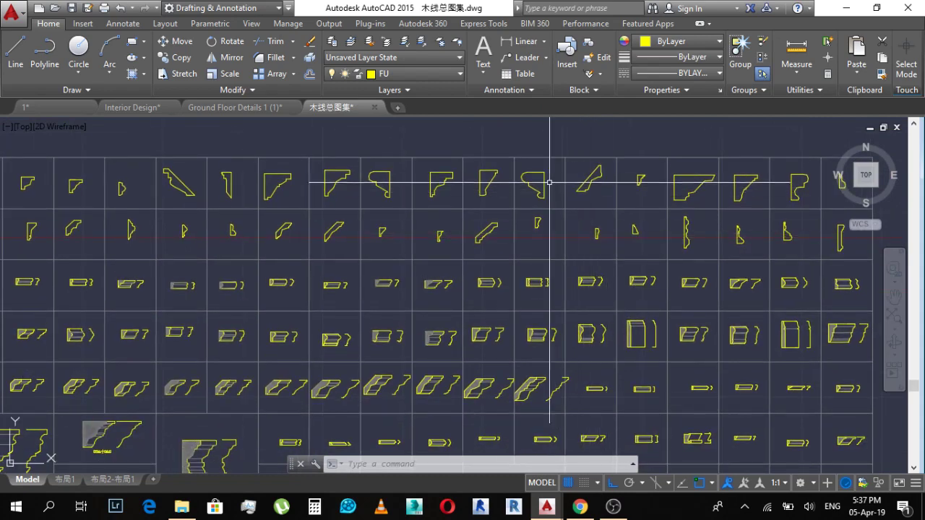
scroll(357, 206, up, 6)
click(477, 169)
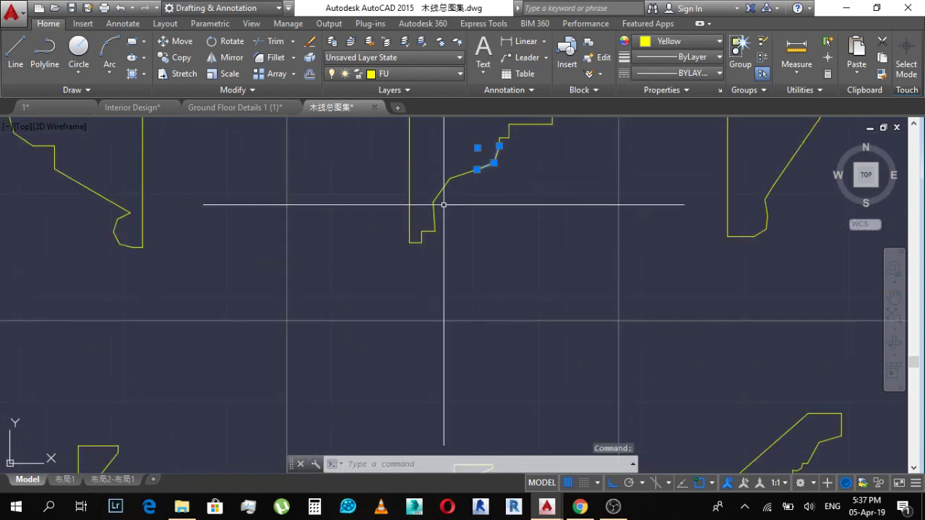
scroll(450, 212, down, 5)
key(Escape)
click(413, 141)
click(520, 255)
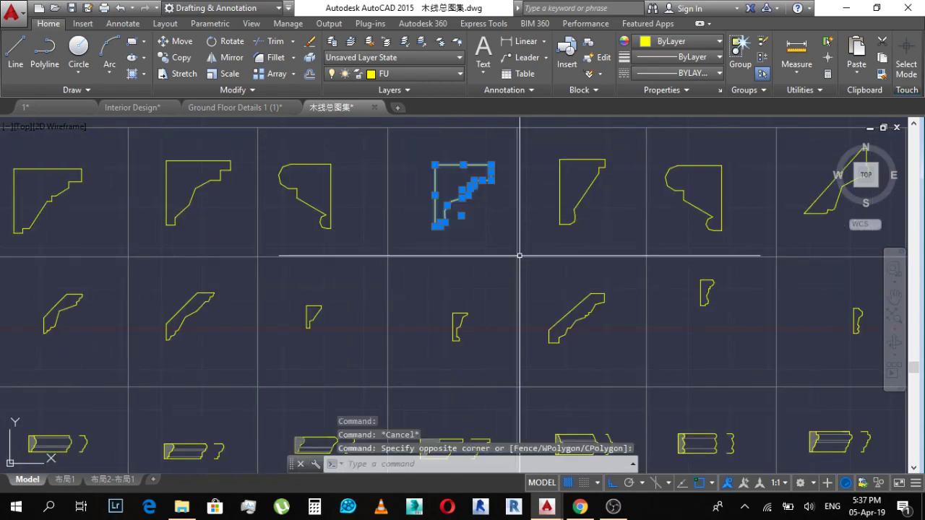
key(ctrl+c)
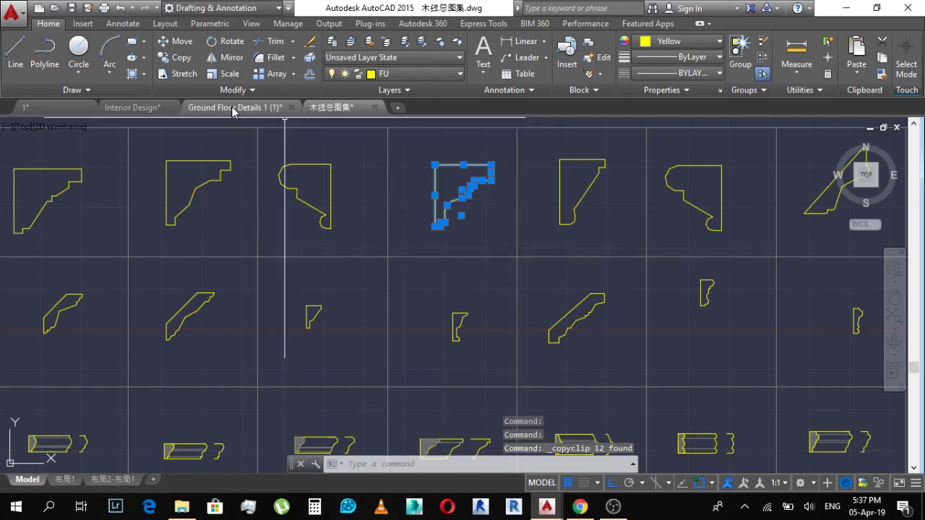
Step: Switch to the Interior Design drawing and paste the copied cornice profile to the right of the room plans
click(132, 107)
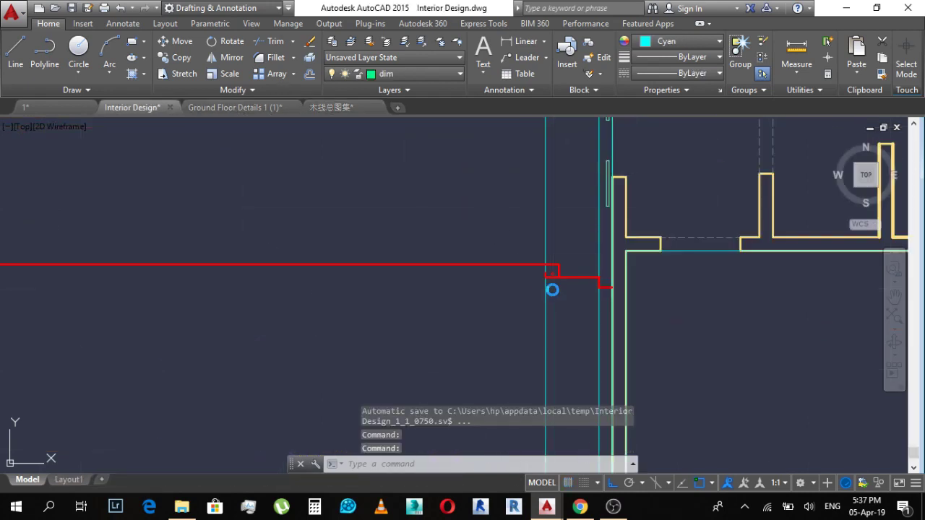
key(ctrl+v)
scroll(504, 290, down, 12)
click(646, 326)
mouse_move(709, 279)
middle_down()
mouse_move(563, 326)
mouse_move(530, 315)
middle_up()
key(Escape)
scroll(507, 270, down, 4)
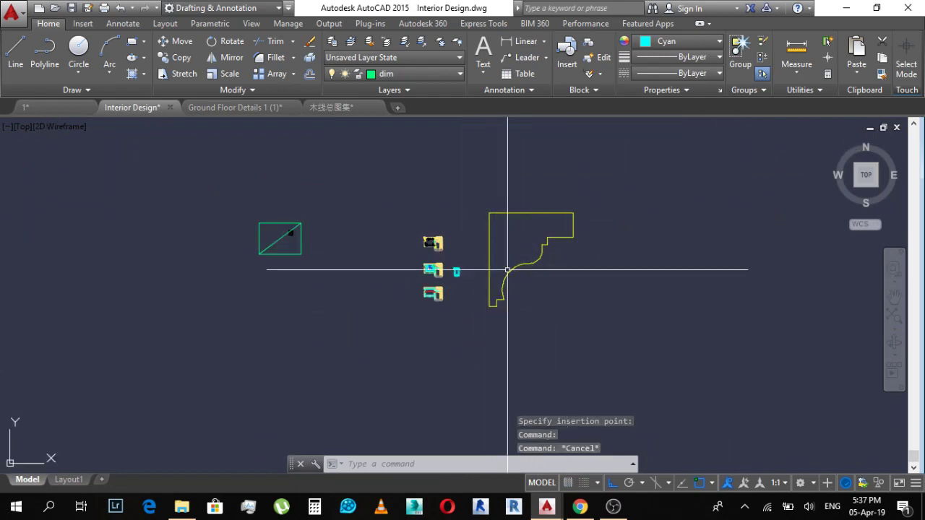
key(Escape)
text(s)
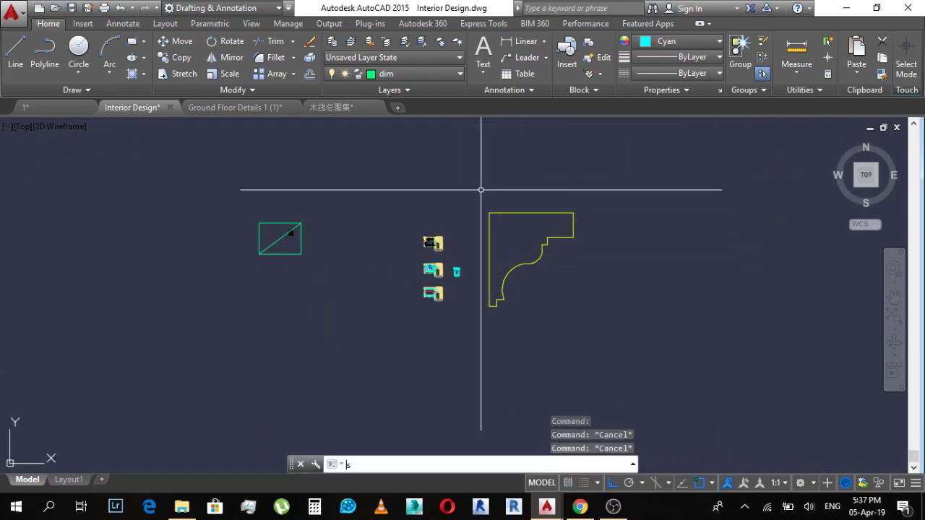
key(Return)
click(469, 173)
click(659, 361)
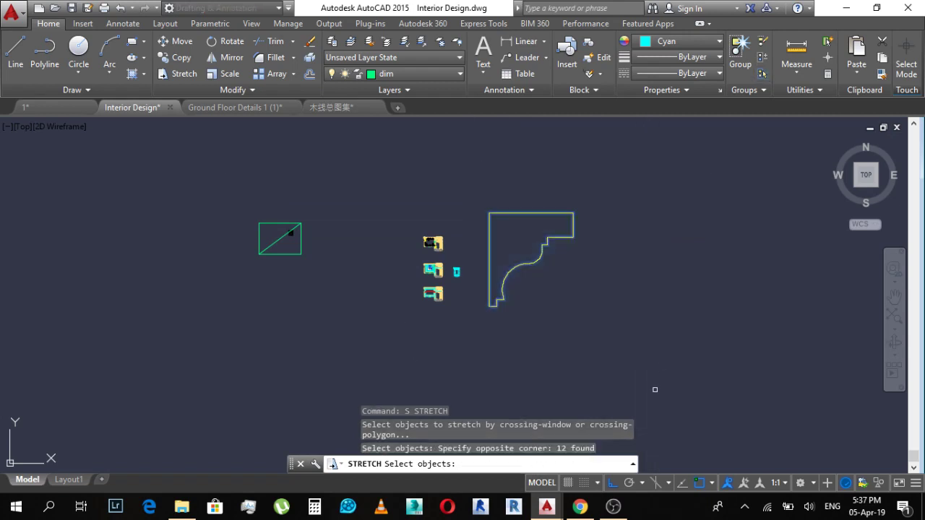
key(Return)
scroll(477, 325, up, 4)
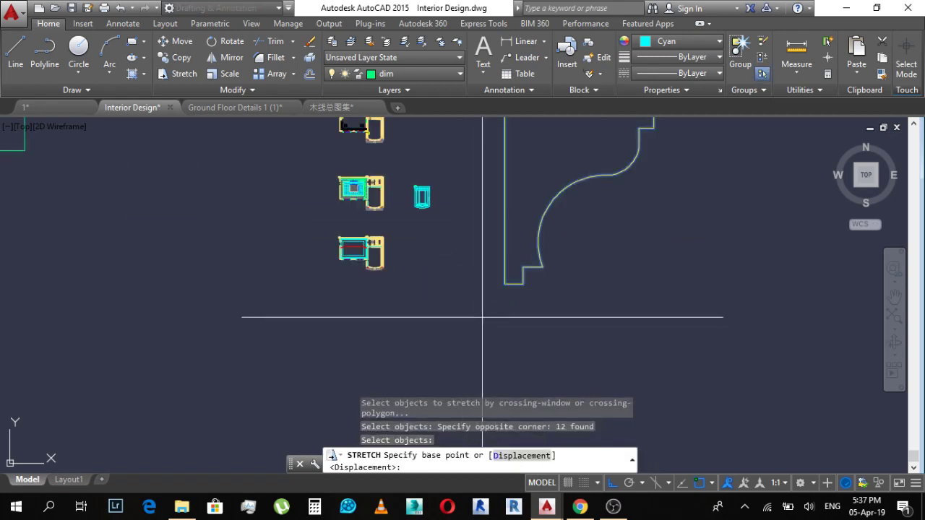
click(505, 283)
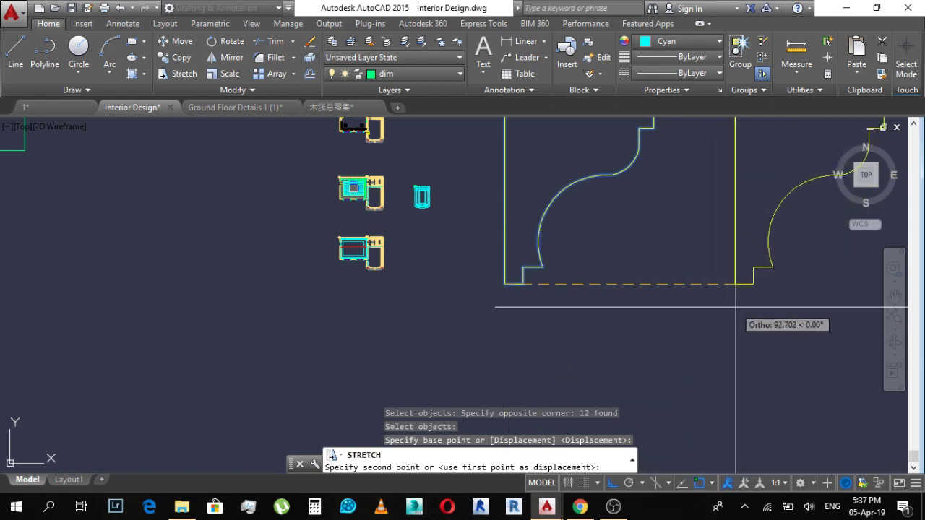
scroll(553, 305, down, 5)
scroll(584, 305, up, 3)
key(Escape)
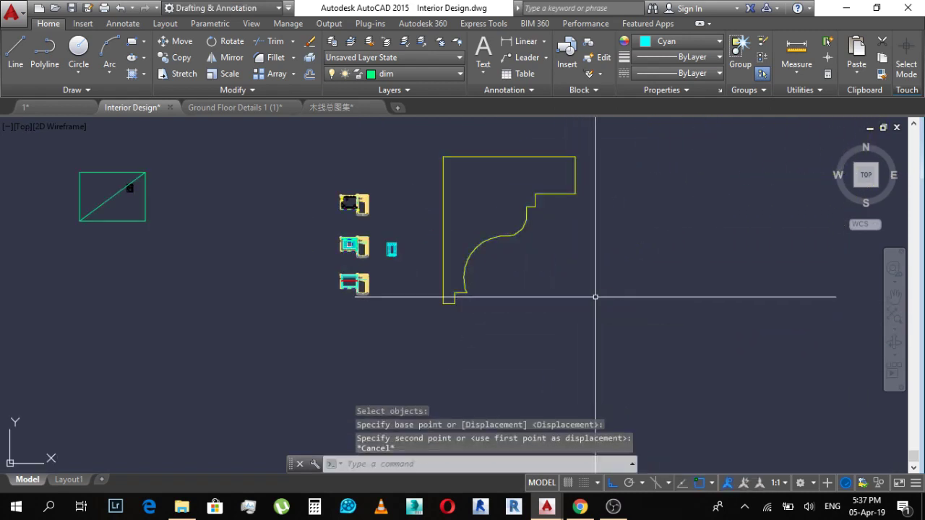
key(Escape)
Step: Scale the pasted cornice profile by reference along its vertical back edge so that its height becomes 0.15
text(sc)
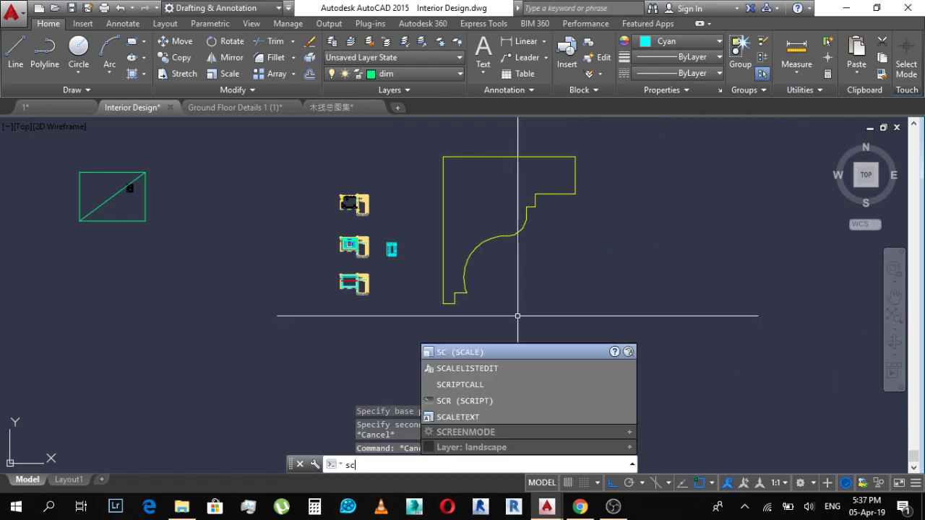
key(Return)
click(710, 380)
key(Return)
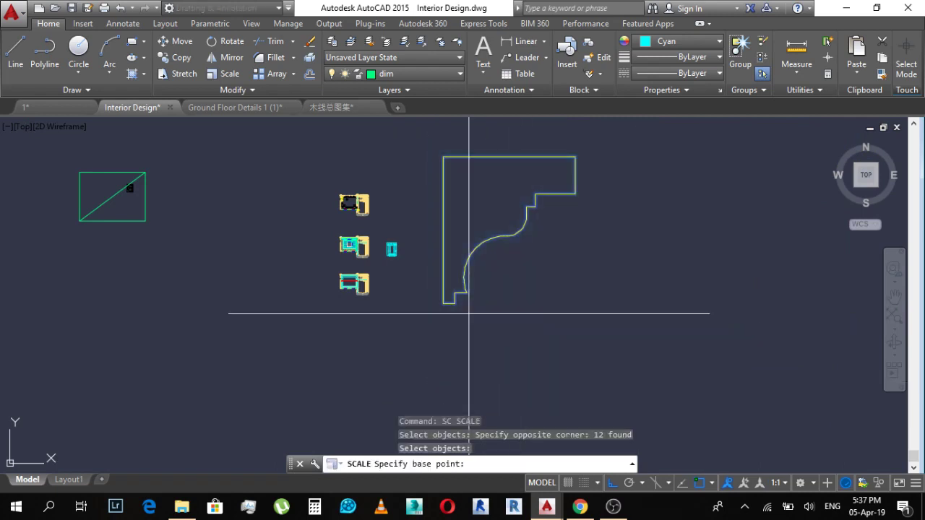
click(446, 340)
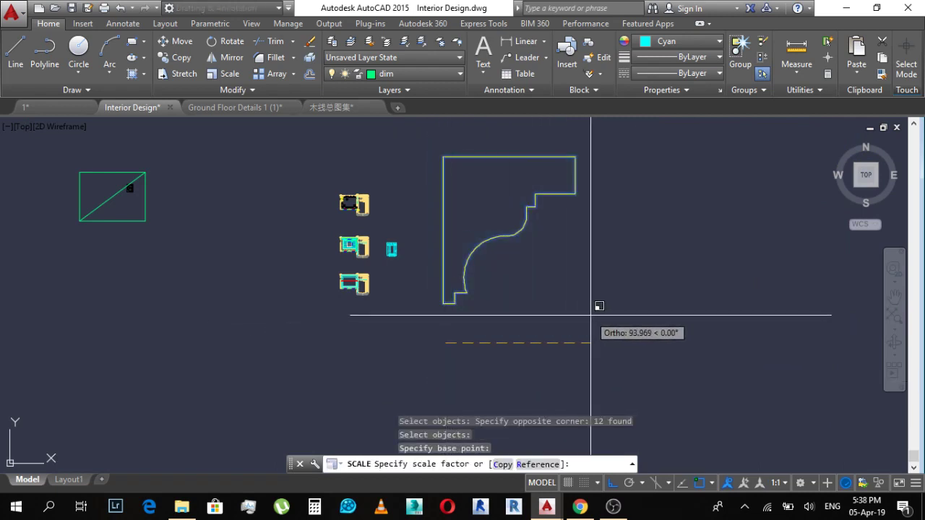
click(538, 464)
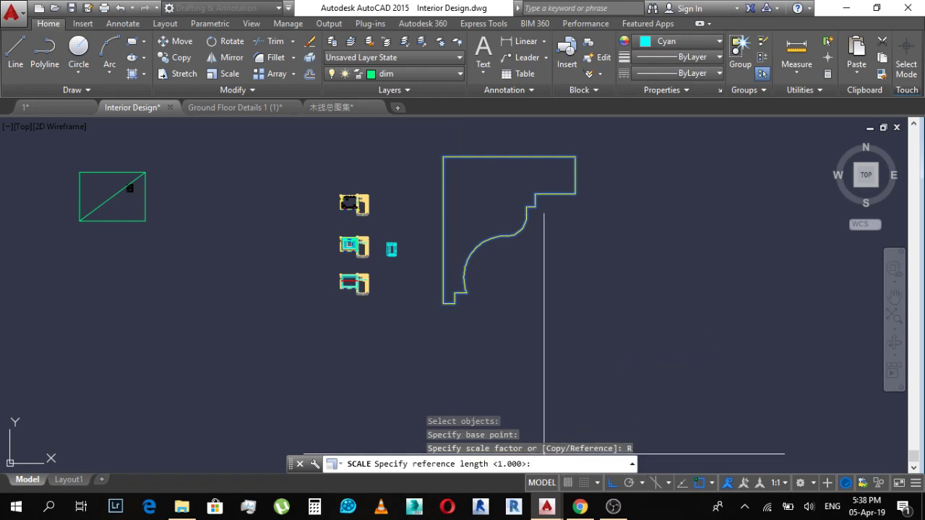
scroll(443, 303, up, 5)
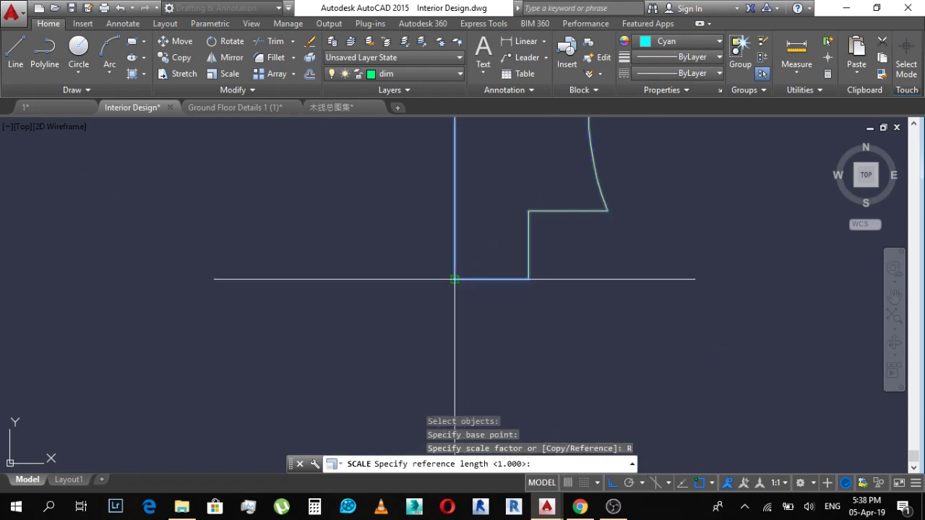
click(454, 279)
scroll(454, 279, down, 5)
click(457, 262)
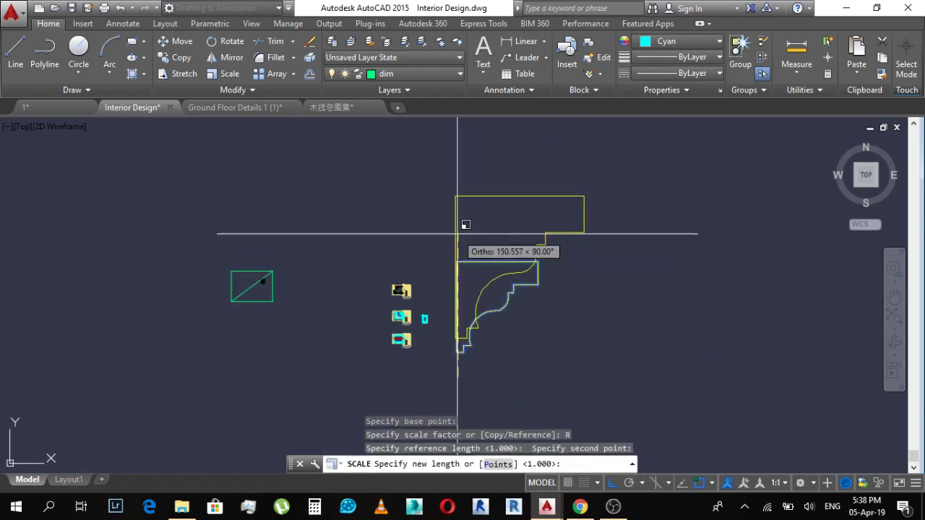
text(.15)
key(Return)
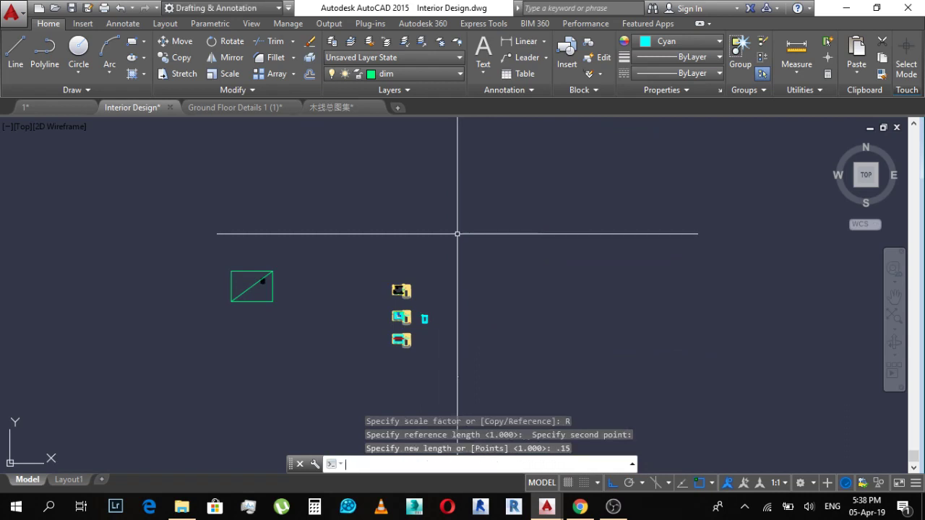
Step: Move the scaled cornice profile by its lower back corner into the first step at the left end of the red ceiling section
scroll(474, 291, up, 6)
click(529, 348)
click(484, 298)
text(m)
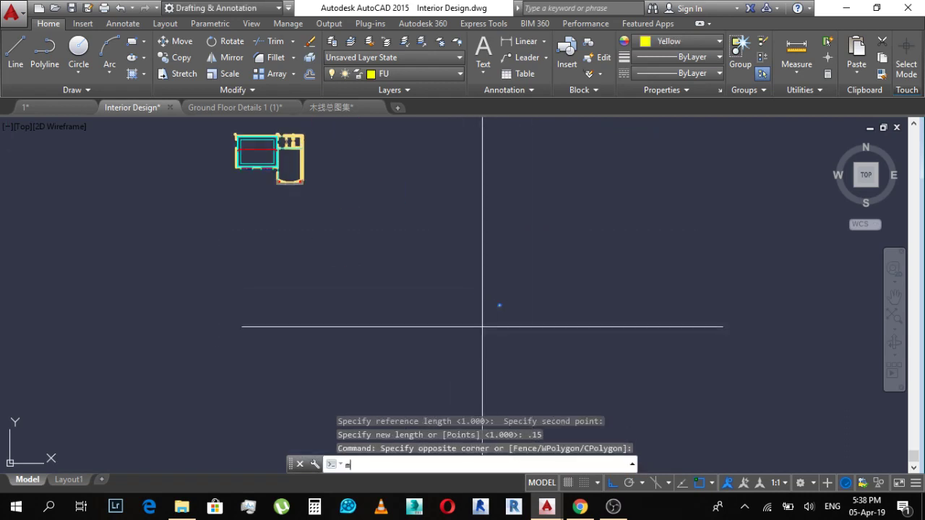
key(Return)
scroll(557, 314, up, 5)
click(774, 326)
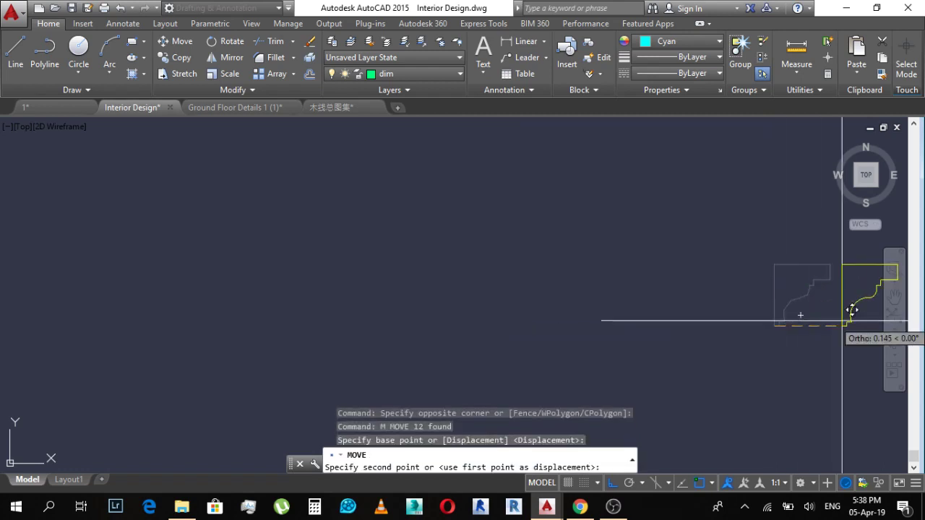
scroll(824, 335, down, 5)
scroll(702, 258, up, 6)
scroll(565, 186, up, 7)
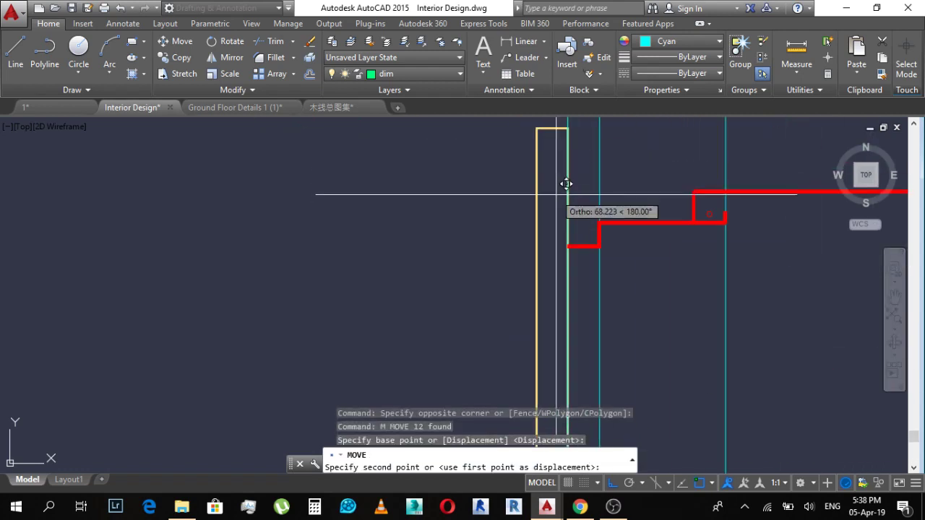
click(549, 204)
key(Escape)
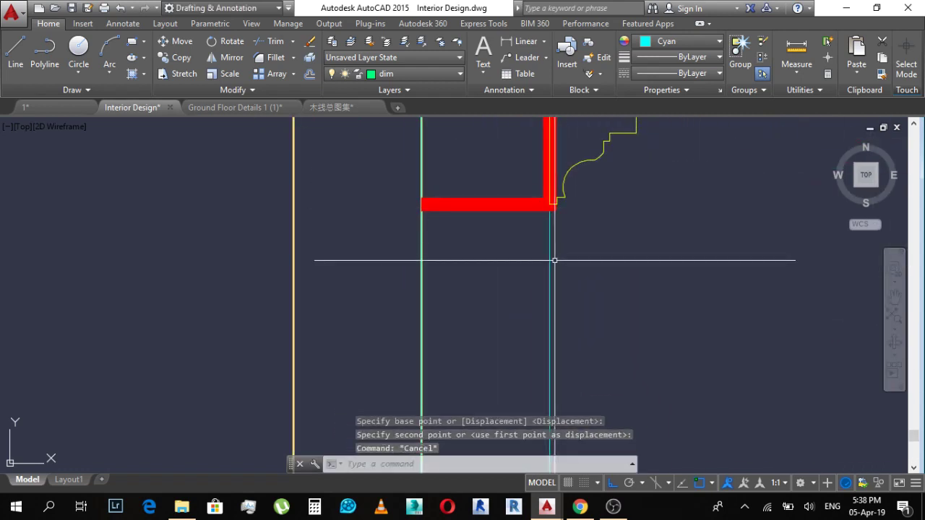
scroll(582, 238, down, 3)
scroll(502, 293, up, 4)
scroll(567, 246, down, 4)
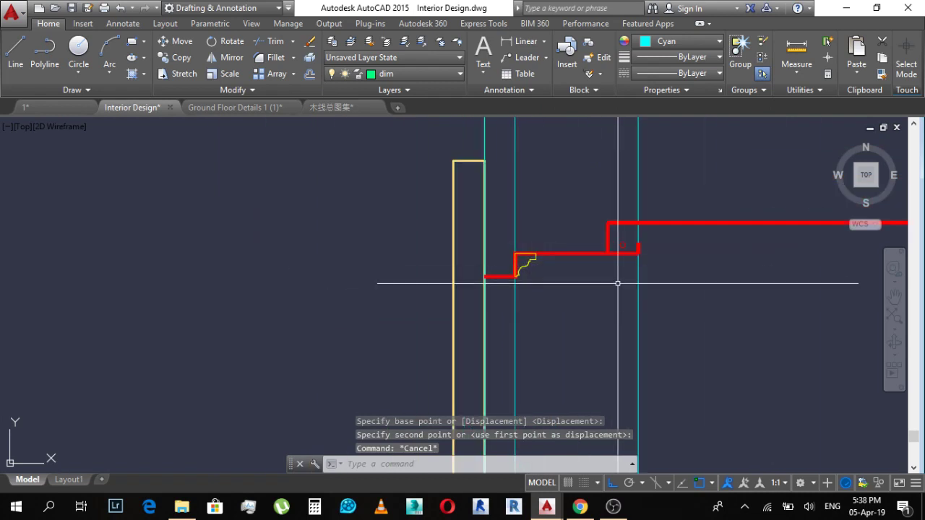
scroll(426, 248, up, 2)
scroll(361, 210, up, 4)
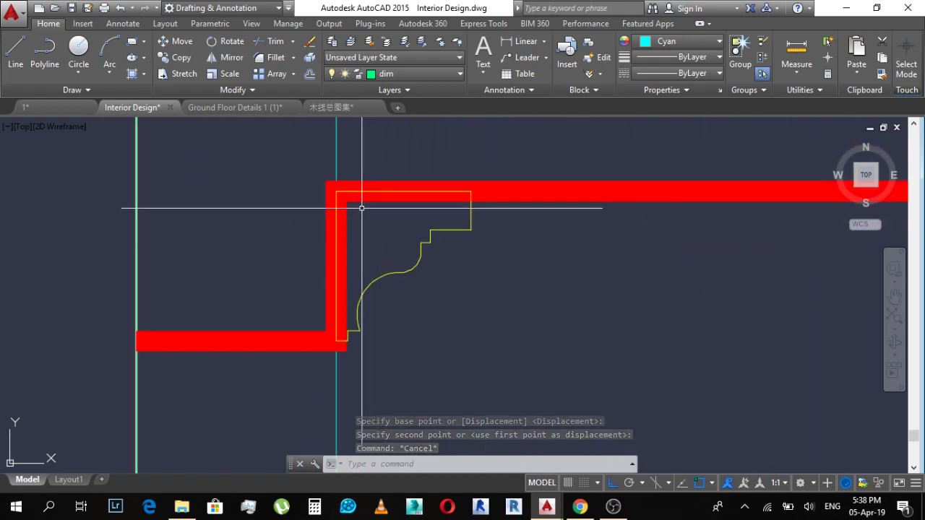
scroll(342, 174, down, 4)
click(342, 174)
click(418, 270)
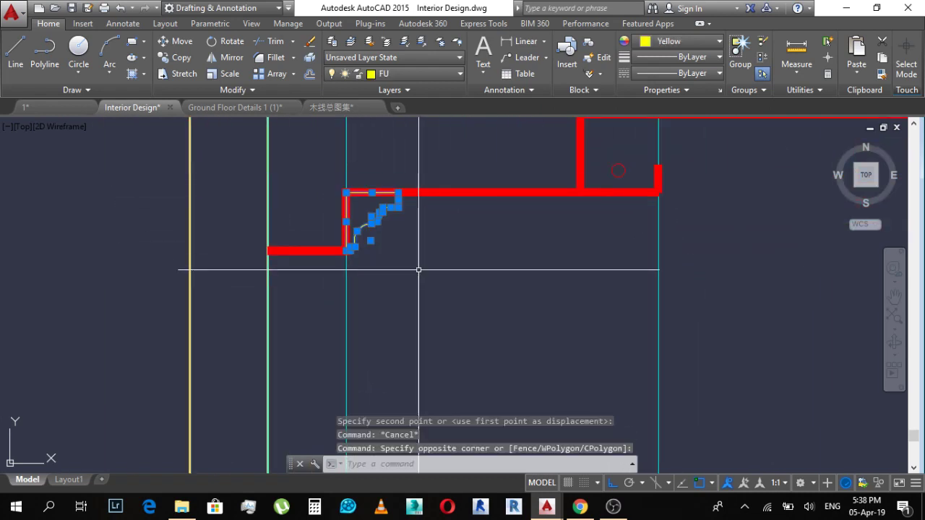
text(i)
key(Return)
click(438, 252)
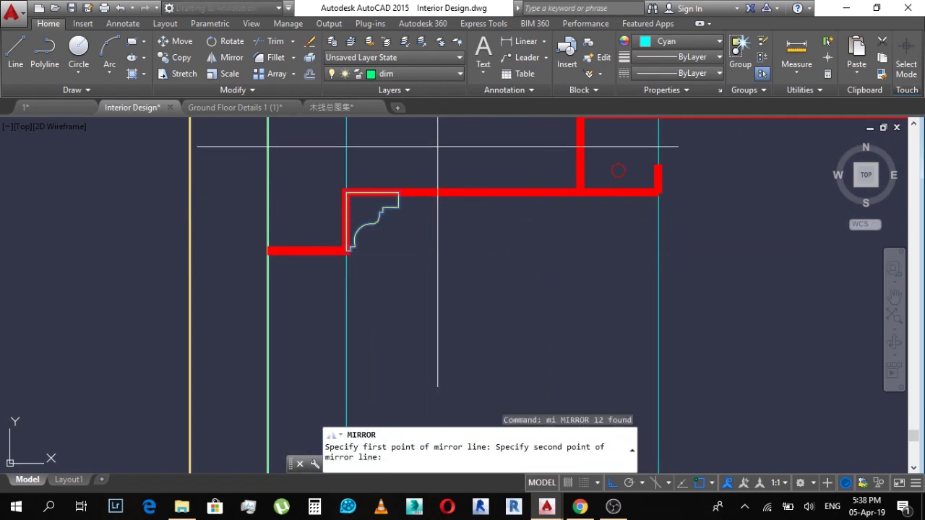
click(442, 156)
scroll(444, 250, down, 2)
scroll(481, 250, down, 3)
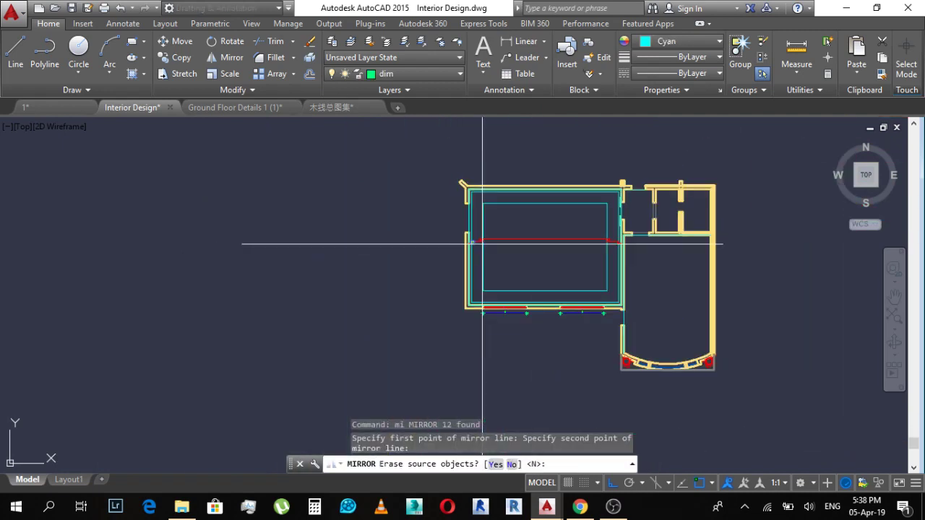
scroll(466, 239, up, 4)
key(ctrl+z)
key(Escape)
Step: Mirror the cornice profile about a vertical line just beside it, keeping the original
scroll(612, 231, down, 1)
scroll(448, 210, up, 5)
scroll(584, 214, down, 4)
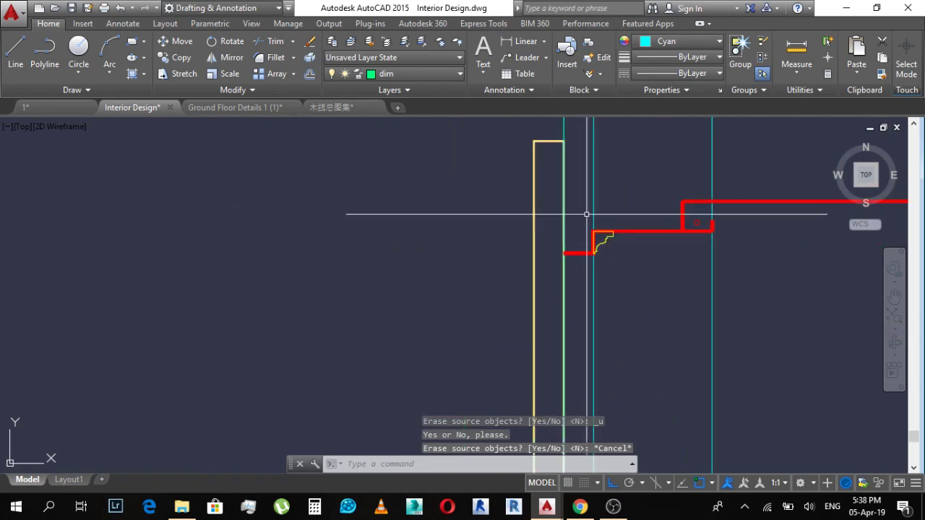
scroll(605, 231, up, 3)
key(Escape)
click(549, 197)
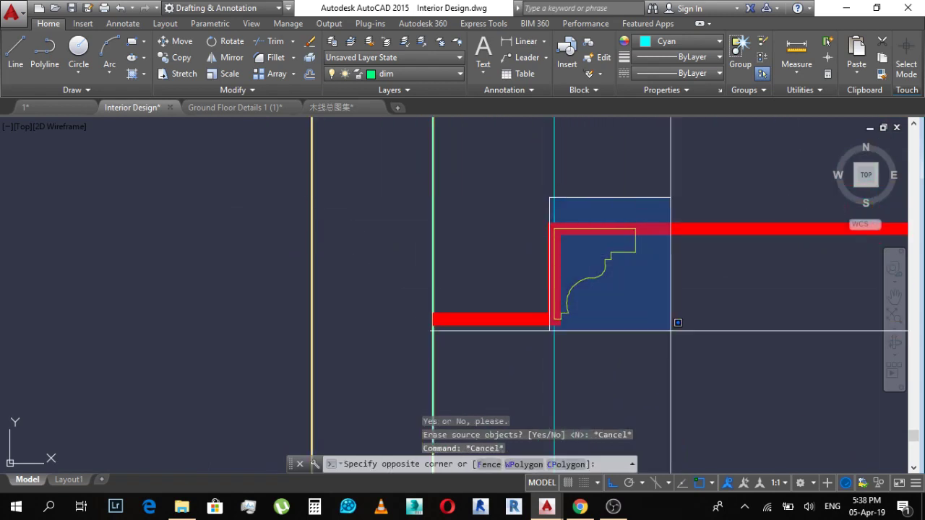
click(683, 338)
text(mi)
key(Return)
click(693, 333)
click(692, 199)
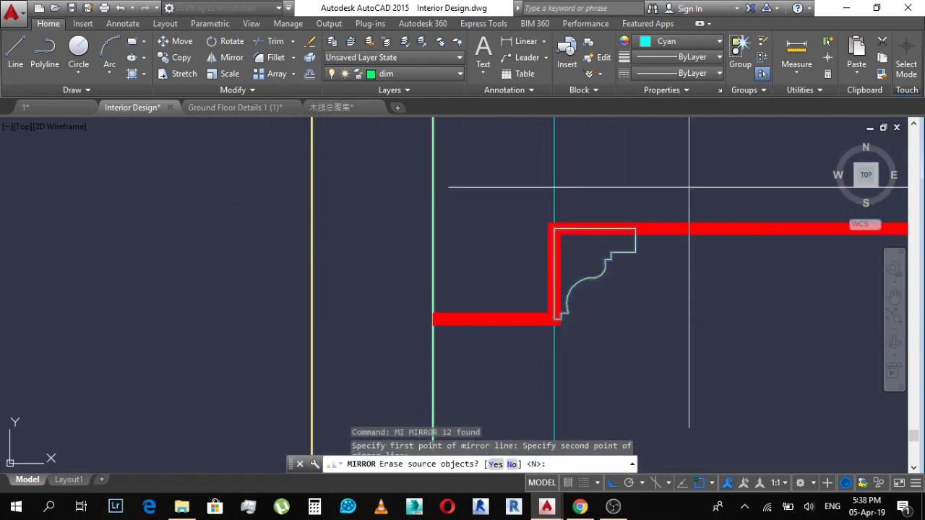
key(Return)
Step: Move the mirrored cornice profile by its upper back corner into the matching step corner at the right end of the ceiling section
middle_drag(724, 199, 574, 185)
click(574, 185)
click(745, 347)
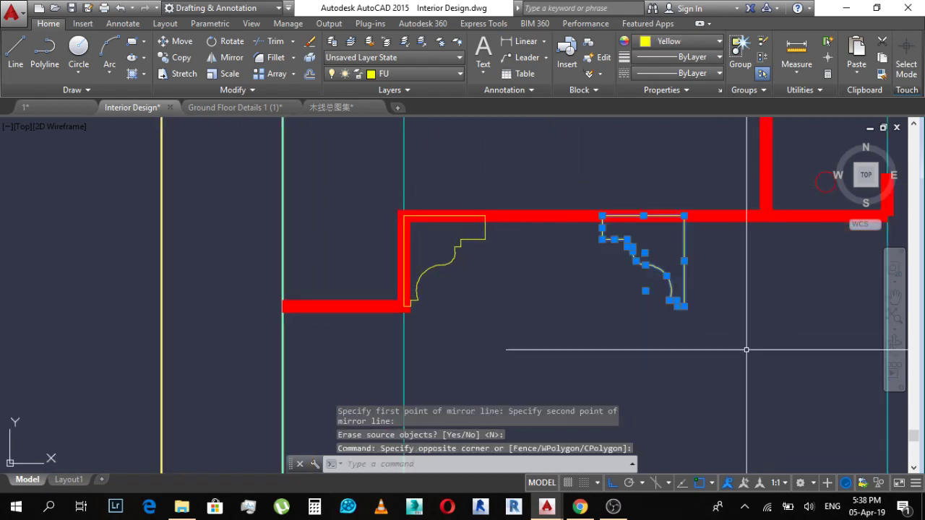
middle_drag(723, 332, 552, 315)
text(m)
key(Return)
click(512, 199)
scroll(377, 231, down, 5)
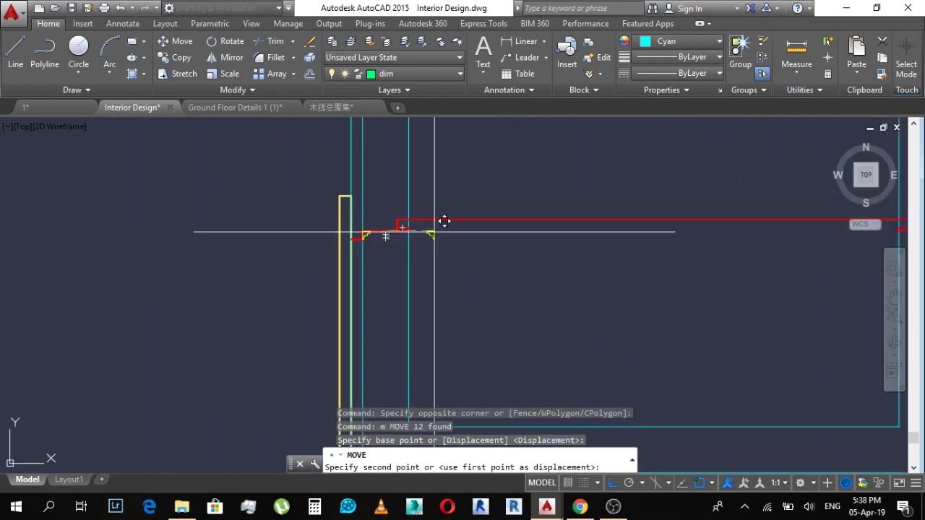
middle_drag(648, 207, 339, 195)
scroll(638, 227, up, 3)
scroll(636, 155, up, 5)
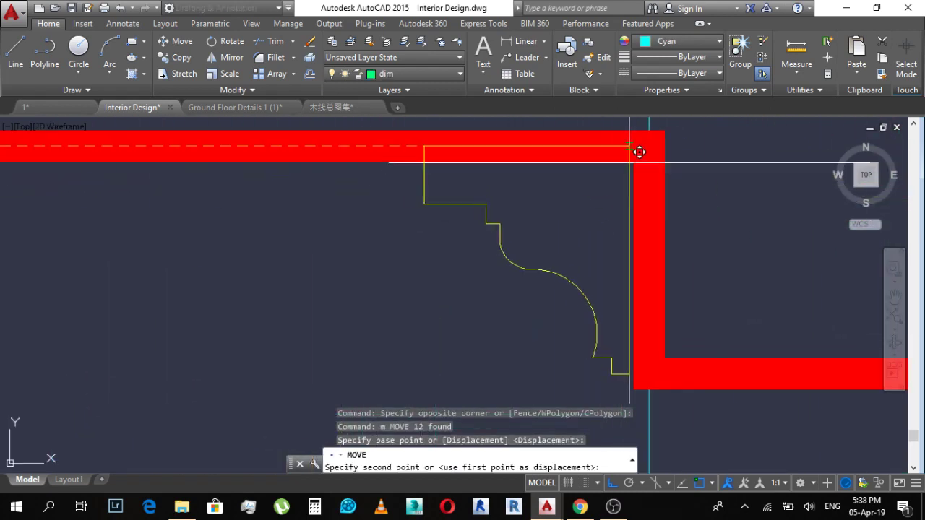
key(Escape)
scroll(660, 278, down, 5)
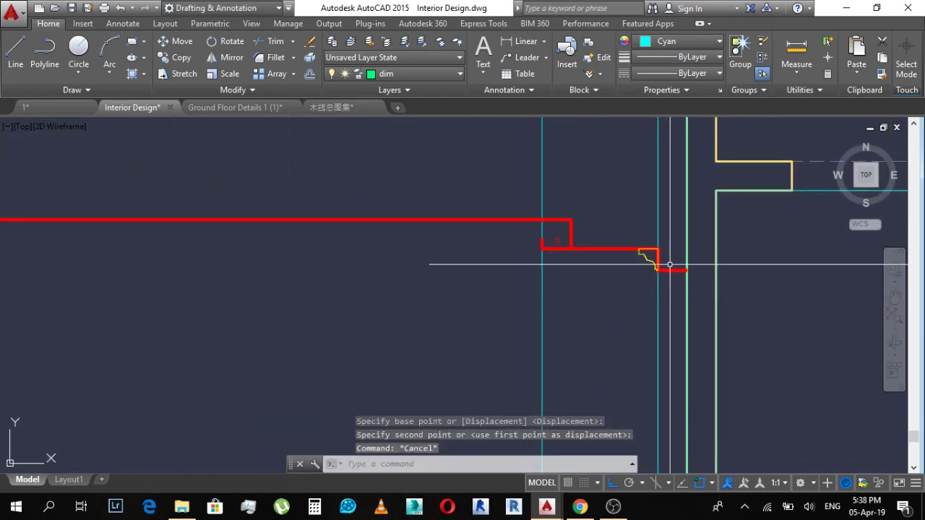
Step: Examine the stepped ceiling section and the cornice profiles at both of its ends
scroll(687, 279, up, 4)
middle_drag(368, 161, 518, 204)
scroll(520, 261, down, 6)
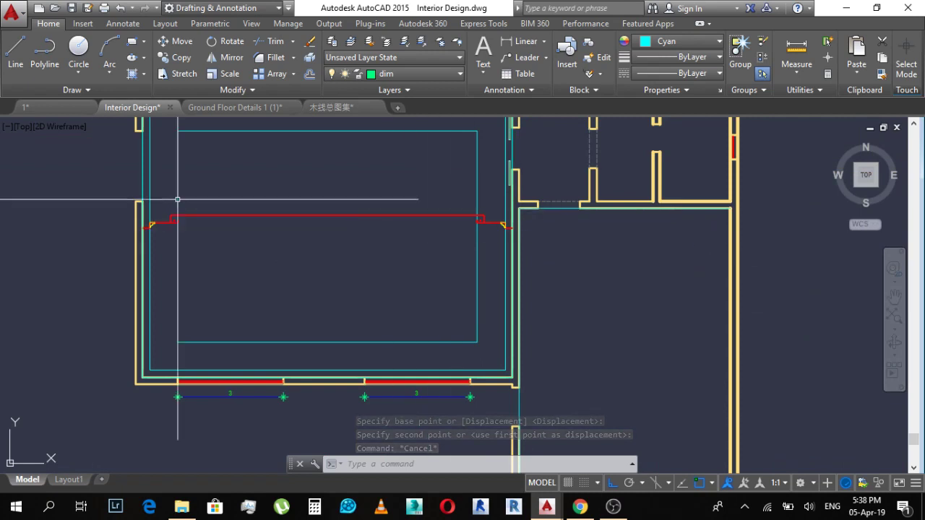
scroll(334, 206, up, 2)
scroll(626, 273, up, 5)
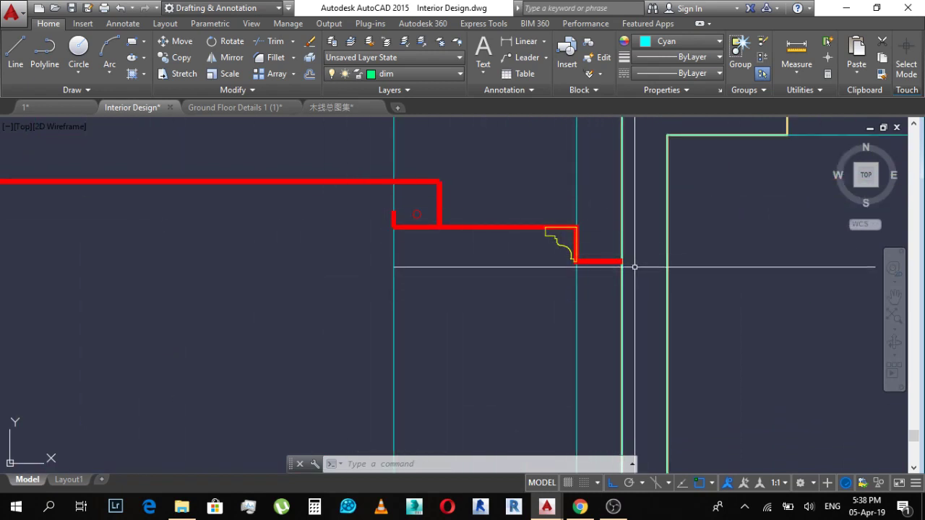
scroll(621, 264, down, 4)
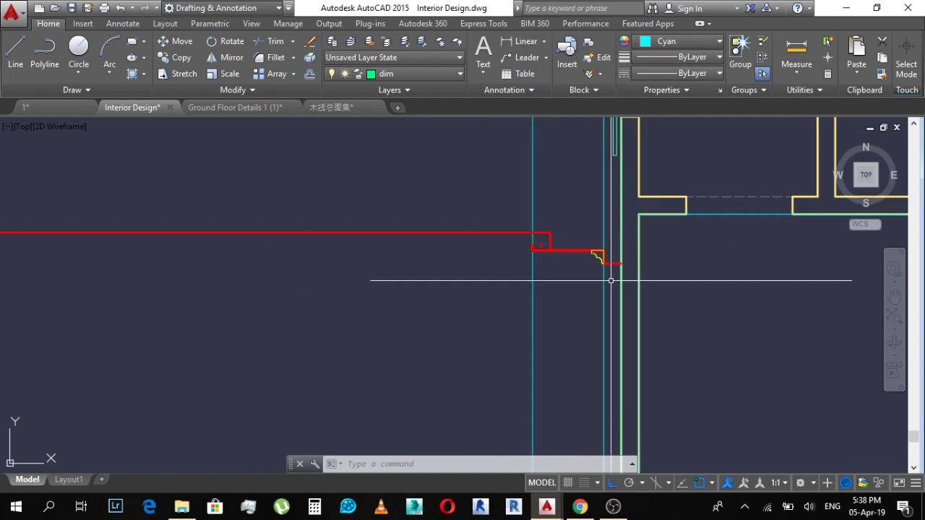
click(240, 118)
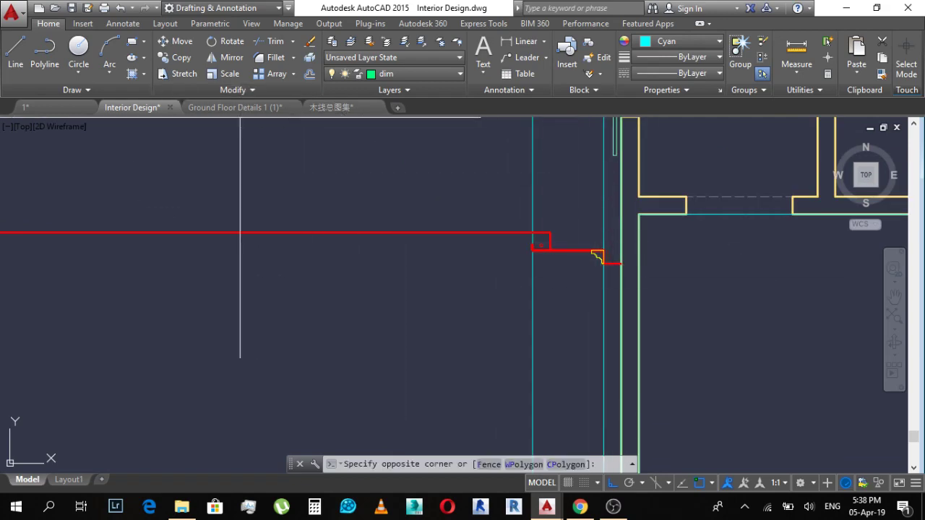
key(Escape)
Step: Switch to the Ground Floor Details 1 (1) drawing and examine its ceiling section with cornices and hidden lights on both sides
click(258, 108)
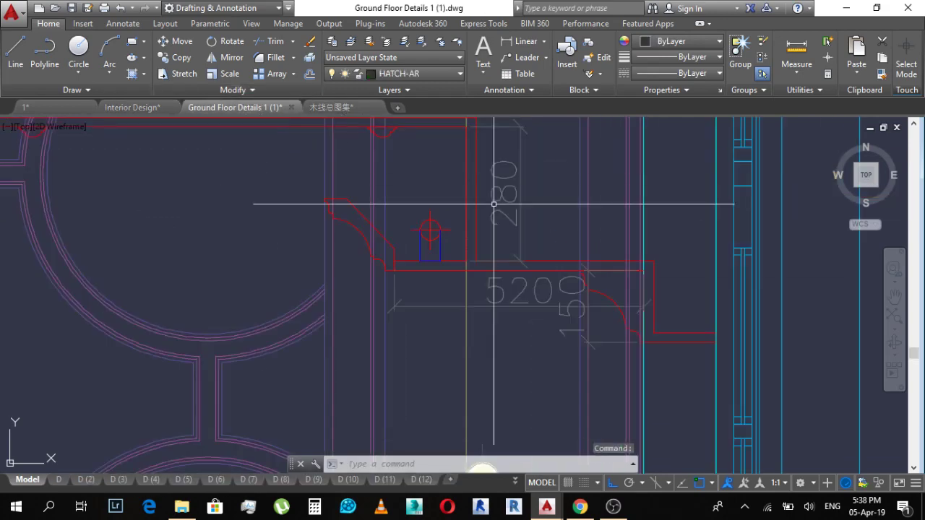
scroll(472, 213, up, 10)
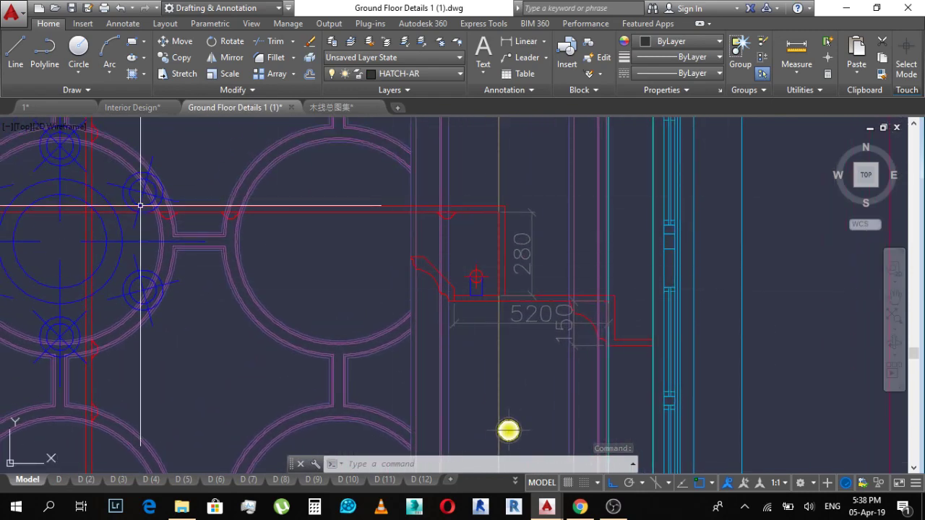
middle_drag(140, 205, 478, 216)
middle_drag(251, 218, 404, 207)
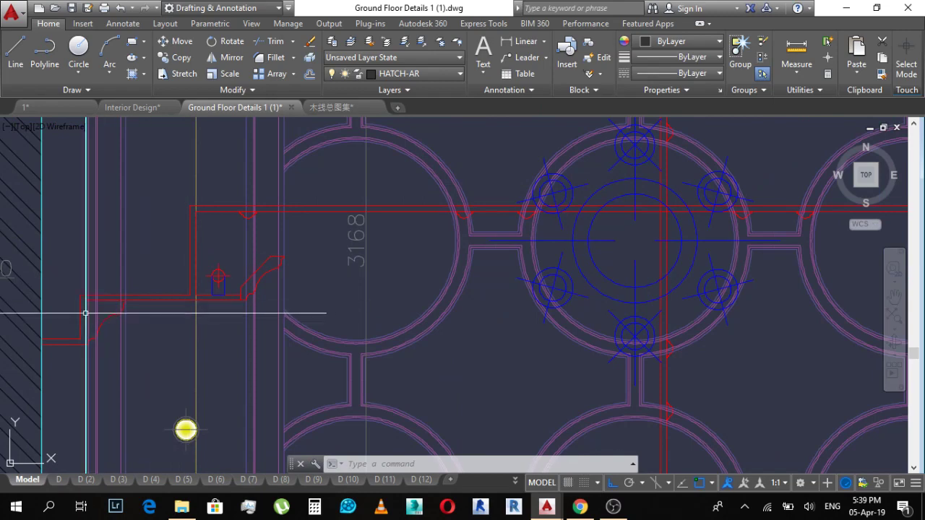
Step: Switch to the 木线总图集 drawing and look through its rows of moulding profiles
scroll(243, 258, down, 2)
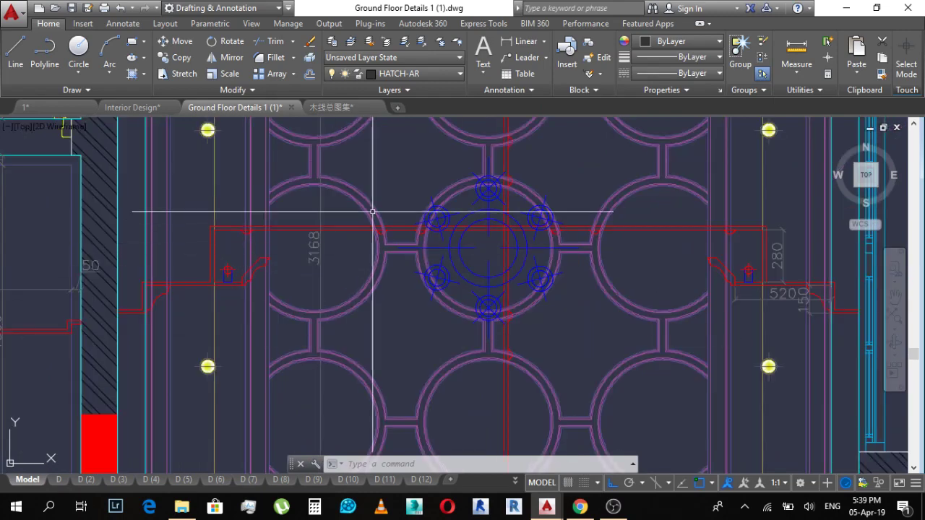
click(335, 107)
scroll(516, 272, down, 2)
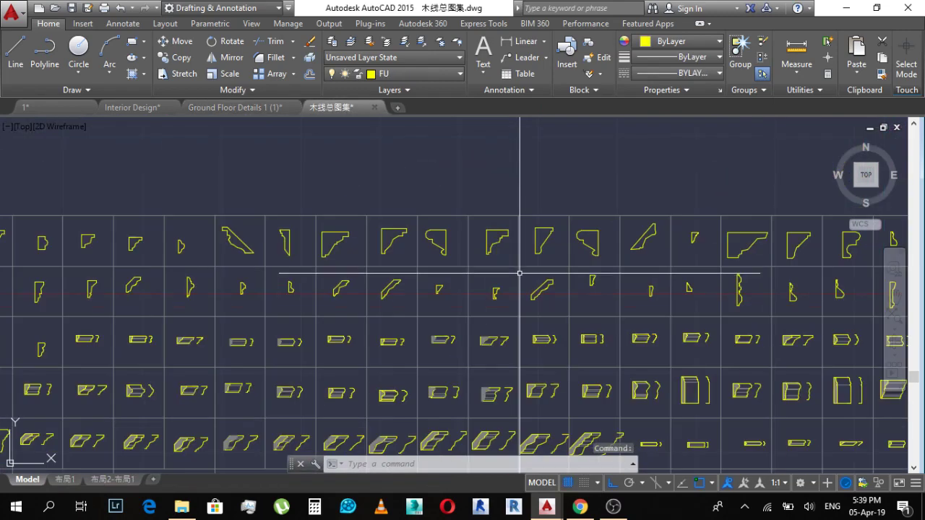
scroll(611, 320, up, 2)
scroll(599, 231, up, 1)
scroll(477, 193, down, 2)
middle_drag(667, 258, 411, 194)
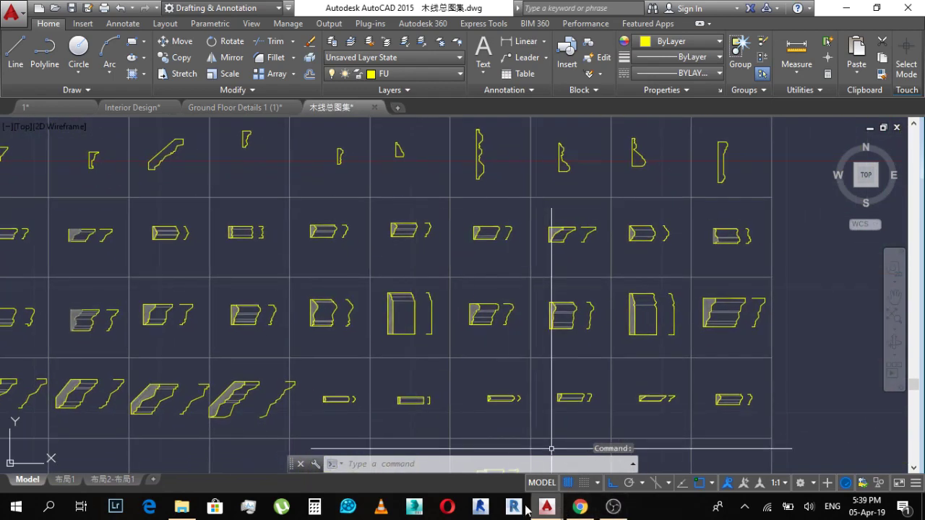
Step: Switch to File Explorer, go to the Reference folder inside workshop and open the d63ed374381367 interior image
click(182, 506)
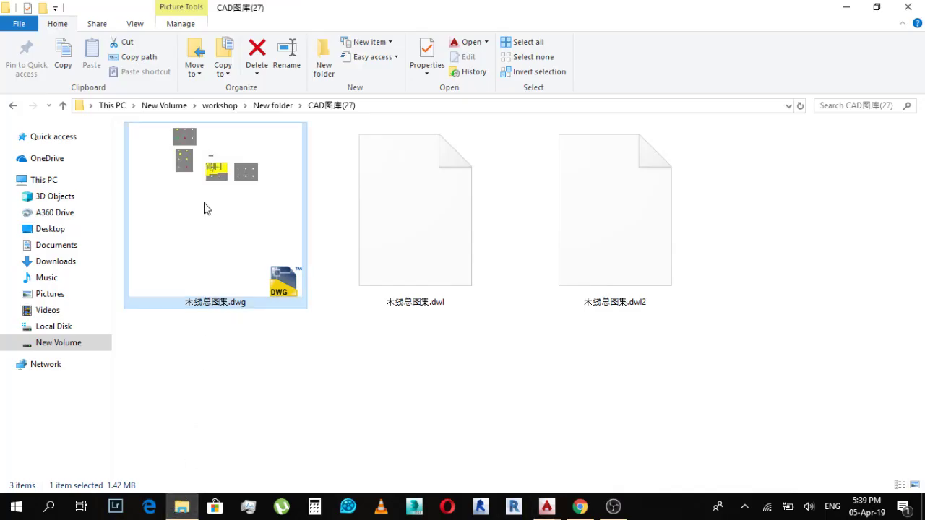
click(17, 106)
click(18, 106)
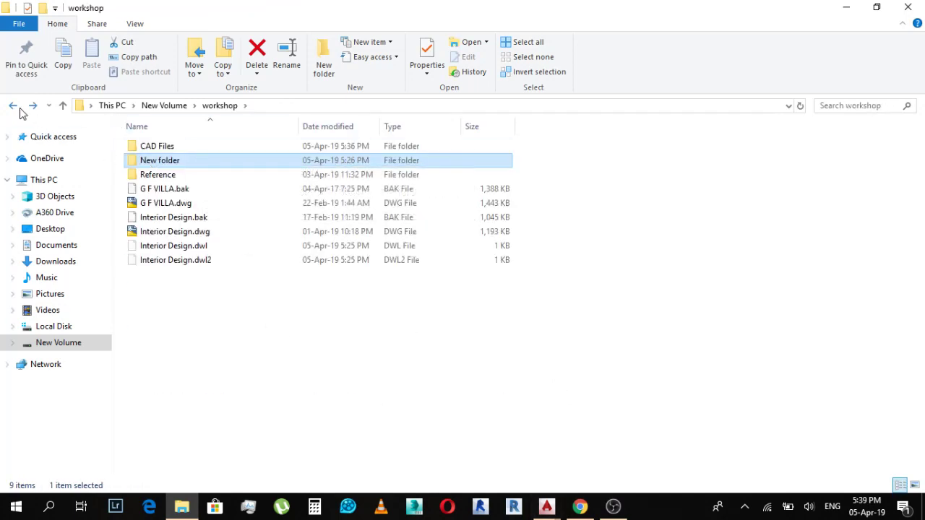
double_click(182, 175)
scroll(546, 352, down, 5)
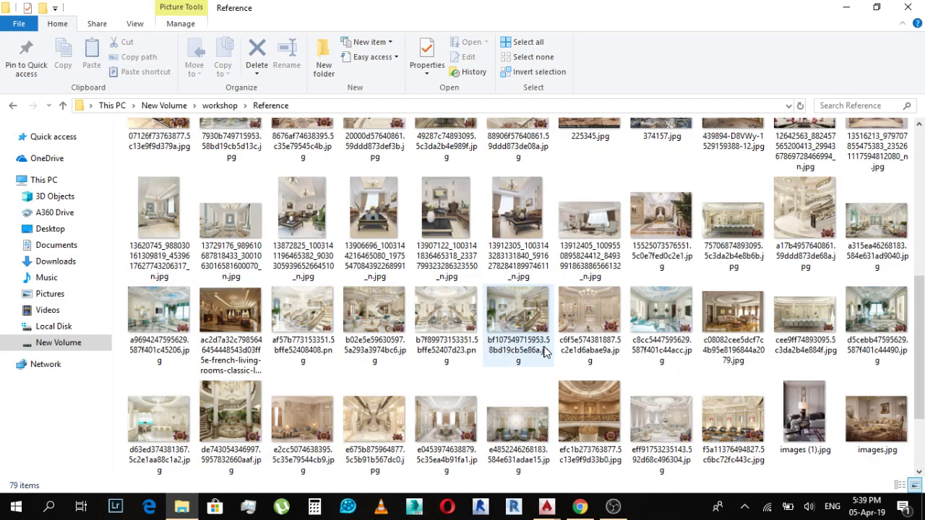
scroll(545, 352, down, 1)
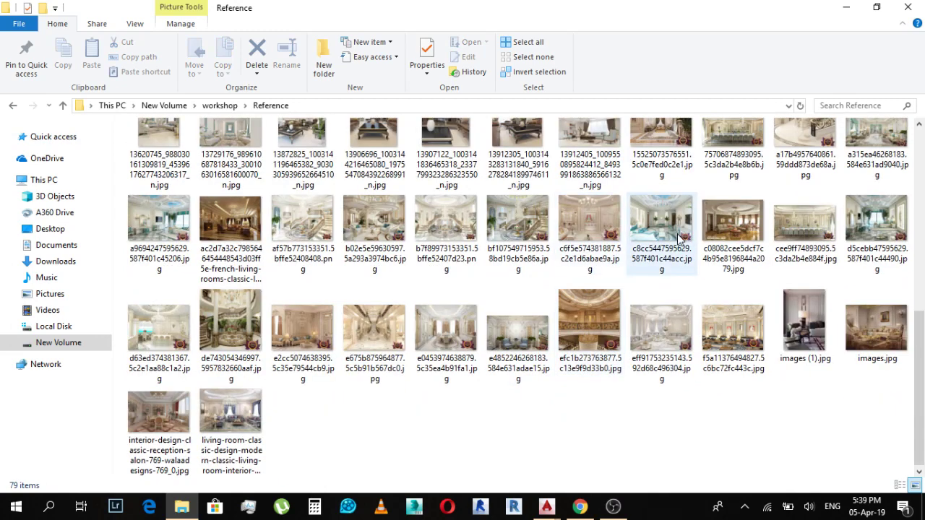
click(180, 341)
double_click(179, 341)
Step: Browse the reference images to c6f5e574381887.5c2e1d6abae9a.jpg and take a closer look at its ceiling cove with hidden lighting
key(Left)
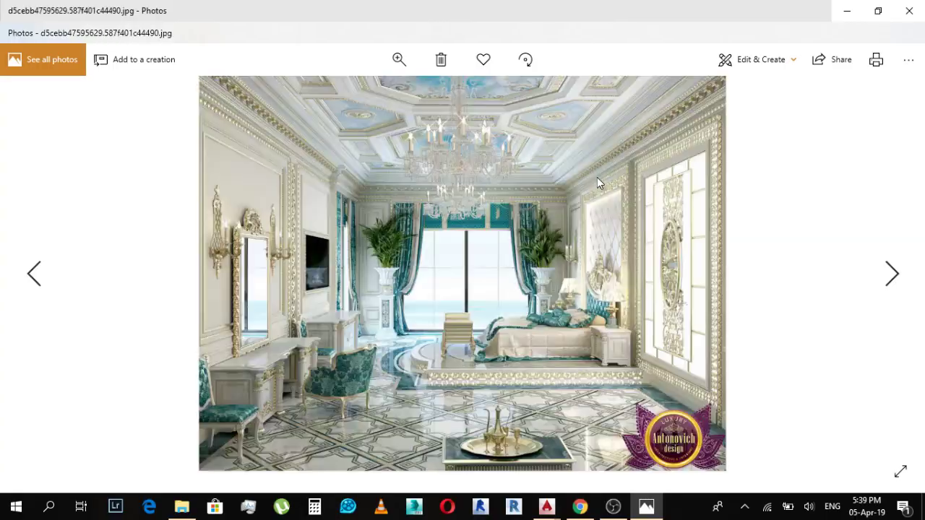
key(Left)
key(Left)
key(Left)
key(Left)
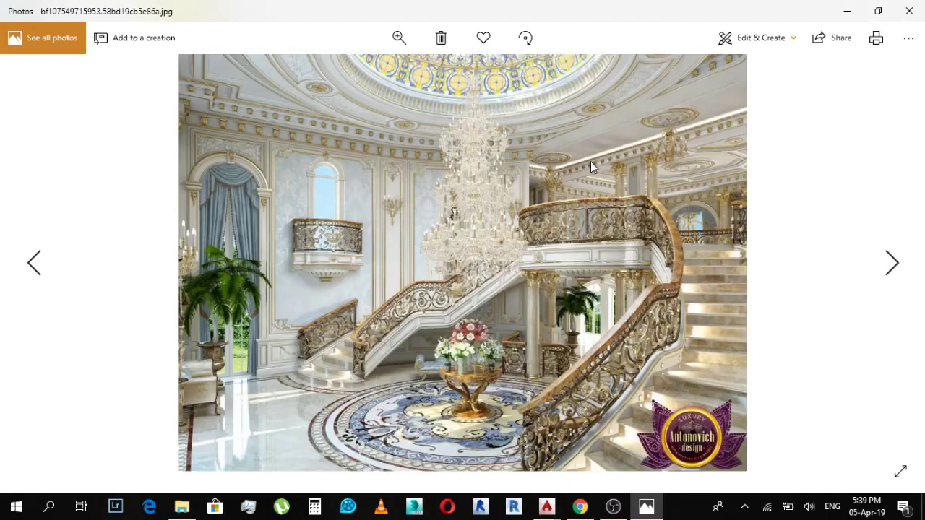
key(Right)
key(Left)
key(Right)
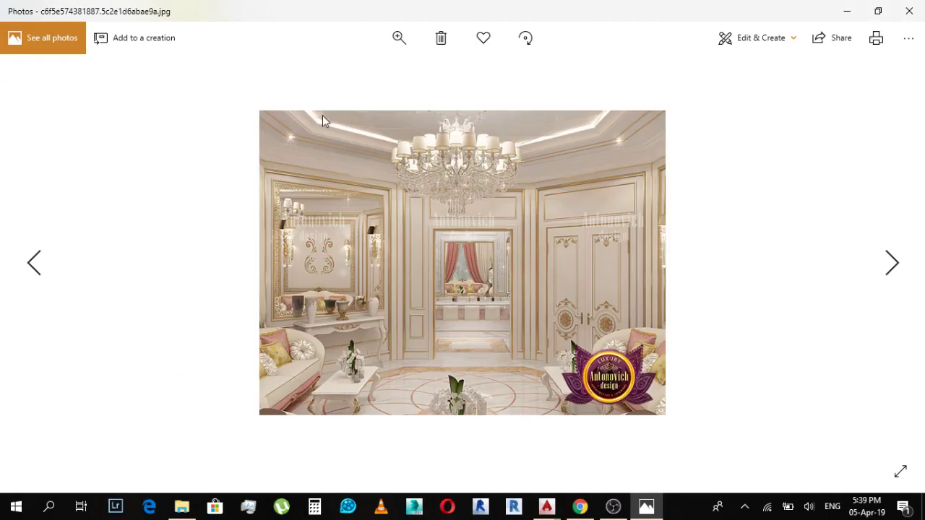
double_click(322, 120)
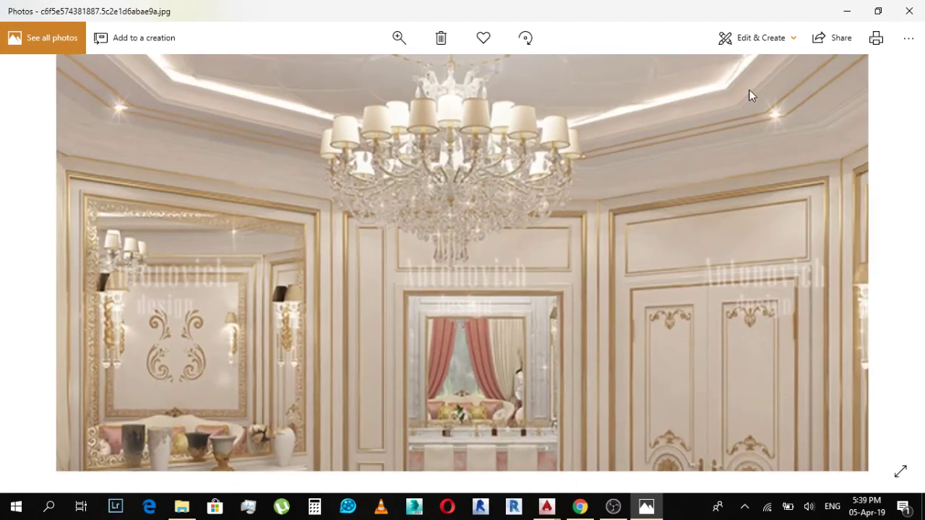
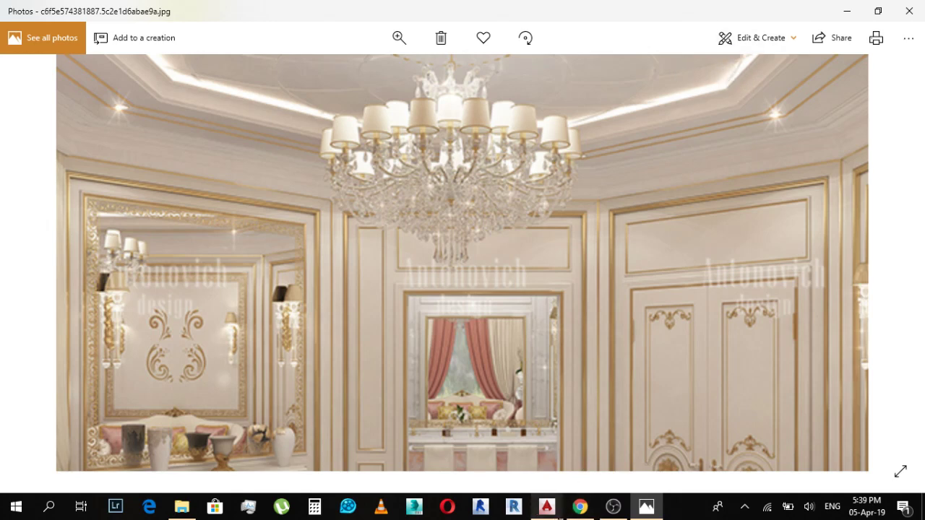
Step: Switch back to AutoCAD's 木线总图集 drawing and look through the large and sloped cornice mouldings
mouse_move(559, 515)
click(725, 451)
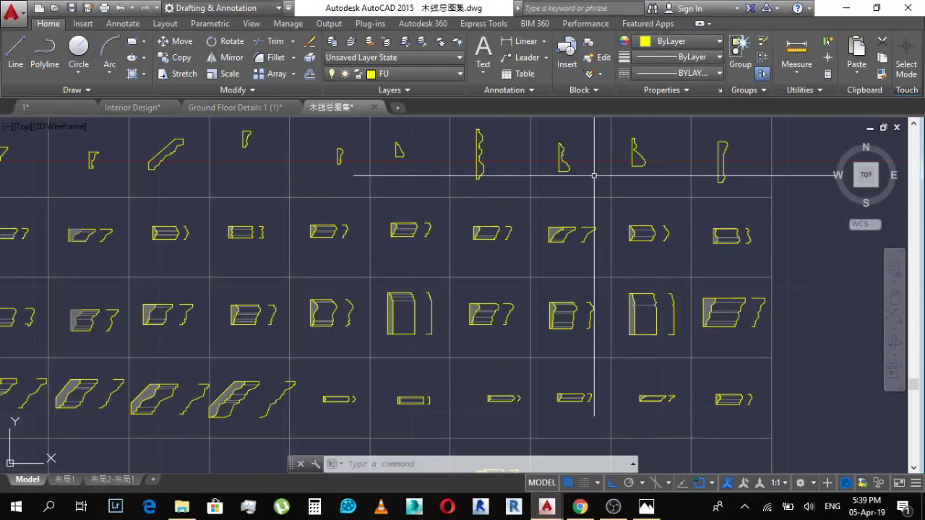
scroll(594, 175, down, 1)
middle_drag(329, 307, 527, 243)
middle_drag(307, 357, 458, 305)
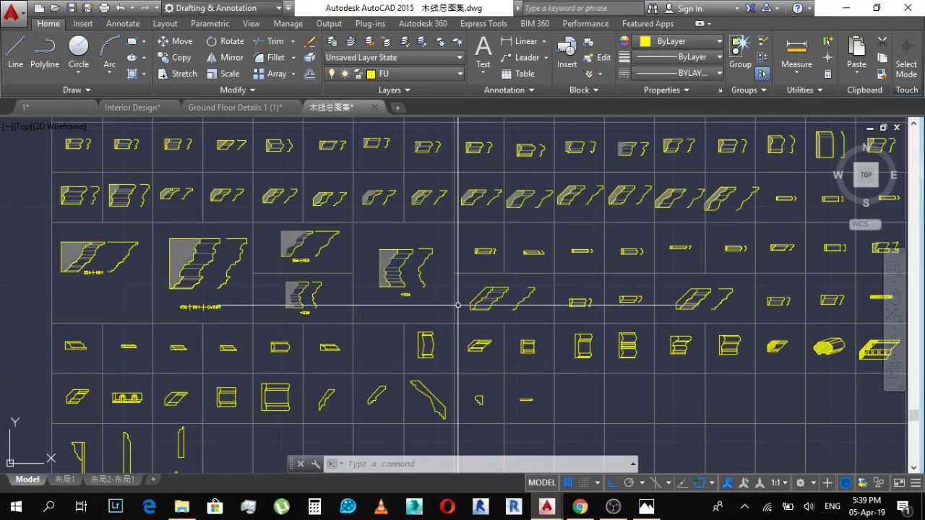
scroll(450, 309, up, 2)
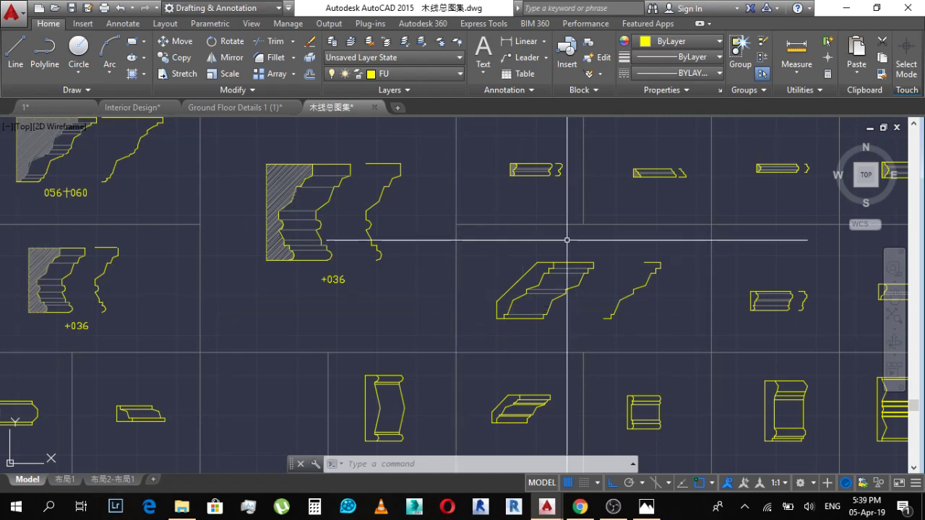
scroll(571, 248, down, 2)
scroll(573, 346, up, 2)
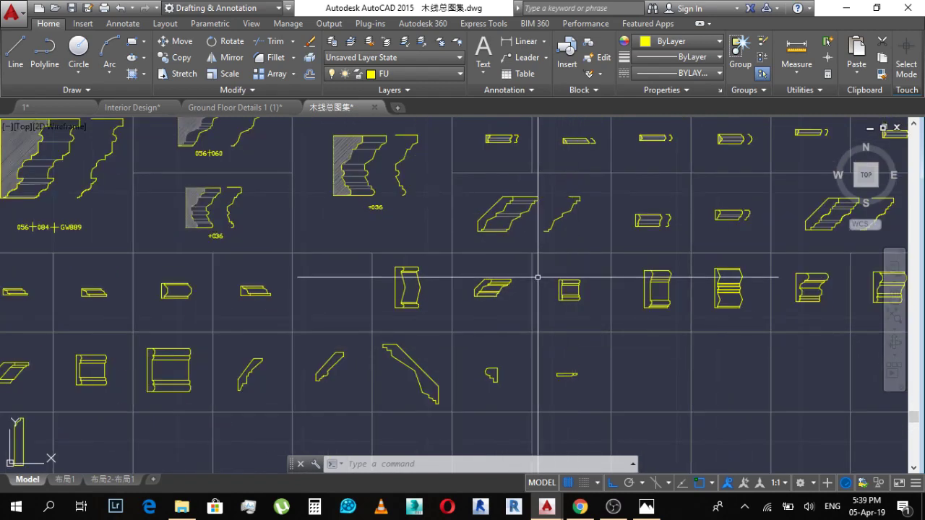
Step: Switch to the Ground Floor Details 1 (1) drawing and examine the cornice profile beside the hidden light on the ceiling section's left side
click(233, 107)
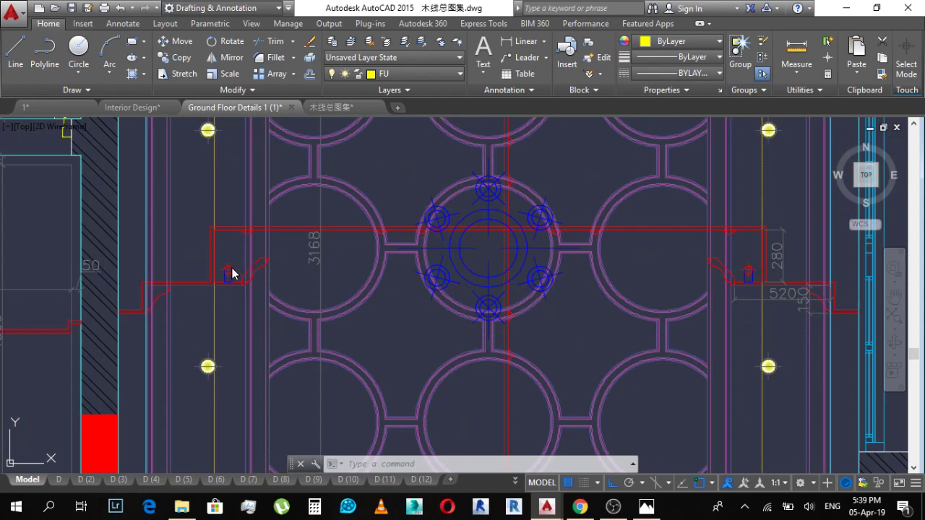
scroll(232, 271, up, 4)
click(224, 244)
key(Escape)
scroll(345, 251, down, 2)
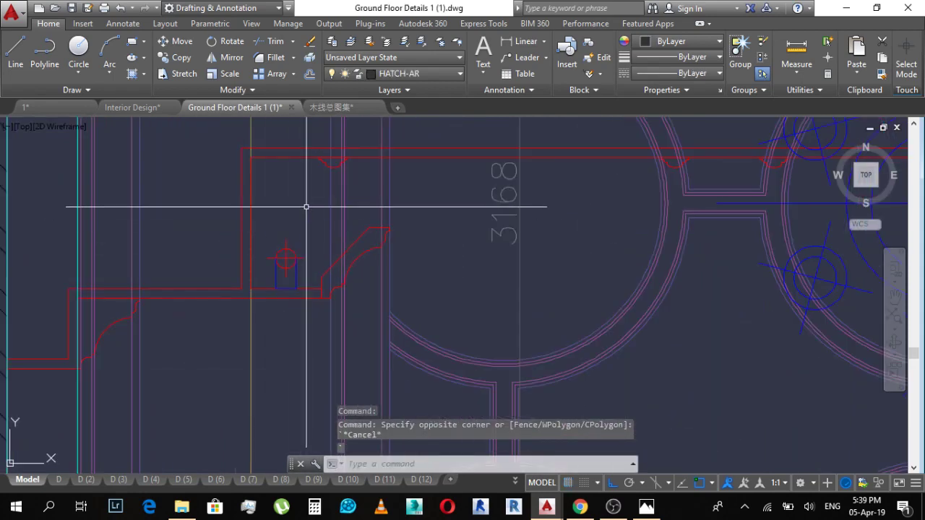
click(309, 201)
click(434, 320)
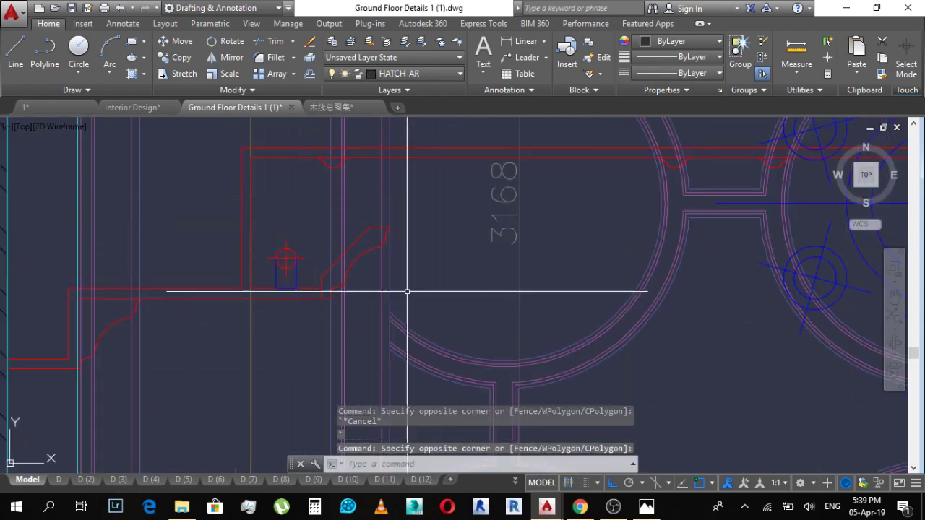
click(366, 252)
scroll(347, 274, up, 3)
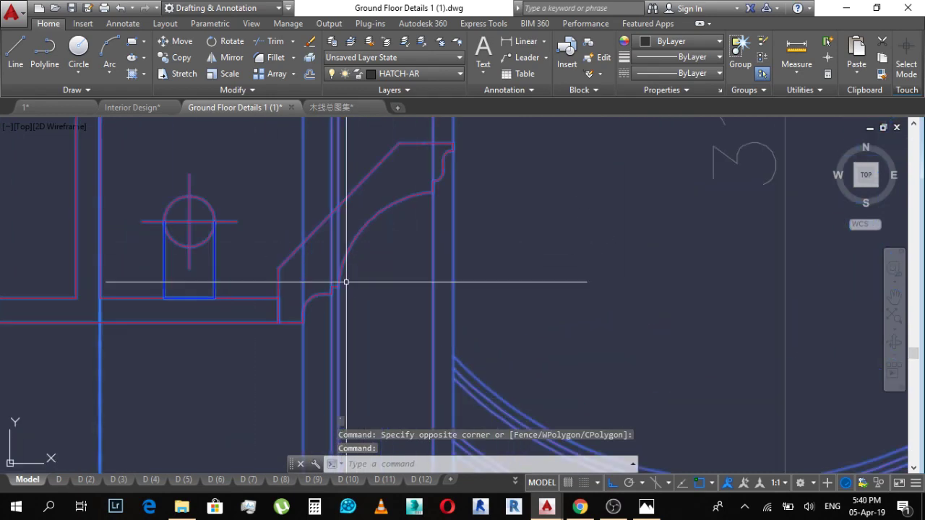
key(Escape)
click(399, 200)
key(Escape)
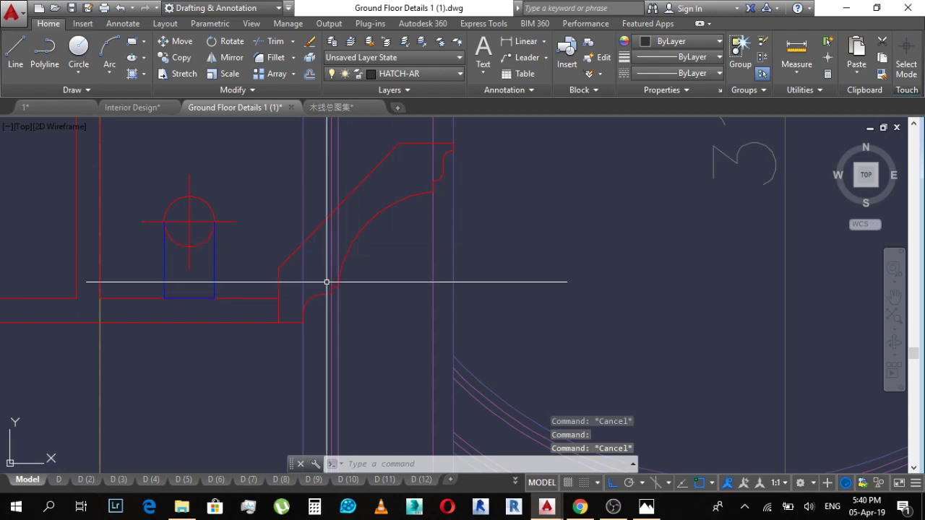
Step: Return to the 木线总图集 drawing and search its rows for a sloped cornice profile suited to the hidden-light cove
click(332, 107)
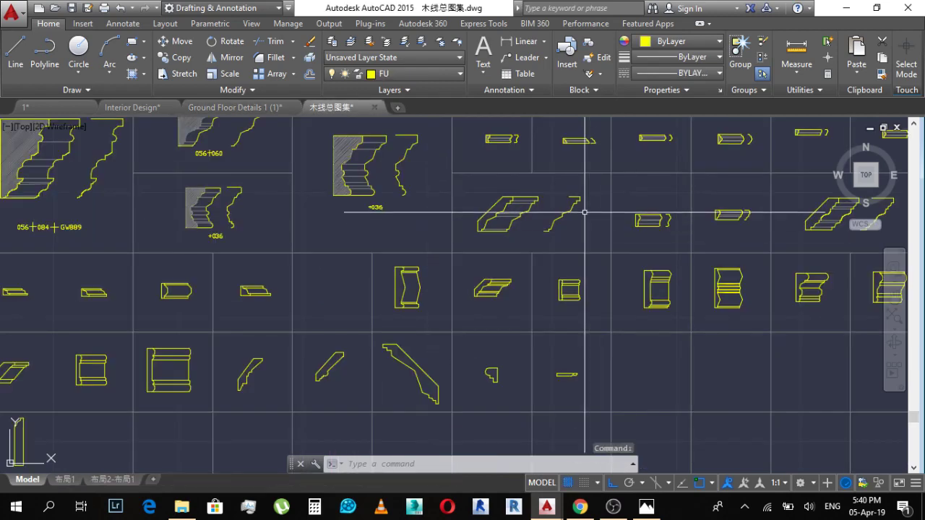
scroll(687, 216, up, 3)
scroll(553, 265, down, 3)
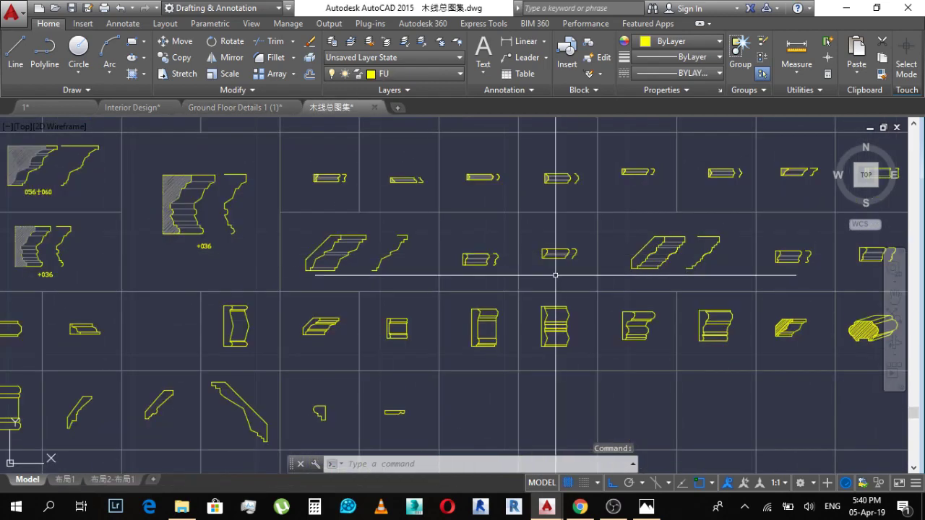
scroll(686, 284, up, 4)
scroll(732, 248, down, 3)
middle_drag(733, 248, 595, 217)
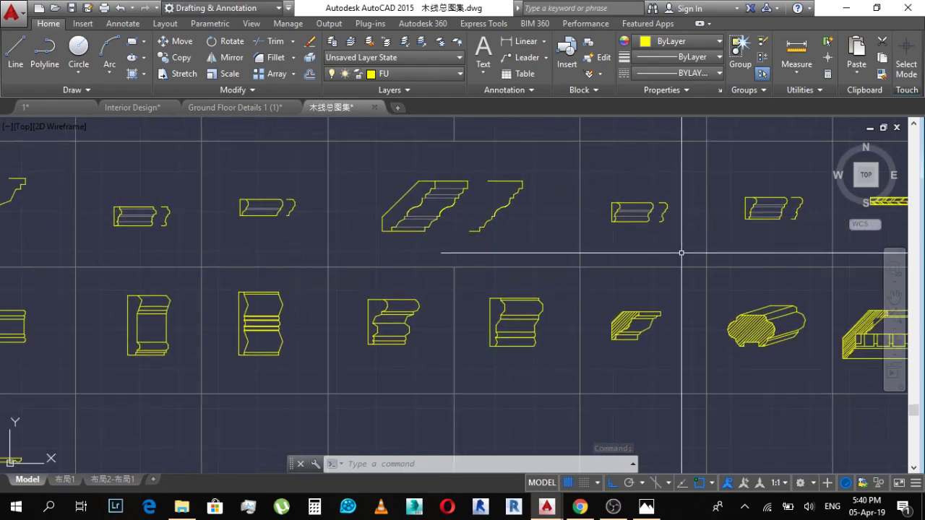
middle_drag(681, 248, 532, 248)
scroll(670, 248, down, 2)
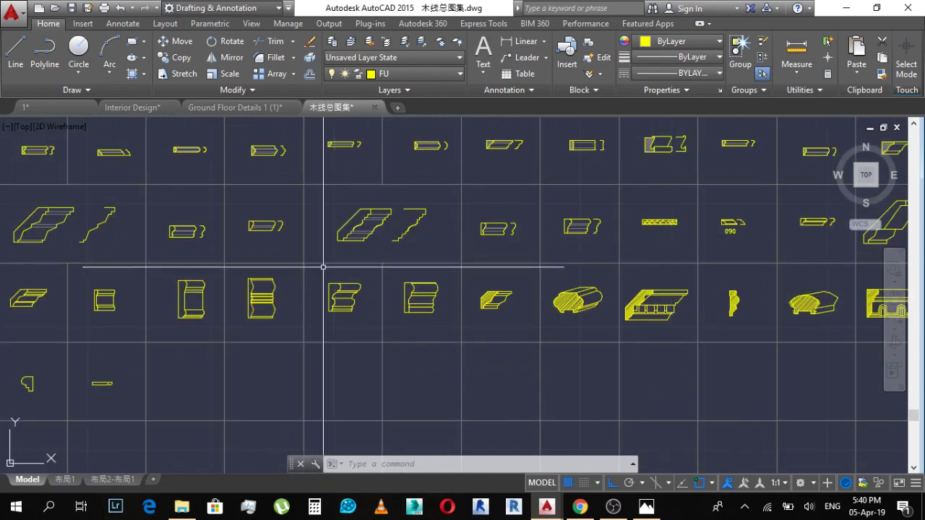
mouse_move(323, 267)
middle_down()
mouse_move(367, 279)
mouse_move(541, 283)
middle_up()
scroll(477, 293, up, 6)
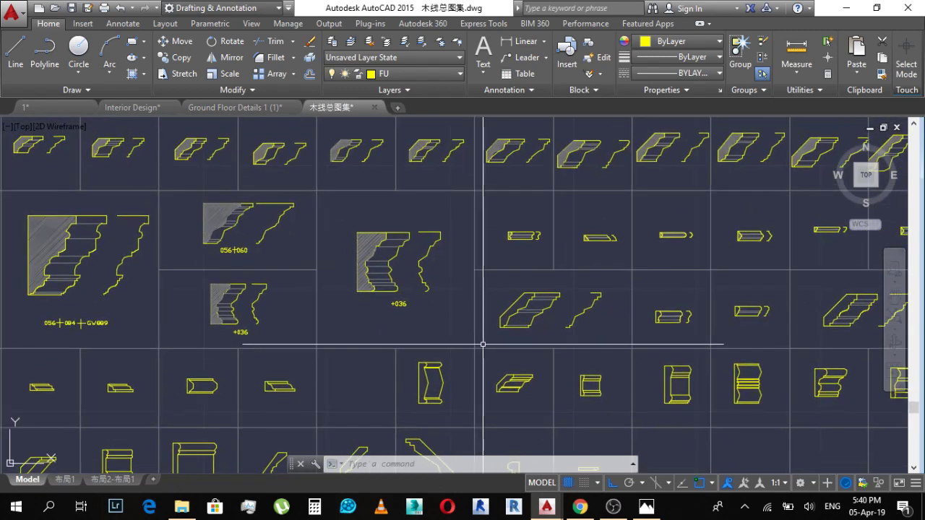
middle_drag(474, 370, 478, 256)
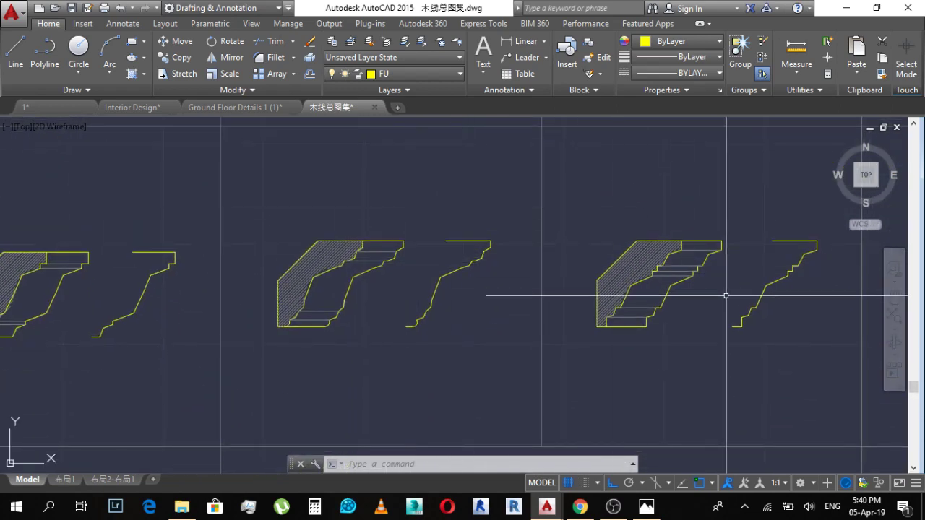
scroll(495, 294, down, 4)
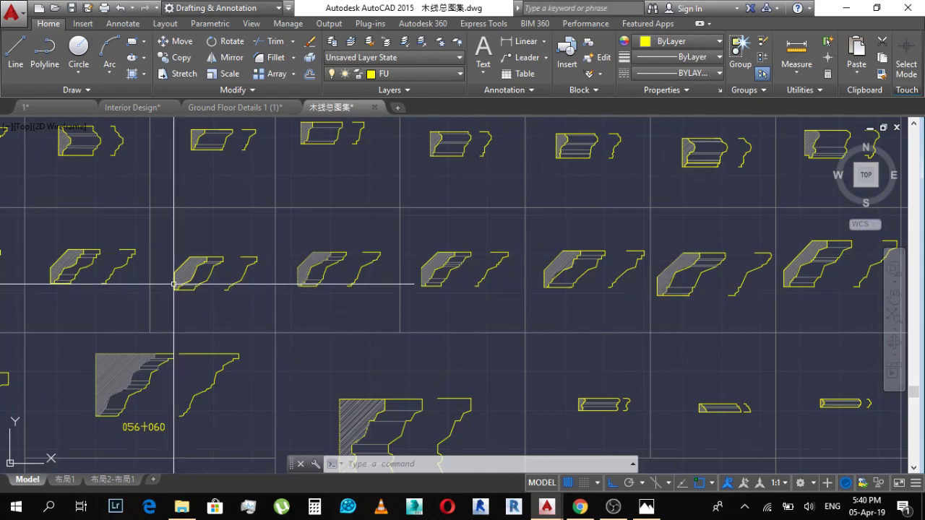
mouse_move(173, 284)
middle_down()
mouse_move(610, 293)
mouse_move(631, 275)
middle_up()
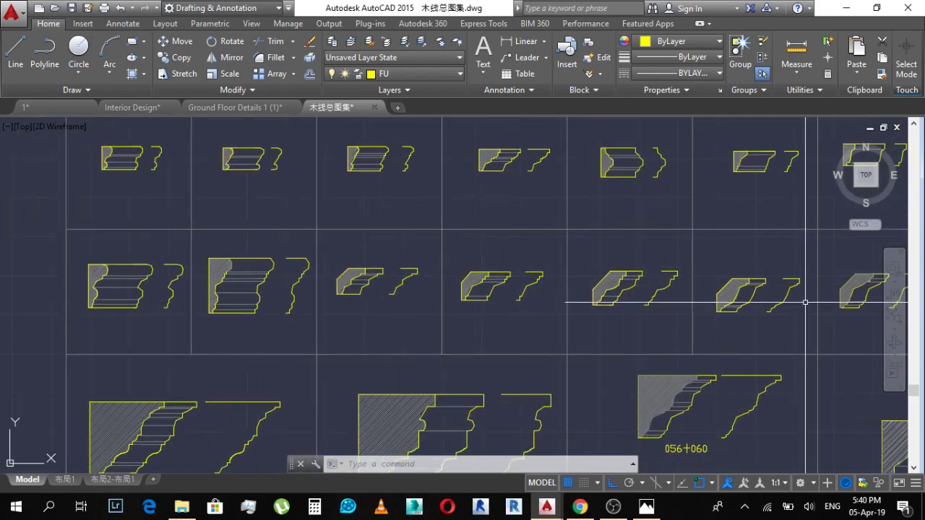
middle_drag(800, 302, 433, 266)
middle_drag(763, 297, 453, 282)
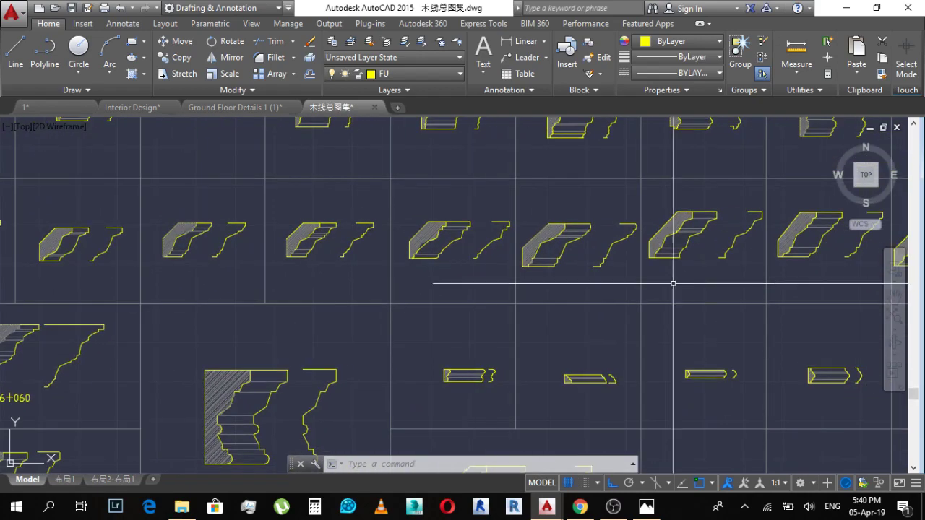
middle_drag(672, 283, 481, 270)
middle_drag(755, 298, 584, 285)
scroll(508, 219, up, 4)
scroll(508, 218, down, 2)
scroll(271, 196, up, 2)
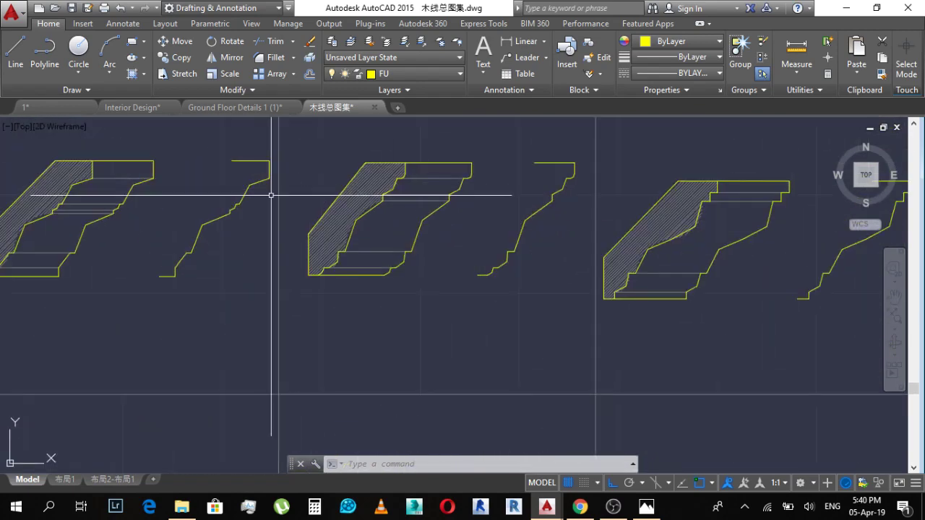
Step: Regenerate the moulding drawing while viewing a hatched sloped cornice profile up close
scroll(369, 228, up, 3)
text(re)
key(Return)
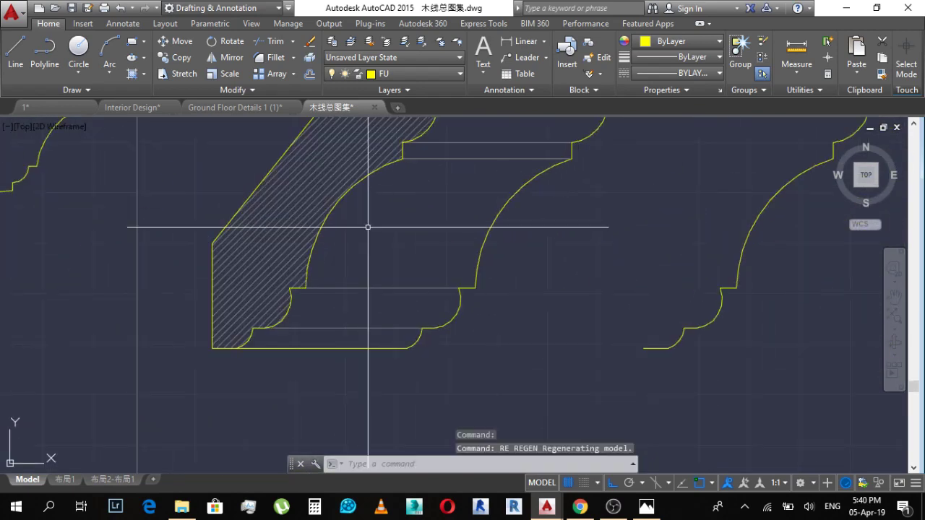
Step: Copy the hatched sloped cornice block with stepped curves from the row of sloped mouldings
scroll(367, 226, down, 3)
scroll(161, 203, down, 2)
scroll(267, 215, up, 1)
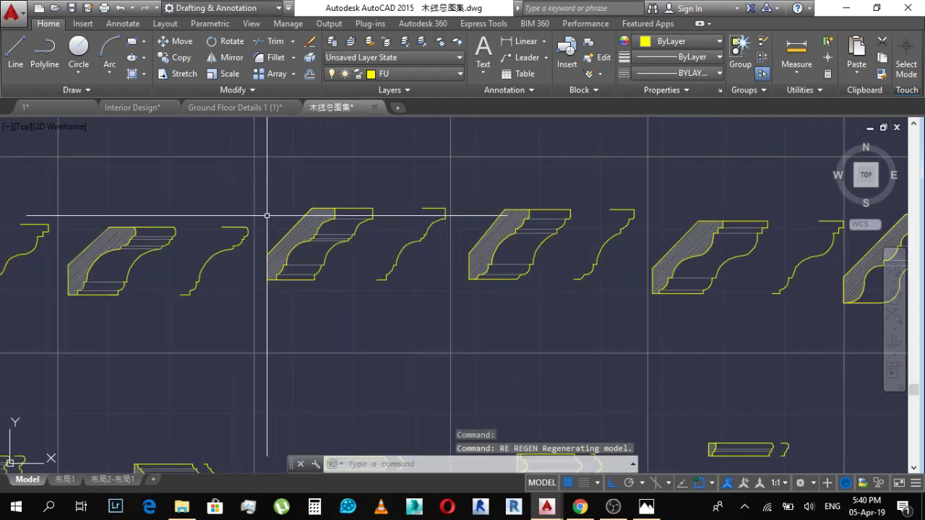
click(256, 184)
click(340, 310)
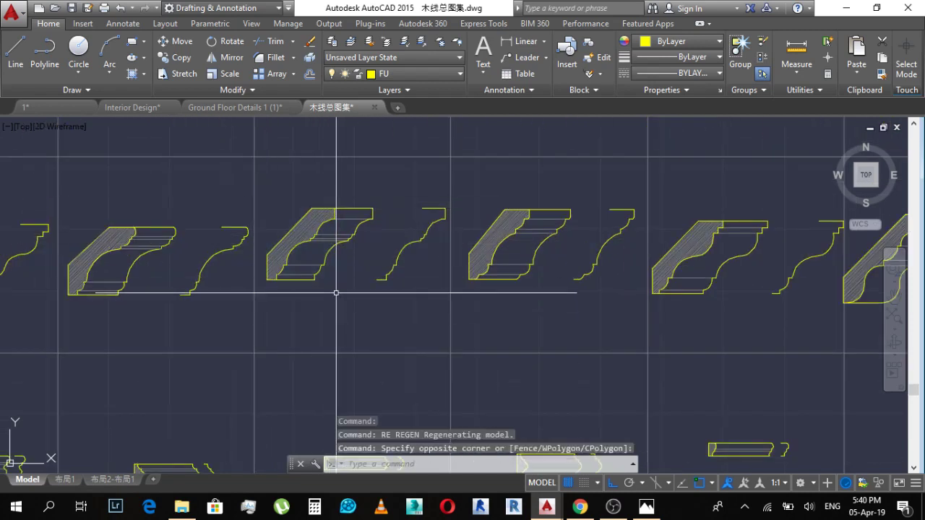
click(301, 244)
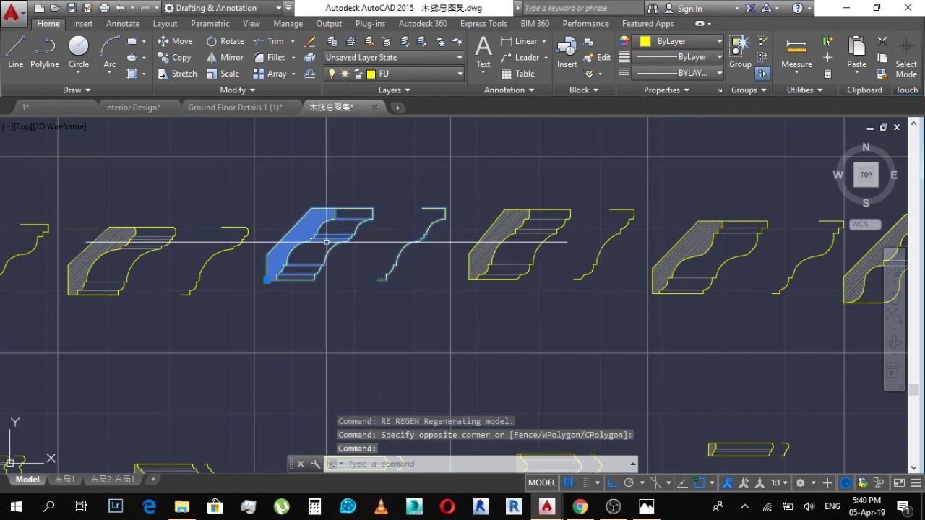
key(ctrl+c)
Step: Paste the copied cornice block into the Interior Design drawing, in the empty area beside the plans
click(257, 107)
click(130, 107)
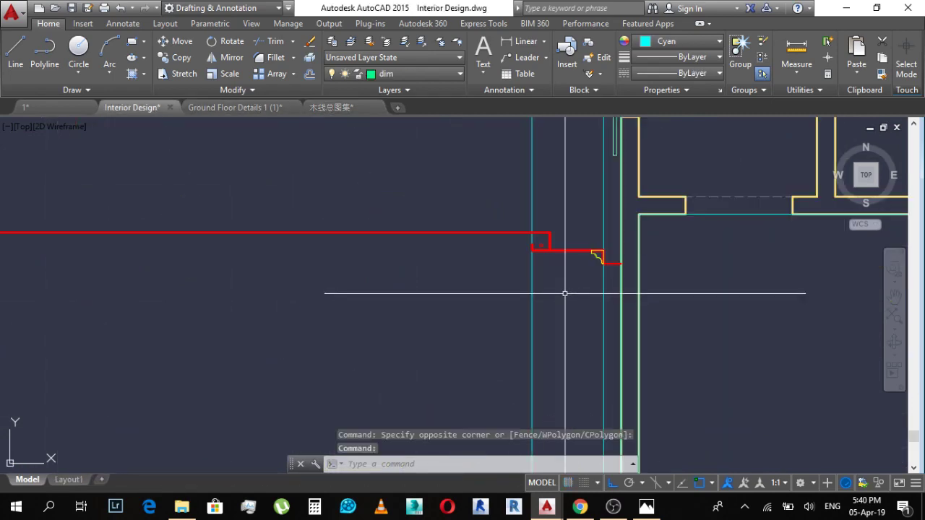
key(ctrl+v)
scroll(584, 333, down, 3)
scroll(506, 340, down, 2)
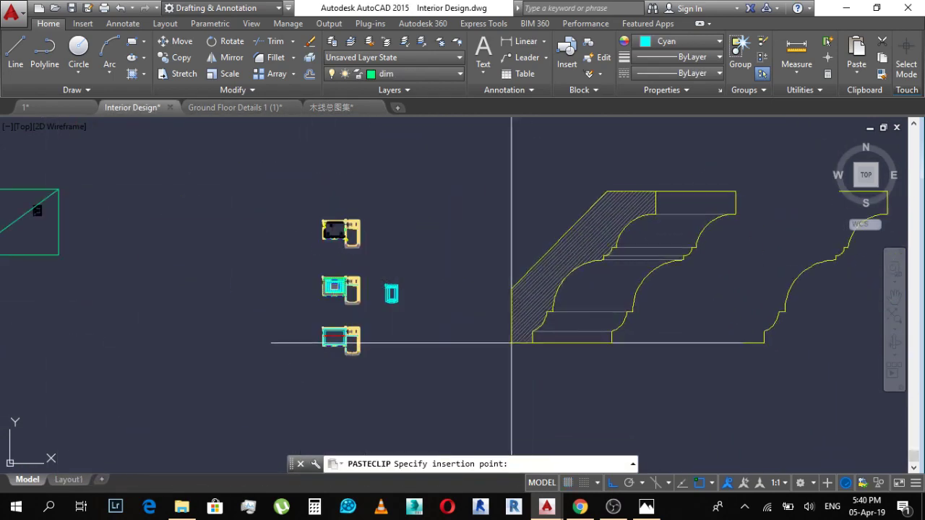
key(Escape)
scroll(436, 263, up, 2)
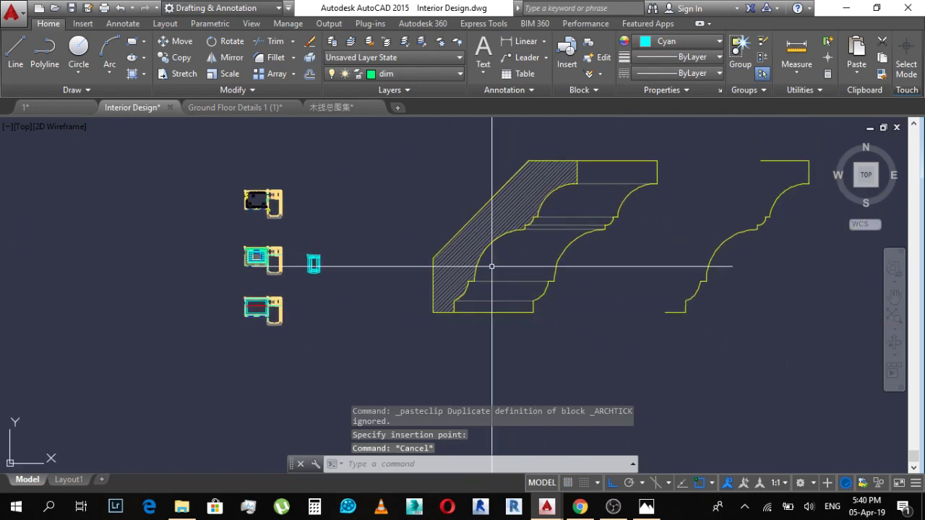
text(sc)
key(Return)
scroll(445, 287, down, 2)
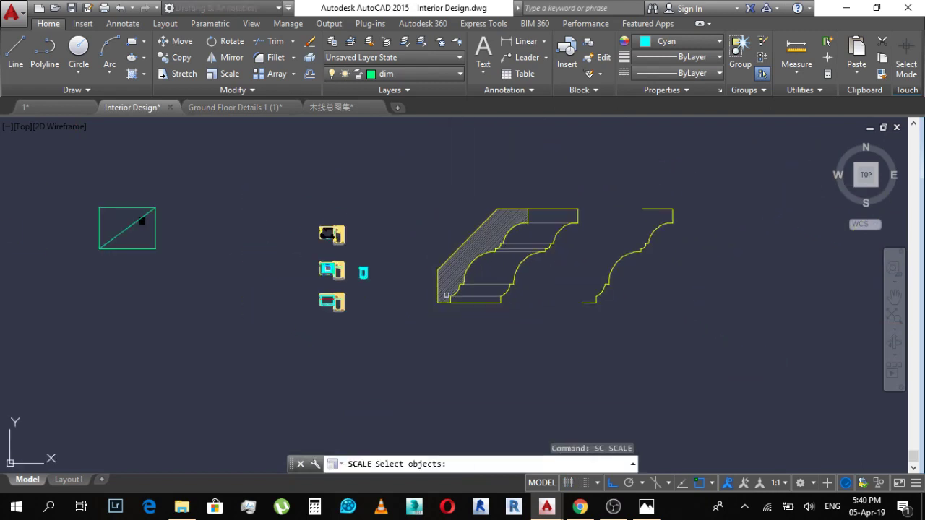
key(Escape)
Step: Explode the pasted cornice block into separate objects
click(531, 217)
scroll(497, 263, up, 4)
text(x)
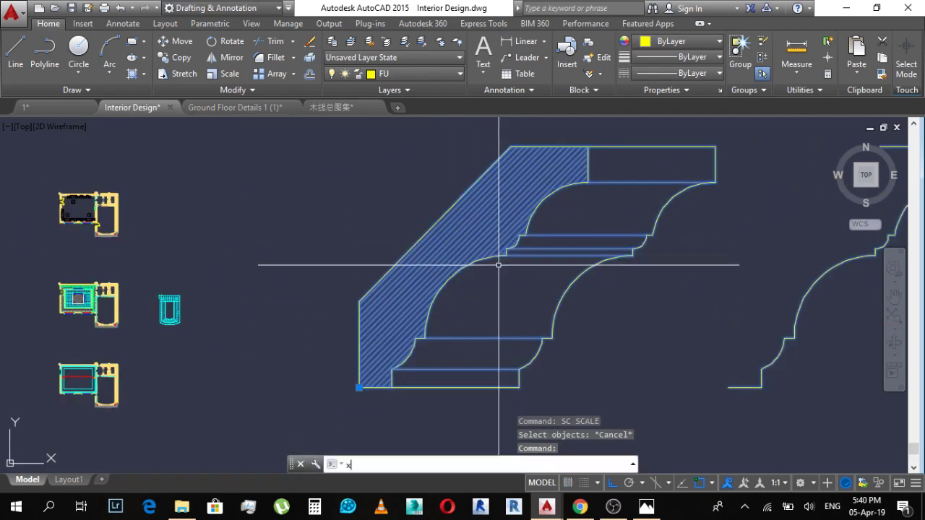
key(Return)
Step: Erase the separate unhatched cornice outline beside the hatched moulding
scroll(497, 262, down, 2)
click(775, 152)
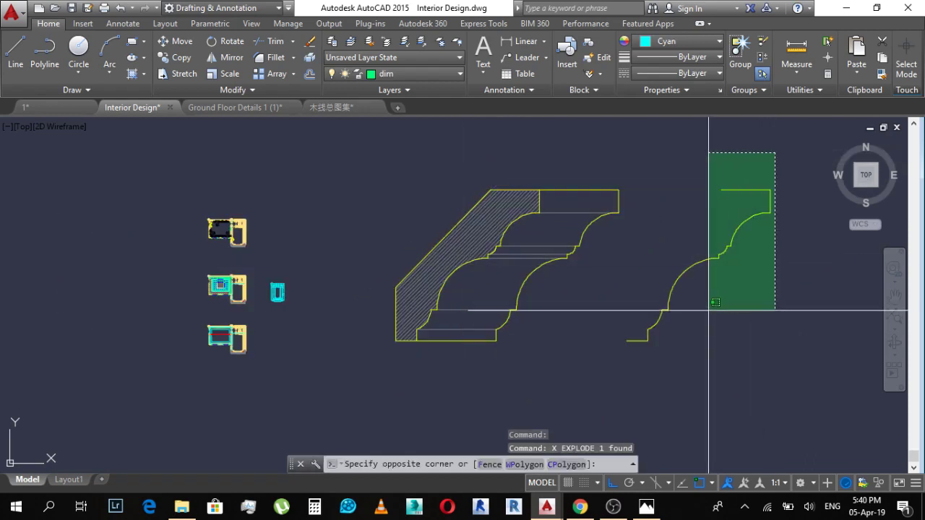
click(708, 310)
text(e)
key(Return)
click(714, 357)
click(634, 289)
key(Return)
scroll(546, 284, up, 2)
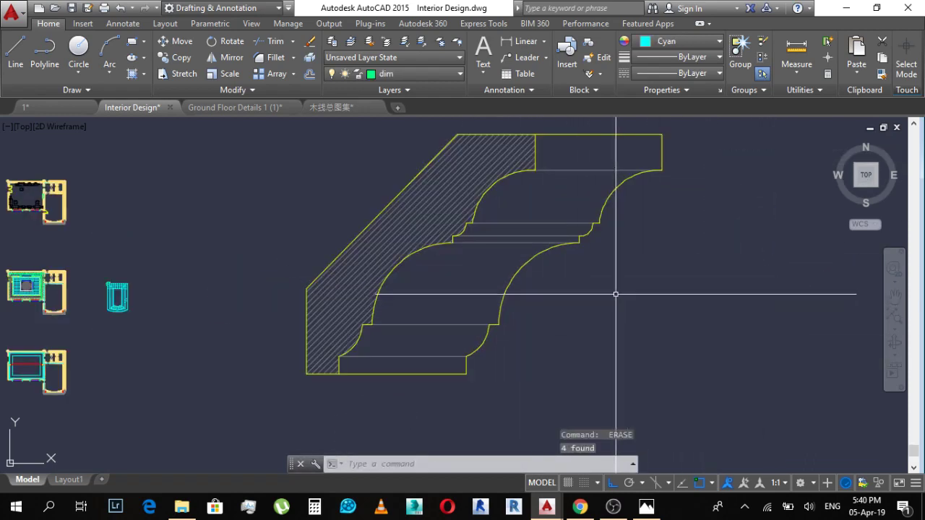
Step: Erase the moulding's projected edge lines and curves, keeping only the hatched cornice section
click(615, 293)
click(551, 206)
key(Return)
click(647, 192)
key(Return)
click(609, 122)
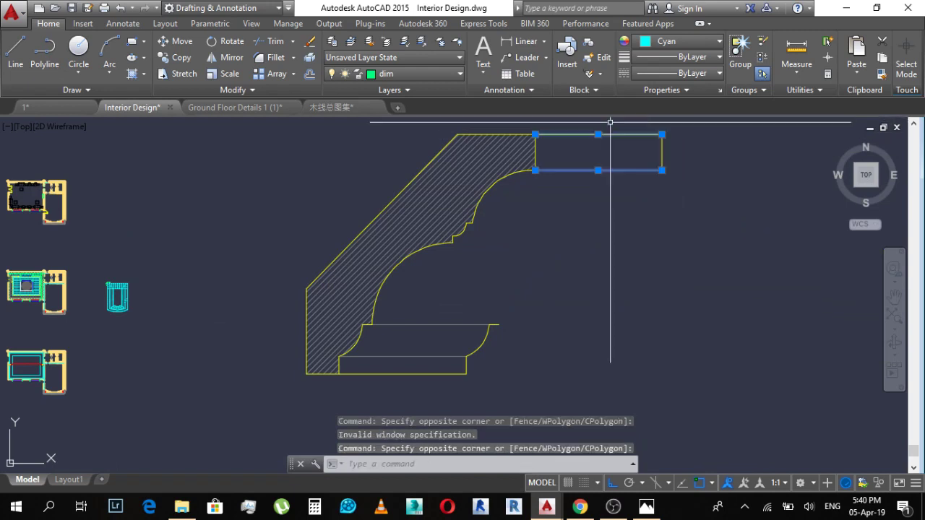
click(681, 128)
click(652, 155)
key(Return)
click(527, 312)
click(443, 389)
key(Delete)
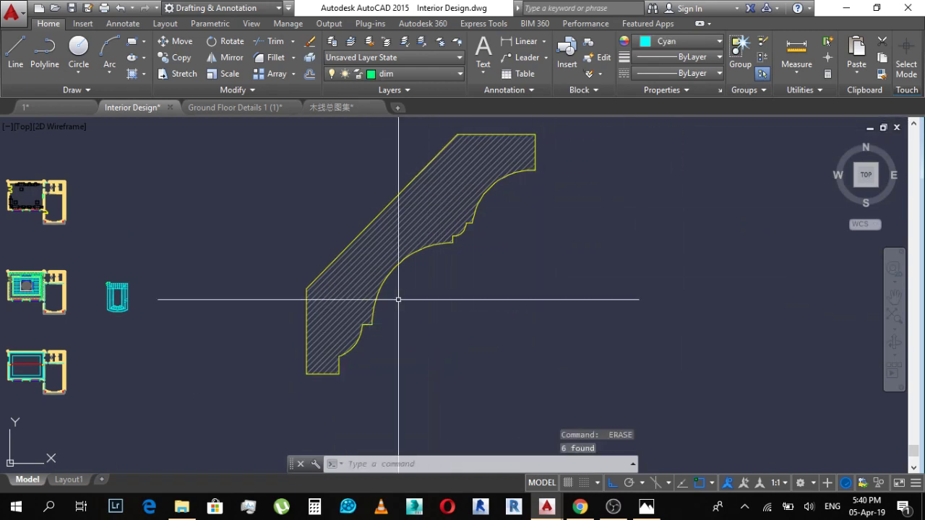
Step: Scale the hatched cornice section by reference, using its short vertical back edge and a new length of 0.05
scroll(411, 258, down, 4)
scroll(466, 270, up, 4)
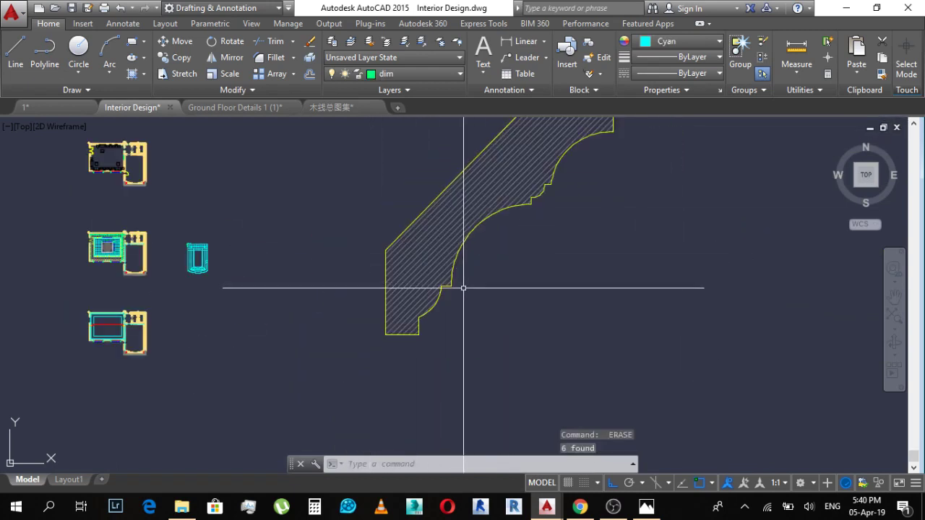
text(sc)
key(Return)
scroll(462, 287, down, 3)
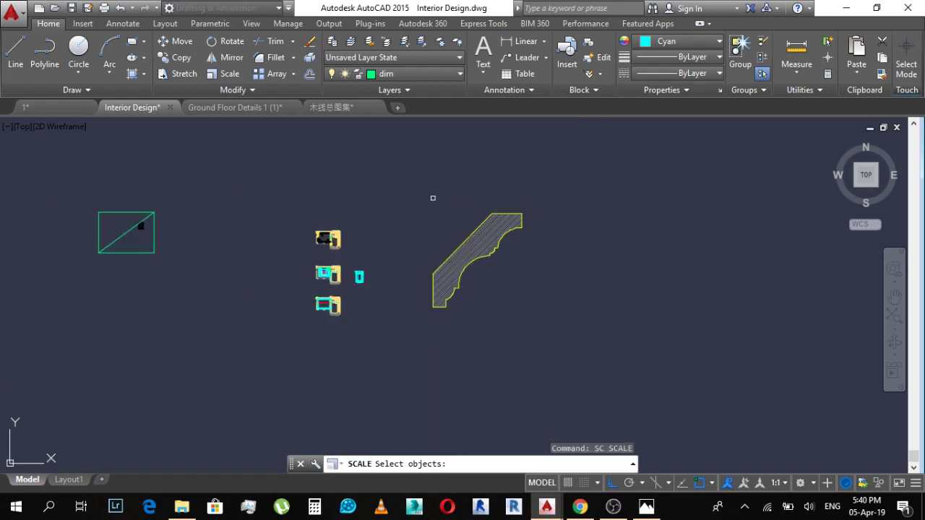
click(609, 383)
key(Return)
click(529, 283)
text(r)
key(Return)
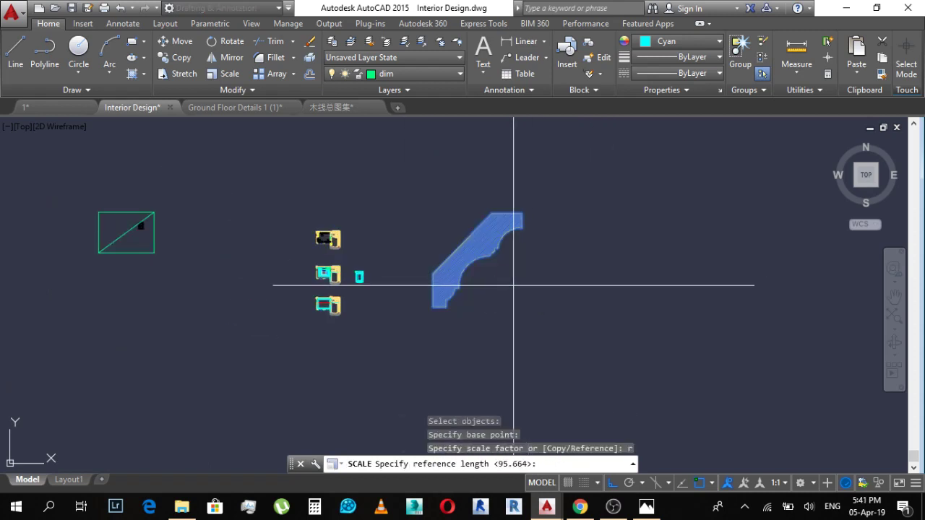
scroll(438, 295, up, 5)
click(422, 315)
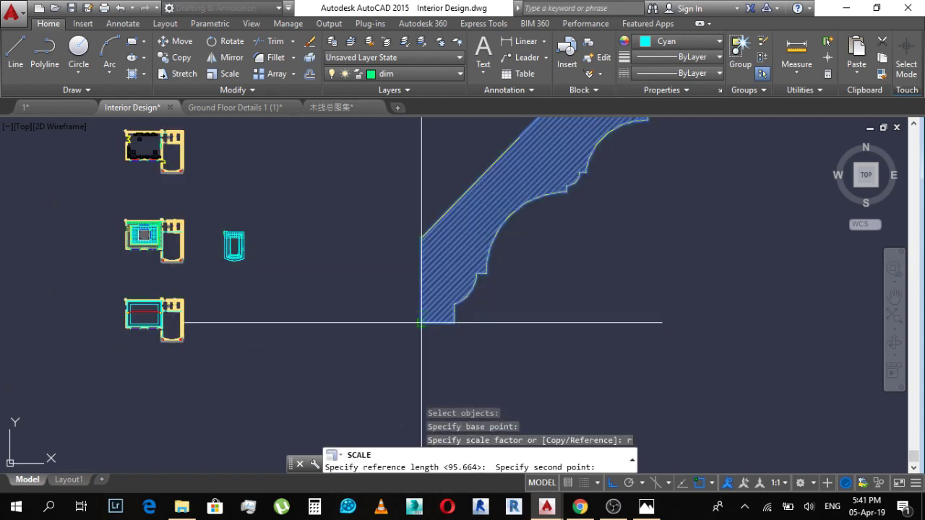
click(422, 323)
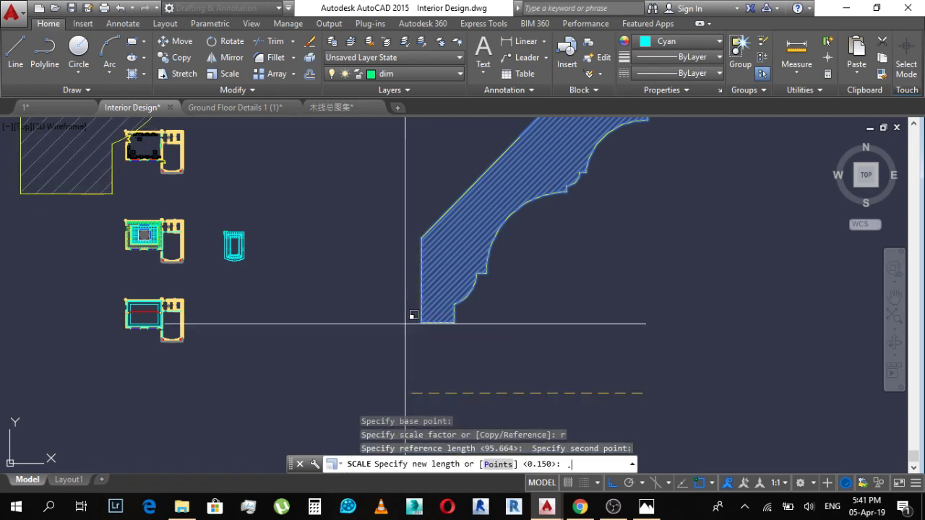
text(.05)
key(Return)
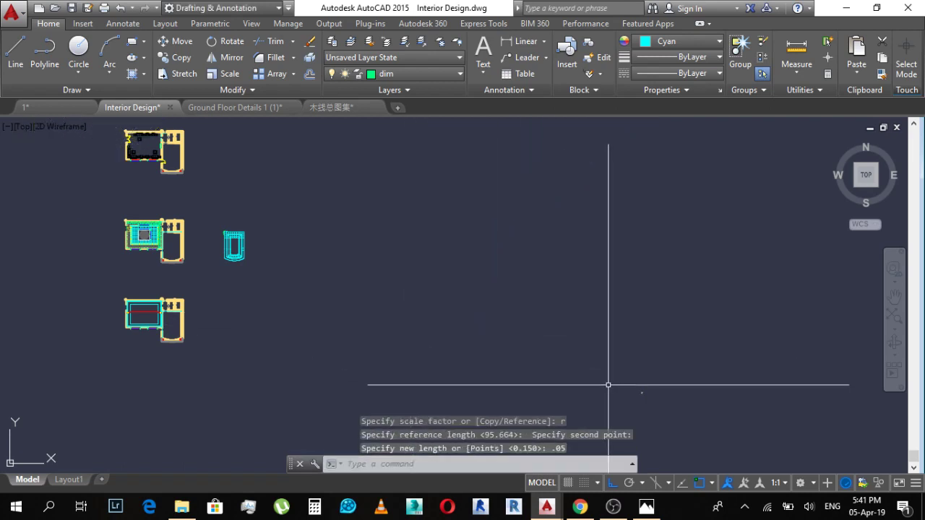
Step: Move the scaled cornice, with Ortho off, to the ceiling section beside the left hidden-light cove
click(671, 412)
text(m)
key(Return)
click(642, 393)
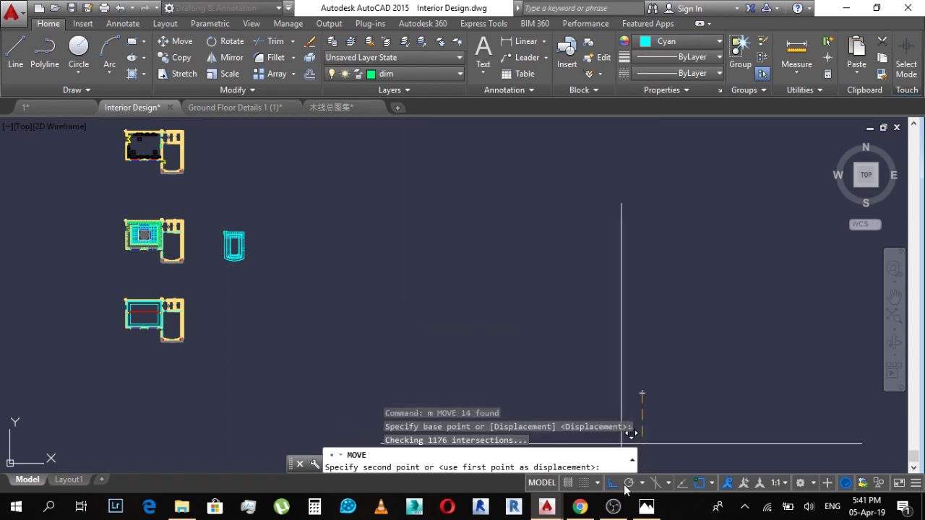
key(F8)
scroll(155, 310, up, 4)
scroll(156, 310, up, 8)
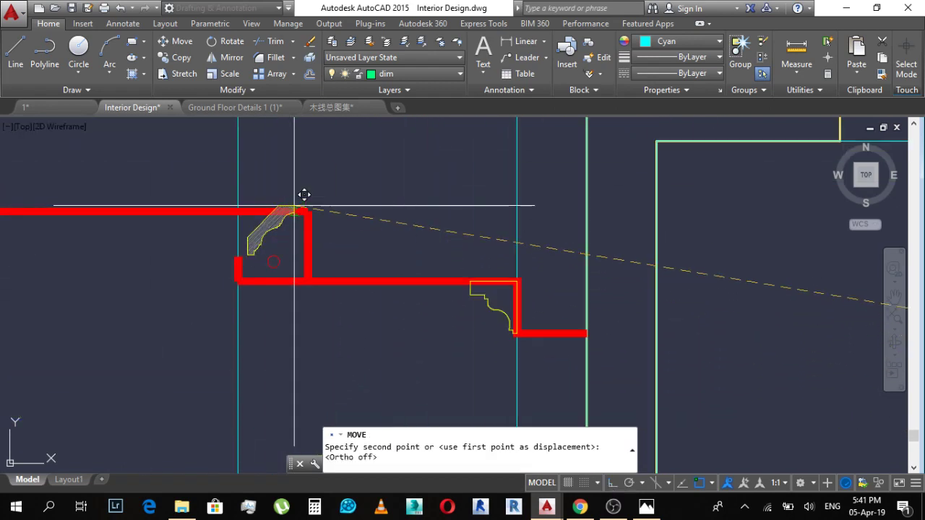
scroll(460, 234, up, 5)
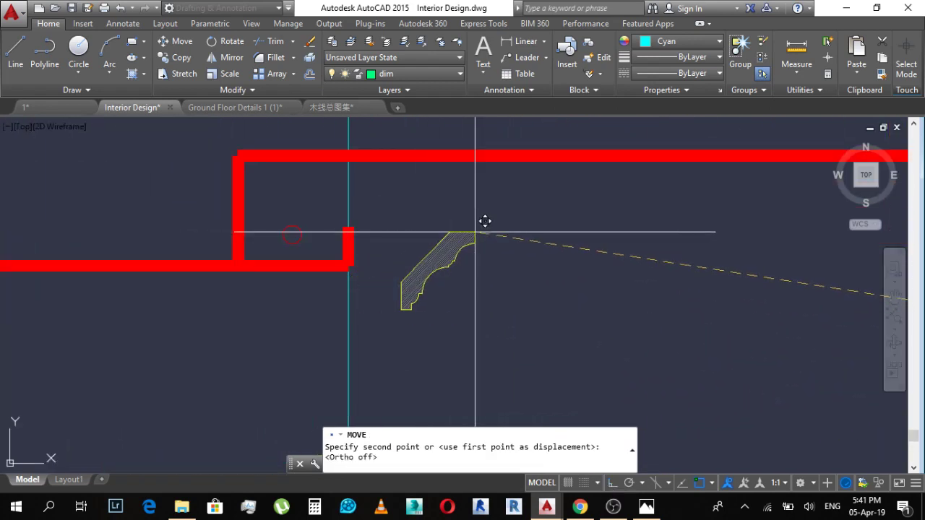
key(Escape)
Step: Move the cornice by its lower back corner onto the bottom outer corner of the left cove's lip
click(588, 365)
text(m)
key(Return)
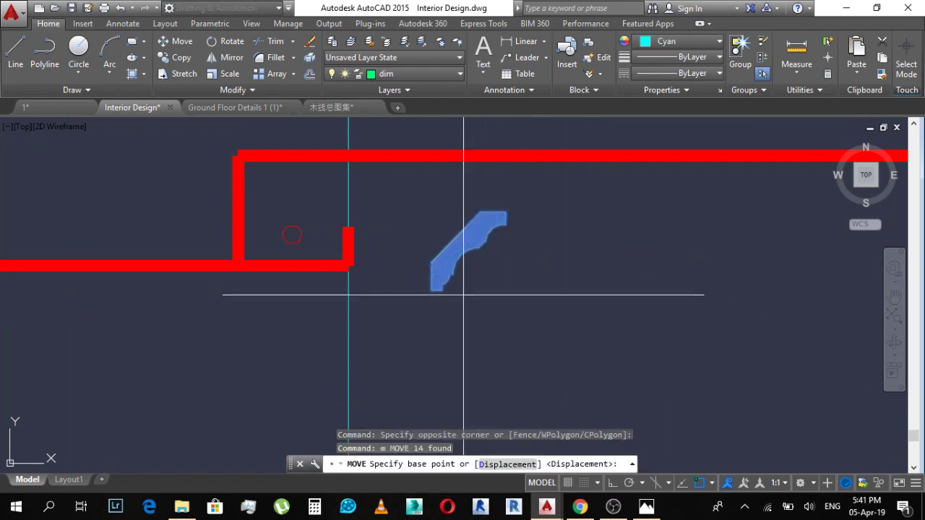
click(434, 289)
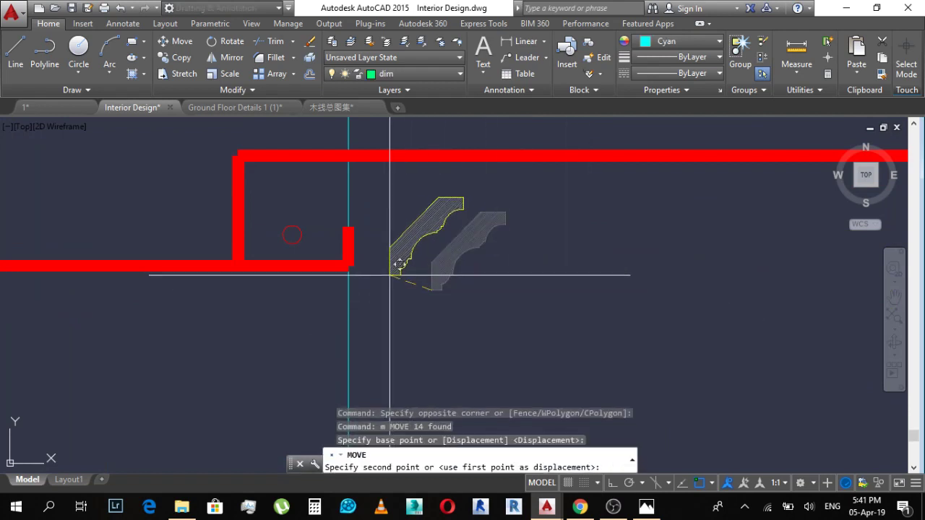
click(348, 266)
scroll(437, 313, down, 5)
key(Escape)
Step: Start an aligned dimension at the upper end of the placed cornice profile
scroll(424, 278, up, 5)
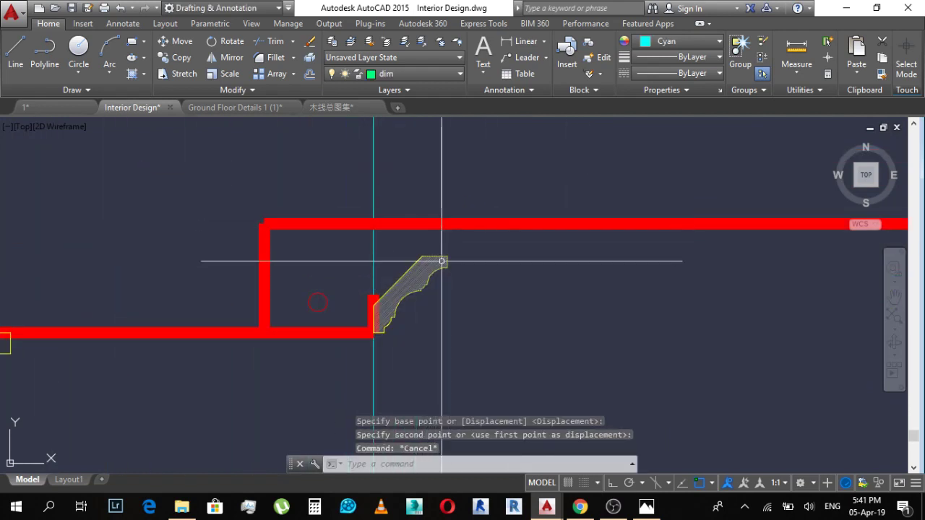
text(dal)
key(Return)
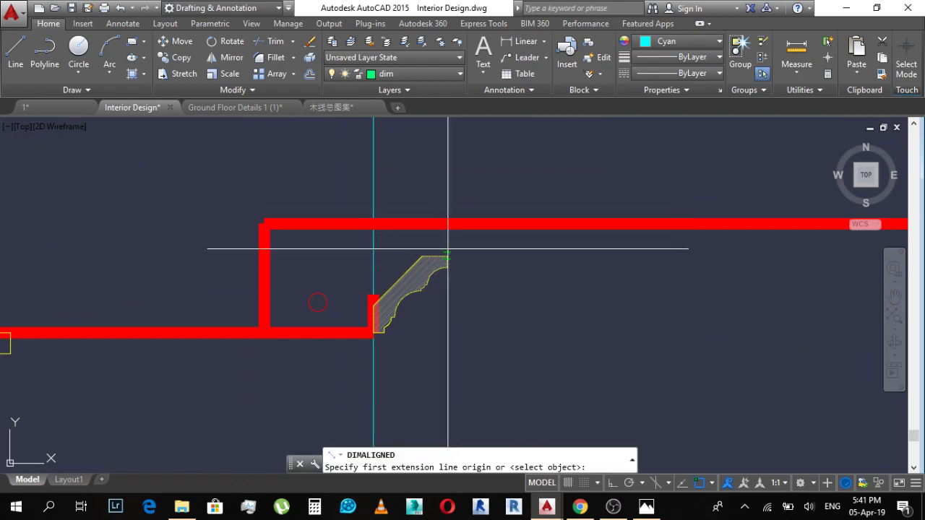
Step: Check the gap between the cornice top and the raised ceiling, and the recess height, using temporary aligned dimensions
click(447, 257)
click(450, 228)
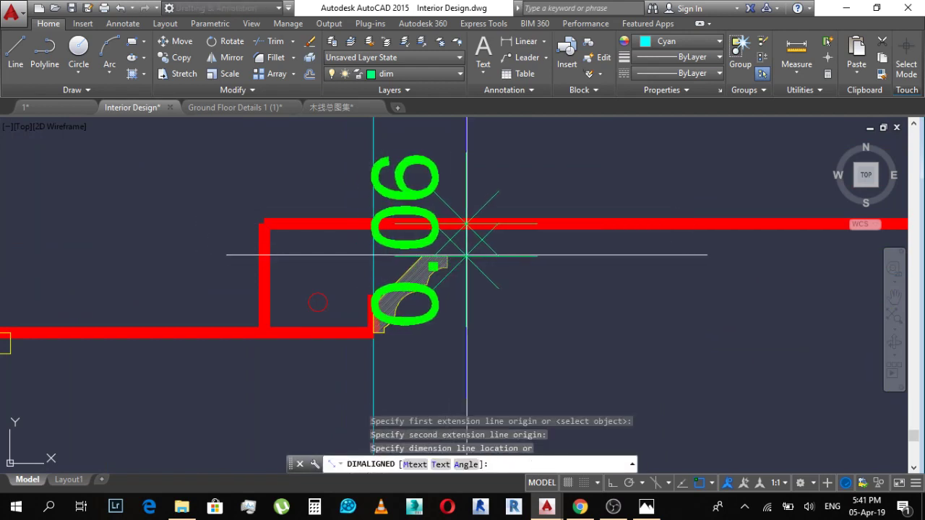
key(Escape)
key(Escape)
key(space)
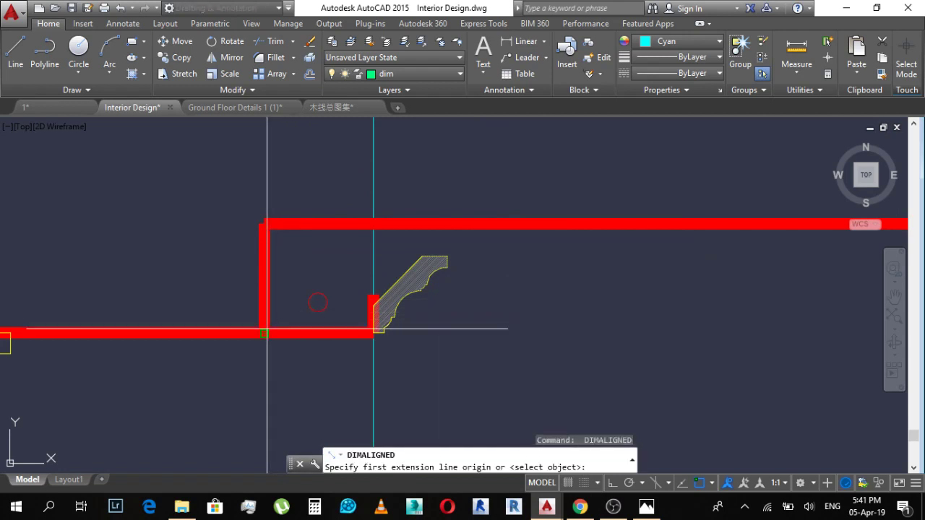
click(265, 333)
click(265, 225)
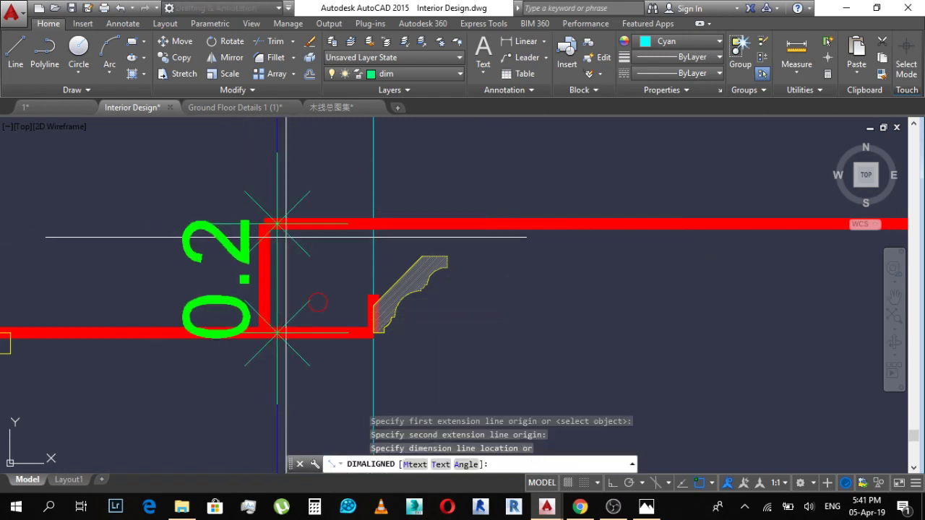
key(Escape)
key(Escape)
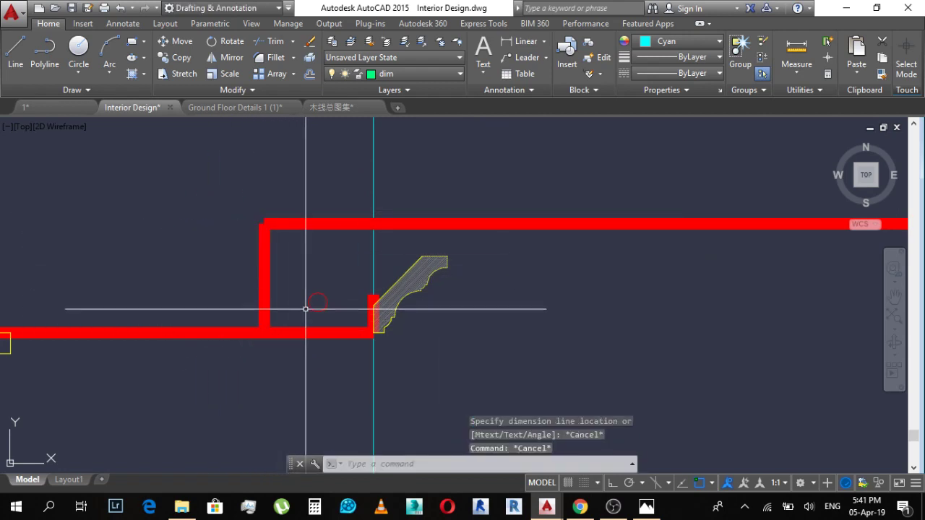
text(s)
key(Return)
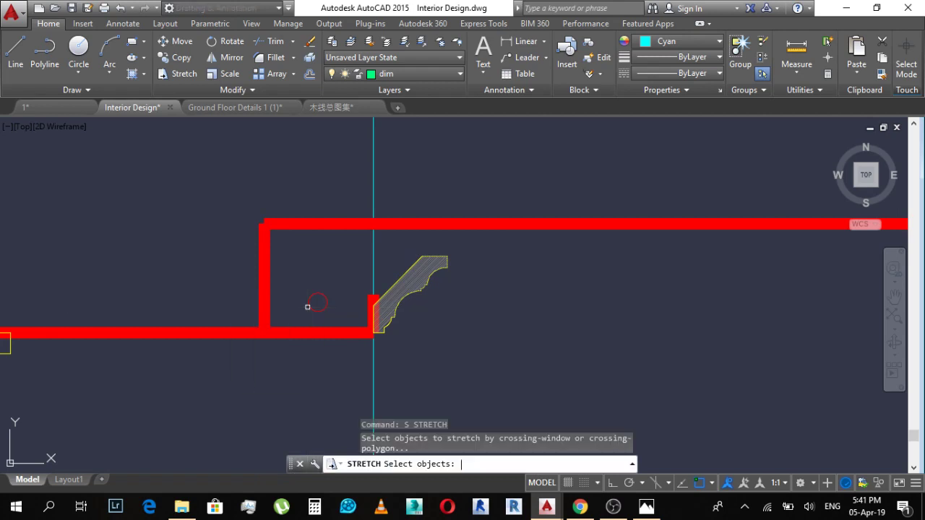
scroll(292, 263, down, 5)
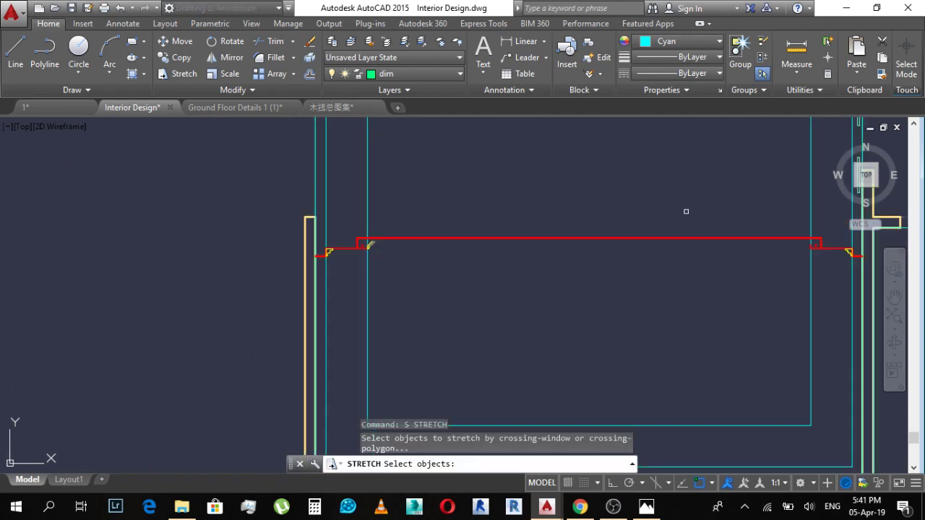
key(Escape)
key(Escape)
Step: Stretch the raised central ceiling section straight up by 0.1 with Ortho on
text(s)
key(Return)
scroll(824, 234, up, 2)
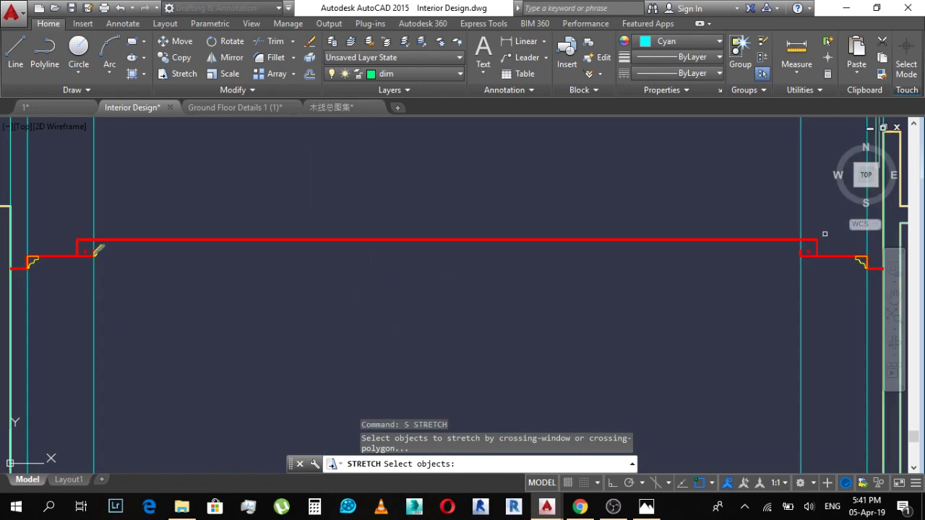
click(65, 243)
key(Return)
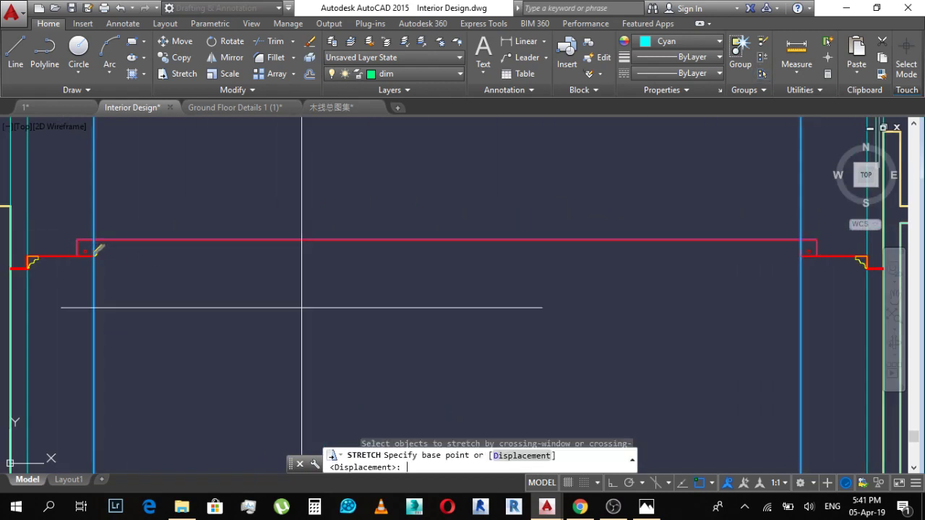
click(254, 341)
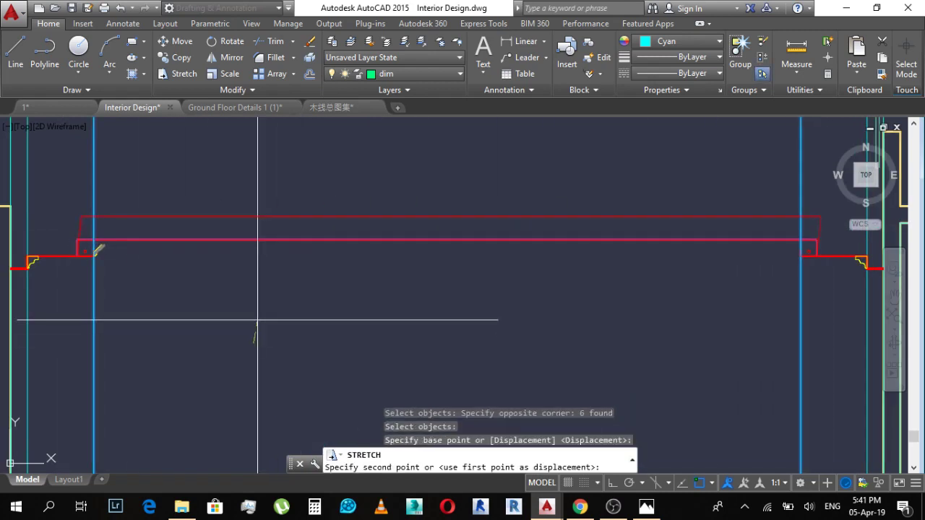
click(612, 482)
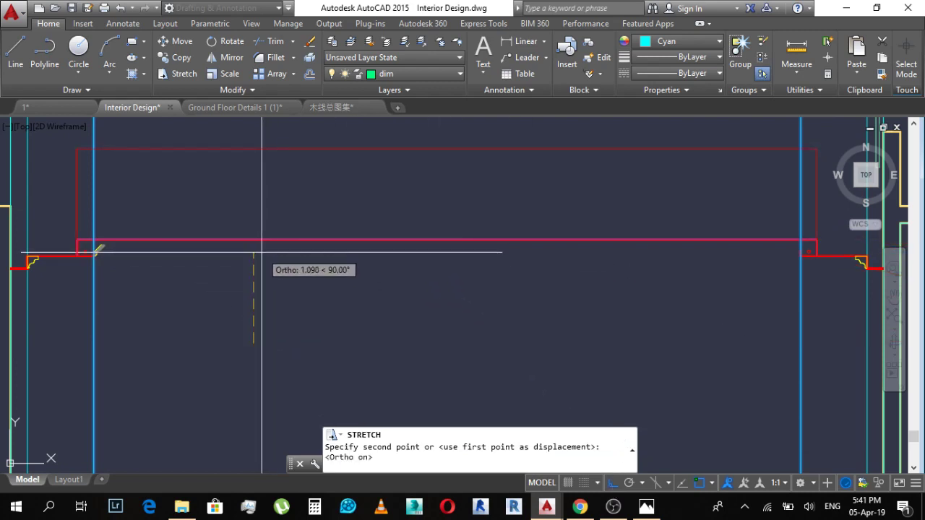
text(.1)
scroll(94, 256, up, 5)
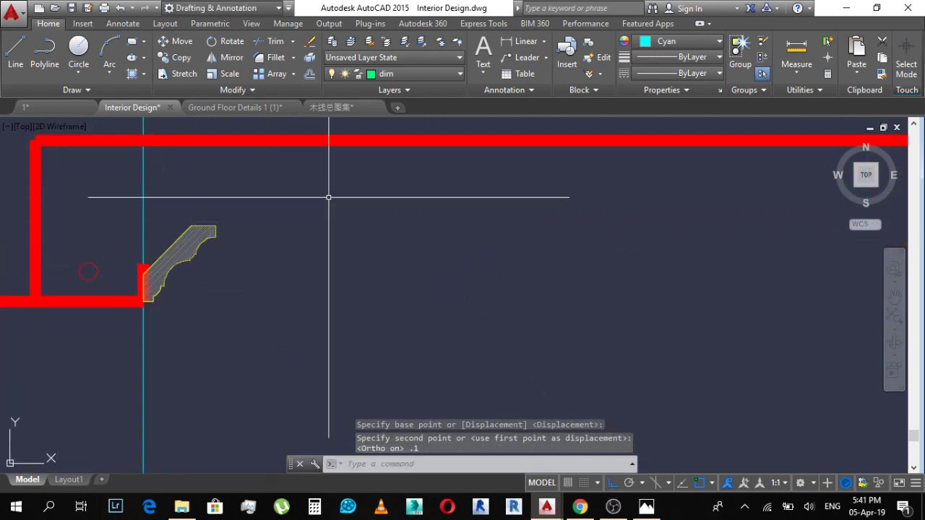
Step: Draw a vertical line upward inside the left recess from the centre of the small light circle
scroll(171, 252, up, 2)
middle_drag(171, 253, 389, 218)
scroll(382, 262, down, 5)
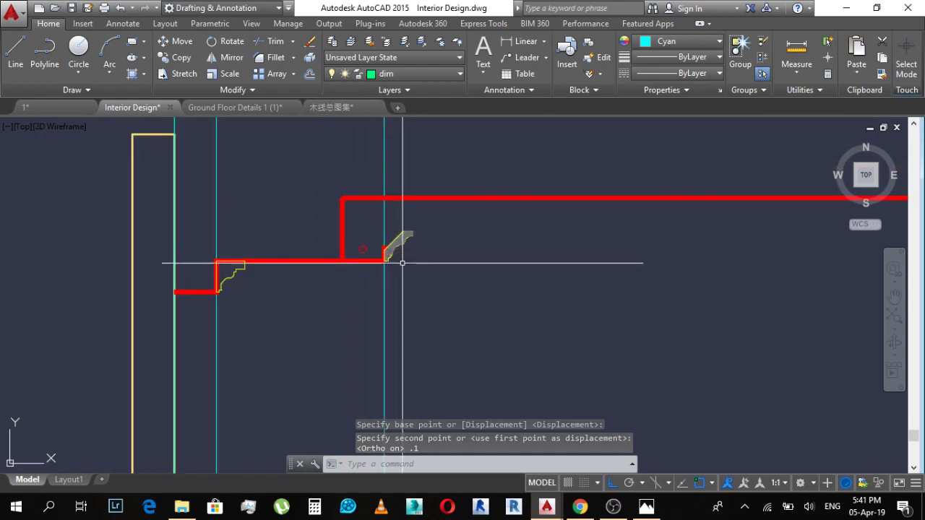
scroll(407, 250, up, 6)
scroll(261, 260, down, 3)
key(Escape)
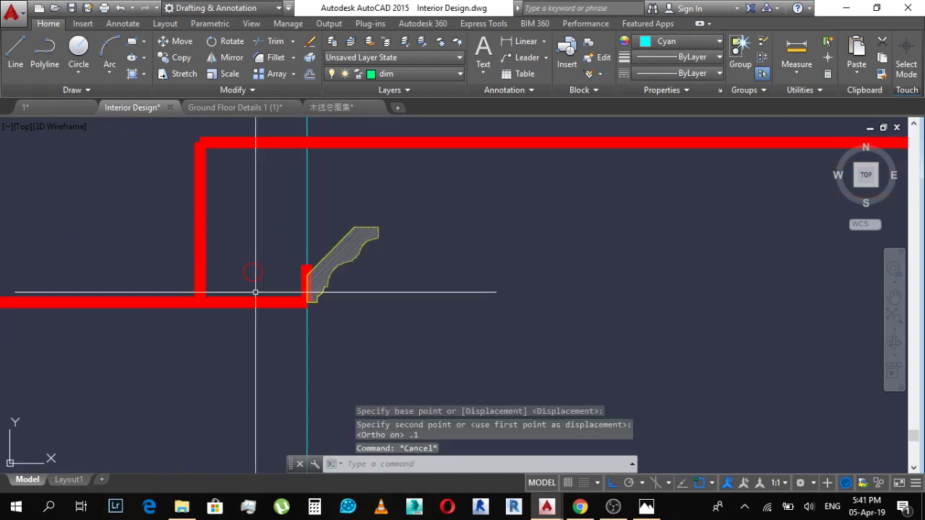
text(l)
key(Return)
click(252, 272)
click(252, 189)
key(Escape)
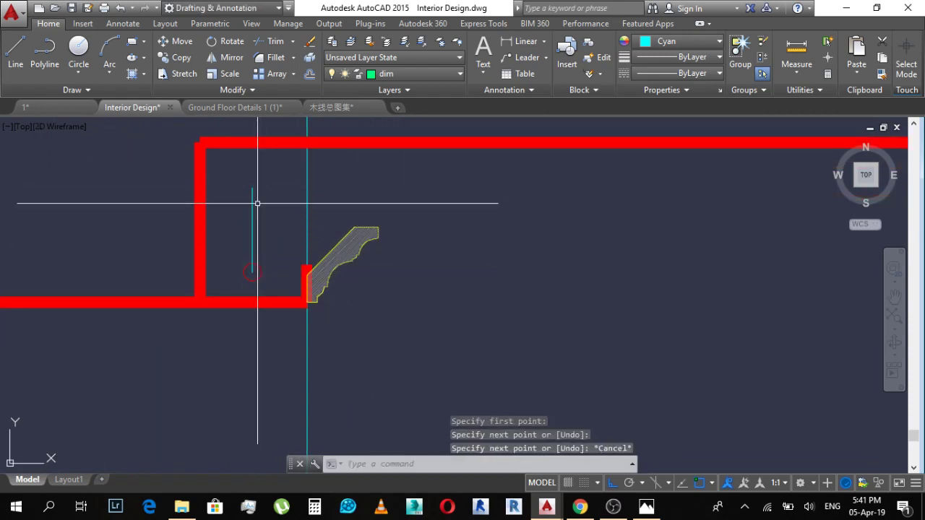
Step: Draw a steep oblique line from the light circle's centre to just past the vertical cyan line, with Ortho off
key(Return)
click(252, 272)
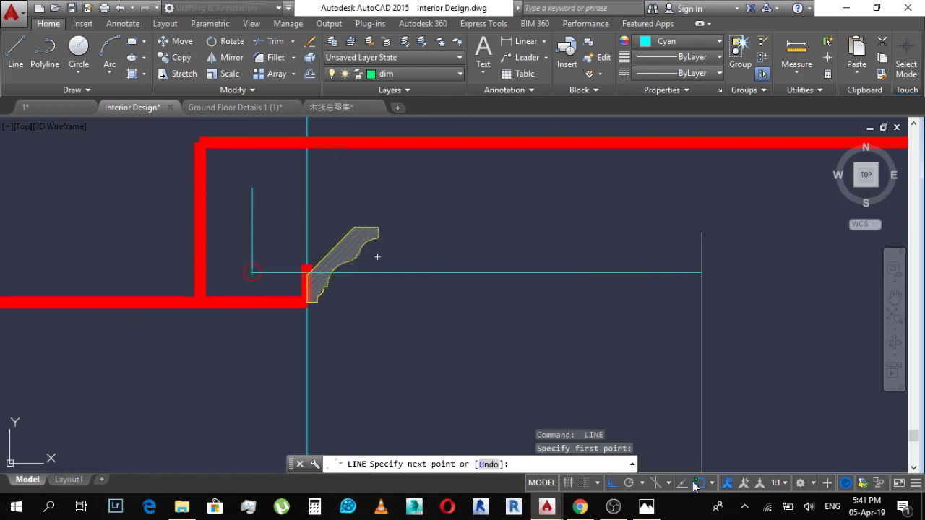
click(607, 484)
click(323, 175)
key(Escape)
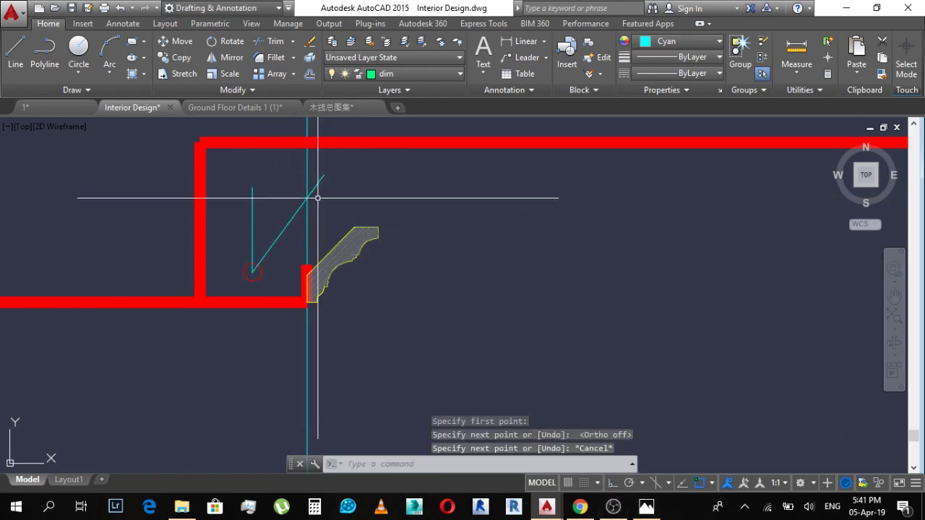
Step: Draw two shallower light-ray lines from the circle's centre to separate points on the raised ceiling line
key(Return)
click(253, 272)
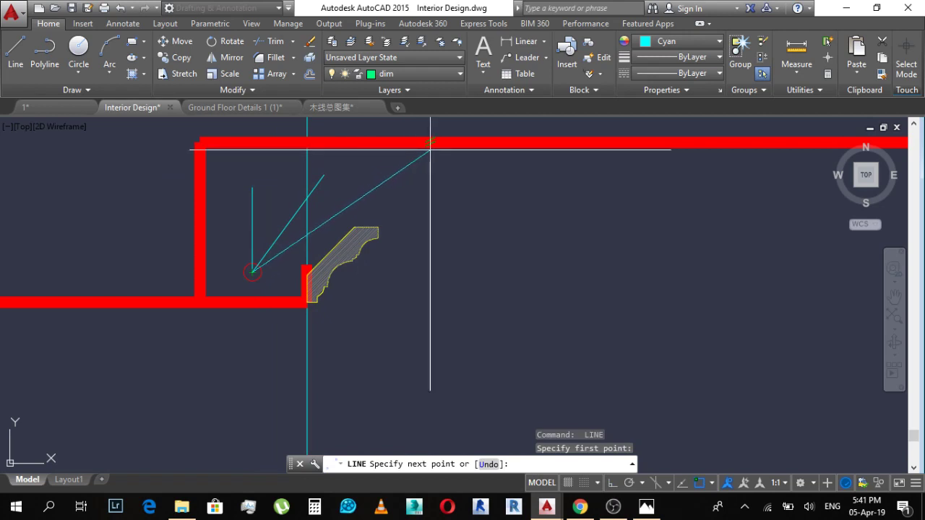
click(430, 143)
key(Escape)
key(Return)
click(252, 272)
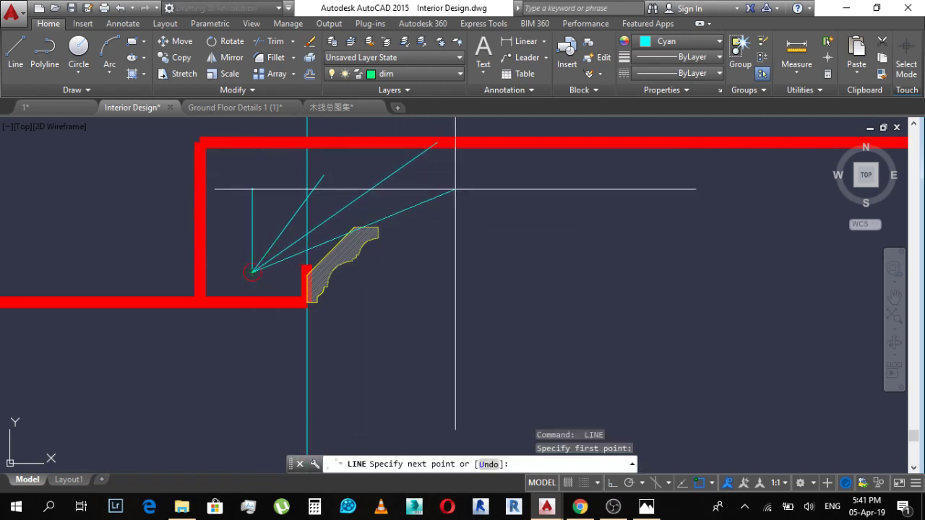
click(527, 142)
key(Escape)
Step: Erase the four light-ray lines radiating from the small circle
scroll(349, 146, down, 2)
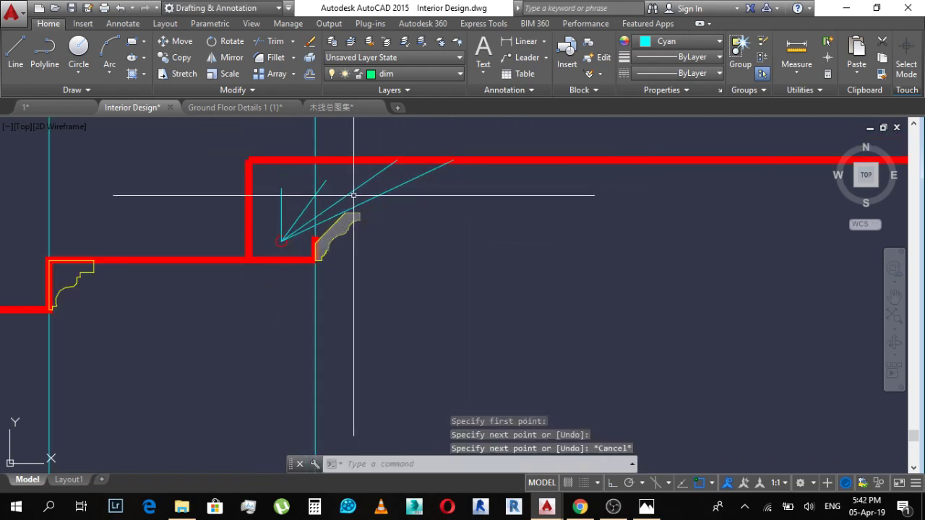
scroll(347, 202, up, 3)
scroll(340, 263, down, 3)
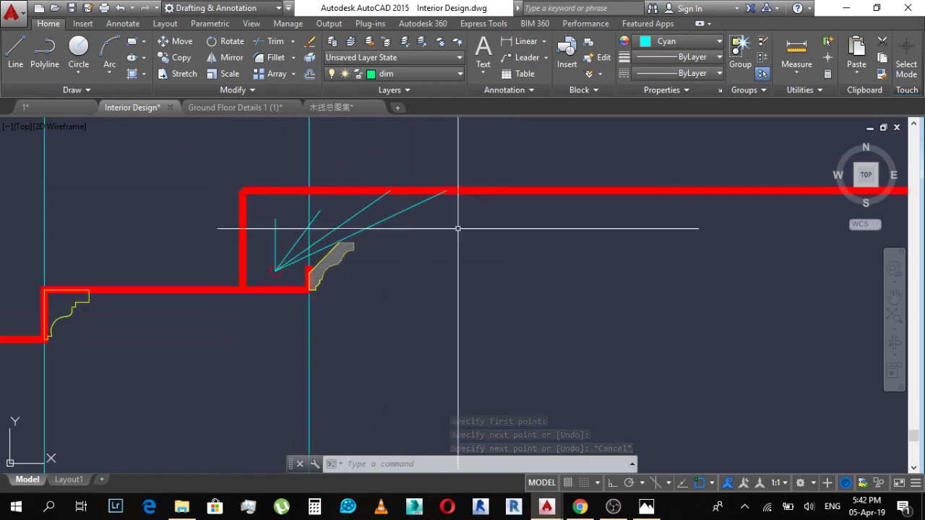
scroll(458, 228, up, 2)
click(413, 241)
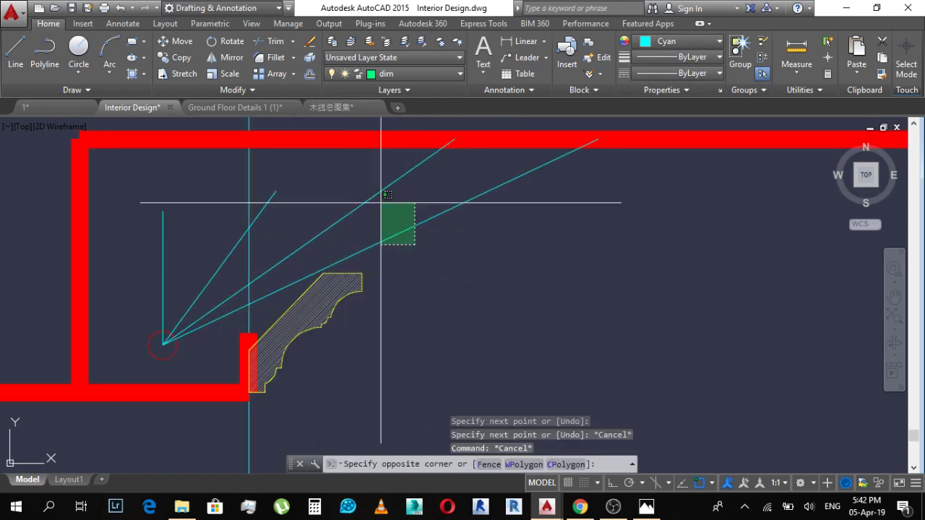
click(170, 278)
text(e)
key(Return)
scroll(347, 275, down, 2)
scroll(339, 285, up, 1)
key(Escape)
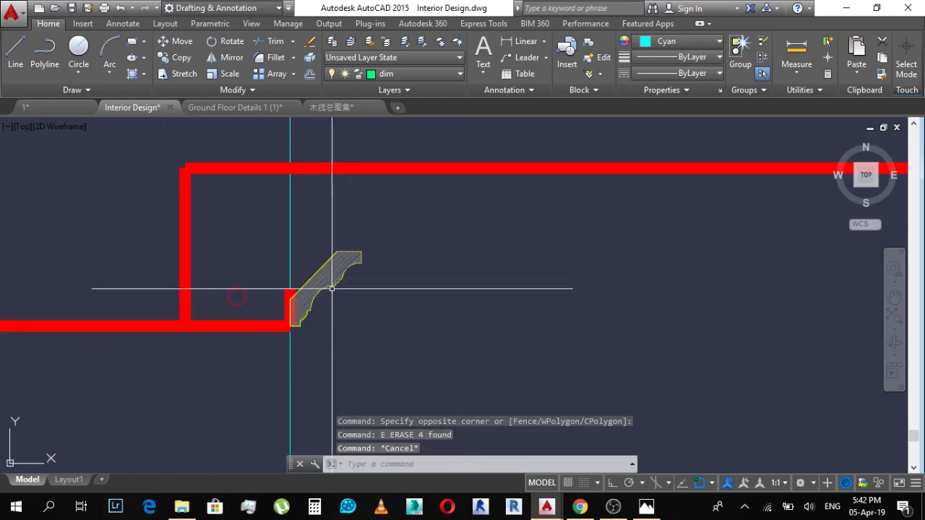
scroll(361, 253, down, 2)
scroll(289, 256, up, 2)
click(312, 268)
key(Escape)
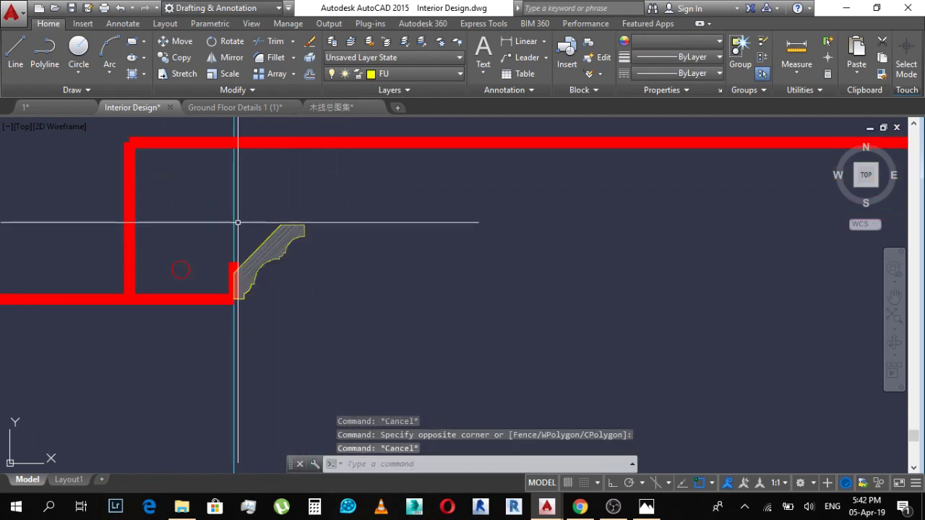
click(227, 213)
click(346, 308)
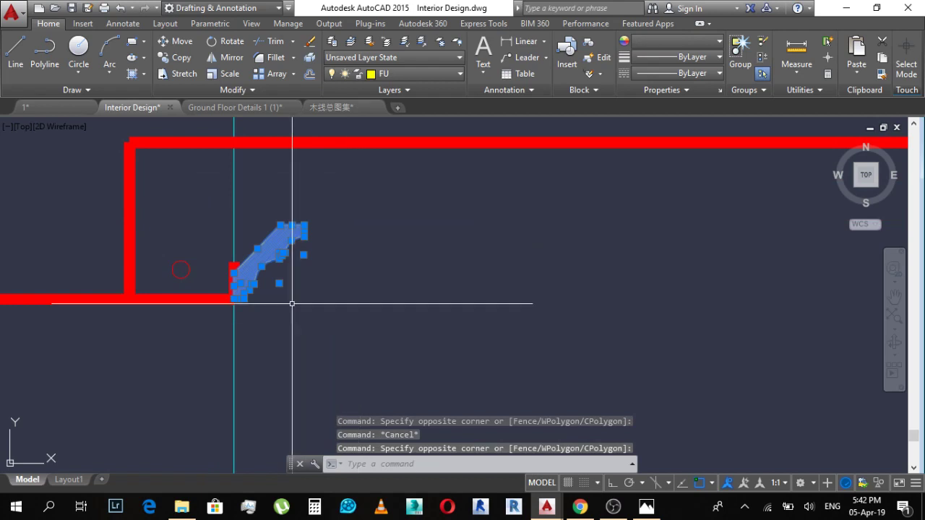
text(co)
key(Return)
click(241, 268)
scroll(340, 299, down, 2)
key(Escape)
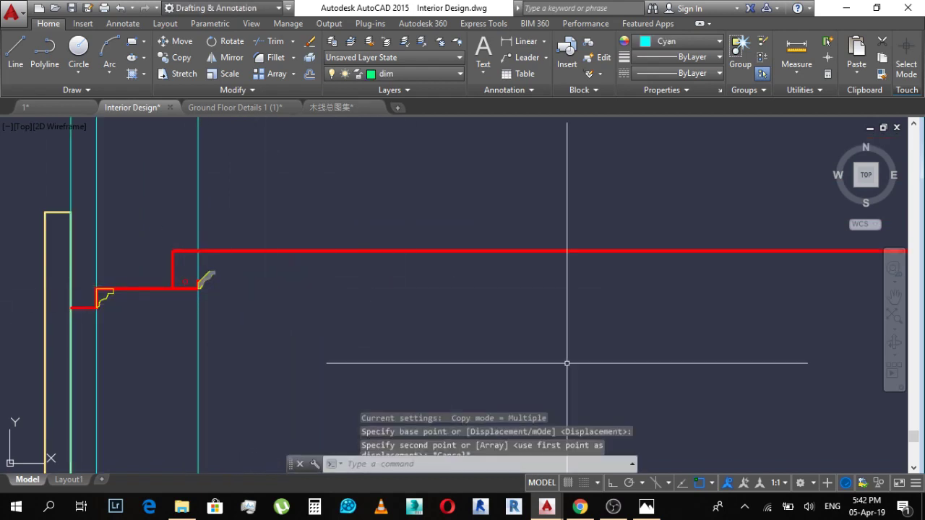
Step: Mirror the hatched left cornice profile across a vertical axis with Ortho on, keeping the original
key(F8)
scroll(246, 238, up, 8)
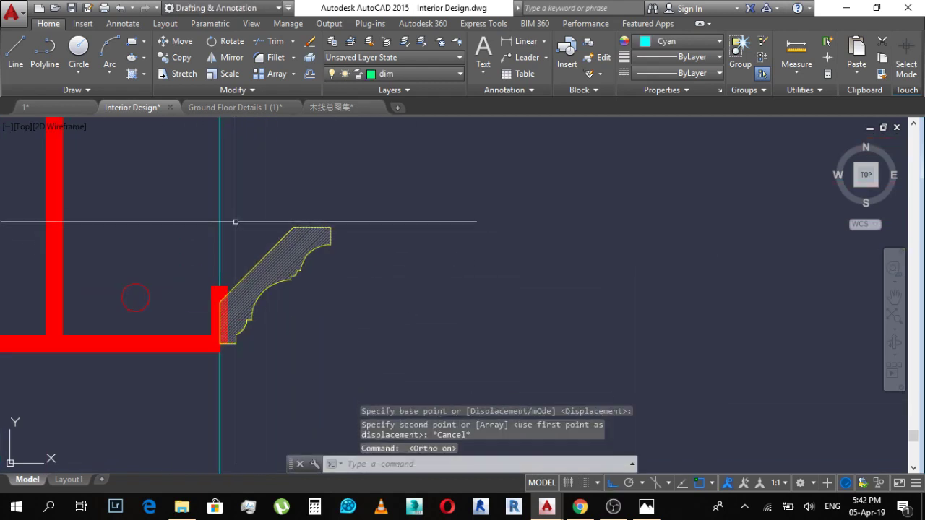
click(214, 197)
click(401, 357)
text(mi)
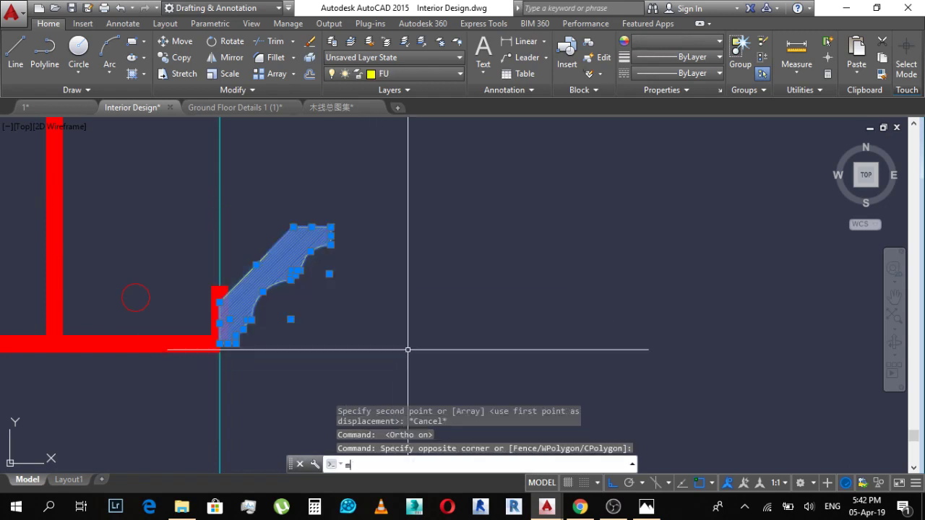
key(Return)
click(448, 318)
click(450, 195)
key(Return)
scroll(470, 195, down, 2)
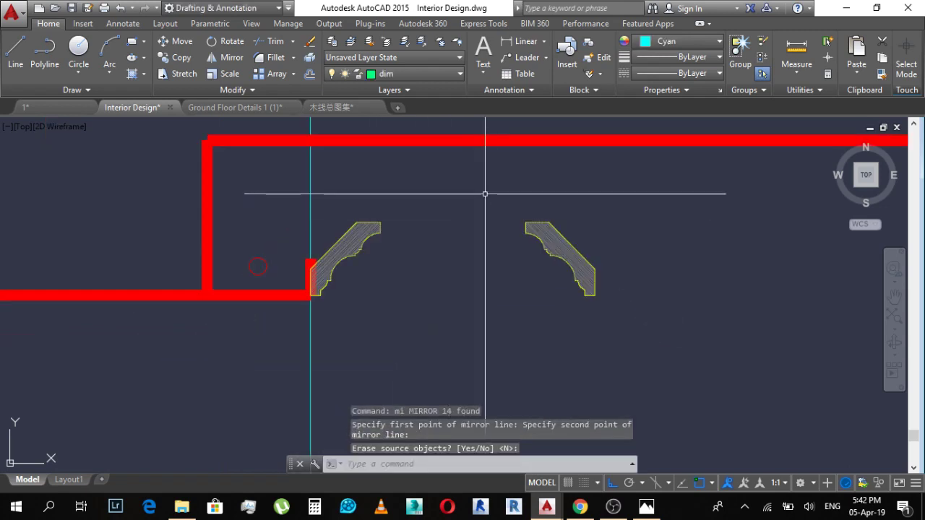
Step: Move the mirrored cornice horizontally to the opposite end of the ceiling, aligning its outer edge with the recess lip
click(482, 196)
click(695, 359)
text(m)
key(Return)
click(540, 261)
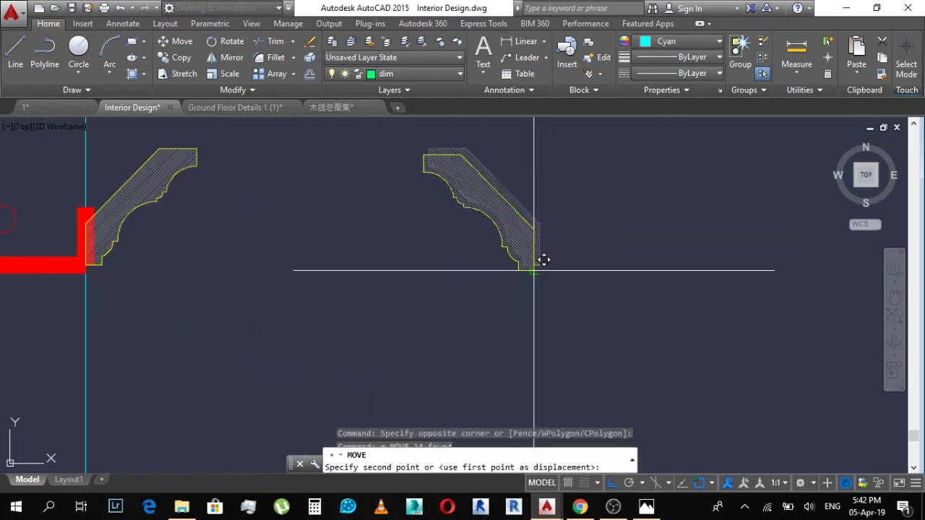
scroll(430, 303, down, 4)
scroll(664, 292, up, 5)
middle_drag(885, 319, 546, 257)
scroll(550, 258, up, 3)
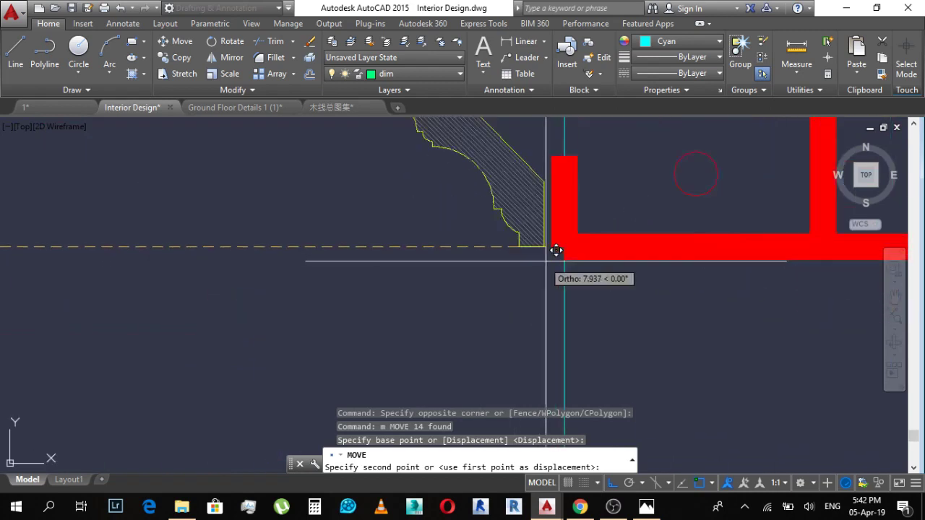
key(Escape)
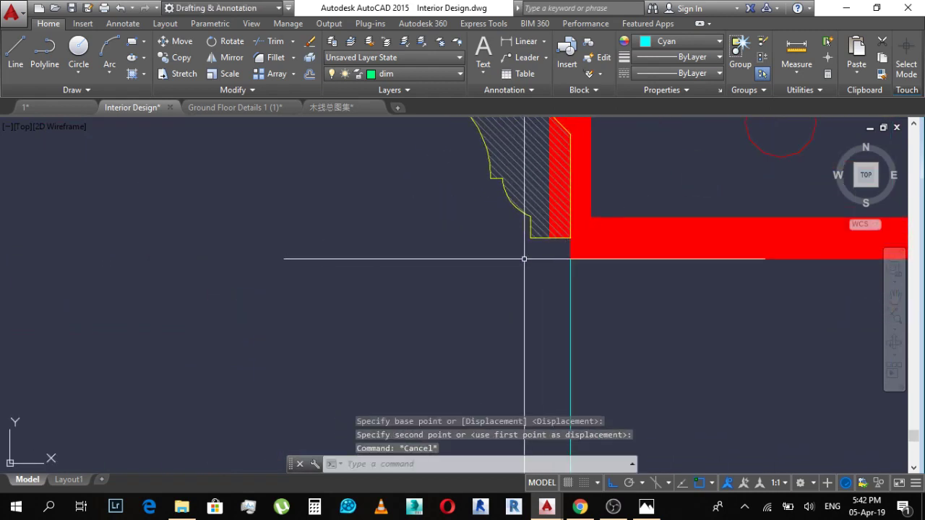
Step: Review the full ceiling section with both inner cornices, including a closer look at the left recess
scroll(510, 289, down, 5)
scroll(712, 279, down, 3)
scroll(713, 277, down, 4)
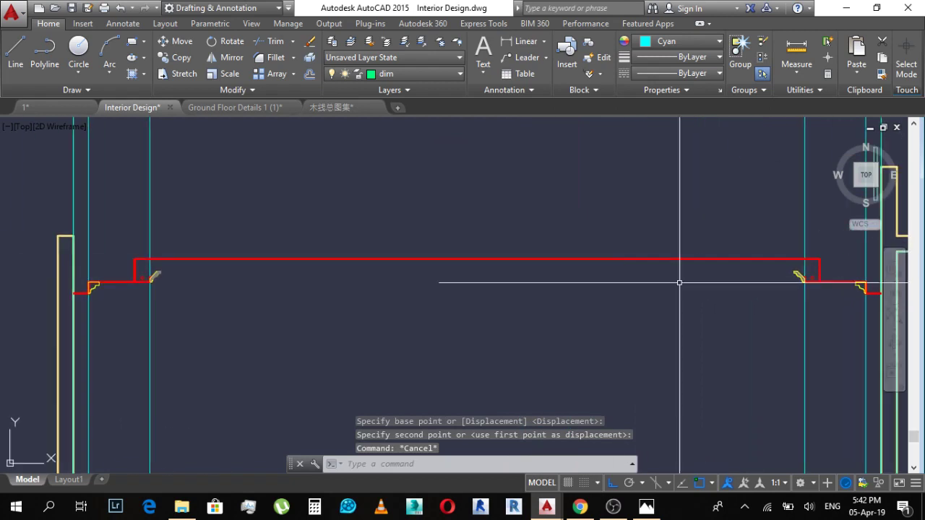
scroll(729, 265, up, 2)
scroll(739, 263, down, 2)
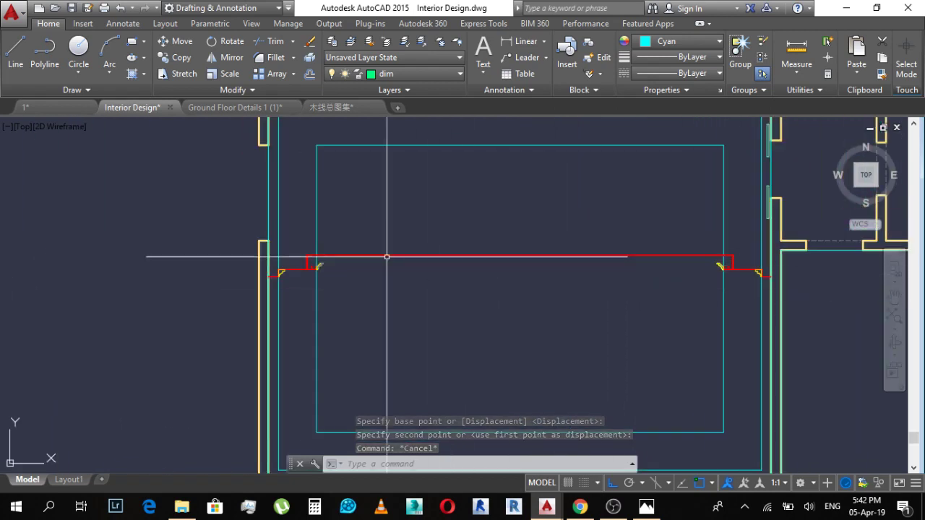
scroll(347, 263, up, 6)
scroll(463, 224, down, 2)
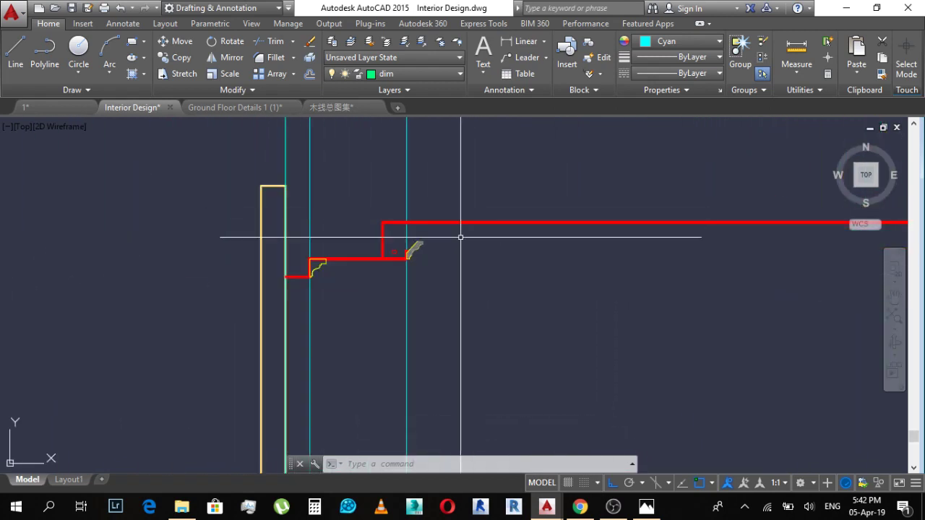
scroll(354, 278, up, 2)
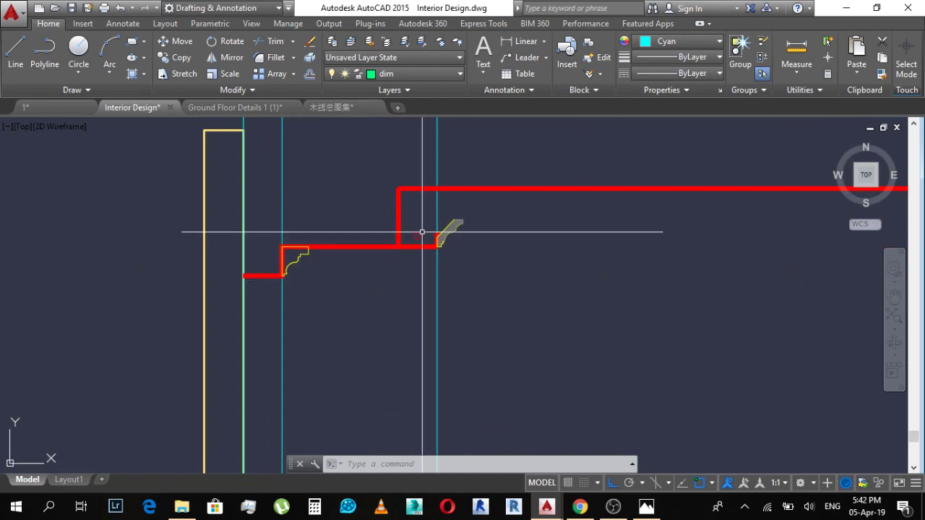
Step: Review the false-ceiling section at both ends, checking the recesses and cornices up close and against the whole room plan
scroll(552, 352, down, 2)
scroll(434, 295, up, 2)
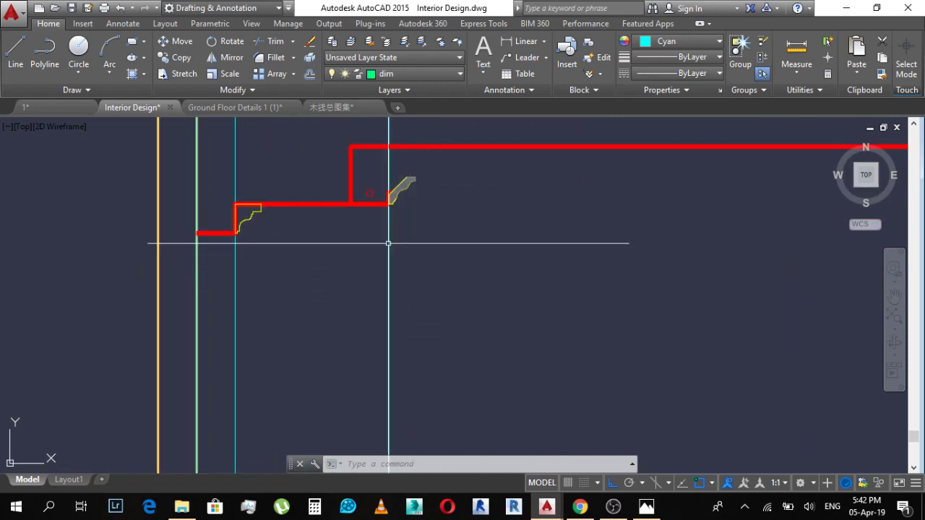
scroll(388, 246, down, 3)
scroll(640, 285, down, 2)
scroll(644, 253, up, 4)
scroll(594, 240, down, 1)
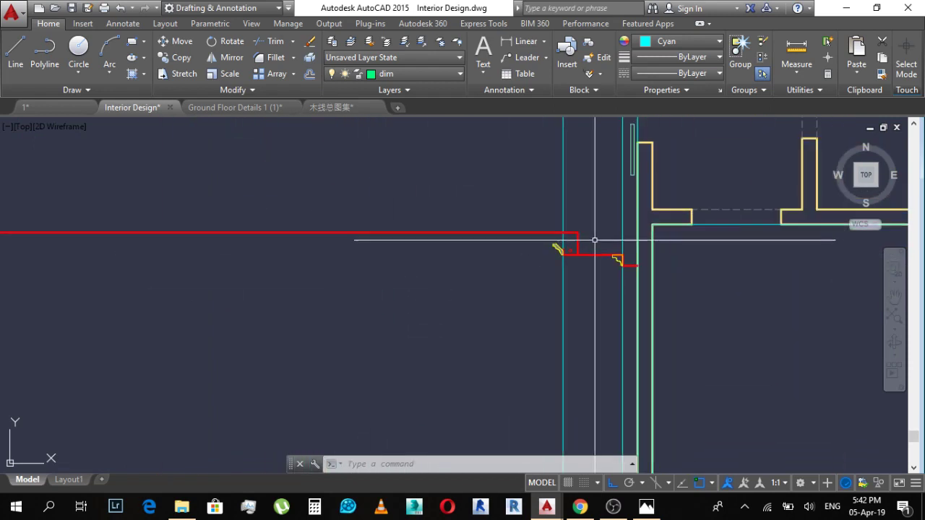
scroll(612, 253, up, 4)
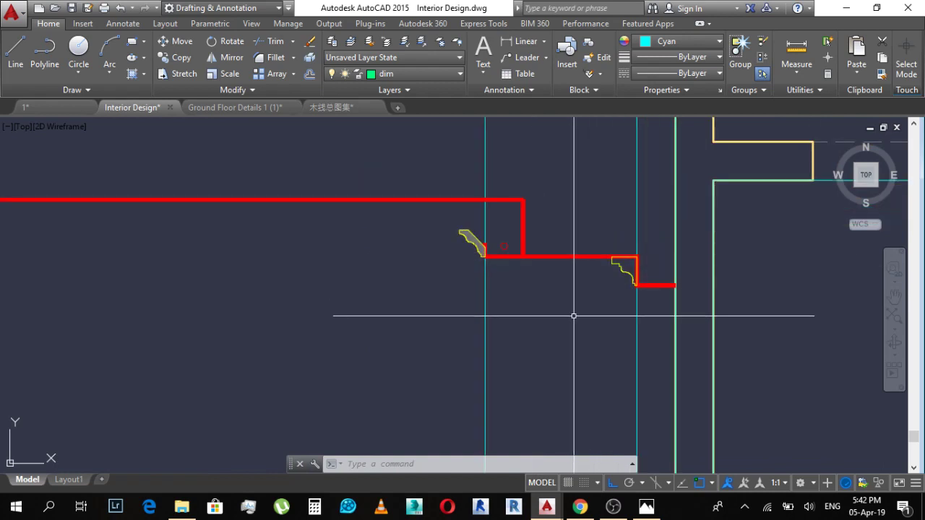
scroll(502, 276, up, 4)
scroll(508, 205, down, 8)
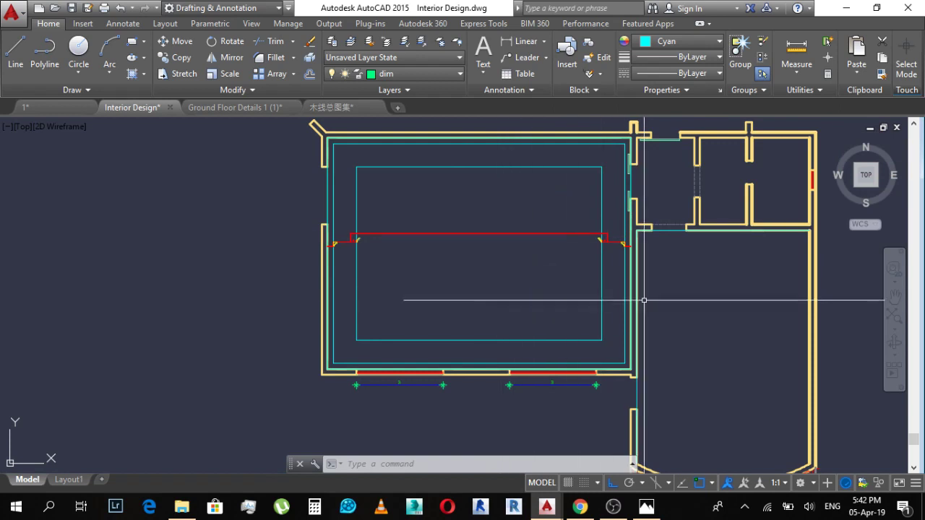
scroll(620, 220, up, 3)
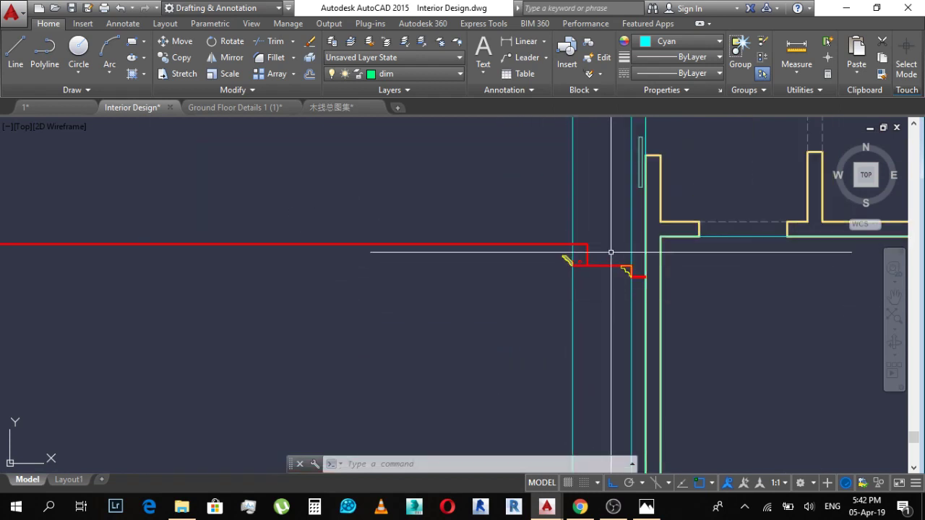
scroll(589, 286, down, 5)
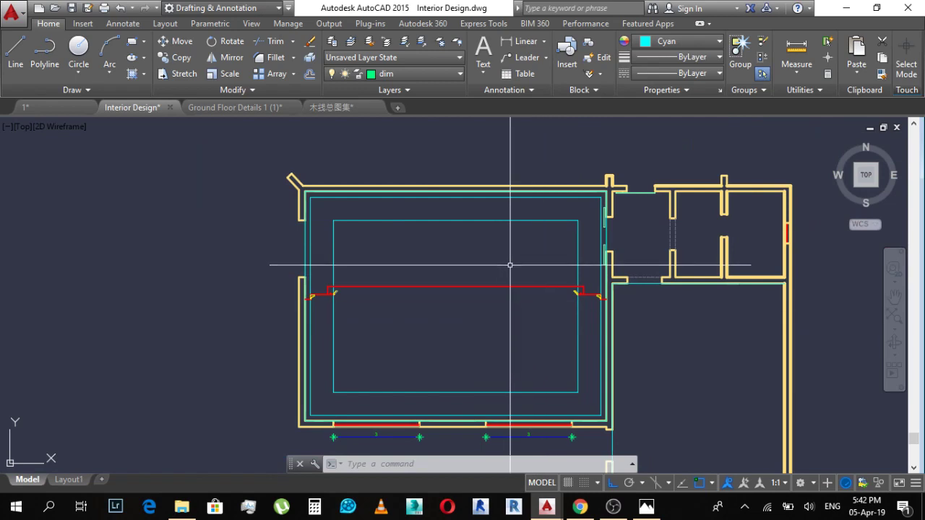
Step: Switch to the reference room photo in Photos and sketch a downward arrow from the ceiling, clearing the strokes again
click(646, 506)
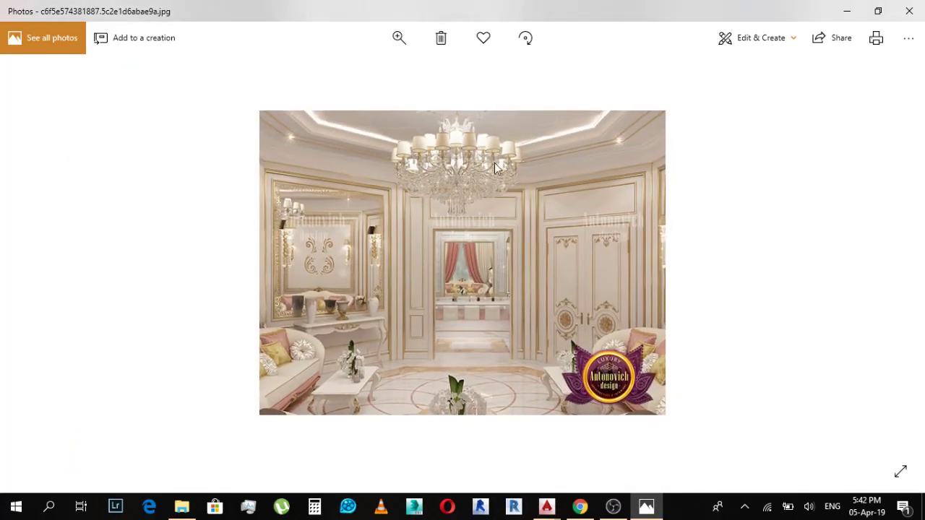
click(793, 37)
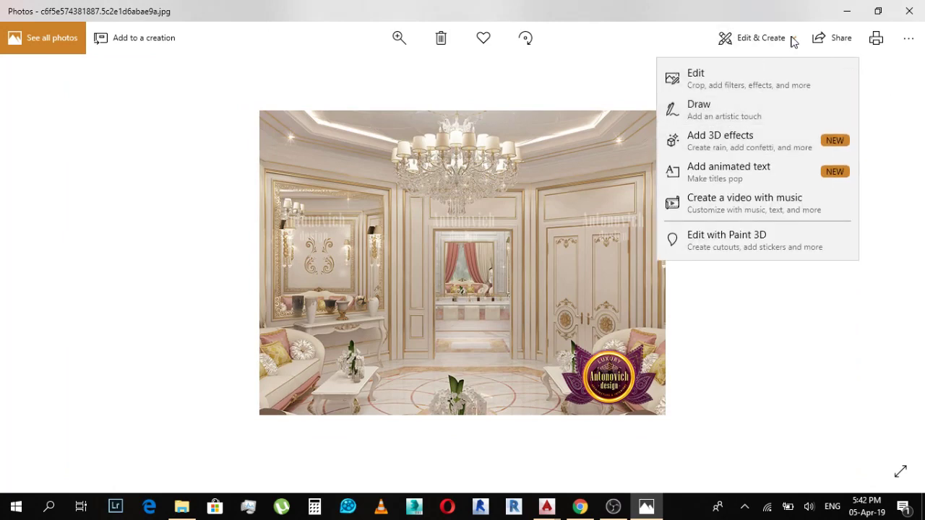
click(727, 105)
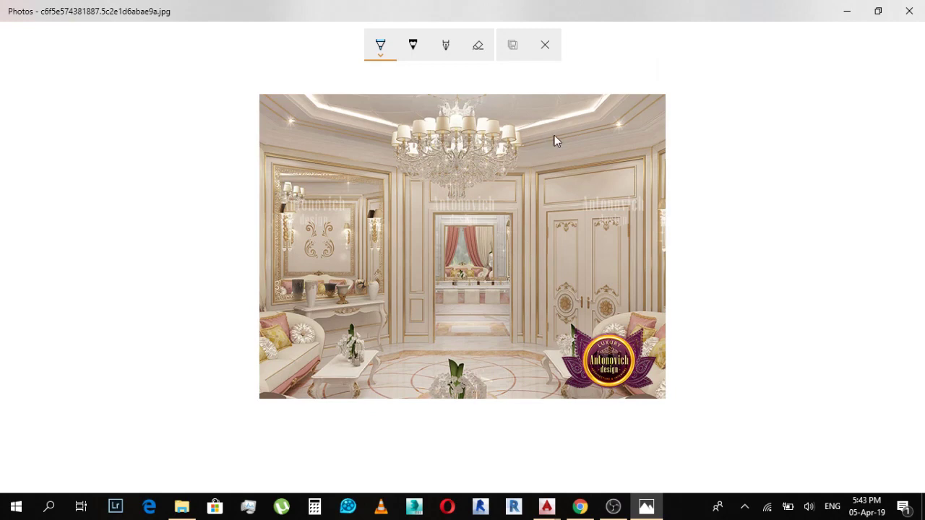
drag(532, 133, 532, 97)
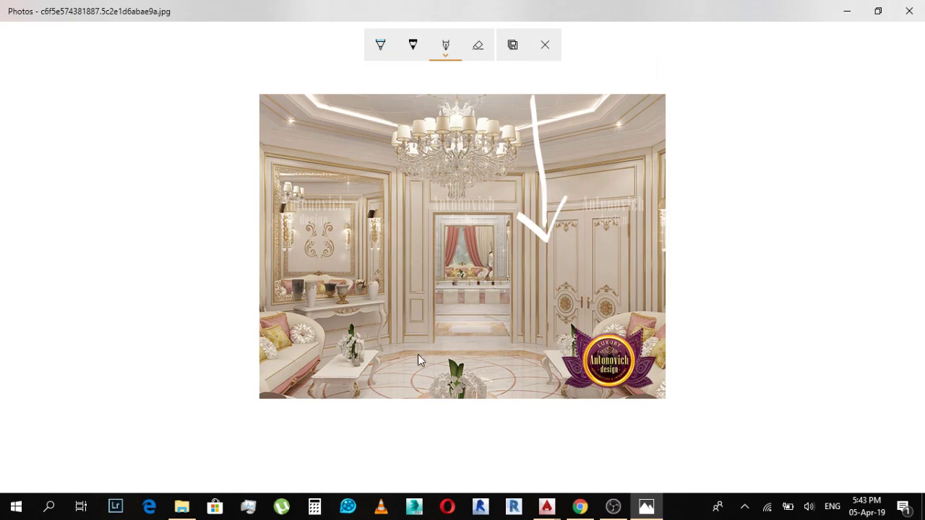
drag(418, 372, 452, 206)
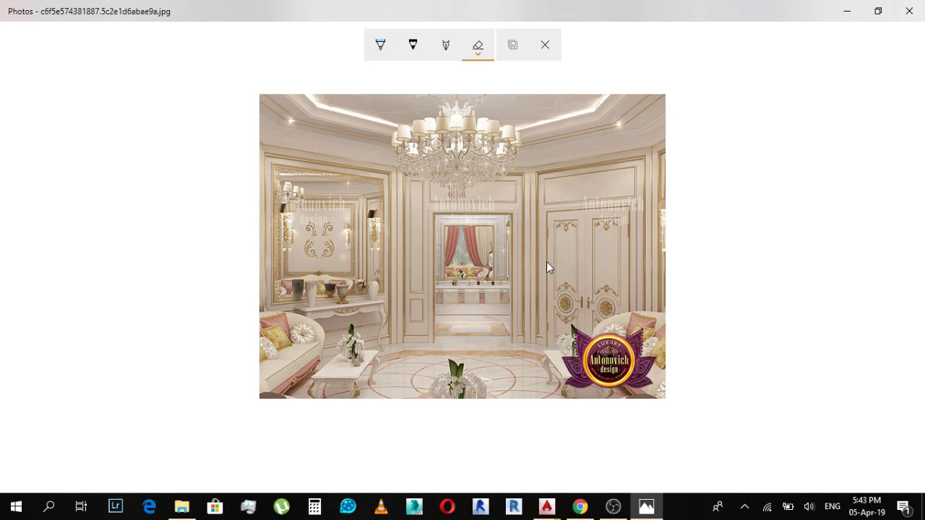
Step: Annotate the photo with light blue upward arrows to the chandelier and ceiling levels, and dots along the lower ceiling band
drag(435, 312, 434, 248)
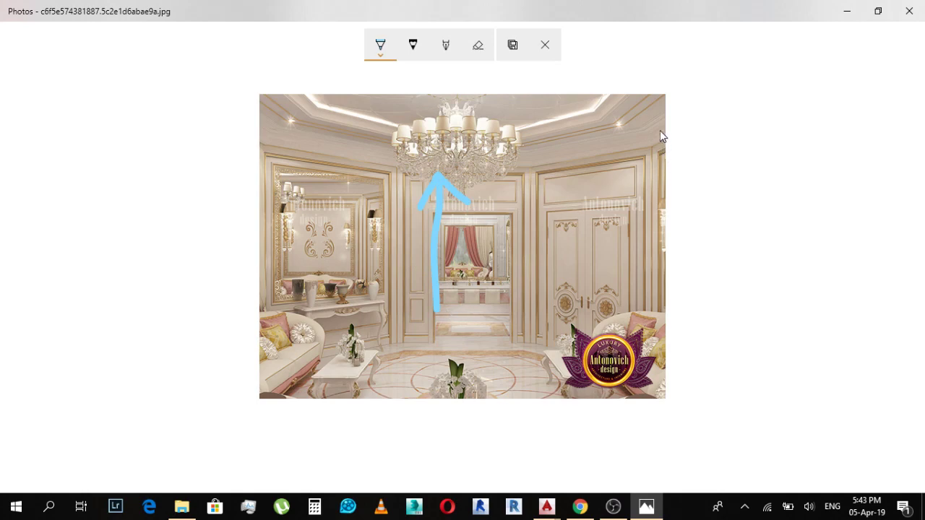
drag(648, 126, 649, 180)
drag(645, 132, 659, 130)
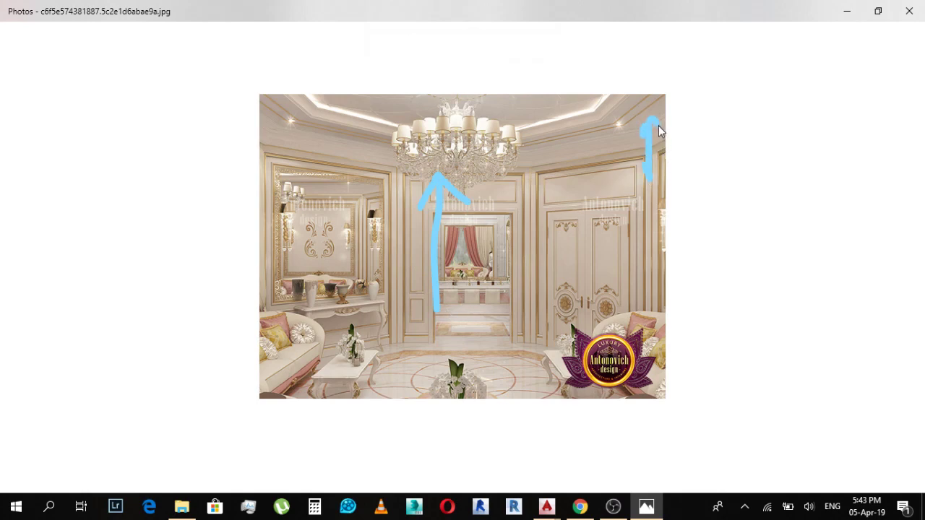
drag(603, 126, 607, 214)
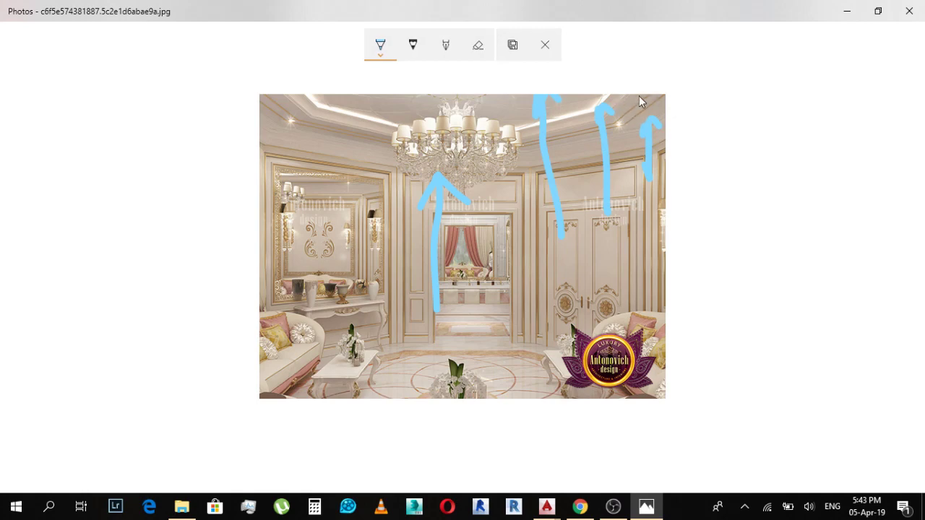
drag(639, 101, 630, 113)
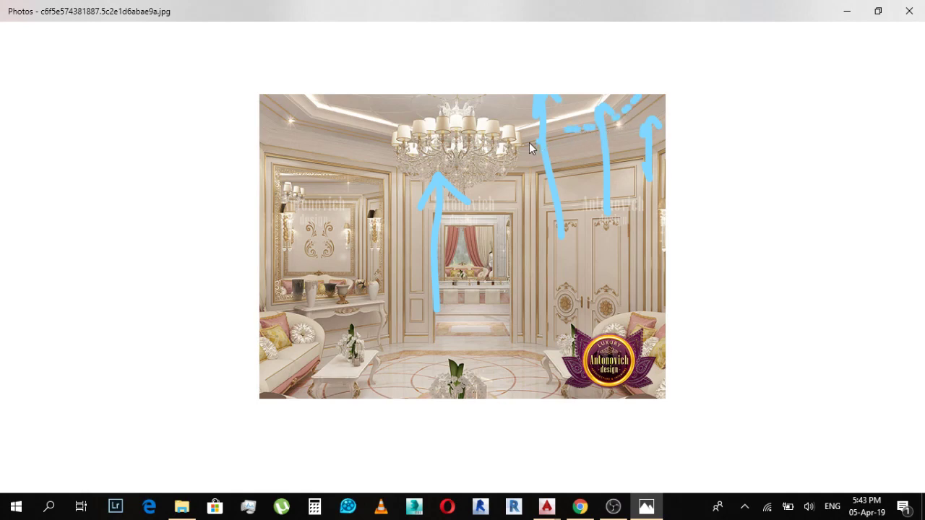
click(355, 138)
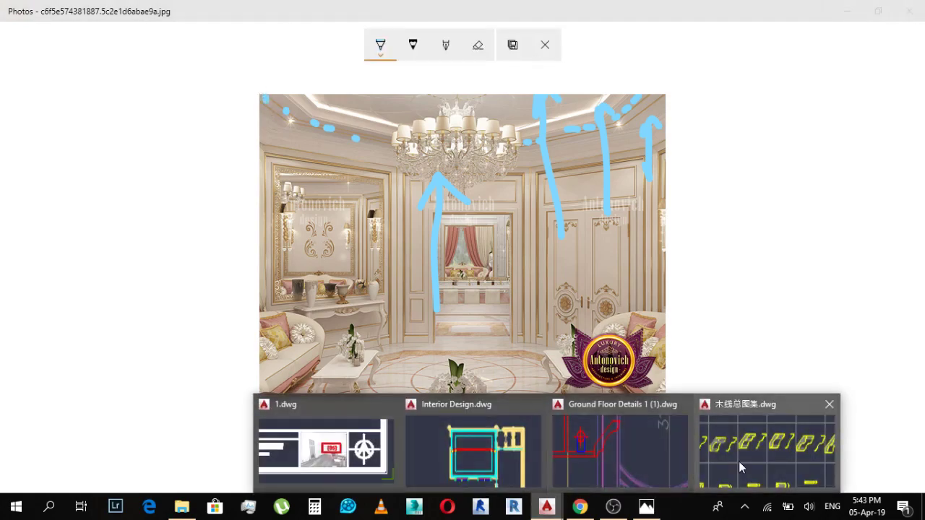
Step: Switch back to the Interior Design drawing in AutoCAD and bring the left ceiling recess into close view
key(alt+Tab)
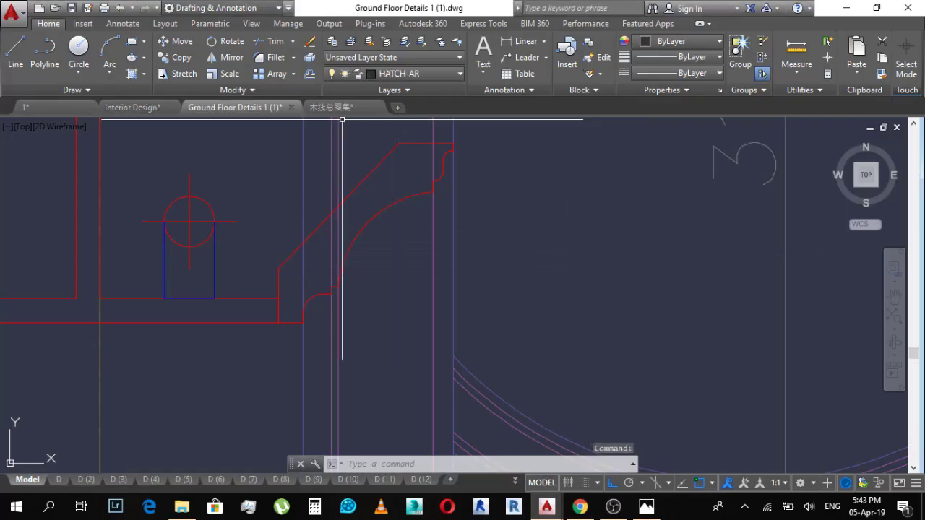
click(133, 107)
scroll(466, 268, up, 8)
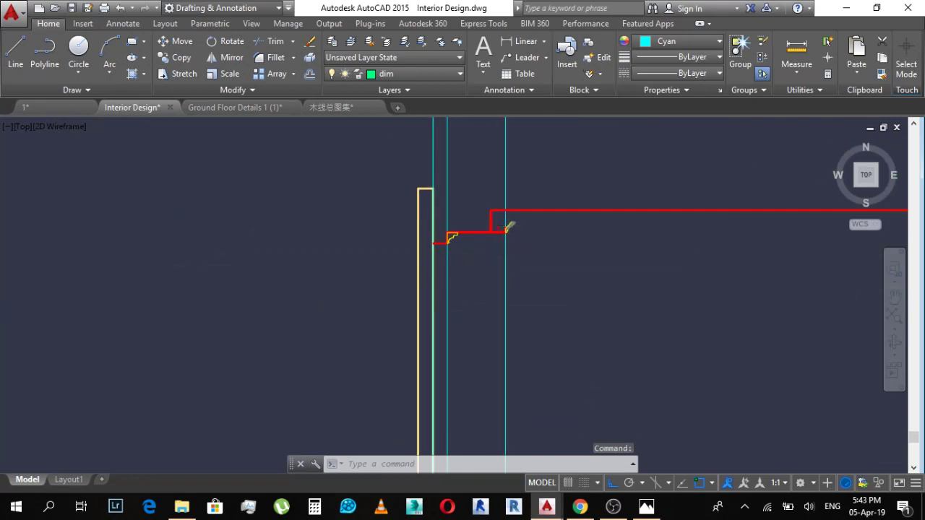
scroll(448, 238, down, 2)
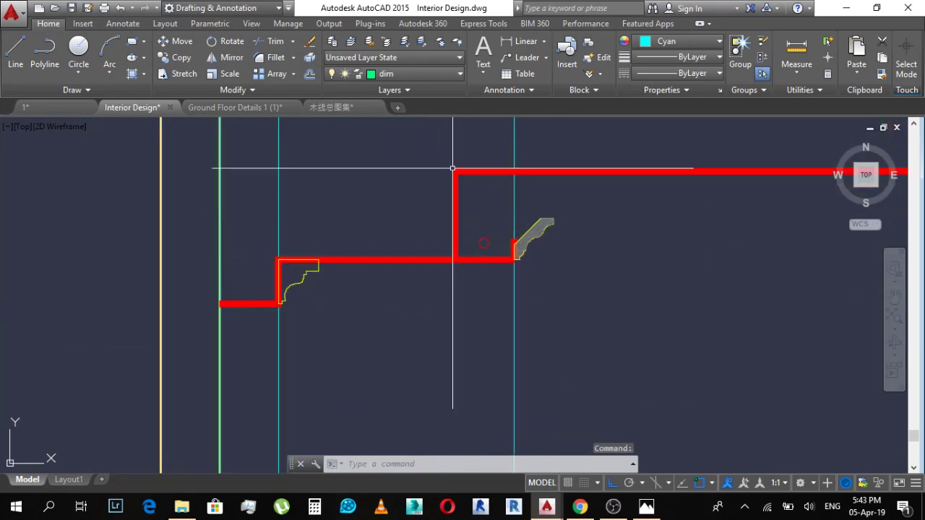
Step: Draw two overlapping horizontal lines from the small circle in the left recess toward the wall
text(l)
key(space)
click(484, 242)
click(358, 212)
key(space)
key(space)
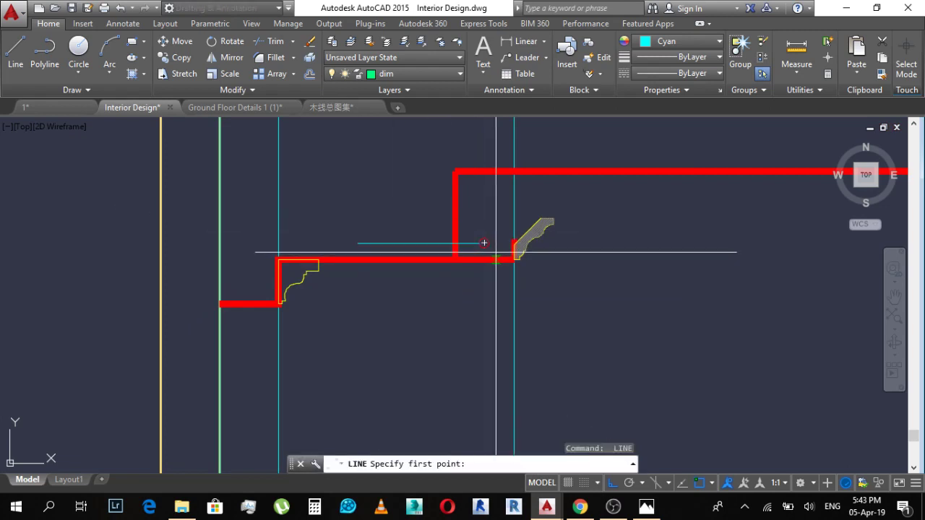
click(484, 243)
click(402, 177)
key(Escape)
Step: Draw four light rays from the small circle: three up to the raised ceiling line and one to the recess side wall
key(space)
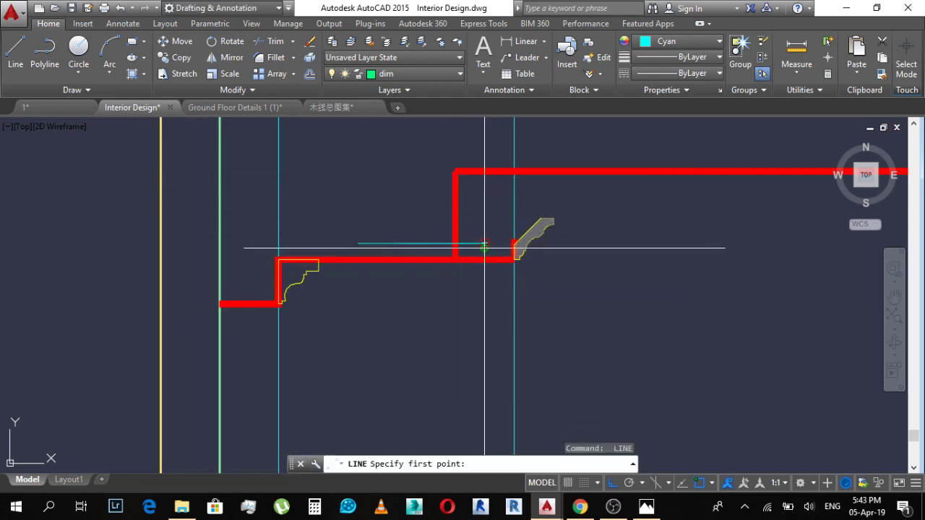
click(484, 246)
key(Escape)
key(space)
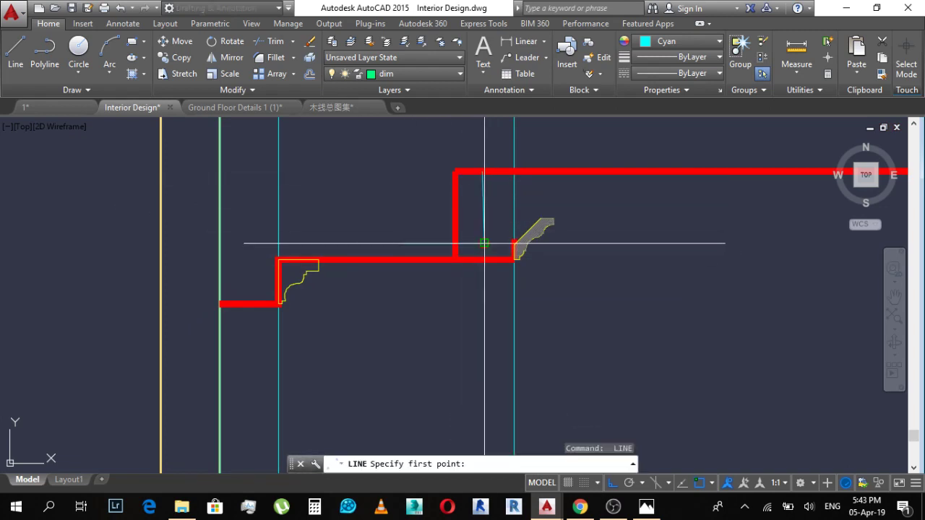
click(484, 243)
click(536, 172)
key(Escape)
key(space)
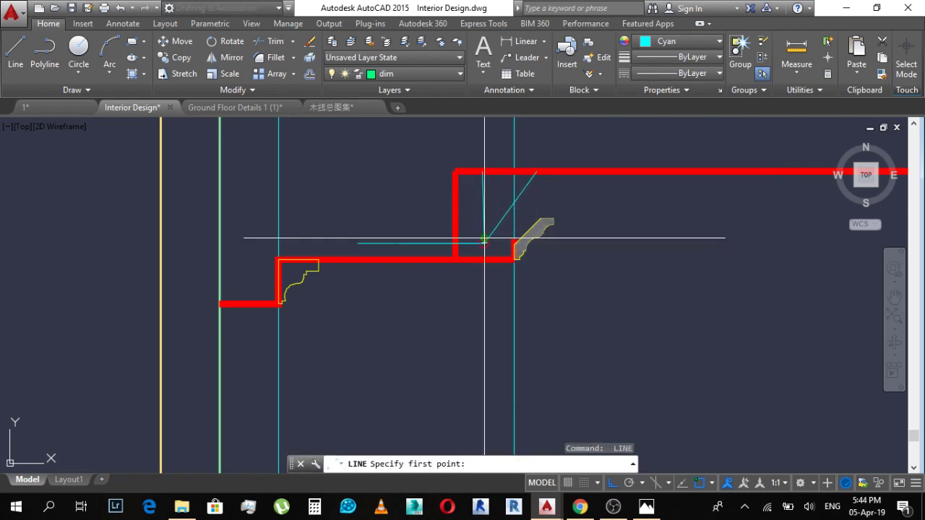
click(607, 172)
key(Escape)
key(Return)
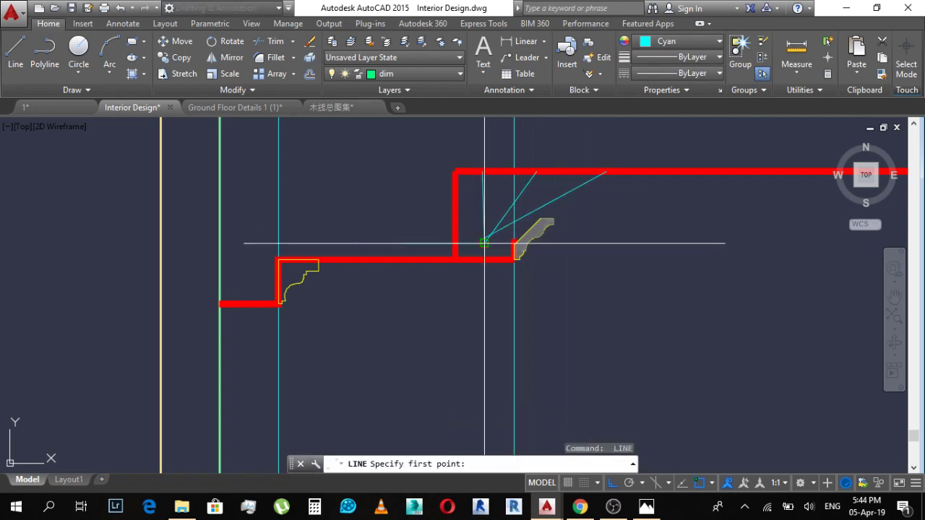
click(453, 195)
key(Escape)
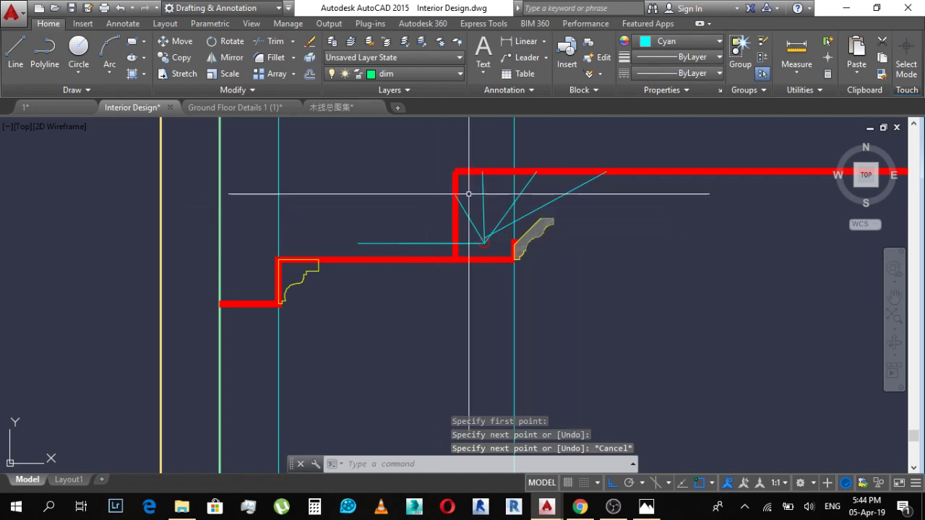
Step: Draw a long slanted ray from the circle through the recess side wall, and short lines across its middle
key(Return)
click(484, 243)
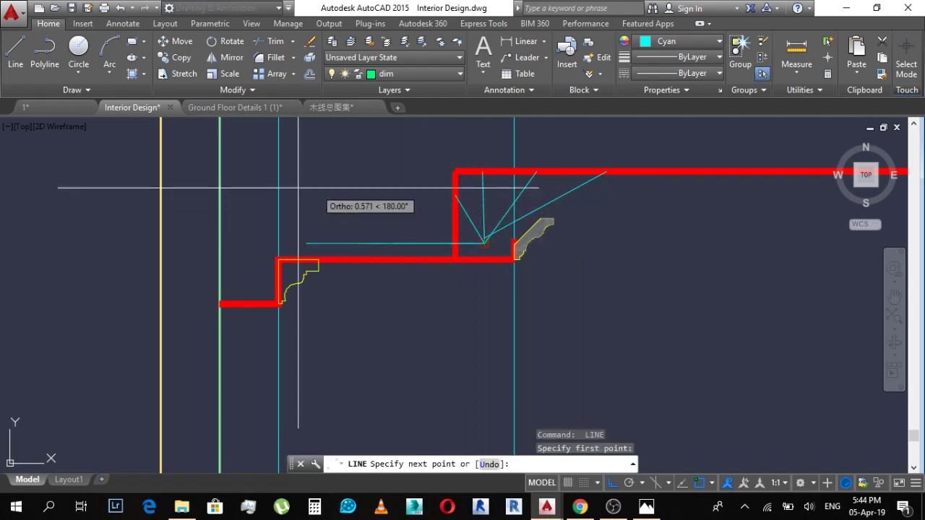
click(278, 166)
key(Escape)
text(l)
key(Return)
click(382, 176)
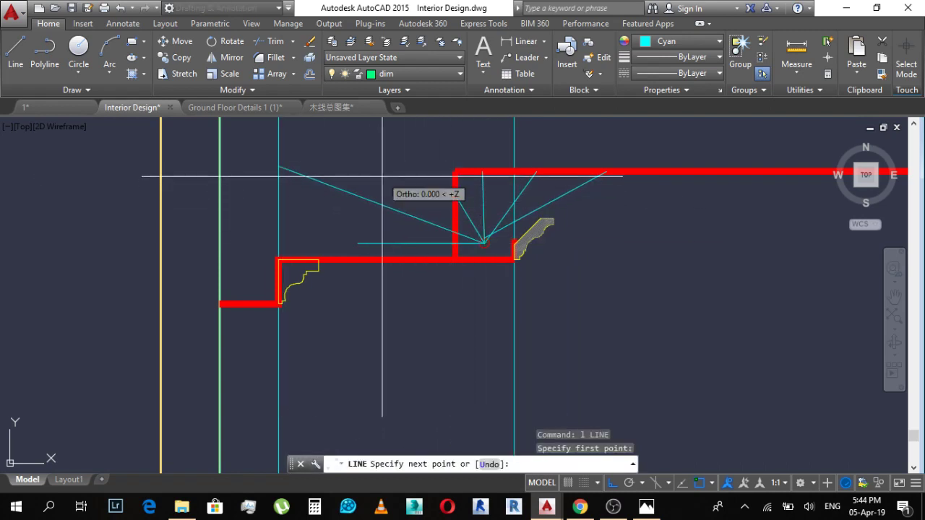
click(383, 219)
key(Return)
click(362, 182)
key(Escape)
text(l)
key(Return)
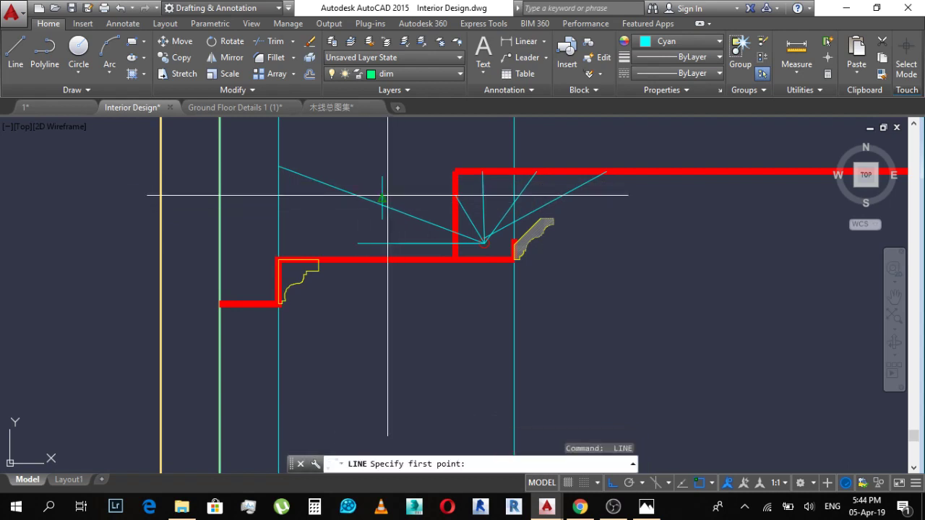
key(Escape)
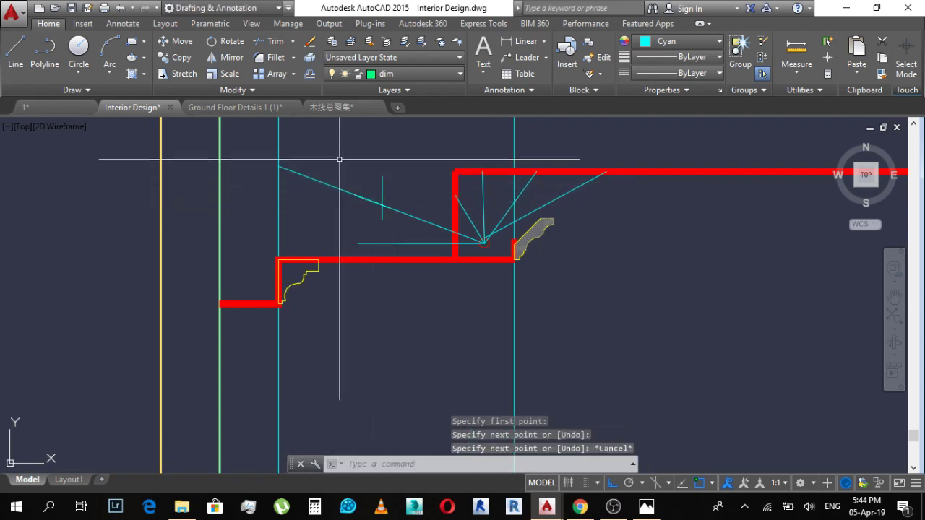
Step: Erase the long slanted ray, the short lines across it and the two horizontal lines outside the recess
click(339, 159)
click(402, 224)
text(e)
key(Return)
click(402, 216)
click(393, 207)
key(e)
key(Return)
click(405, 257)
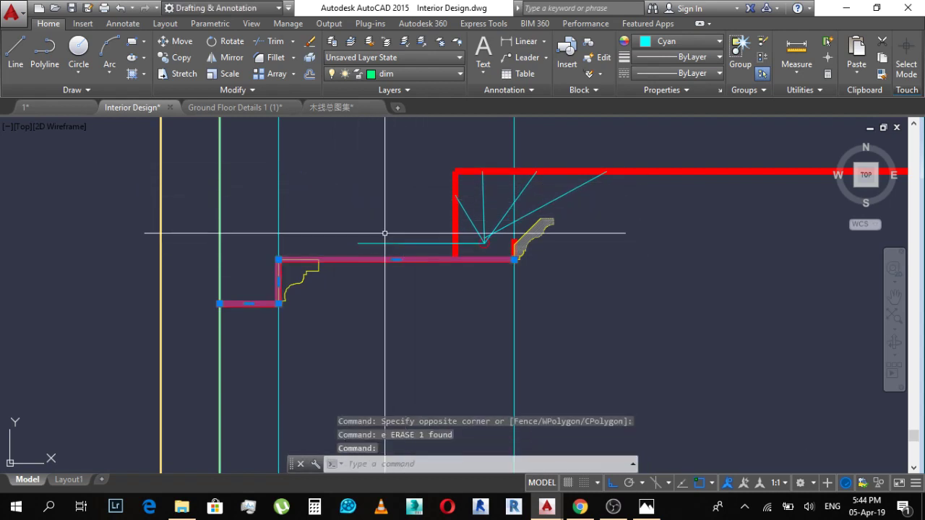
click(384, 232)
text(e)
key(Return)
key(Escape)
key(Escape)
click(422, 252)
click(402, 229)
text(e)
key(Return)
key(Escape)
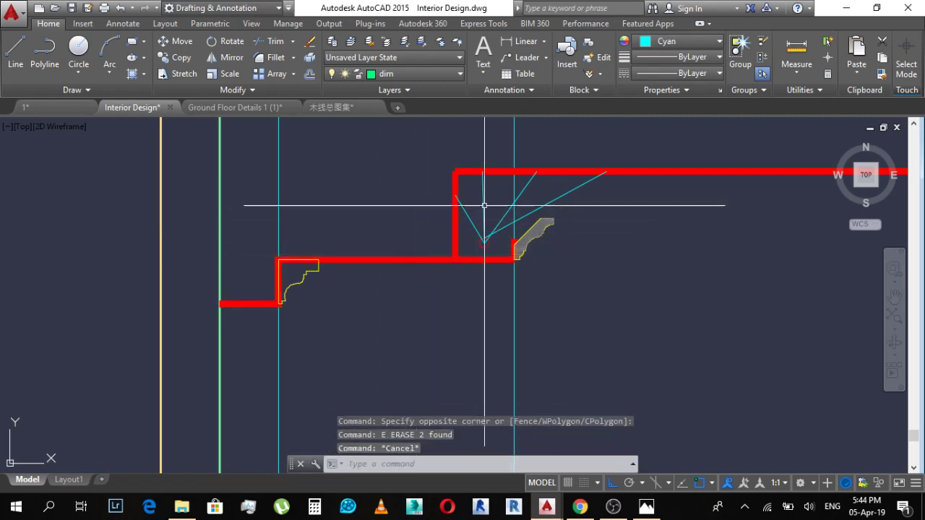
Step: Erase the four remaining light rays radiating from the small circle in the left recess
scroll(506, 274, down, 5)
scroll(559, 175, up, 3)
scroll(468, 185, up, 10)
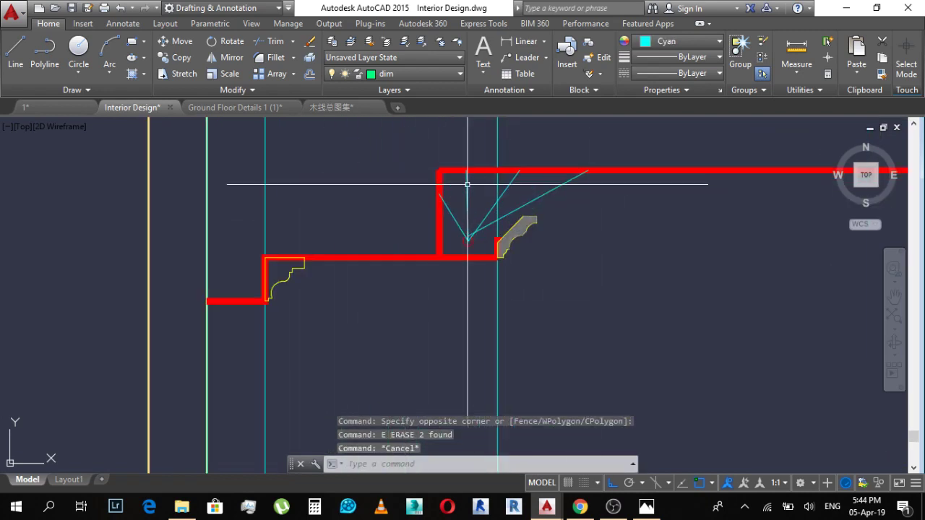
click(634, 218)
click(597, 187)
click(555, 176)
click(527, 160)
click(448, 186)
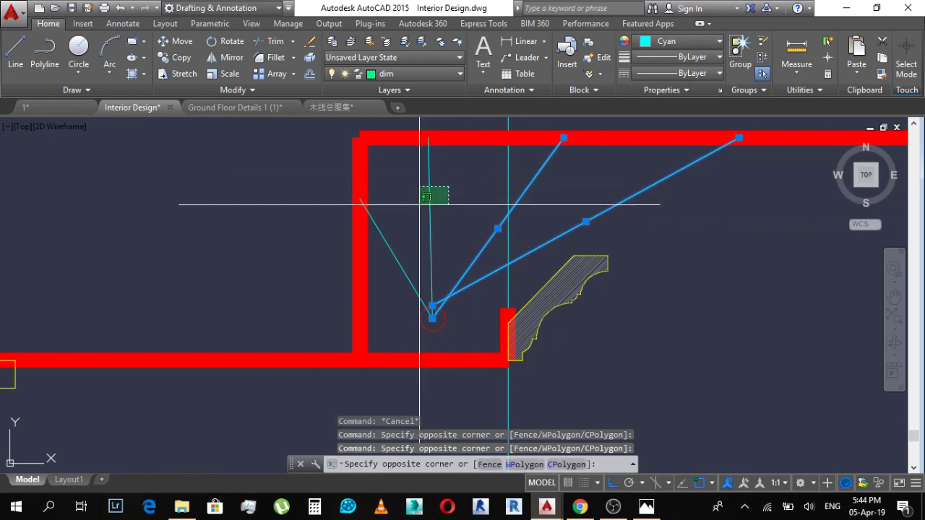
click(421, 205)
click(405, 236)
click(390, 256)
text(e)
key(Return)
key(Escape)
Step: Offset the inner ceiling rectangle outward by the distance picked between the cornice corner and the recess side wall
scroll(438, 220, down, 4)
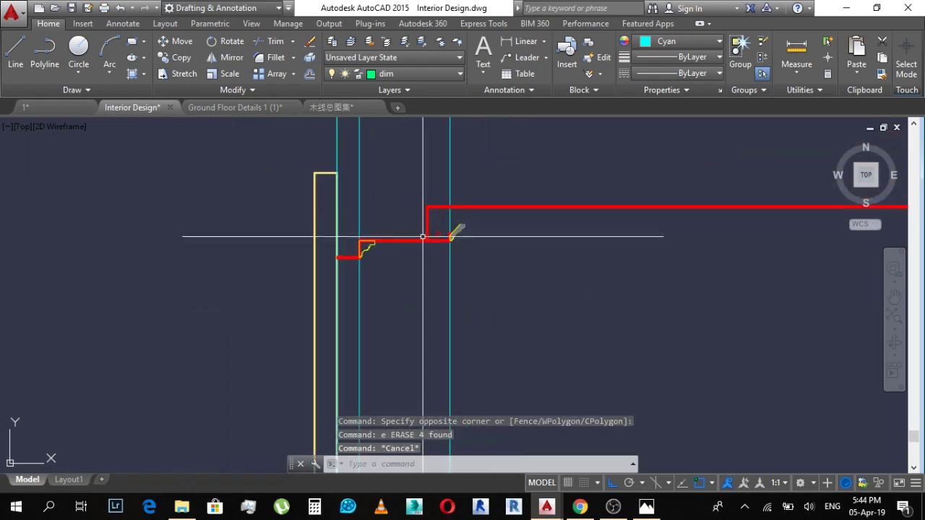
key(Escape)
key(Escape)
text(o)
key(Return)
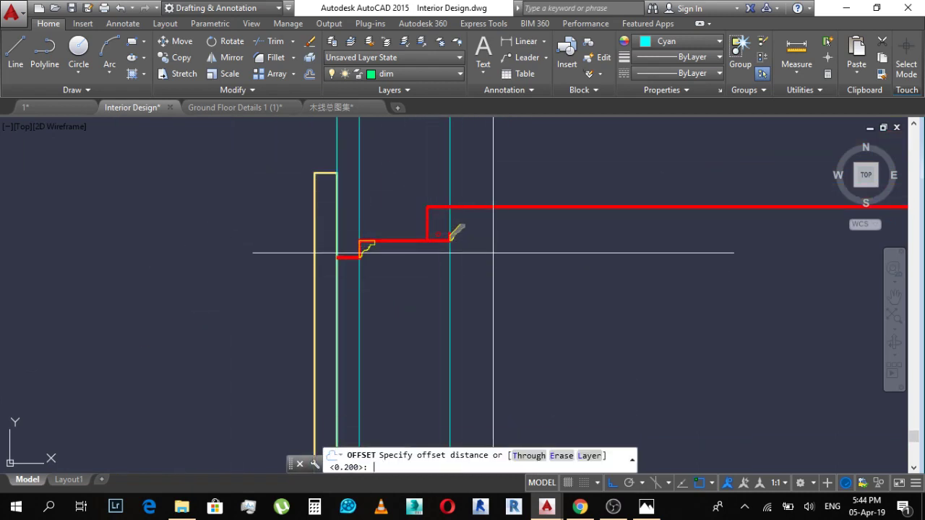
scroll(441, 247, up, 5)
click(466, 216)
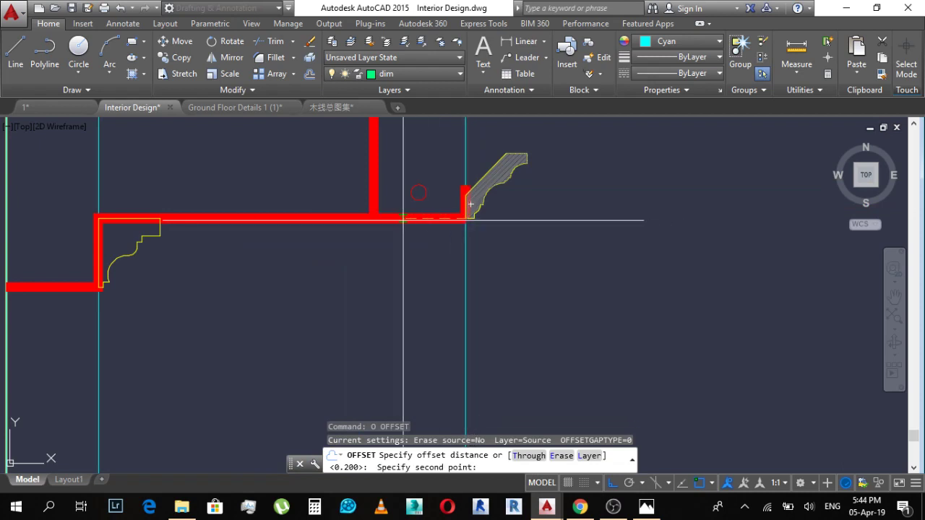
click(373, 219)
click(466, 245)
click(390, 252)
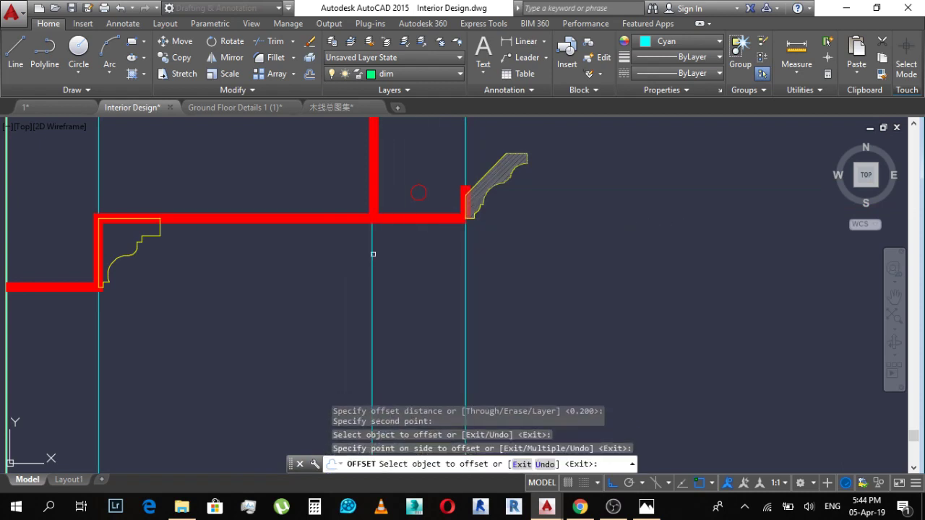
key(Escape)
Step: Change the new offset rectangle to red with the ACAD_ISO03W100 dashed linetype
click(410, 248)
click(333, 258)
click(691, 43)
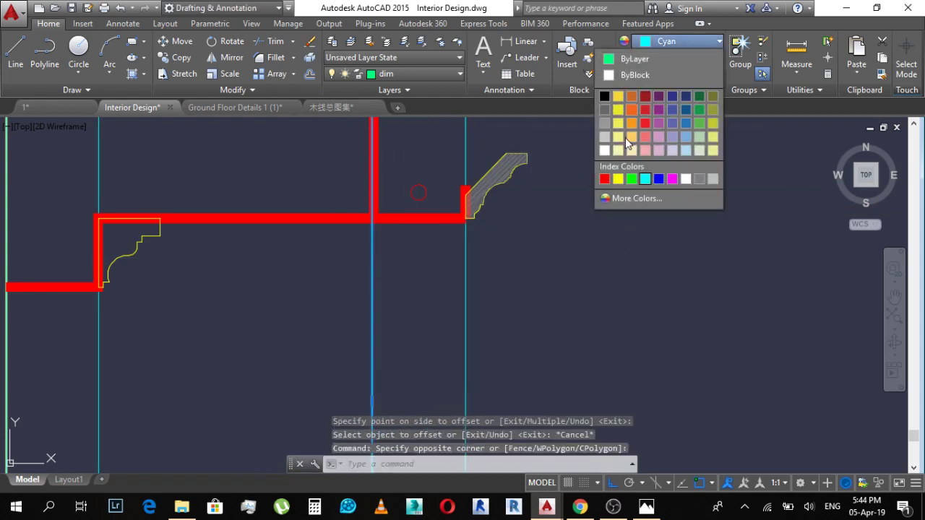
click(605, 179)
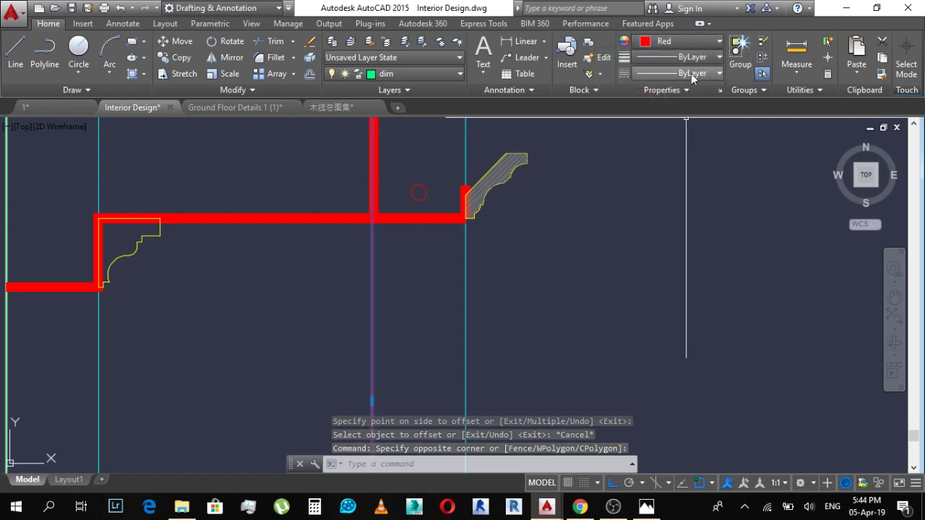
click(692, 73)
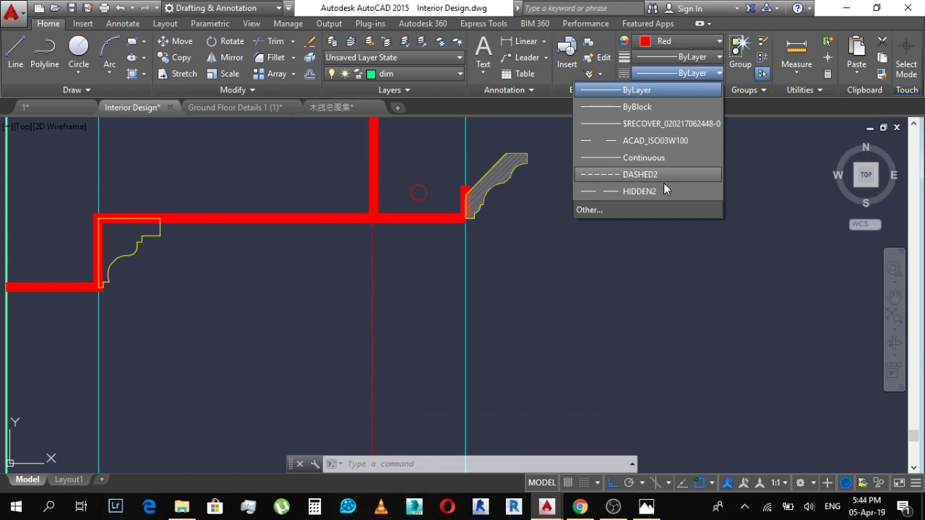
click(679, 144)
scroll(495, 156, down, 5)
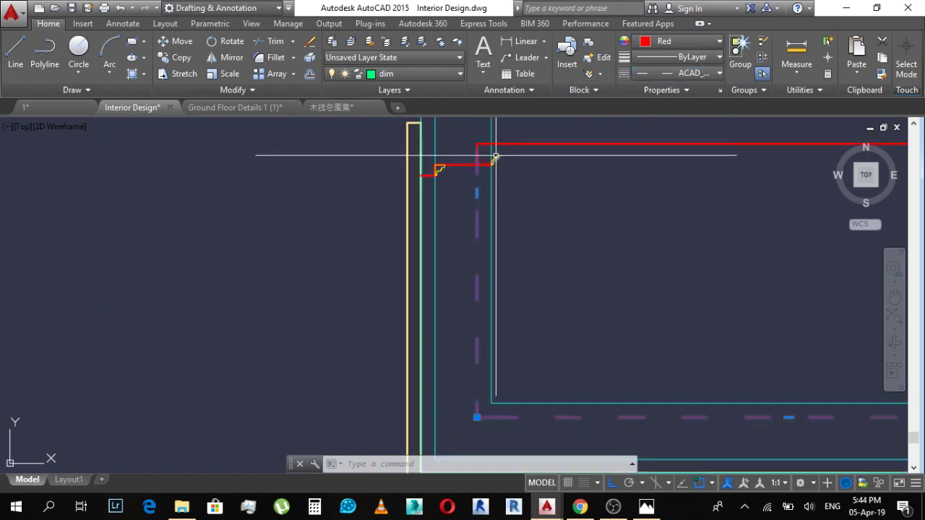
key(Escape)
Step: Try a larger global linetype scale factor for the dashed ceiling outline
scroll(658, 311, down, 1)
scroll(784, 151, up, 8)
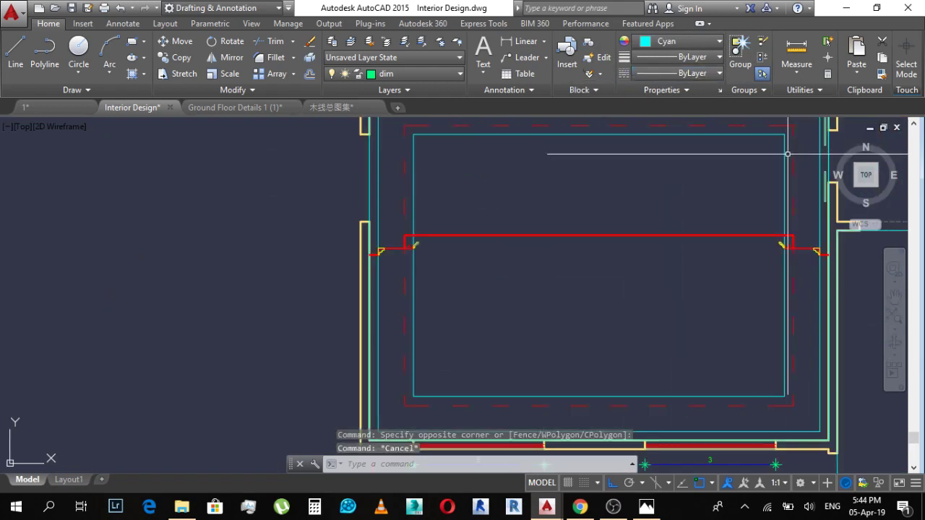
scroll(602, 238, down, 5)
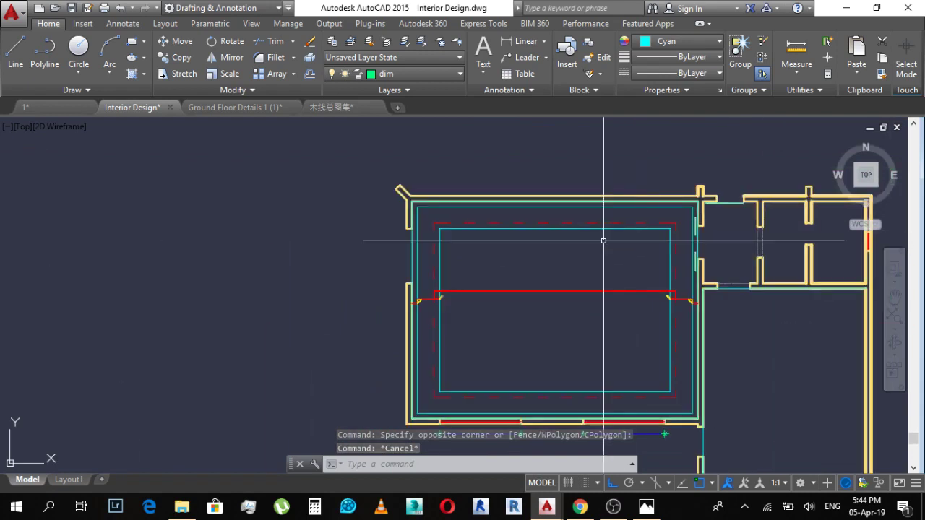
scroll(433, 240, up, 6)
scroll(433, 252, down, 5)
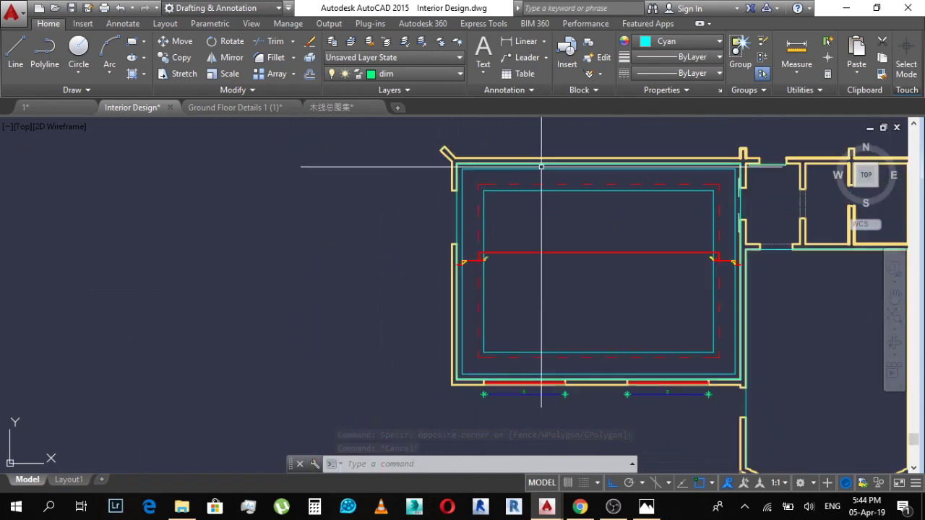
scroll(694, 264, up, 5)
scroll(639, 238, down, 5)
scroll(584, 161, up, 4)
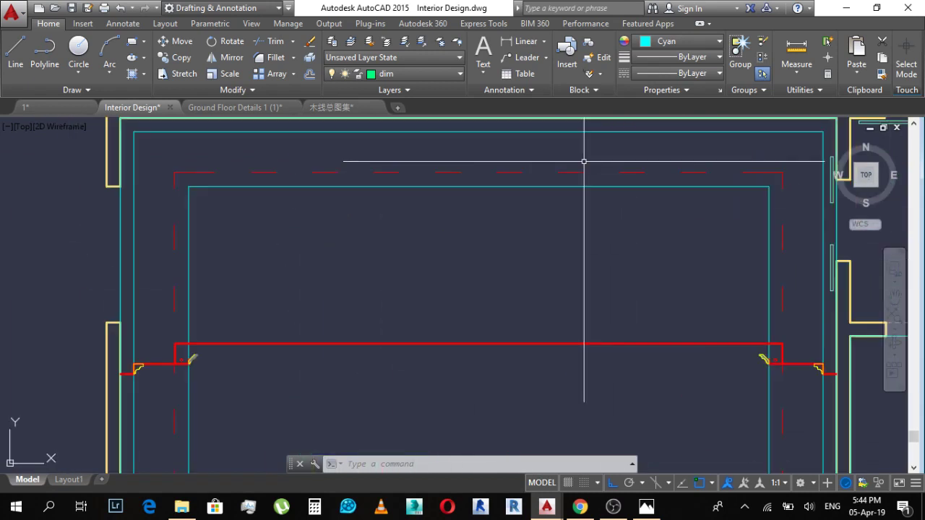
click(679, 73)
click(636, 210)
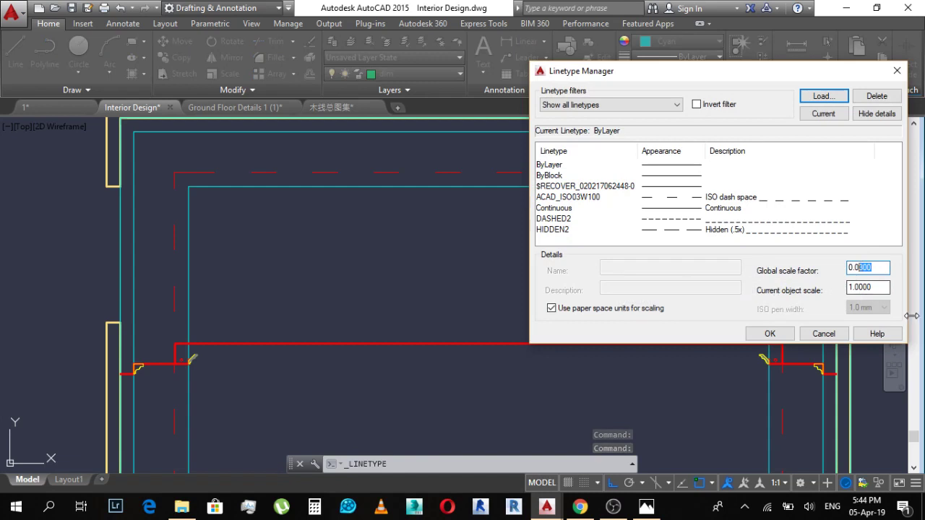
click(771, 334)
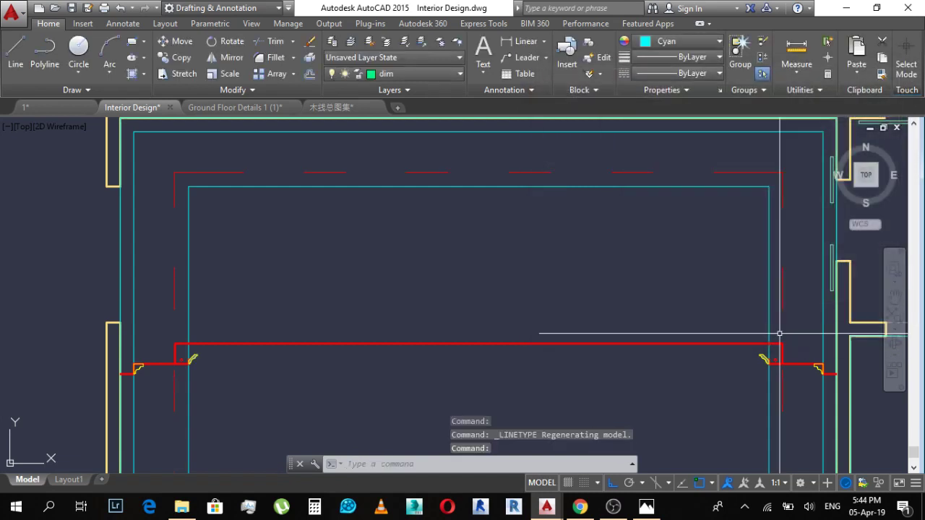
Step: Set the global linetype scale factor to 0.01
click(679, 73)
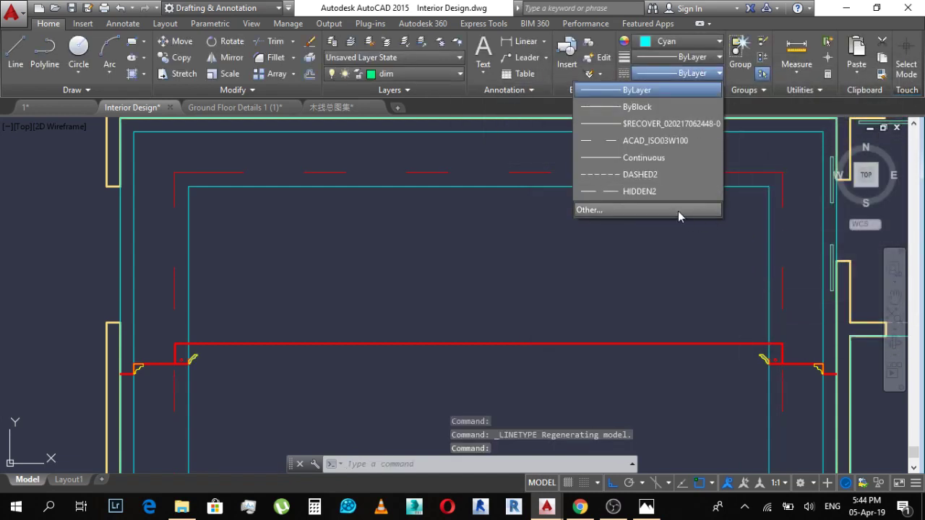
click(668, 210)
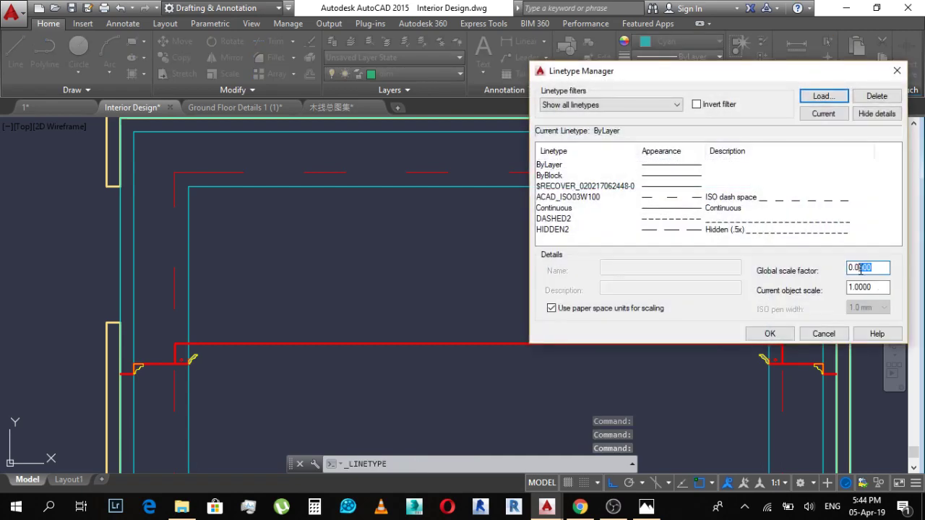
text(1)
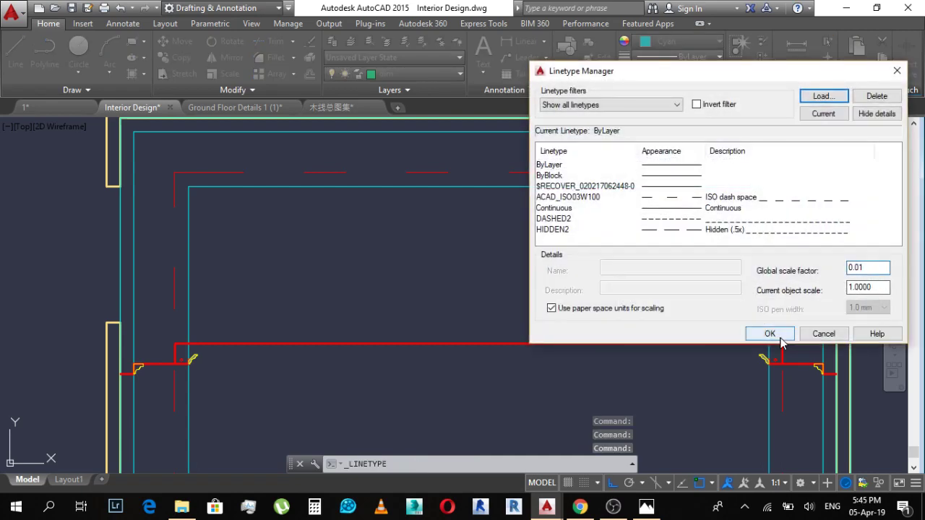
click(770, 333)
scroll(227, 178, down, 3)
scroll(234, 213, up, 3)
key(Escape)
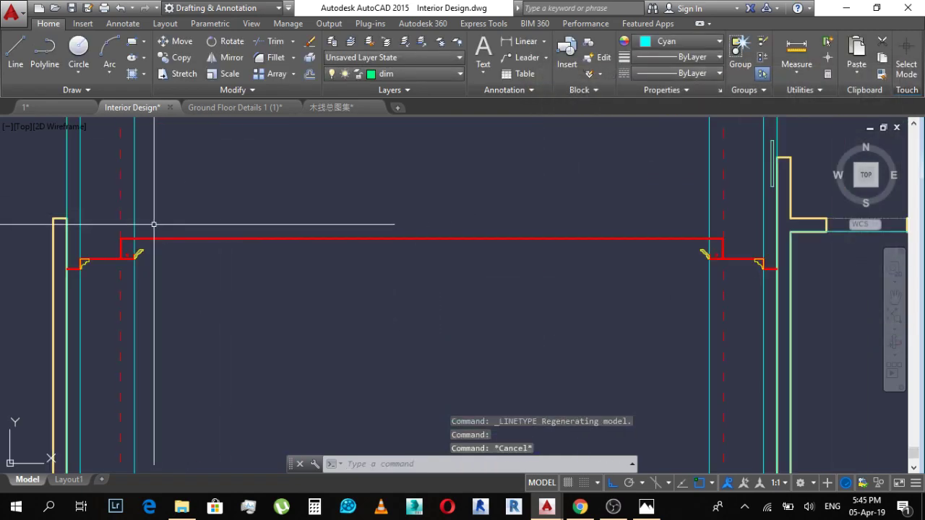
Step: Examine how the dashed red outline lines up with the recess side walls at both ends of the ceiling section
middle_drag(173, 221, 424, 217)
scroll(404, 262, down, 1)
scroll(735, 273, up, 2)
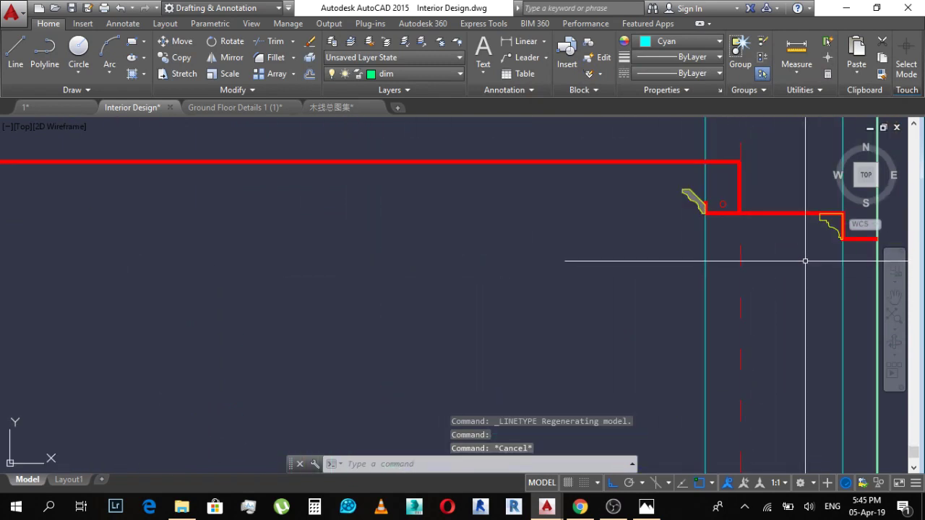
scroll(773, 223, up, 2)
scroll(673, 231, down, 3)
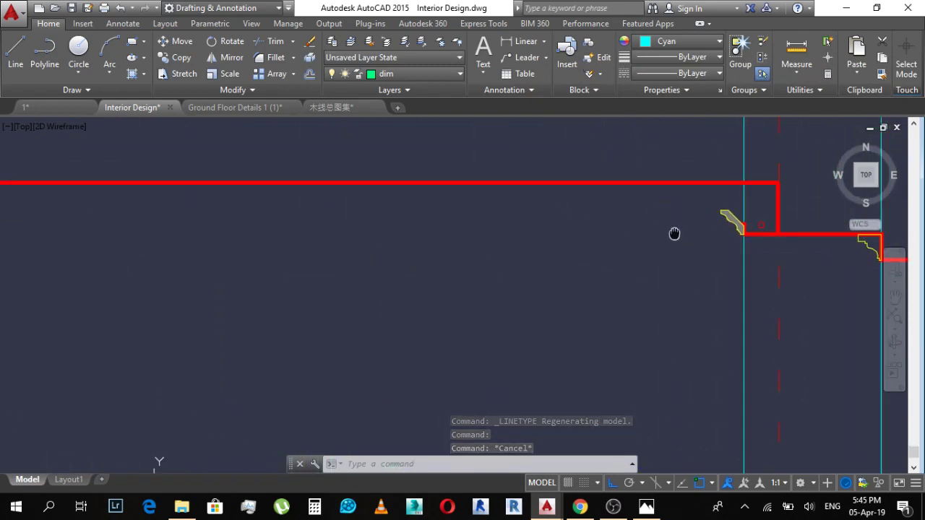
scroll(361, 227, up, 3)
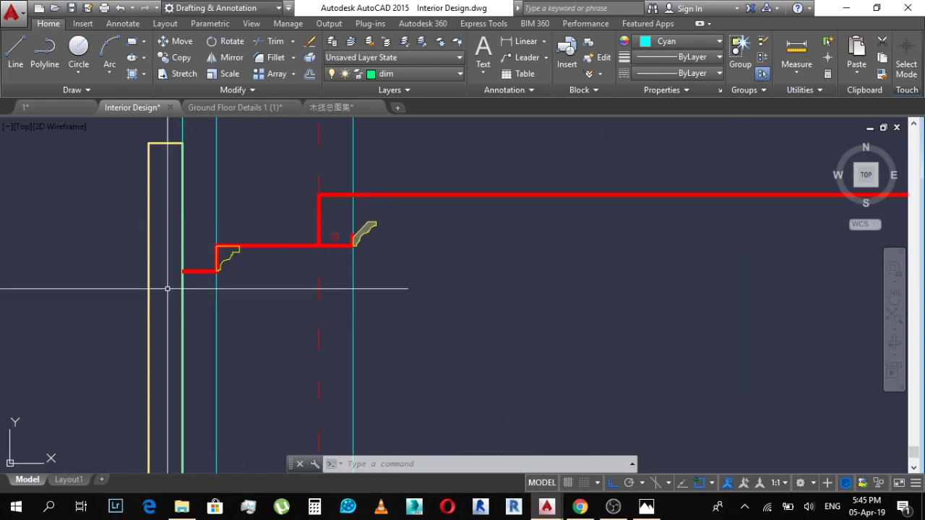
scroll(288, 259, down, 4)
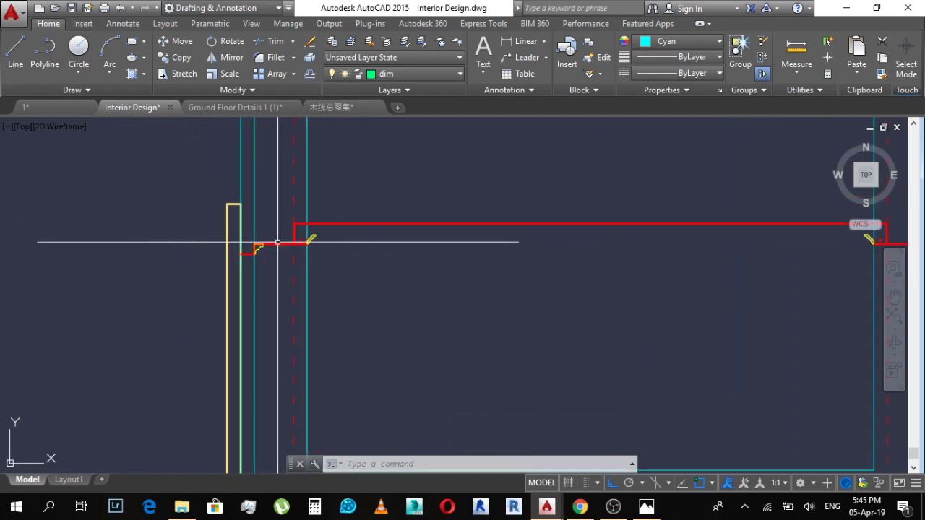
scroll(404, 235, down, 3)
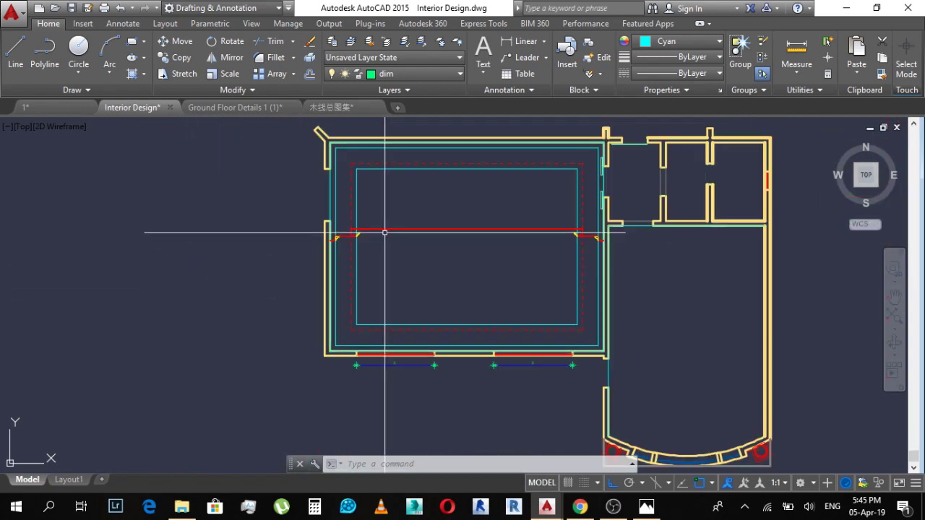
scroll(488, 228, up, 3)
scroll(330, 229, down, 2)
scroll(171, 221, up, 2)
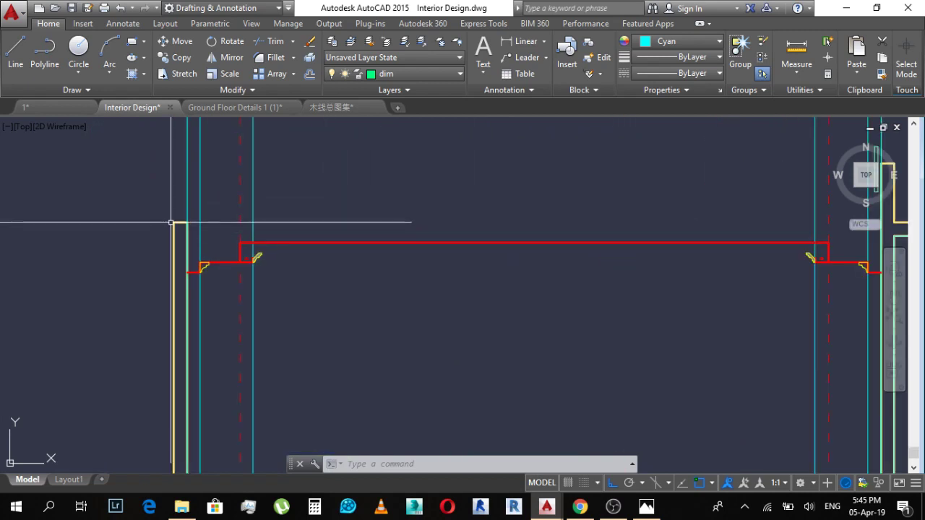
scroll(226, 248, up, 4)
scroll(355, 310, down, 2)
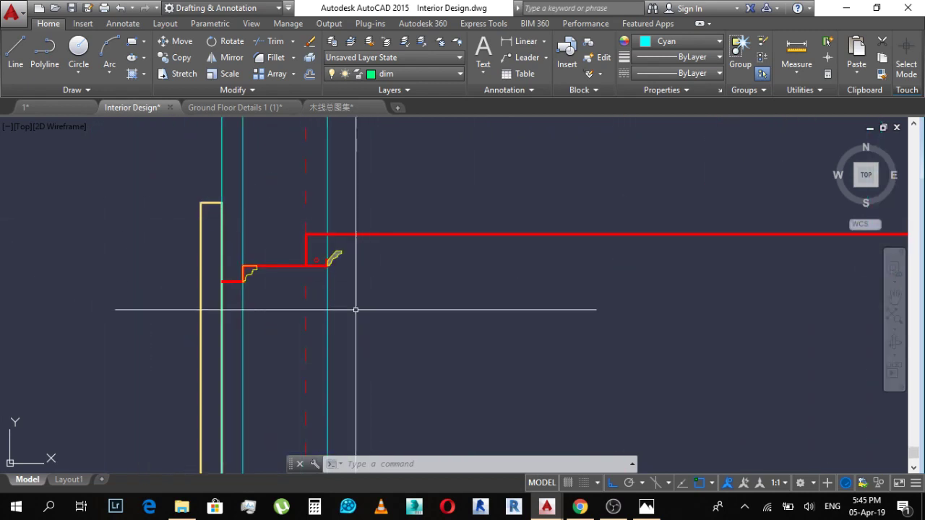
scroll(337, 261, up, 6)
scroll(352, 190, down, 5)
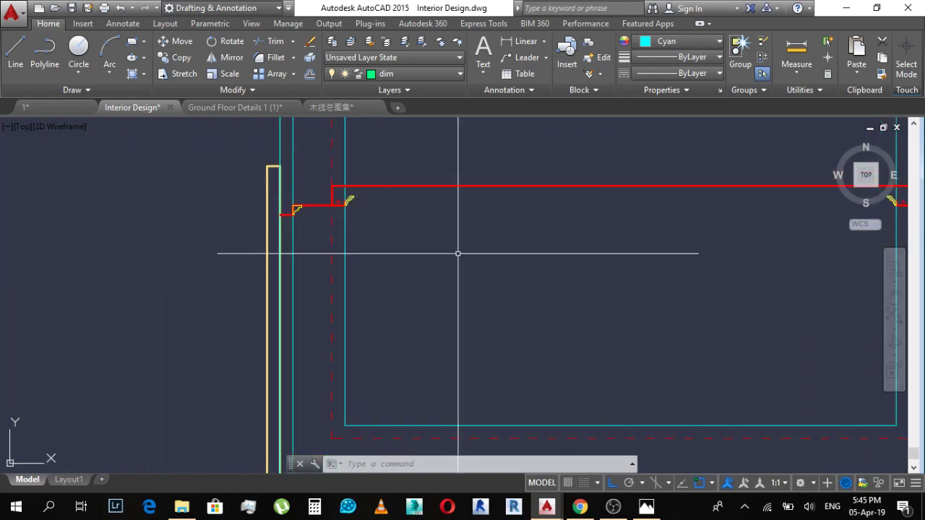
Step: Review the room's ceiling plan with its cyan outlines, dashed red rectangle and superimposed section
scroll(372, 286, down, 3)
scroll(472, 215, up, 3)
scroll(583, 264, down, 2)
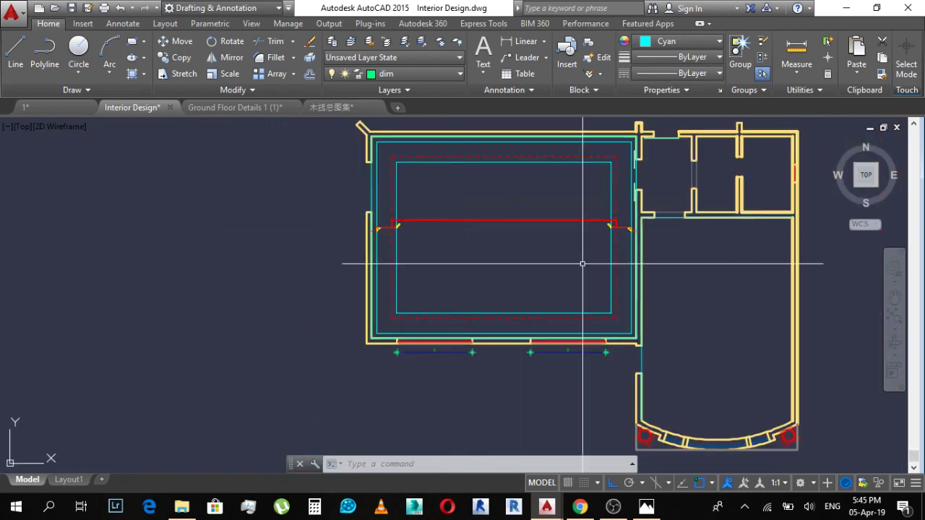
scroll(607, 152, up, 2)
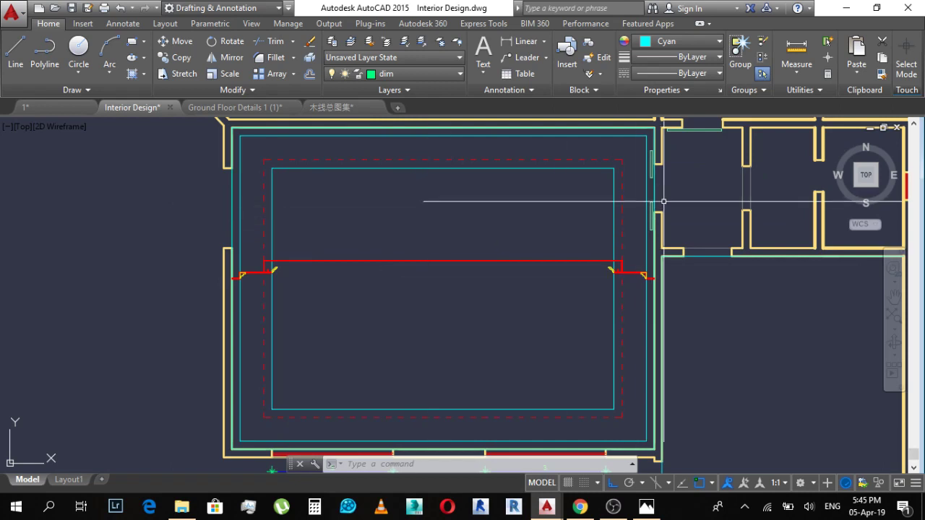
scroll(407, 227, up, 3)
scroll(437, 244, down, 3)
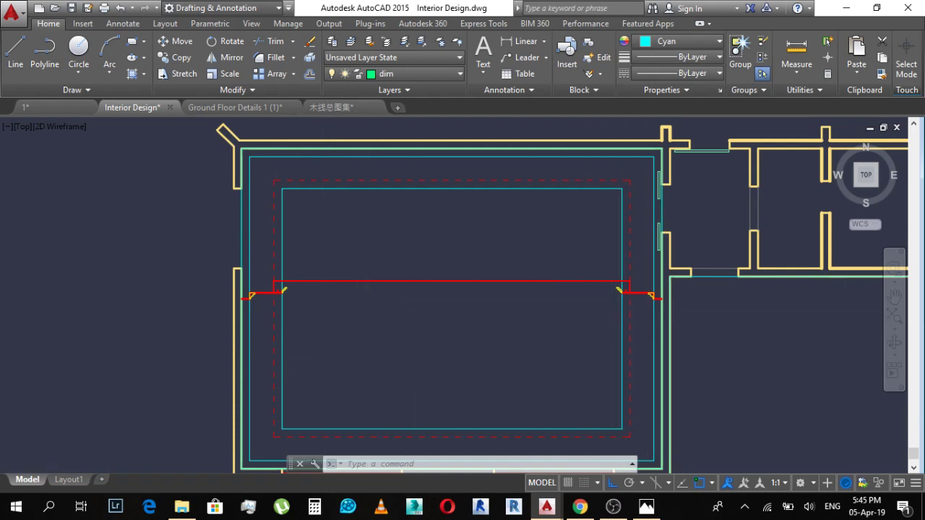
scroll(601, 214, up, 4)
scroll(601, 215, down, 4)
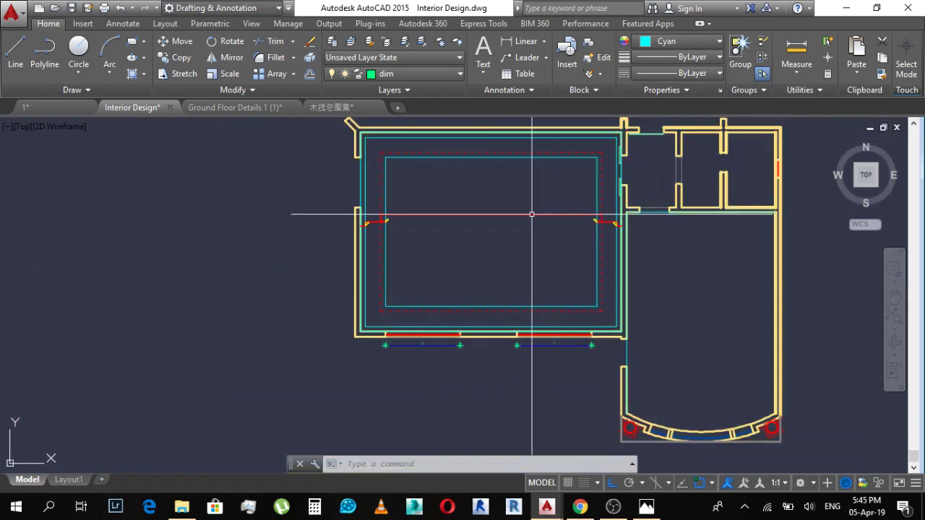
Step: Inspect the cornices, light circle and raised recess at the left end of the ceiling section
scroll(390, 219, up, 4)
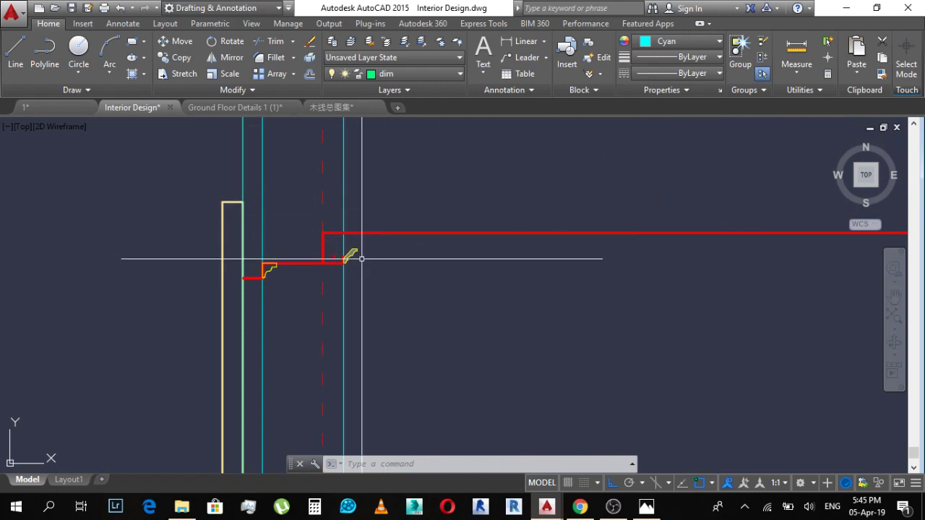
scroll(516, 309, down, 4)
scroll(602, 236, up, 4)
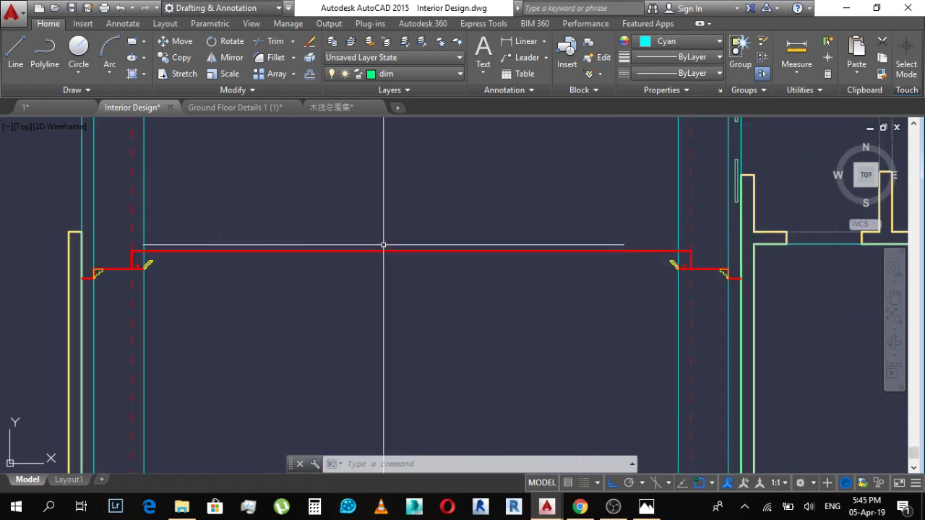
scroll(126, 263, up, 5)
scroll(506, 293, down, 3)
scroll(348, 258, up, 5)
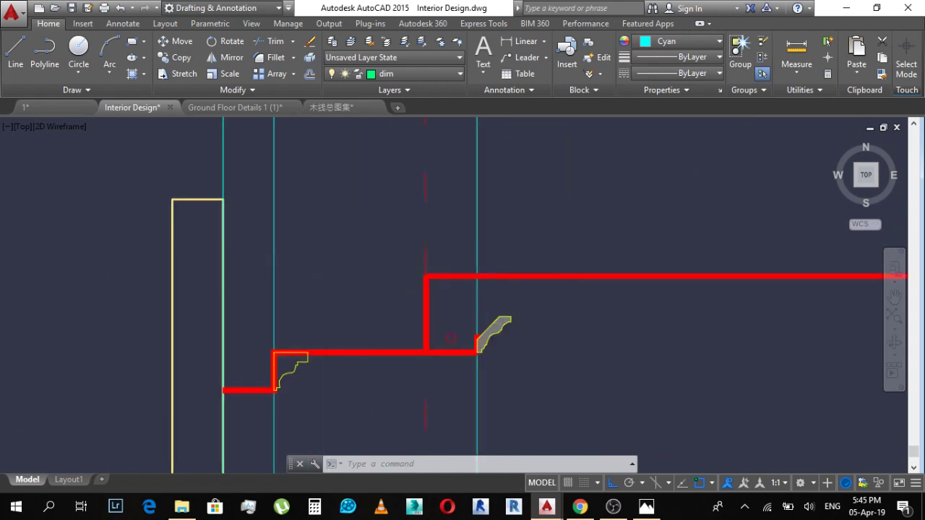
key(Escape)
key(Escape)
key(Escape)
middle_drag(648, 318, 545, 257)
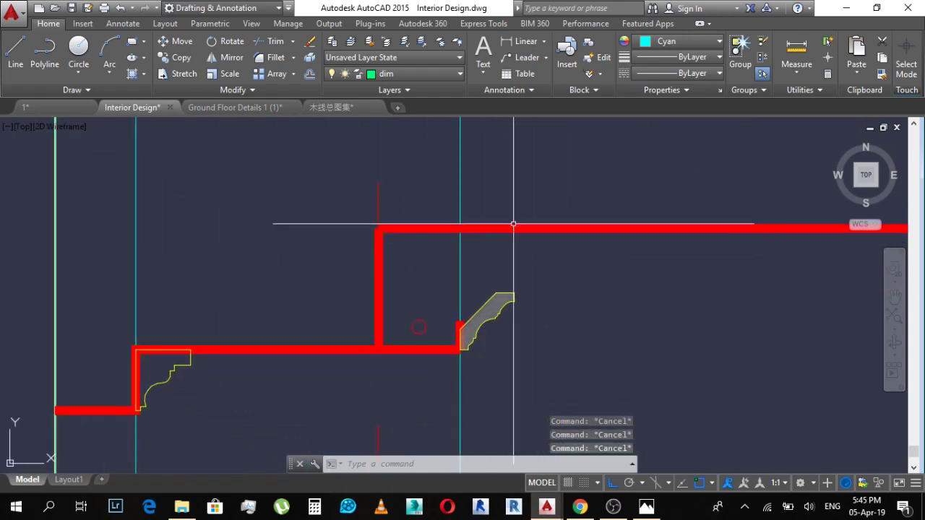
scroll(511, 219, down, 6)
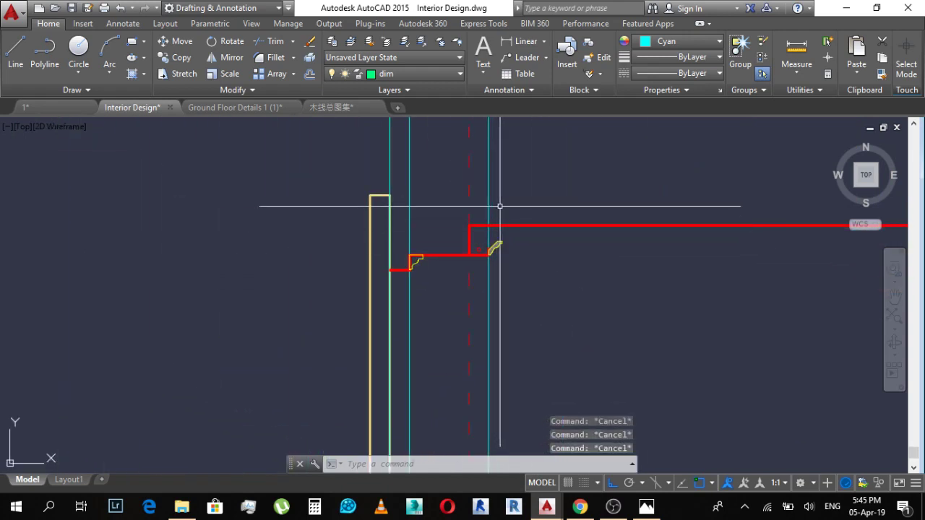
Step: Compare the ceiling section with the reference cove, cornice and light details in the Ground Floor Details drawing, and return to the Interior Design drawing
scroll(506, 224, up, 5)
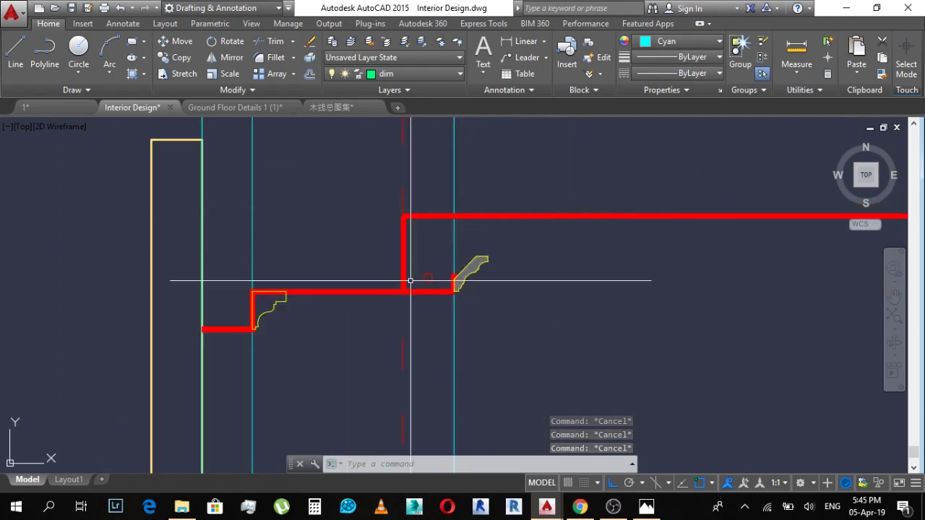
click(244, 107)
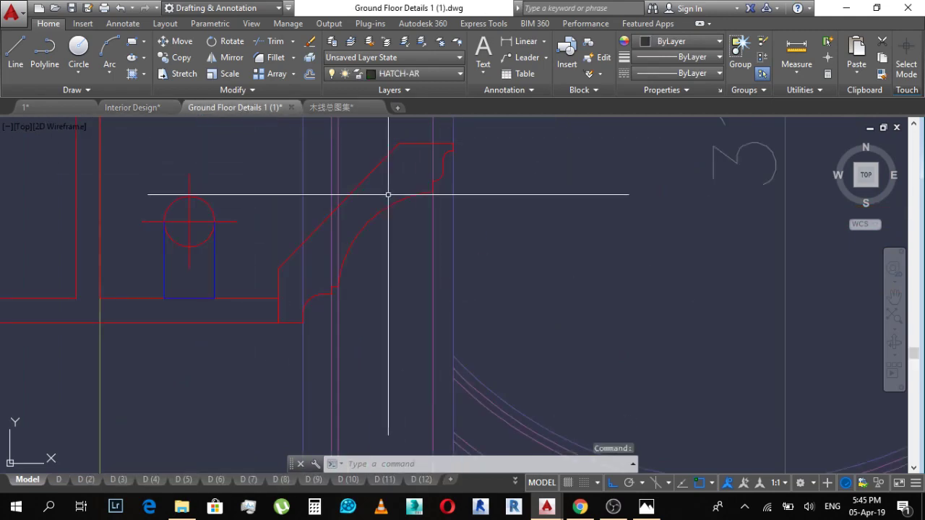
scroll(325, 233, down, 10)
scroll(277, 242, up, 7)
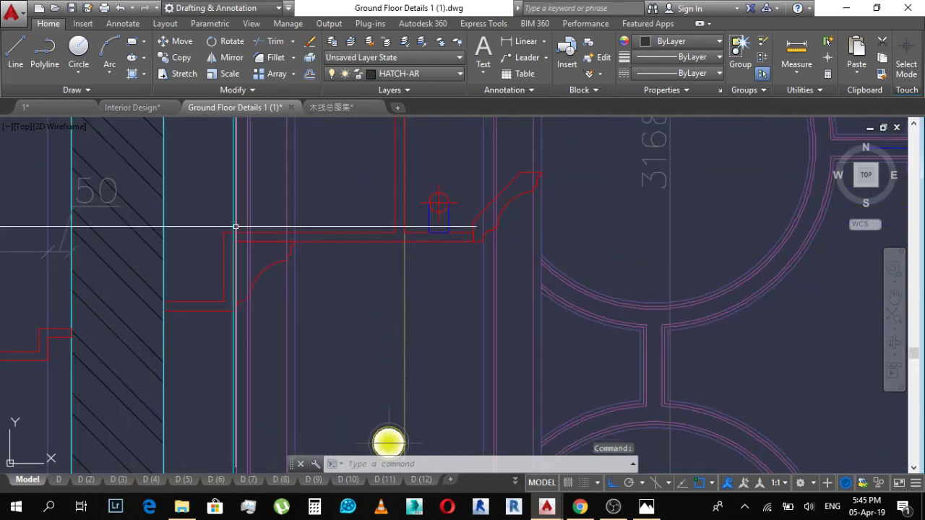
scroll(398, 234, down, 4)
middle_drag(655, 219, 475, 209)
scroll(744, 208, up, 4)
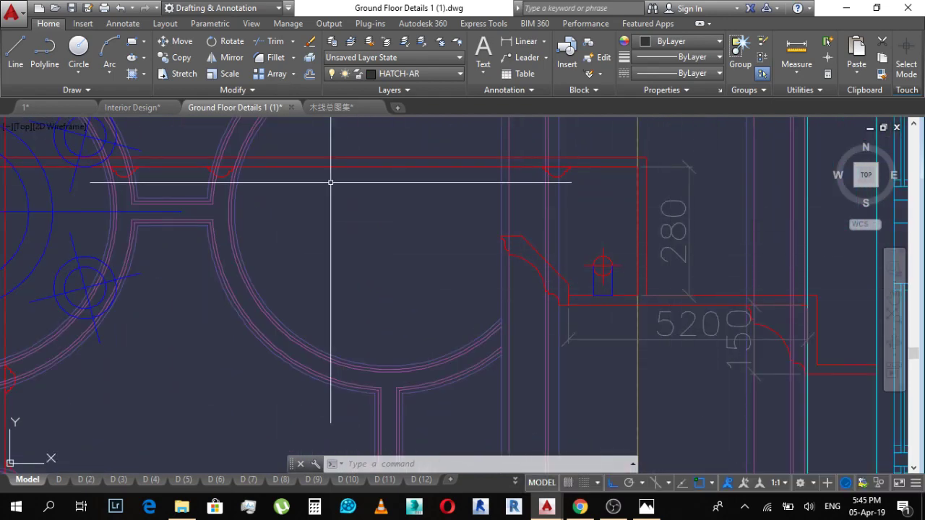
click(359, 108)
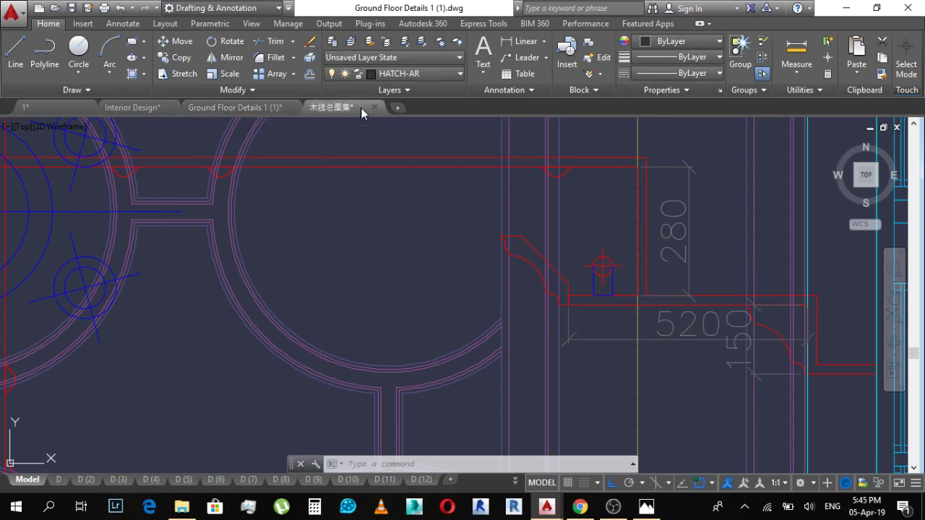
click(141, 108)
scroll(498, 237, up, 4)
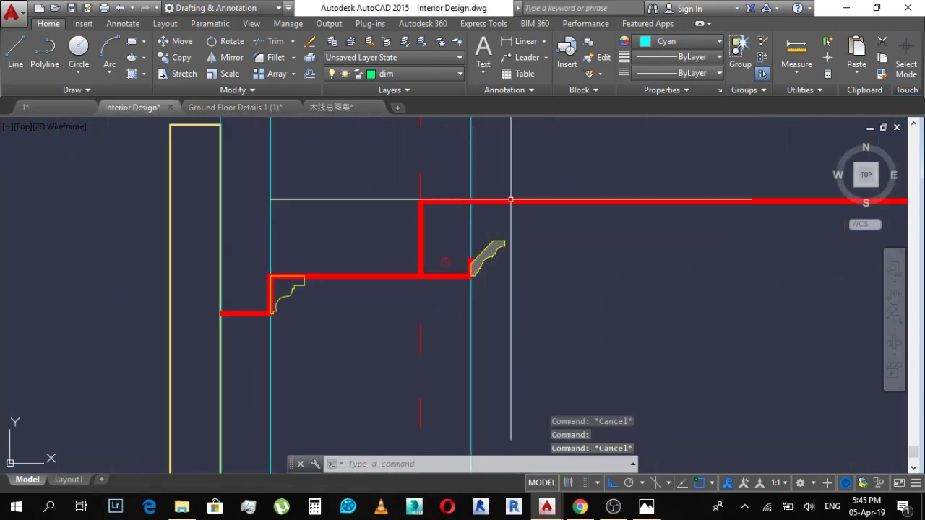
click(520, 200)
key(Escape)
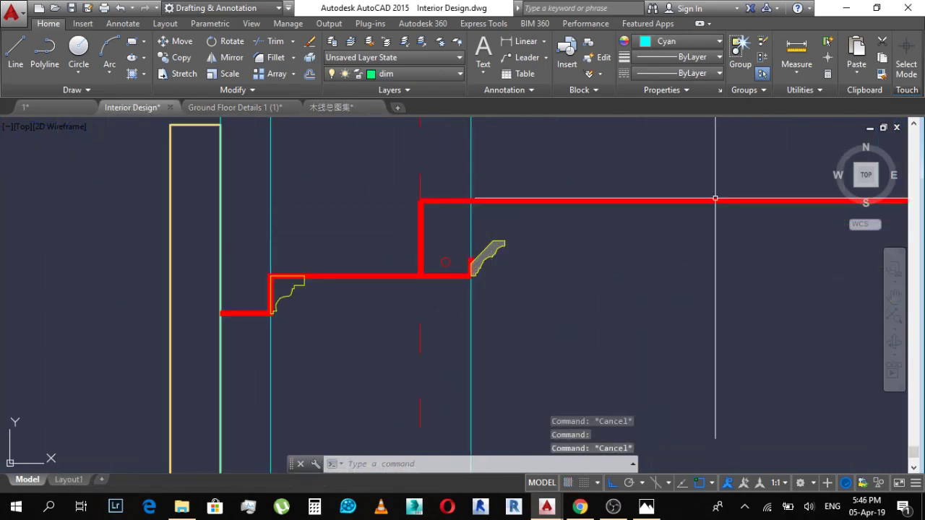
text(l)
key(Return)
key(Escape)
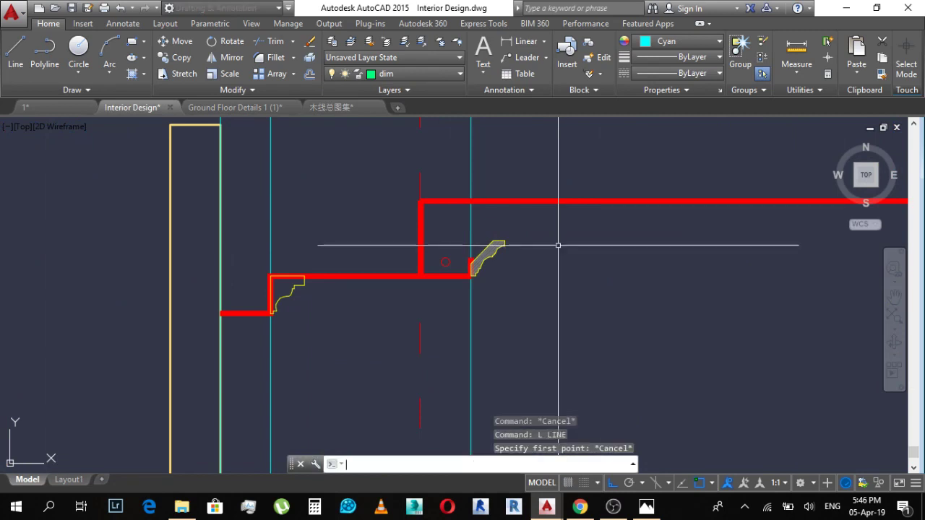
text(pl)
key(Return)
click(571, 275)
key(Escape)
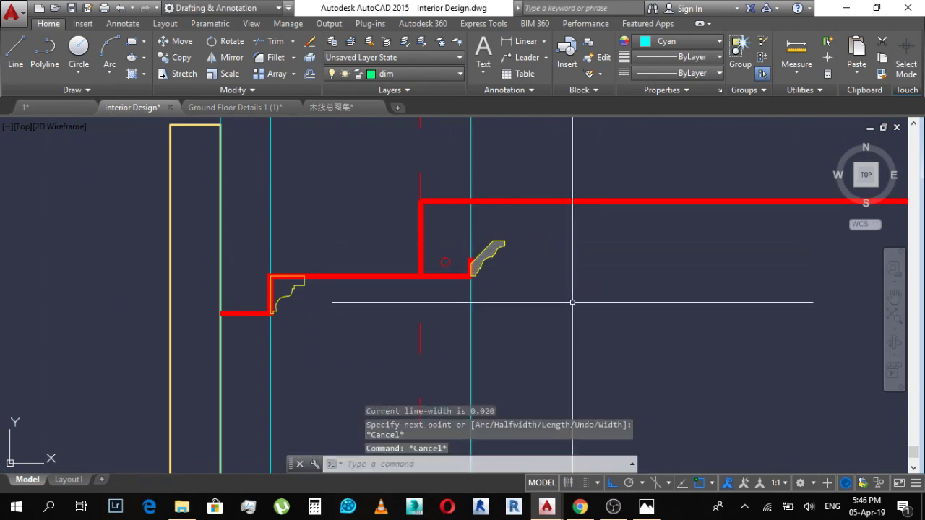
Step: Match the raised recess's top and side lines at the section's left end to the cyan ceiling outline's properties
middle_drag(240, 266, 351, 318)
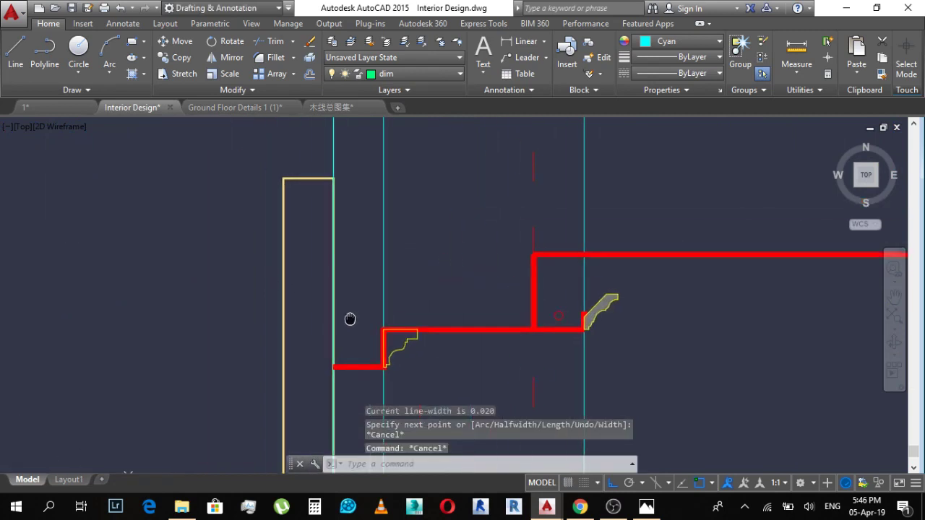
scroll(392, 264, down, 5)
key(Escape)
key(Escape)
text(ma)
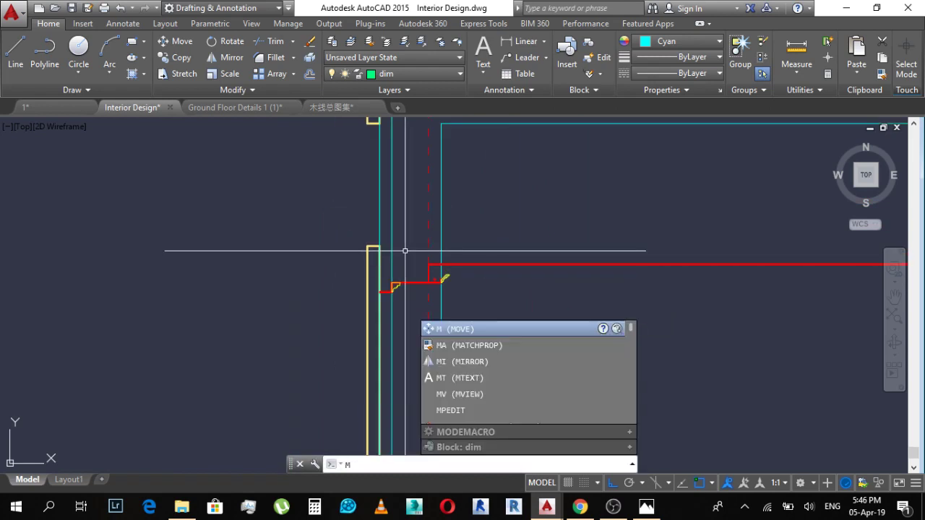
scroll(406, 250, up, 2)
key(Return)
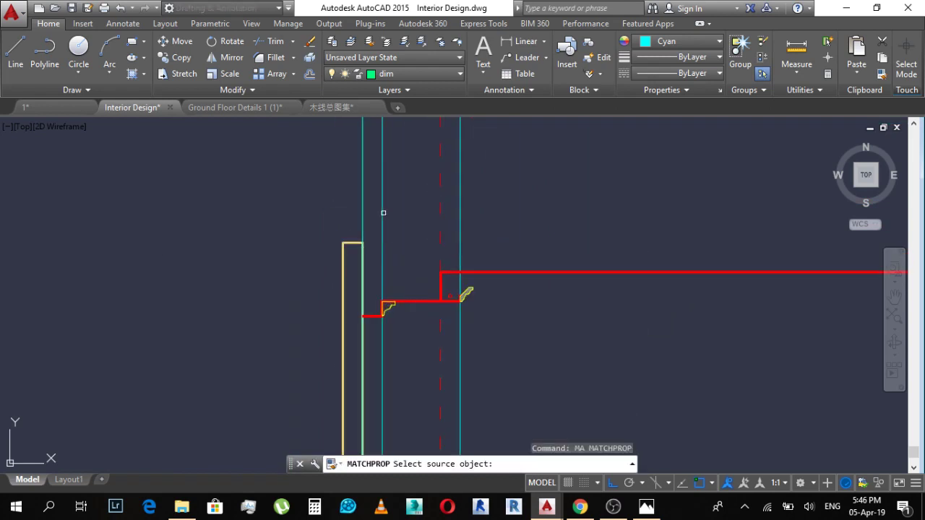
click(383, 213)
scroll(547, 253, up, 4)
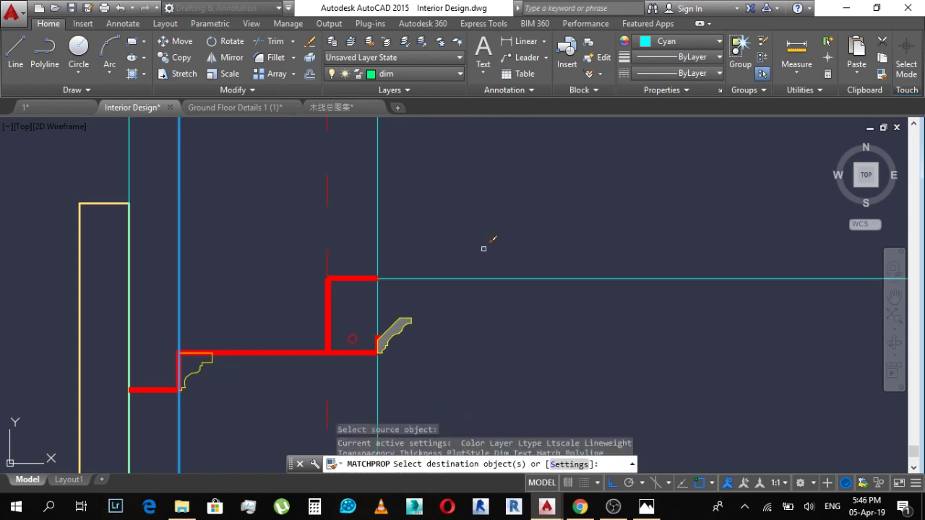
scroll(362, 287, up, 1)
click(363, 285)
click(340, 244)
middle_drag(322, 316, 458, 173)
click(458, 173)
click(429, 217)
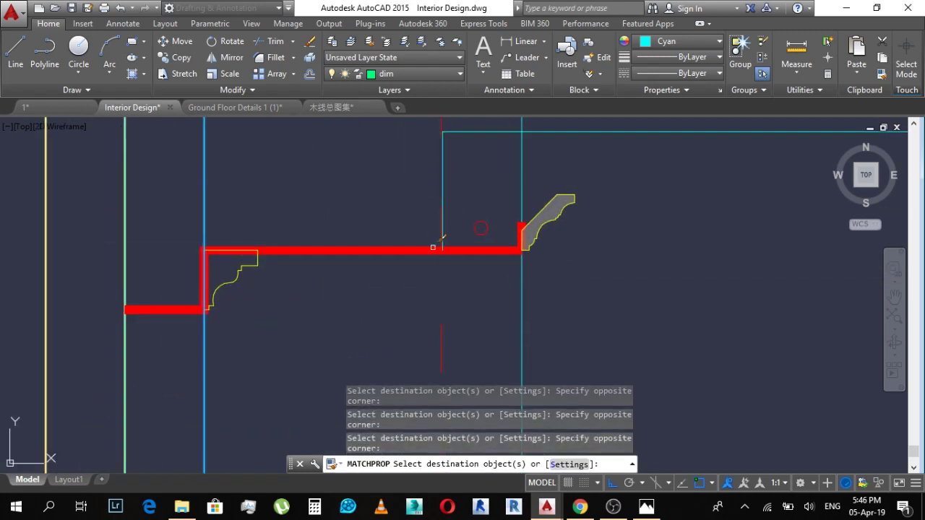
Step: Match the lower ceiling lines and the short upstand behind the left cove cornice to the same cyan outline
click(356, 293)
click(329, 241)
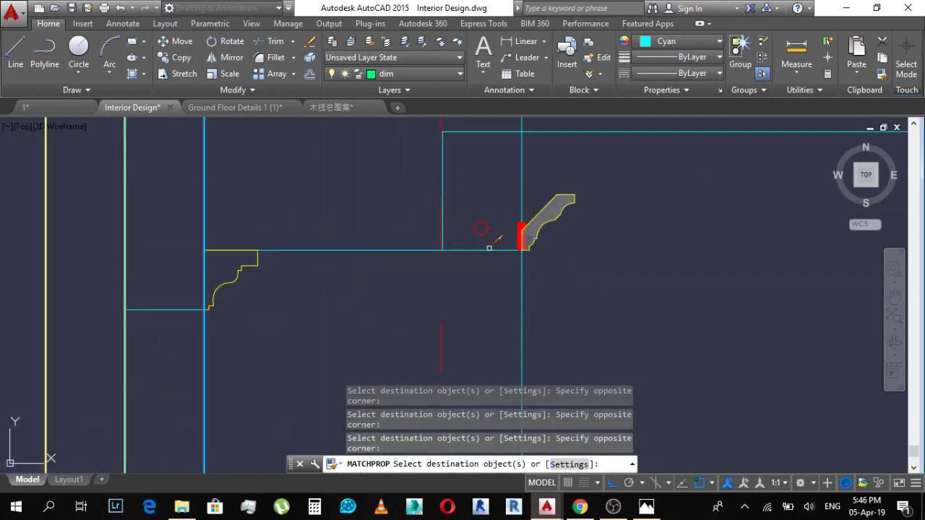
scroll(522, 233, up, 5)
click(481, 172)
click(548, 318)
scroll(504, 314, down, 5)
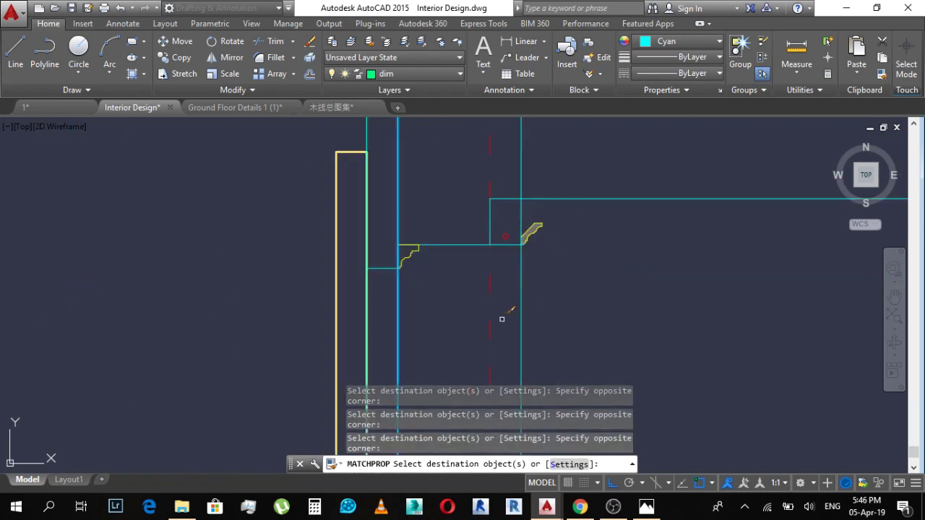
Step: Match the stepped ceiling and recess lines at the section's right end to the cyan outline's properties
scroll(741, 245, up, 4)
middle_drag(741, 245, 619, 181)
scroll(611, 177, up, 1)
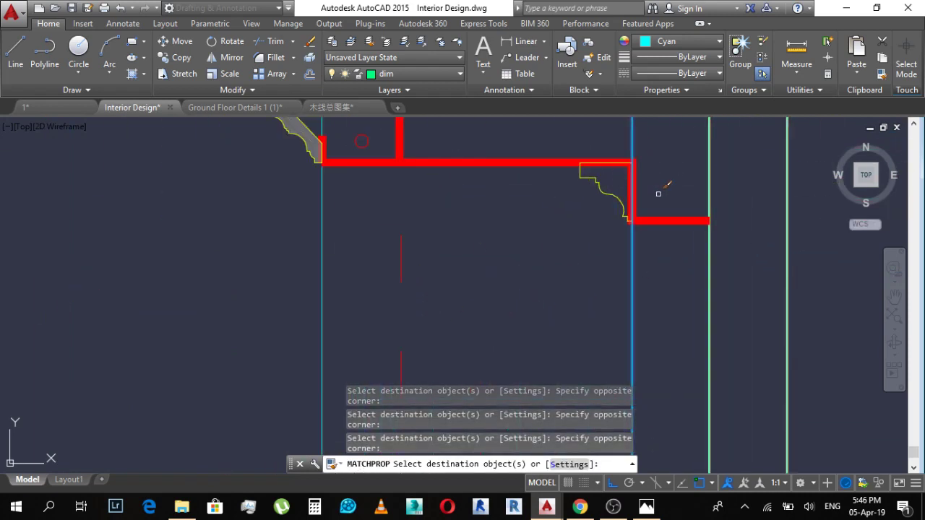
click(658, 193)
click(647, 248)
middle_drag(492, 156, 696, 325)
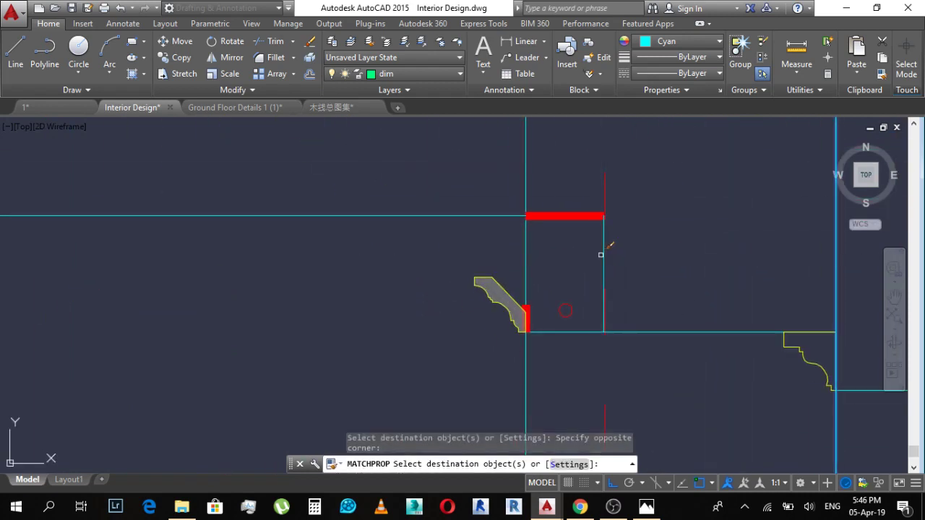
key(Escape)
Step: Recolour the section's ceiling lines, left light circle and left wall cornice magenta
scroll(621, 231, down, 6)
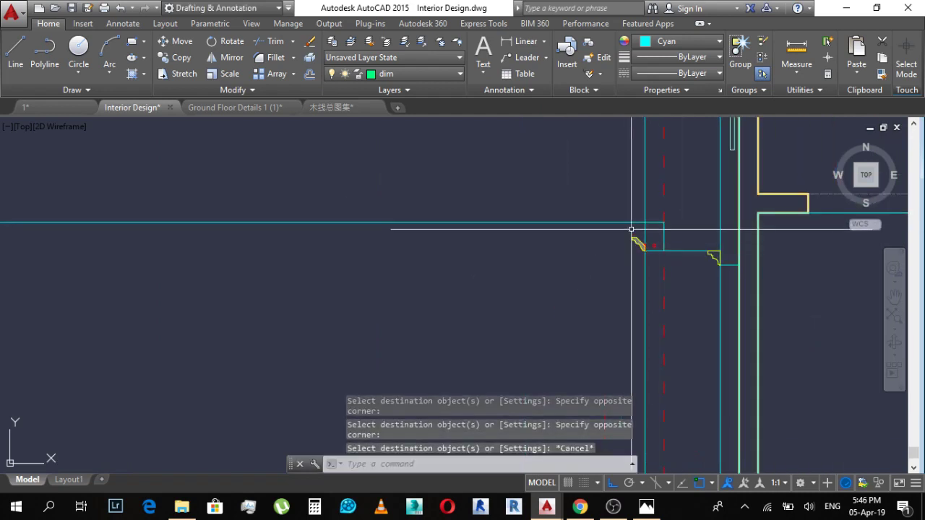
scroll(693, 231, up, 4)
click(619, 212)
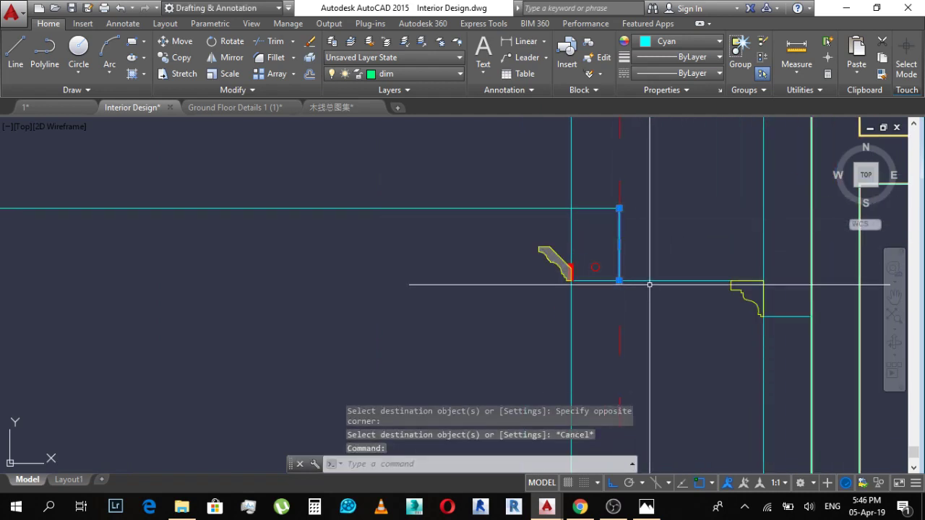
click(651, 278)
scroll(643, 277, up, 2)
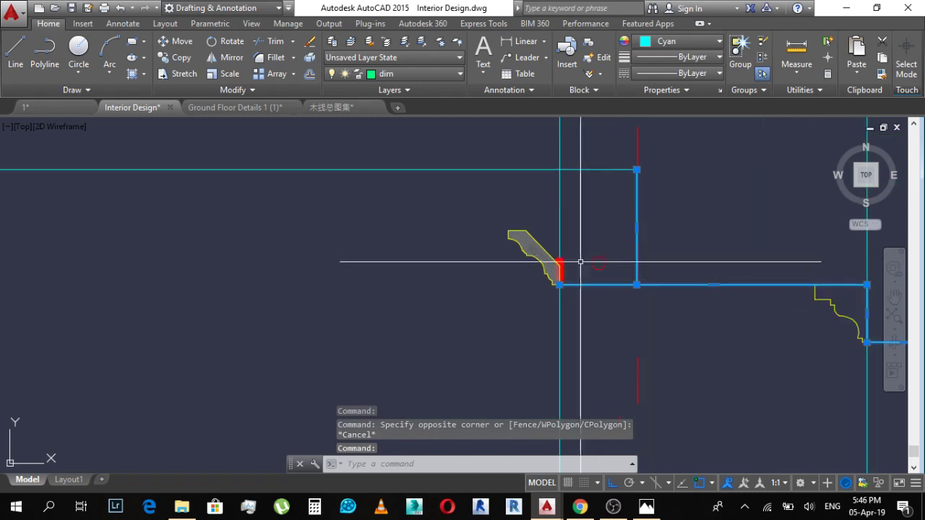
click(551, 232)
click(582, 296)
middle_drag(827, 323, 667, 264)
scroll(694, 302, down, 6)
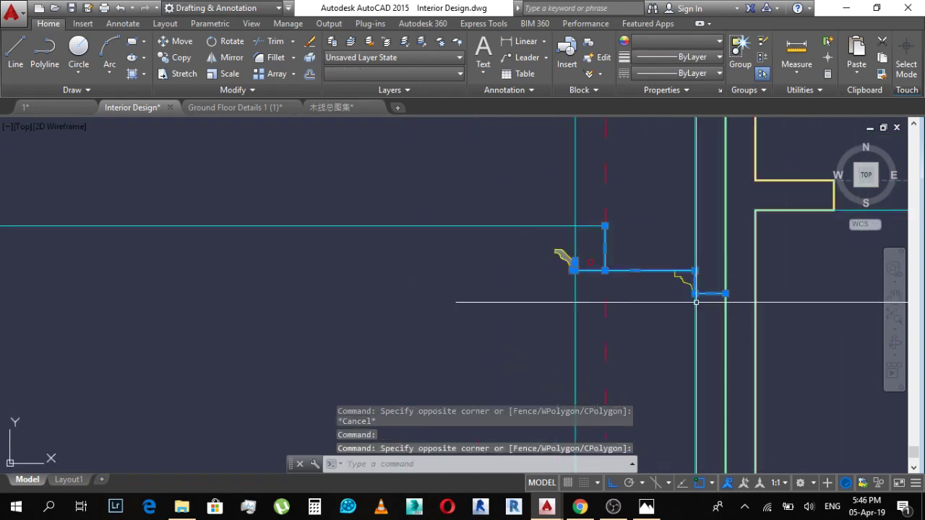
click(493, 267)
click(468, 231)
scroll(615, 272, down, 7)
scroll(483, 270, up, 10)
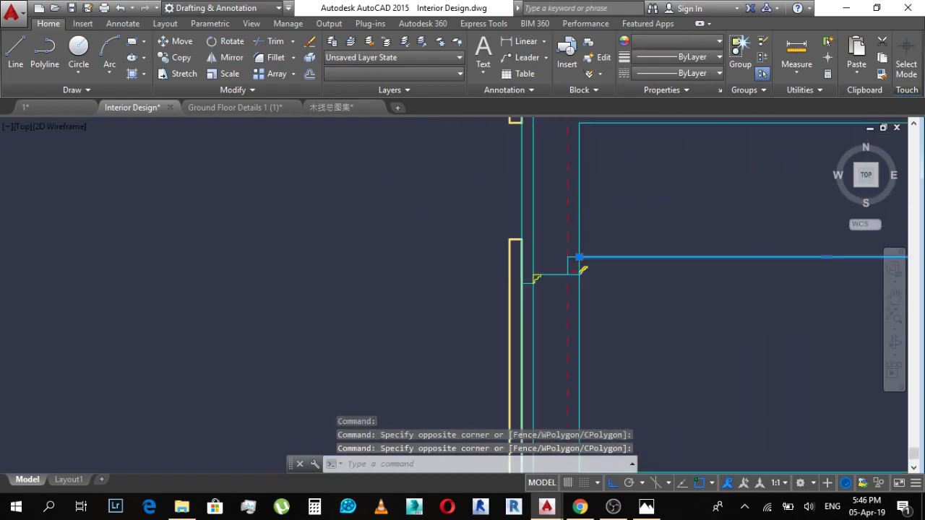
click(629, 201)
click(705, 329)
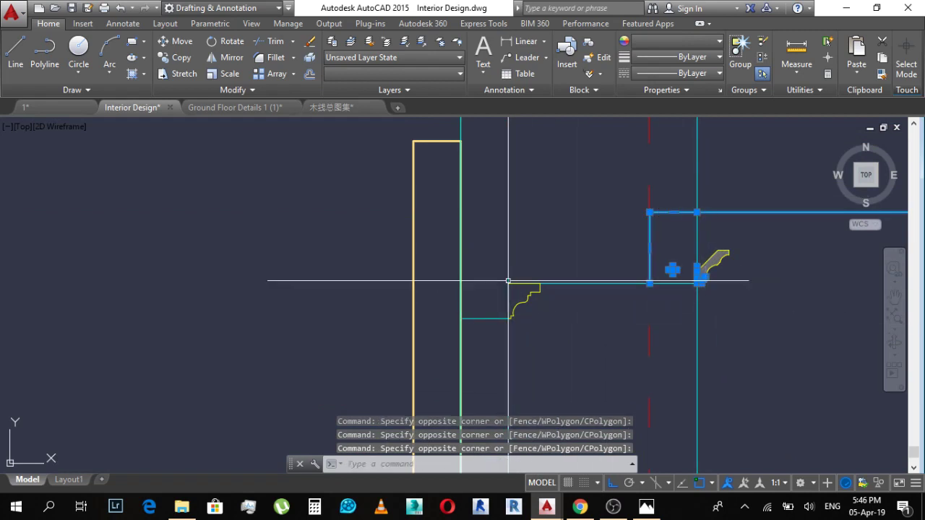
click(481, 272)
click(578, 359)
click(597, 322)
click(580, 268)
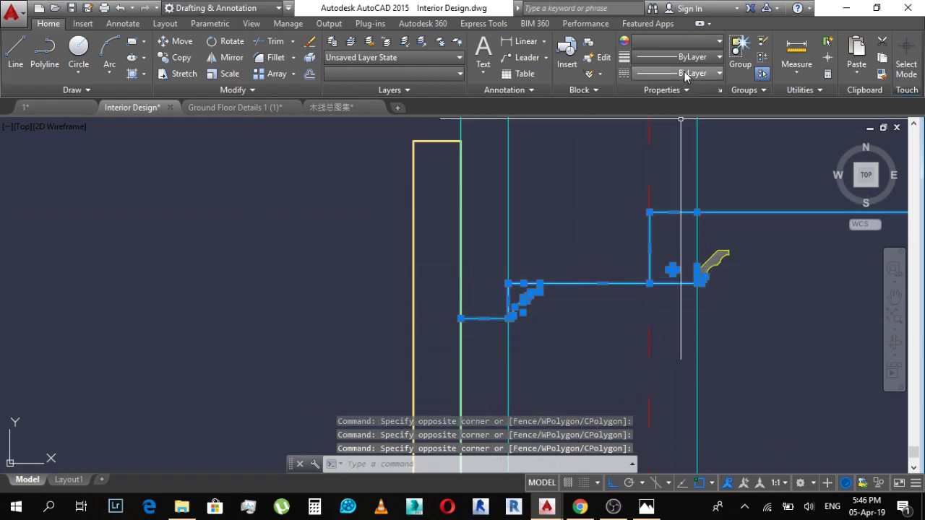
click(681, 43)
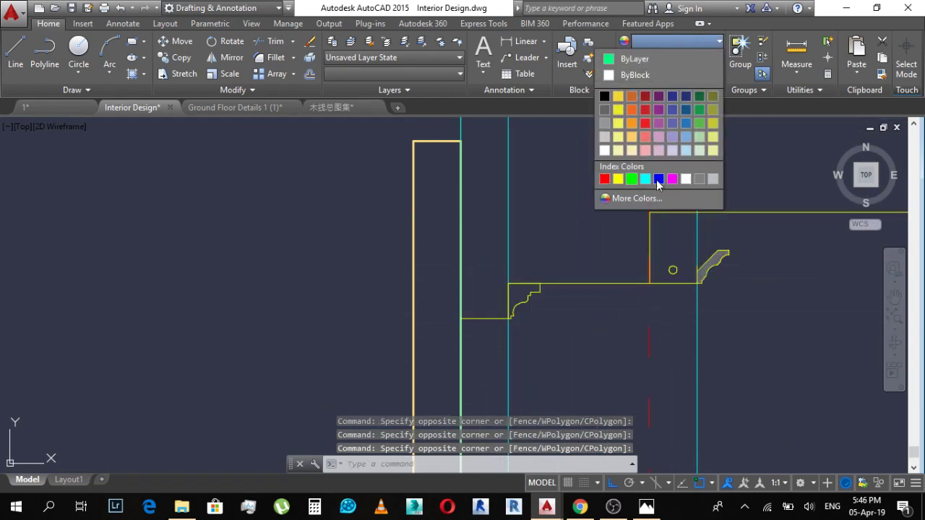
click(673, 180)
key(Escape)
Step: Erase the hatch inside the left cove cornice profile
scroll(702, 284, up, 4)
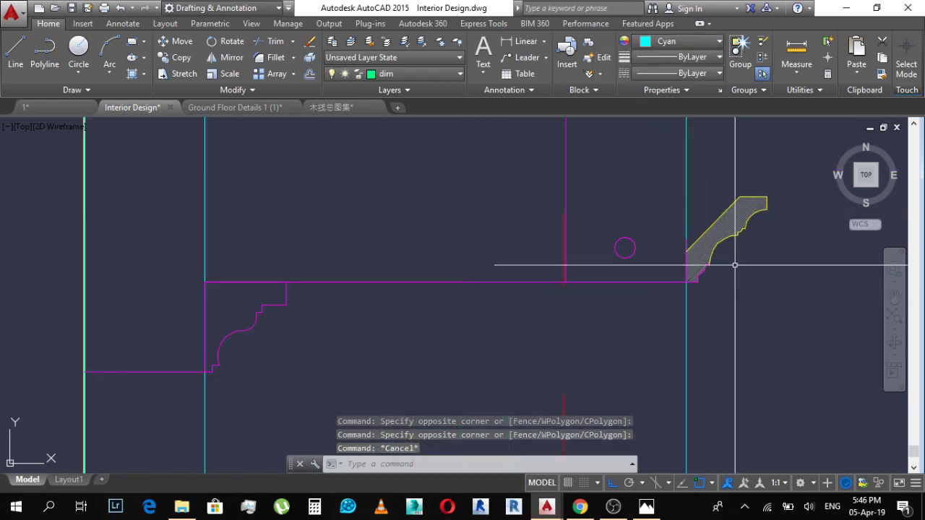
scroll(722, 238, up, 3)
scroll(617, 289, down, 5)
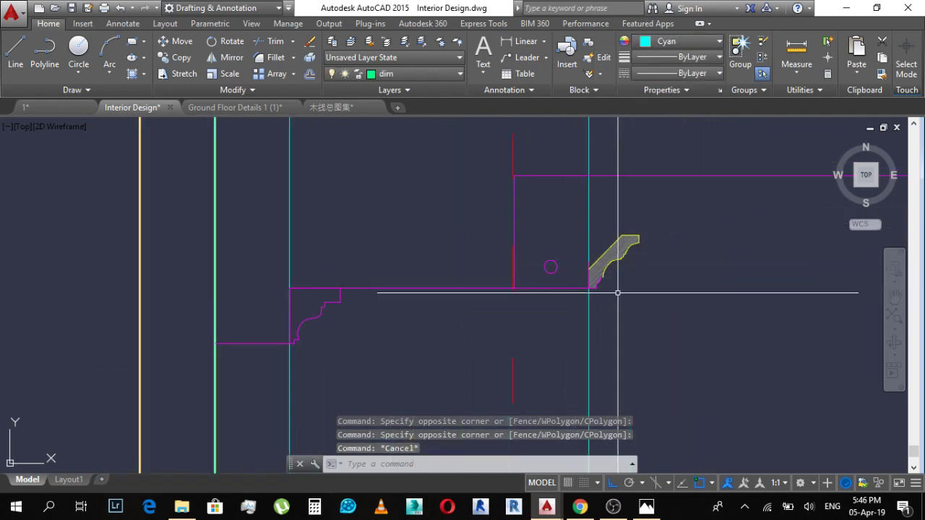
scroll(617, 289, up, 4)
text(ma)
key(Escape)
click(582, 215)
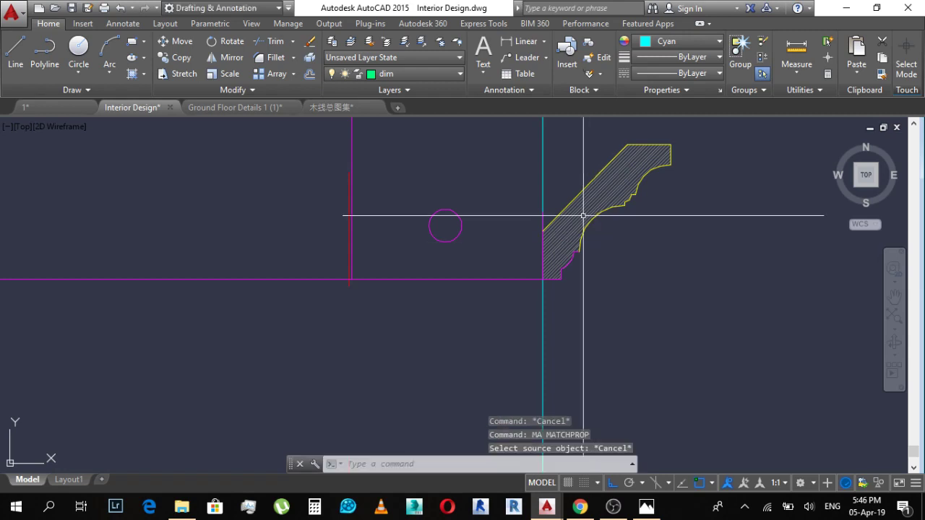
text(e)
key(Return)
key(Escape)
key(Escape)
Step: Match the remaining yellow outline of the left cove cornice to its magenta segment's properties
text(ma)
key(Return)
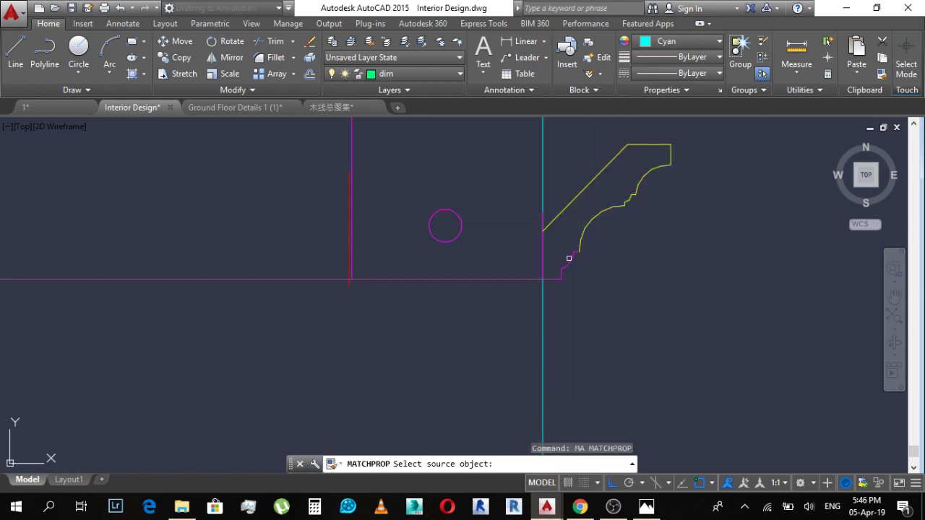
click(569, 260)
scroll(562, 247, down, 4)
click(544, 200)
click(640, 291)
click(641, 291)
key(Escape)
Step: Erase the short vertical upstand line behind the left cove cornice
scroll(556, 253, up, 4)
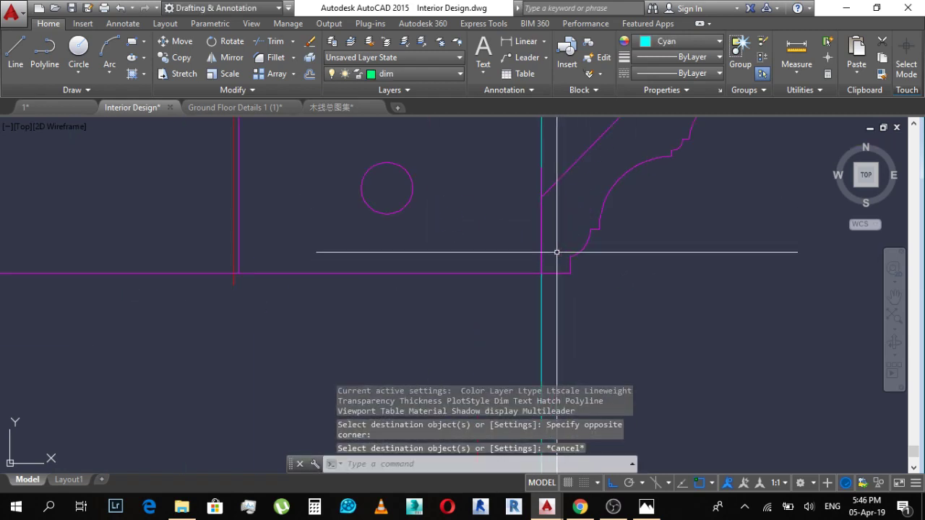
key(Escape)
scroll(573, 248, down, 2)
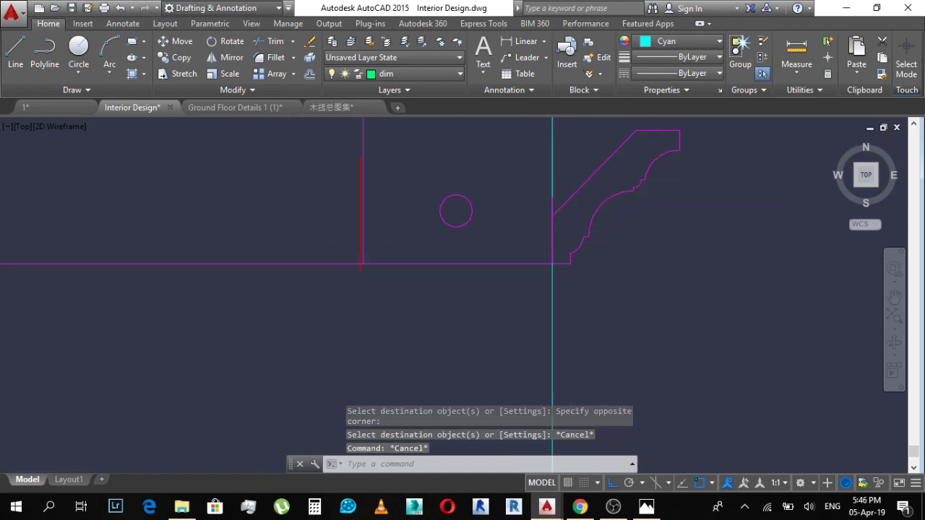
scroll(601, 201, up, 2)
key(Escape)
key(Escape)
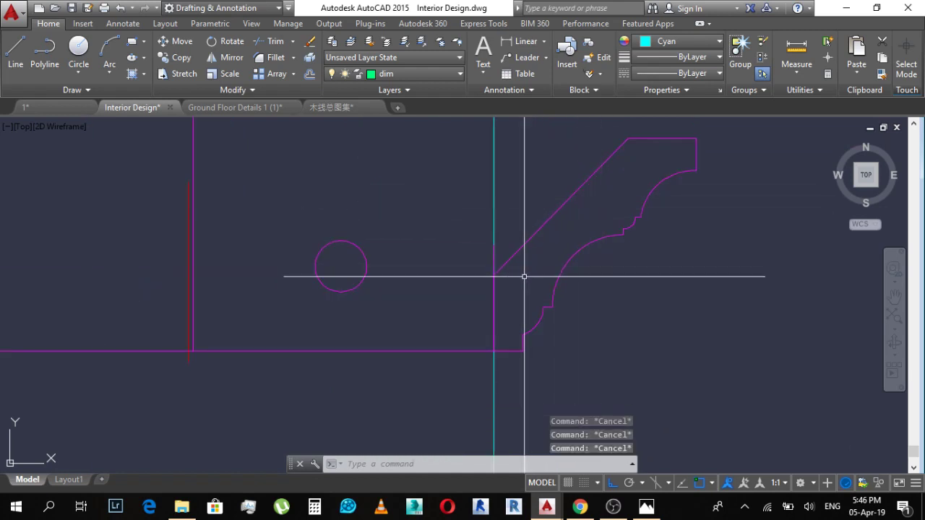
click(493, 252)
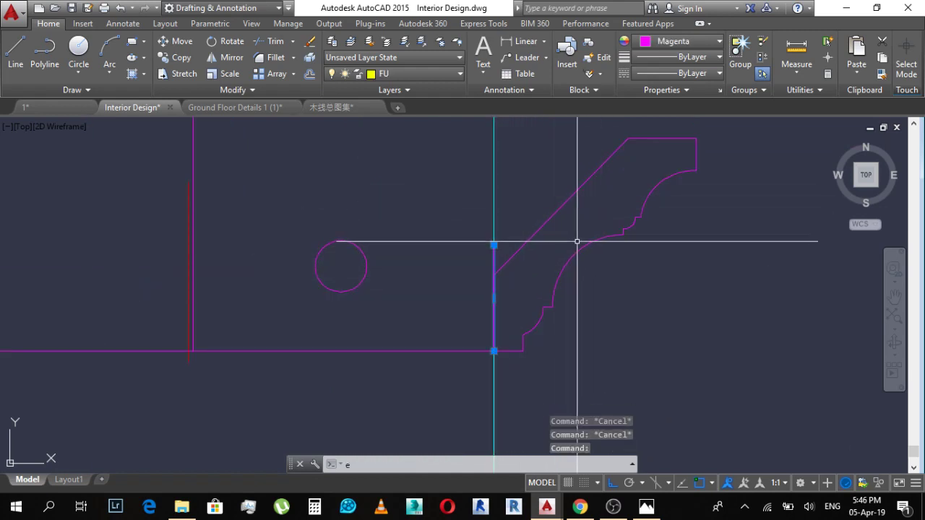
text(e)
key(Return)
key(Escape)
scroll(527, 270, down, 3)
key(Escape)
scroll(498, 244, down, 3)
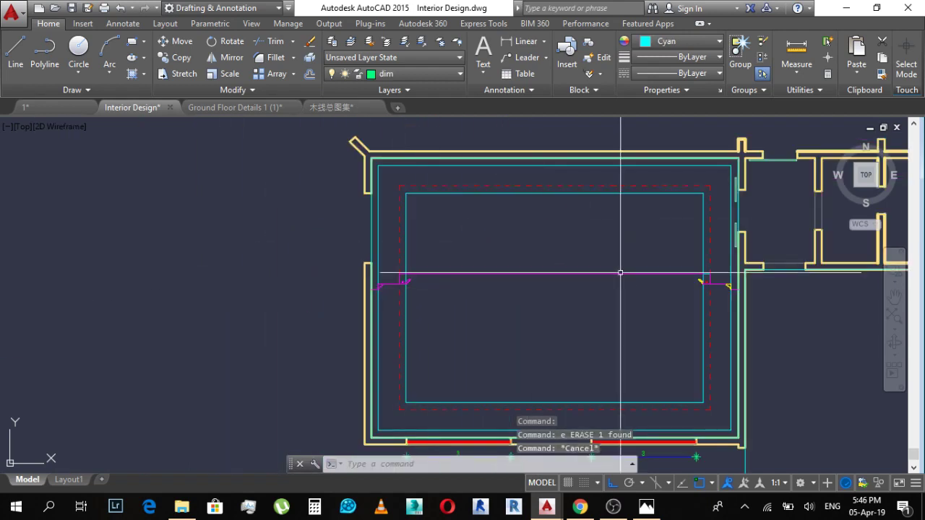
Step: Match the cyan line across the top of the right cove recess to the magenta recess side line's properties
scroll(702, 299, up, 5)
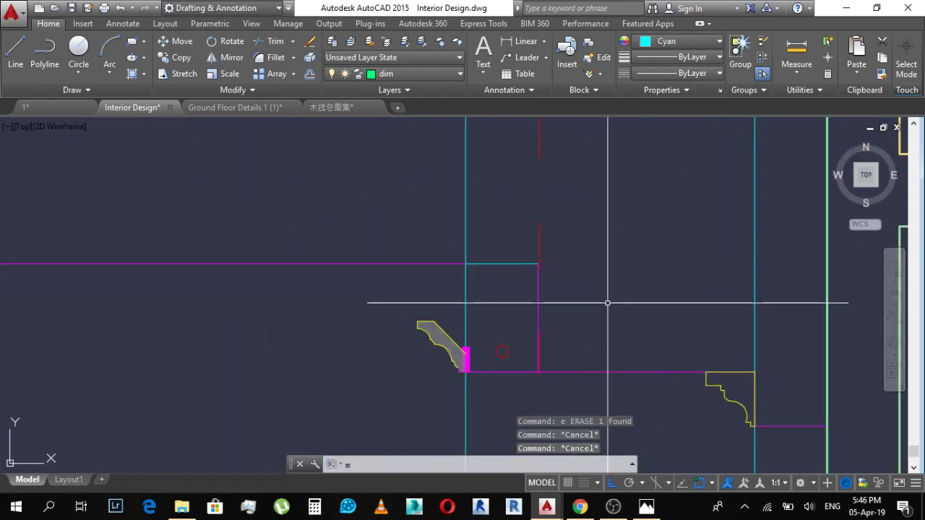
text(ma)
key(Return)
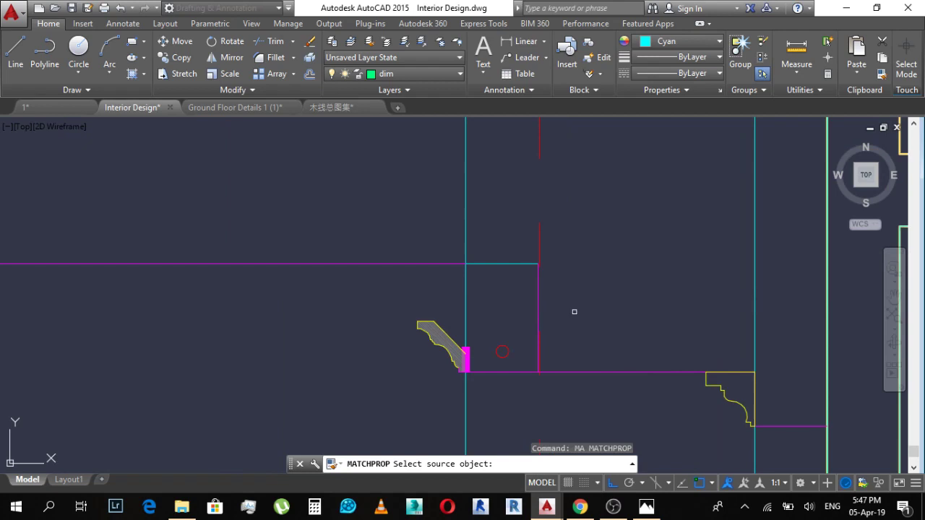
click(538, 297)
click(474, 309)
key(Escape)
Step: Erase the hatch inside the right cove cornice and the thick vertical upstand line behind it
scroll(489, 309, up, 4)
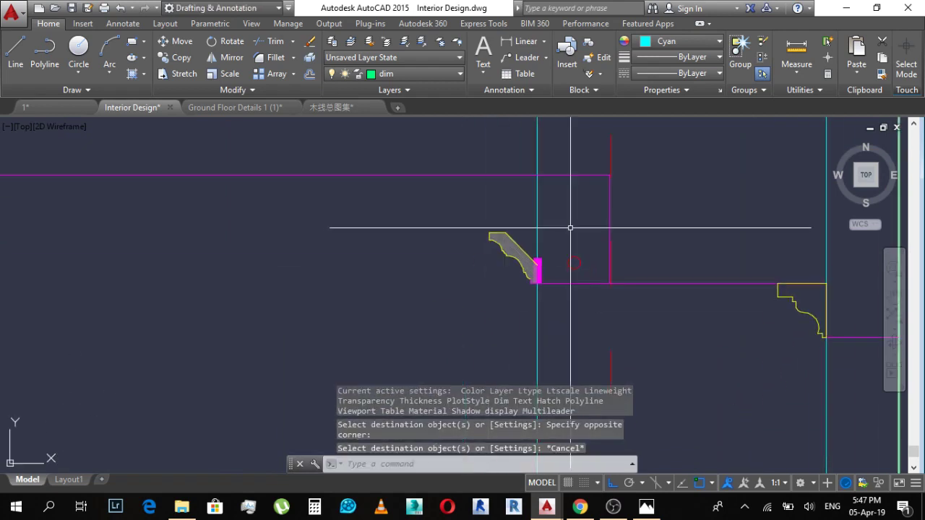
click(485, 263)
text(e)
key(Return)
key(Escape)
click(524, 272)
text(e)
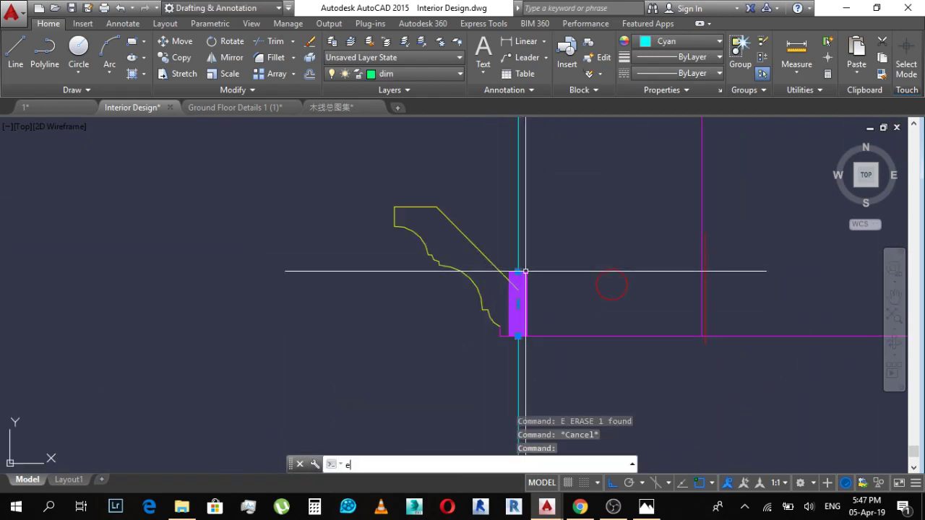
key(Return)
key(Escape)
key(Escape)
middle_drag(558, 279, 553, 259)
Step: Match the yellow outline of the right cove cornice to the magenta lower ceiling line's properties
text(ma)
key(Return)
click(558, 319)
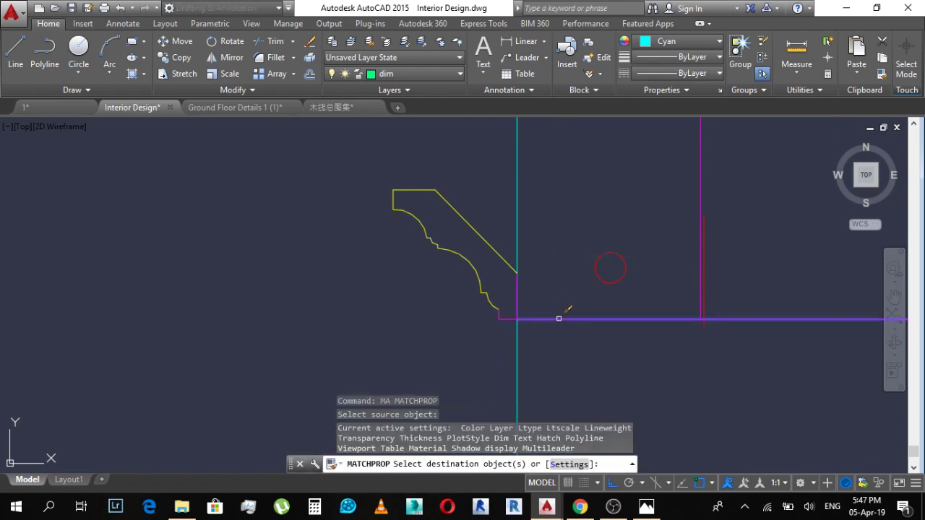
click(380, 171)
key(Escape)
scroll(576, 280, down, 4)
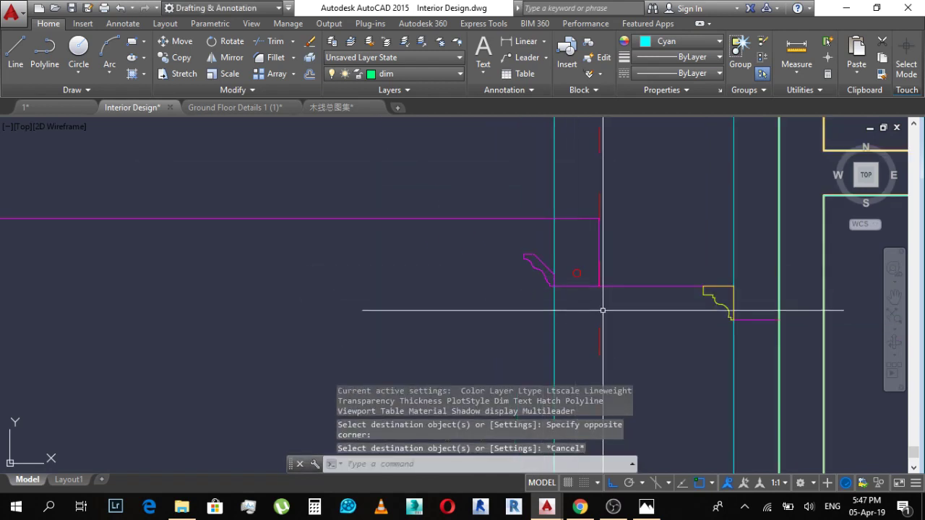
scroll(619, 229, down, 4)
scroll(604, 255, up, 2)
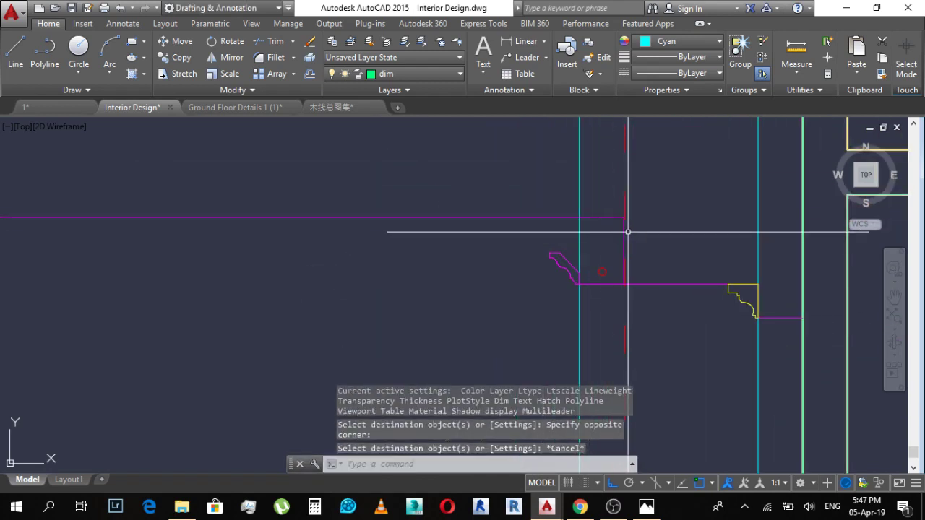
scroll(643, 238, up, 3)
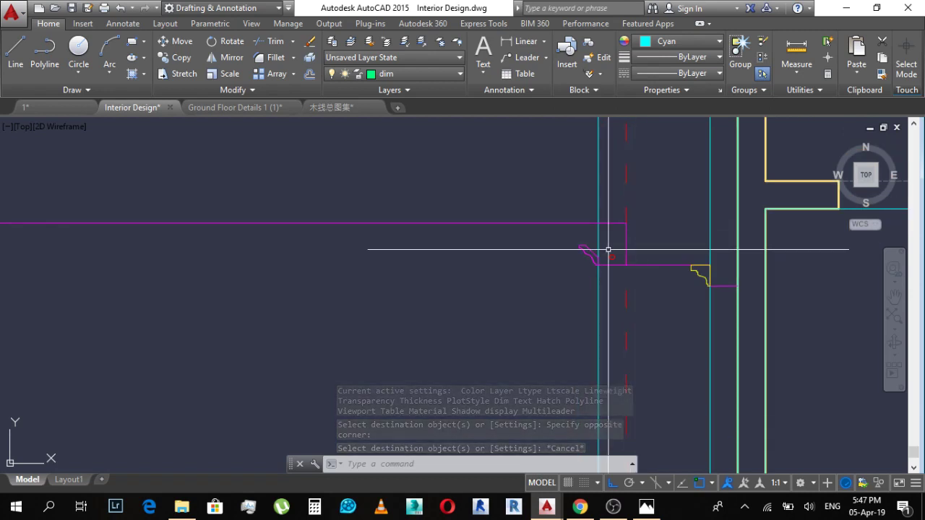
key(Escape)
scroll(617, 229, down, 2)
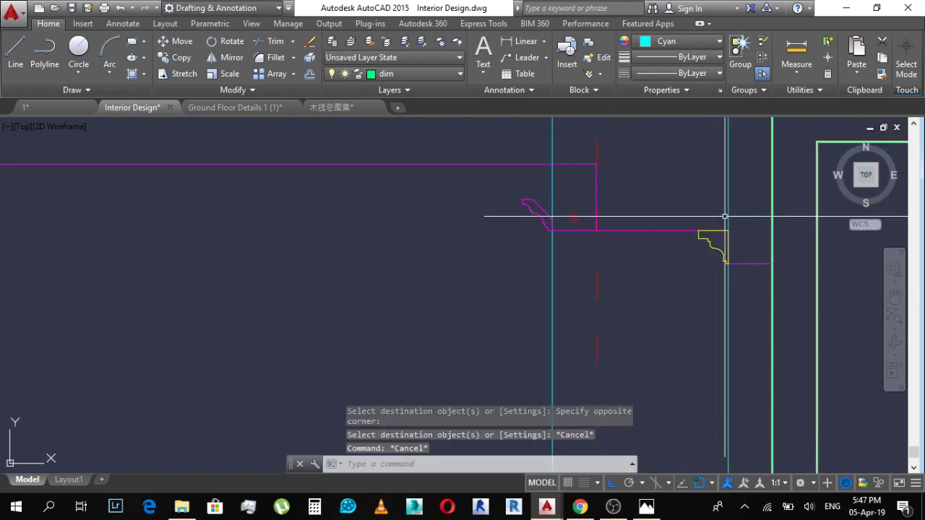
scroll(722, 216, up, 2)
scroll(657, 250, down, 4)
scroll(671, 230, down, 1)
scroll(713, 310, down, 4)
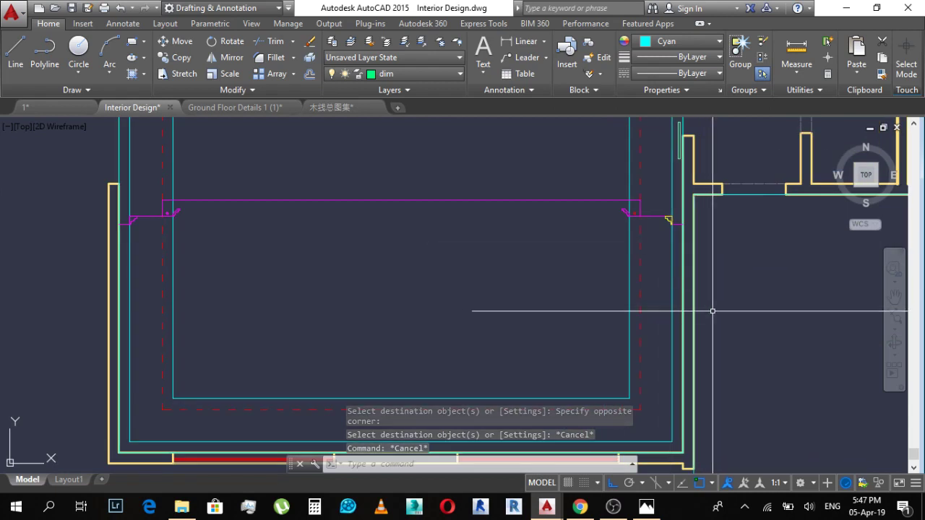
scroll(698, 320, up, 6)
key(Escape)
key(Escape)
scroll(723, 289, up, 3)
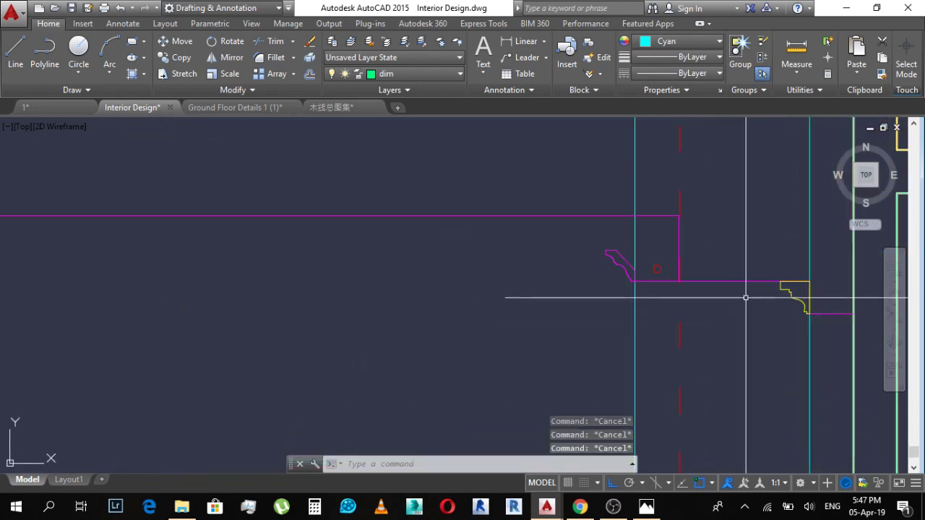
Step: Offset the right lower ceiling line, including its step at the wall cornice, 0.012 upward for the board thickness
text(o)
key(Return)
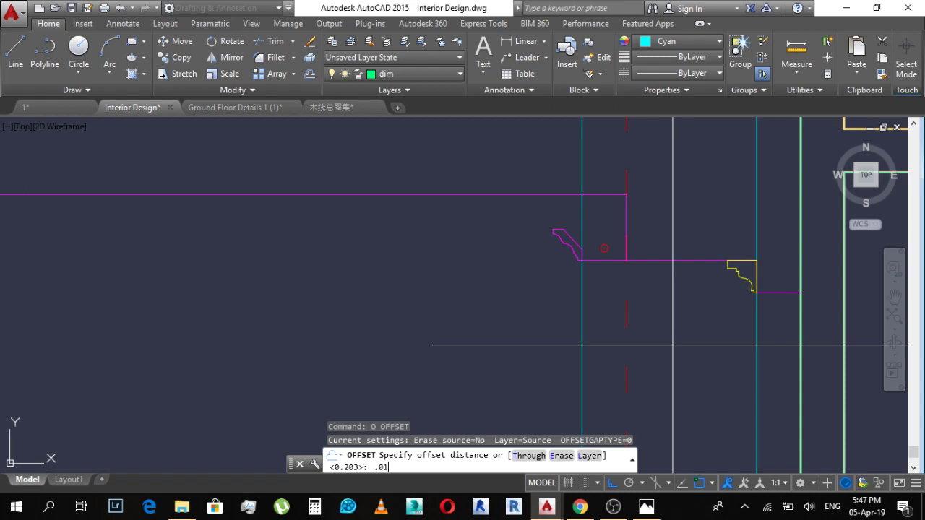
key(Return)
scroll(806, 289, up, 4)
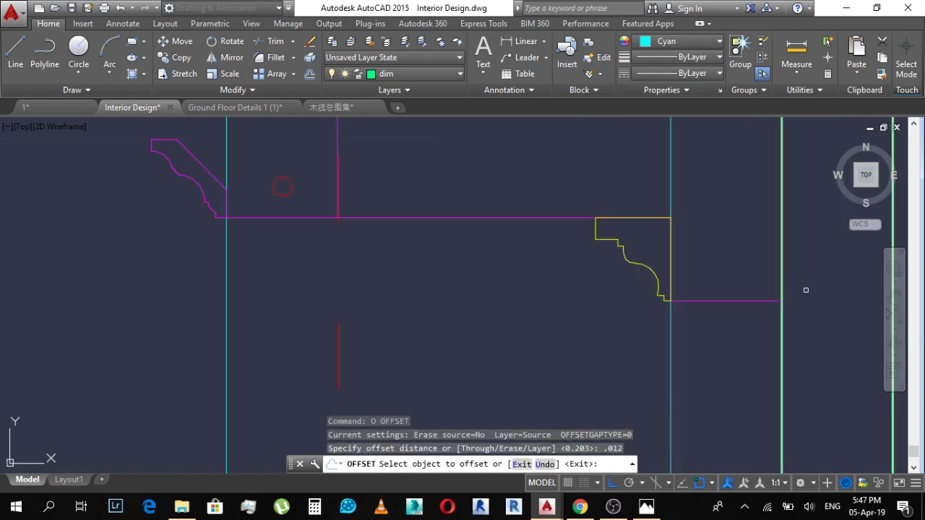
click(728, 298)
click(723, 300)
click(723, 284)
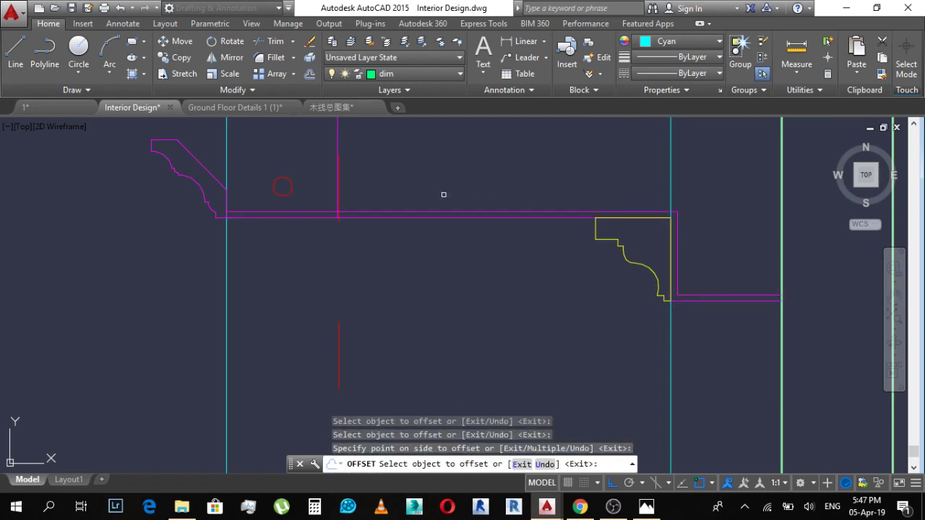
Step: Offset the right recess's side line outward and the recess top and main ceiling lines upward by 0.012
middle_drag(357, 139, 464, 234)
click(446, 202)
click(489, 219)
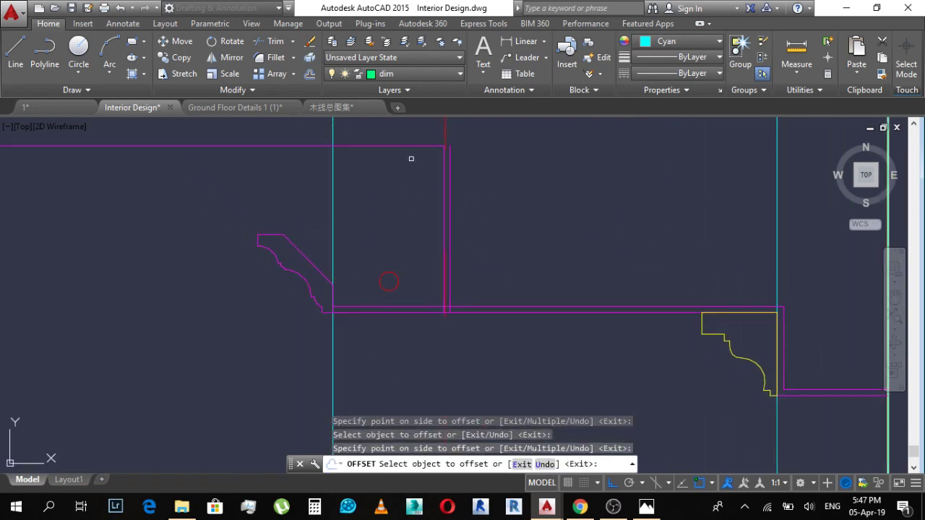
scroll(571, 231, down, 4)
scroll(434, 203, up, 4)
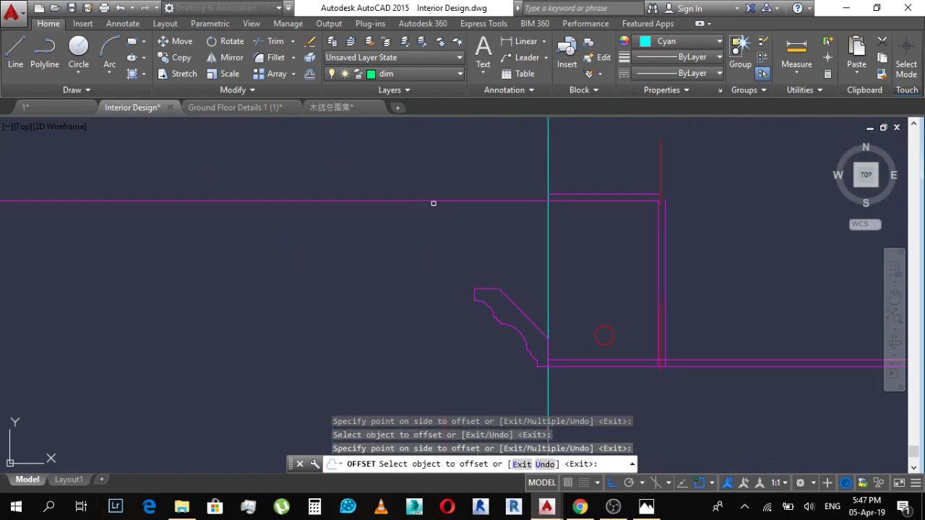
click(436, 200)
click(432, 173)
Step: Offset the left recess's side line outward and the left lower ceiling line upward by 0.012
scroll(727, 237, down, 4)
middle_drag(361, 237, 766, 239)
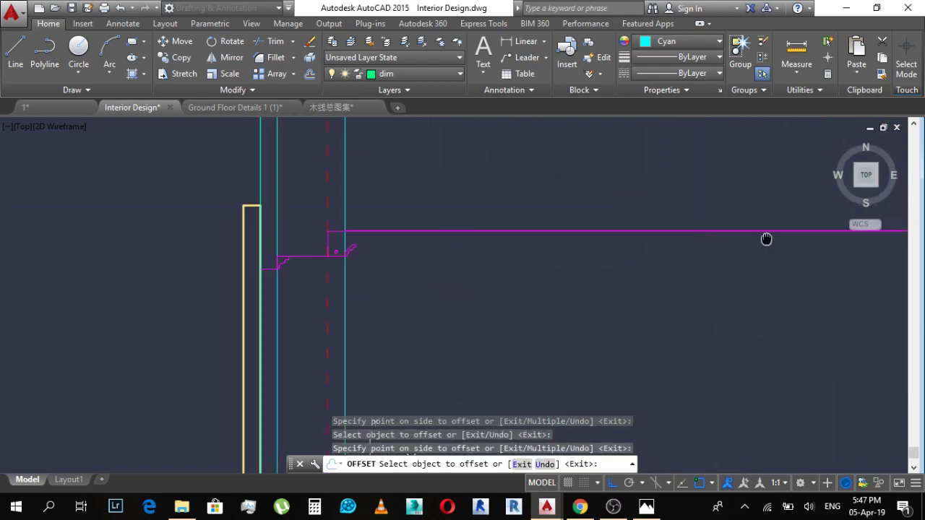
scroll(351, 237, up, 5)
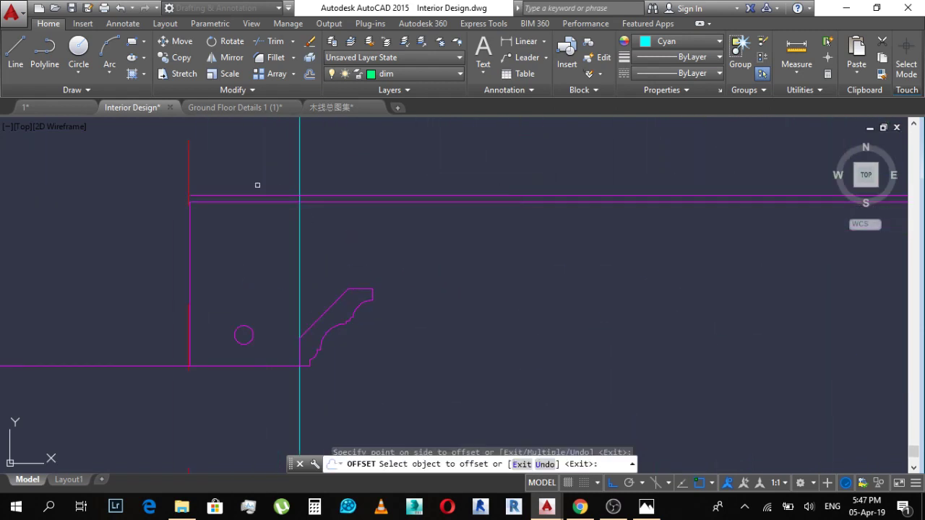
click(190, 222)
click(181, 224)
middle_drag(198, 261, 617, 150)
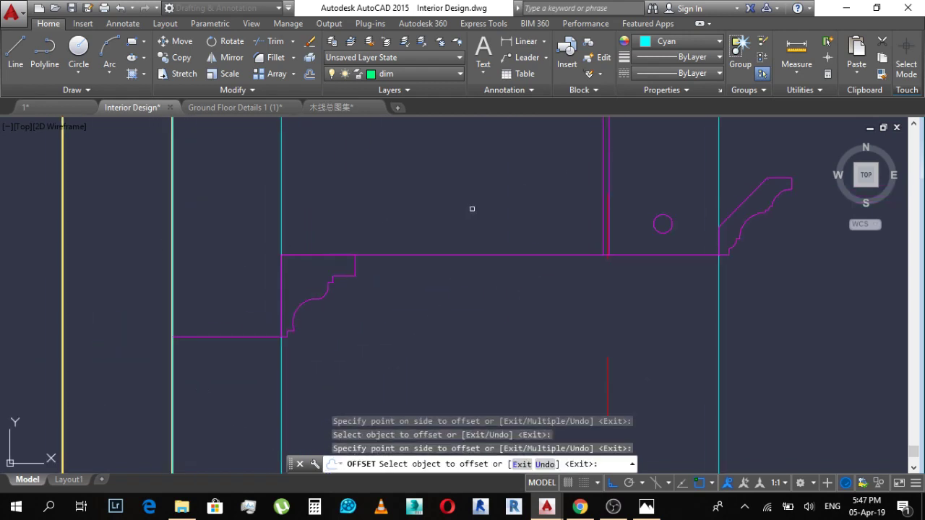
click(358, 256)
click(341, 208)
Step: Offset the short upstand line behind the left cove cornice 0.012 towards the light circle
scroll(657, 192, up, 2)
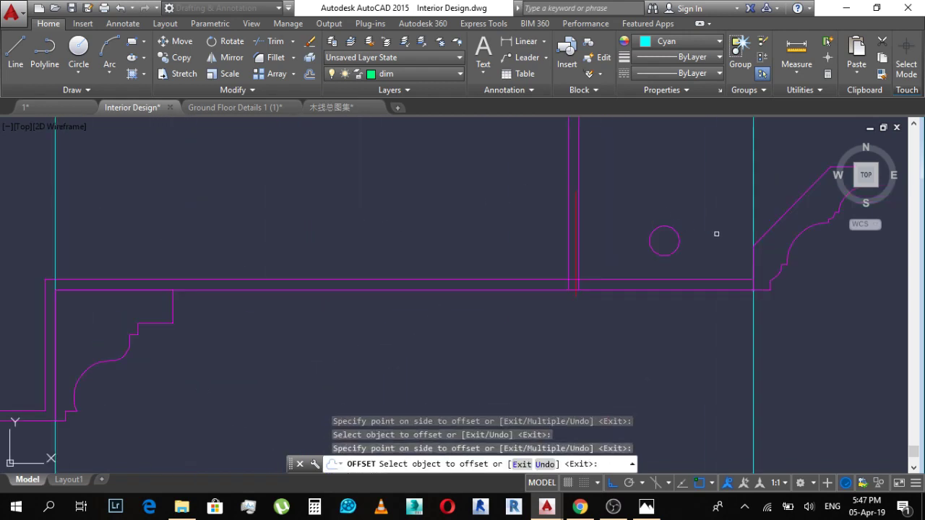
click(747, 255)
click(716, 248)
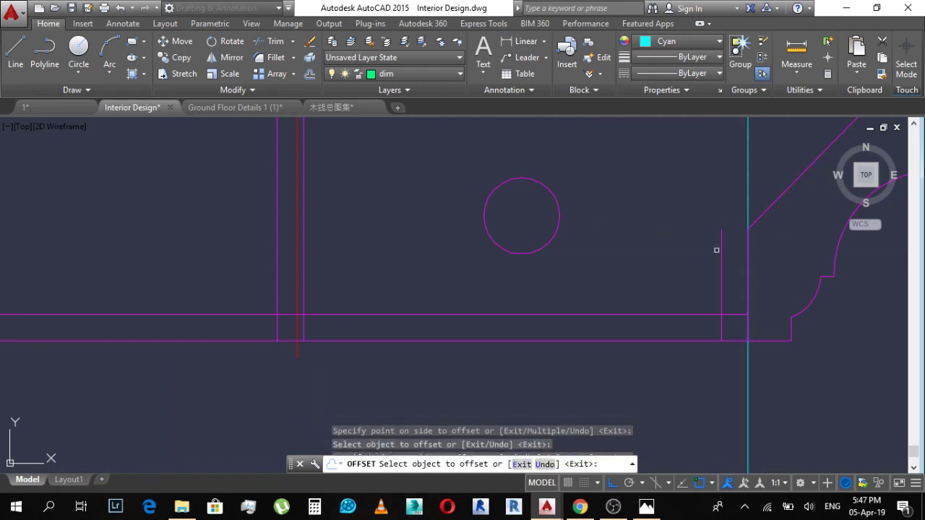
scroll(667, 247, down, 3)
scroll(502, 272, up, 5)
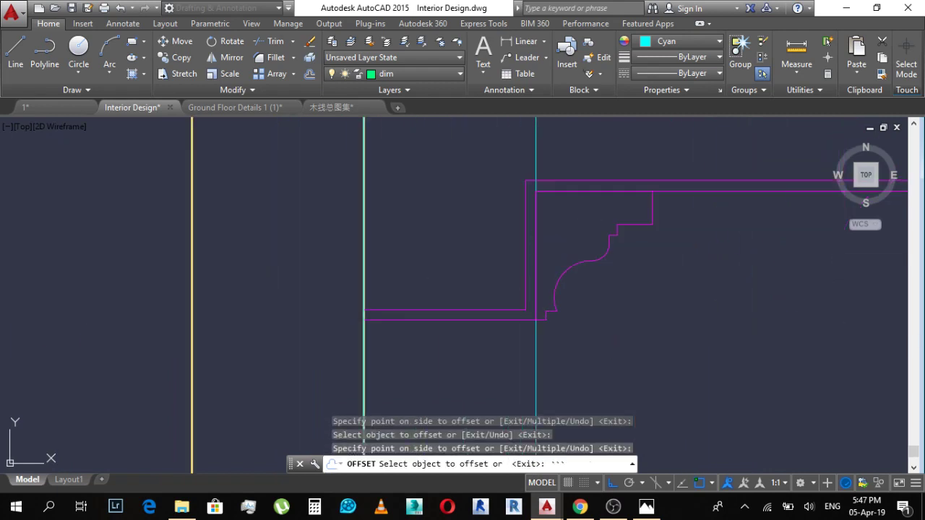
key(Escape)
scroll(551, 274, down, 4)
scroll(648, 243, up, 5)
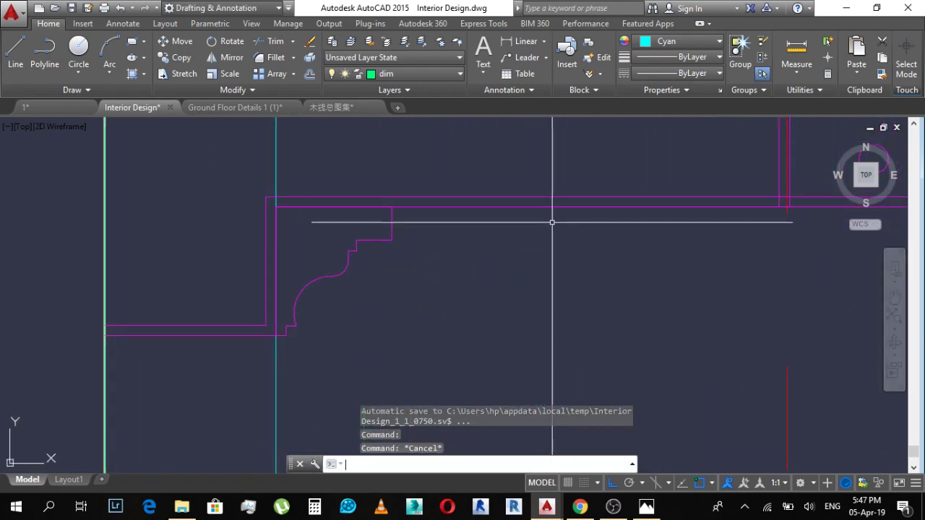
text(f)
key(Return)
scroll(754, 227, down, 3)
scroll(636, 209, up, 5)
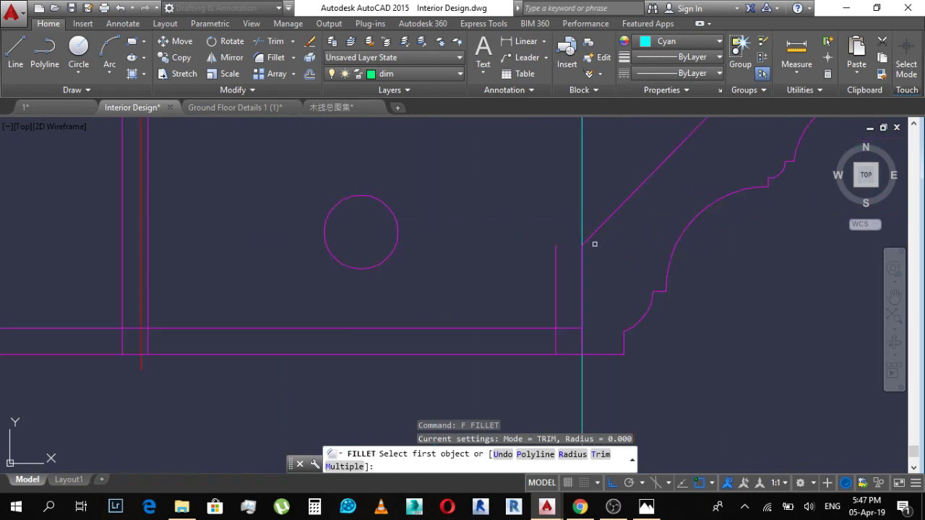
key(Escape)
Step: Close the top of the left upstand with a short line and match it to the magenta upstand line's properties
key(Return)
click(580, 245)
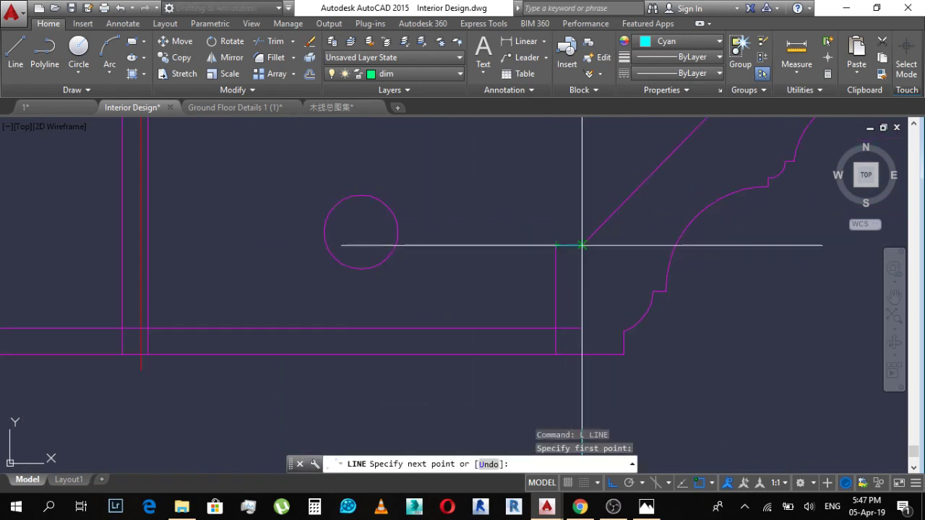
key(Escape)
text(ma)
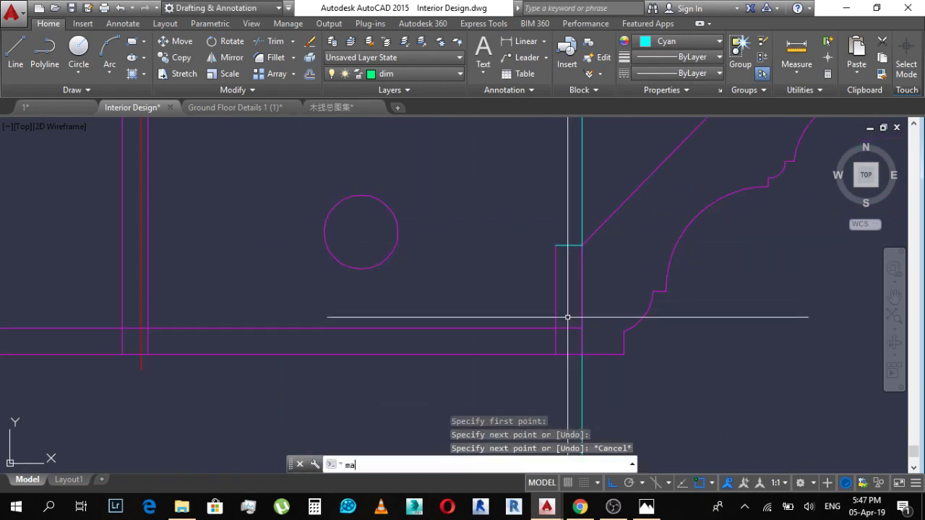
key(Return)
click(555, 276)
click(540, 266)
click(572, 329)
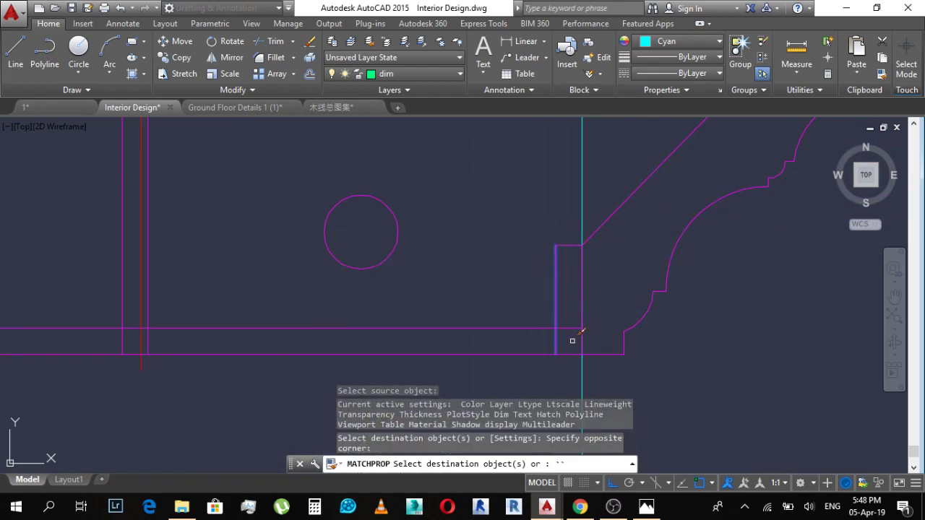
key(Escape)
Step: Trim the inner ceiling board line where it runs into the left upstand
key(Escape)
text(tr)
key(Return)
key(Return)
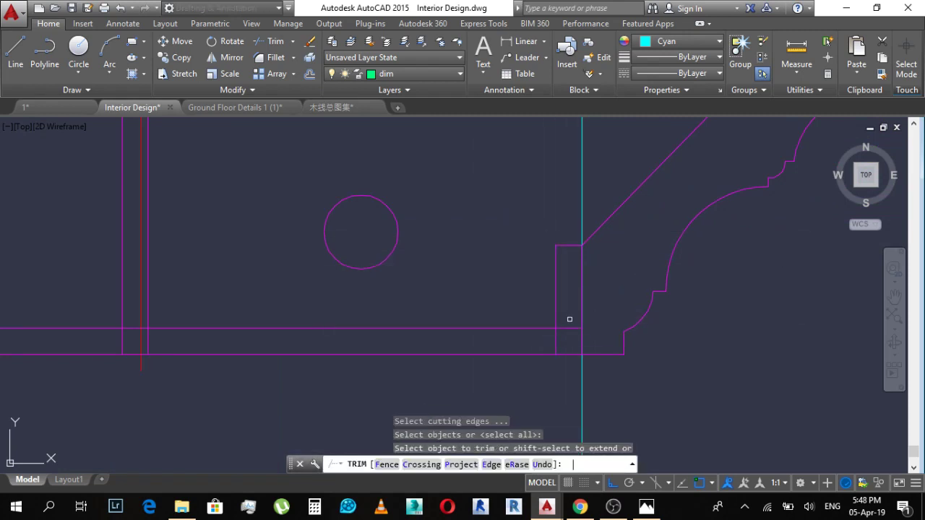
click(569, 319)
click(562, 337)
click(548, 338)
click(544, 339)
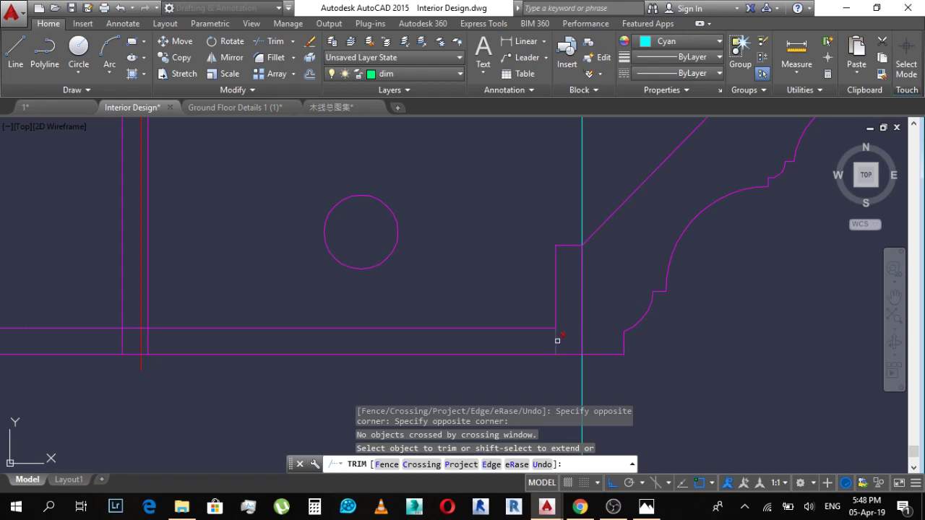
click(557, 340)
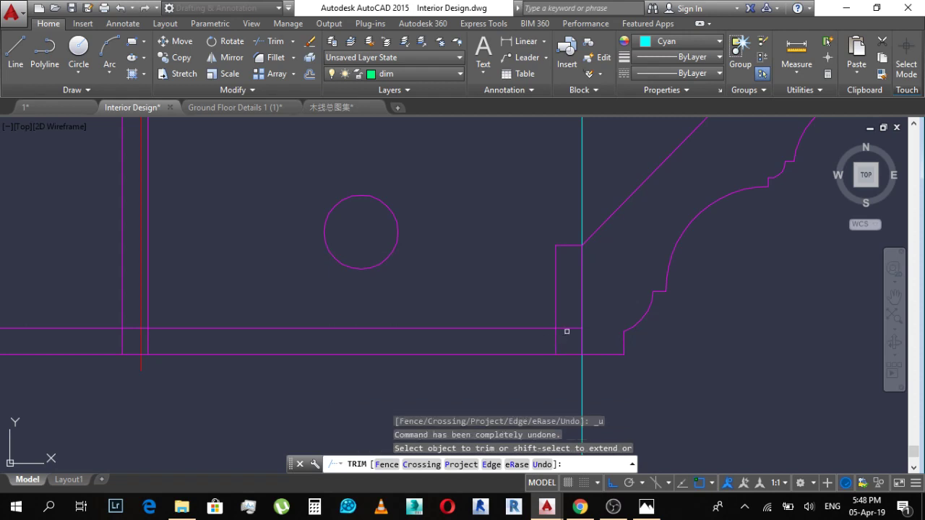
click(570, 325)
click(562, 337)
key(Escape)
Step: Trim the overlapping line pieces where the left recess's double side meets the lower ceiling board
scroll(558, 246, down, 3)
scroll(561, 264, up, 2)
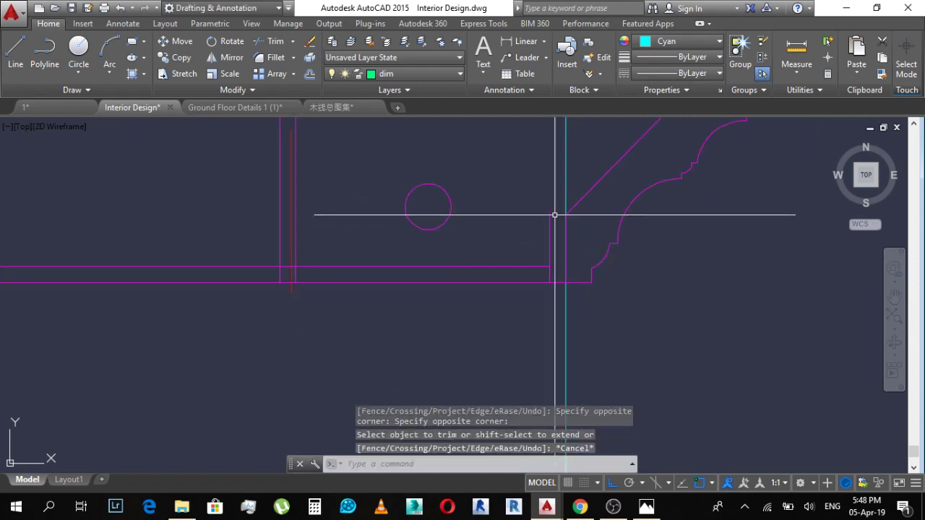
scroll(386, 330, up, 5)
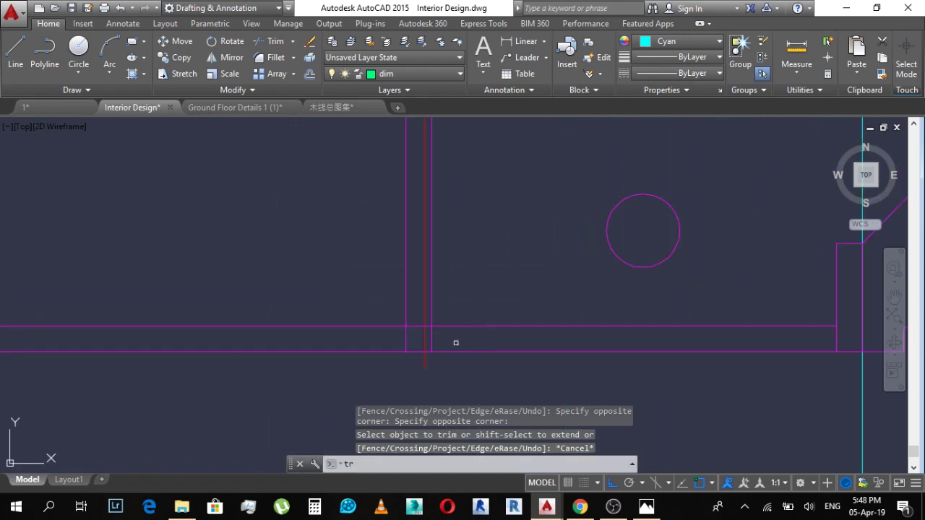
key(Return)
key(Return)
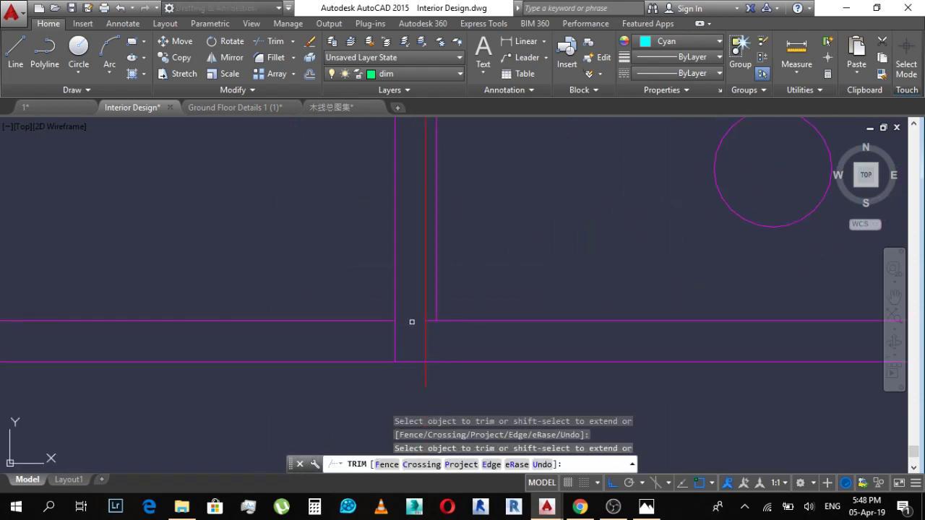
scroll(437, 321, up, 5)
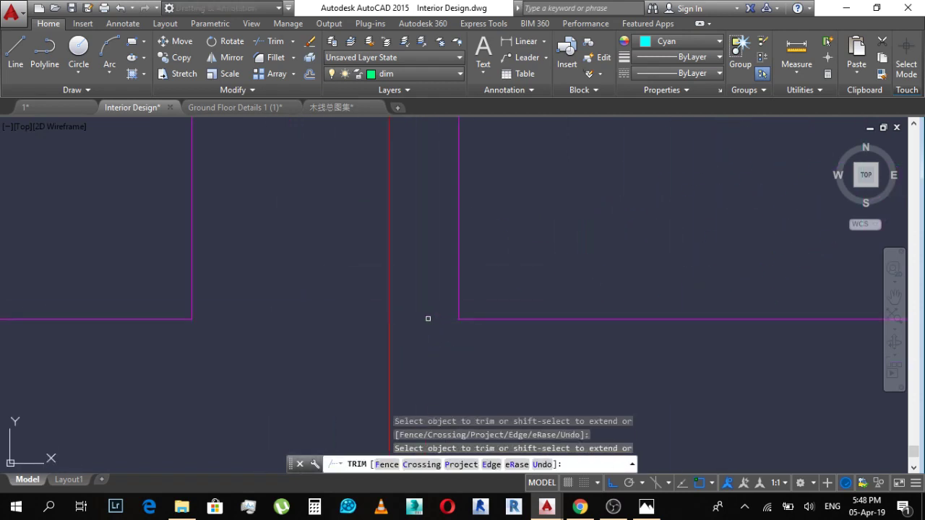
scroll(428, 318, down, 5)
key(Escape)
Step: Fillet the outer upper board line and the outer side line of the left cove recess into a sharp corner
text(f)
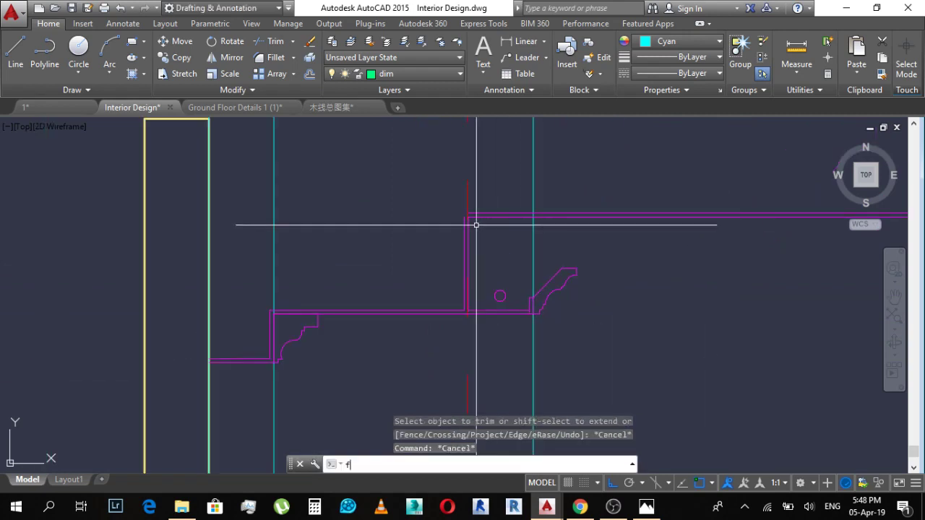
key(Return)
scroll(478, 217, up, 4)
click(470, 228)
scroll(428, 209, down, 2)
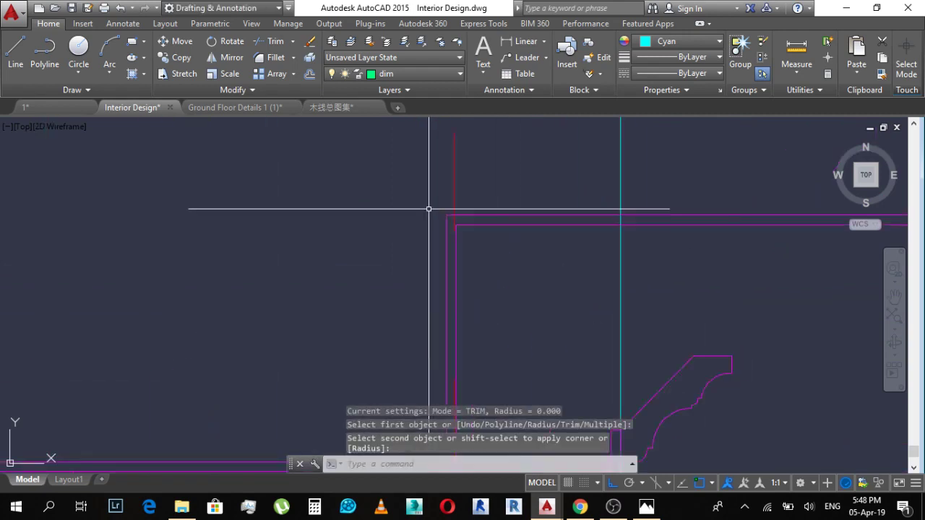
scroll(429, 209, down, 3)
scroll(431, 230, up, 2)
scroll(462, 195, down, 5)
middle_drag(688, 215, 456, 206)
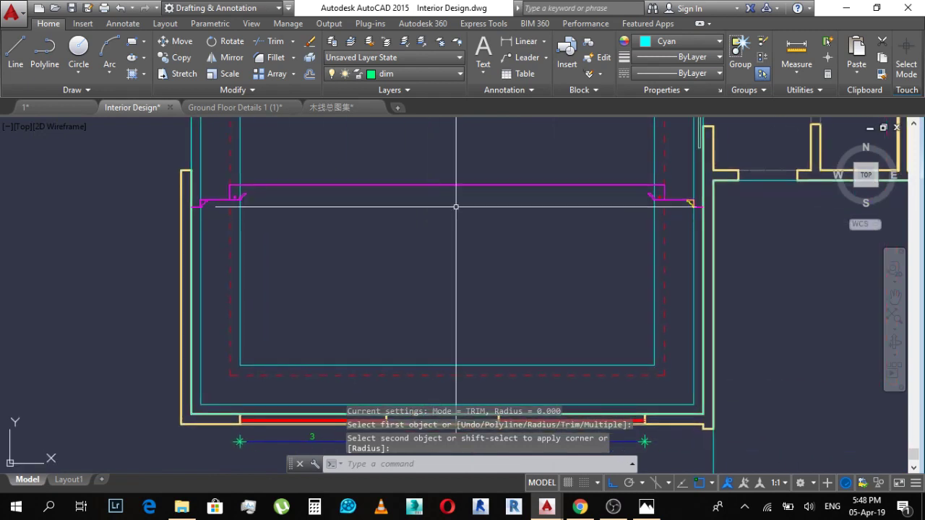
Step: Fillet the outer upper board line and the outer side line of the right cove recess into a sharp corner
scroll(704, 208, up, 5)
key(Escape)
key(Escape)
text(f)
key(Return)
scroll(722, 242, up, 2)
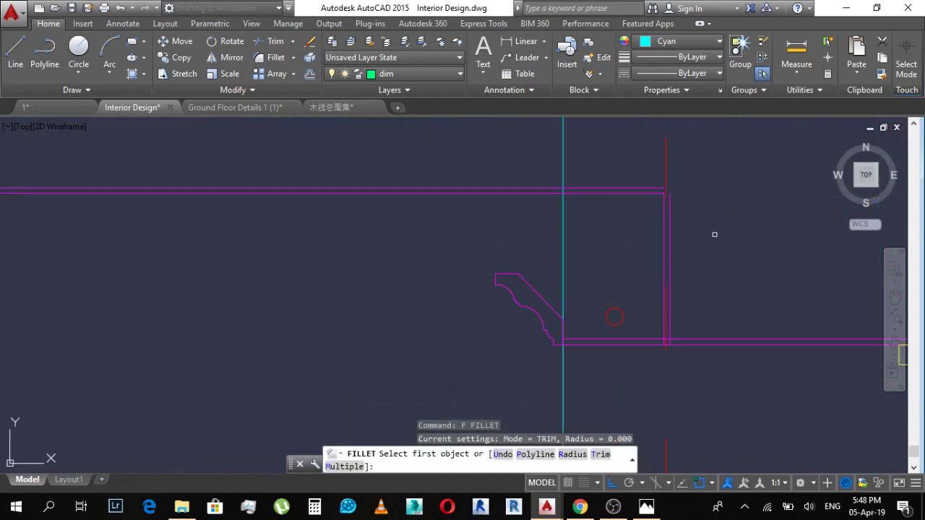
click(665, 187)
key(Escape)
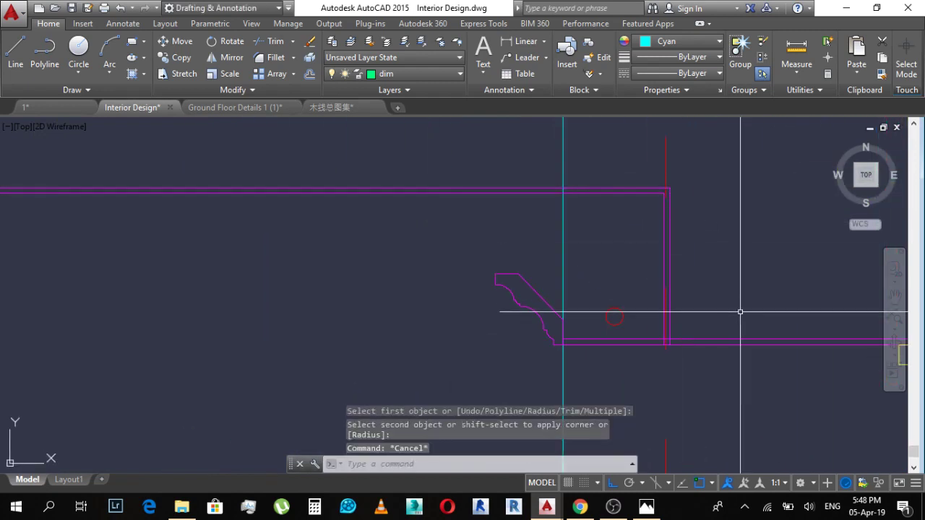
Step: Trim the overlapping line pieces where the right recess's double side meets the lower ceiling board
scroll(714, 340, up, 2)
text(tr)
key(Return)
key(Return)
scroll(640, 340, up, 4)
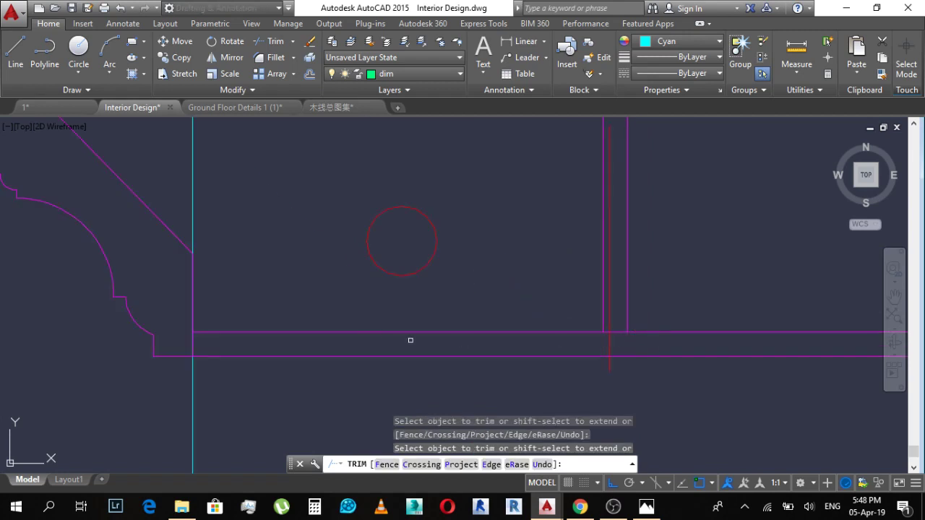
middle_drag(302, 315, 414, 307)
key(Escape)
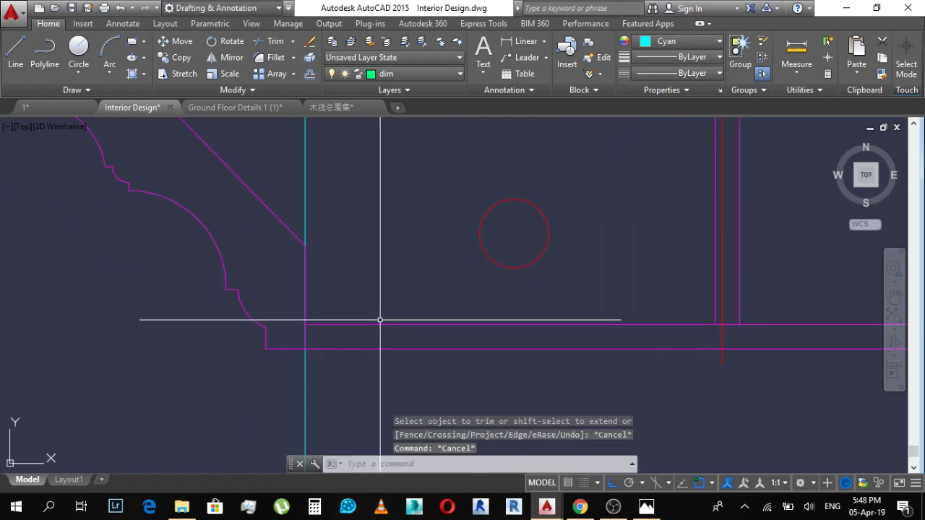
Step: Offset the short upstand line behind the right cove cornice 0.012 towards the light circle
text(o)
key(Return)
key(Return)
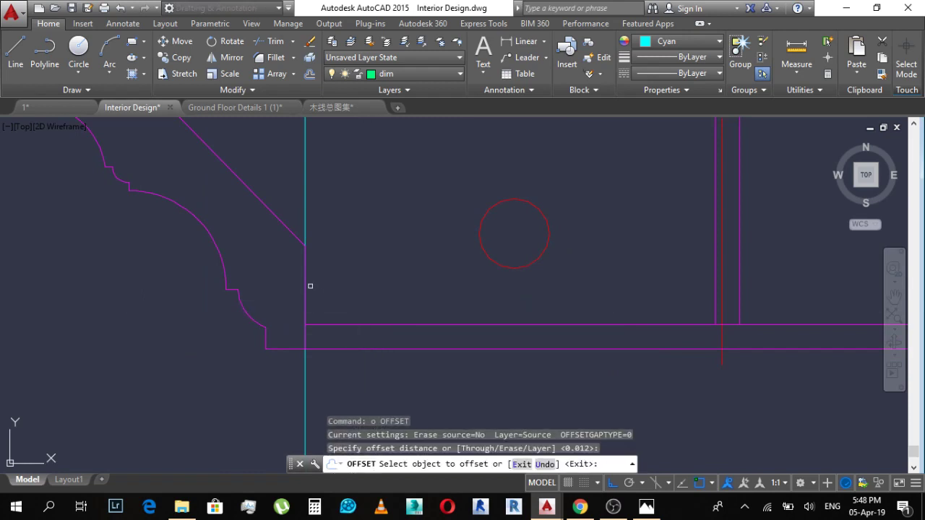
click(306, 285)
click(348, 319)
key(Escape)
key(Escape)
Step: Close the top of the right upstand with a short line and match it to the magenta upstand line's properties
text(l)
key(Return)
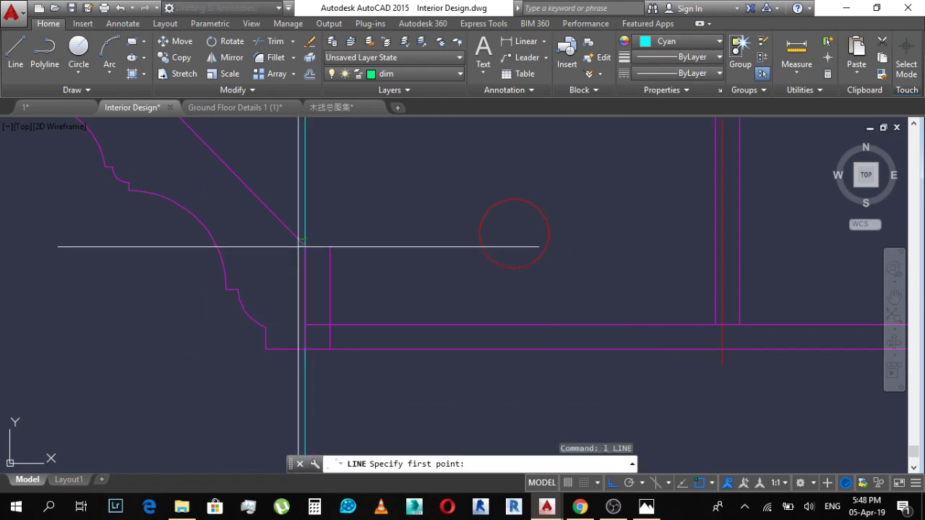
click(329, 247)
key(Escape)
text(n)
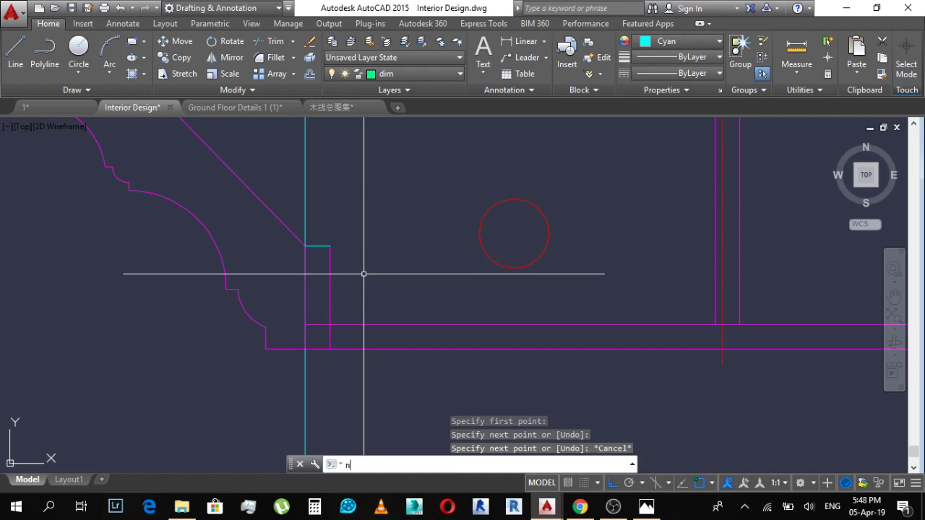
text(a)
key(Return)
click(330, 257)
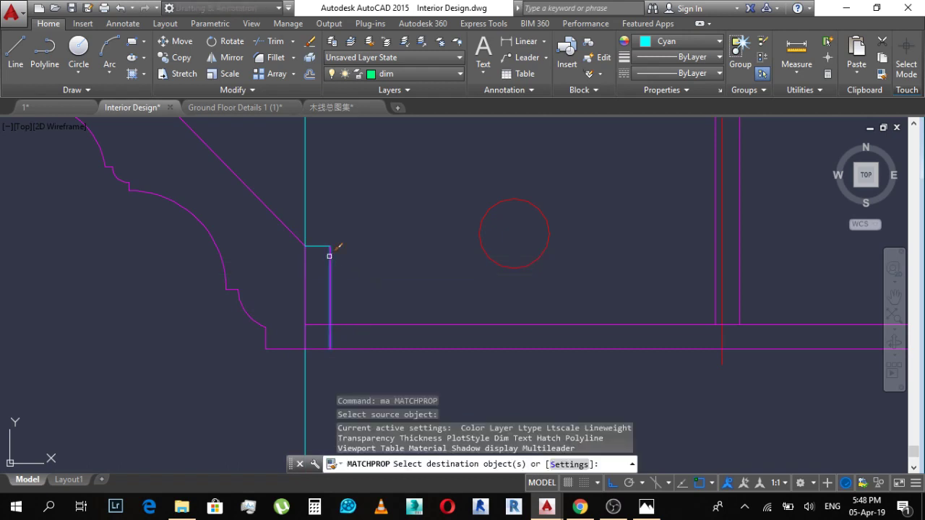
click(291, 219)
click(340, 287)
key(Escape)
Step: Trim the inner ceiling board line where it runs into the right upstand
text(tr)
key(Return)
key(Return)
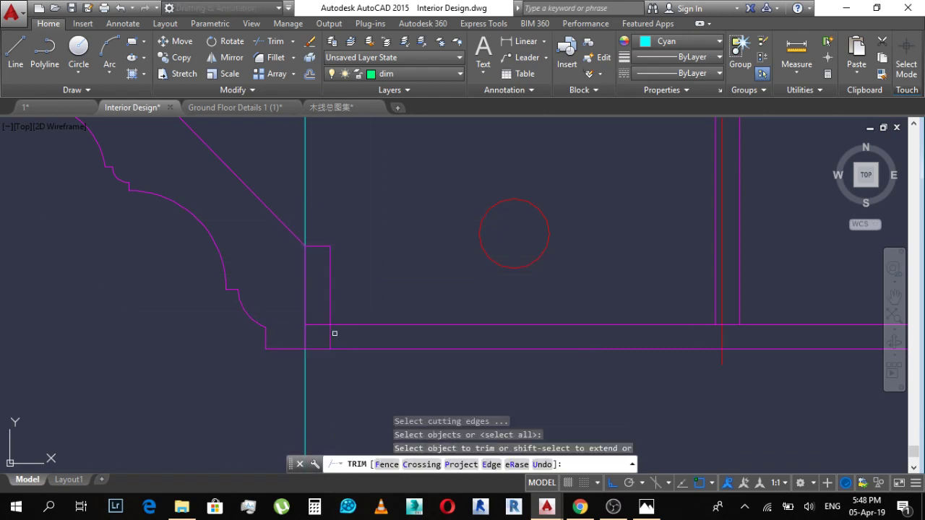
key(Escape)
scroll(409, 258, down, 9)
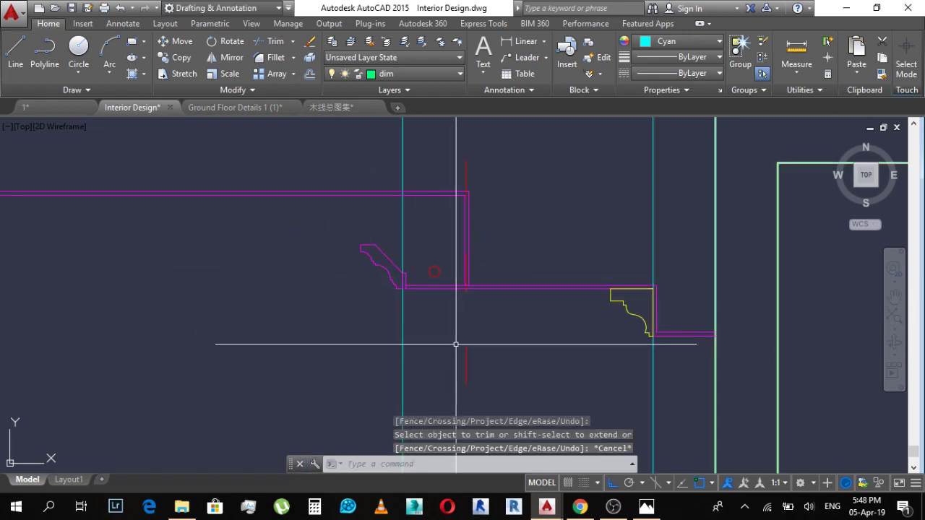
Step: Match the yellow cornice at the right wall to the magenta ceiling board line's properties
middle_drag(417, 269, 545, 226)
scroll(545, 225, down, 3)
middle_drag(572, 272, 600, 311)
scroll(600, 307, up, 2)
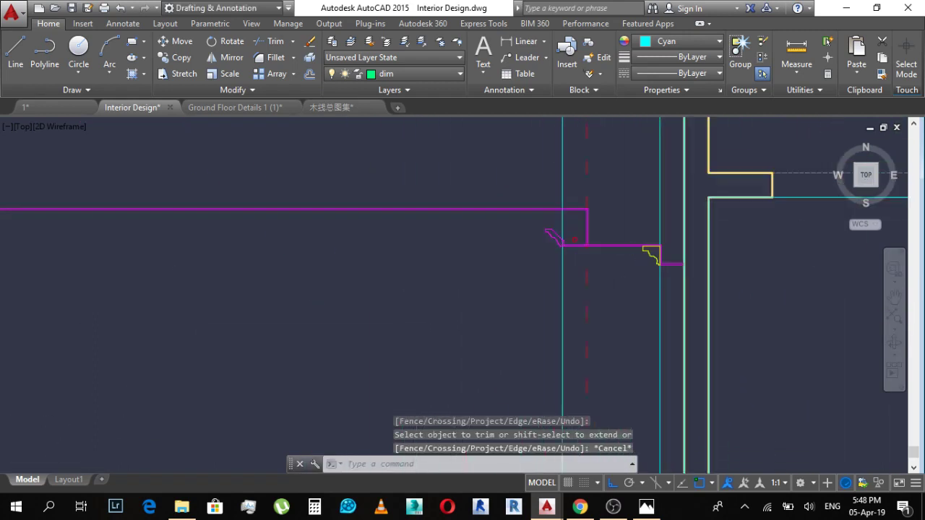
scroll(692, 260, up, 6)
text(ma)
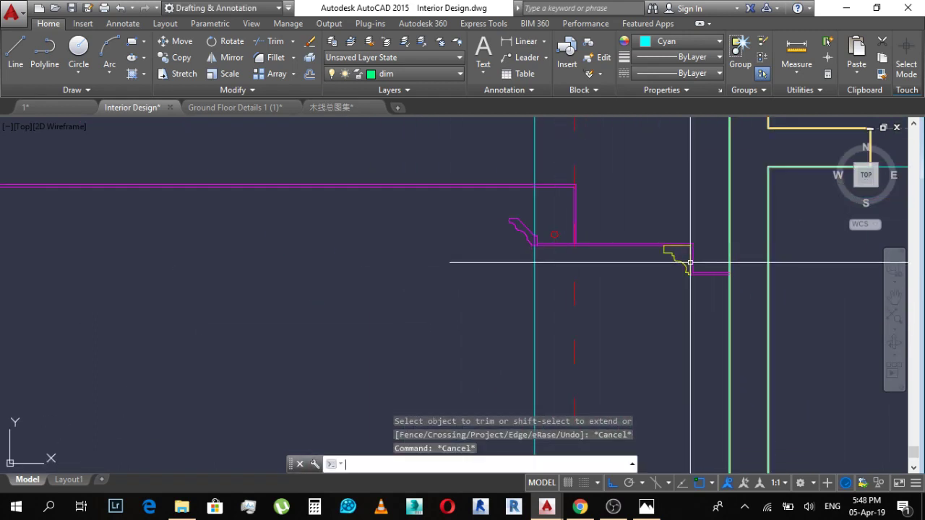
key(Return)
click(710, 299)
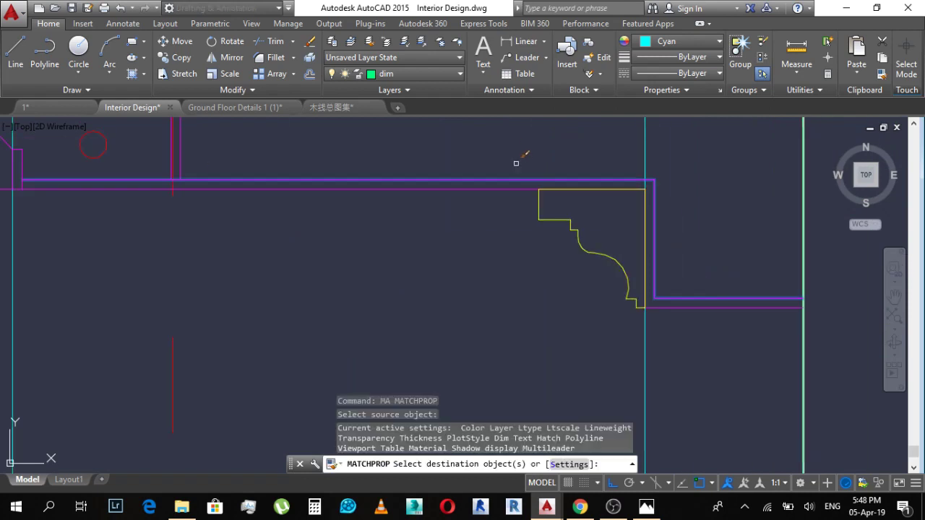
click(506, 165)
click(702, 305)
key(Escape)
scroll(664, 320, down, 3)
scroll(657, 300, down, 1)
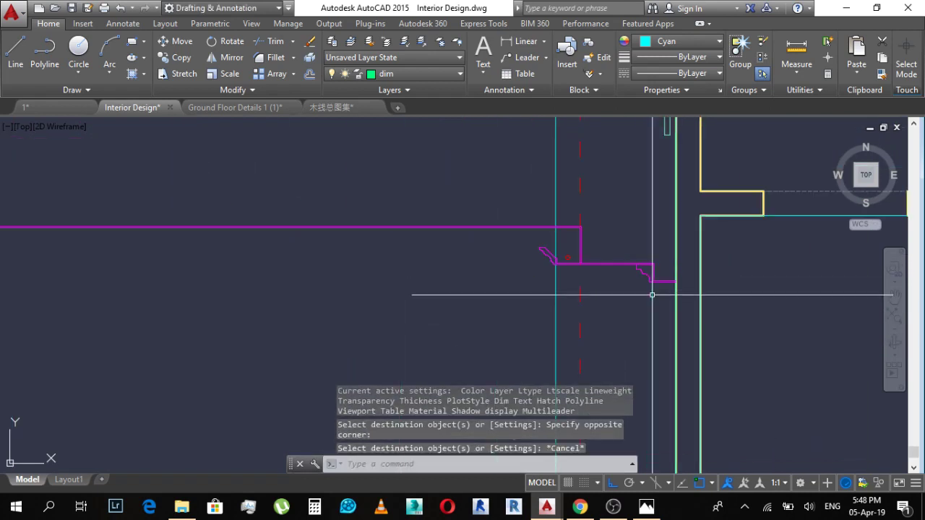
Step: Draw vertical lines from both side quadrants of the right light circle down to the ceiling board
middle_drag(418, 258, 518, 268)
scroll(647, 266, up, 5)
scroll(809, 262, up, 2)
key(Escape)
middle_drag(814, 259, 662, 238)
text(l)
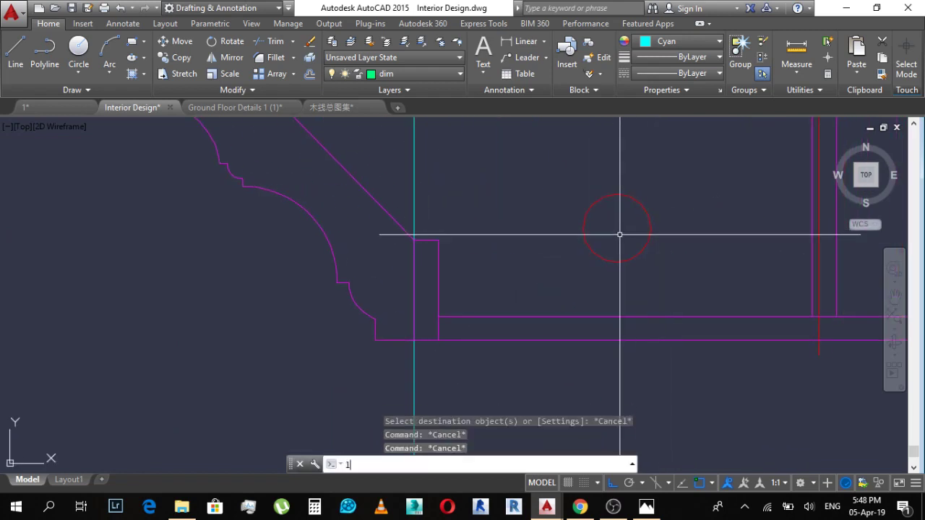
key(Return)
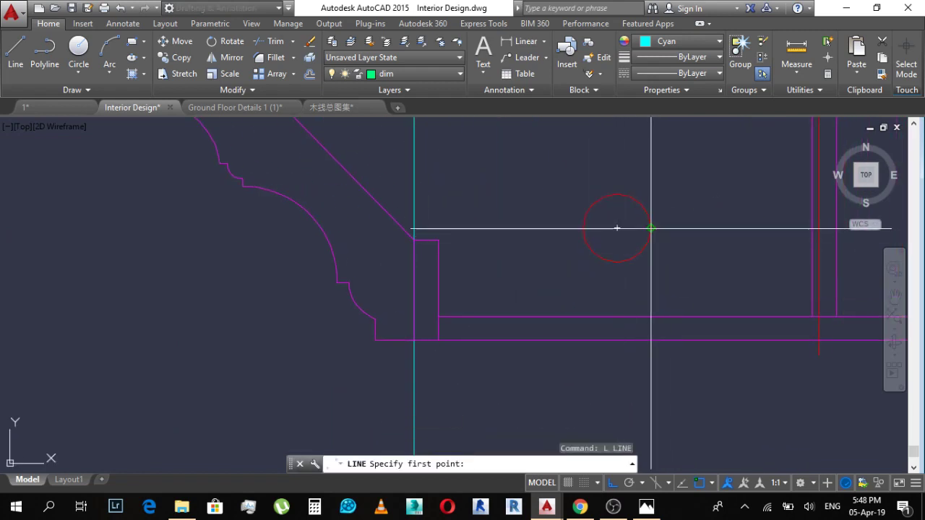
click(650, 317)
key(Return)
key(Return)
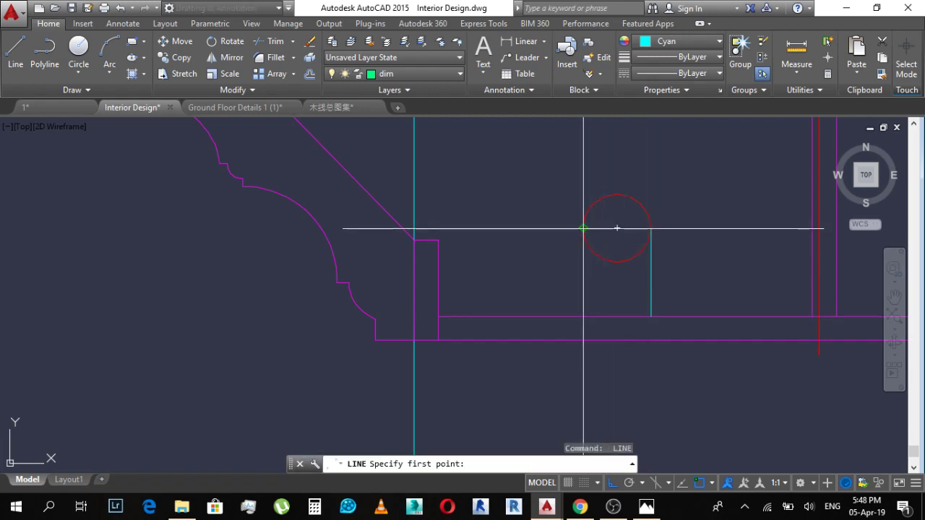
click(583, 229)
key(Escape)
Step: Draw horizontal and vertical centre lines across the right light circle between its quadrants
key(Return)
click(650, 229)
key(Escape)
key(Return)
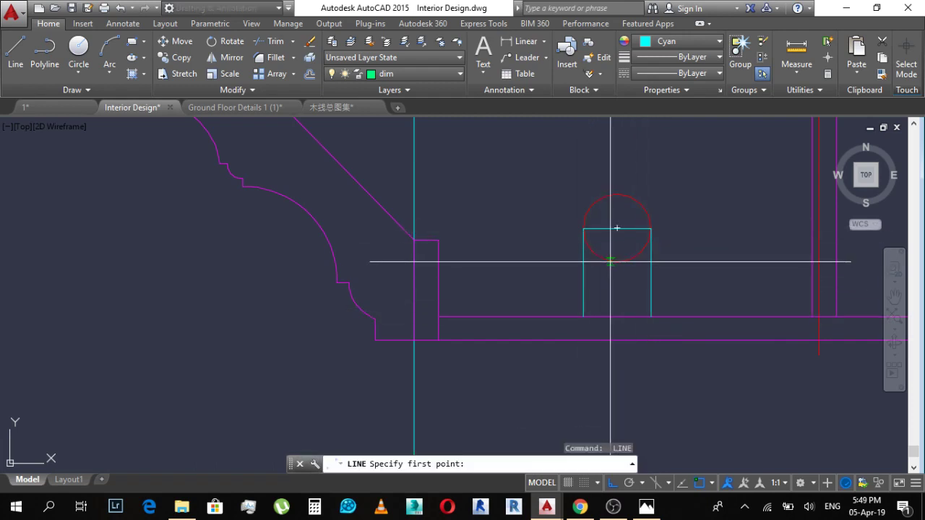
click(616, 263)
key(Escape)
Step: Match the light's support lines and centre lines to the red circle's properties
text(ma)
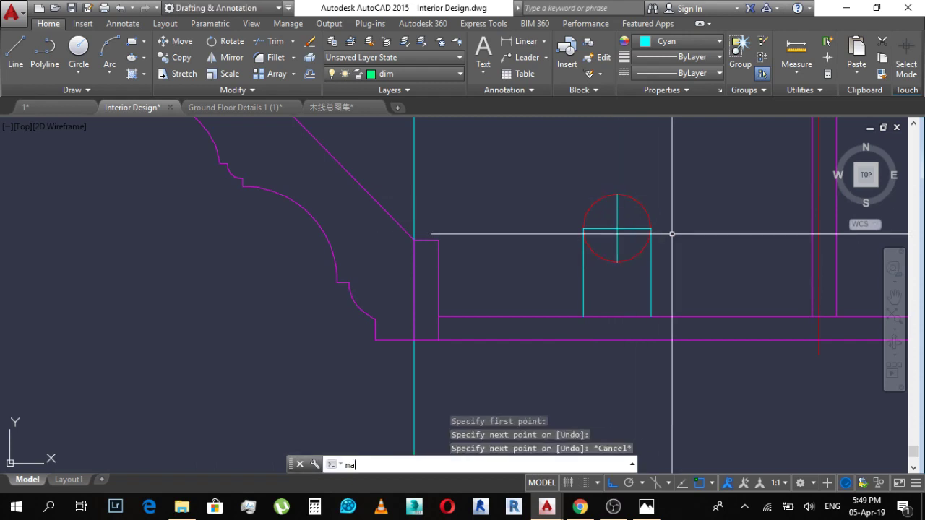
key(Return)
click(637, 252)
click(652, 233)
click(694, 167)
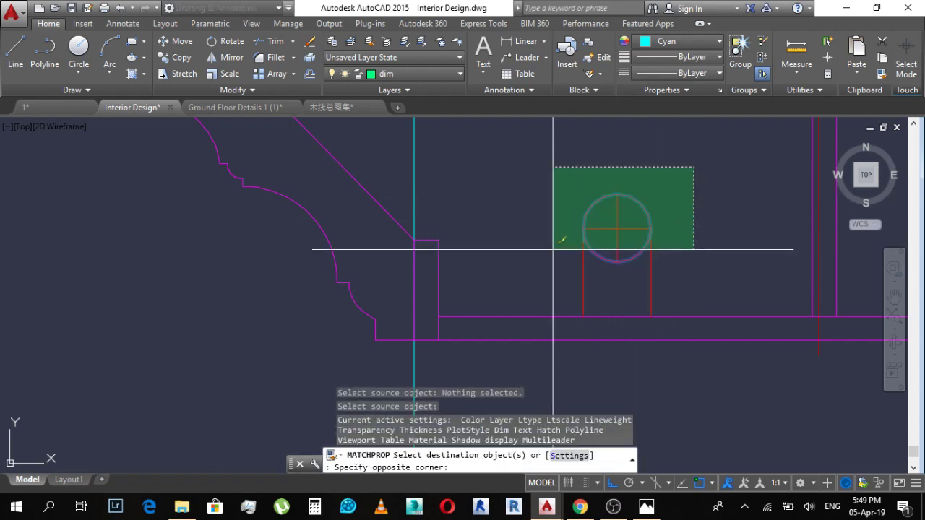
click(554, 252)
key(Escape)
Step: Stretch both ends of the horizontal and vertical centre lines slightly beyond the right light circle
click(619, 244)
click(650, 228)
click(673, 229)
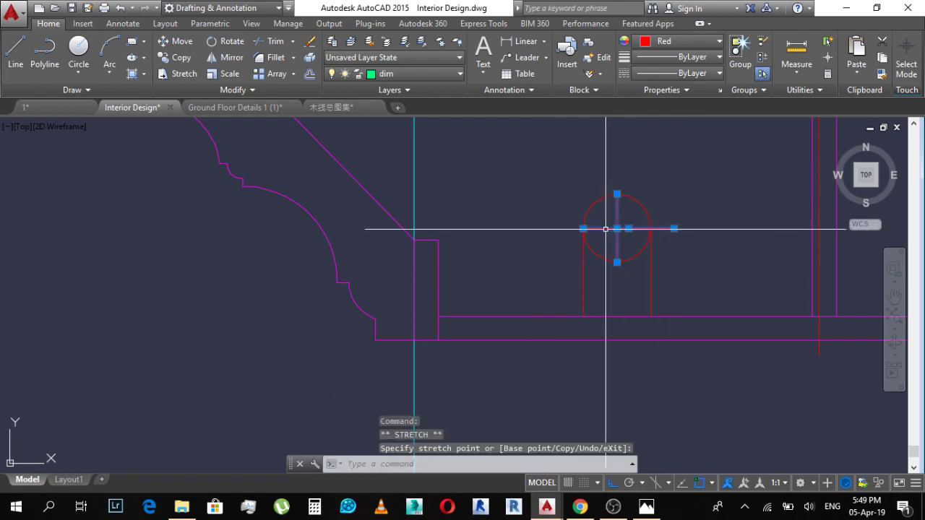
click(565, 229)
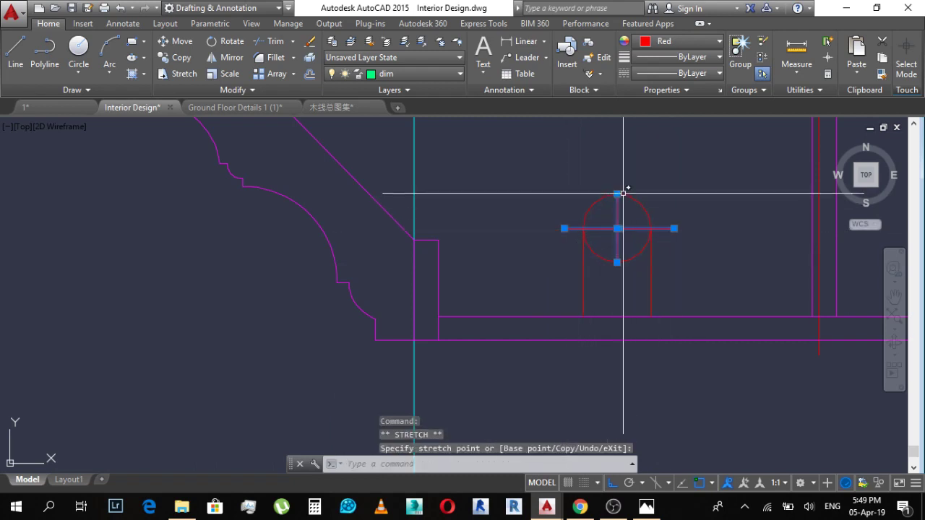
key(Escape)
key(Escape)
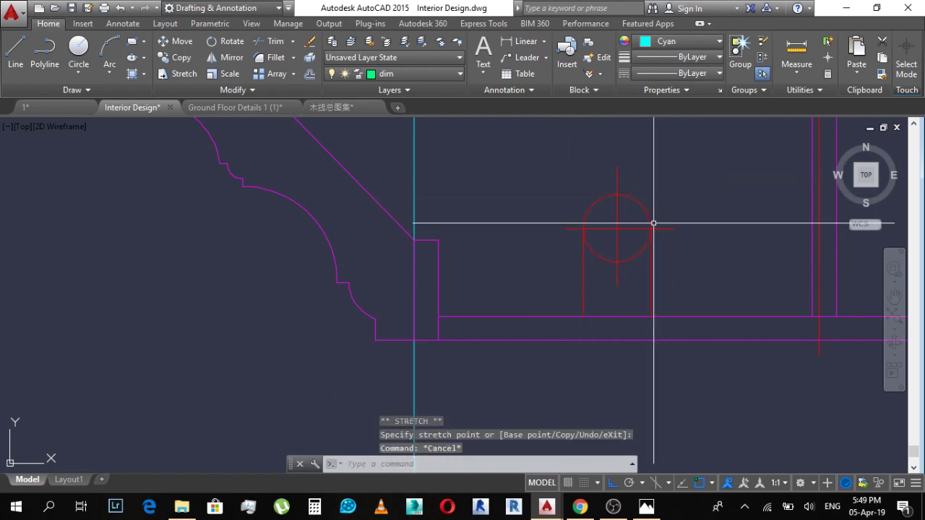
Step: Copy the complete right light symbol from its centre onto the light circle in the left cove recess
scroll(654, 223, down, 2)
scroll(682, 273, down, 2)
scroll(630, 274, up, 2)
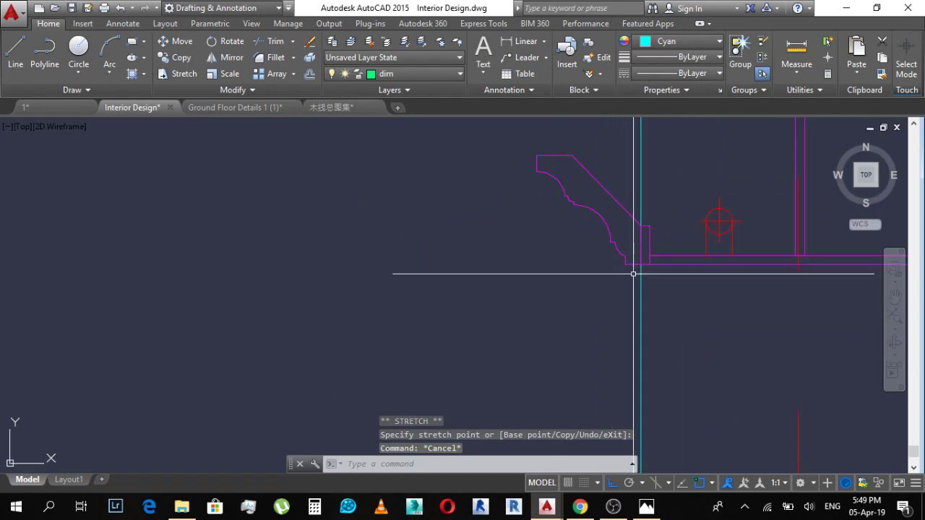
click(696, 144)
click(749, 299)
text(co)
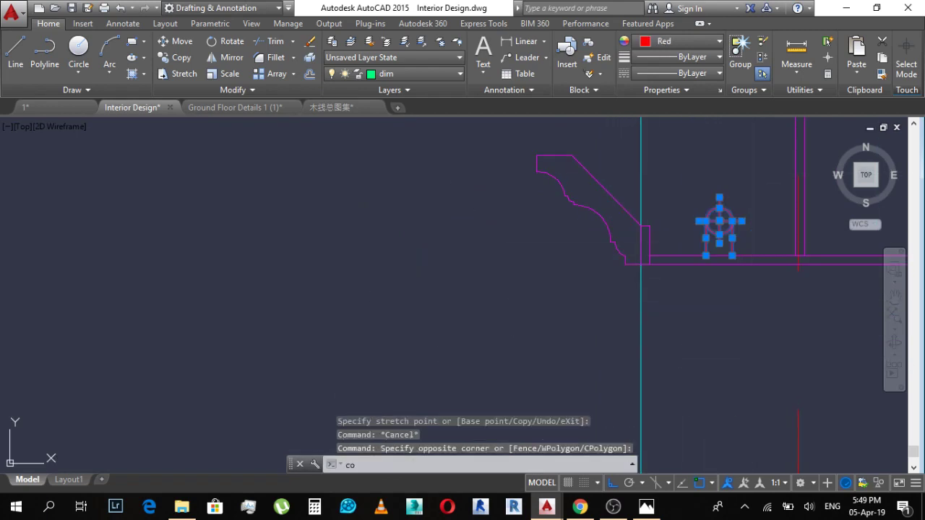
key(Return)
scroll(707, 213, up, 5)
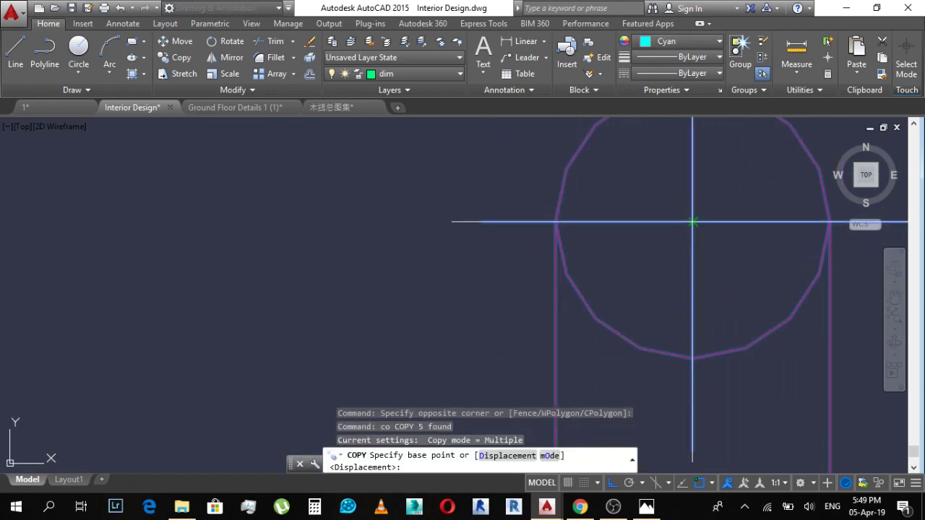
click(692, 222)
scroll(692, 222, down, 5)
scroll(565, 255, up, 5)
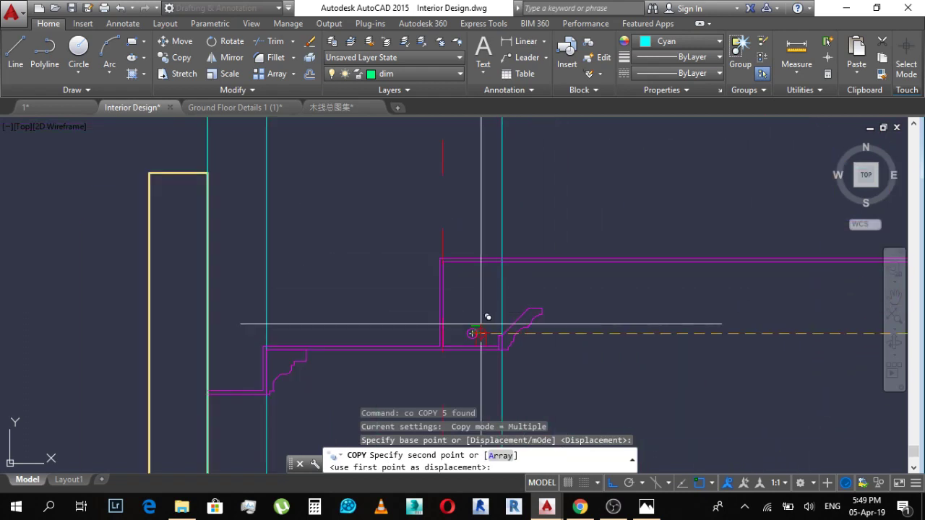
click(485, 353)
key(Escape)
Step: Erase the duplicate red circle lying over the left recess's original light circle
middle_drag(506, 337, 533, 192)
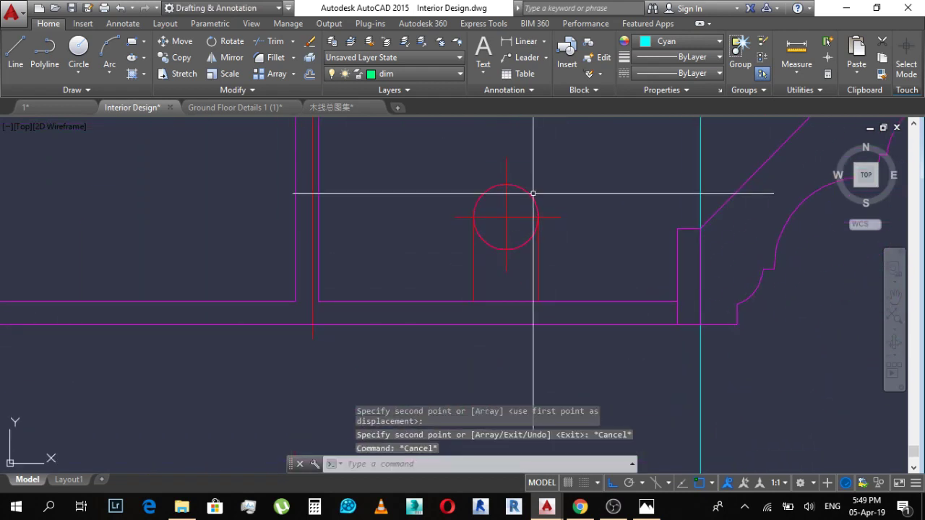
click(532, 192)
click(522, 252)
shift+click(520, 238)
shift+click(513, 262)
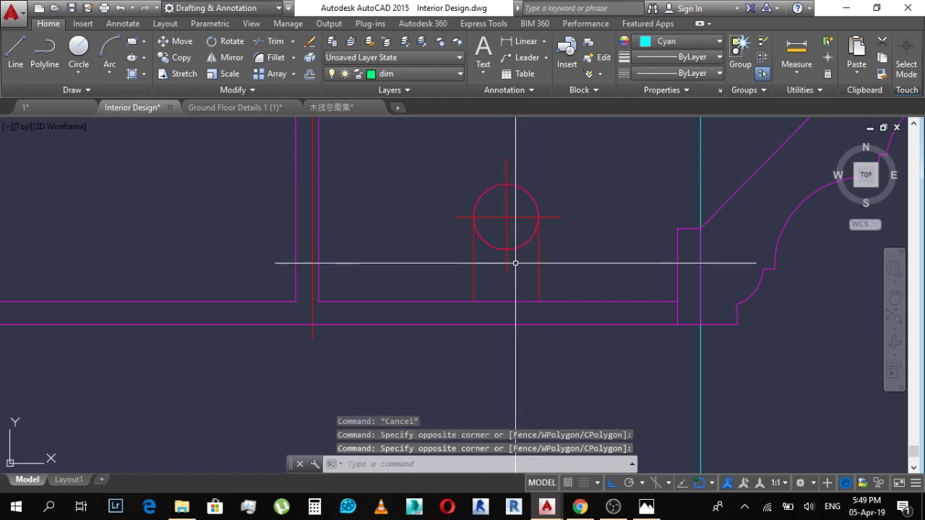
click(522, 244)
text(e)
key(space)
key(Escape)
key(Escape)
Step: Match the left recess's magenta light circle to the red support line's properties
text(ma)
key(Return)
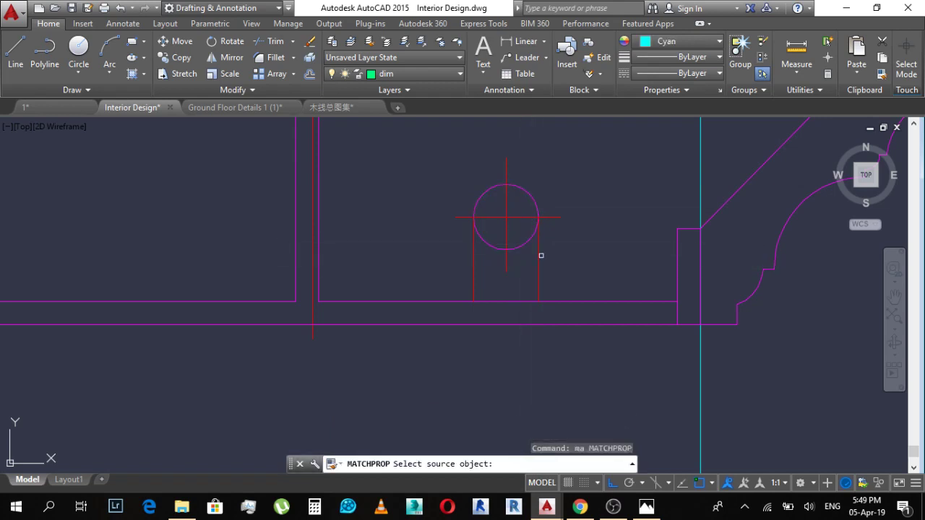
click(538, 247)
click(515, 215)
click(496, 241)
key(Escape)
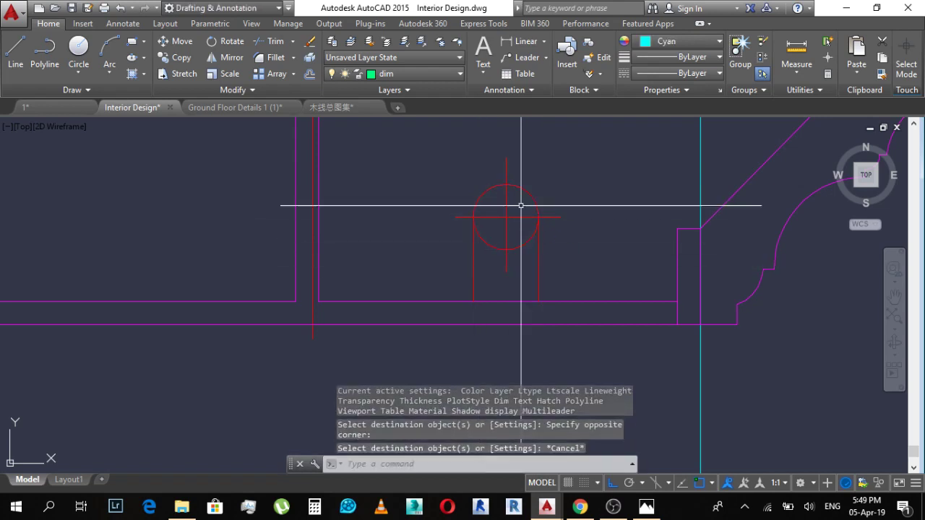
scroll(550, 228, down, 4)
scroll(372, 167, down, 3)
middle_drag(685, 312, 595, 285)
scroll(431, 212, down, 2)
scroll(614, 219, up, 3)
scroll(635, 189, down, 2)
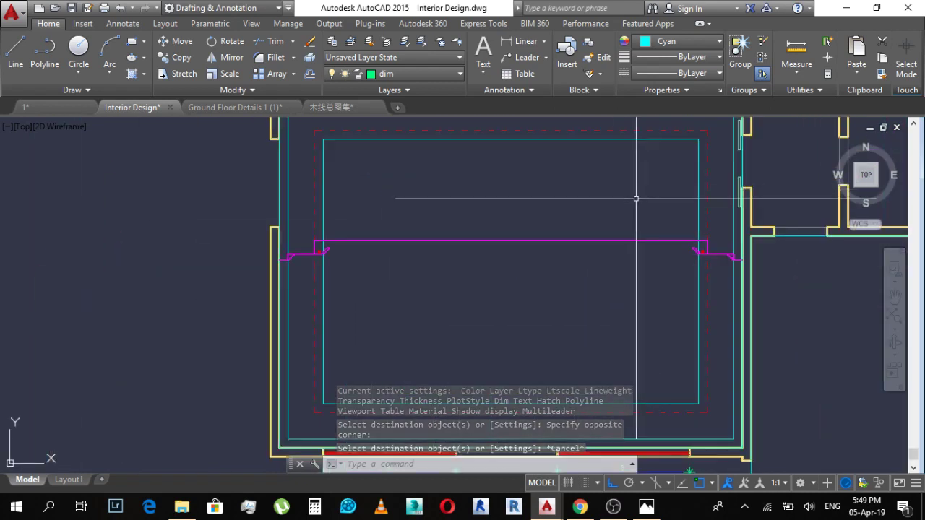
Step: Examine the full ceiling section, including the cove recess and cornices beside the right wall
scroll(340, 225, up, 2)
scroll(207, 316, up, 2)
scroll(277, 336, down, 4)
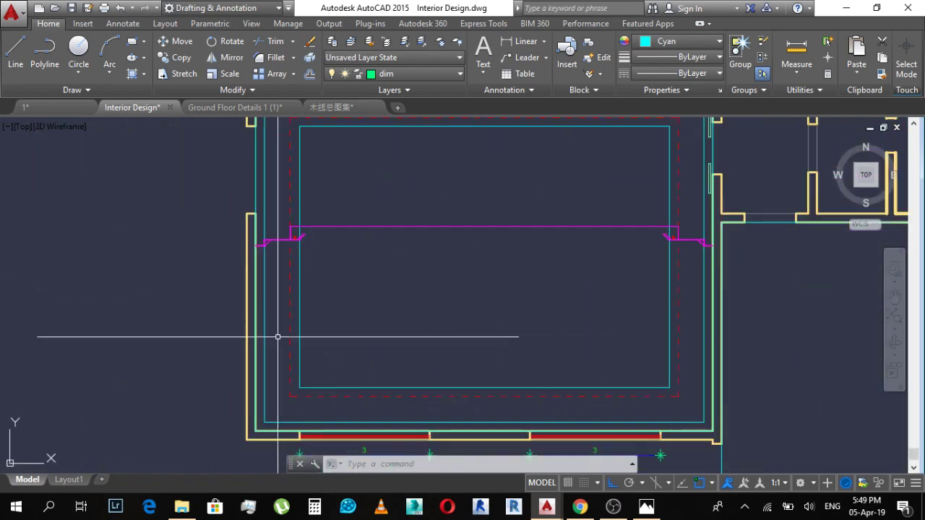
scroll(687, 281, up, 3)
scroll(662, 225, up, 3)
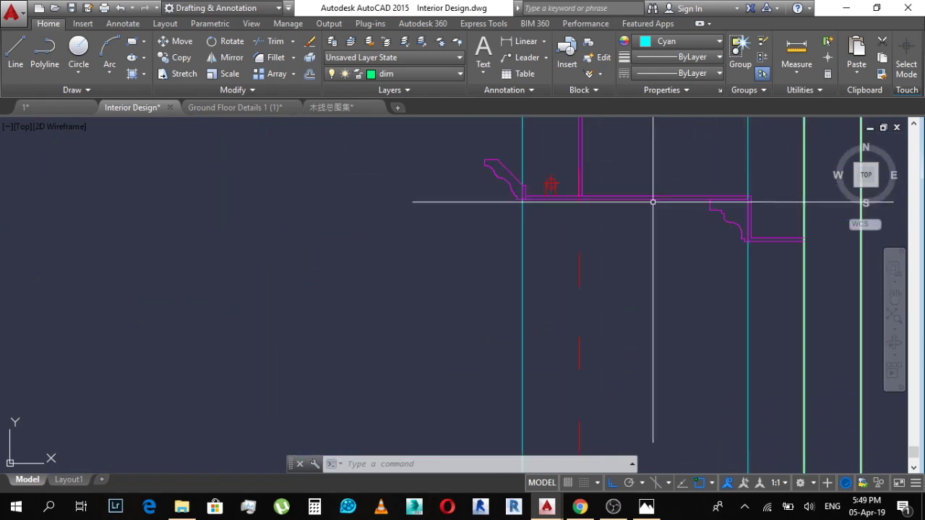
scroll(605, 258, up, 2)
scroll(632, 233, down, 2)
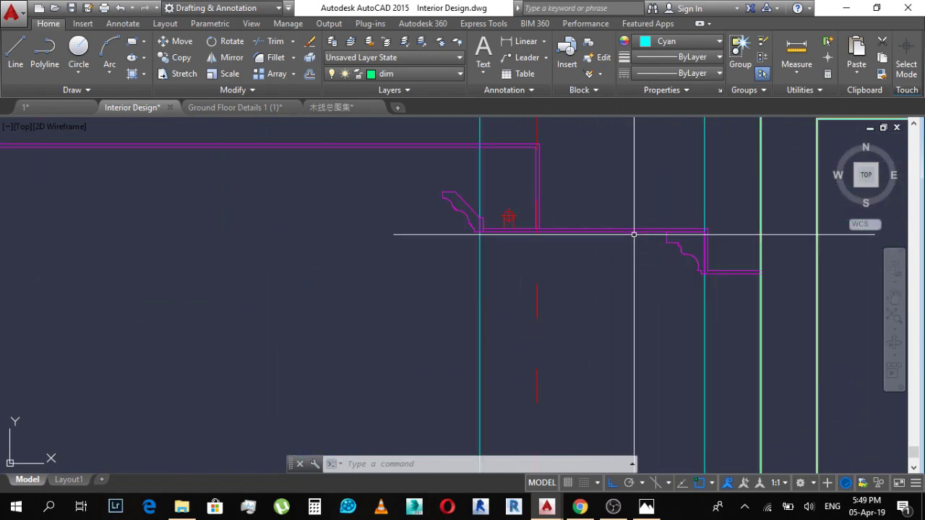
scroll(549, 241, down, 2)
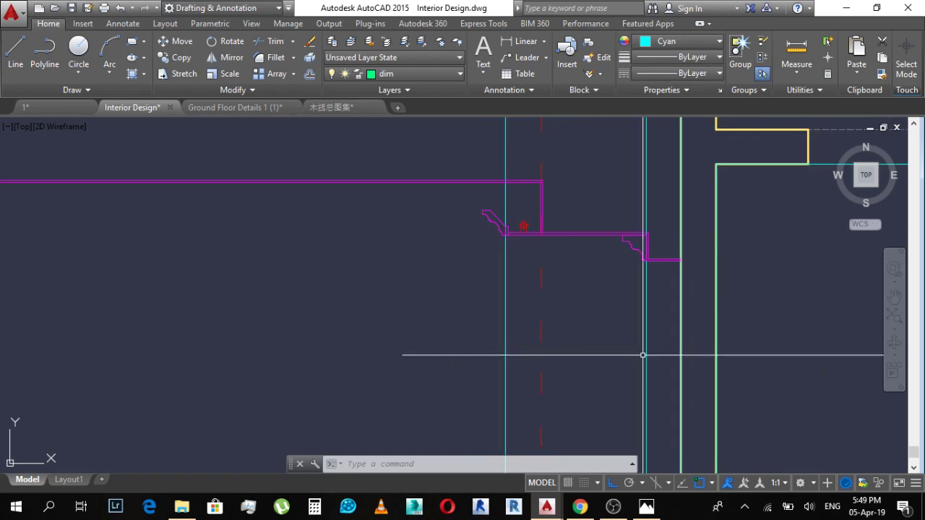
Step: Draw a short vertical line below the ceiling section, between the red dashed line and the cyan line near the right wall
key(Escape)
text(l)
key(Return)
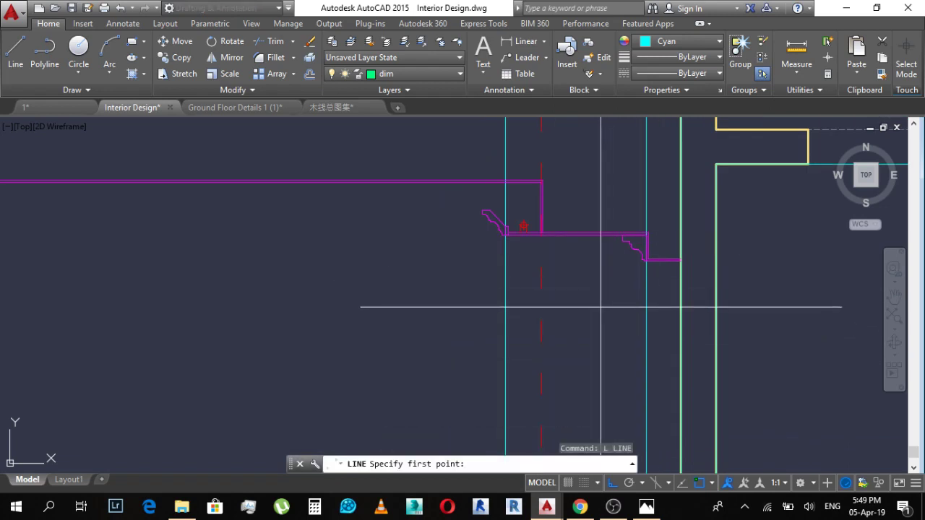
click(602, 313)
key(Escape)
Step: Turn ortho mode off and draw two slanted lines from the vertical line's upper end to form an upward arrowhead
key(F8)
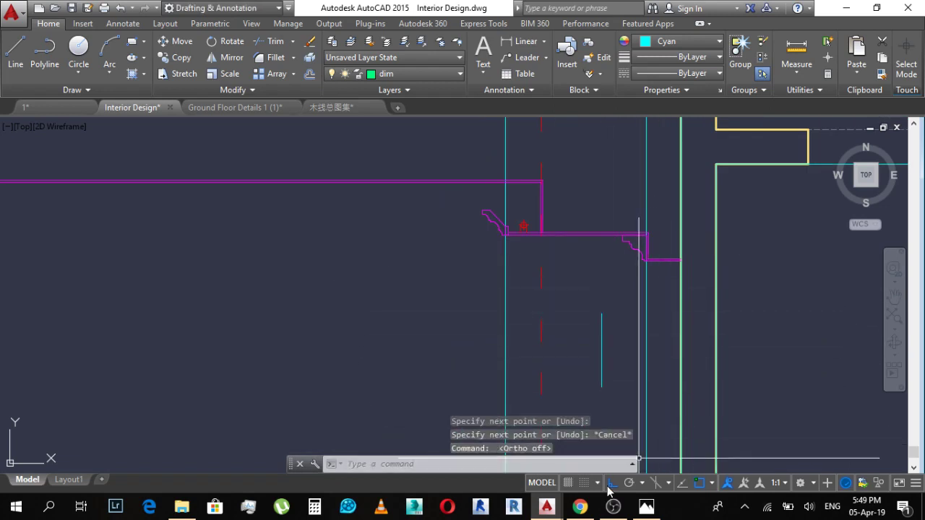
key(Escape)
scroll(607, 340, up, 4)
text(l)
key(Return)
click(596, 276)
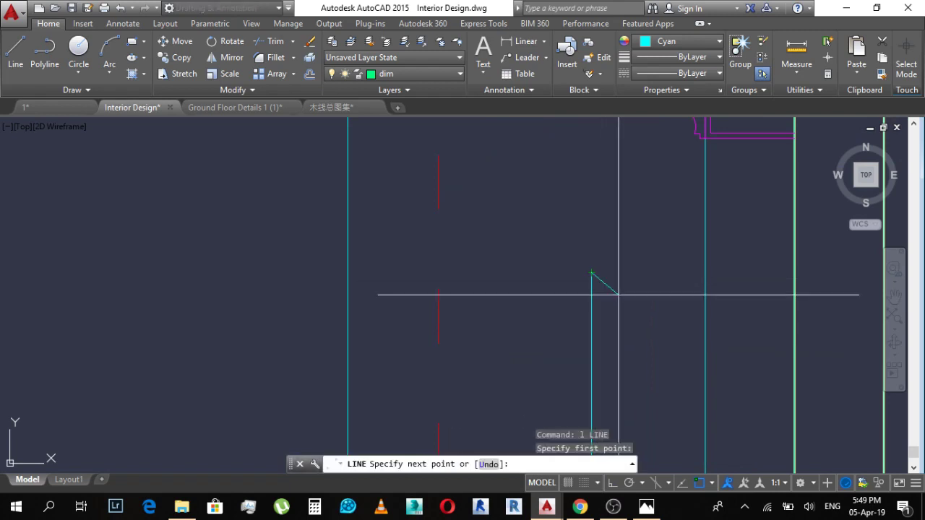
click(631, 300)
key(Return)
key(Return)
click(592, 274)
click(564, 309)
key(Escape)
scroll(597, 227, down, 4)
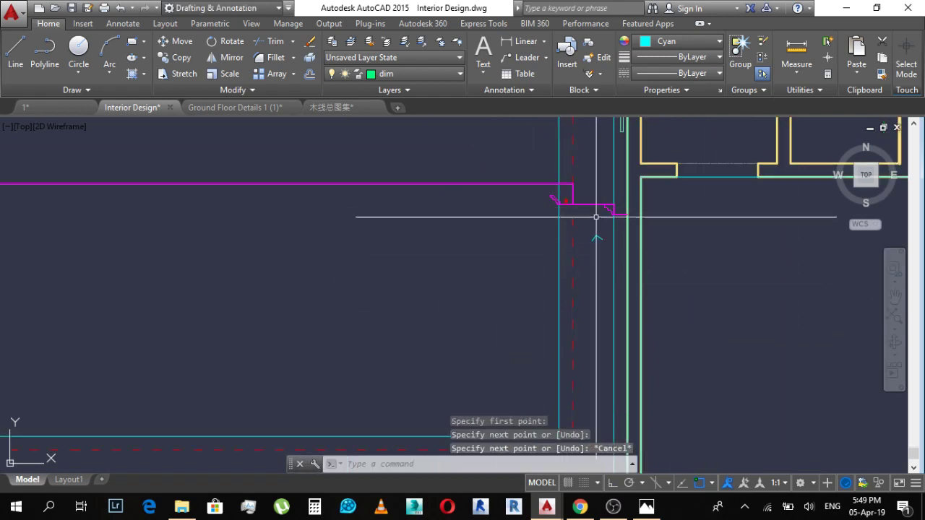
scroll(597, 220, up, 2)
key(Escape)
text(l)
key(Return)
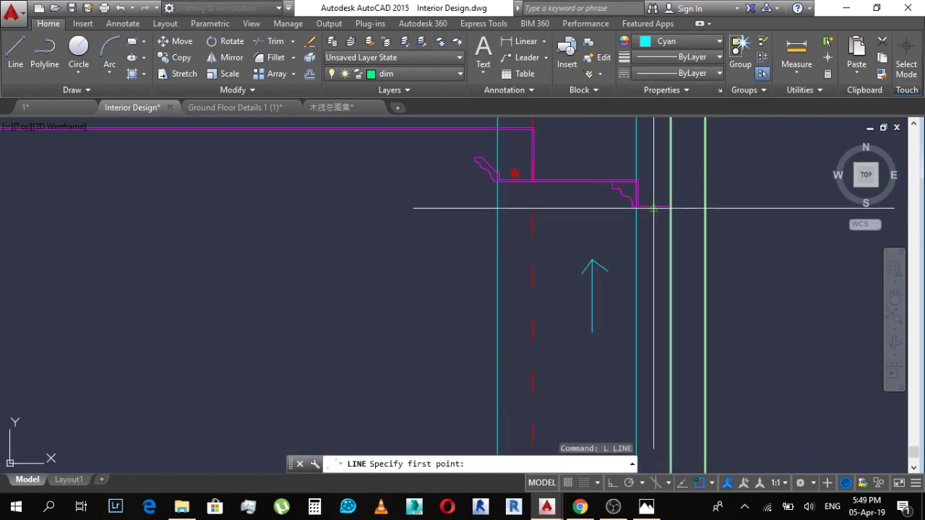
scroll(654, 236, down, 2)
key(Escape)
Step: Copy the arrow by its tip onto the undersides of the cove board and the lower board at the wall
click(598, 256)
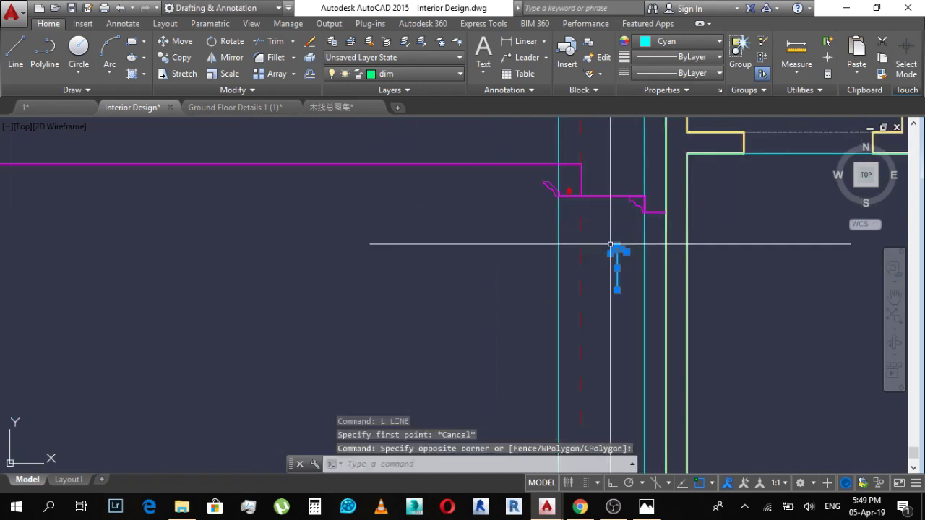
text(co)
key(Return)
click(615, 248)
scroll(616, 215, up, 5)
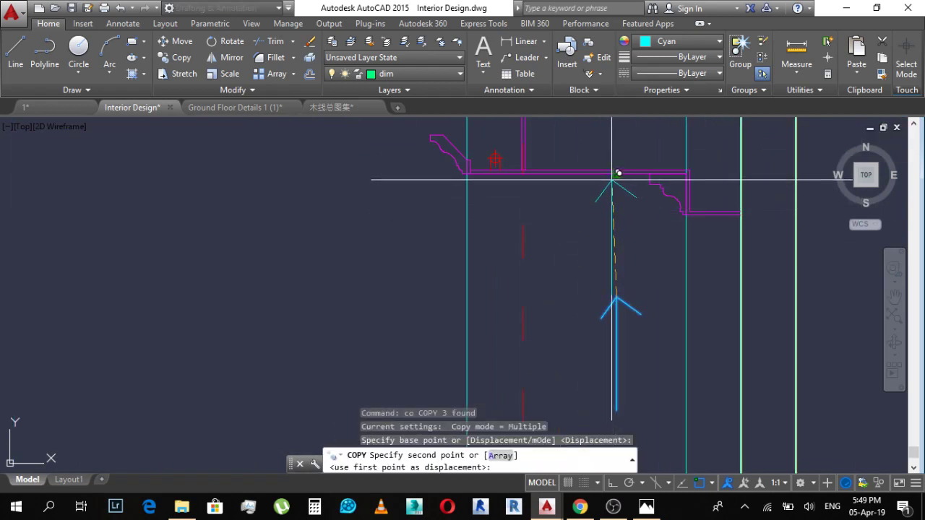
click(612, 180)
scroll(694, 210, up, 4)
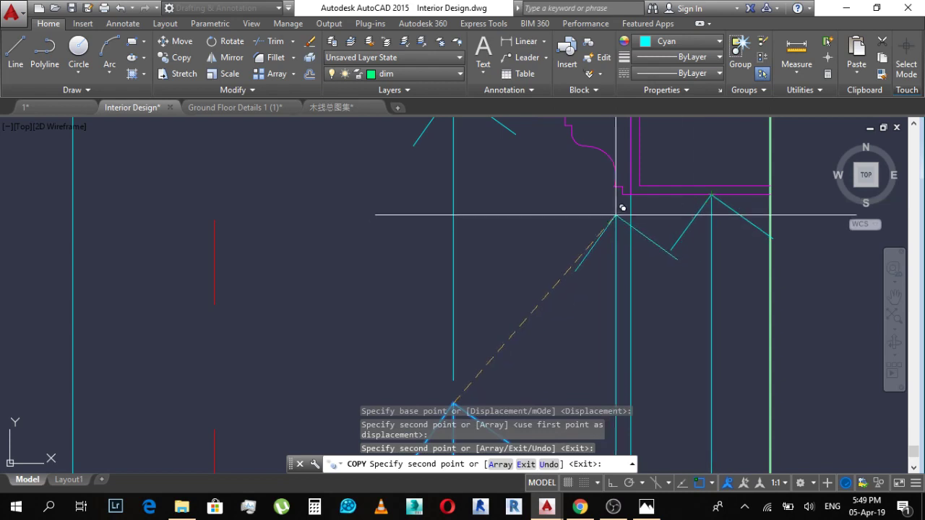
Step: Place further arrow copies with their tips on the successive profile points of the cornice beside the wall
scroll(615, 214, up, 2)
click(625, 183)
click(612, 171)
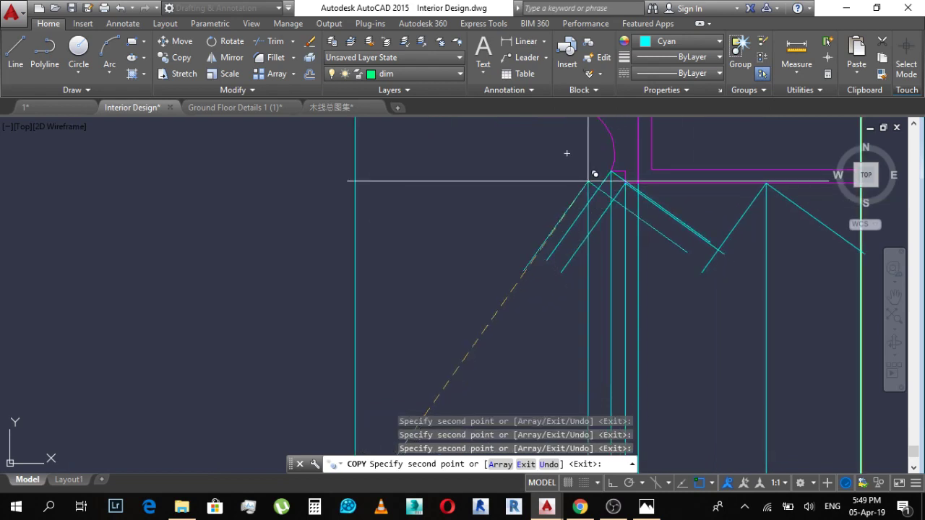
scroll(594, 166, up, 2)
middle_drag(595, 167, 637, 261)
click(589, 165)
middle_drag(554, 153, 636, 366)
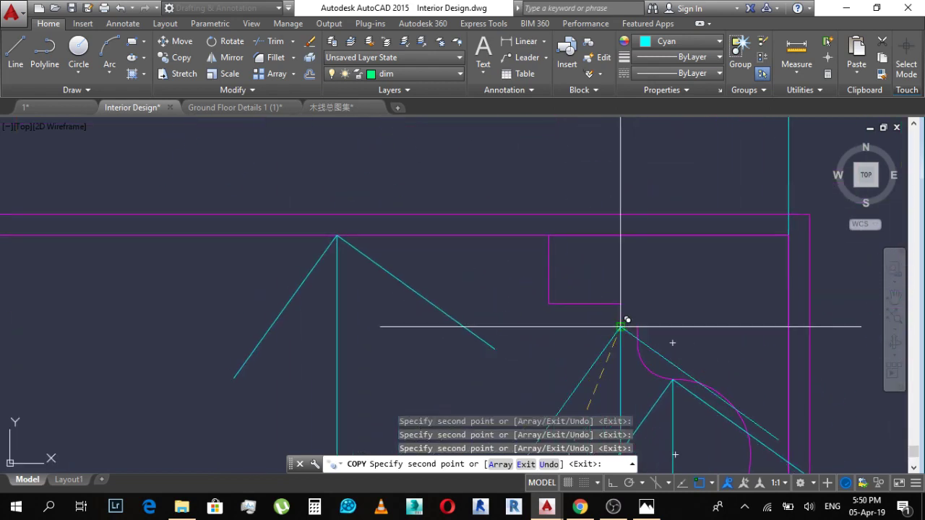
click(620, 327)
scroll(663, 276, down, 3)
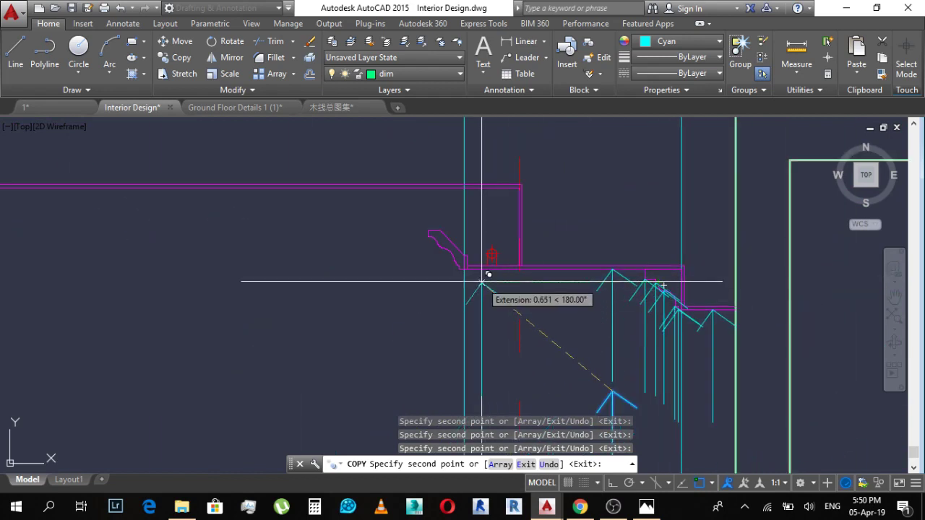
Step: Place arrow copies along the profile points of the upturned cornice beside the cove light, and end the copying
scroll(481, 281, up, 4)
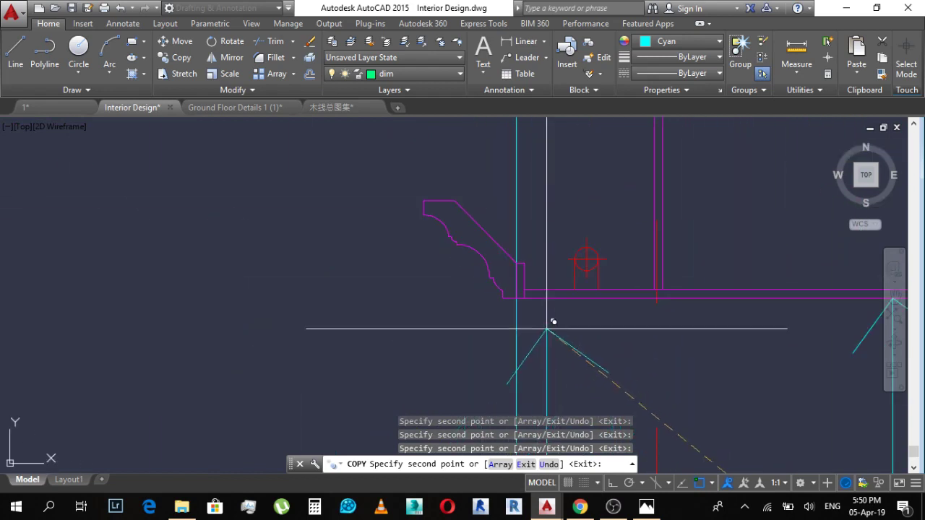
click(516, 297)
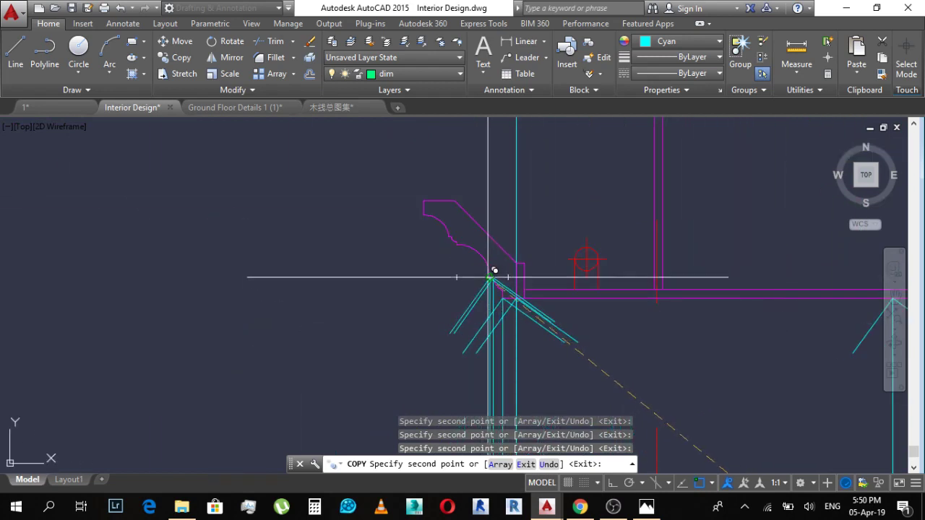
click(456, 247)
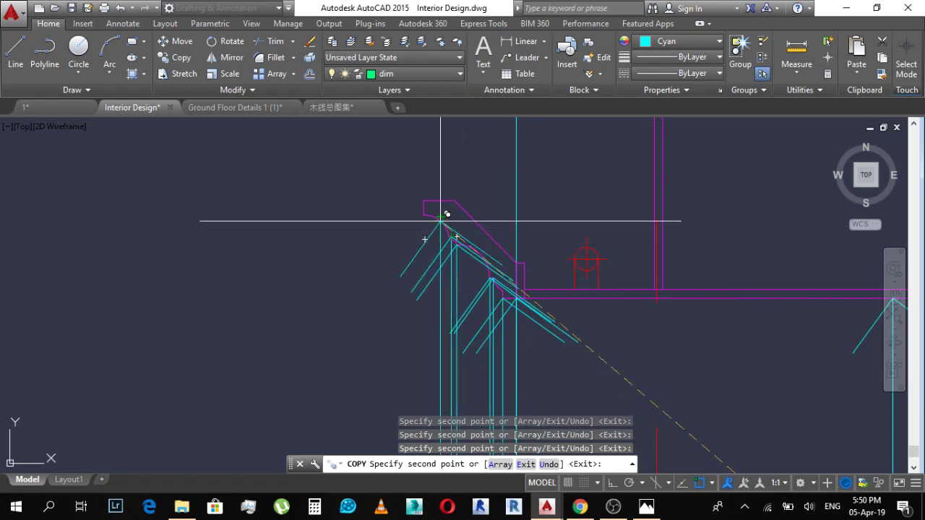
key(Escape)
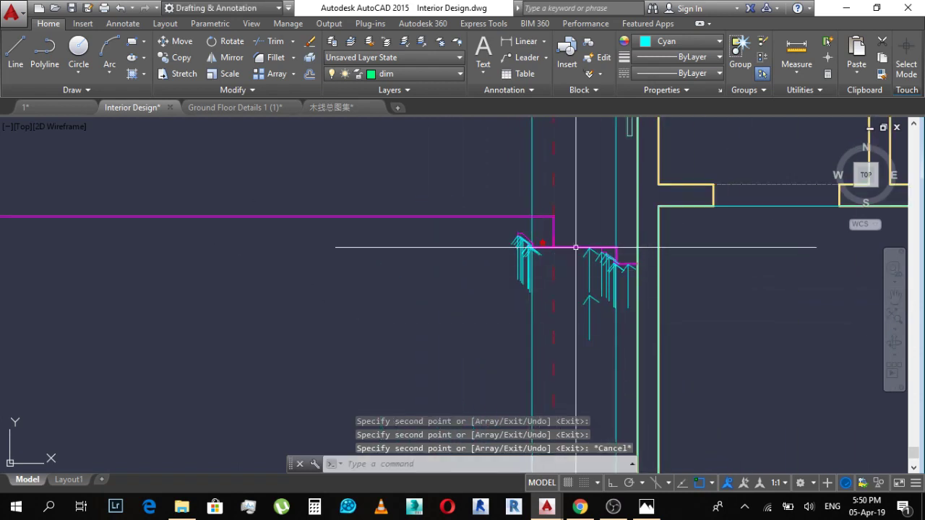
Step: Undo all the arrow copies placed under the ceiling section
scroll(615, 258, up, 3)
key(ctrl+z)
key(ctrl+z)
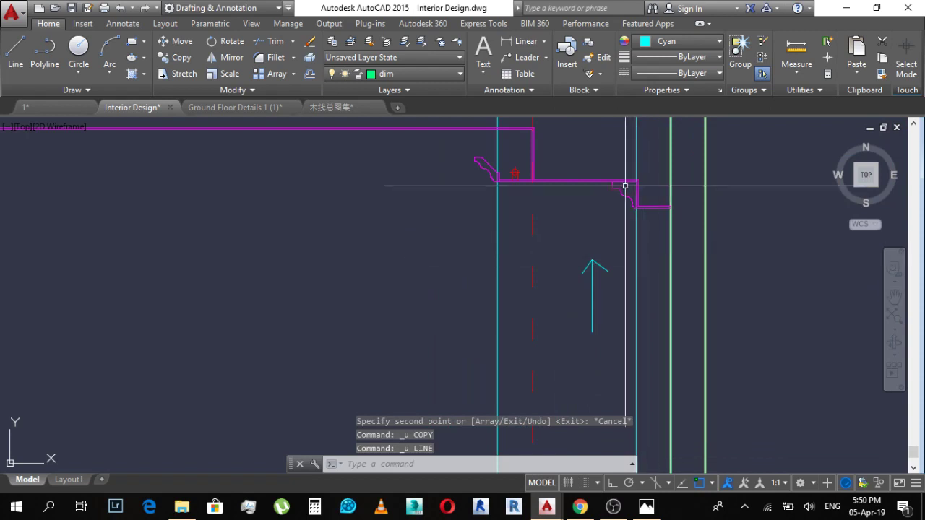
Step: Offset the cyan plan line at the wall-side cornice inward by the picked width of the cornice's lowest step, about 0.012
scroll(626, 188, up, 4)
text(o)
key(Return)
scroll(648, 264, up, 2)
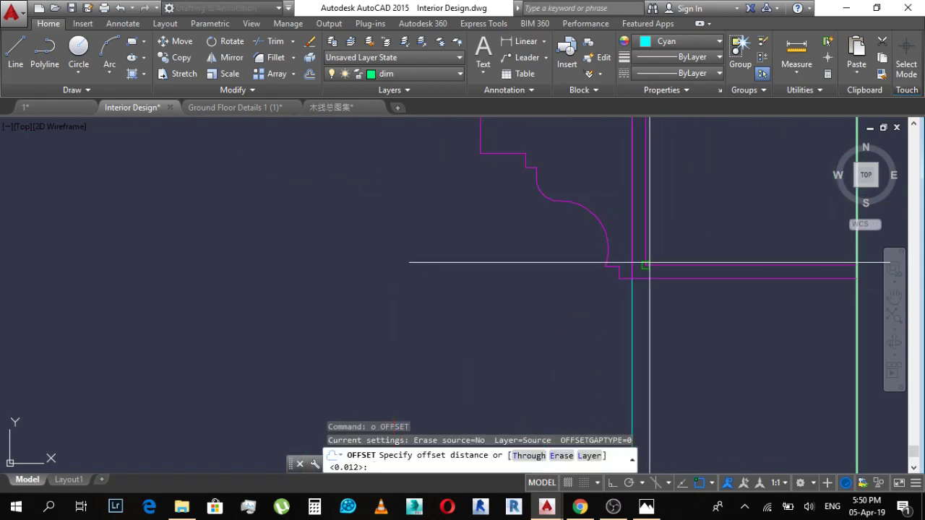
scroll(648, 264, up, 3)
click(621, 309)
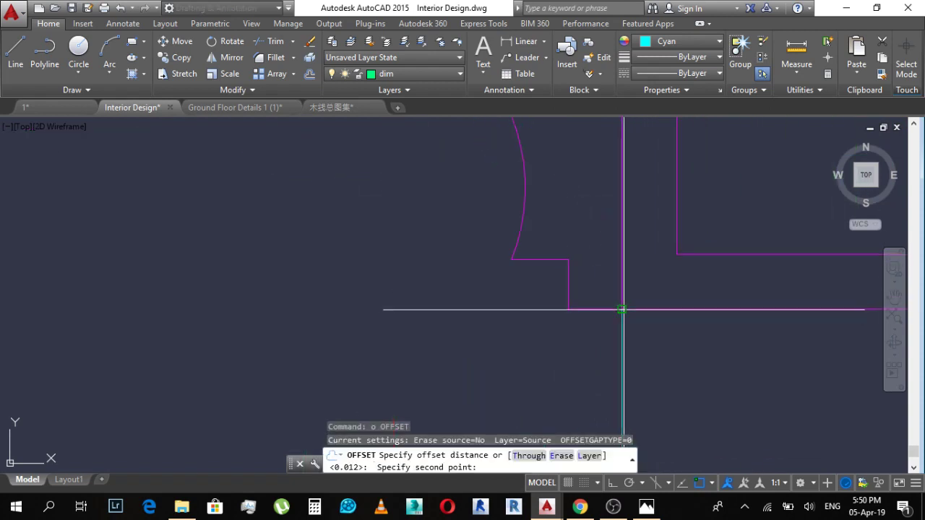
click(574, 309)
click(622, 321)
click(559, 330)
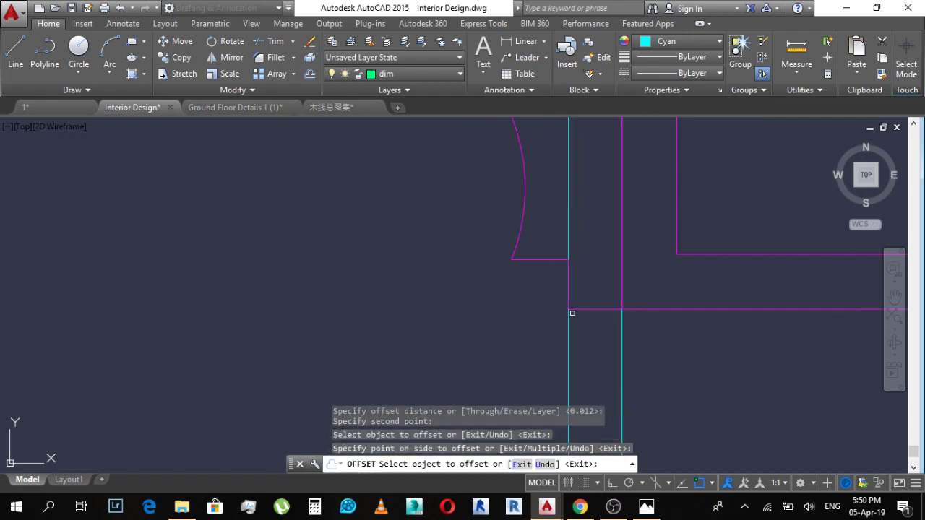
key(Return)
Step: Offset the new cyan line inward by the picked width of the cornice's second step, about 0.013
key(Return)
click(568, 259)
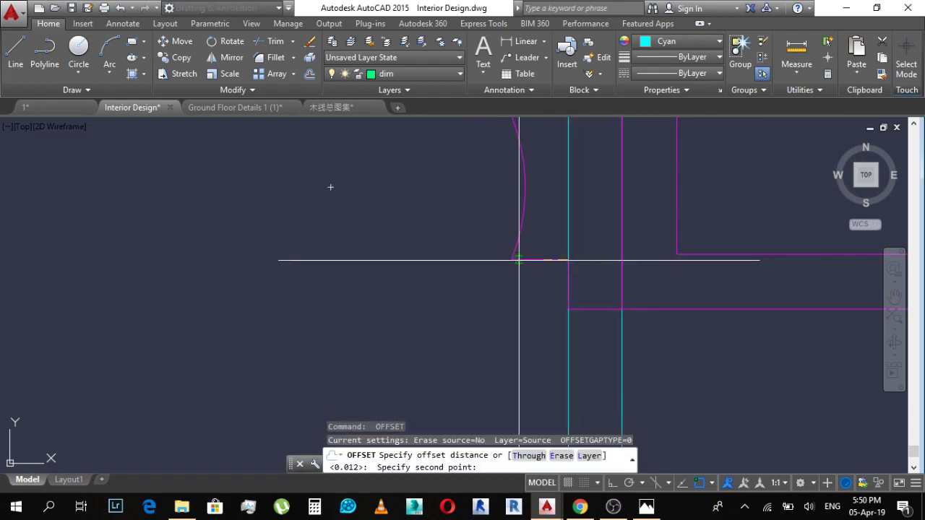
click(515, 259)
click(568, 330)
click(532, 328)
key(Escape)
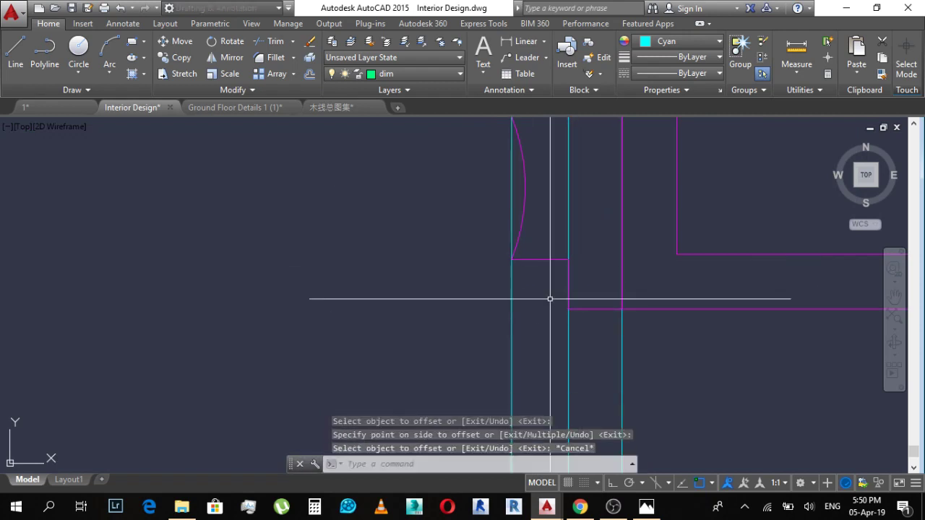
key(Return)
scroll(532, 278, down, 3)
scroll(528, 273, up, 4)
key(Return)
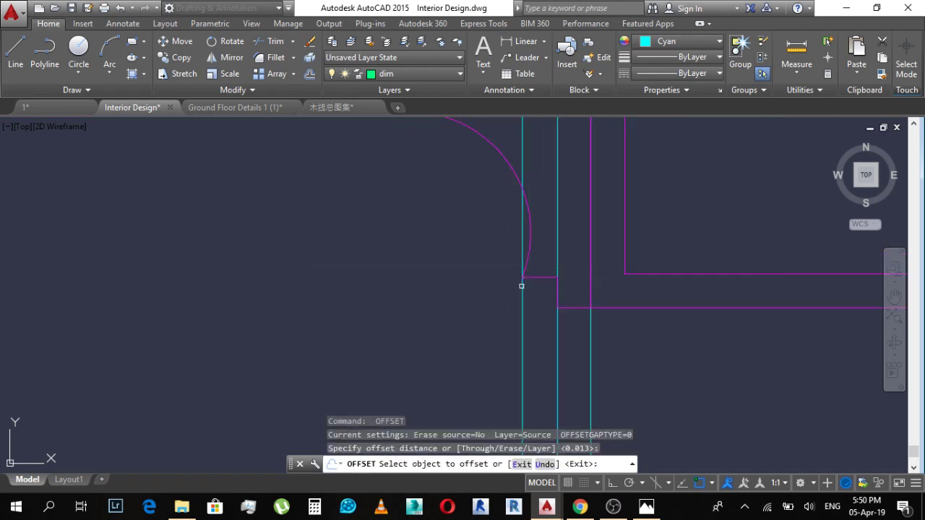
click(521, 286)
key(Escape)
key(Return)
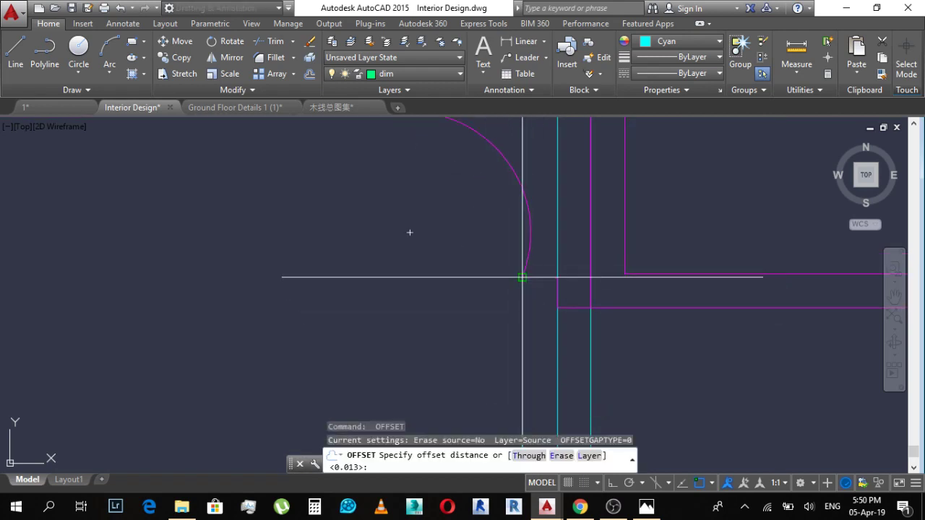
click(522, 277)
mouse_move(481, 283)
middle_down()
mouse_move(570, 330)
mouse_move(690, 367)
middle_up()
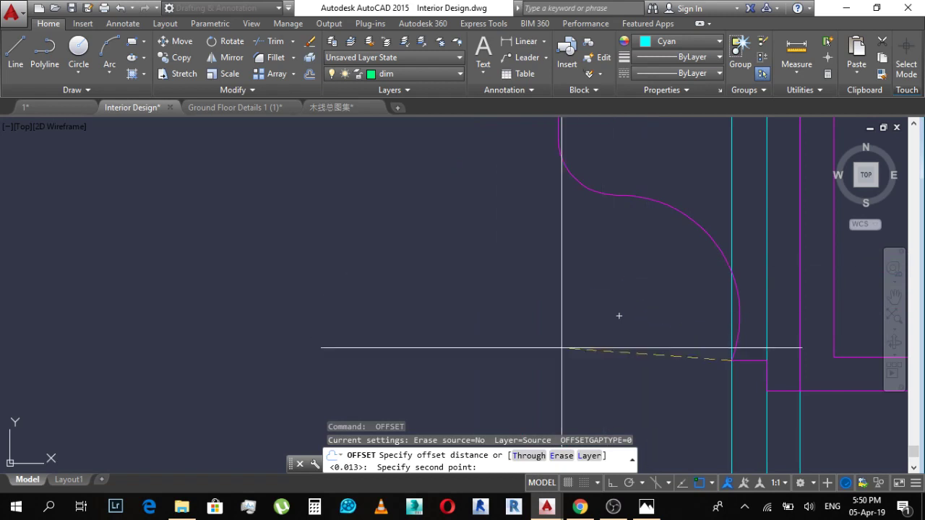
scroll(561, 348, down, 2)
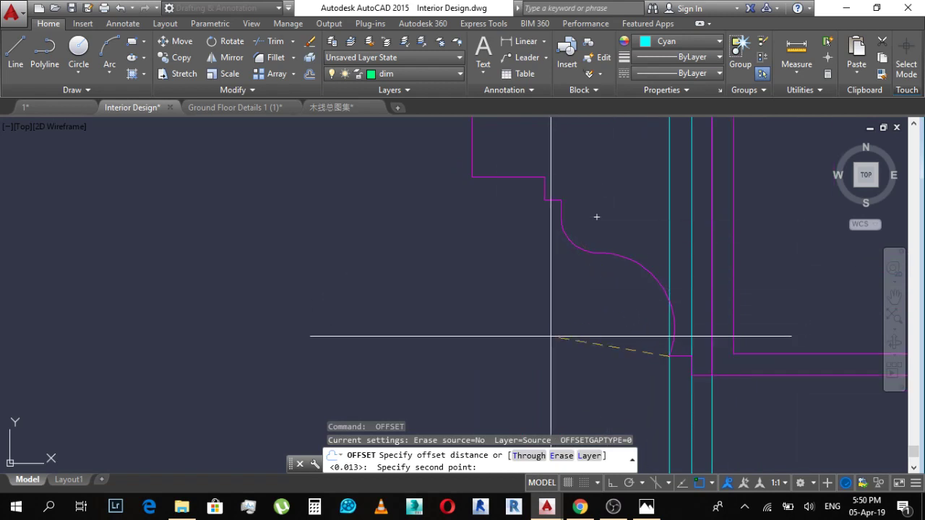
key(Escape)
Step: Offset the innermost cyan line about 0.061 inward, a distance picked up to the corner above the cornice's curved profile
key(Return)
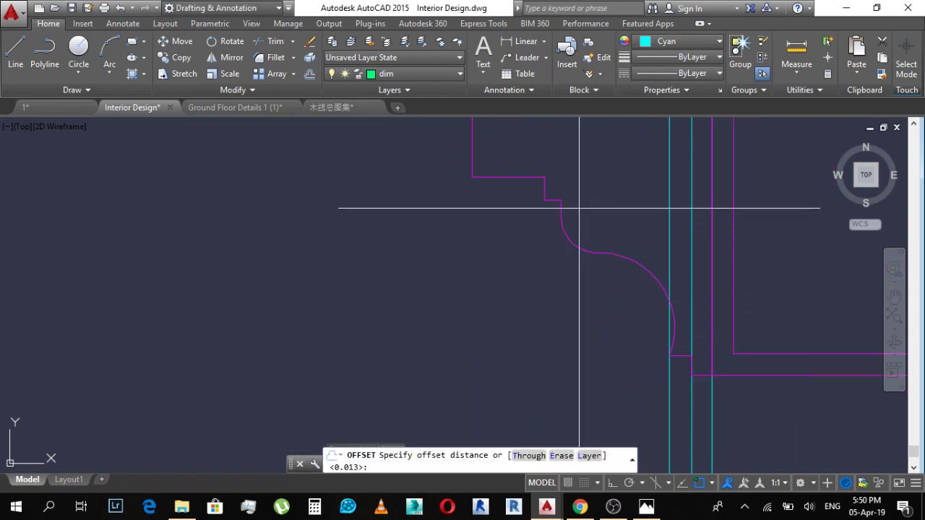
click(560, 199)
click(668, 199)
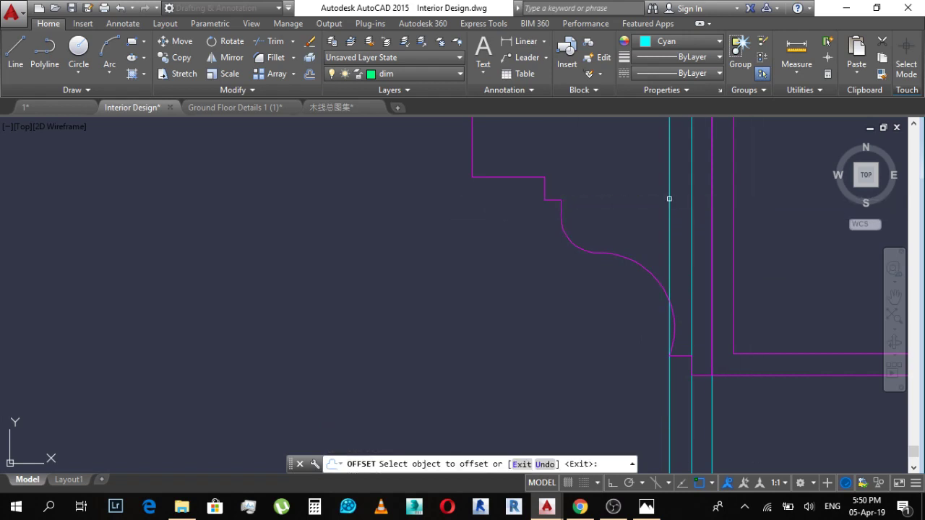
click(668, 220)
click(549, 185)
key(Escape)
Step: Offset the newest cyan line inward by the picked width of the small step above the cornice's curve, about 0.009
scroll(533, 206, up, 3)
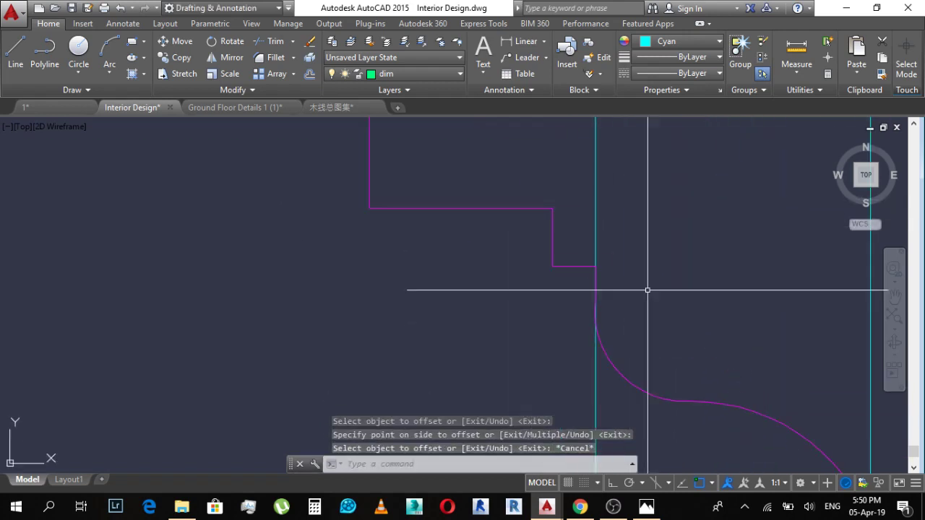
key(Return)
click(569, 268)
click(553, 267)
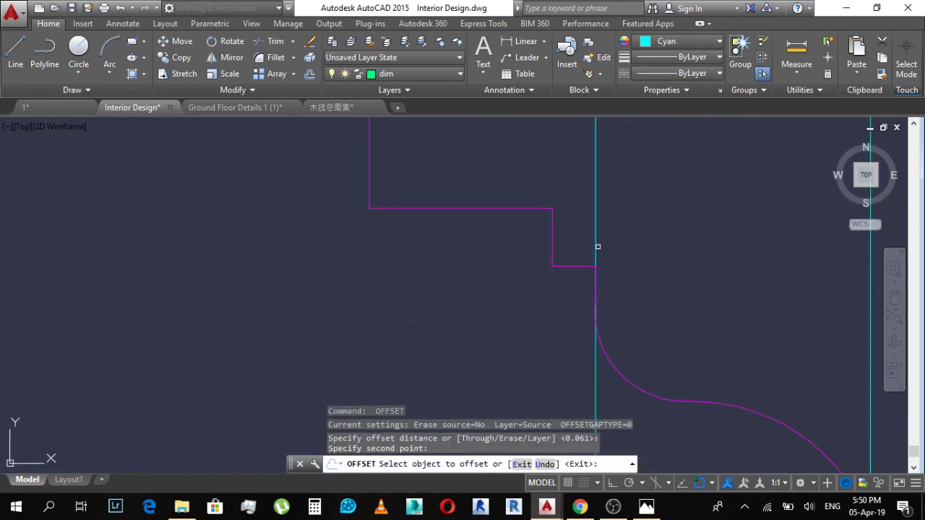
click(596, 245)
click(551, 275)
key(Escape)
Step: Offset the innermost cyan line inward by the picked width of the wall-side cornice's top flat edge, about 0.041
key(Return)
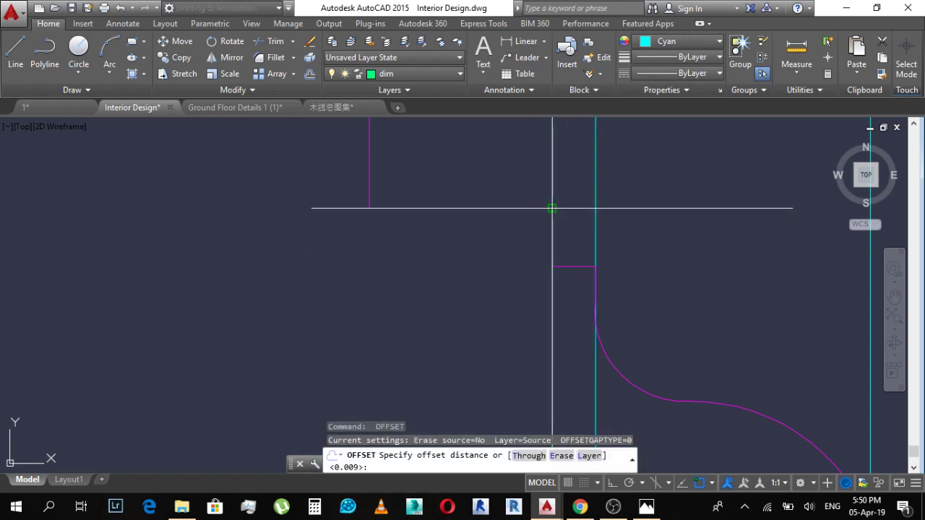
click(552, 208)
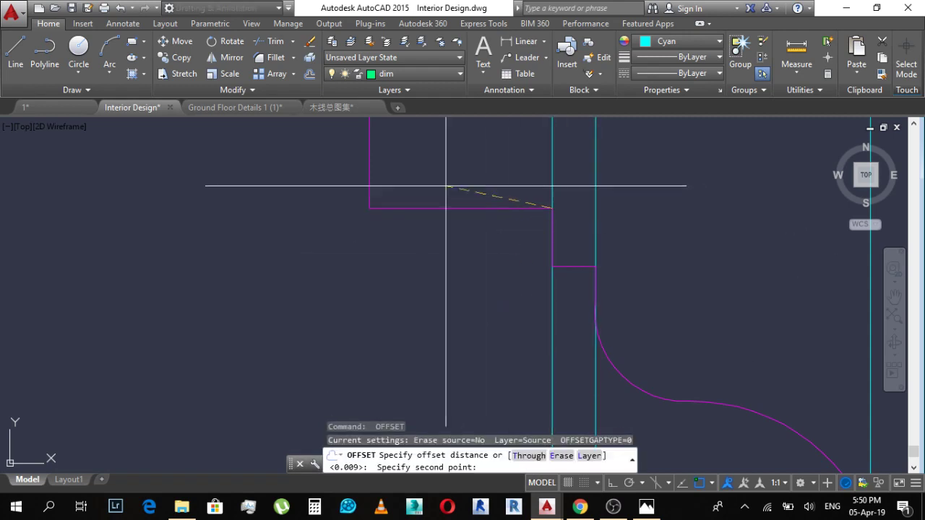
click(368, 208)
click(552, 184)
click(373, 184)
key(Escape)
scroll(527, 183, down, 4)
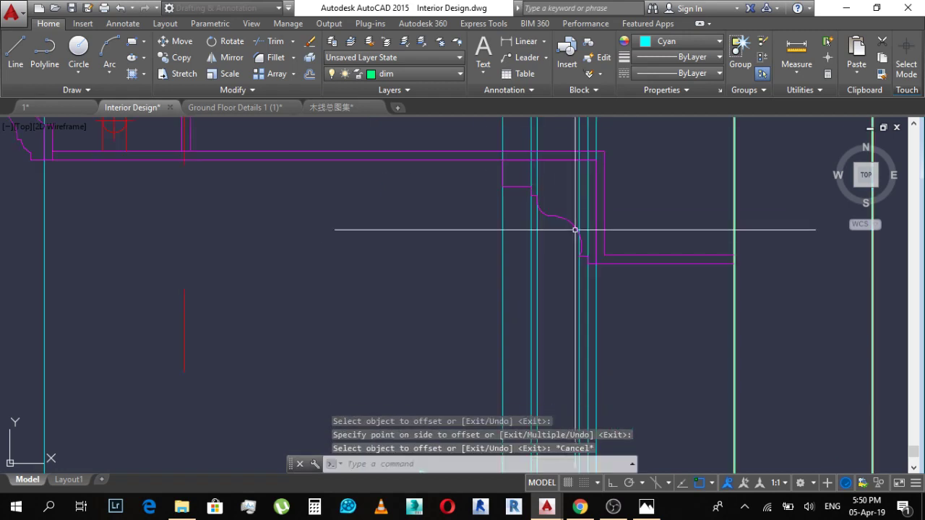
click(611, 312)
click(496, 312)
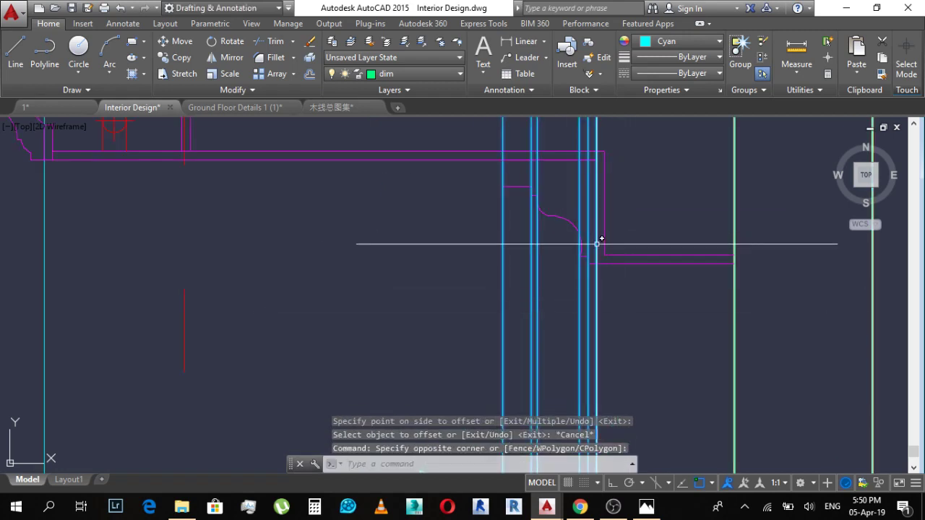
scroll(594, 263, down, 3)
scroll(597, 279, up, 4)
key(Escape)
Step: Recolor the five offset lines of the wall-side cornice gray 99,100,102, leaving the original outer line cyan
middle_drag(560, 184, 630, 298)
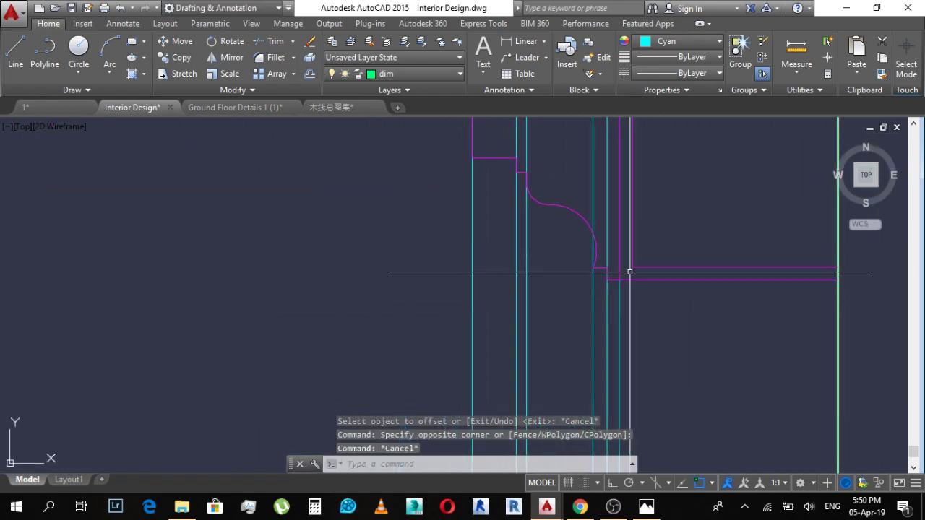
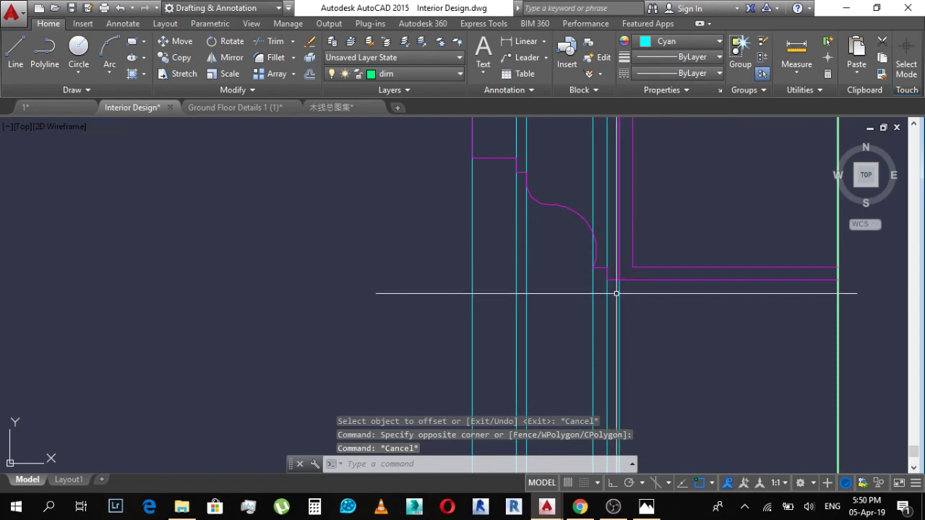
click(601, 294)
click(456, 315)
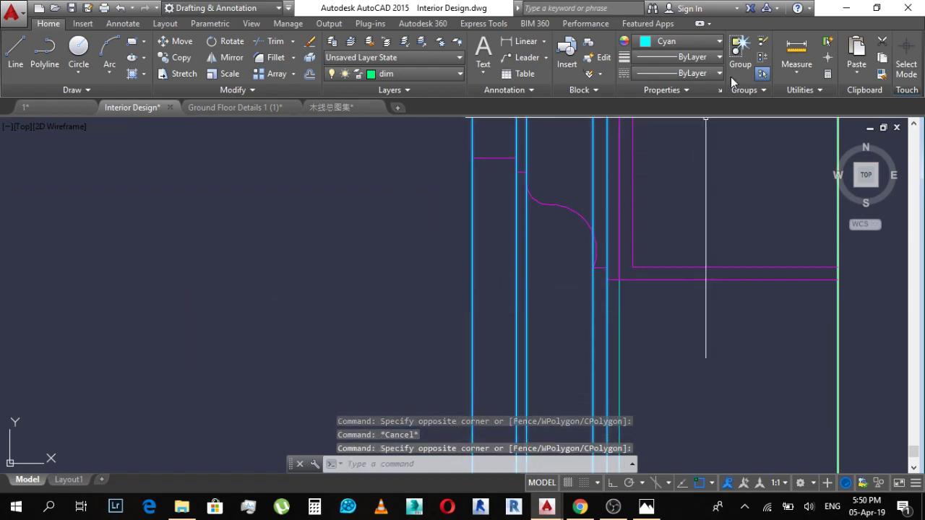
click(690, 41)
click(603, 113)
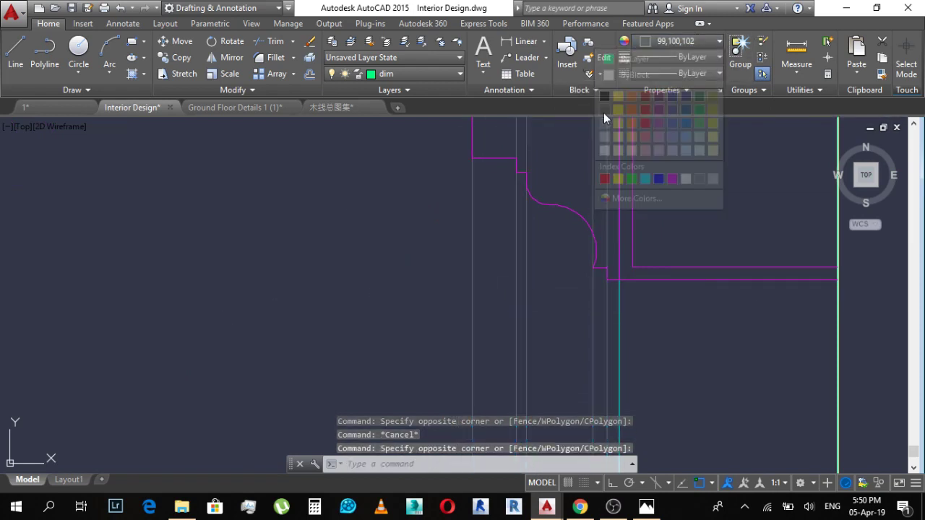
scroll(629, 292, down, 6)
key(Escape)
Step: Inspect the gray wall-side cornice lines at the plan's corner and along the section
scroll(657, 230, down, 2)
scroll(671, 177, up, 2)
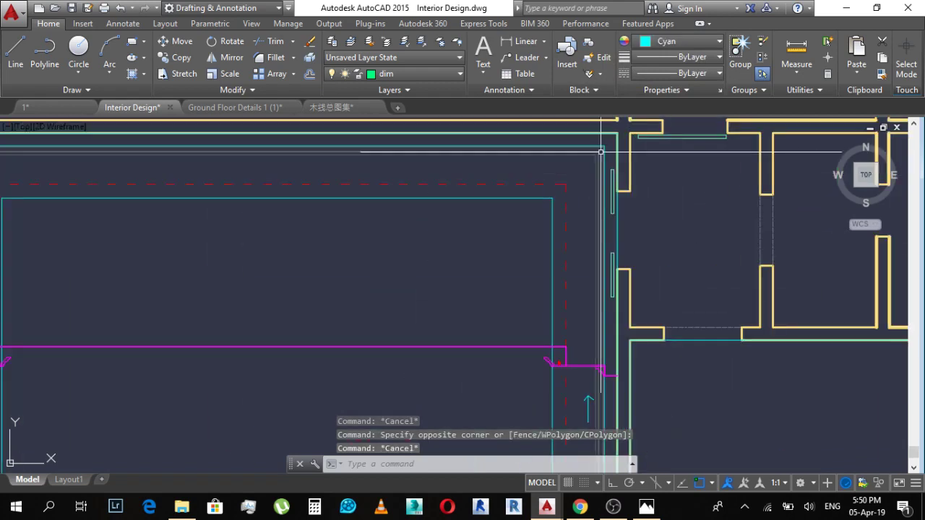
scroll(601, 151, up, 2)
scroll(631, 187, up, 2)
scroll(644, 197, down, 3)
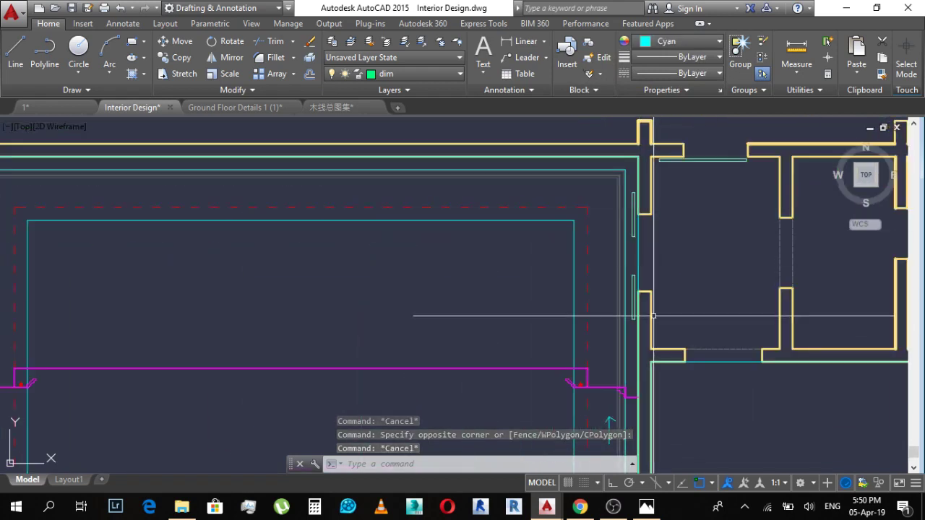
scroll(620, 410, up, 3)
middle_drag(619, 412, 652, 282)
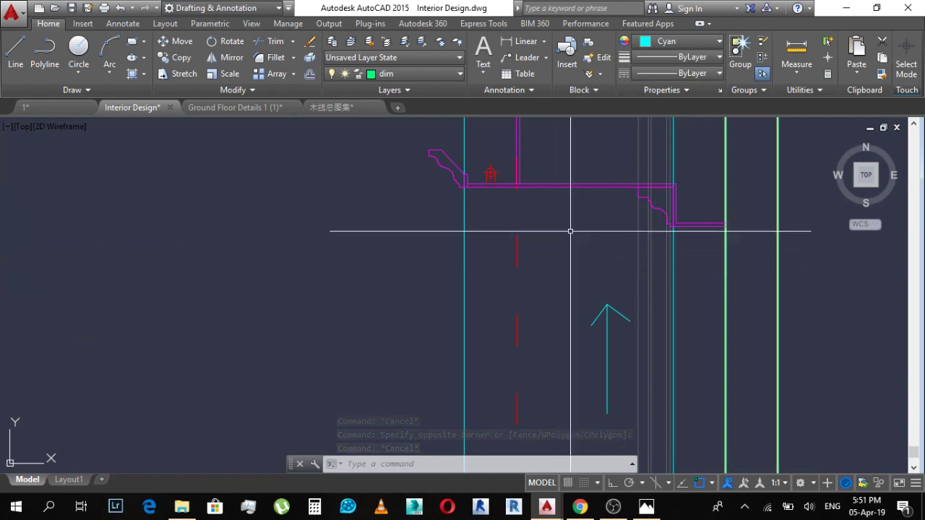
key(Escape)
key(Escape)
Step: Offset the inner cyan ceiling line inward to the bottom corner of the inner cornice, a picked distance of about 0.019
middle_drag(487, 211, 519, 297)
text(o)
key(space)
scroll(494, 282, up, 4)
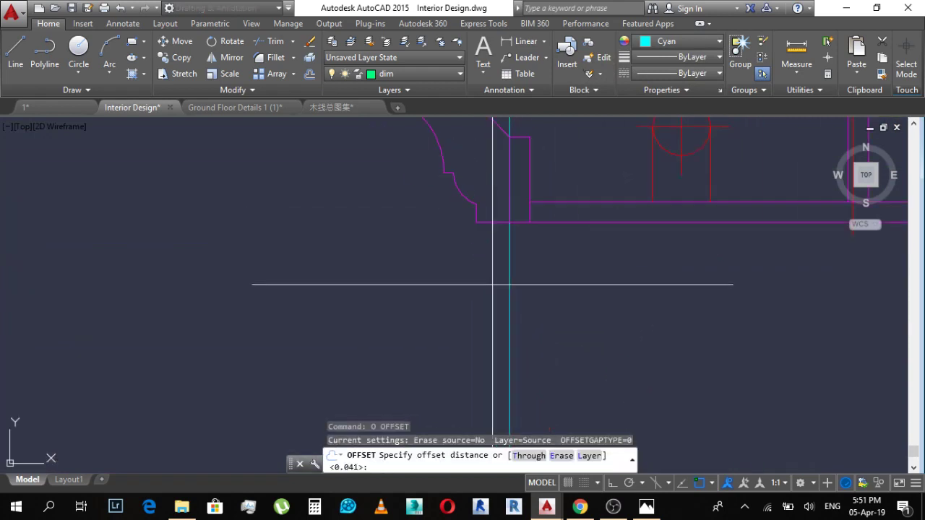
click(509, 221)
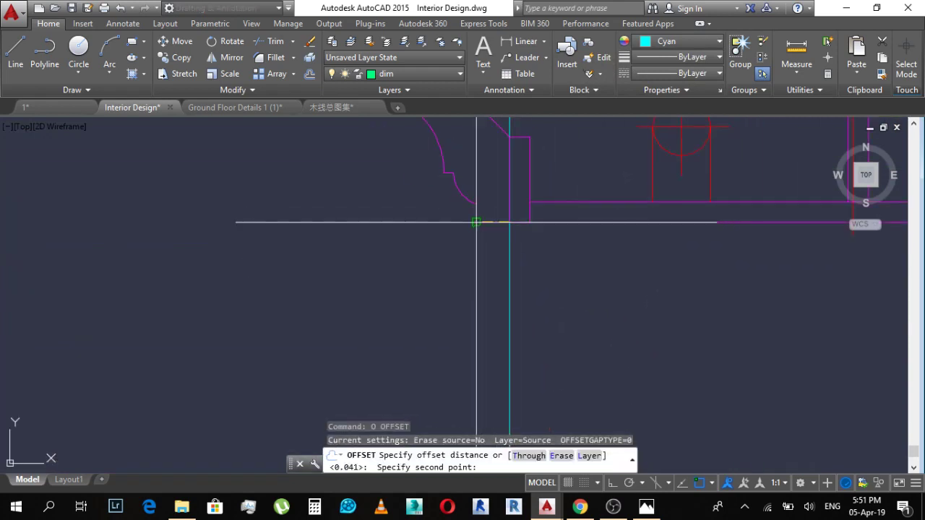
click(478, 222)
click(510, 229)
click(423, 237)
middle_drag(476, 206, 514, 316)
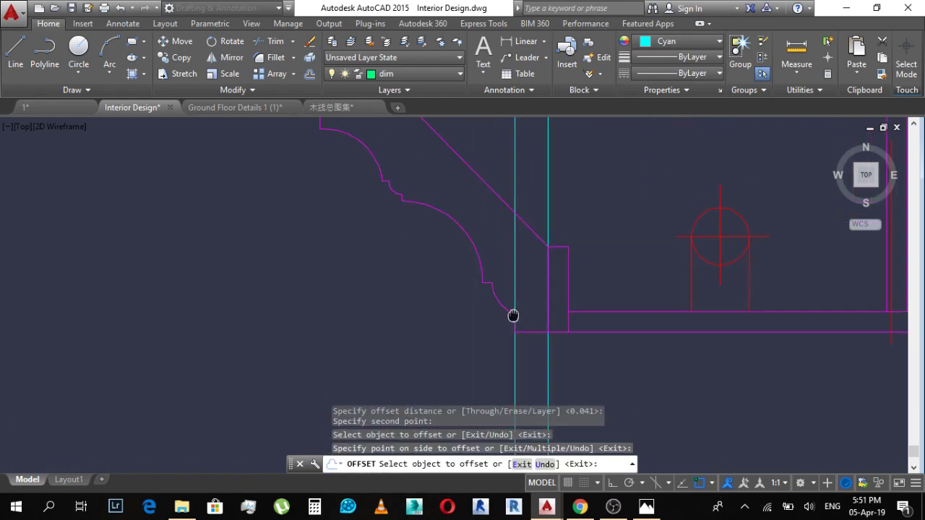
key(Escape)
Step: Offset the new cyan line inward by the picked width of the inner cornice's lower small curve, about 0.014
key(space)
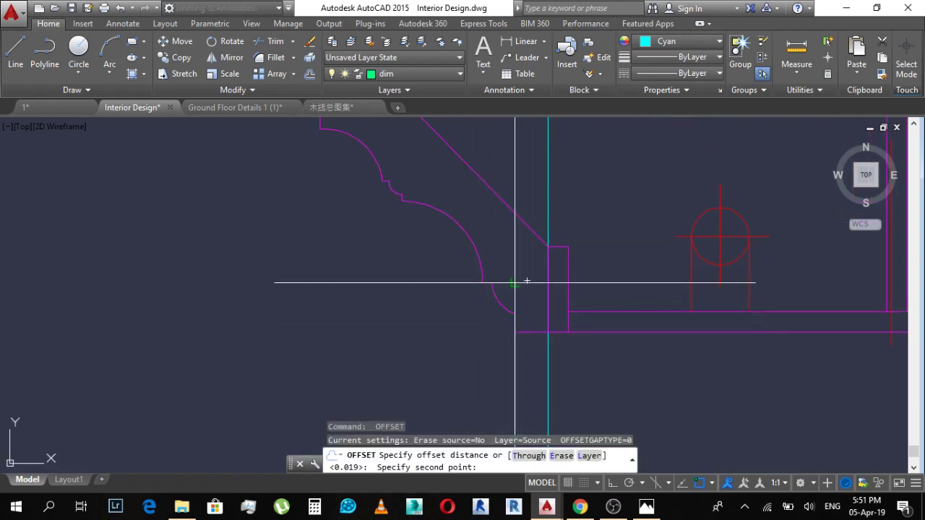
click(515, 283)
click(514, 279)
click(506, 276)
scroll(493, 275, up, 3)
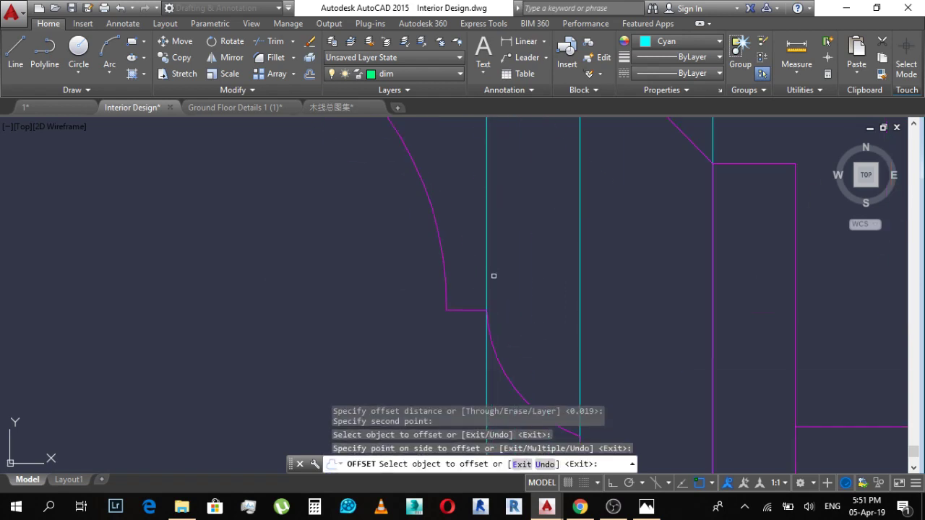
key(Return)
Step: Offset the newest cyan line inward by the picked width of the small step above the lower curve, about 0.006
key(Return)
click(467, 310)
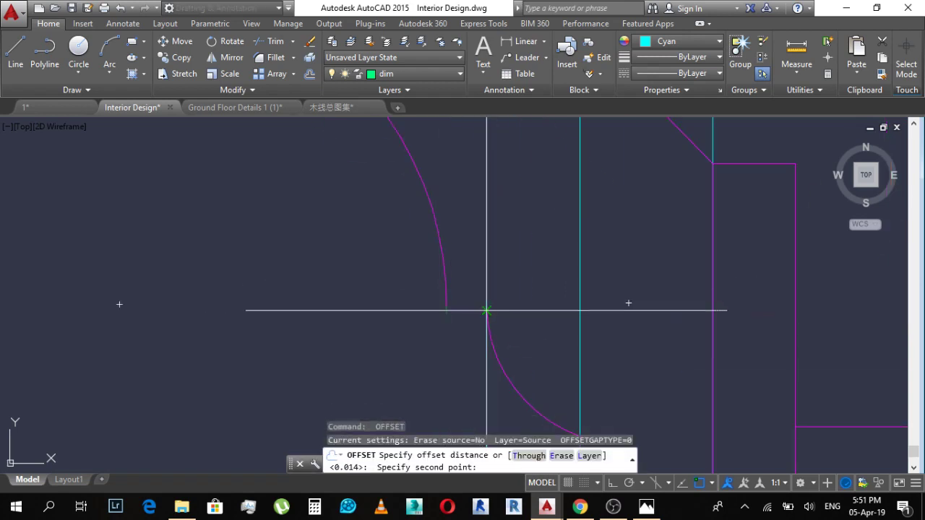
click(486, 310)
click(486, 293)
click(462, 289)
key(Escape)
Step: Offset the innermost cyan line about 0.047 inward, a distance picked to the corner above the inner cornice's middle curve
scroll(486, 292, down, 2)
key(Return)
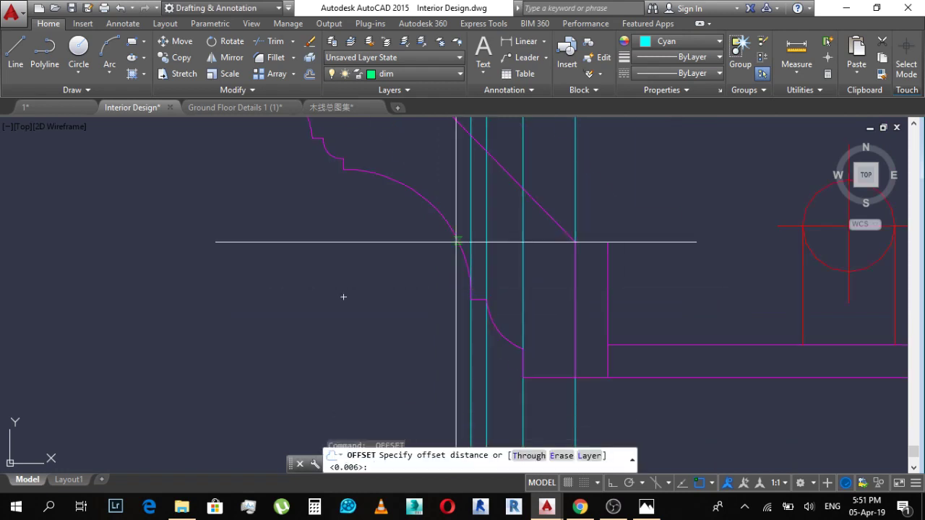
click(470, 170)
click(471, 179)
click(430, 174)
middle_drag(354, 181, 483, 298)
key(Escape)
Step: Offset the newest cyan line inward by the picked width of the small concave curve above it, about 0.008
key(Return)
scroll(474, 272, up, 4)
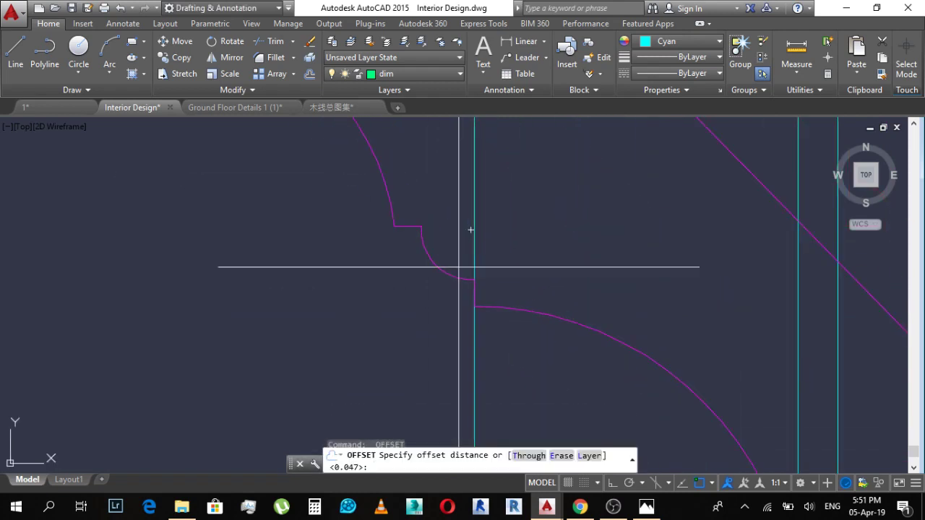
click(422, 227)
click(475, 227)
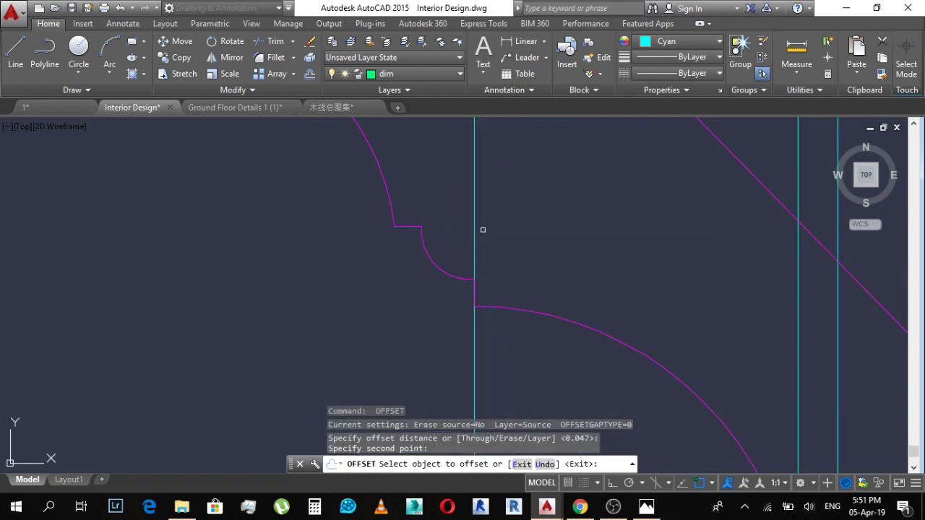
click(478, 229)
click(450, 228)
click(474, 226)
click(445, 228)
key(Return)
Step: Offset the innermost cyan line inward to the inner cornice's outermost edge, using the distance picked from the top of its upper curve
key(Return)
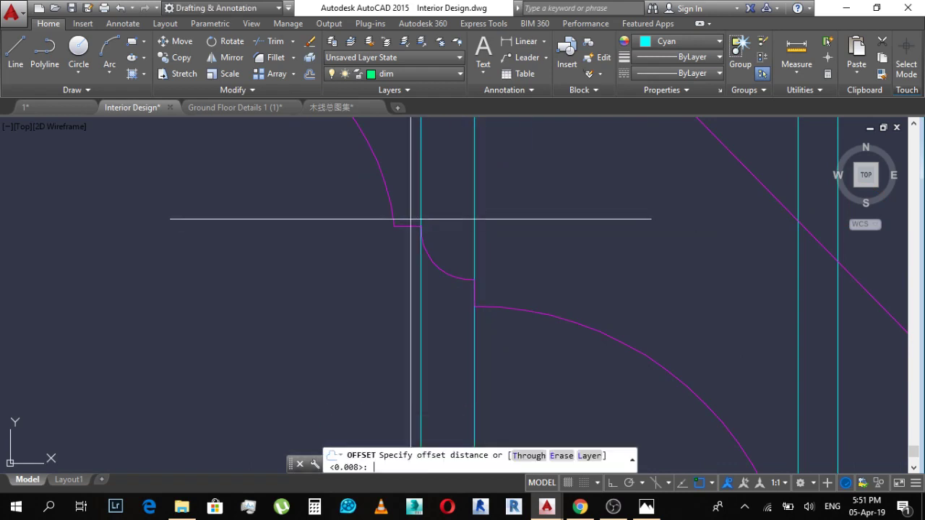
middle_drag(402, 192, 496, 355)
click(239, 177)
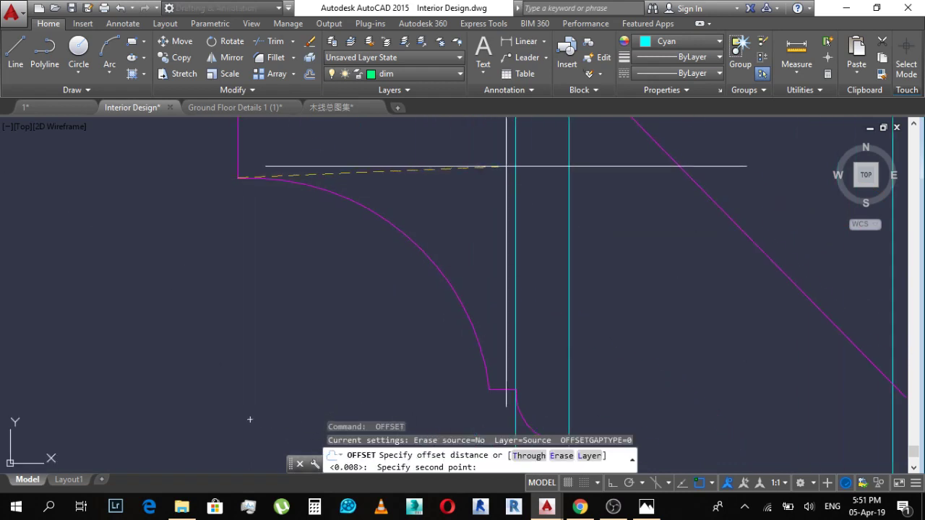
click(515, 178)
click(516, 205)
click(409, 213)
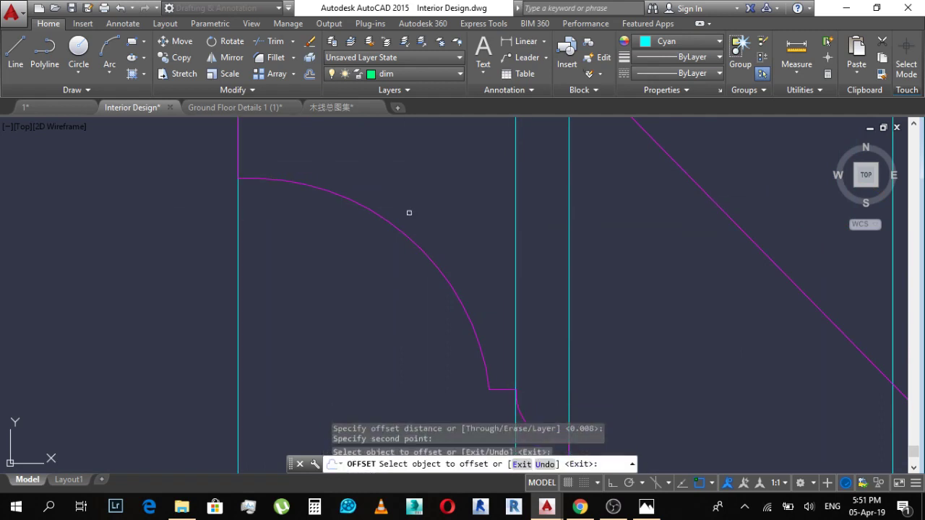
scroll(457, 260, down, 3)
key(Escape)
Step: Recolor the six offset lines of the inner cornice gray 99,100,102, leaving the original ceiling line cyan
scroll(514, 226, down, 3)
scroll(536, 277, up, 3)
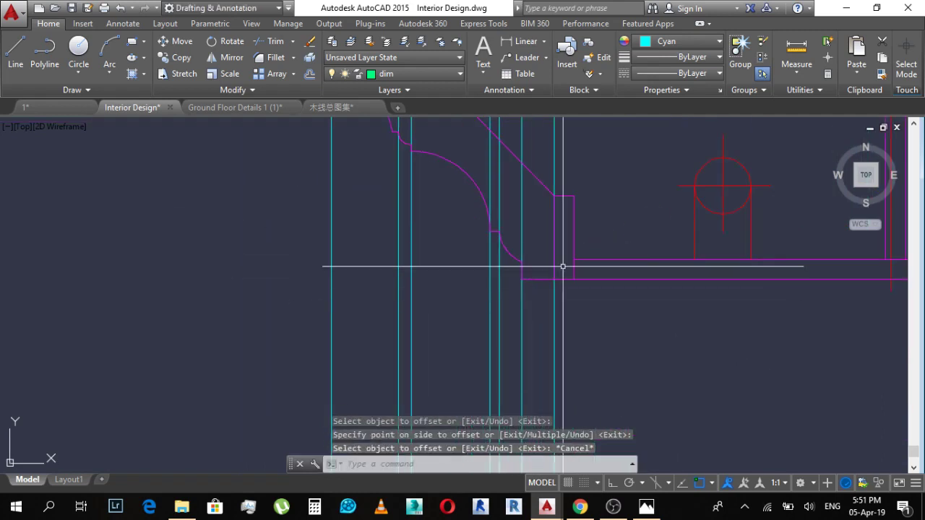
click(544, 307)
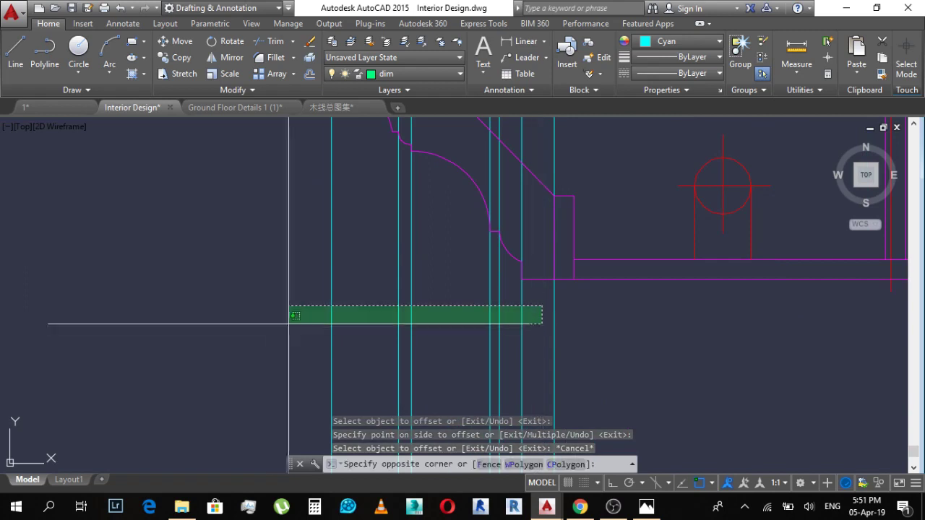
click(289, 320)
click(657, 44)
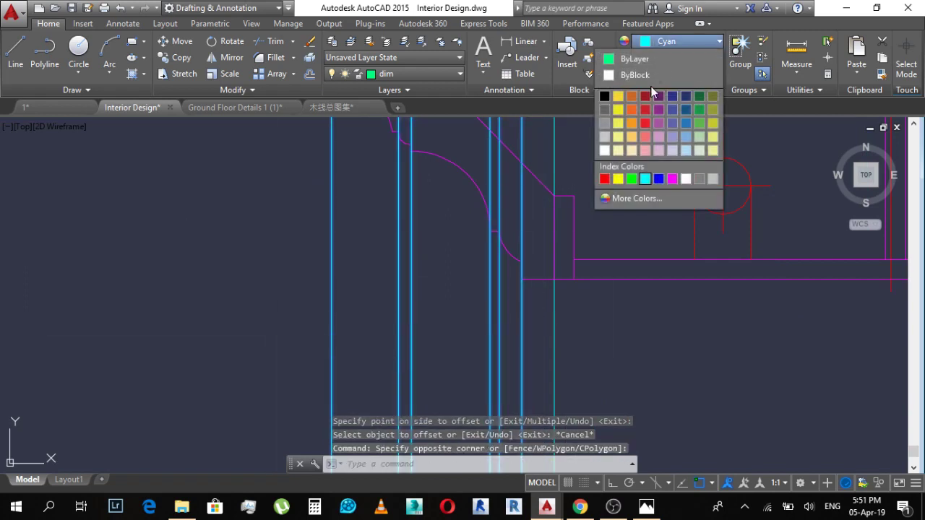
click(605, 109)
scroll(541, 247, down, 4)
key(Escape)
Step: Examine the gray cornice lines around the whole ceiling plan and against the section profiles
scroll(541, 247, down, 4)
scroll(658, 233, down, 5)
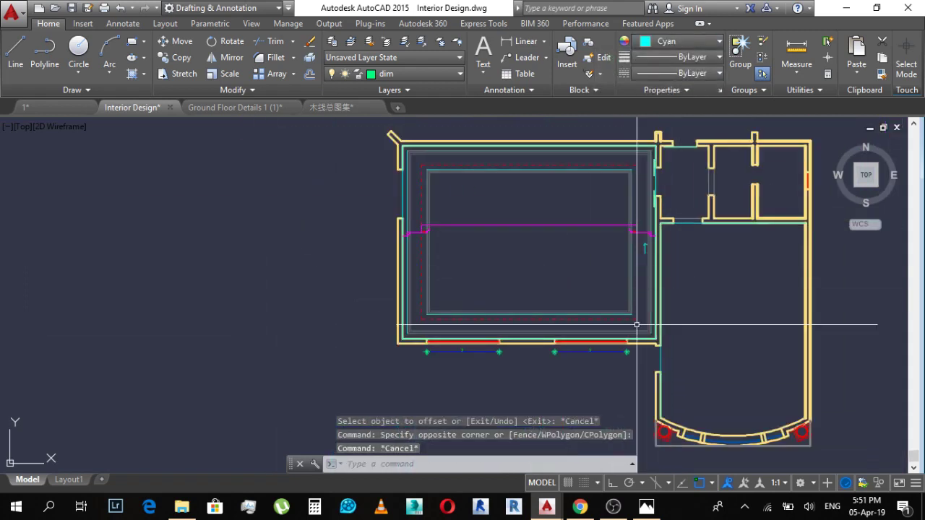
scroll(636, 328, up, 6)
scroll(712, 304, down, 4)
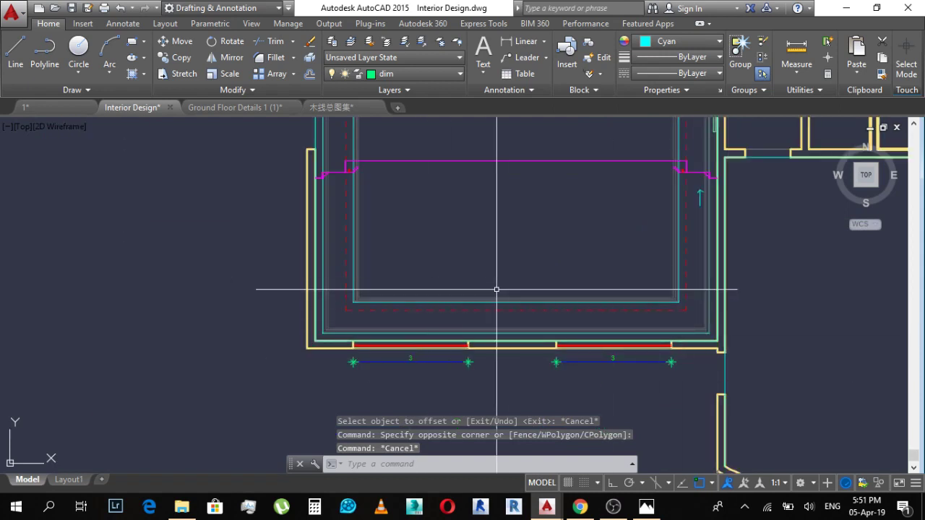
scroll(671, 274, up, 3)
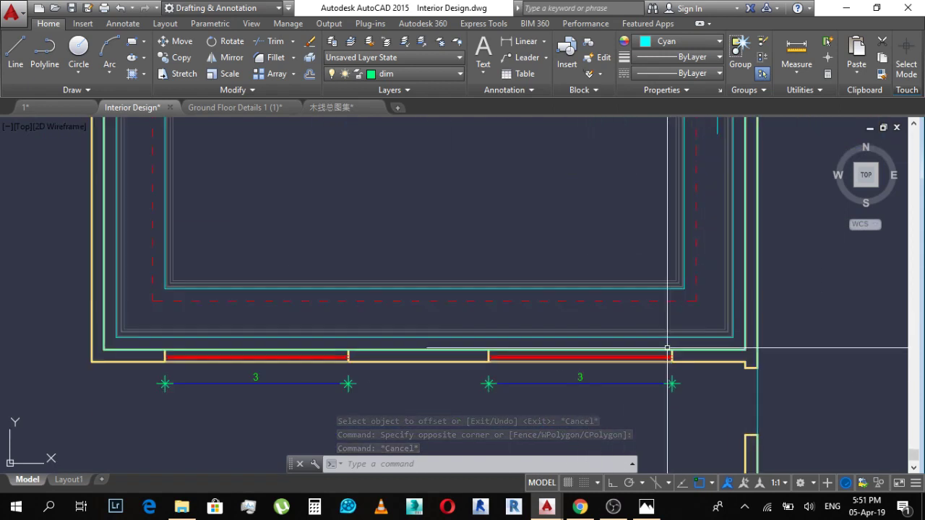
scroll(605, 337, down, 4)
scroll(630, 252, up, 6)
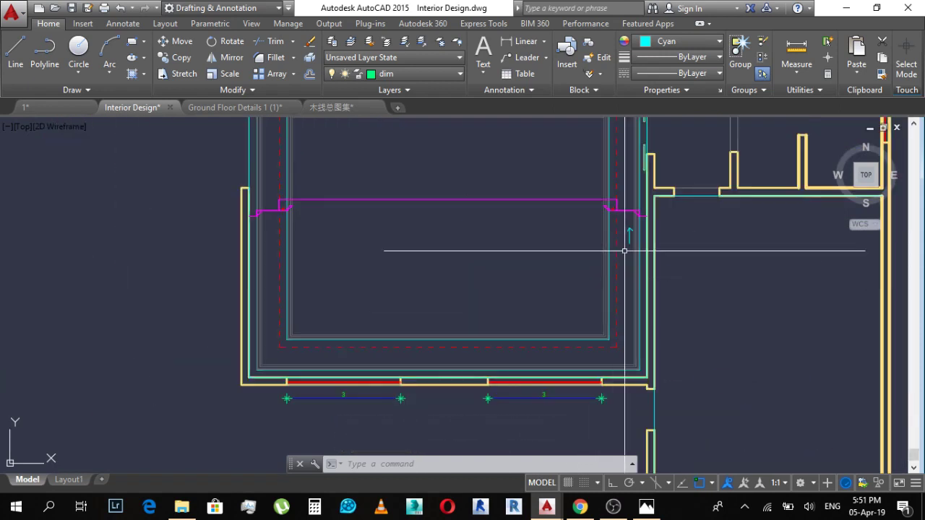
scroll(642, 313, down, 4)
scroll(640, 316, up, 5)
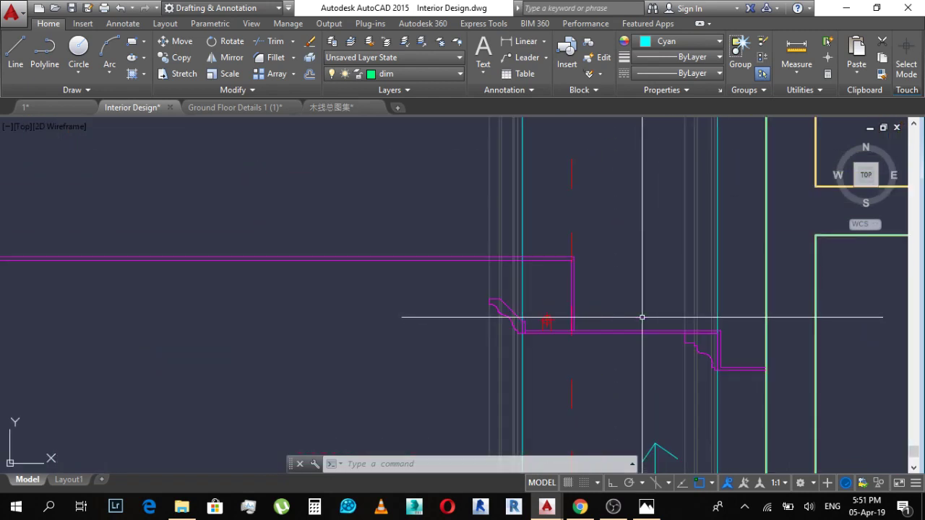
scroll(633, 356, down, 2)
scroll(597, 287, down, 2)
mouse_move(503, 250)
middle_down()
mouse_move(622, 317)
mouse_move(650, 308)
middle_up()
middle_drag(293, 336, 361, 249)
scroll(371, 325, down, 2)
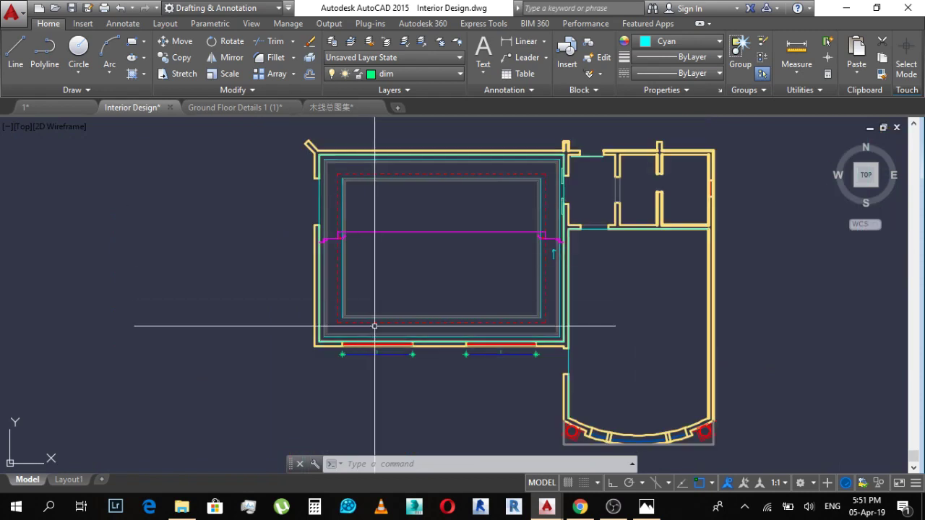
scroll(385, 251, up, 4)
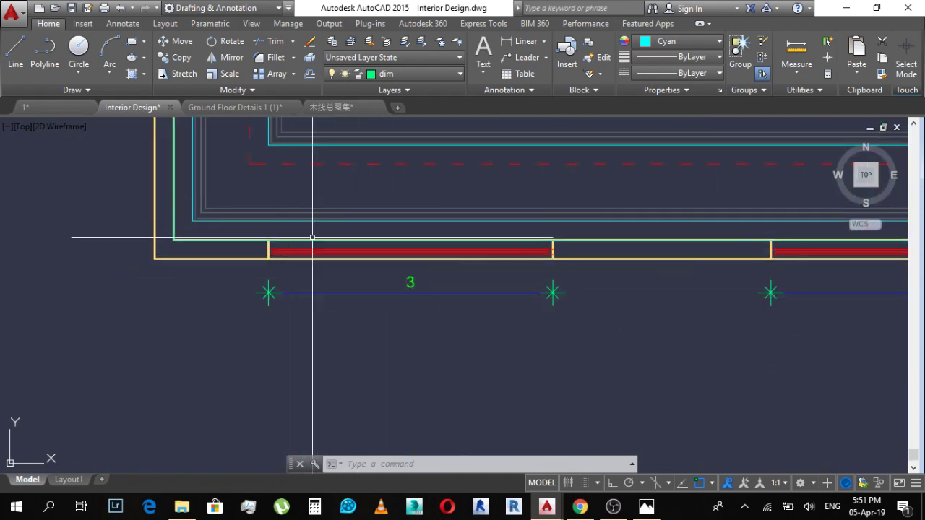
Step: Switch to the Photos app and close the pen markup on the reference photo without saving it
click(646, 506)
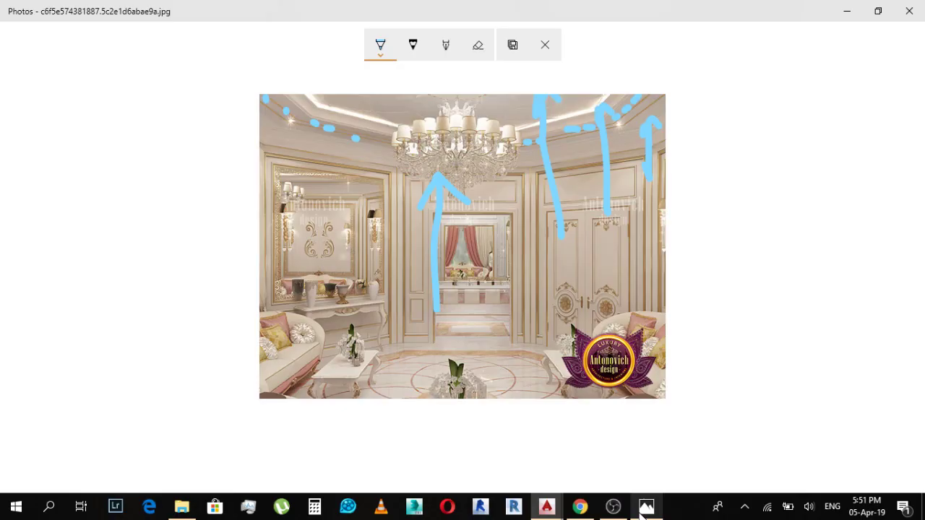
drag(467, 226, 468, 230)
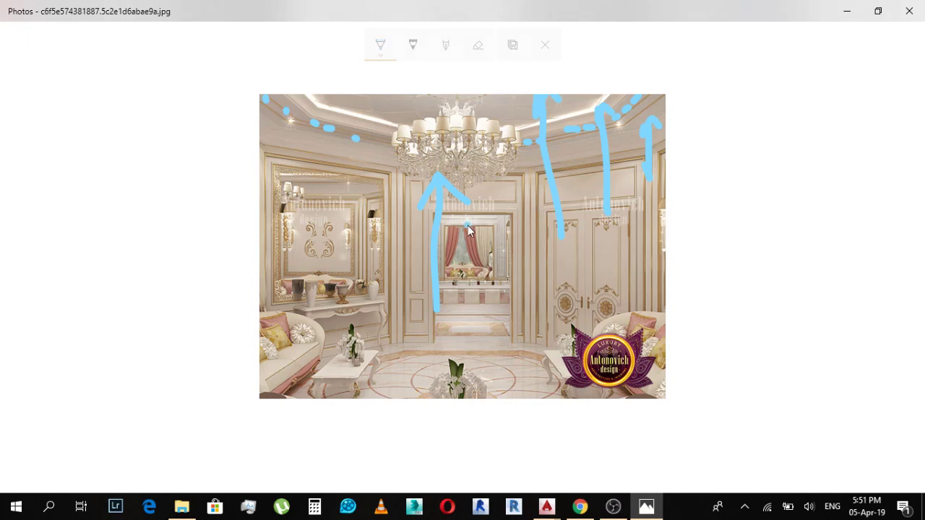
key(Escape)
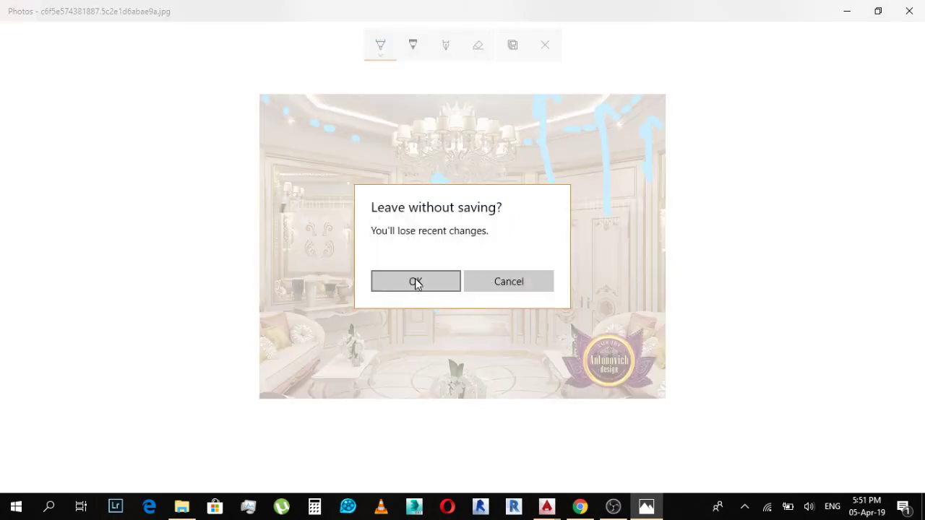
click(415, 281)
Step: Browse the classic interior reference photos and examine how their ceilings, cornices and window curtains meet
scroll(614, 220, down, 1)
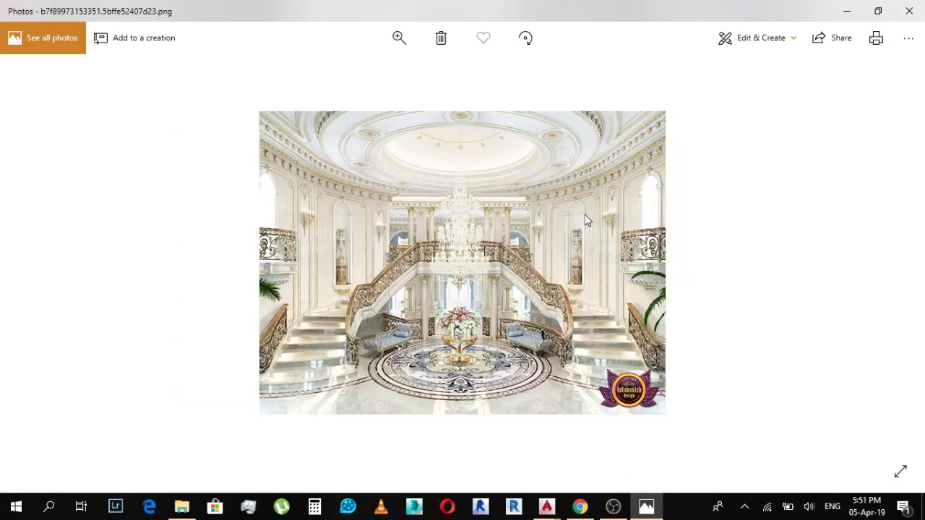
scroll(462, 221, down, 1)
scroll(457, 217, down, 1)
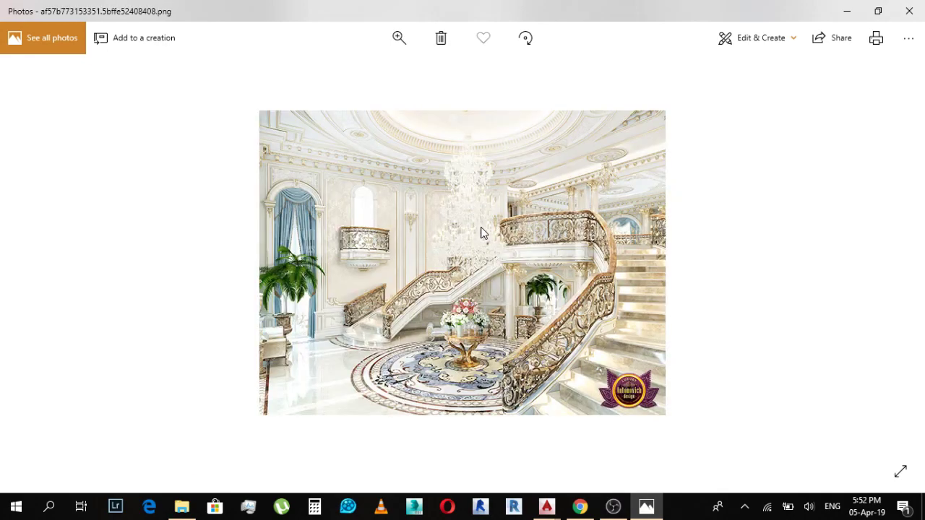
scroll(480, 227, down, 1)
double_click(636, 269)
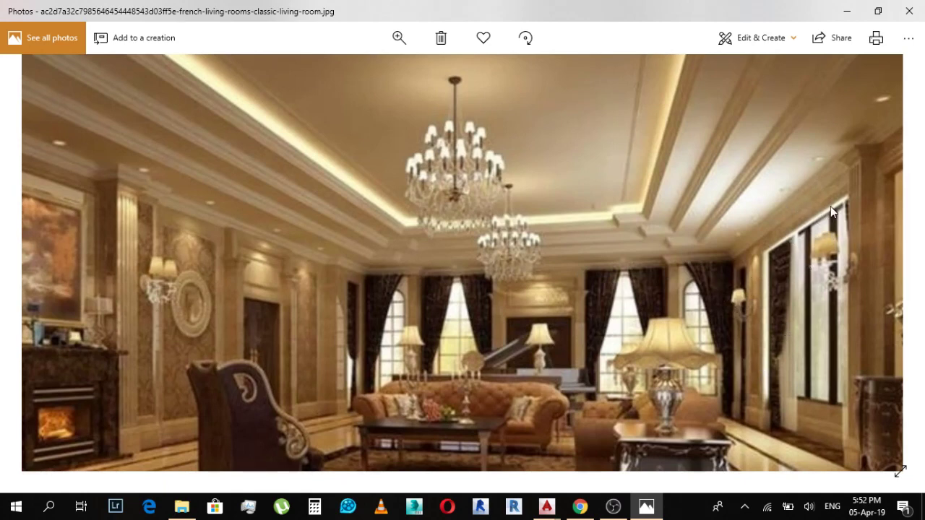
ctrl+scroll(819, 217, down, 2)
scroll(589, 266, down, 1)
ctrl+scroll(588, 264, up, 3)
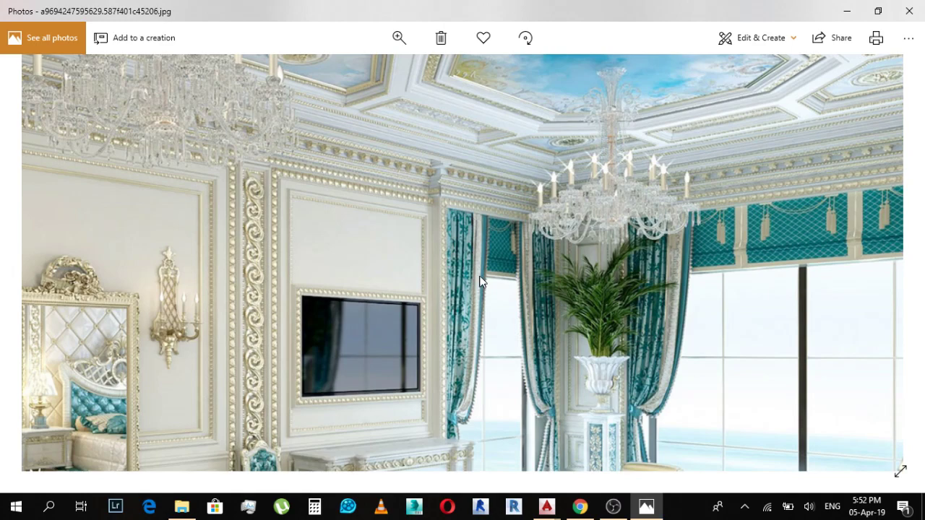
ctrl+scroll(479, 276, down, 3)
key(Right)
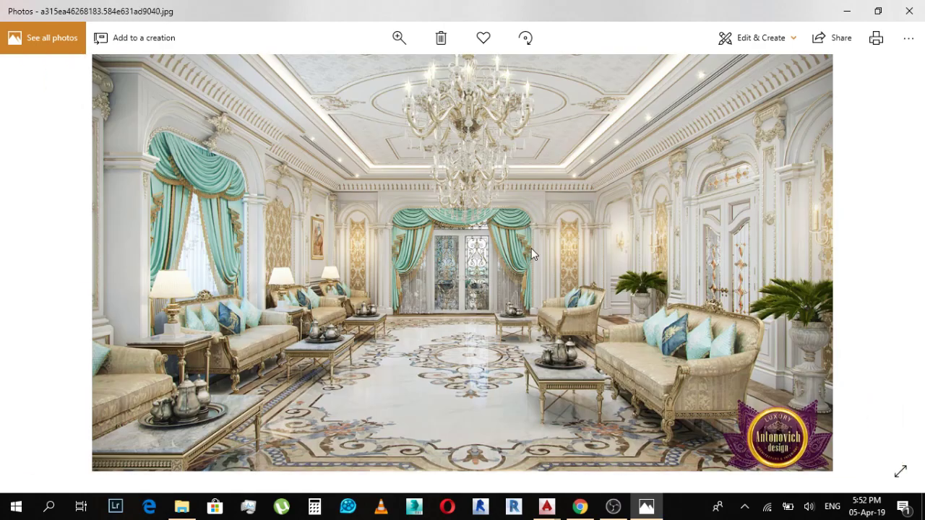
ctrl+scroll(154, 144, up, 2)
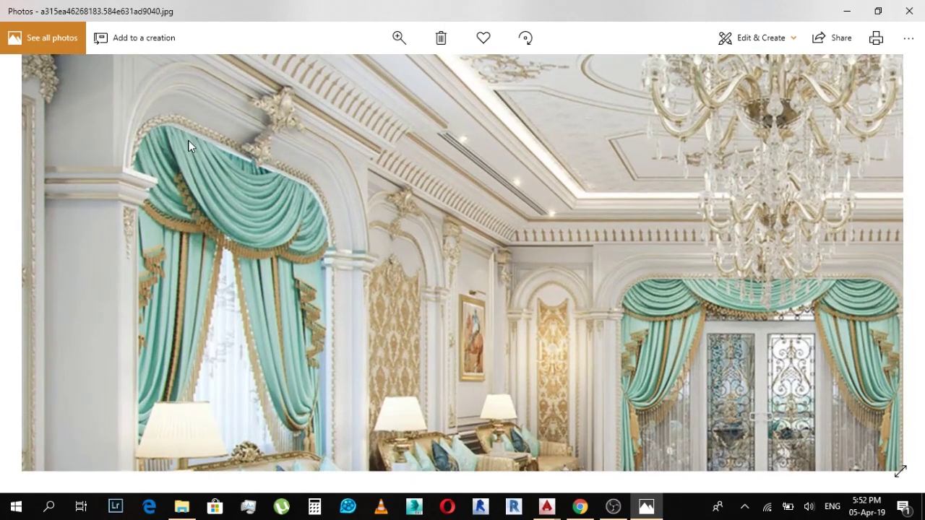
ctrl+scroll(199, 167, down, 2)
scroll(352, 233, down, 3)
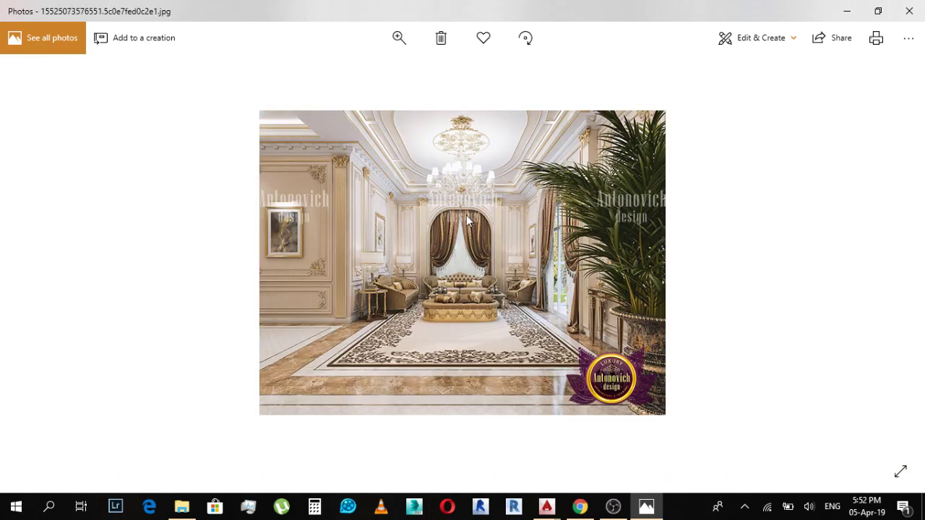
scroll(466, 217, down, 1)
scroll(752, 163, down, 1)
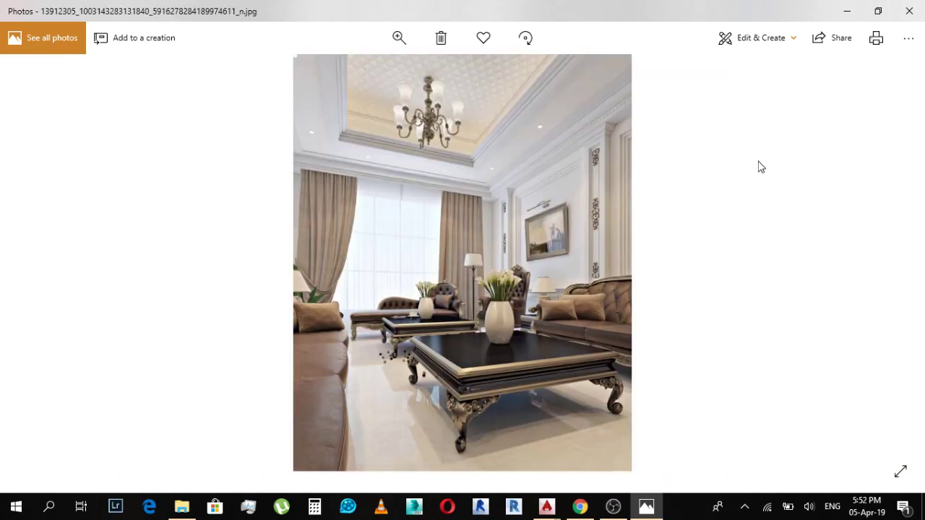
Step: Enlarge the living-room photo with the beige curtains and examine how they meet the cornice above the window
ctrl+scroll(406, 182, up, 2)
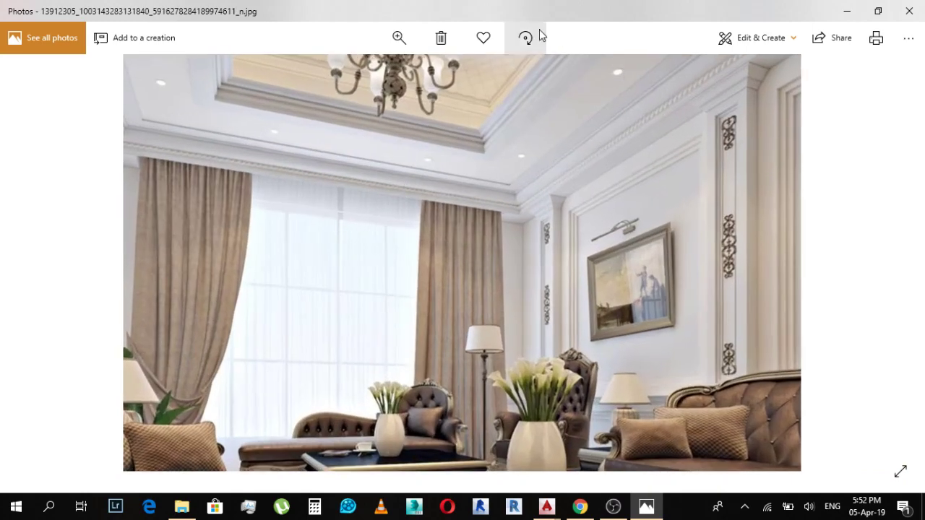
click(401, 39)
drag(364, 71, 390, 77)
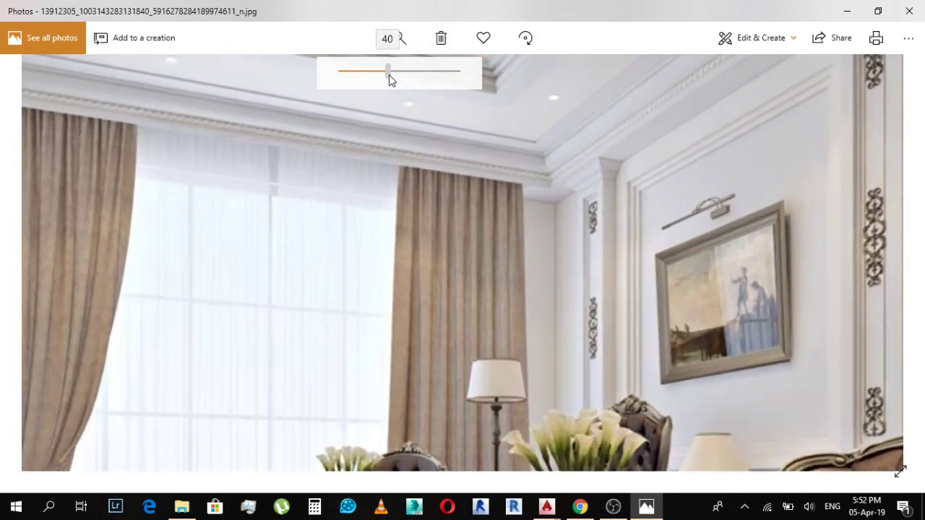
drag(511, 174, 547, 188)
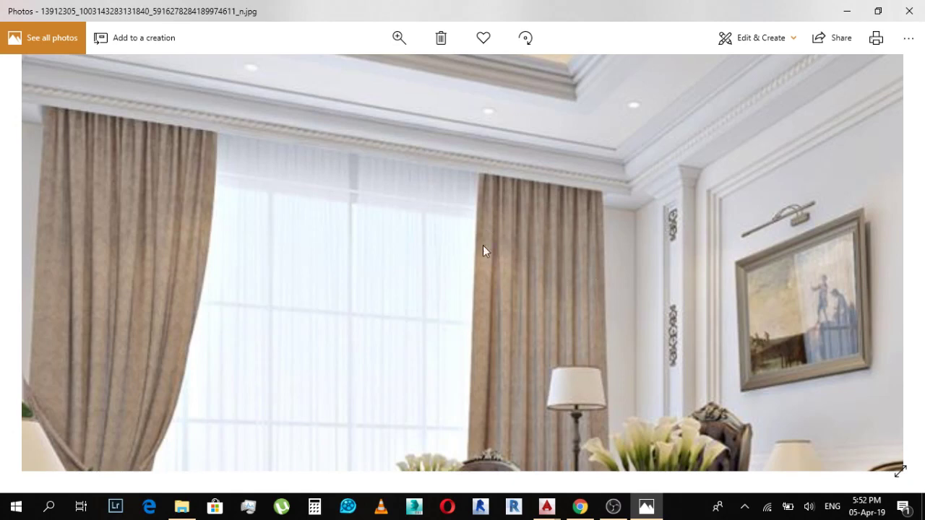
Step: Switch to Interior Design.dwg in AutoCAD and draw a polyline from the first window's left inner wall corner straight up to the outer cyan ceiling line
mouse_move(547, 510)
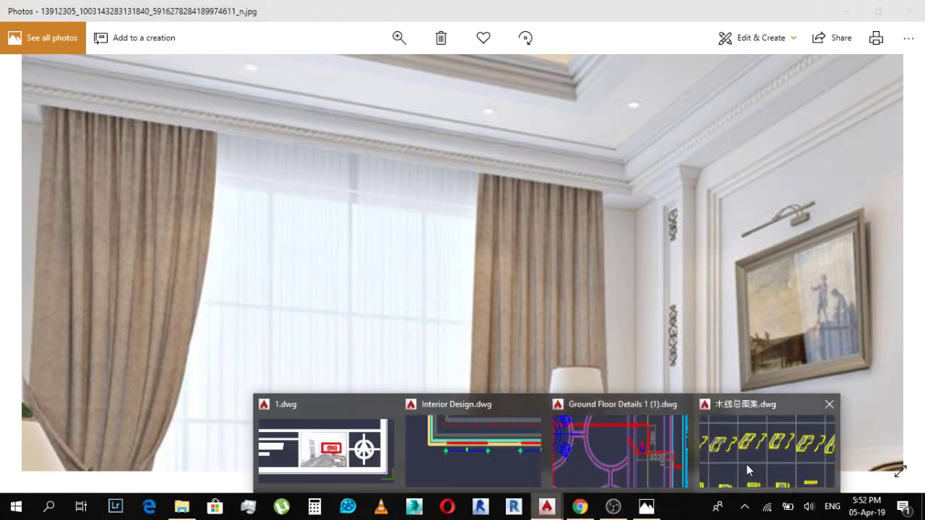
click(462, 459)
scroll(306, 283, up, 4)
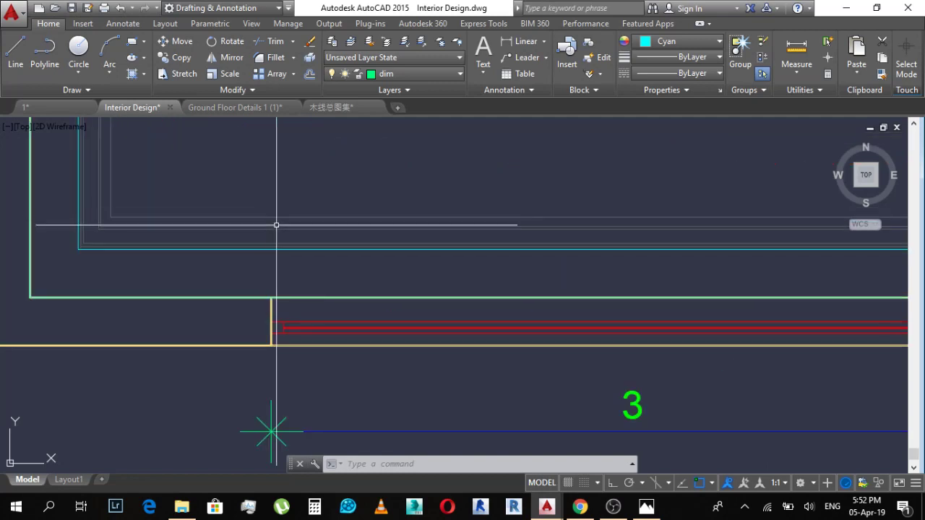
key(Escape)
key(Escape)
key(Escape)
text(pl)
key(Return)
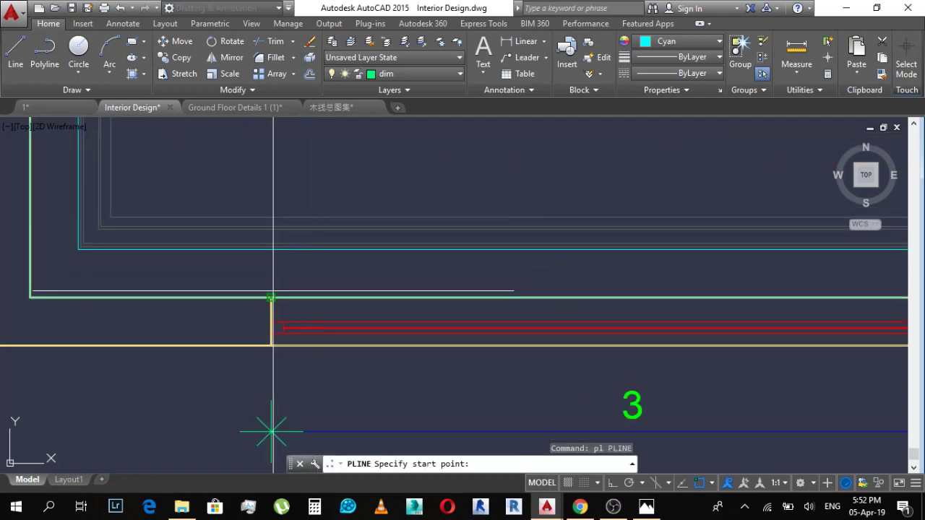
click(271, 297)
click(271, 249)
key(Escape)
scroll(310, 271, down, 4)
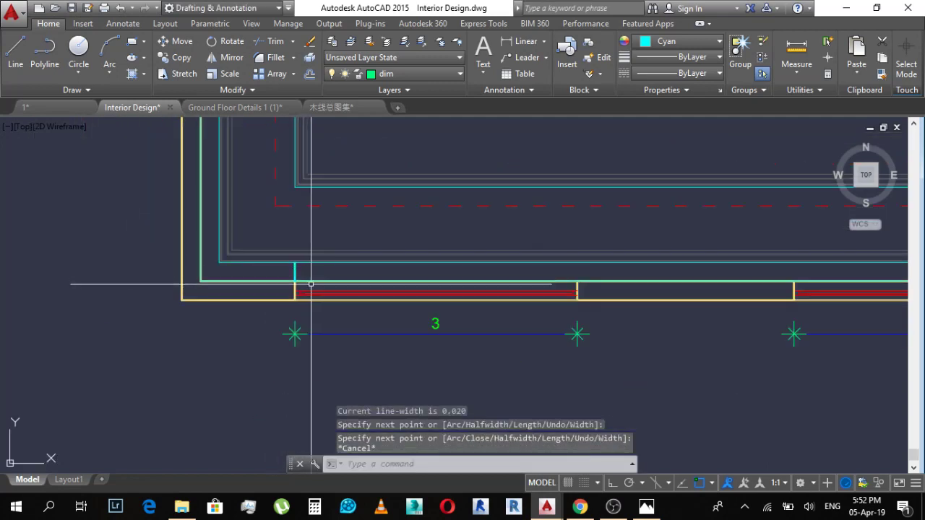
Step: Draw a matching polyline from the same window's right inner wall corner straight up to the outer cyan ceiling line
scroll(296, 281, up, 4)
scroll(452, 281, down, 4)
scroll(669, 282, up, 6)
key(Return)
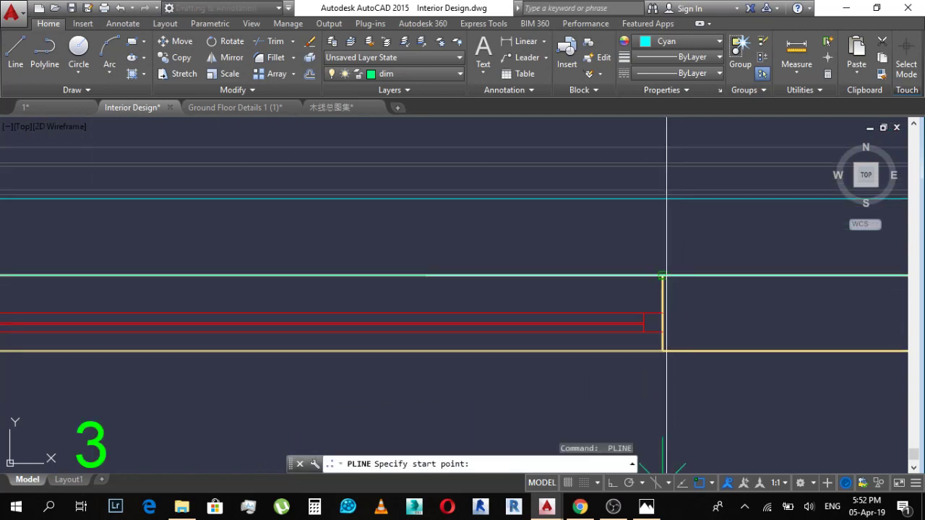
click(662, 275)
click(665, 198)
key(Escape)
scroll(599, 267, down, 3)
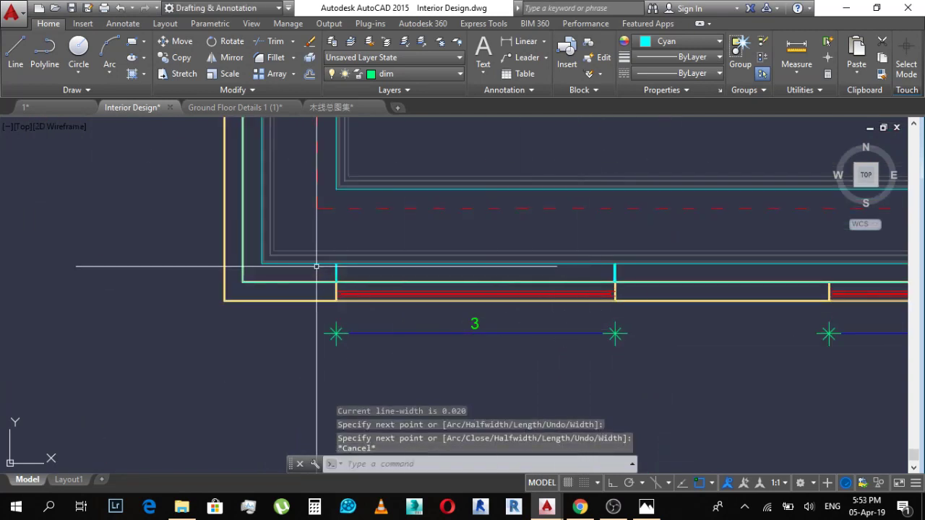
Step: Offset the short cyan polyline at the window's left end outward, away from the opening
scroll(351, 285, up, 3)
key(Escape)
text(o)
key(Return)
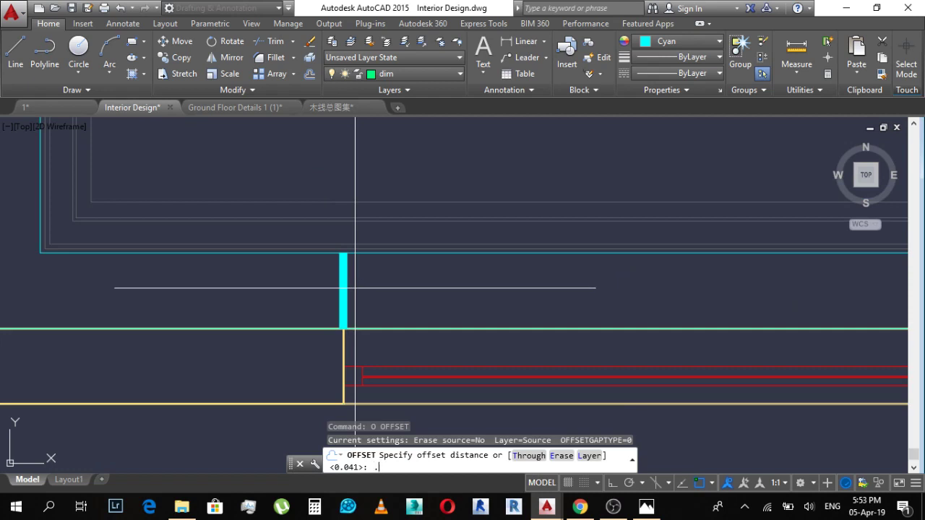
key(Return)
click(340, 284)
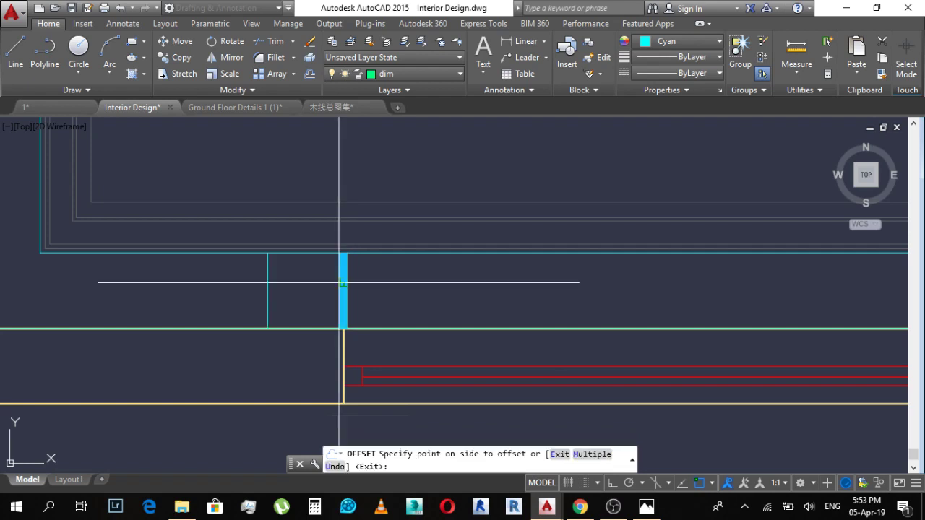
click(267, 282)
Step: Offset the short cyan polyline at the window's right end outward by the same distance
scroll(250, 280, down, 3)
scroll(506, 289, up, 2)
click(623, 271)
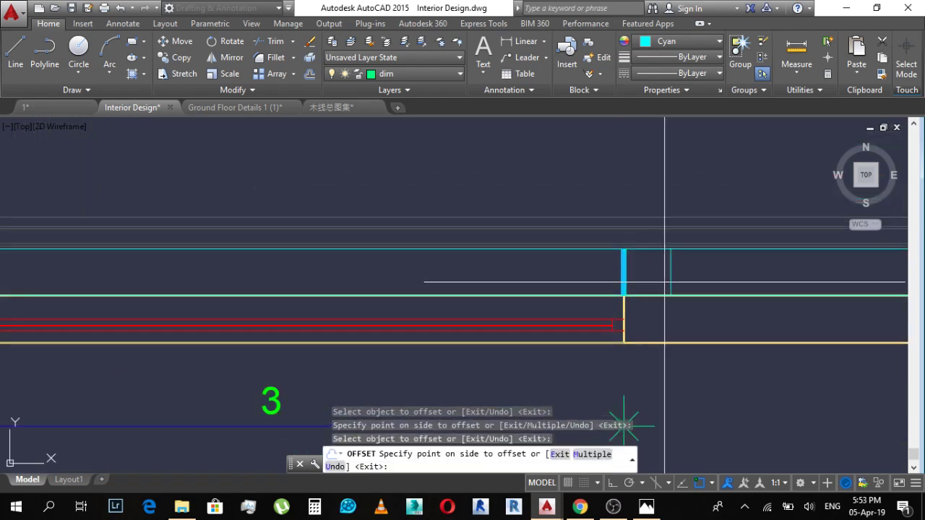
click(664, 281)
key(Escape)
Step: Erase the original short polyline at the window's right end, keeping its outward offset
click(632, 262)
click(613, 268)
text(e)
key(Escape)
scroll(613, 270, down, 4)
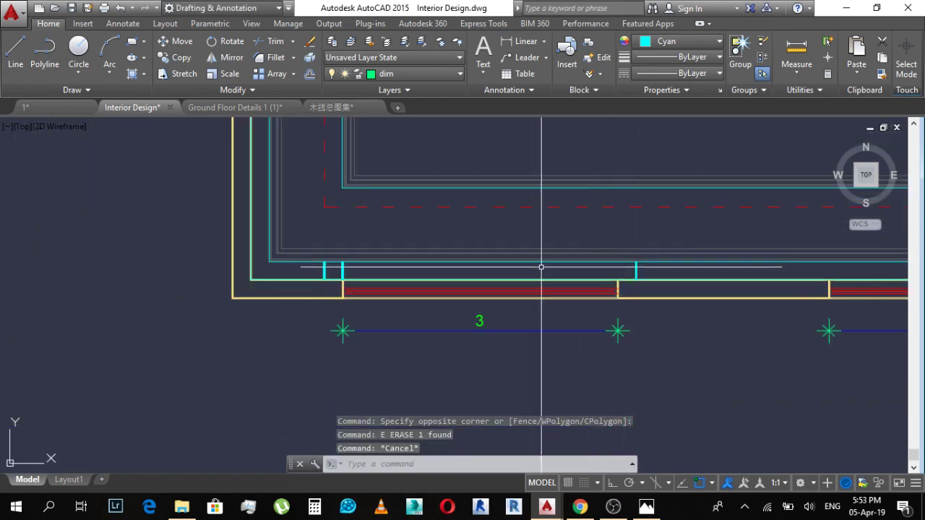
Step: Erase the short thick cyan line in line with the left window's left edge
scroll(541, 264, up, 2)
click(249, 258)
click(231, 262)
text(e)
key(Return)
key(Escape)
Step: Match the properties of the thin cyan ceiling line onto the remaining thick cyan line beside the left window's left edge
scroll(240, 267, up, 3)
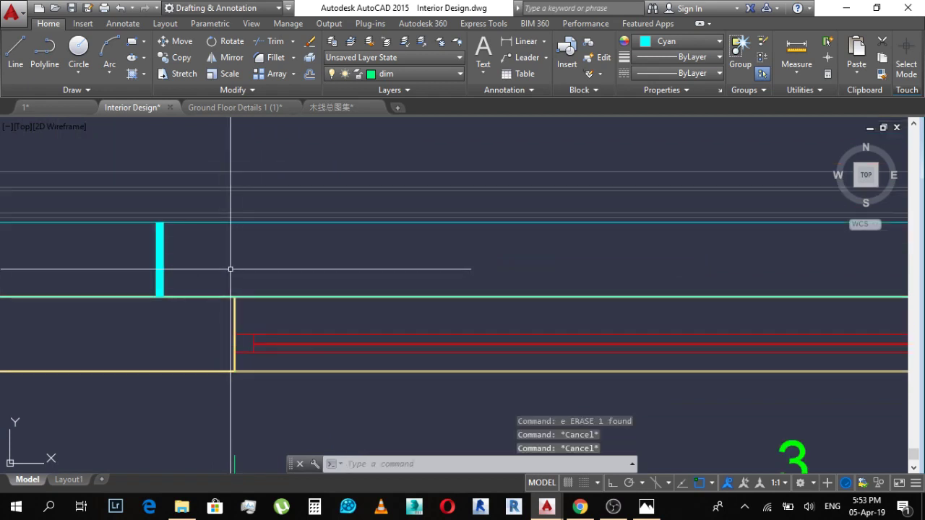
text(ma)
key(Return)
click(234, 224)
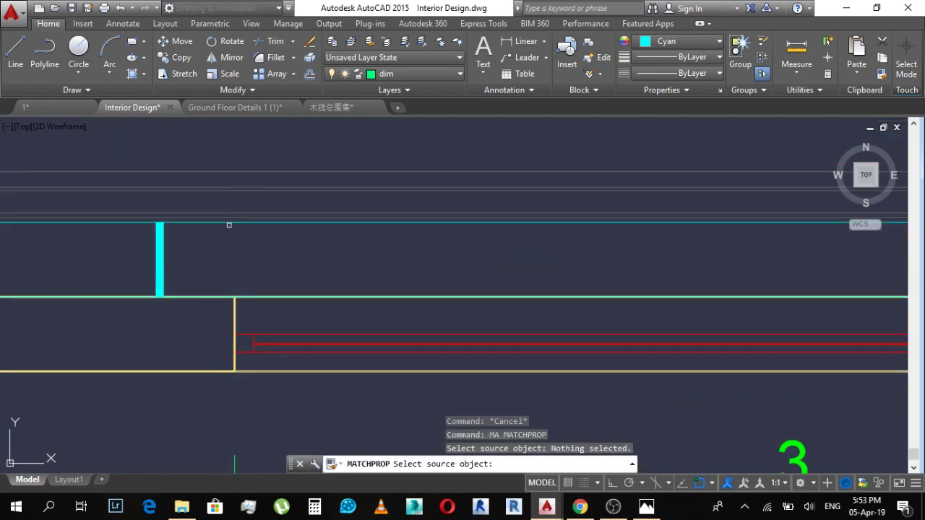
click(226, 223)
click(185, 246)
click(138, 254)
key(Escape)
scroll(296, 271, down, 5)
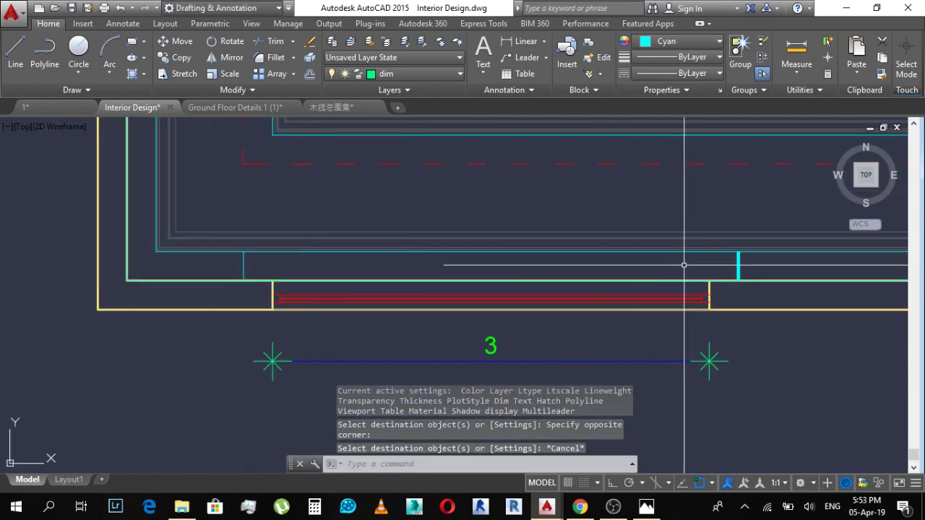
Step: Match the thin cyan ceiling line's properties onto the thick cyan line beyond the left window's right edge
scroll(738, 264, up, 3)
key(Return)
click(764, 233)
click(764, 251)
click(703, 260)
key(Escape)
scroll(639, 290, down, 3)
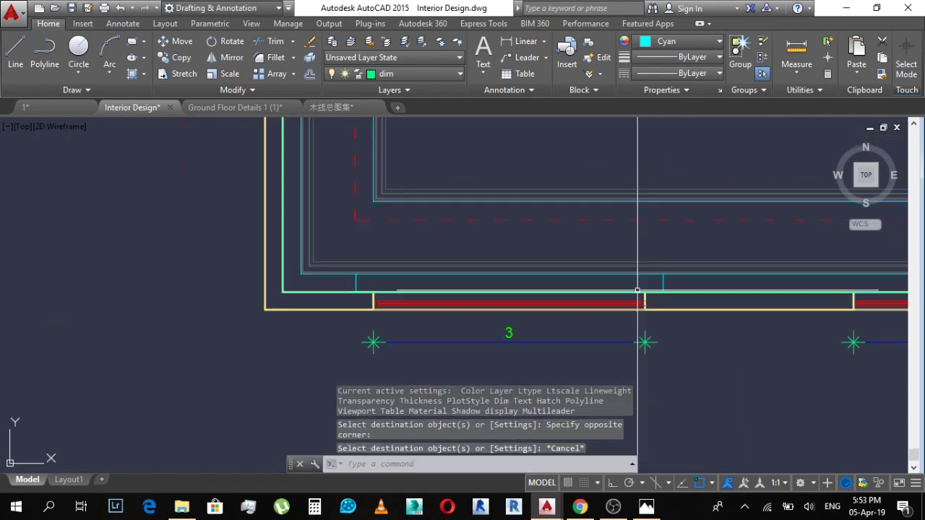
scroll(475, 311, down, 2)
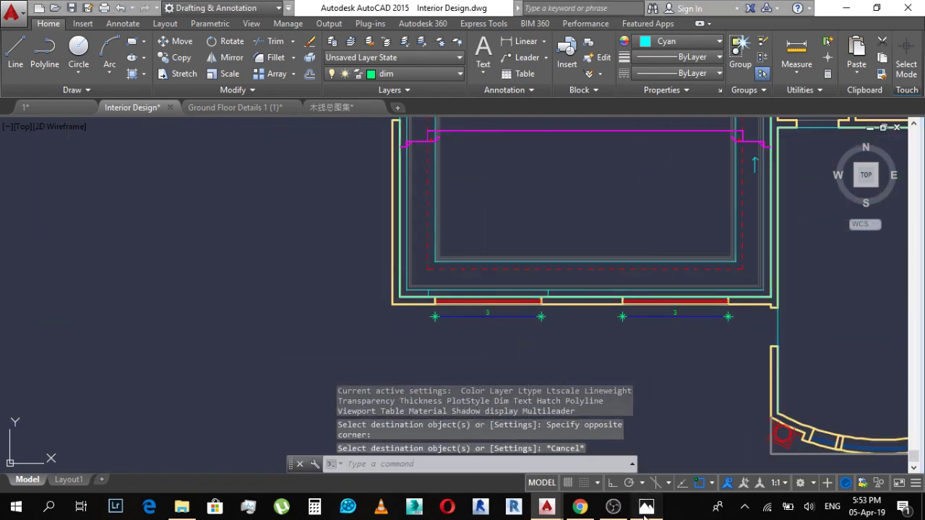
Step: Switch to the living-room reference photo in Photos and draw arrows pointing up at the cornice above the curtains and along the side wall
key(alt+Tab)
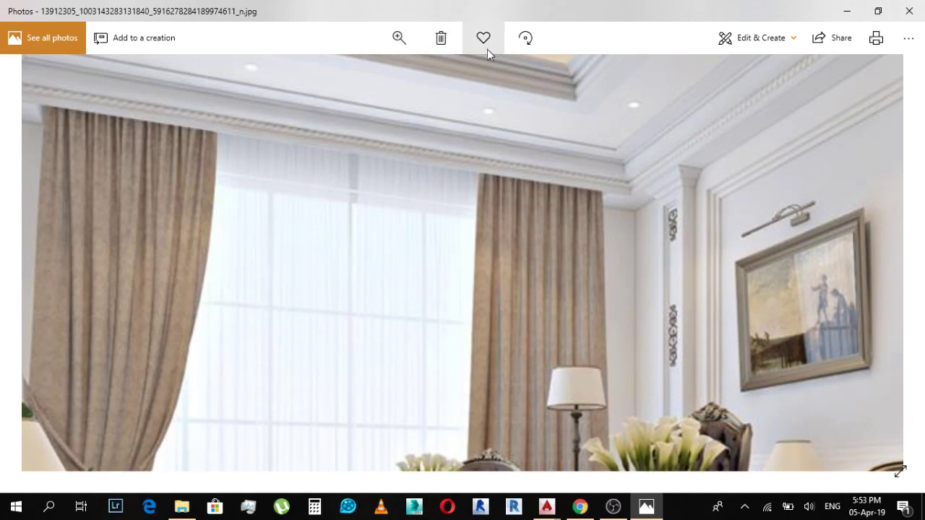
click(784, 43)
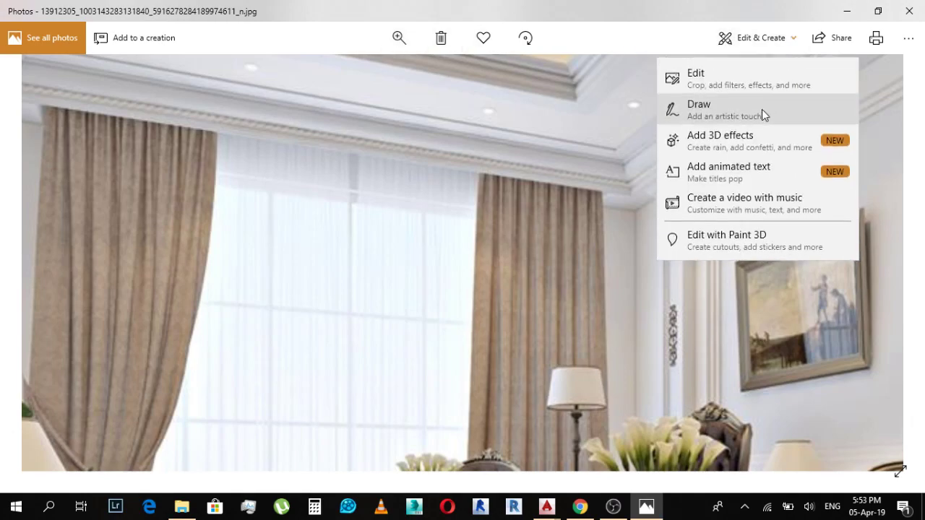
click(762, 109)
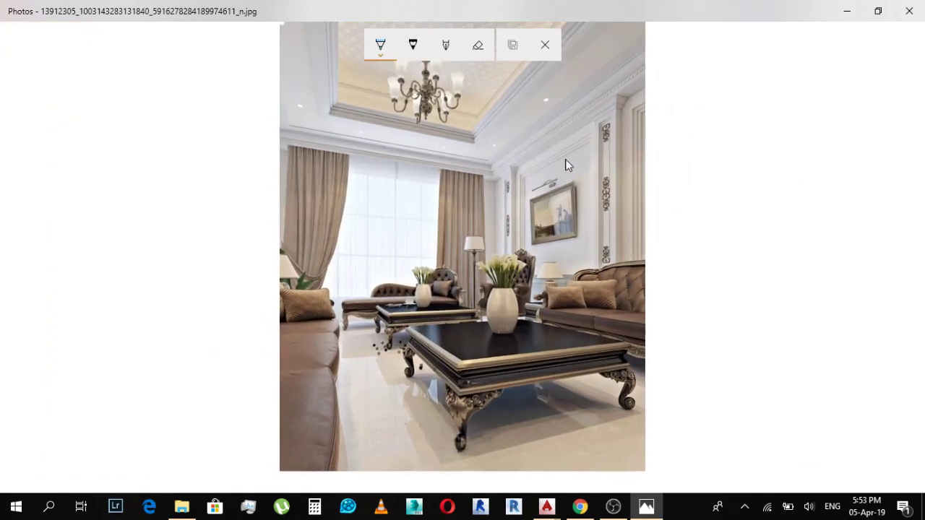
drag(556, 237, 556, 171)
drag(556, 132, 555, 122)
drag(520, 212, 520, 145)
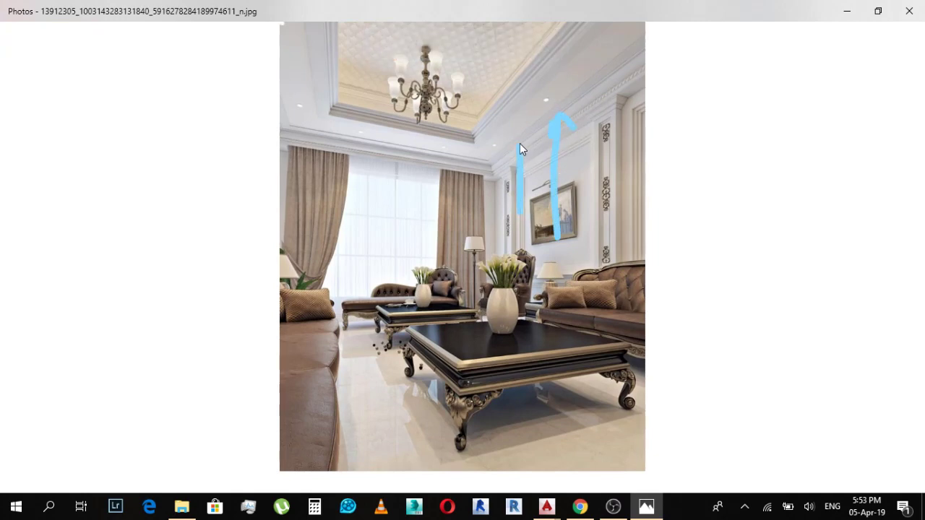
drag(632, 147, 599, 57)
drag(420, 228, 418, 162)
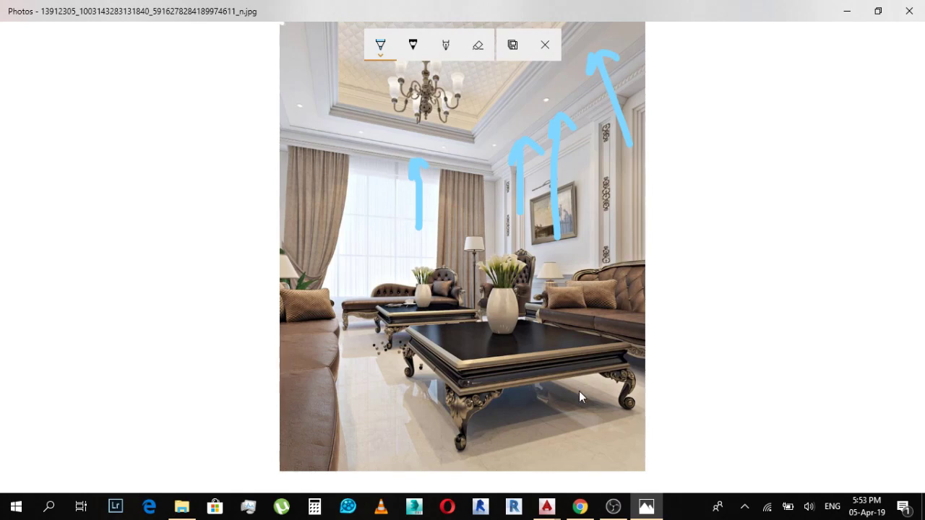
Step: Switch back to the Interior Design drawing in AutoCAD and view the wall strip behind both windows
mouse_move(559, 510)
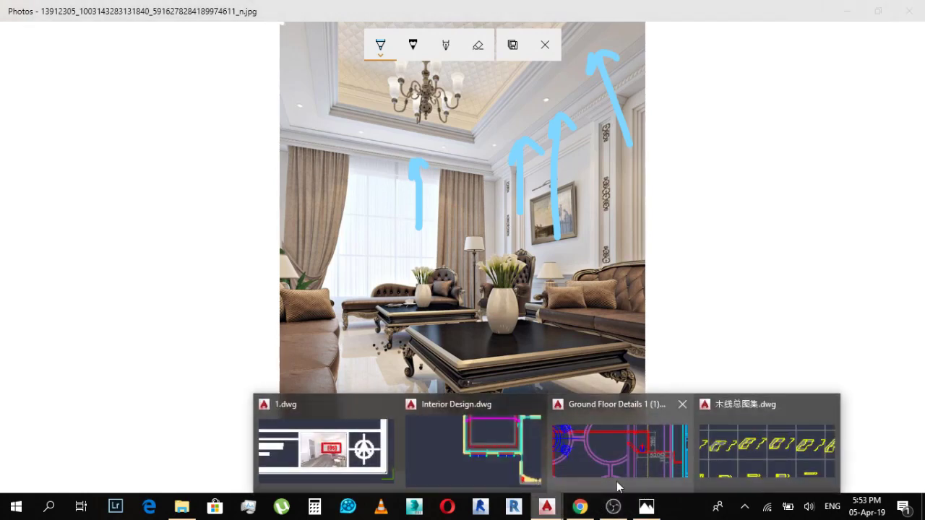
click(494, 449)
scroll(524, 239, up, 6)
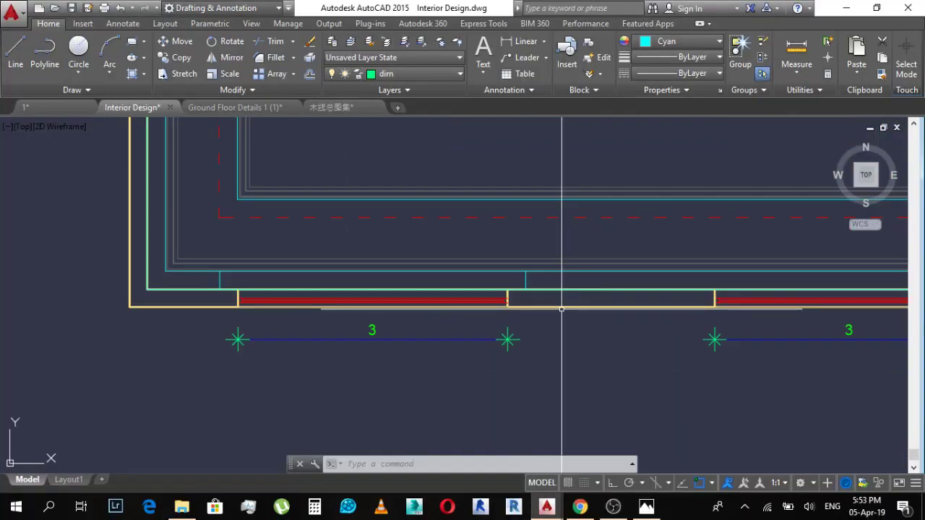
key(Escape)
scroll(536, 274, down, 6)
scroll(520, 310, up, 2)
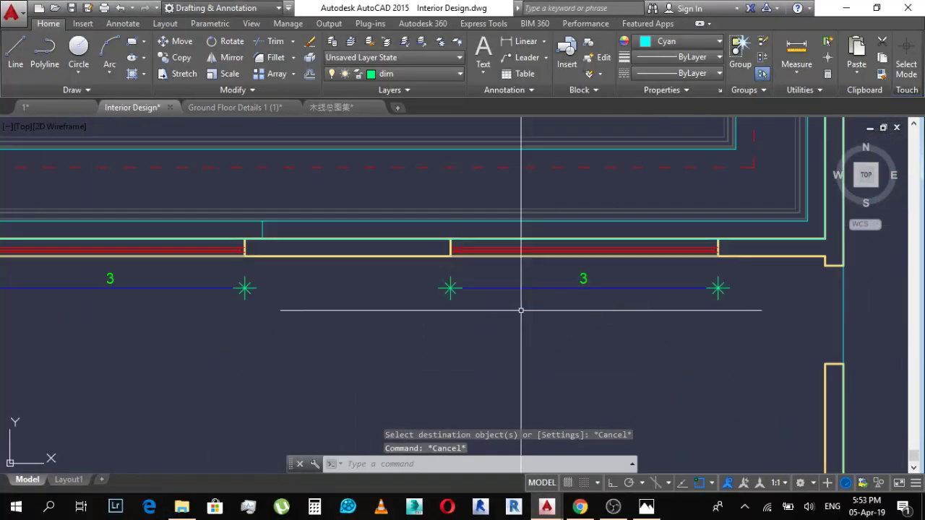
key(Escape)
middle_drag(238, 229, 588, 271)
click(624, 269)
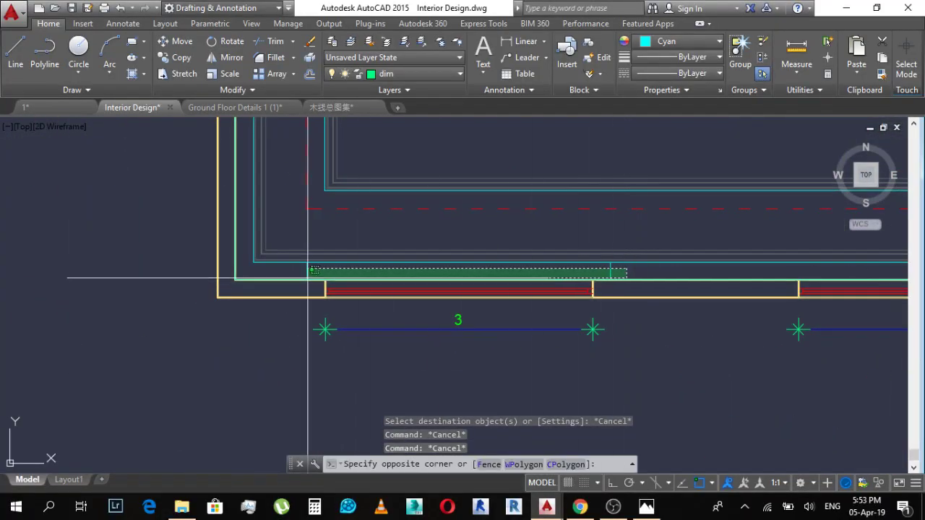
click(304, 269)
scroll(313, 266, up, 3)
text(co)
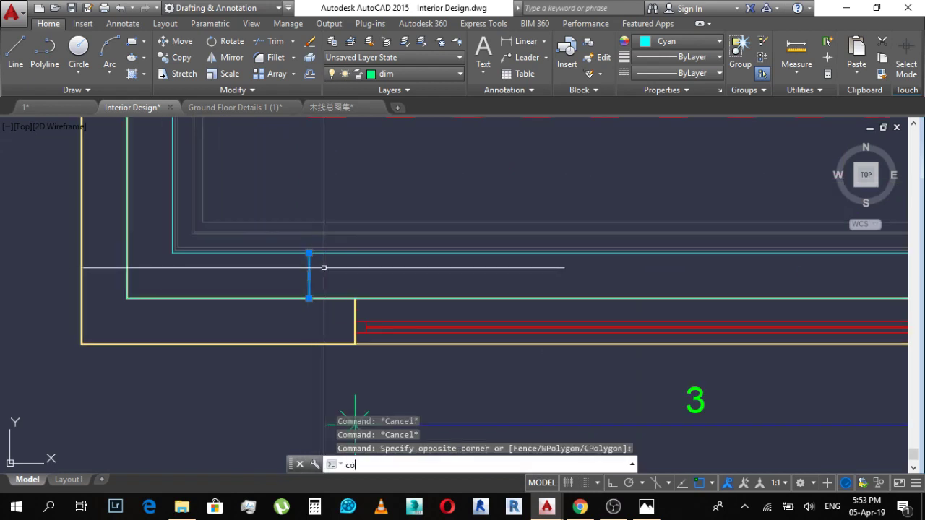
key(Return)
click(305, 274)
scroll(287, 291, down, 4)
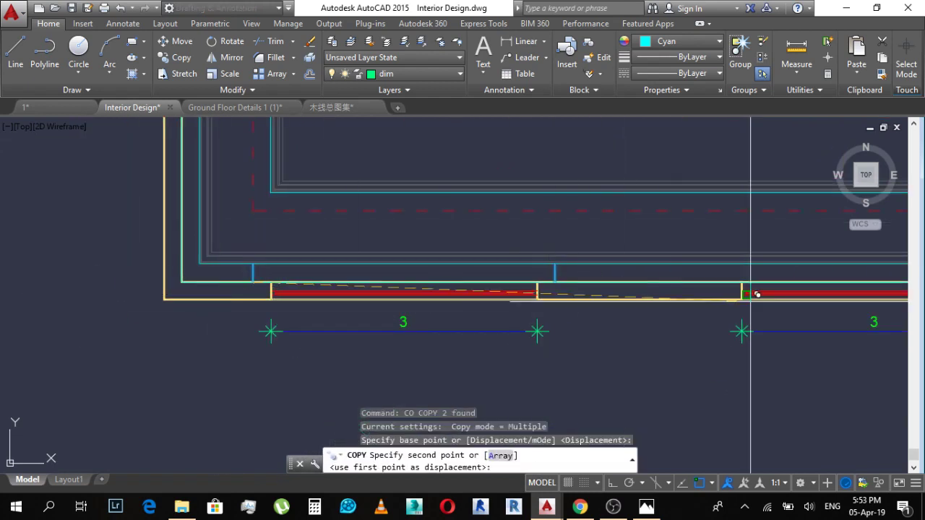
key(Escape)
Step: Copy the two short cyan lines from the left window to the right window, using the windows' upper-left corners as reference points
click(568, 274)
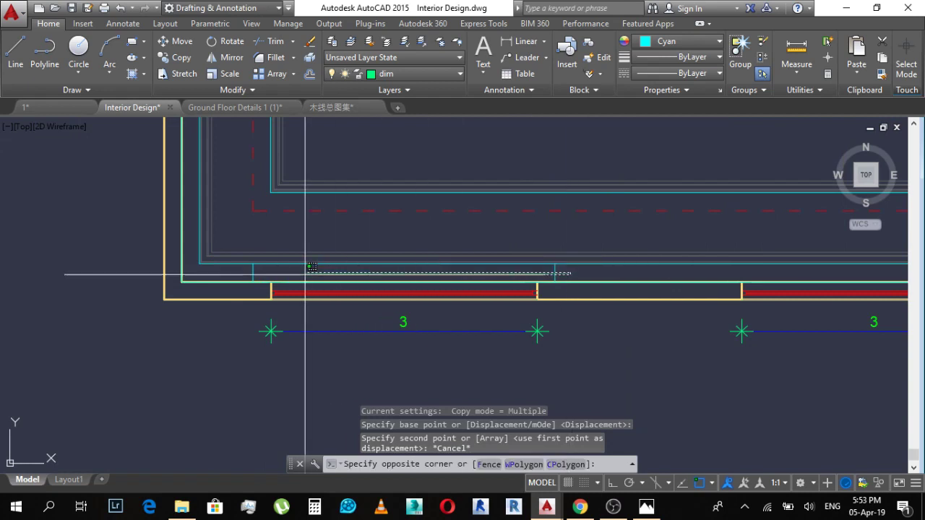
click(272, 274)
text(co)
key(Return)
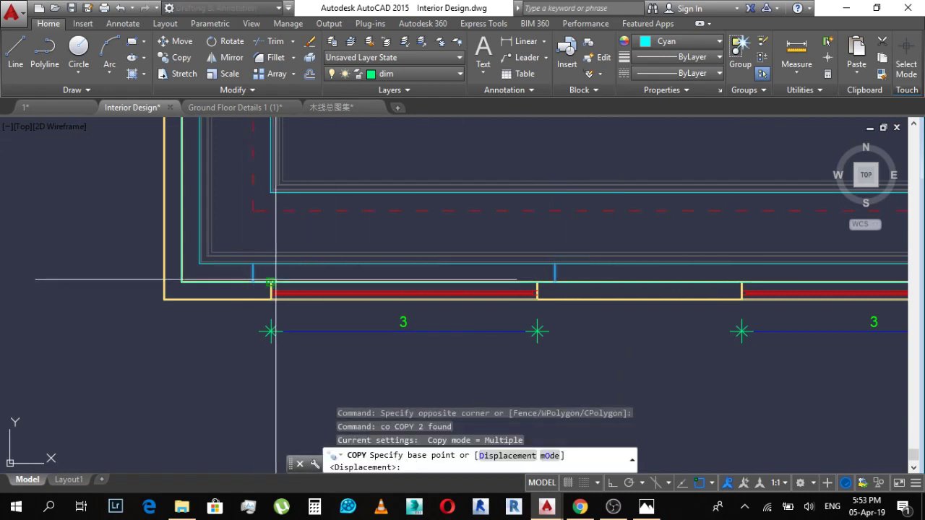
click(271, 282)
click(746, 282)
scroll(766, 264, up, 2)
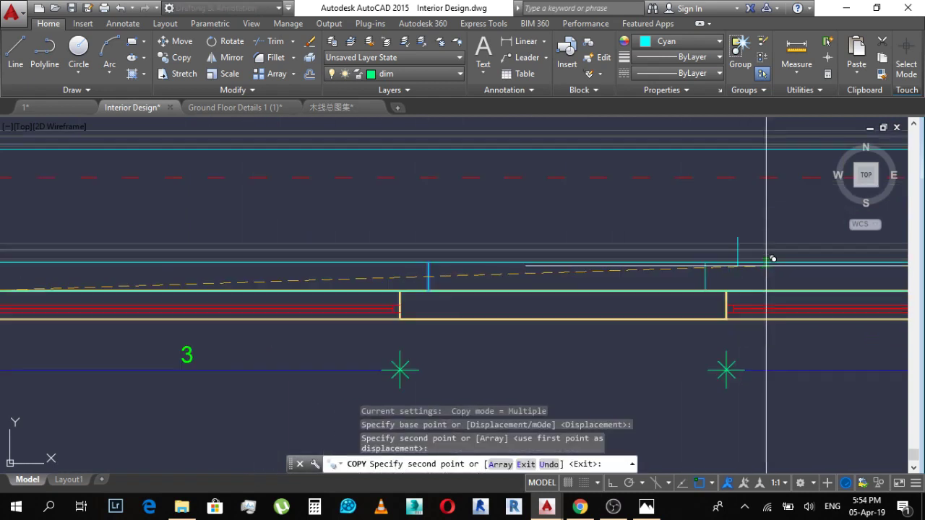
scroll(741, 275, down, 2)
middle_drag(741, 275, 595, 288)
key(Escape)
Step: Examine the short cyan end lines of the curtain recess at both windows
middle_drag(353, 296, 518, 284)
scroll(330, 281, up, 2)
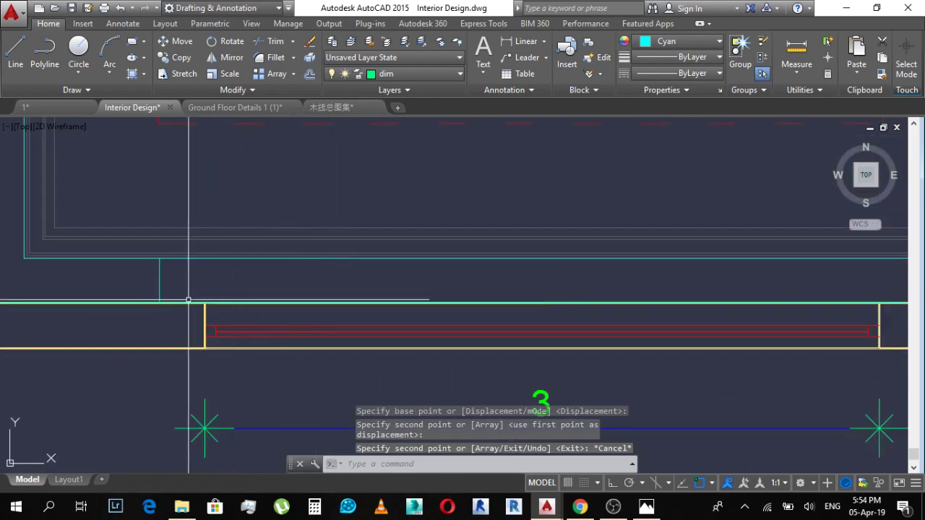
scroll(228, 286, up, 4)
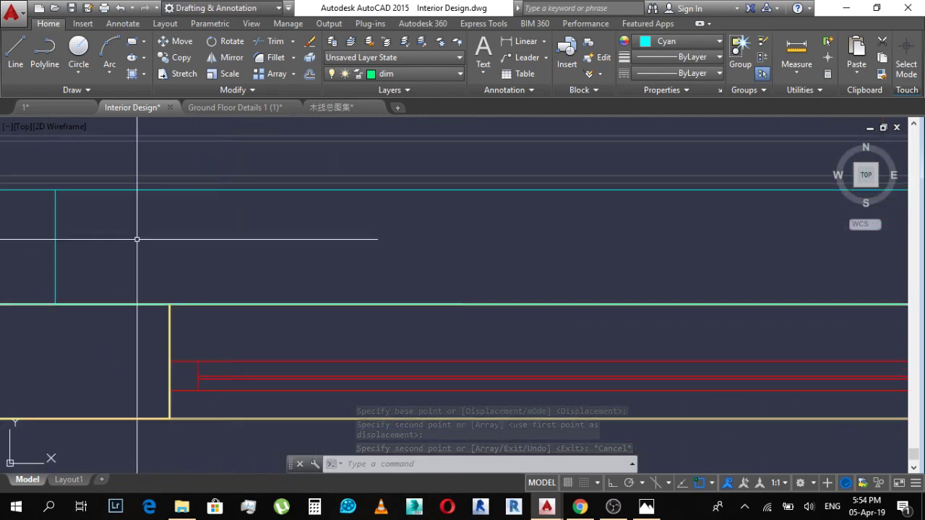
scroll(171, 266, down, 4)
middle_drag(736, 272, 539, 251)
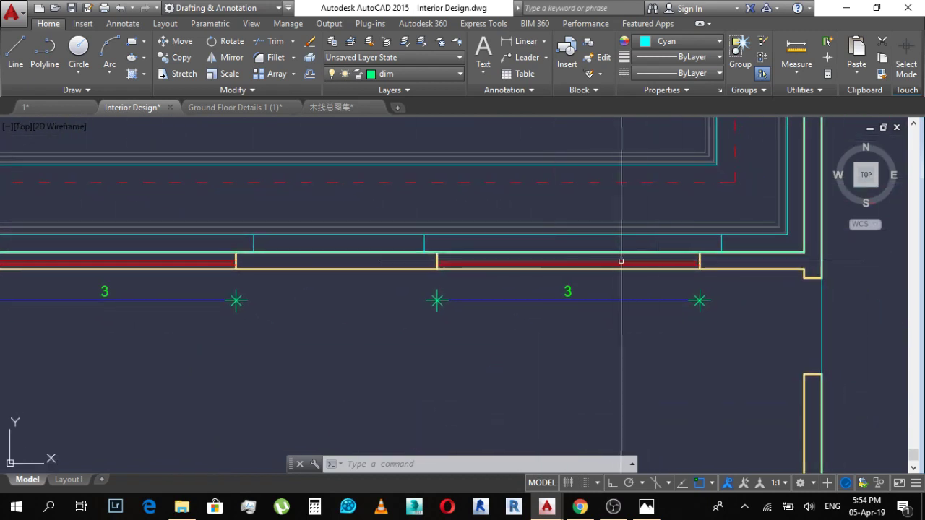
scroll(448, 246, up, 2)
scroll(484, 245, up, 5)
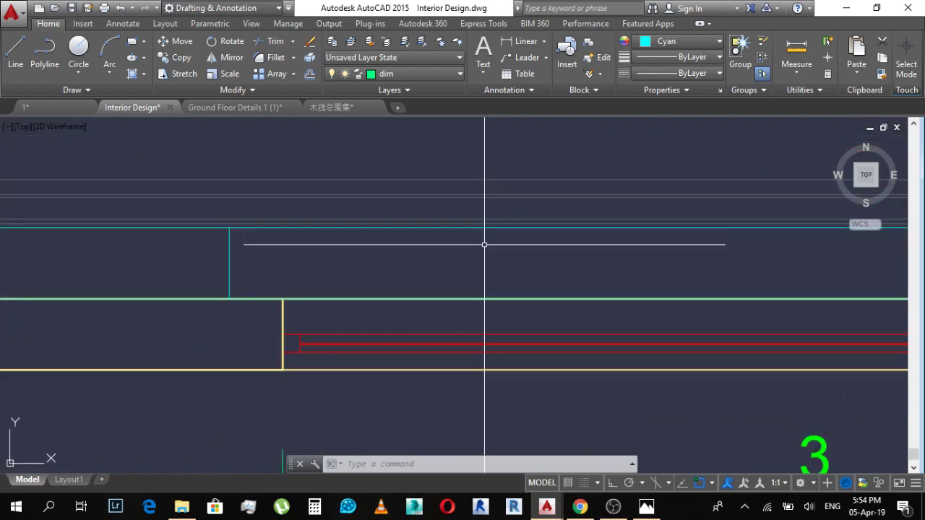
scroll(484, 245, down, 2)
Step: Switch to the reference photo in Photos, discard the drawn arrows, and zoom in on the cornice above the curtains
click(646, 506)
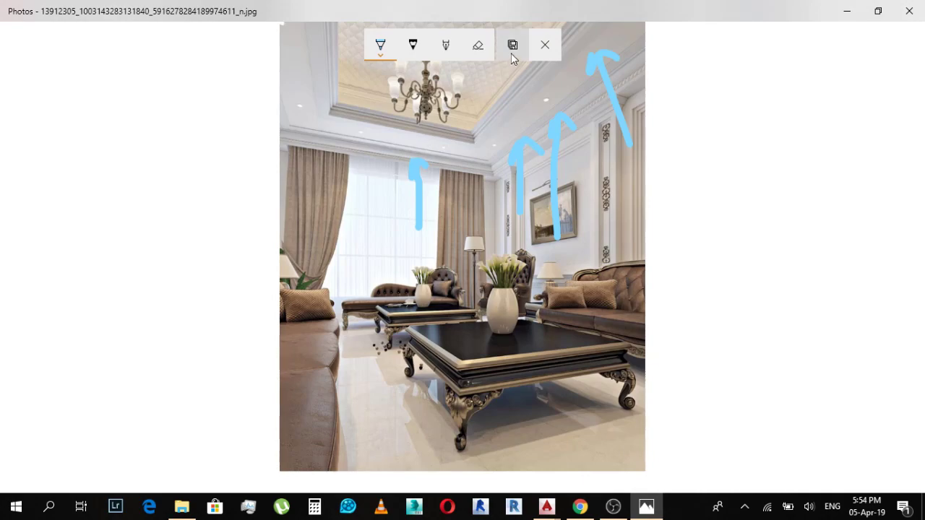
click(544, 45)
click(451, 281)
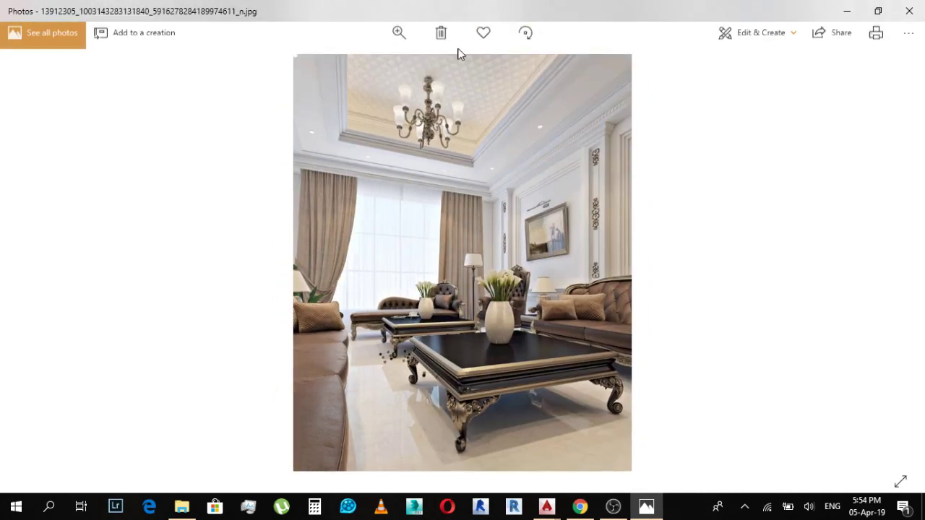
click(399, 38)
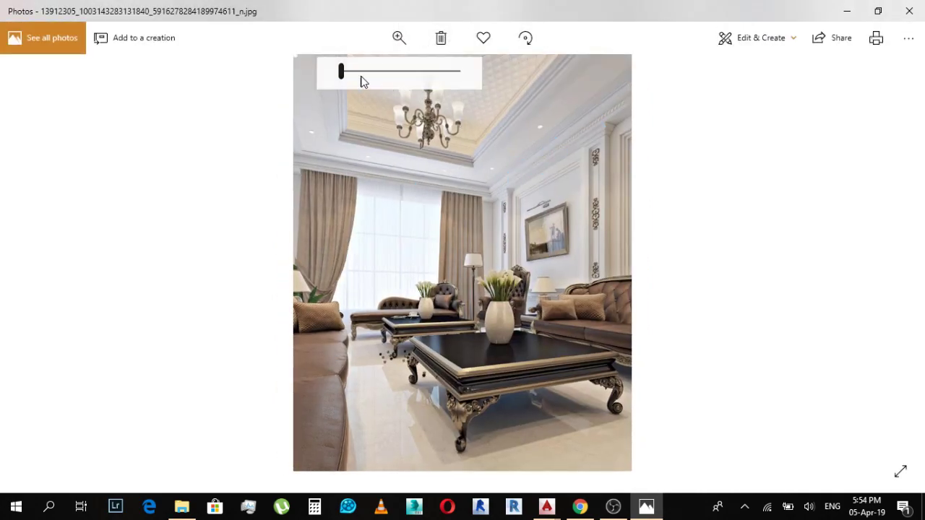
drag(363, 81, 384, 82)
drag(404, 165, 513, 277)
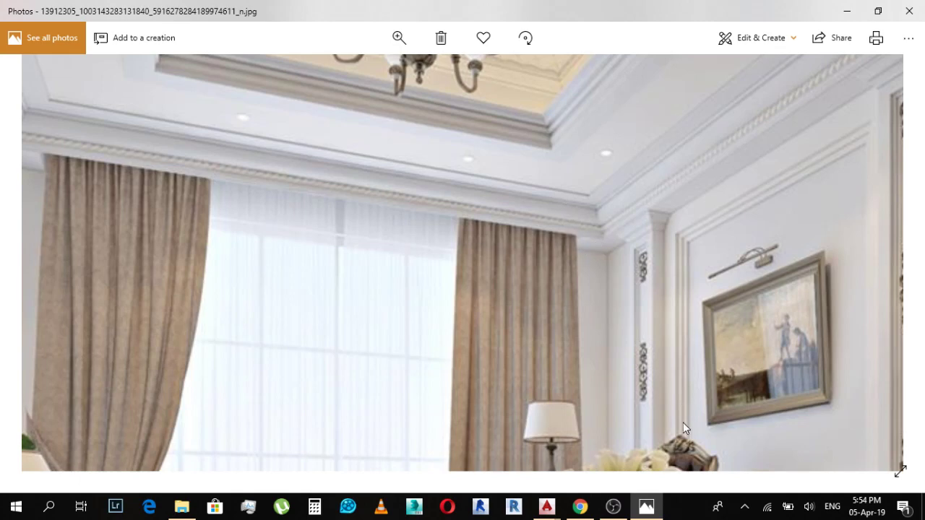
Step: Switch back to the Interior Design drawing in AutoCAD and examine the cornice moulding profile at the ceiling section's right end
click(560, 506)
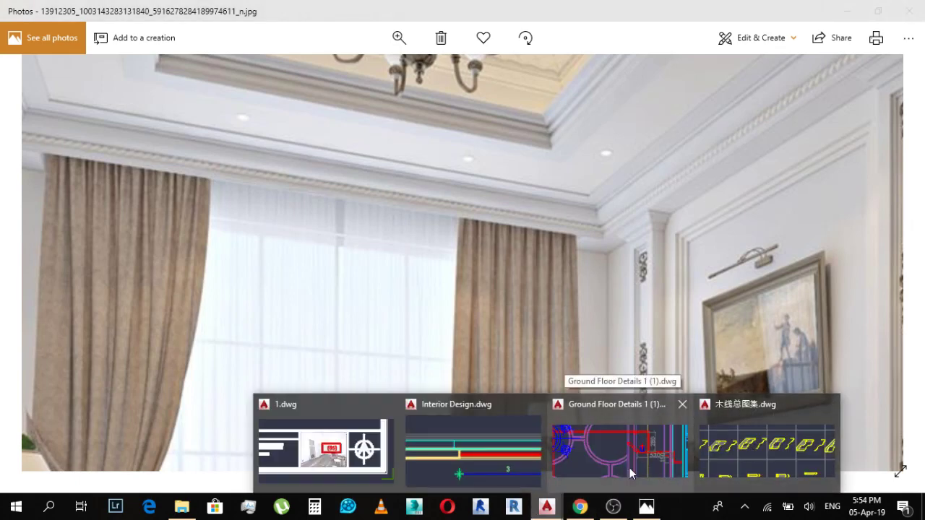
click(500, 458)
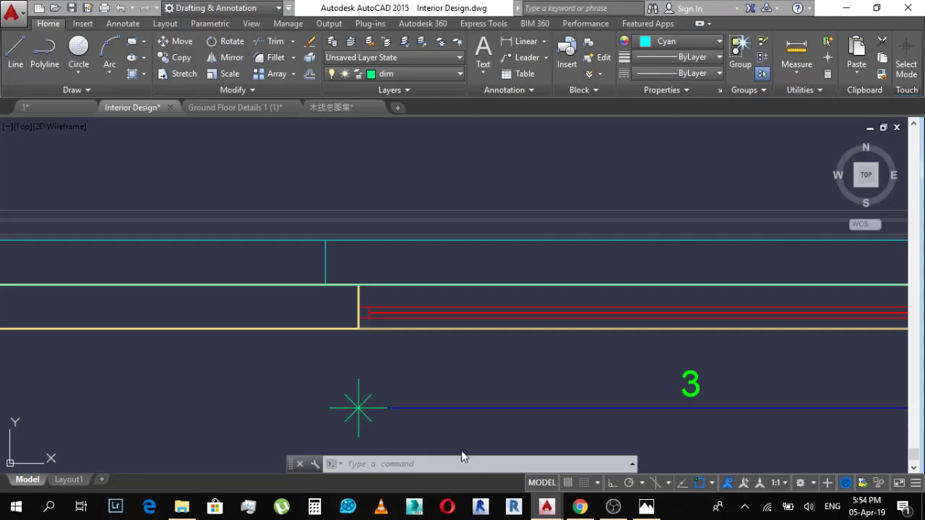
scroll(479, 288, down, 5)
scroll(483, 262, up, 1)
scroll(494, 295, down, 3)
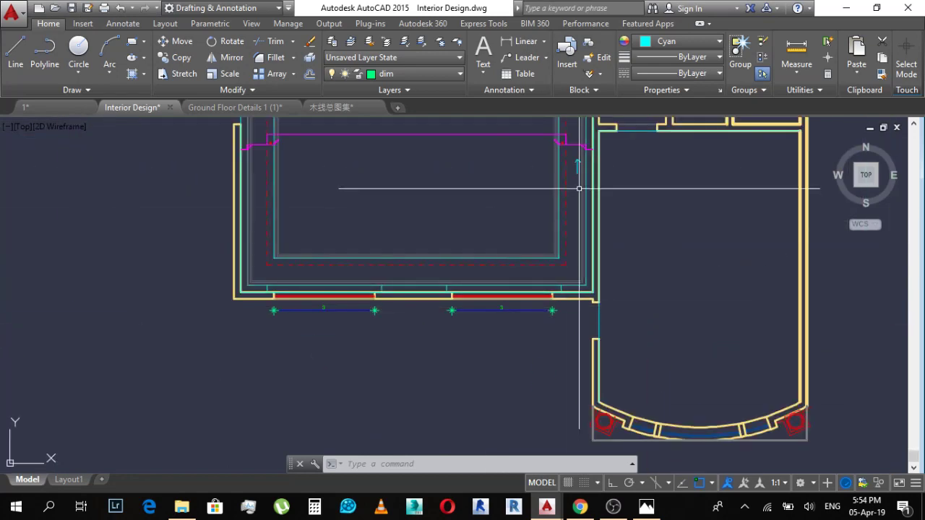
scroll(582, 141, up, 4)
scroll(553, 256, up, 2)
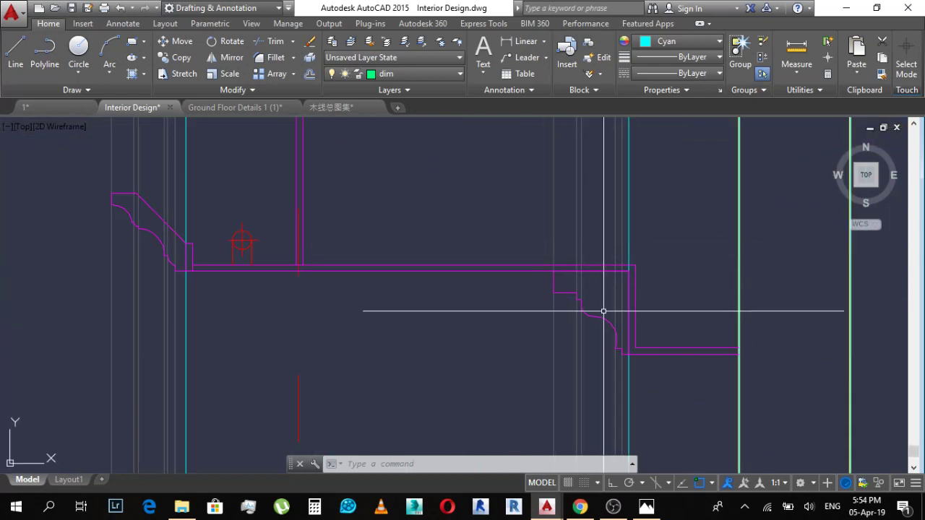
middle_drag(617, 296, 608, 233)
click(520, 166)
click(622, 312)
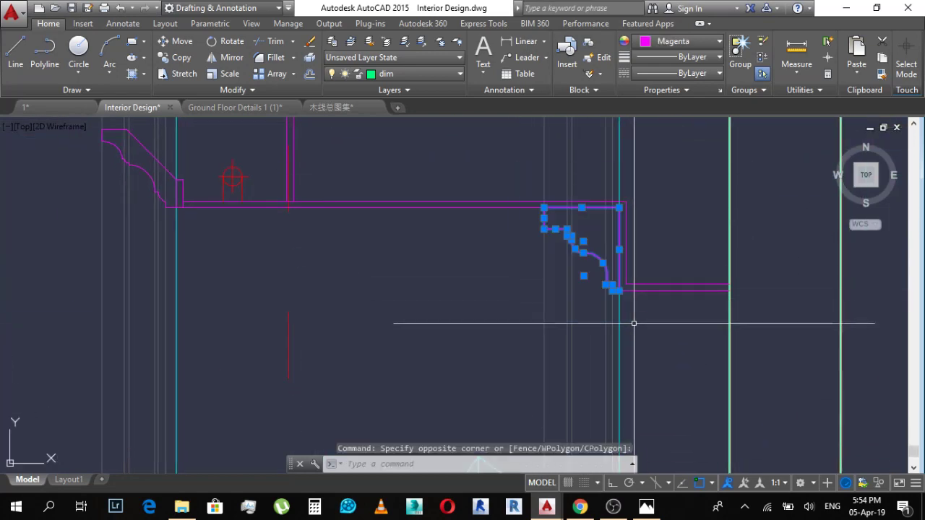
scroll(578, 280, down, 5)
key(Escape)
middle_drag(377, 263, 459, 242)
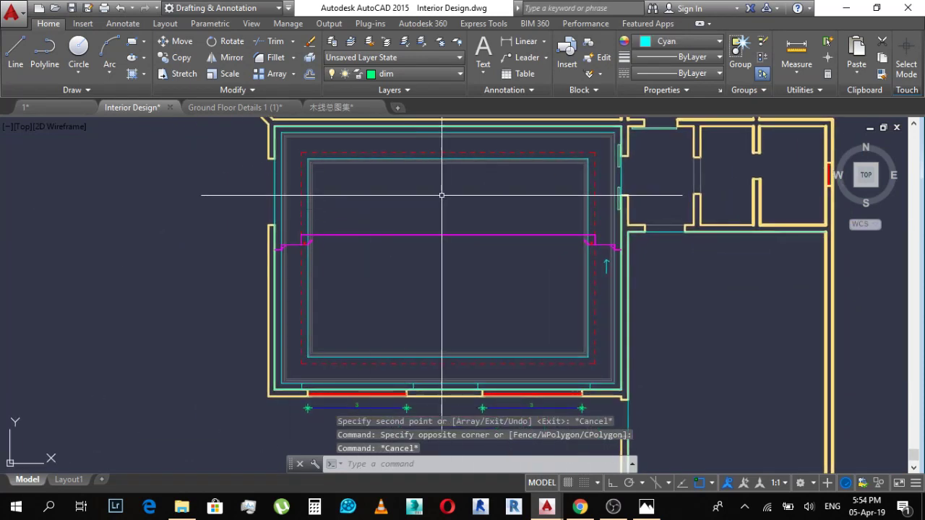
Step: Copy the magenta ceiling section crossing the plan to the empty area west of the plan
scroll(254, 234, up, 2)
click(253, 227)
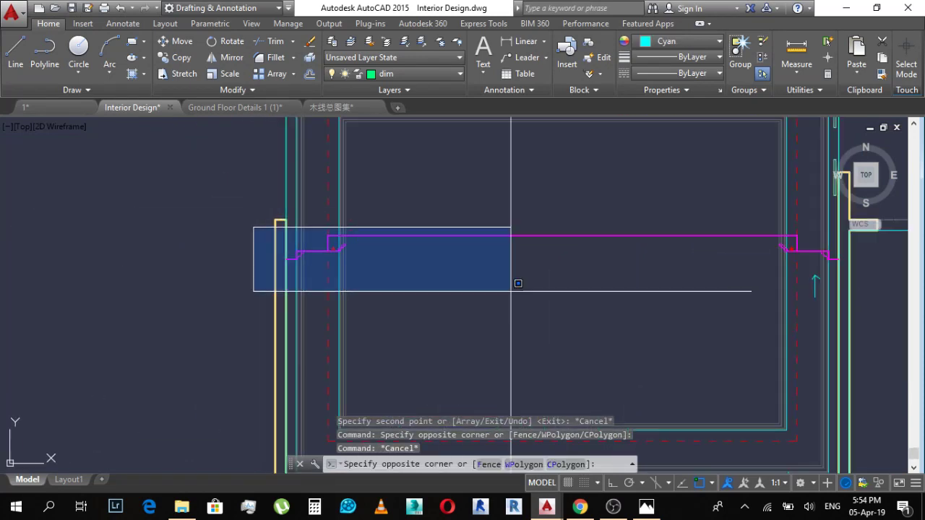
click(854, 267)
text(co)
key(space)
click(611, 274)
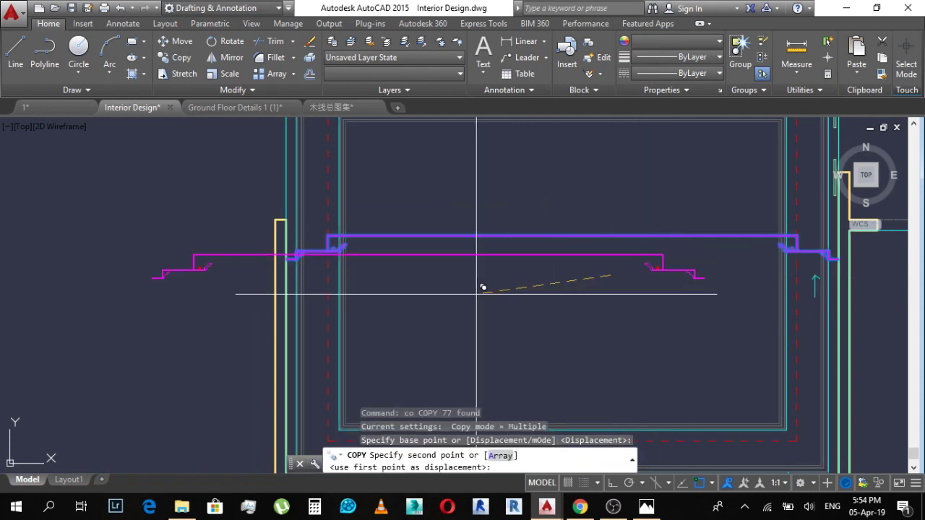
middle_drag(195, 297, 582, 253)
click(310, 250)
scroll(679, 289, down, 2)
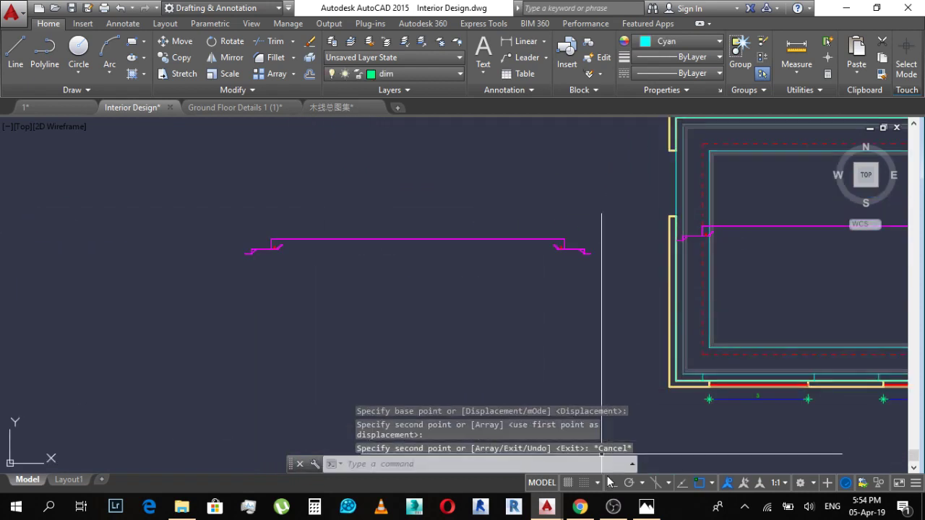
key(Escape)
Step: Rotate the copied ceiling section a quarter turn counterclockwise with Ortho on so it stands vertically
key(F8)
click(201, 212)
click(615, 285)
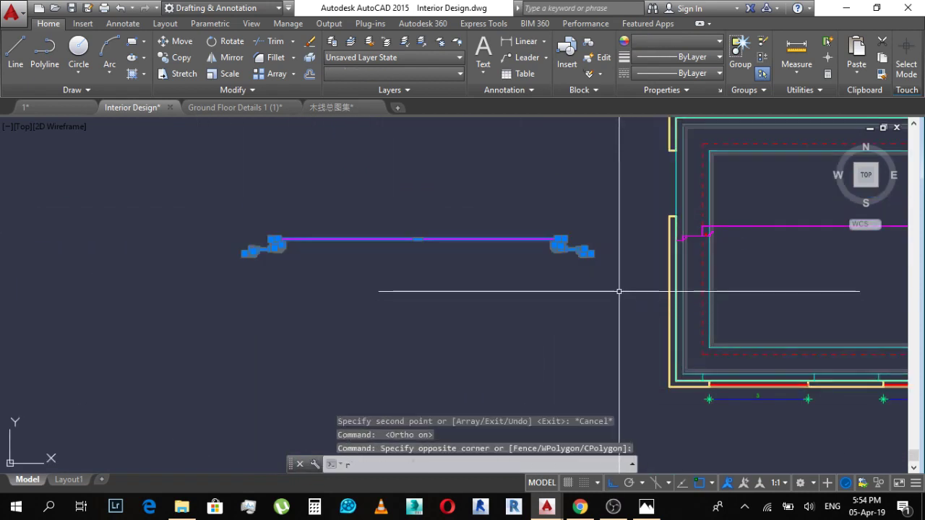
text(ro)
key(Return)
click(470, 269)
key(Escape)
scroll(413, 151, down, 3)
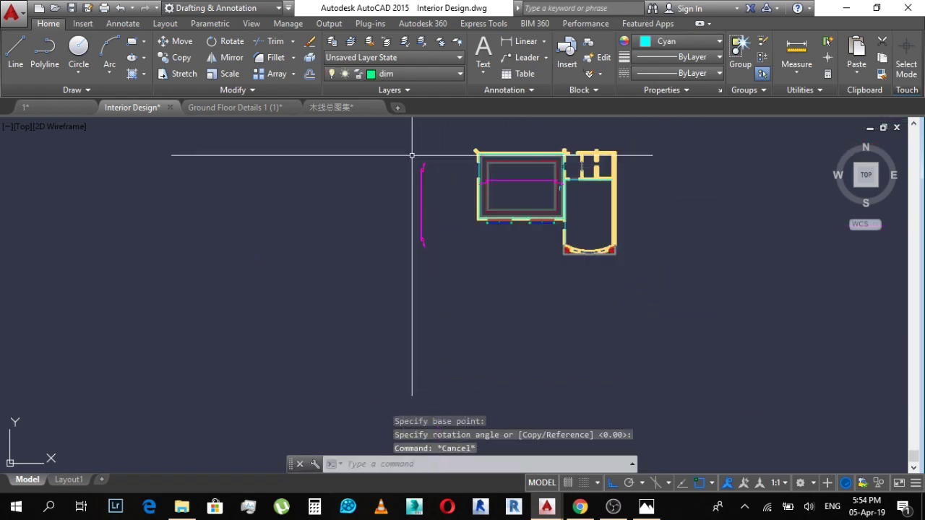
Step: Move the vertical section by the outer board corner at its lower end onto the cyan recess line at the right window
click(398, 141)
scroll(427, 240, up, 4)
text(m)
key(Return)
scroll(423, 200, down, 2)
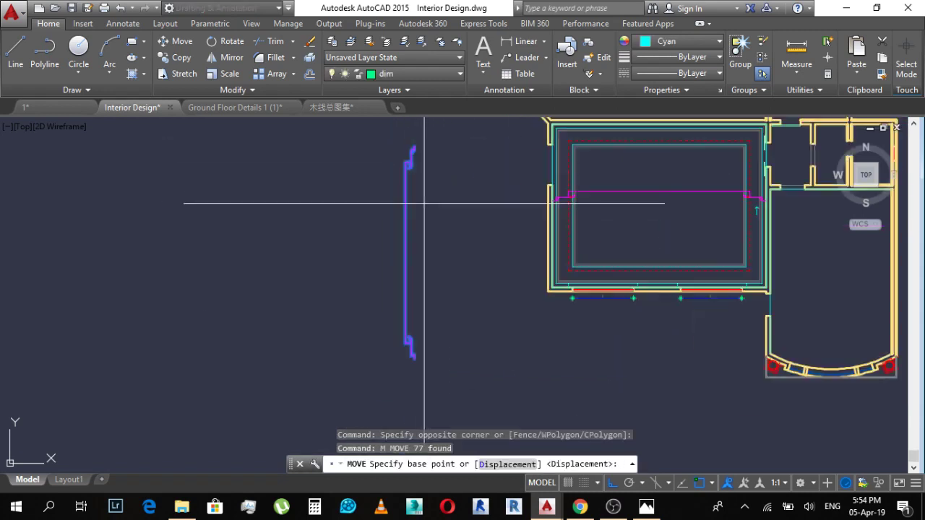
scroll(607, 202, up, 1)
scroll(609, 206, down, 1)
scroll(349, 264, up, 5)
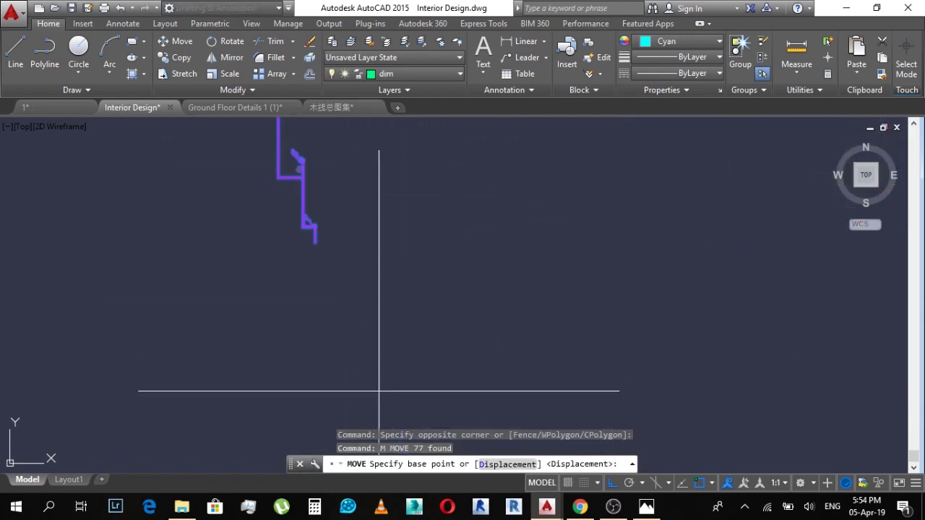
scroll(317, 282, up, 4)
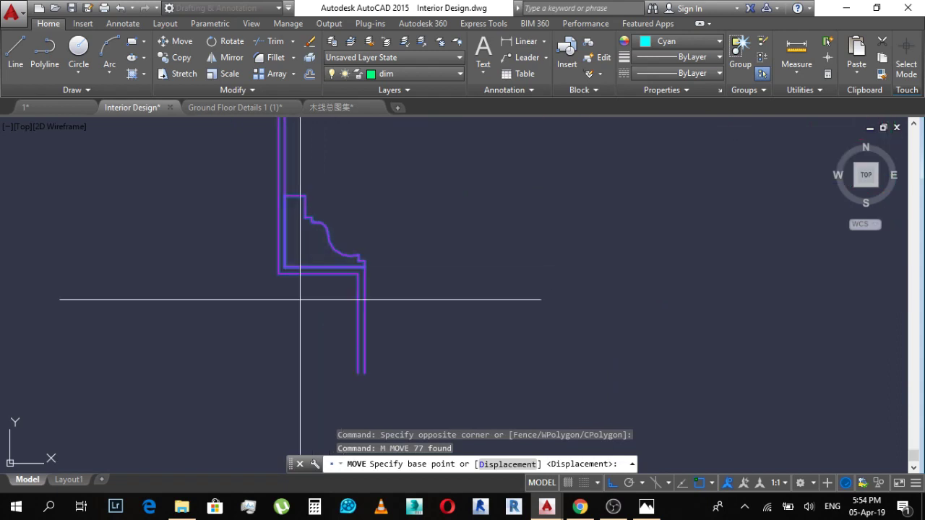
click(353, 287)
scroll(487, 271, down, 4)
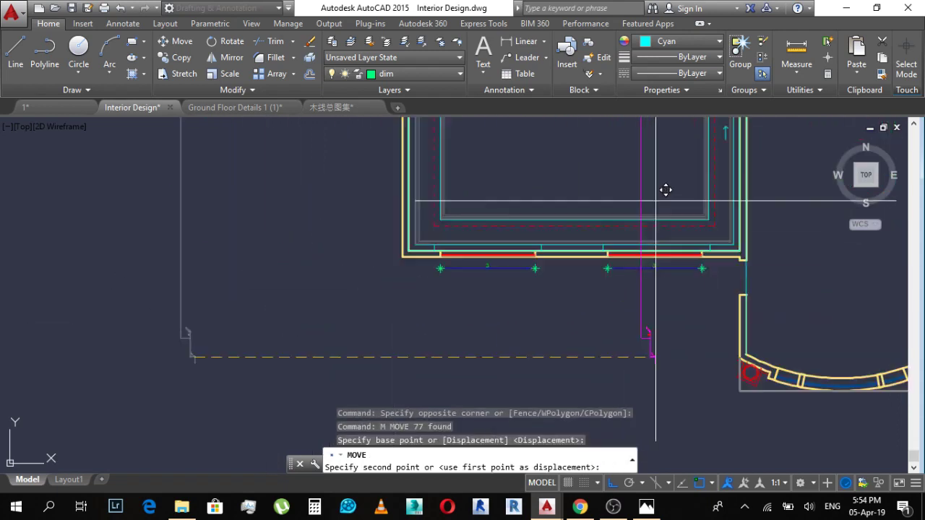
scroll(532, 297, up, 6)
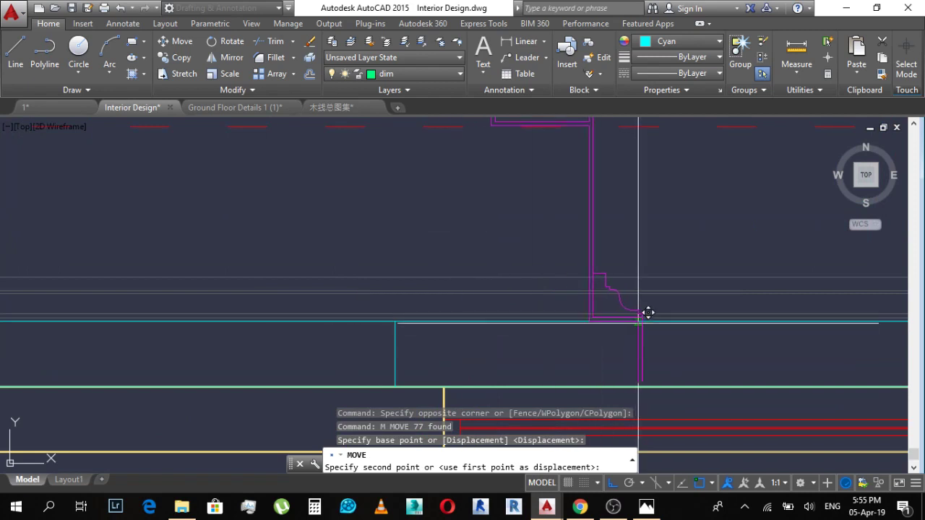
key(Escape)
Step: Move the vertical section down so the inner board line at its lower cornice lies on the cyan recess line
scroll(647, 313, down, 5)
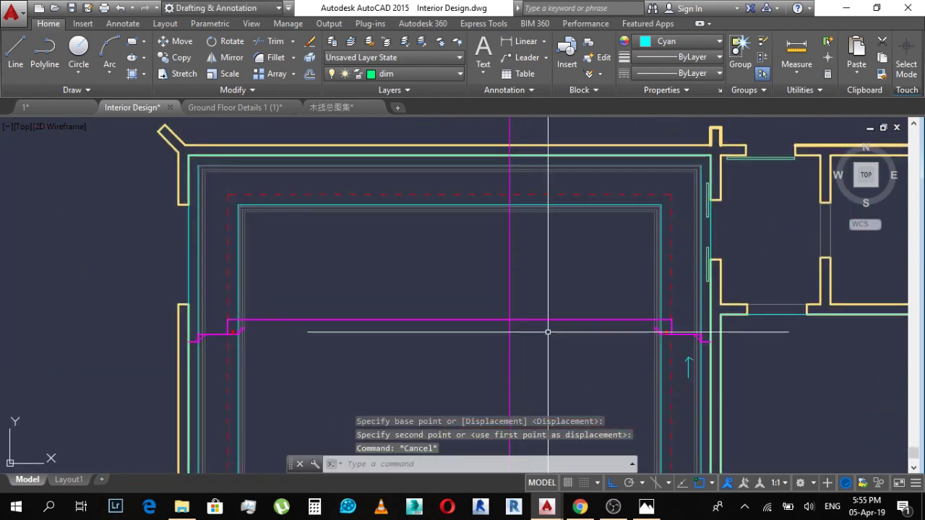
scroll(547, 332, up, 6)
key(Return)
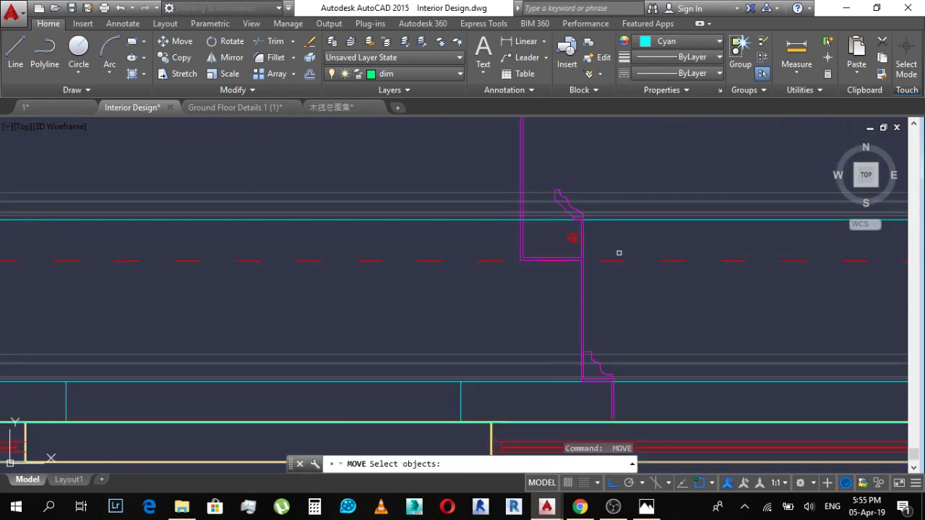
text(p)
key(Return)
key(Return)
scroll(619, 250, up, 5)
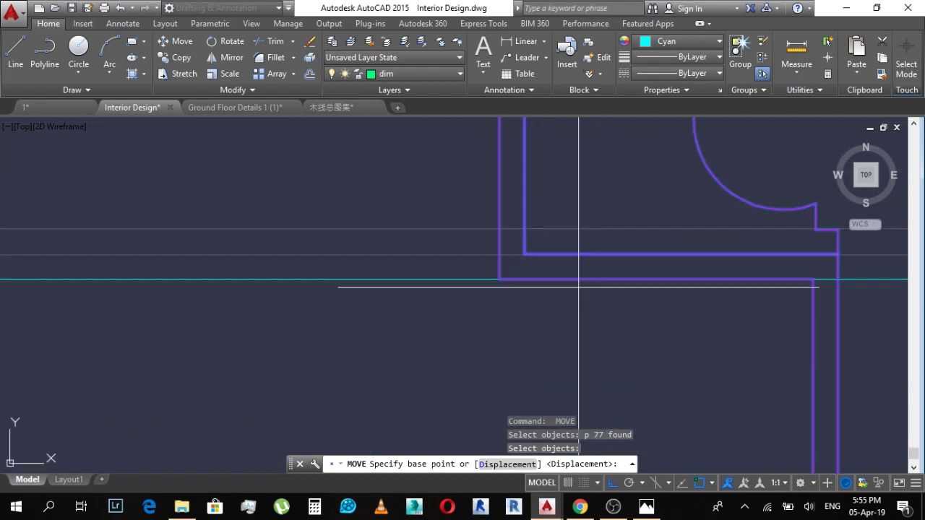
click(523, 254)
click(525, 278)
scroll(589, 384, down, 5)
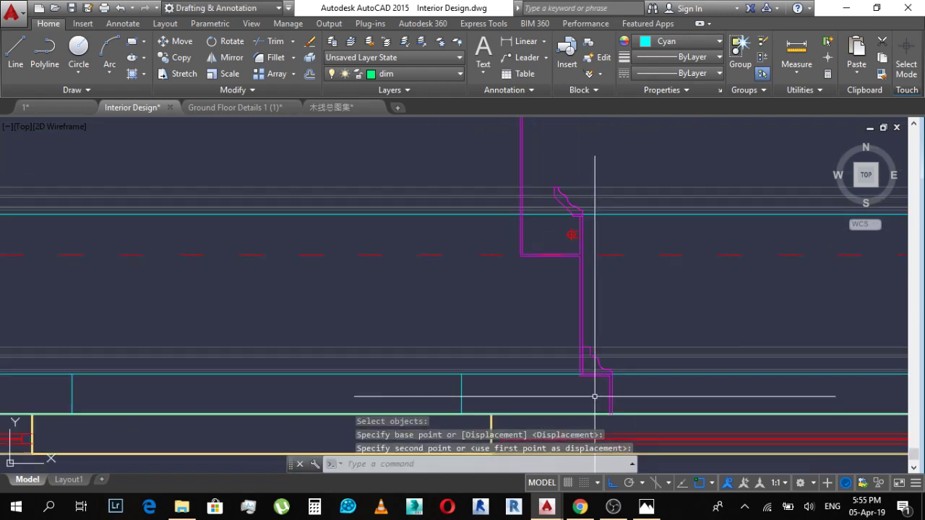
Step: Examine how the section's lower end meets the curtain recess and wall at the right window
scroll(589, 215, up, 3)
scroll(607, 246, down, 4)
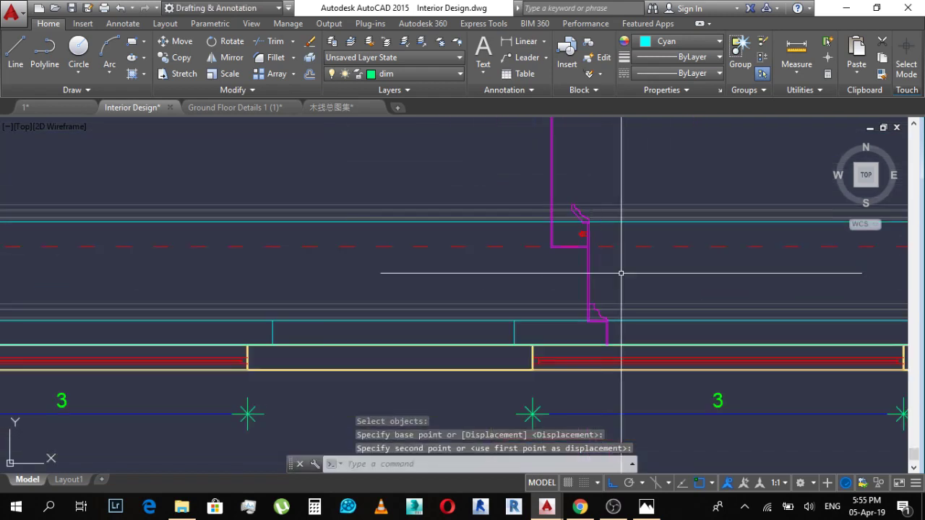
scroll(623, 311, up, 2)
key(Escape)
scroll(489, 322, down, 5)
scroll(501, 319, up, 5)
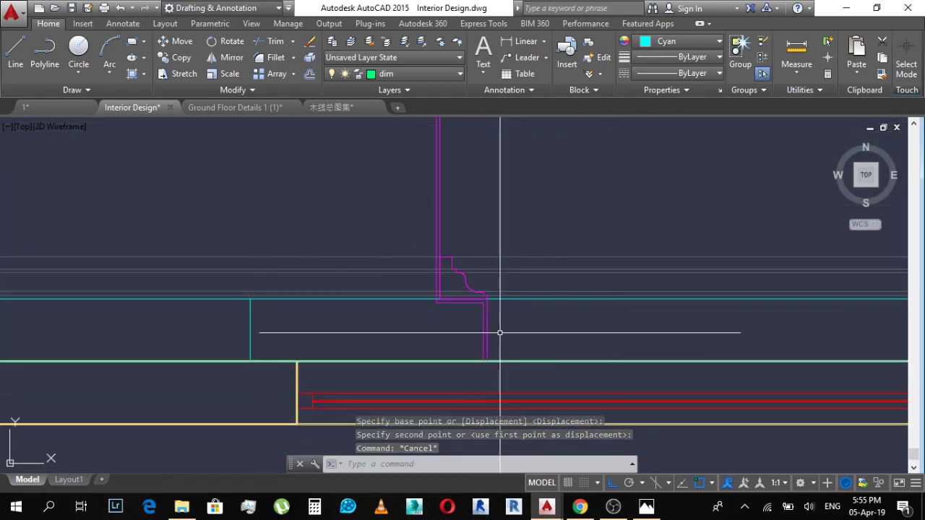
click(500, 333)
click(453, 333)
key(Escape)
Step: Trim away the two vertical board lines hanging below the section's lower cornice
scroll(492, 323, up, 2)
text(tr)
key(space)
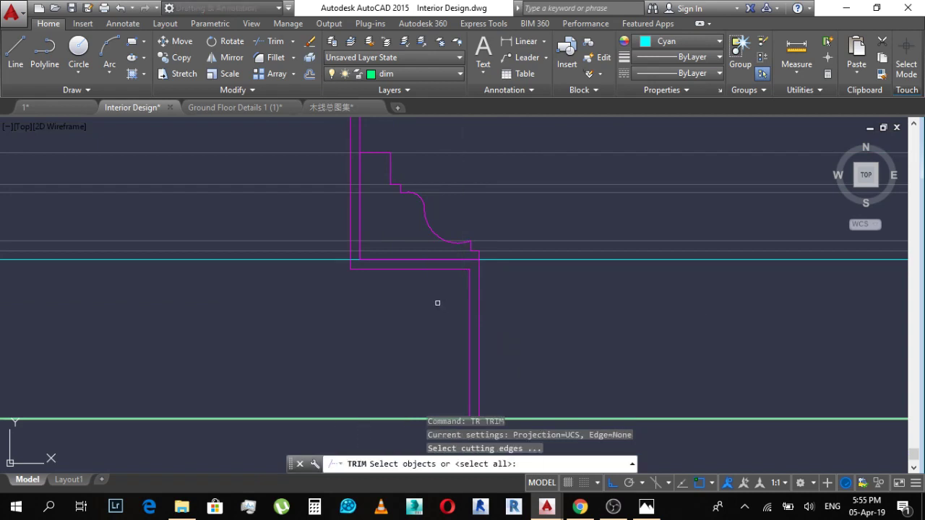
key(Return)
key(Escape)
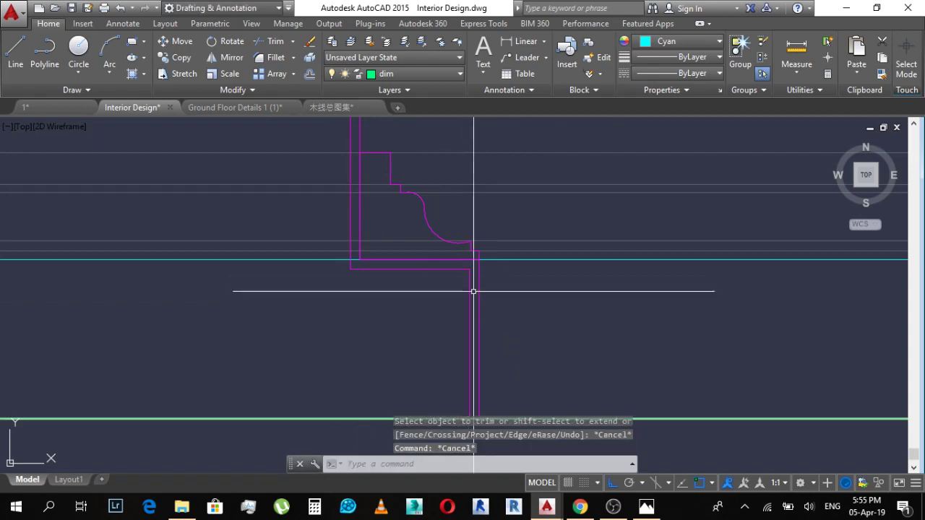
key(Return)
key(Return)
click(466, 288)
click(487, 295)
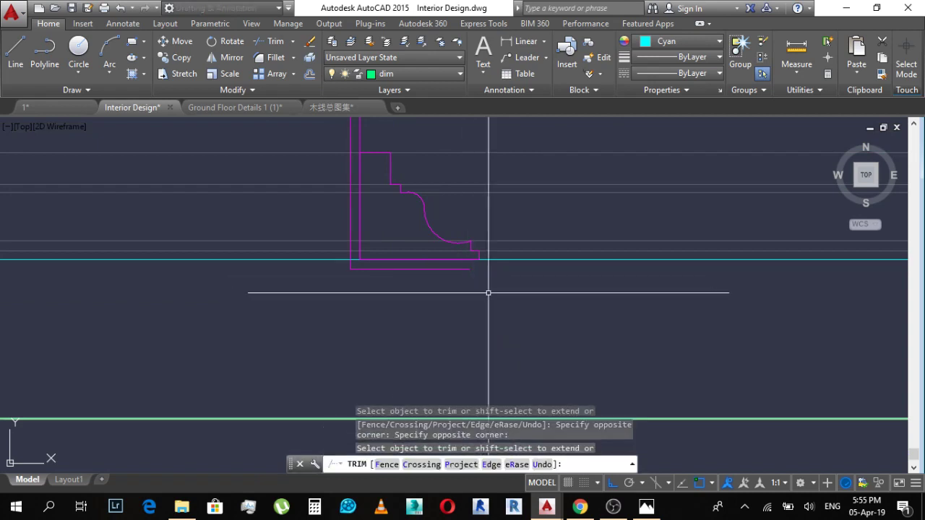
key(Escape)
Step: Draw a short vertical line down from the cornice's outer corner, past the level of the lower board line
text(l)
key(space)
scroll(484, 275, up, 2)
click(476, 240)
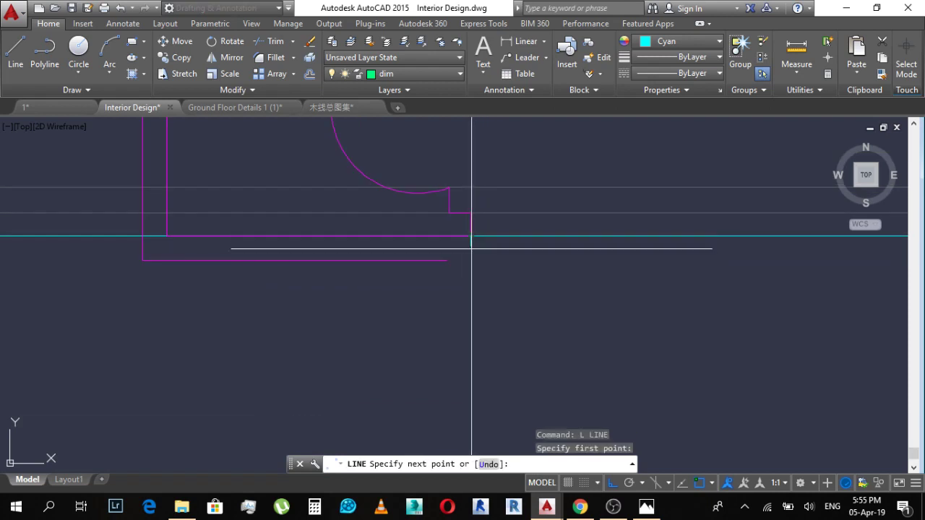
key(Escape)
Step: Extend the lower board line to the short vertical line and trim that line's excess below it
text(t)
key(Return)
key(Return)
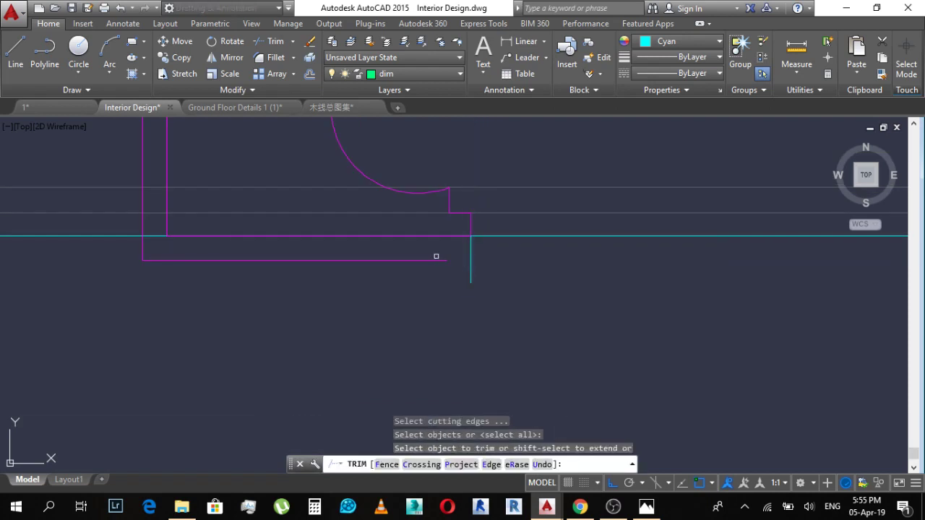
shift+click(433, 260)
click(472, 272)
key(Escape)
Step: Match the short cyan closing line's properties to the magenta board line
text(ma)
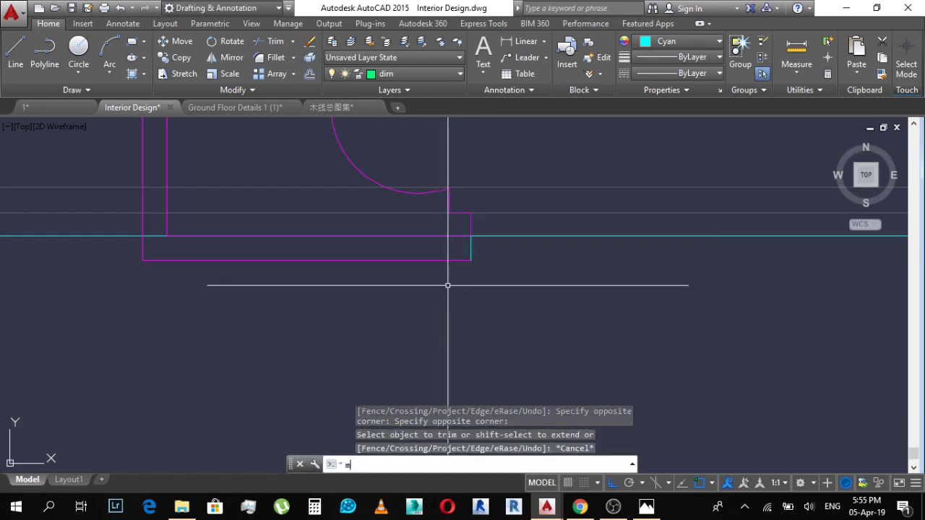
key(Return)
click(443, 261)
click(460, 340)
click(508, 229)
key(Escape)
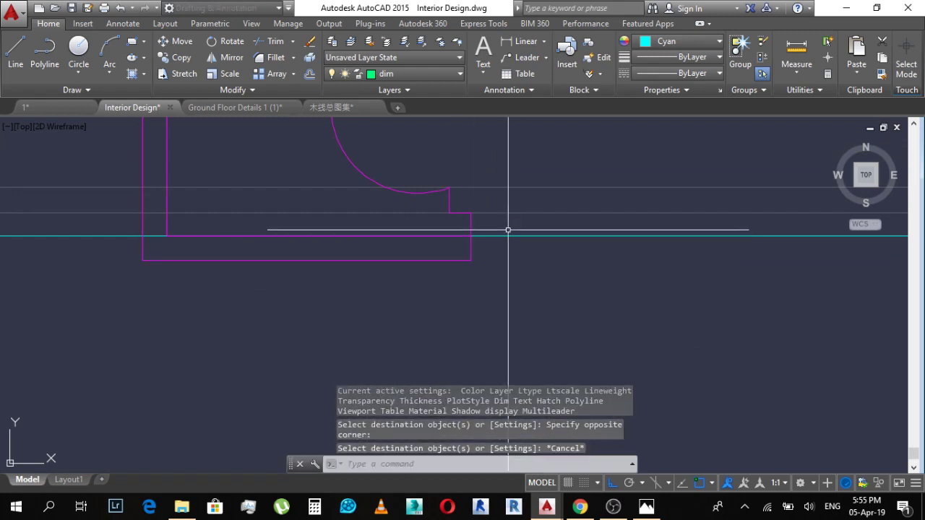
Step: Examine the vertical section from its closed lower end at the window up to its upper end beyond the plan
scroll(475, 258, down, 4)
scroll(475, 287, down, 2)
scroll(465, 255, up, 2)
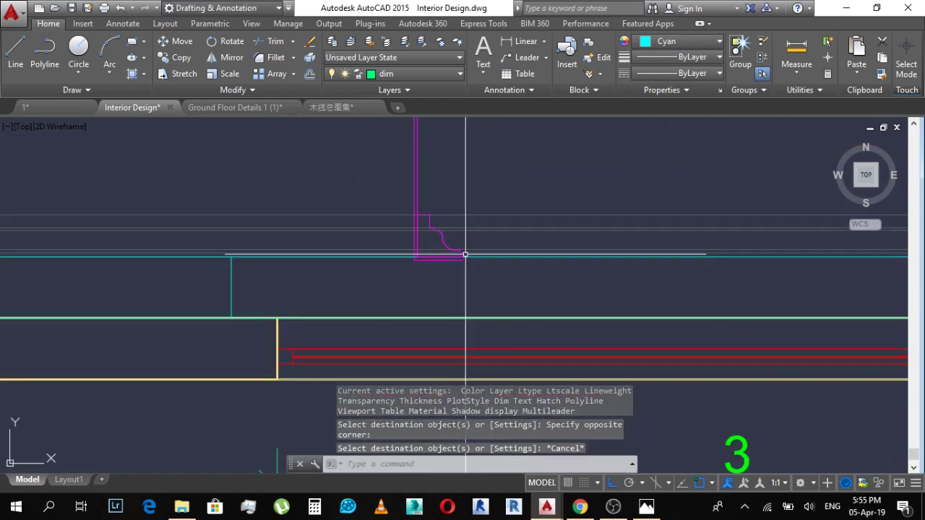
scroll(422, 217, down, 3)
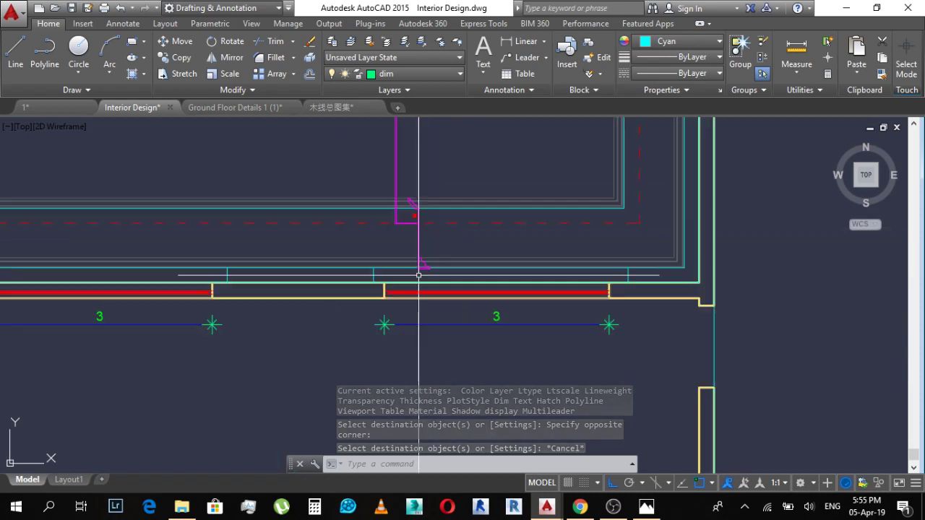
scroll(410, 248, up, 3)
scroll(483, 350, down, 4)
middle_drag(536, 145, 530, 406)
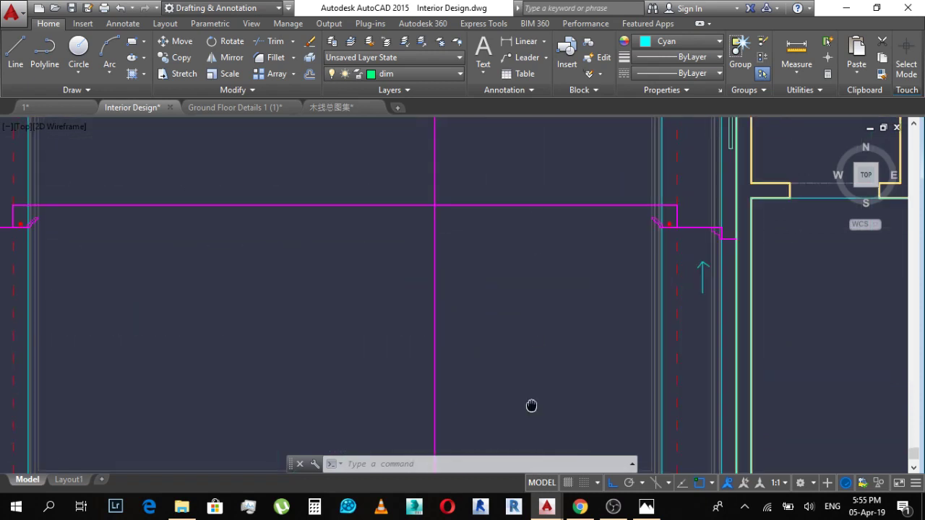
middle_drag(487, 178, 458, 325)
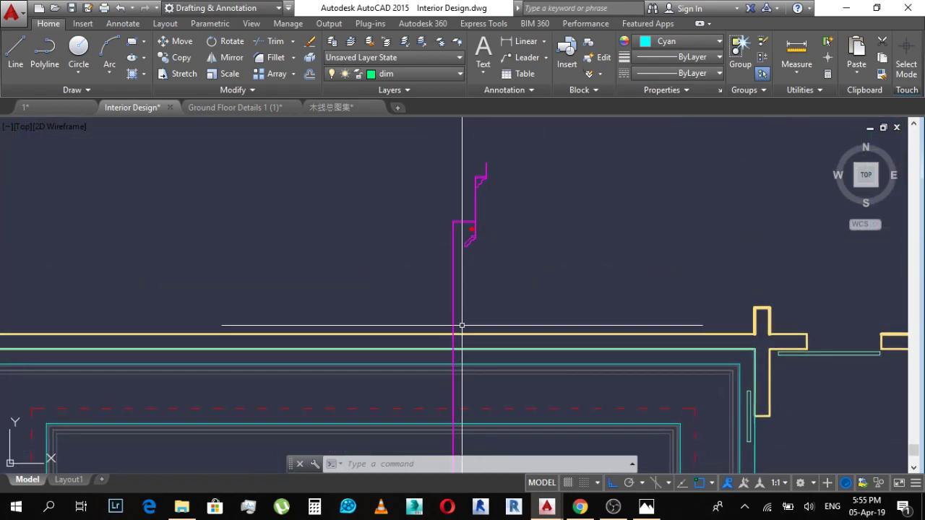
Step: Stretch the section's upper end down into the room, taking the cove moulding's corner as base point and placing it at the inner ceiling lines
text(s)
key(Return)
click(554, 128)
click(442, 265)
scroll(482, 149, up, 4)
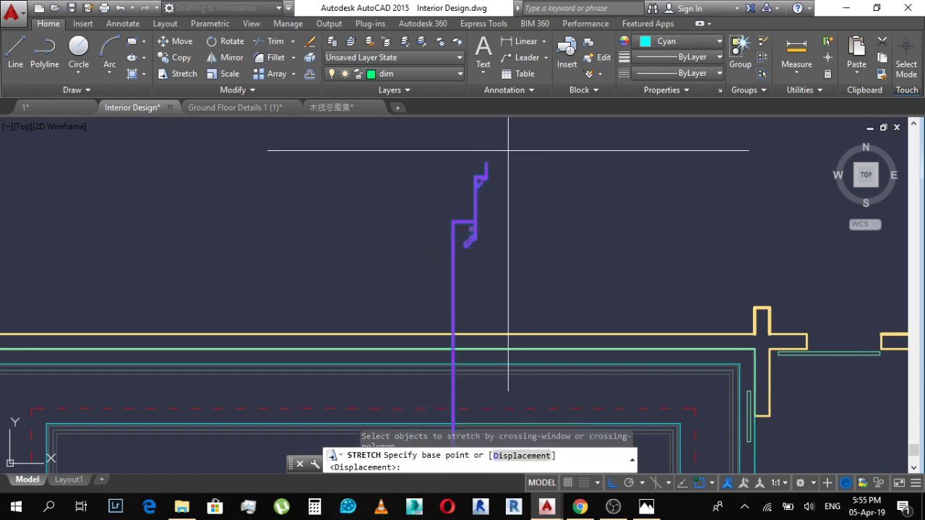
scroll(415, 144, down, 2)
middle_drag(312, 349, 407, 264)
scroll(400, 310, up, 3)
click(419, 222)
scroll(415, 209, down, 4)
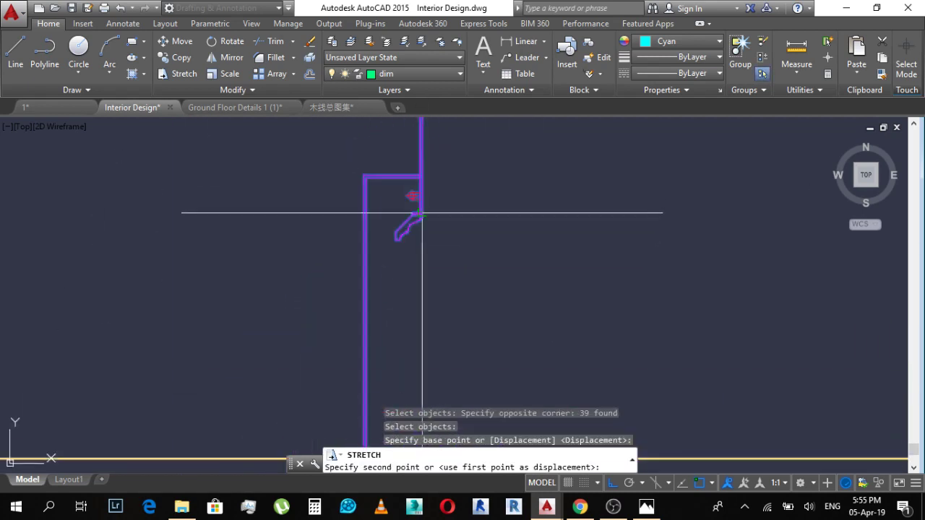
scroll(434, 339, up, 4)
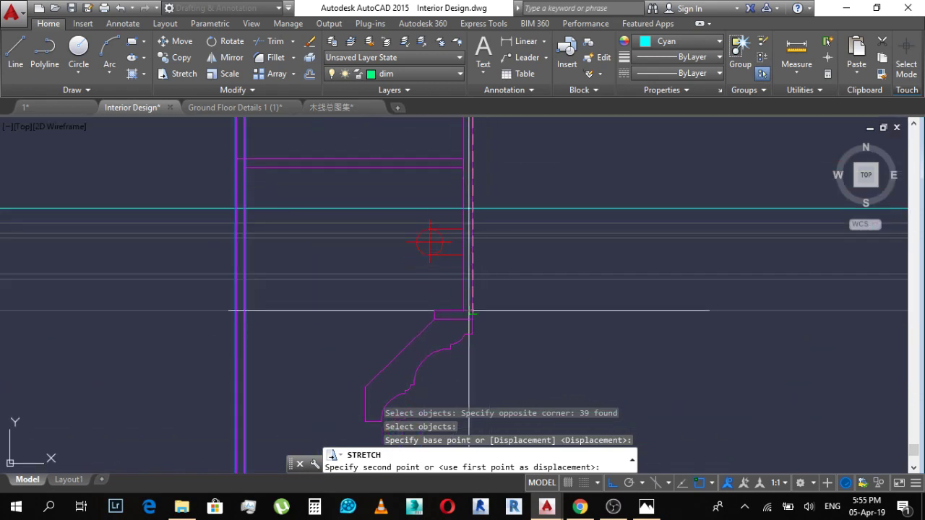
click(474, 277)
scroll(476, 325, down, 2)
scroll(505, 337, down, 2)
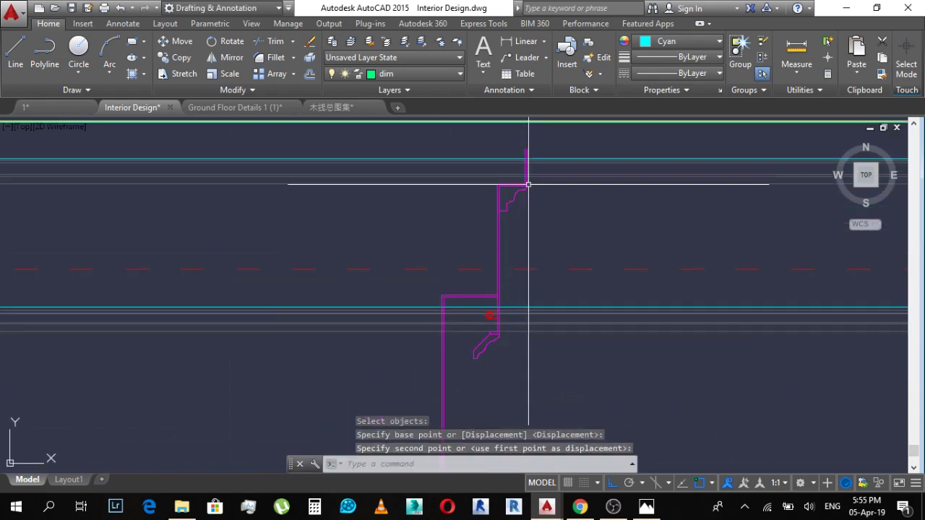
Step: Stretch the same upper end further down so its tip meets the outer cyan ceiling line along the north wall
scroll(531, 152, up, 3)
scroll(537, 160, down, 4)
scroll(542, 155, up, 2)
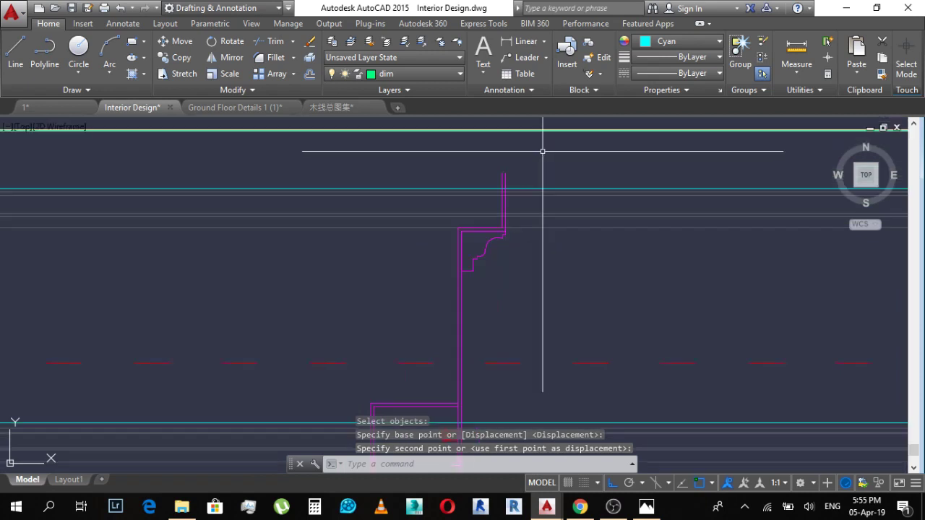
key(Return)
text(p)
key(Return)
key(Return)
scroll(532, 190, up, 2)
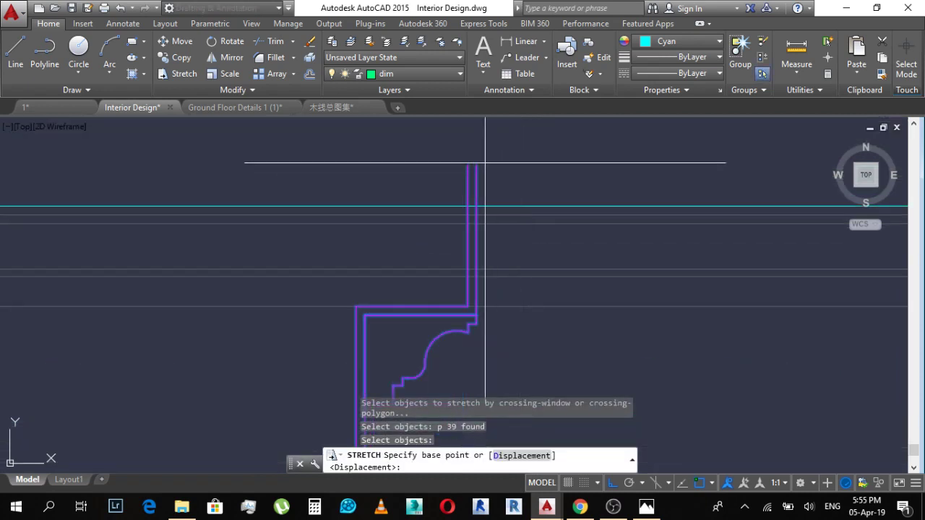
click(476, 166)
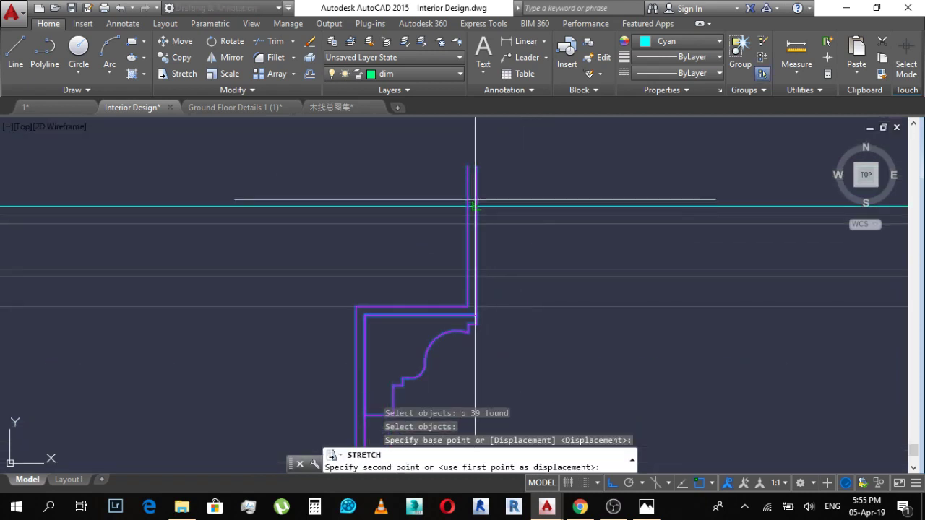
click(476, 206)
scroll(503, 154, down, 3)
middle_drag(596, 322, 595, 271)
scroll(542, 273, down, 3)
scroll(527, 372, up, 1)
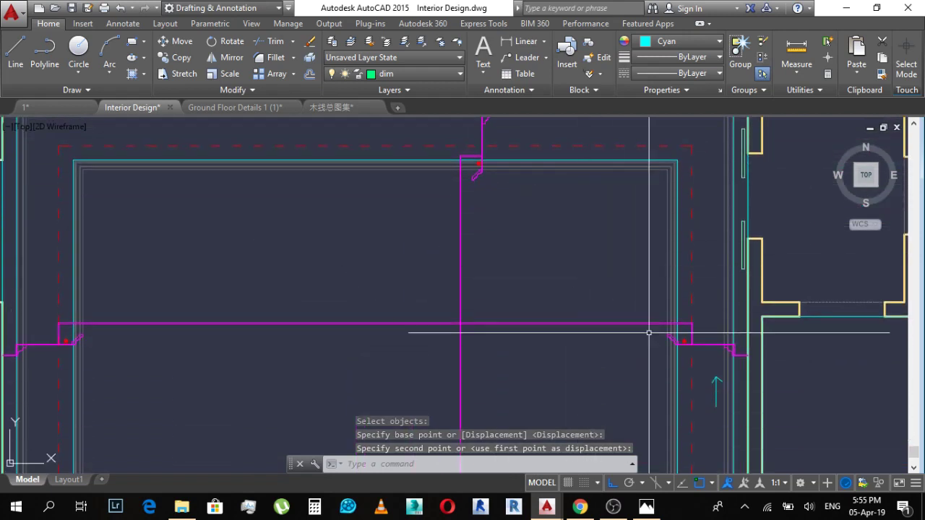
Step: Try to stretch the section's upper end to the green north wall line, reusing the previous selection
scroll(636, 325, down, 1)
scroll(516, 217, up, 3)
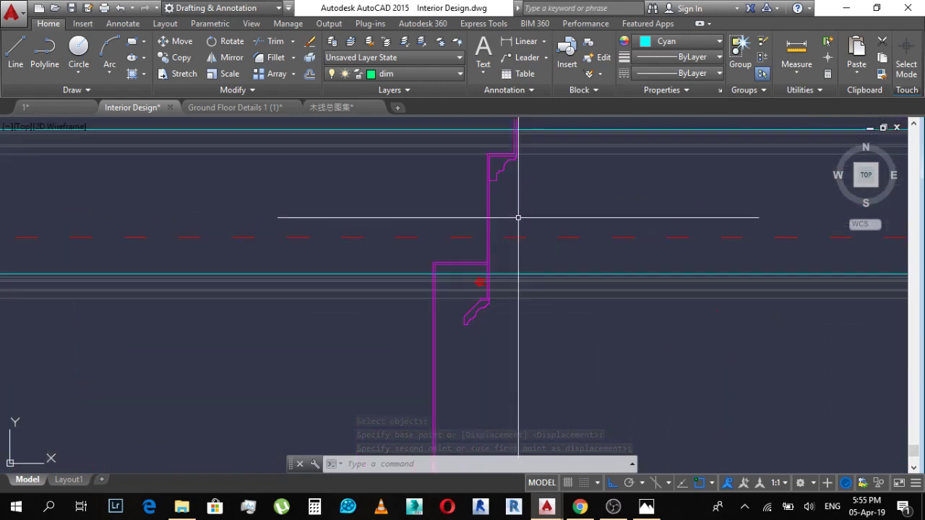
scroll(518, 221, down, 2)
text(st)
key(Return)
text(p)
key(Return)
key(Return)
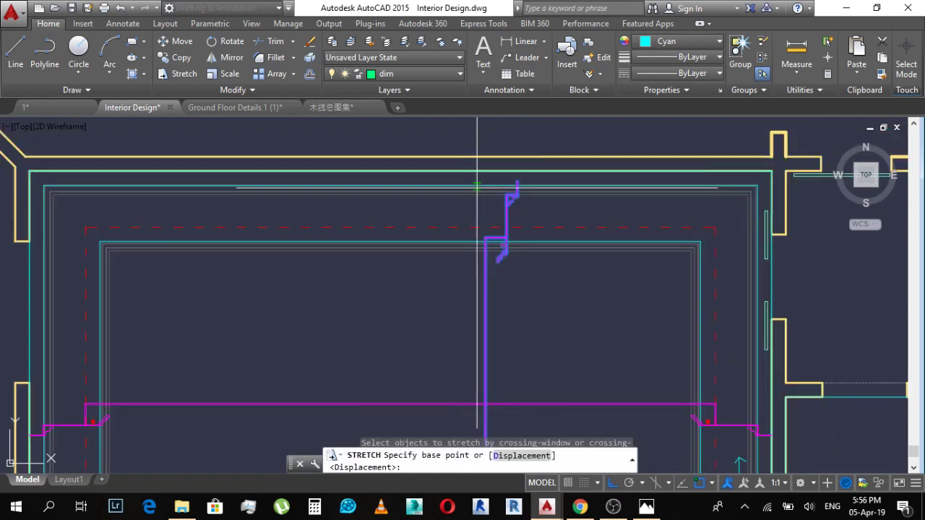
scroll(527, 173, up, 2)
scroll(535, 176, up, 2)
click(534, 177)
scroll(534, 325, down, 4)
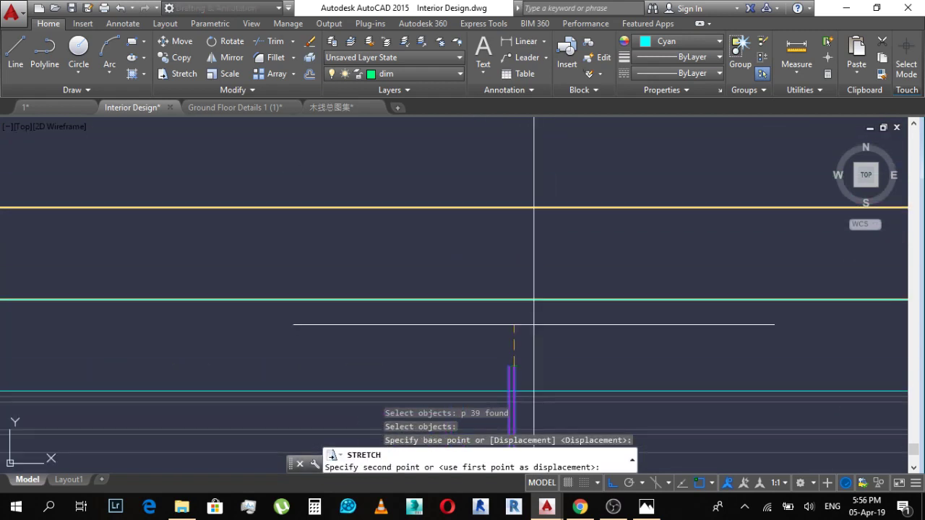
click(517, 300)
scroll(533, 242, down, 3)
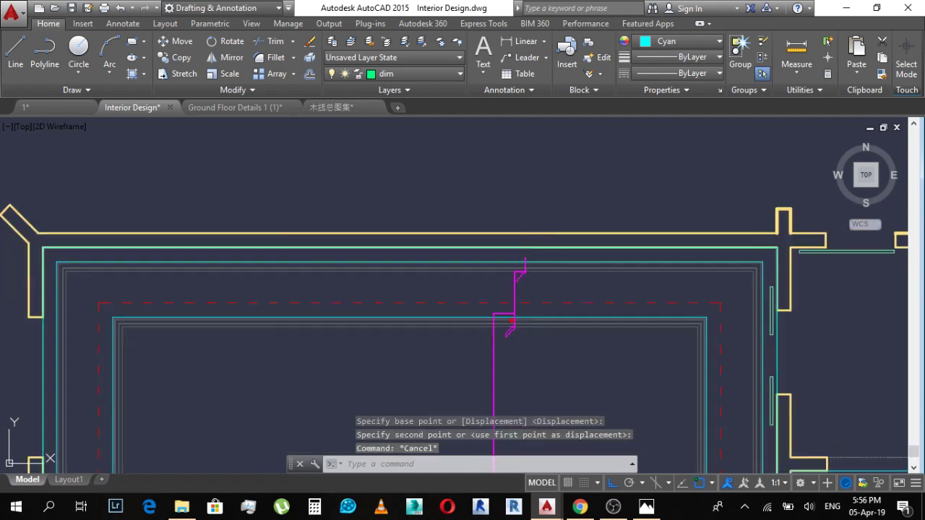
Step: Stretch the section's upper end, leaving out the ceiling outline lines, so that its tip meets the green north wall line
text(s)
key(Return)
click(445, 334)
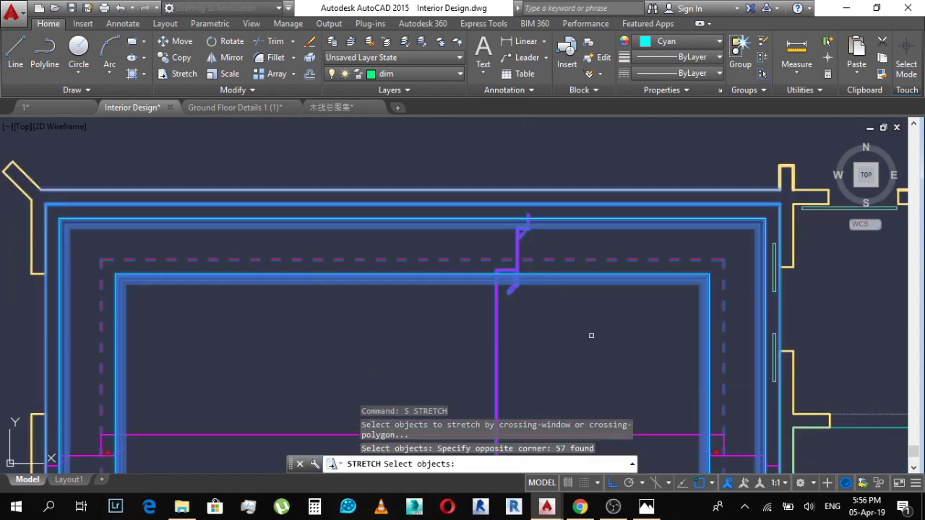
shift+click(589, 335)
shift+click(572, 163)
scroll(488, 266, up, 2)
key(Return)
scroll(574, 256, up, 5)
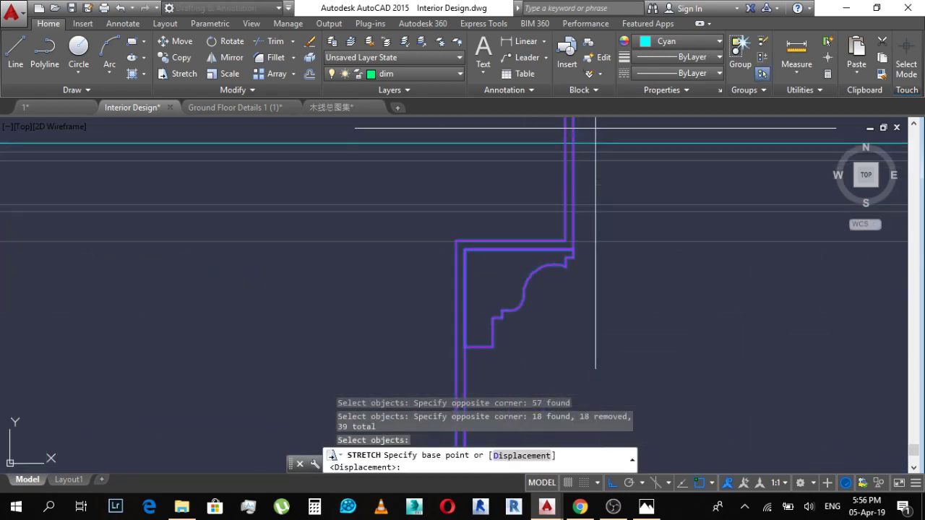
click(551, 298)
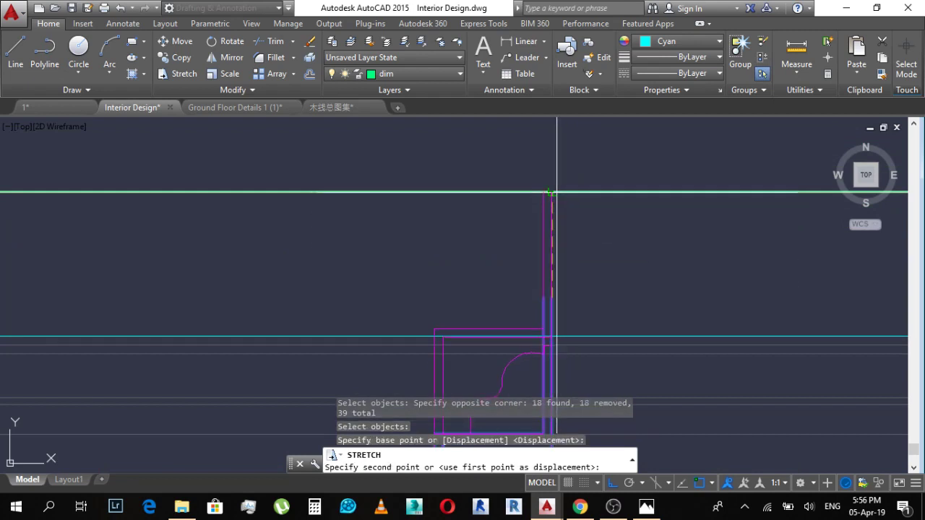
scroll(557, 209, down, 3)
key(Escape)
scroll(578, 281, down, 6)
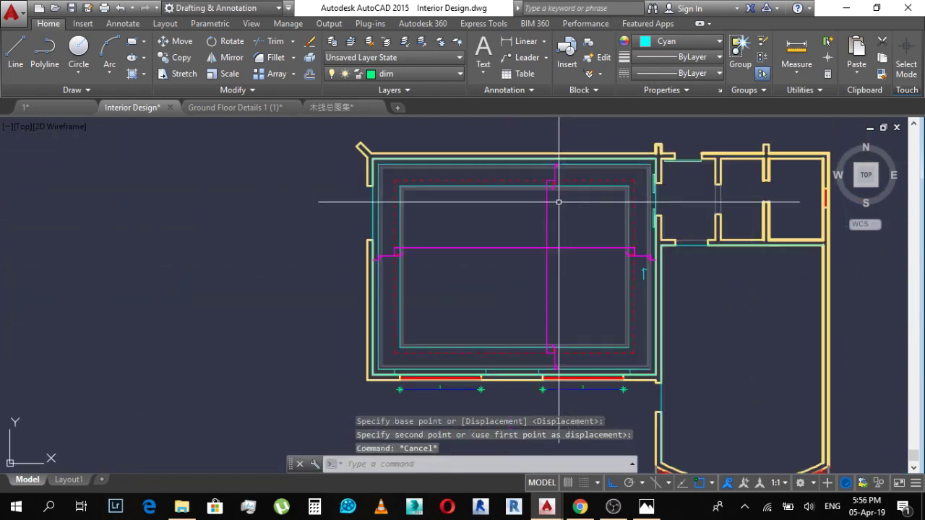
Step: Examine how the section's lower end meets the curtain recesses along the window wall
scroll(609, 411, up, 6)
scroll(610, 412, up, 5)
scroll(497, 253, down, 8)
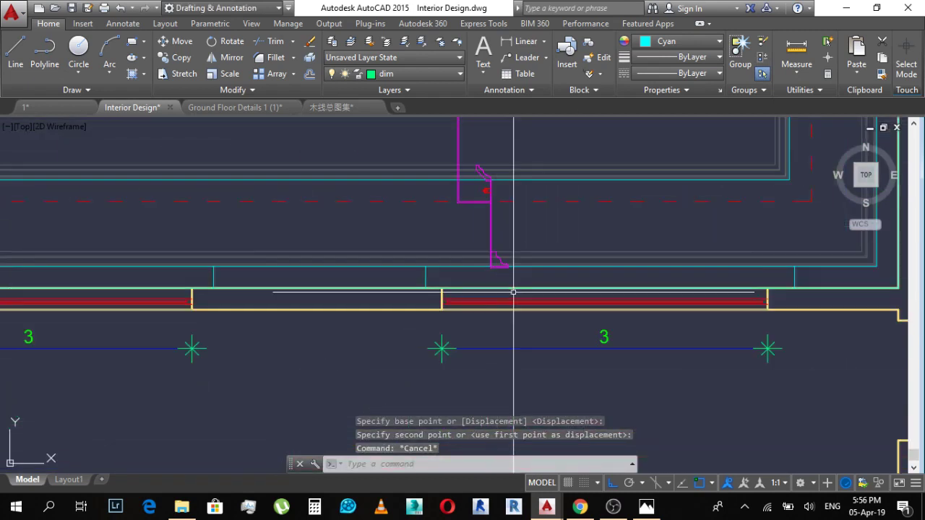
scroll(512, 293, up, 5)
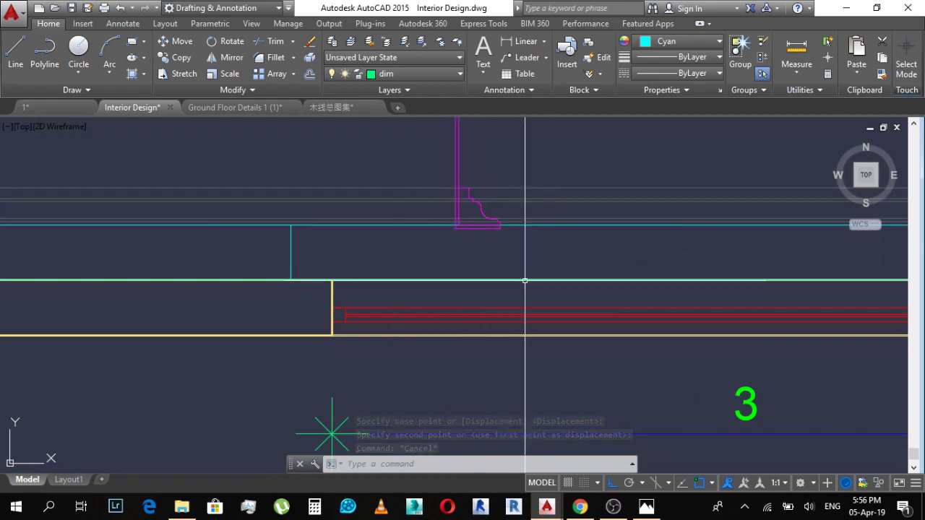
scroll(440, 240, up, 3)
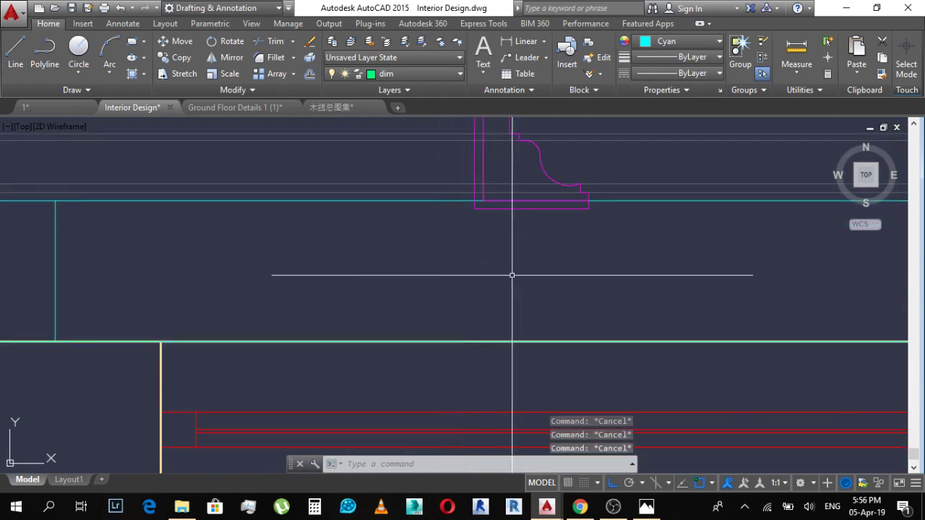
scroll(511, 275, down, 5)
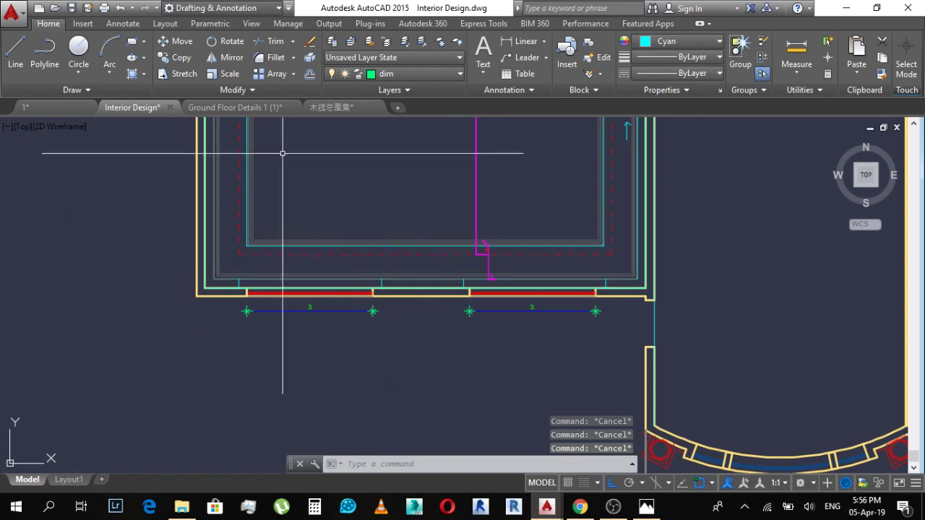
scroll(261, 294, up, 3)
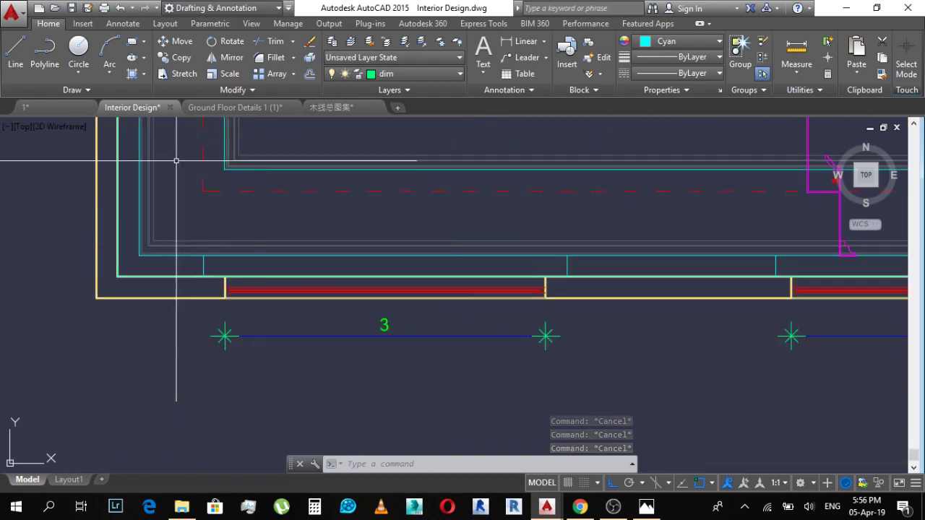
Step: Draw a circle with a radius of about 0.07 near the west end of the first window's curtain recess
scroll(213, 287, up, 3)
text(c)
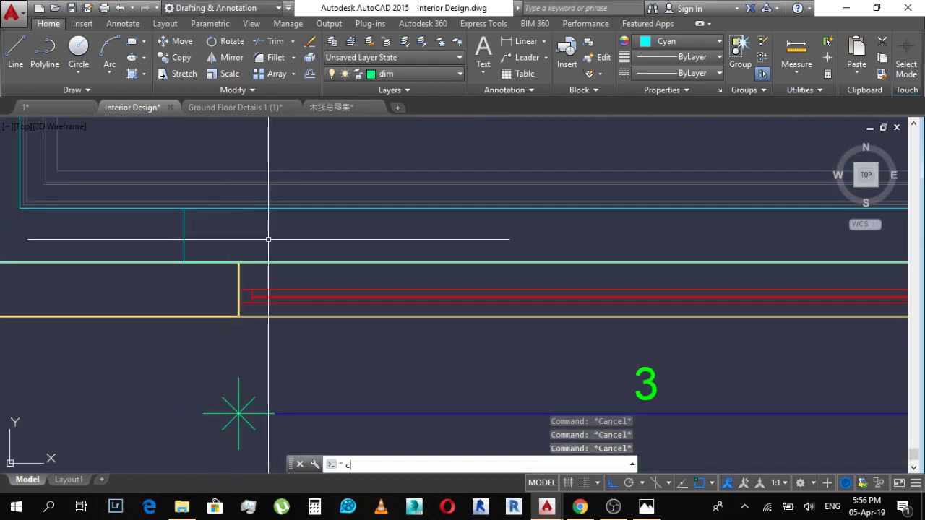
key(Return)
scroll(256, 227, up, 3)
click(455, 257)
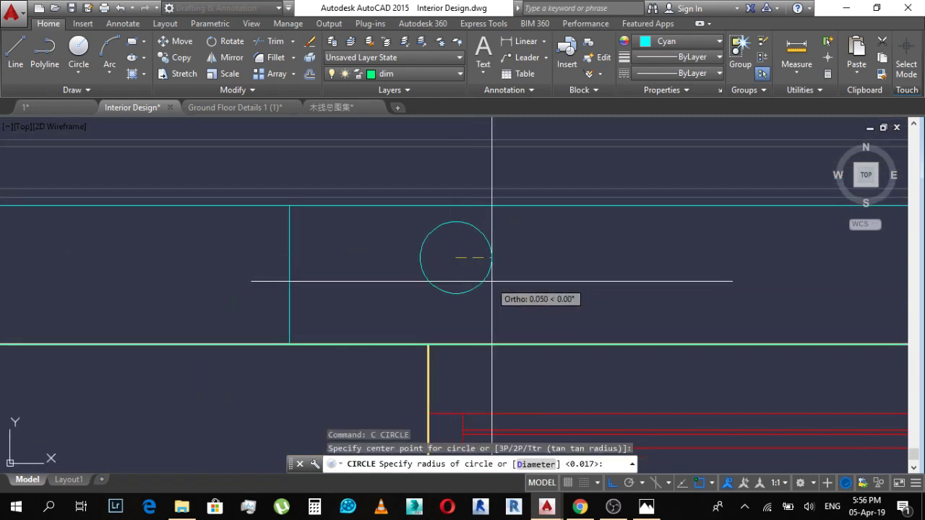
key(Escape)
key(space)
click(398, 257)
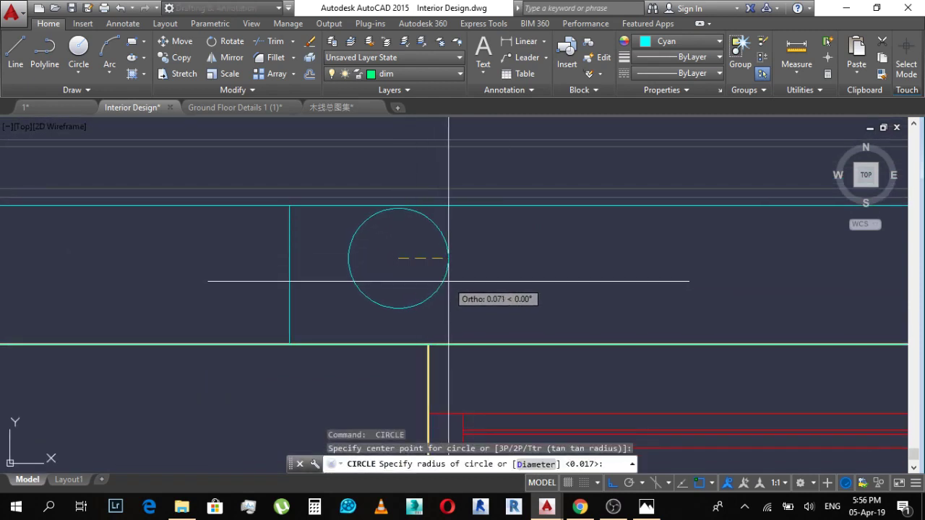
click(451, 282)
Step: Draw a horizontal line across the circle's full diameter
text(l)
key(Return)
click(345, 258)
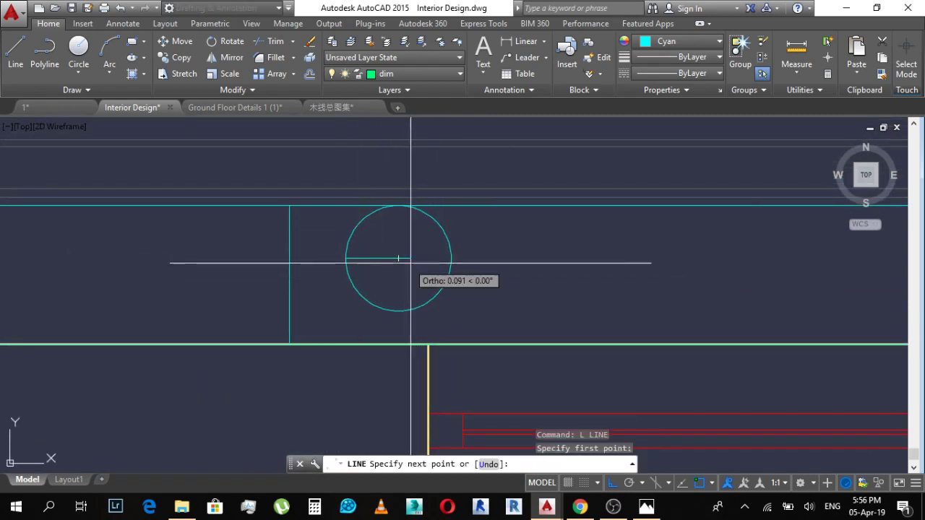
click(451, 258)
key(Escape)
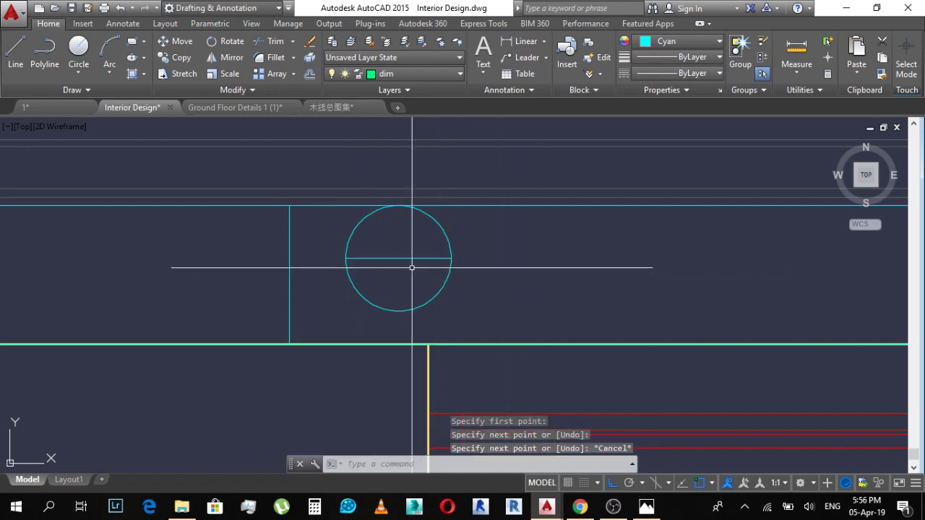
Step: Copy the circle and its diameter line a short distance east inside the curtain recess
drag(489, 261, 383, 291)
text(co)
key(Return)
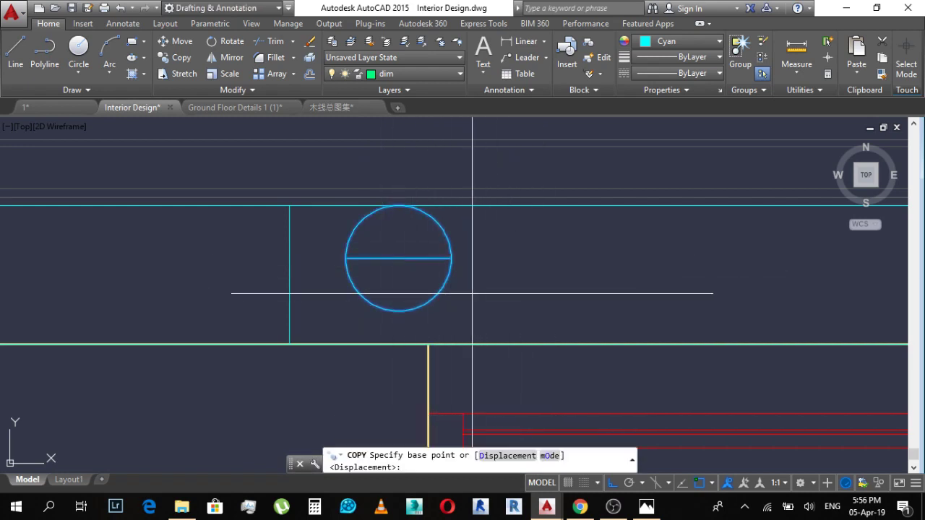
click(467, 293)
click(651, 312)
key(Escape)
text(tr)
key(Return)
key(Return)
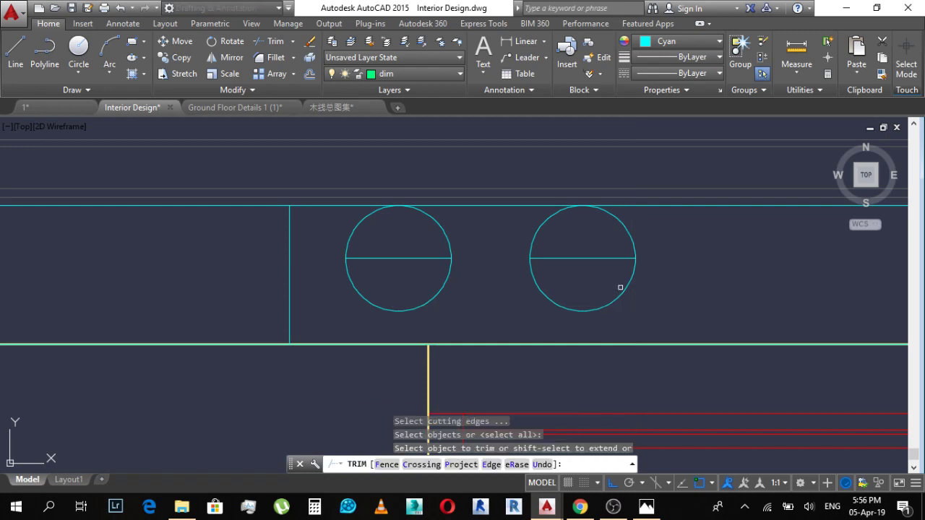
key(Escape)
Step: Move both circles with their diameter lines straight down toward the green wall line
click(325, 163)
click(687, 319)
text(m)
key(Return)
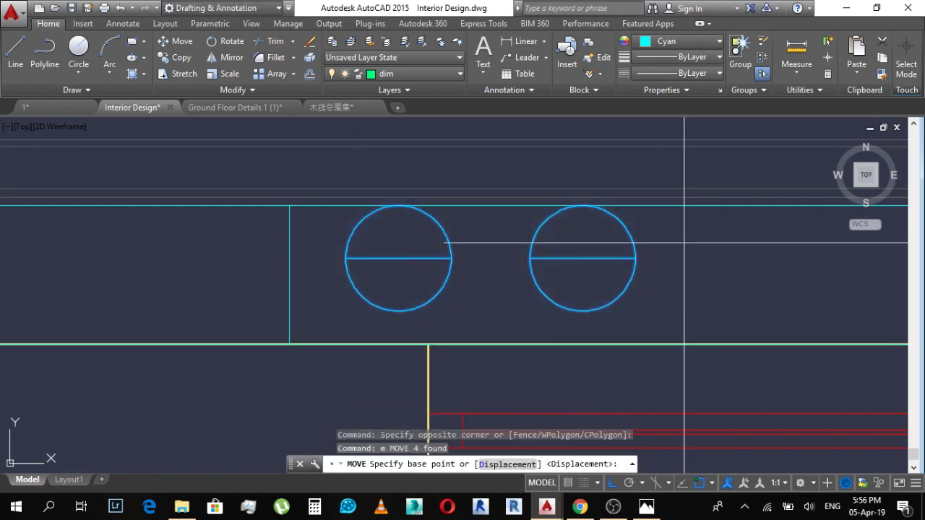
click(684, 241)
click(680, 277)
key(Escape)
Step: Move the same circles and lines slightly back up so they sit midway across the recess
key(Return)
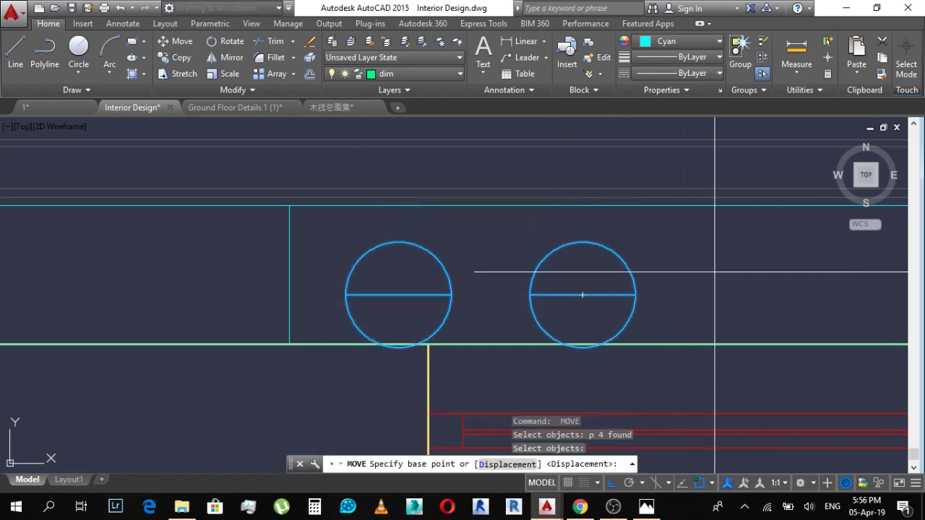
click(714, 271)
click(716, 255)
key(Escape)
key(Escape)
key(Escape)
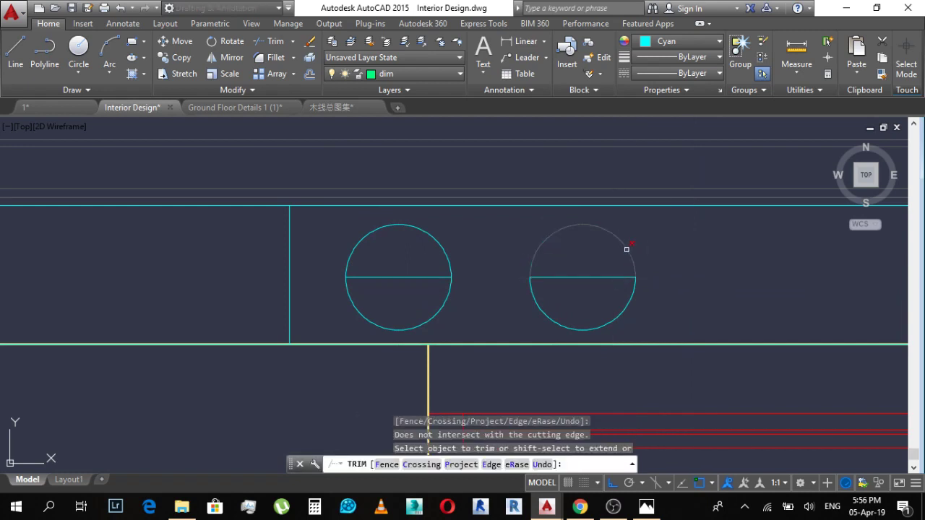
Step: Trim the west circle to its upper half and the east circle to its lower half, and erase both diameter lines
key(Escape)
click(422, 268)
click(413, 301)
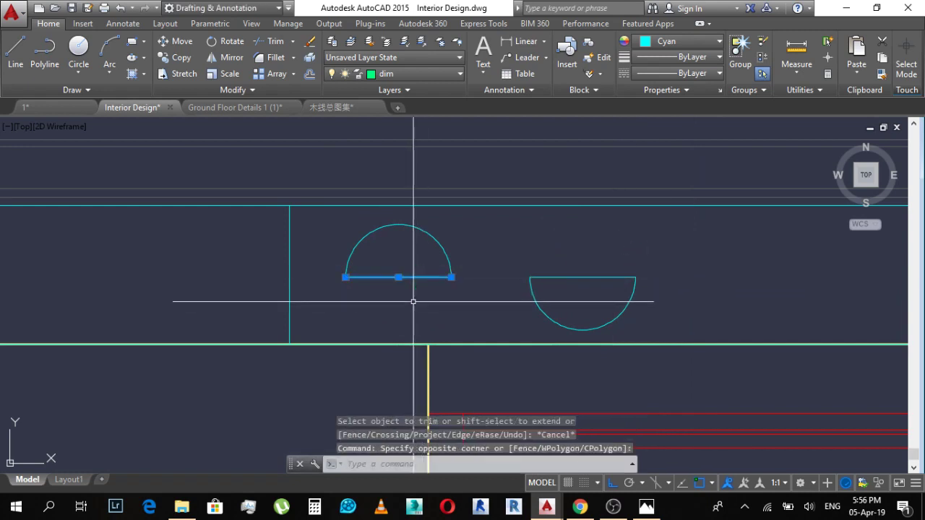
click(547, 291)
click(541, 259)
text(e)
key(Escape)
Step: Move the lower semicircle by its west endpoint onto the upper semicircle's east endpoint to form one wave
click(553, 269)
click(513, 282)
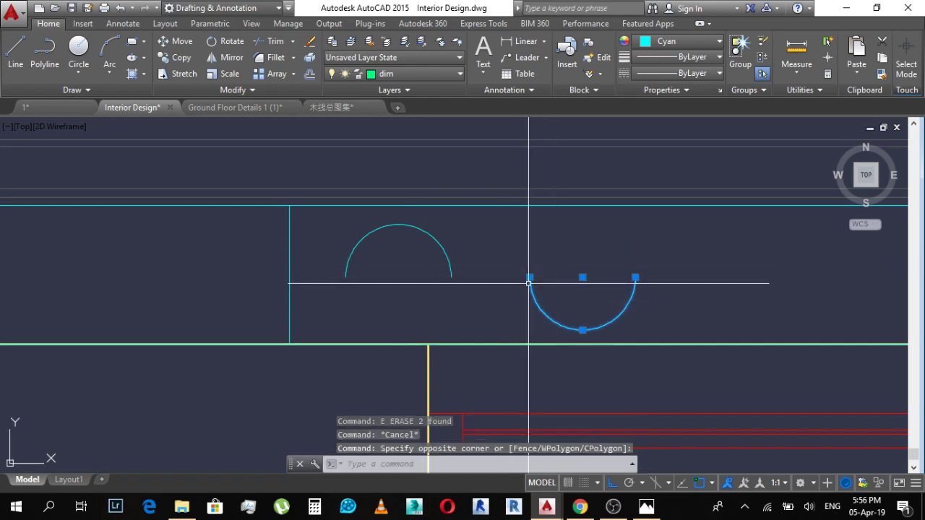
text(m)
key(Return)
click(531, 276)
click(451, 276)
key(Escape)
Step: Change the colour of the two joined arcs to yellow
click(516, 255)
click(426, 301)
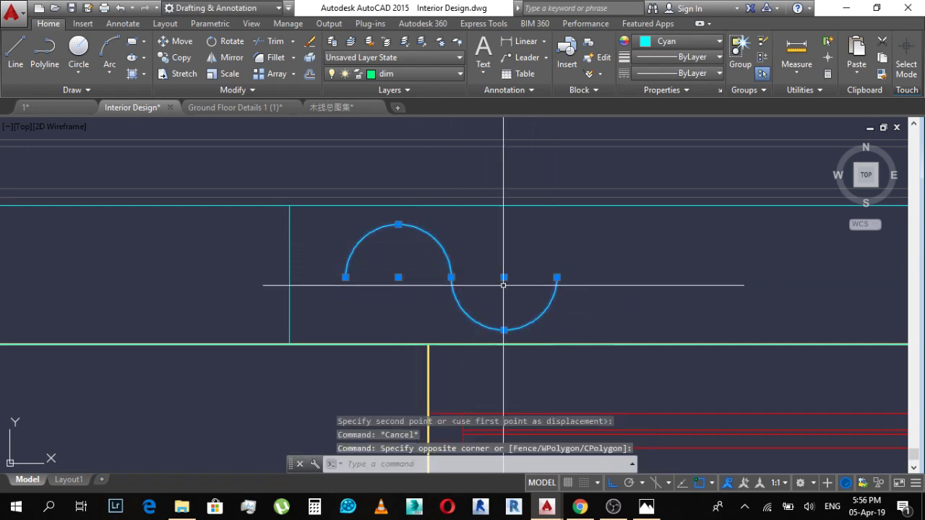
click(679, 41)
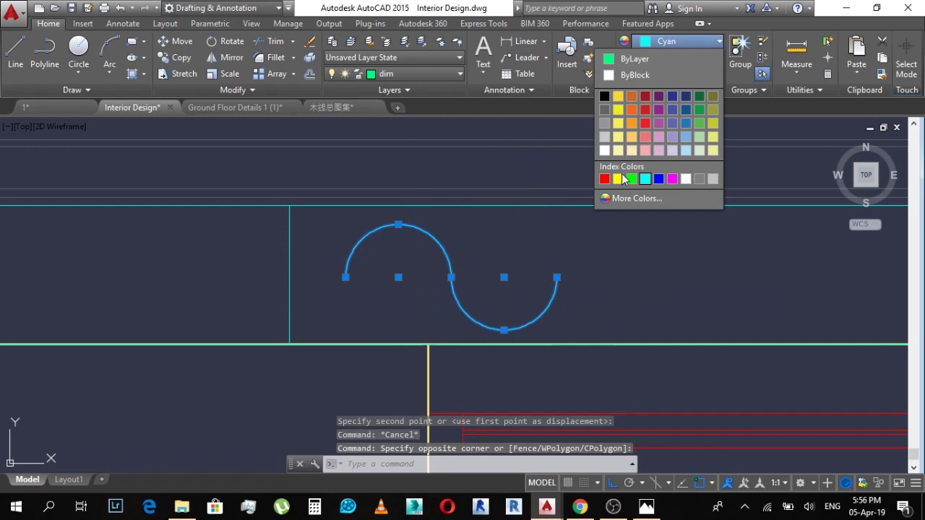
click(622, 178)
Step: Copy the yellow wave end to end five times eastward along the curtain recess
text(co)
key(Return)
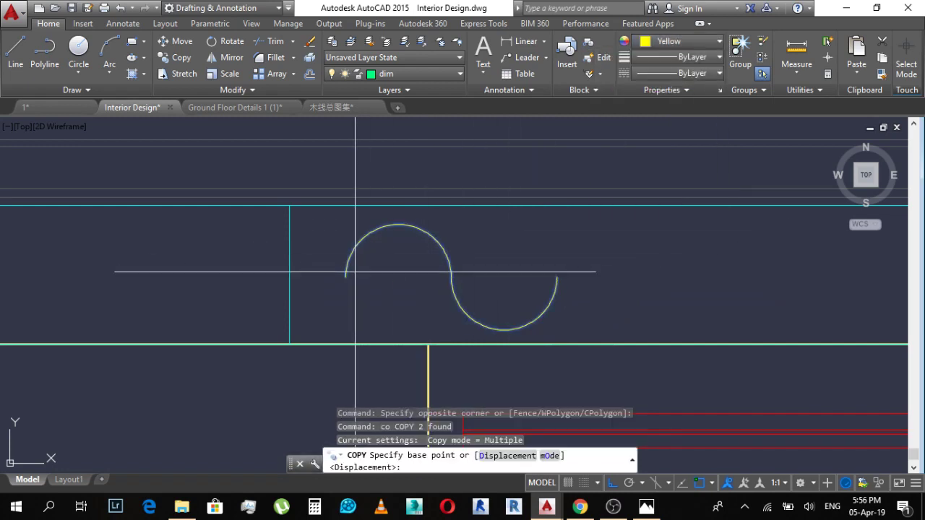
click(346, 276)
click(567, 272)
middle_drag(719, 280, 394, 248)
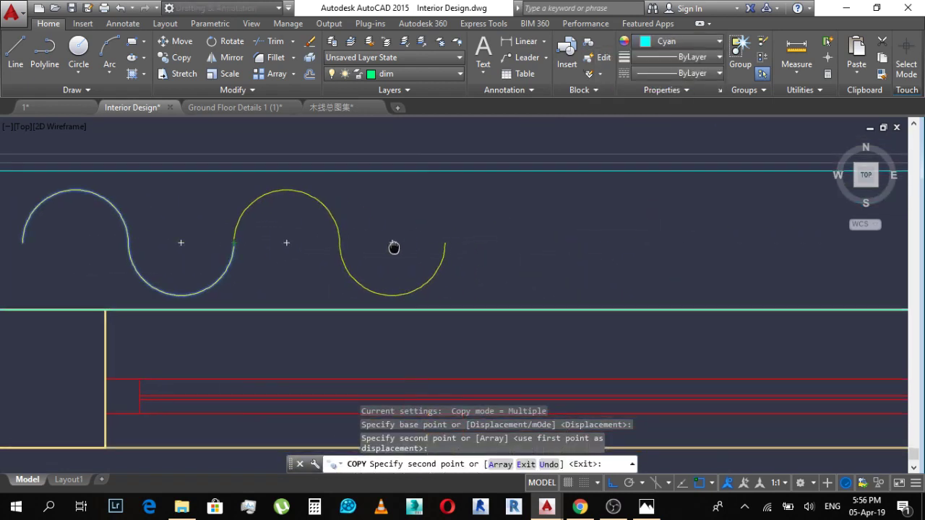
click(453, 243)
click(656, 241)
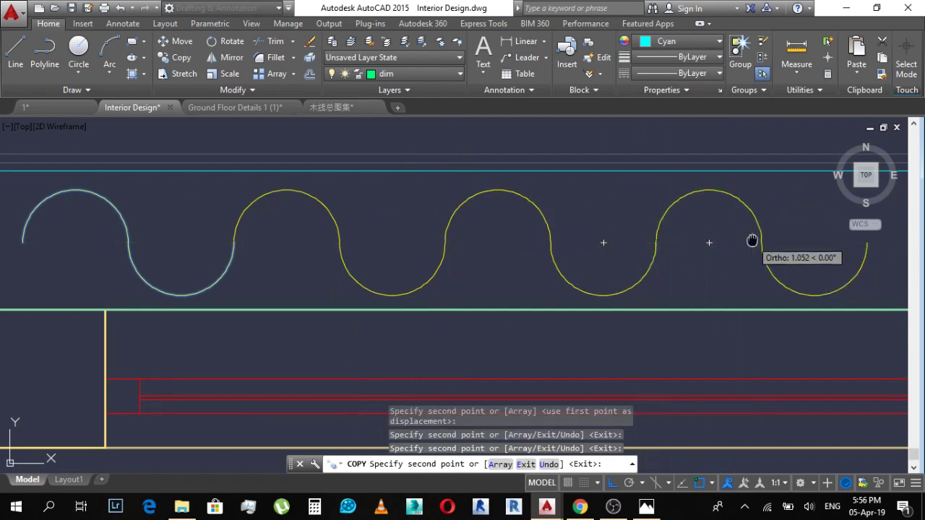
scroll(475, 234, down, 4)
click(477, 236)
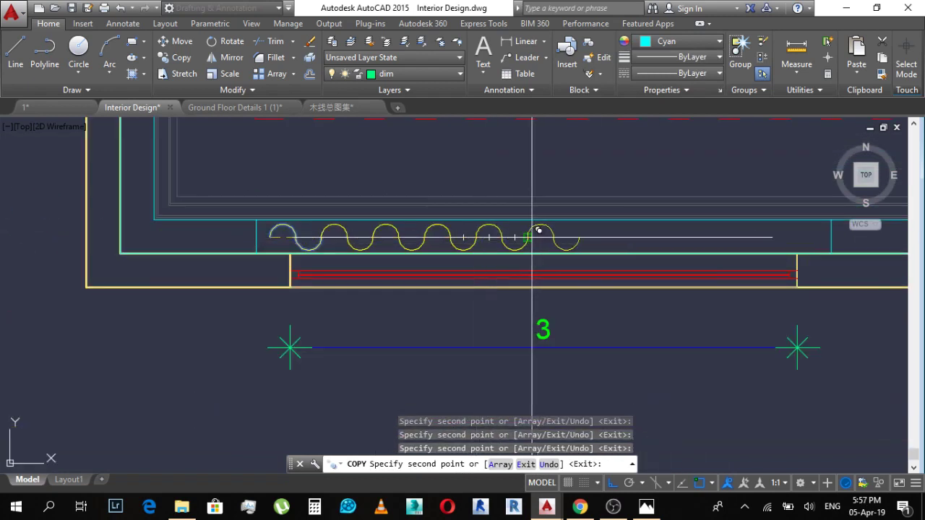
key(Escape)
key(Escape)
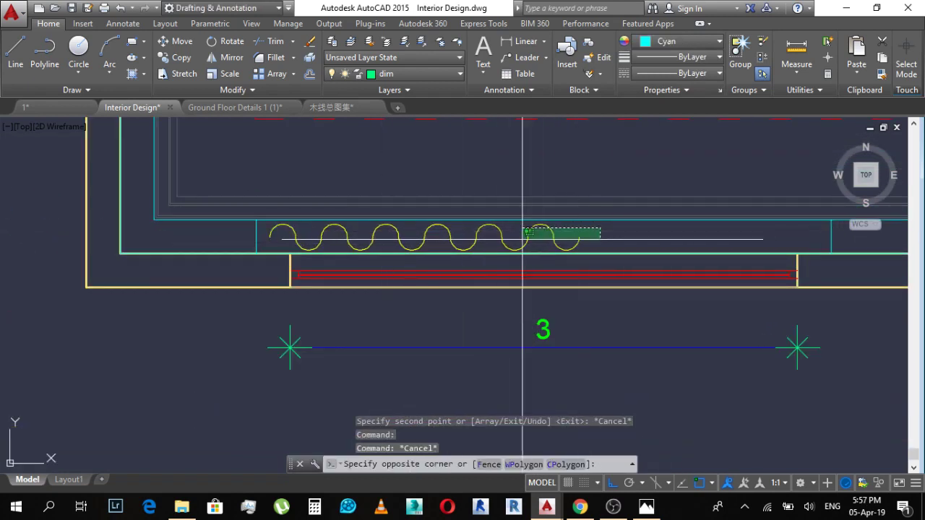
click(431, 238)
key(Return)
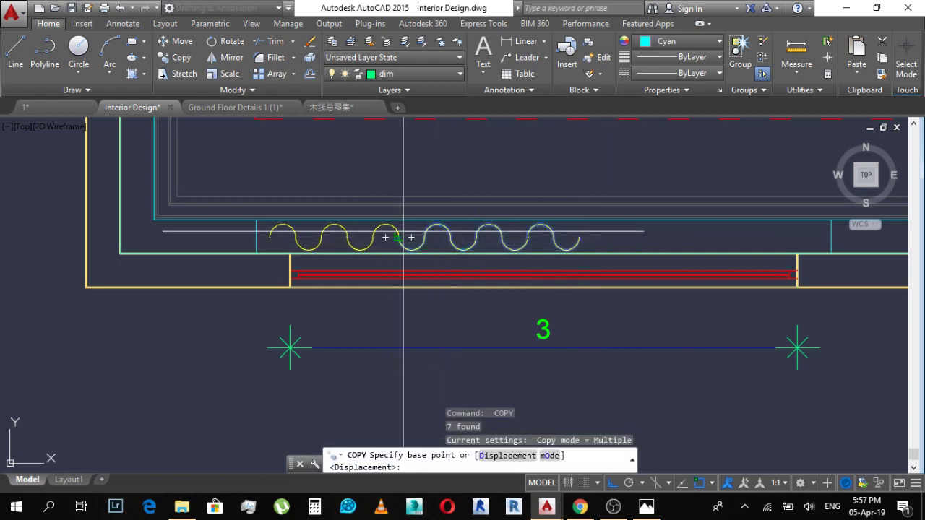
key(Escape)
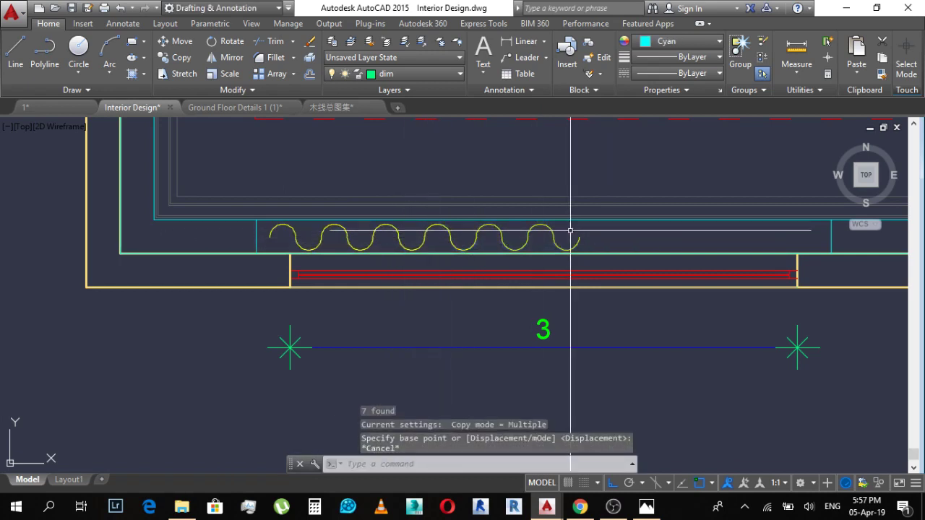
Step: Copy the three easternmost waves onto the east end of the wave run in the curtain recess
click(439, 238)
key(Return)
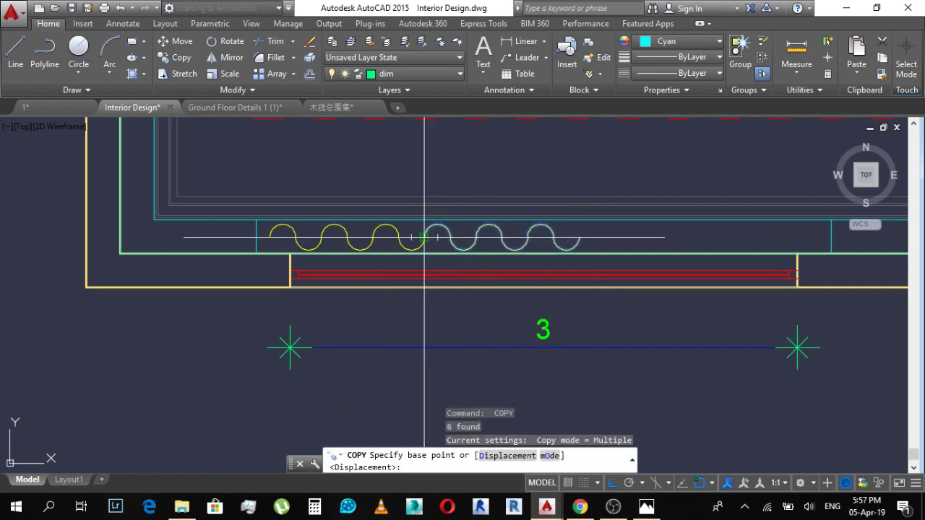
click(426, 237)
click(576, 233)
key(Escape)
Step: Try to copy the eastern arcs with only the last lower arc included onto the wave's east end, and undo that copy
scroll(762, 232, up, 2)
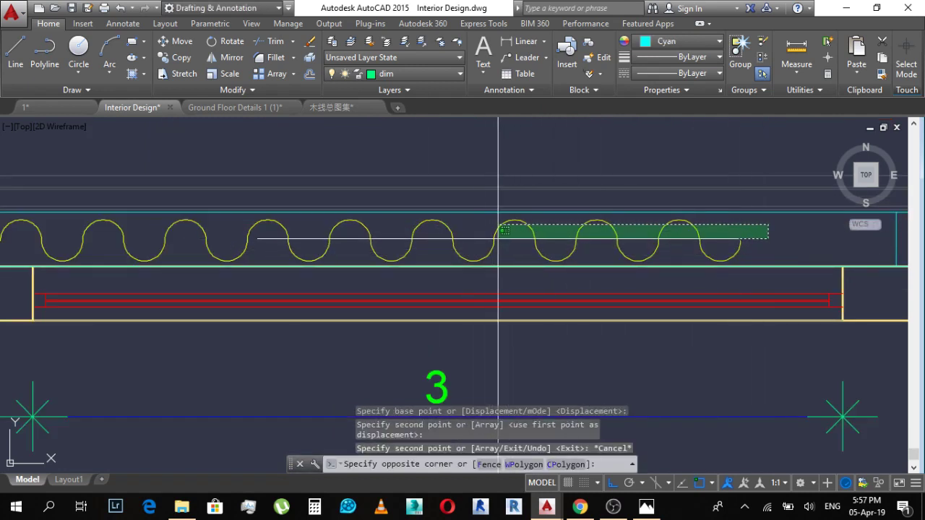
click(506, 232)
click(737, 248)
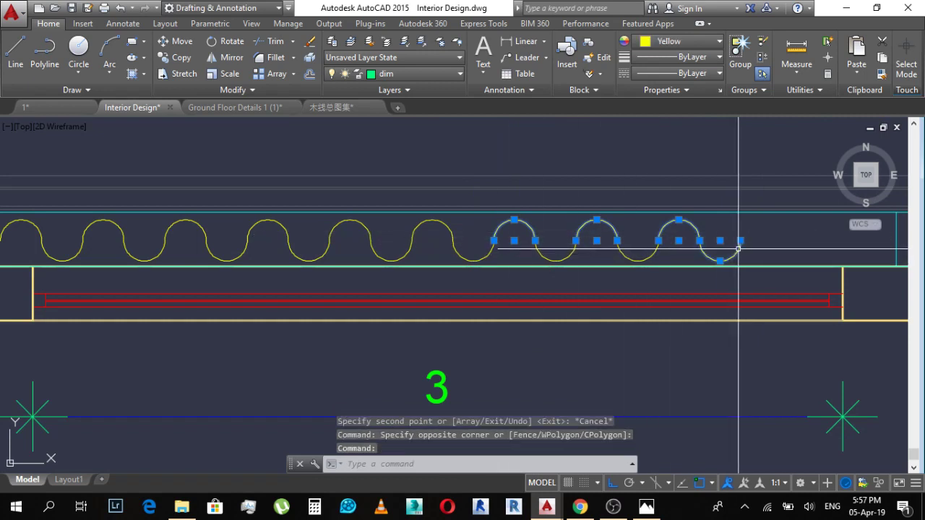
text(co)
key(Return)
click(495, 240)
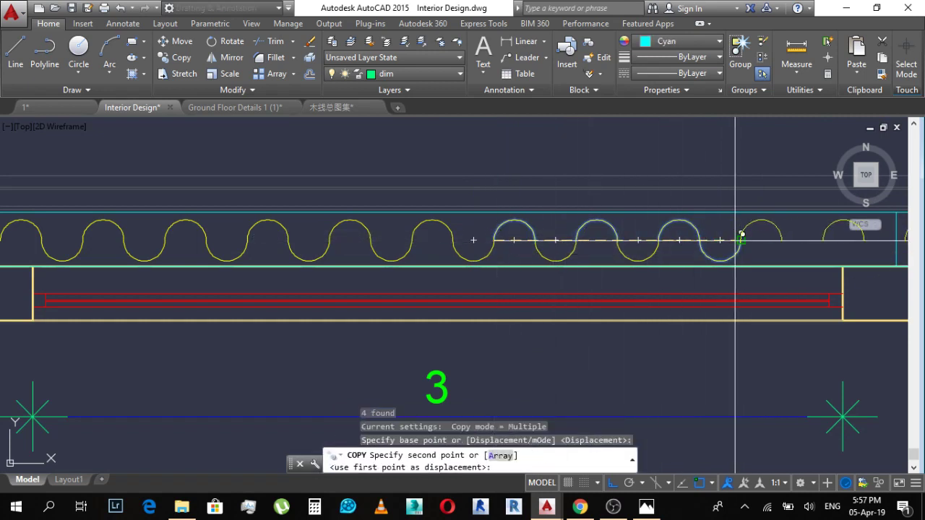
click(741, 240)
middle_drag(759, 239, 479, 225)
key(Escape)
key(ctrl+z)
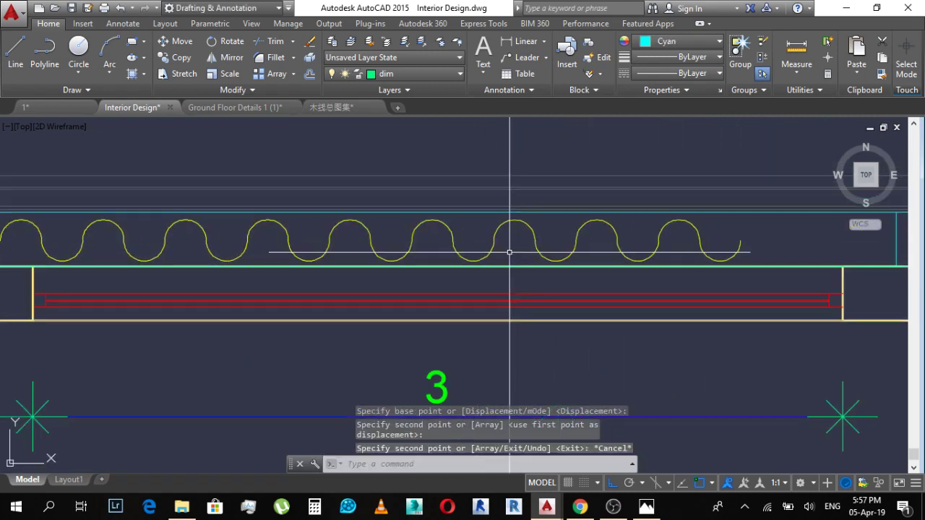
key(ctrl+z)
click(593, 259)
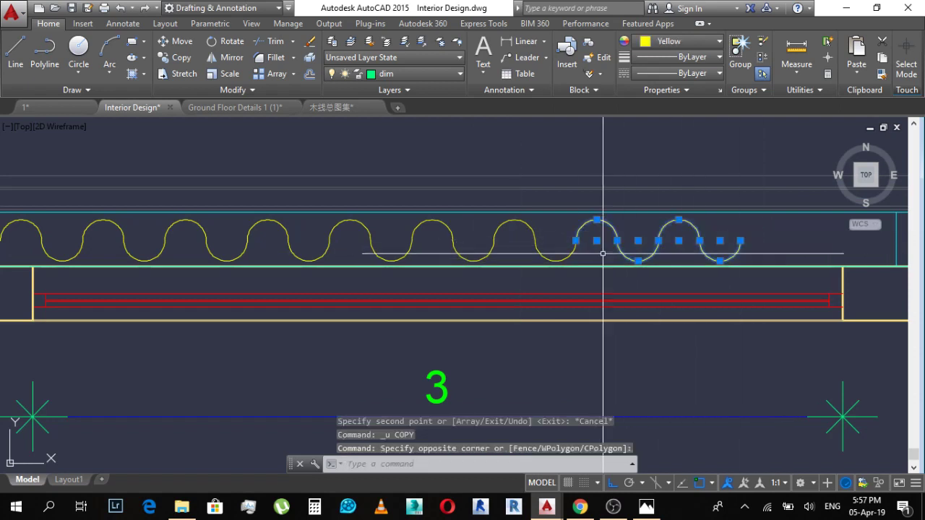
text(u)
key(Return)
scroll(616, 258, down, 2)
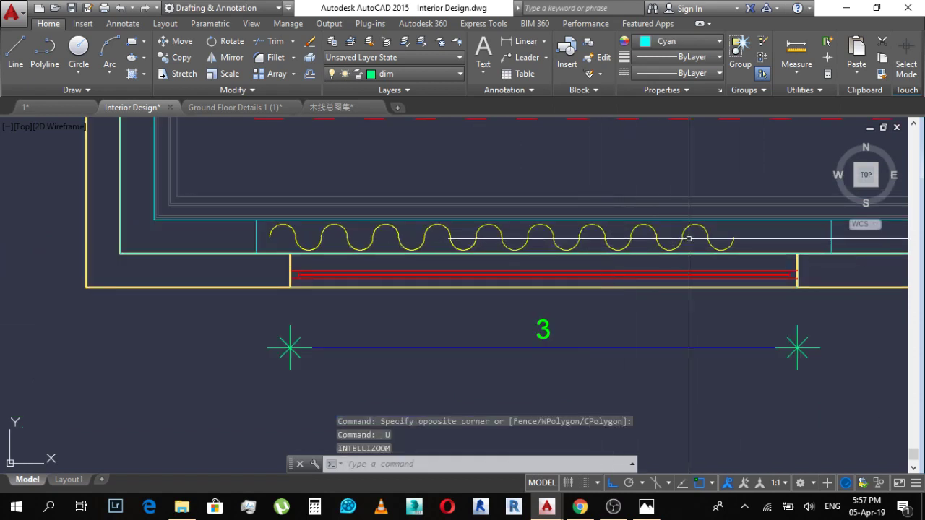
Step: Copy the last two full waves end to end onto the east end of the wave run
scroll(689, 238, up, 3)
click(531, 257)
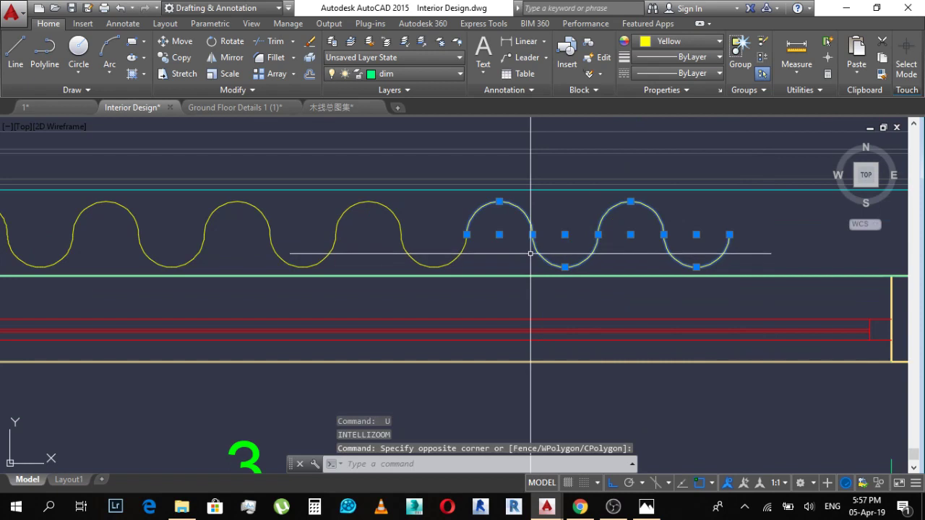
text(co)
key(Return)
click(467, 235)
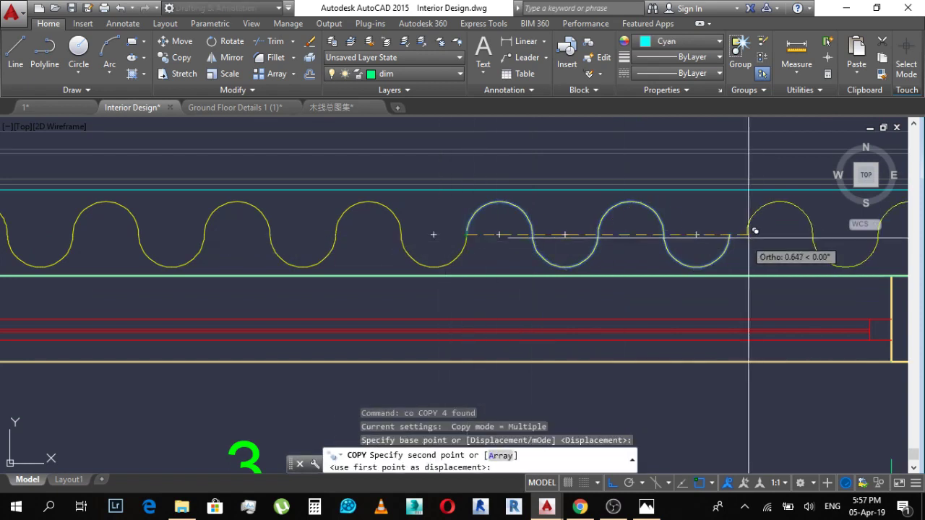
click(729, 235)
scroll(723, 246, down, 5)
scroll(695, 231, up, 4)
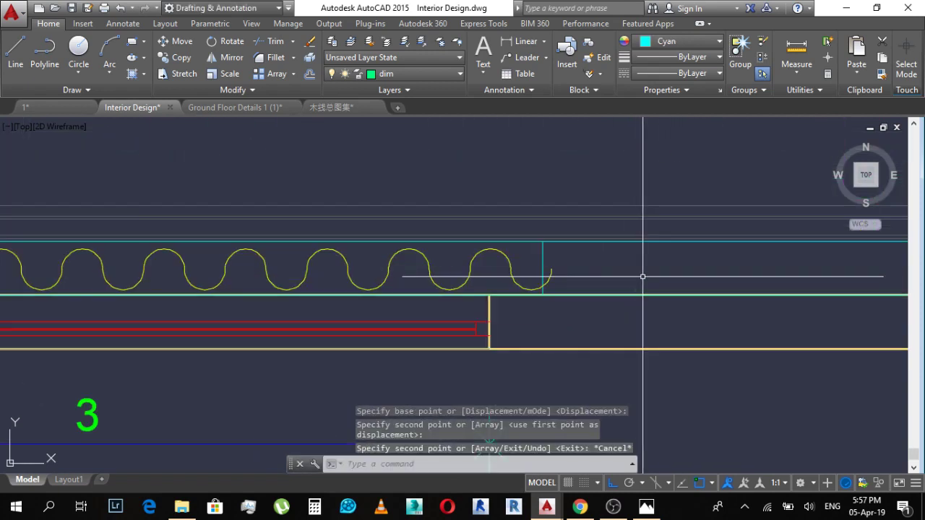
key(Escape)
Step: Erase the last lower semicircle that crosses the east end line of the curtain recess
click(526, 273)
text(e)
key(Return)
key(Escape)
scroll(506, 289, down, 3)
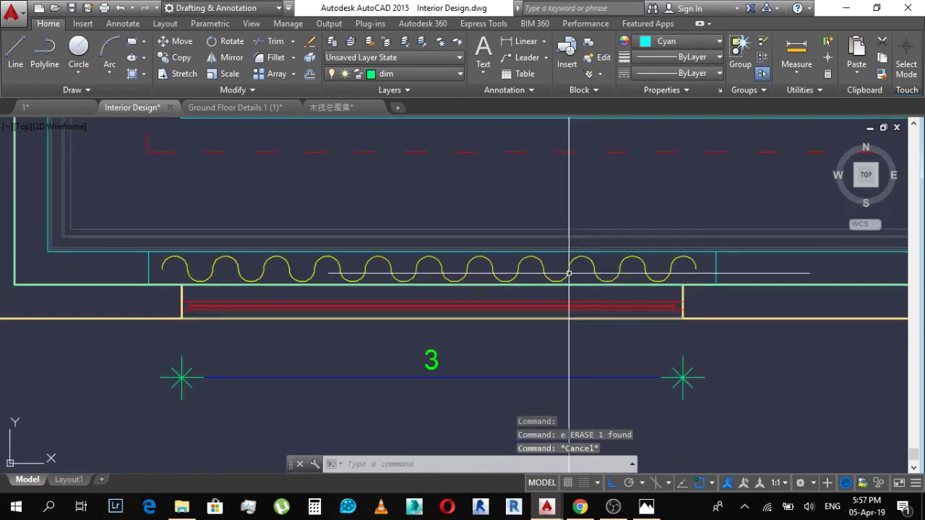
click(152, 229)
key(Escape)
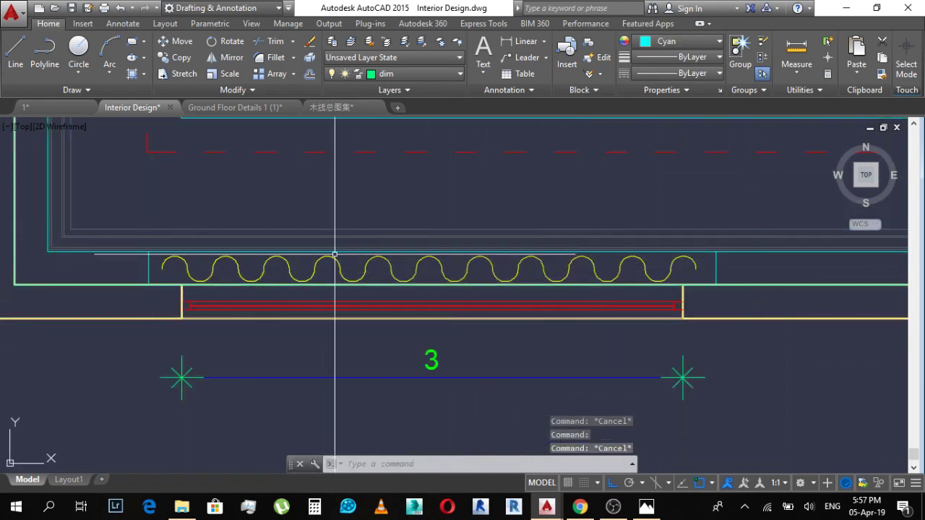
Step: Copy the finished curtain wave, without the recess's end line, into the eastern window's recess, using the recesses' lower east corners as reference points
click(153, 210)
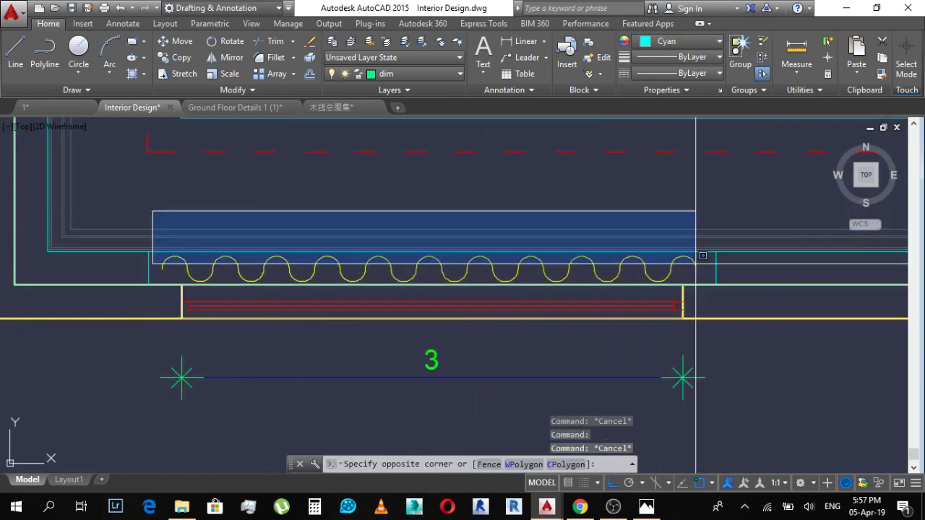
click(751, 289)
scroll(639, 309, up, 4)
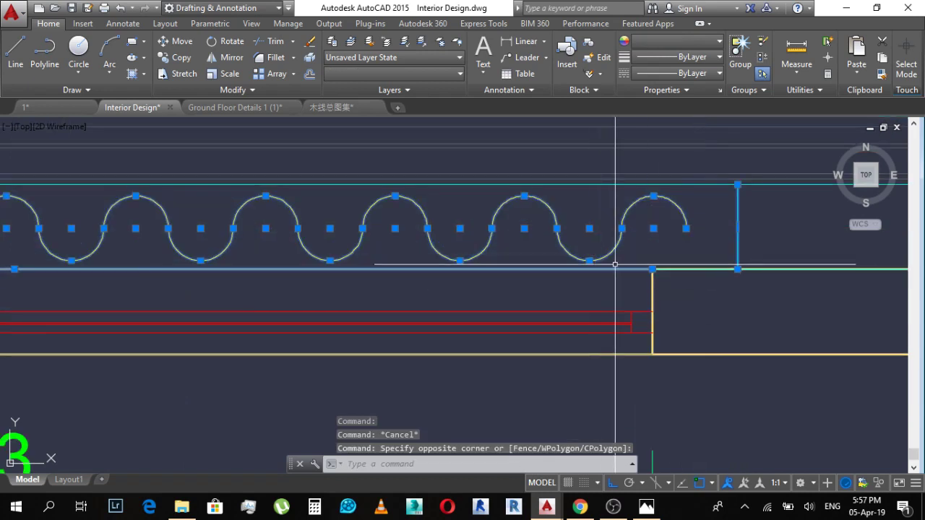
text(co)
key(Return)
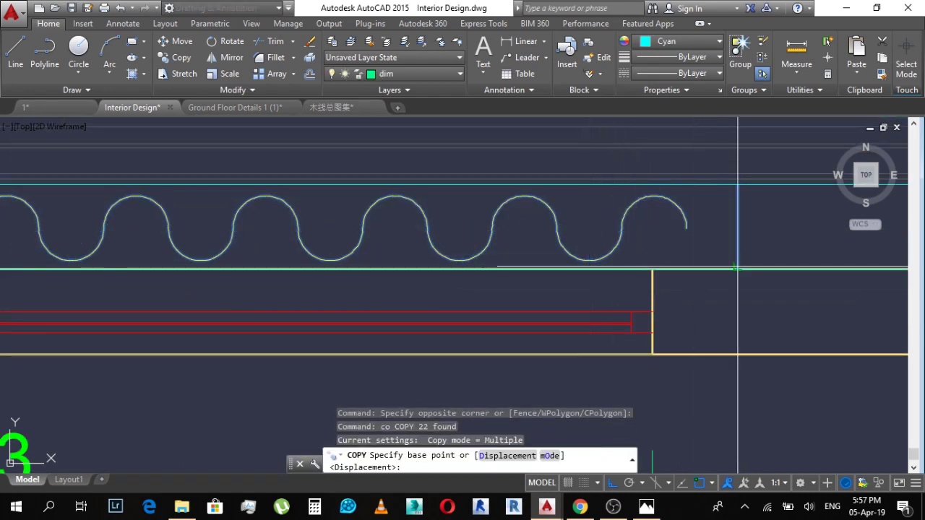
key(Escape)
key(Return)
text(p)
key(Return)
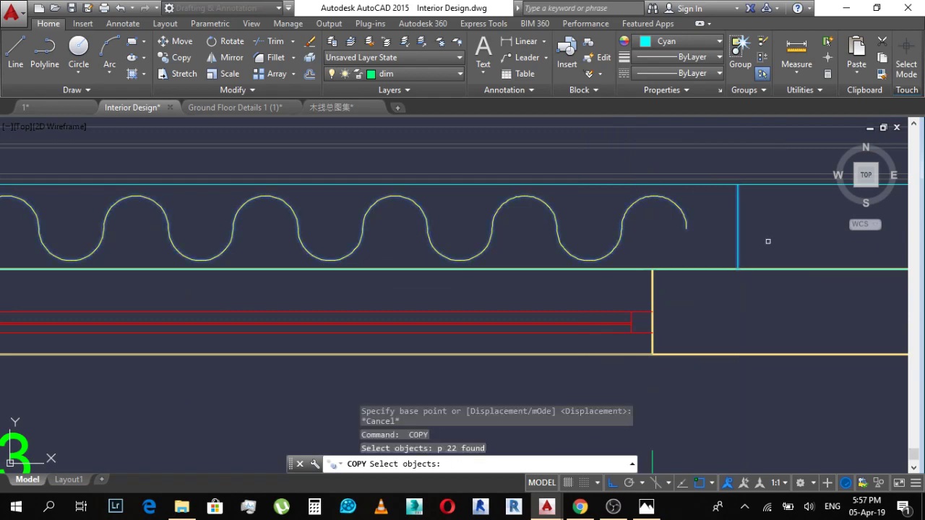
shift+click(768, 239)
shift+click(726, 282)
key(Return)
click(738, 266)
scroll(626, 295, down, 5)
scroll(677, 268, up, 4)
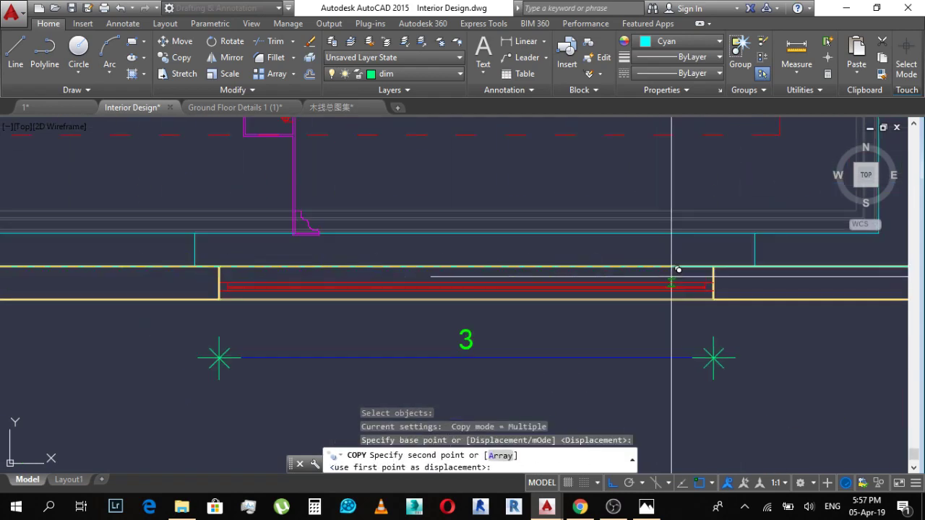
click(764, 254)
key(Escape)
scroll(578, 330, down, 4)
scroll(479, 258, up, 2)
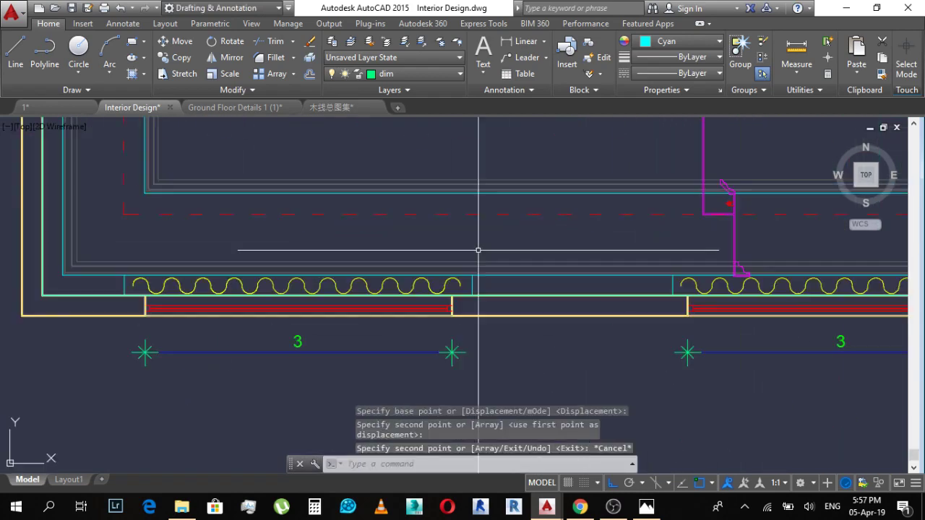
Step: Save the drawing with both curtain symbols in place
key(ctrl+z)
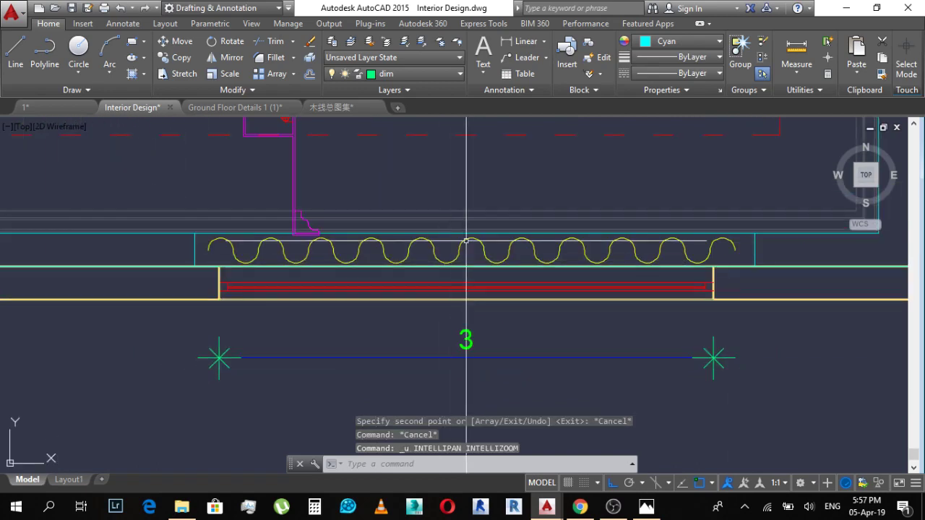
scroll(455, 230, down, 5)
scroll(441, 219, up, 4)
key(ctrl+s)
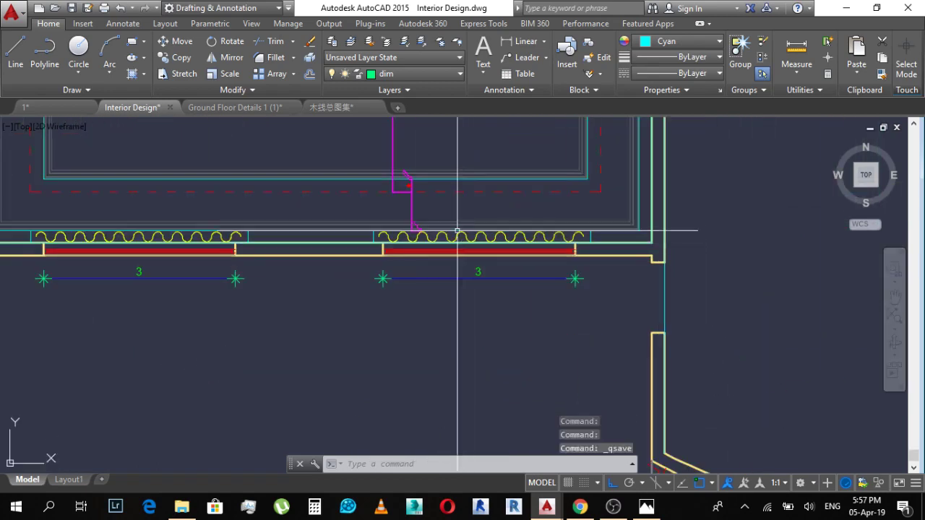
Step: Add an aligned dimension for the curtain recess depth just west of the western curtain wave
scroll(294, 269, up, 3)
text(dal)
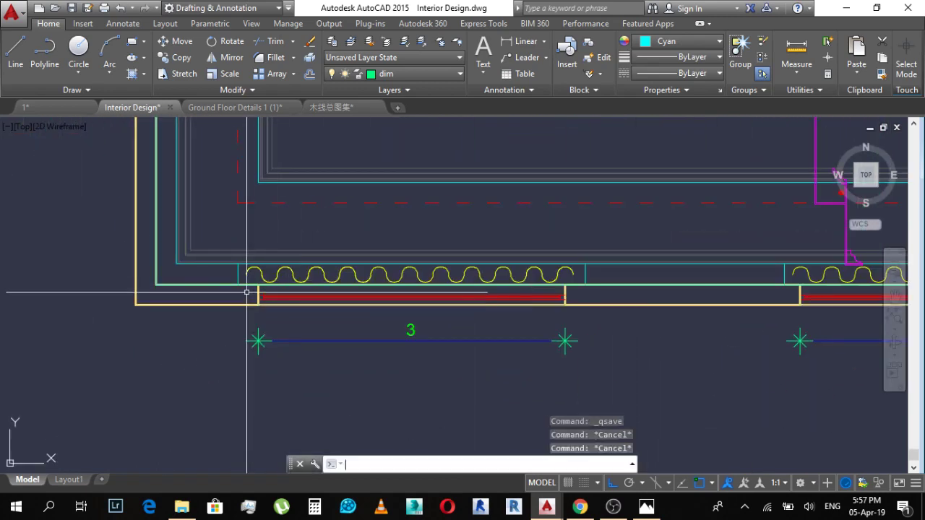
key(Return)
scroll(238, 281, up, 3)
click(219, 295)
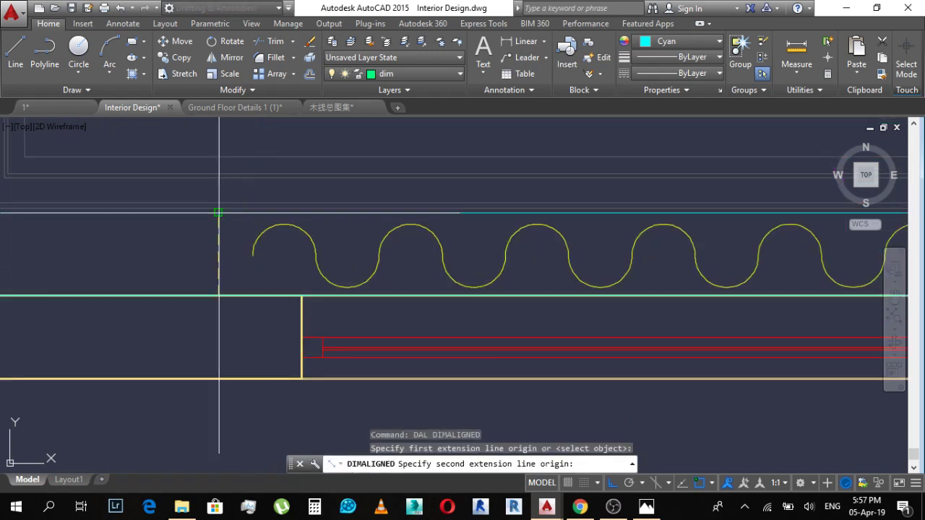
click(219, 213)
click(154, 238)
middle_drag(192, 241, 251, 353)
key(space)
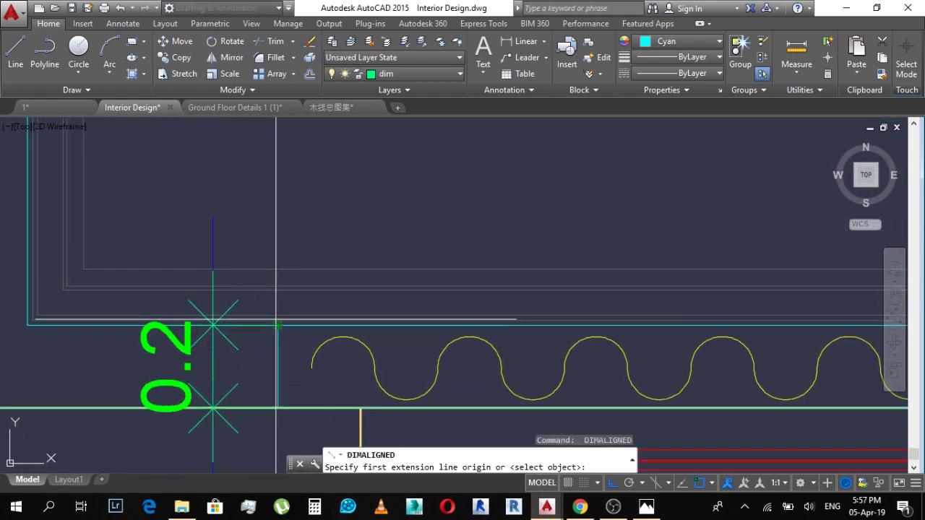
click(278, 324)
scroll(278, 337, down, 3)
key(Escape)
scroll(265, 345, up, 2)
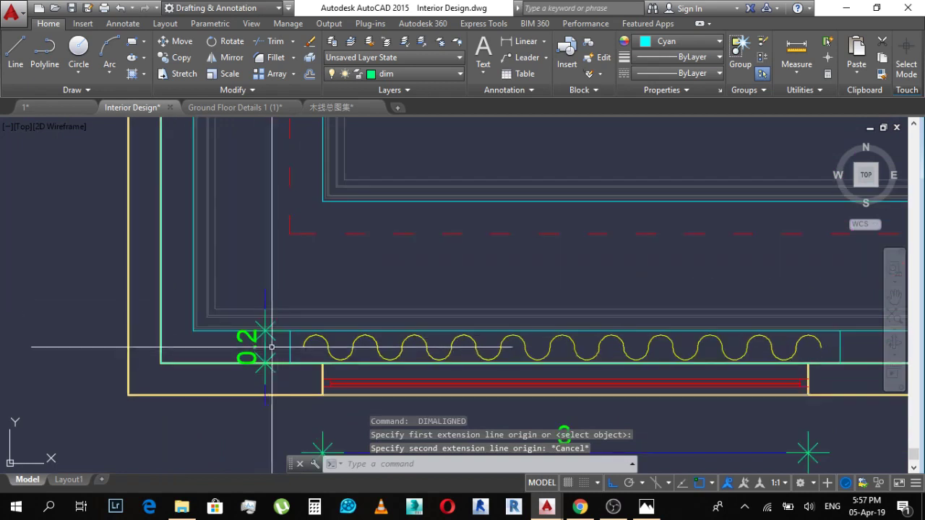
Step: Erase the recess depth dimension west of the western curtain wave
click(271, 348)
click(255, 341)
text(e)
key(space)
key(Escape)
Step: Add an aligned dimension for the recess depth between the two windows, from the wall face to the outer cyan ceiling line
mouse_move(694, 300)
middle_down()
mouse_move(443, 268)
mouse_move(340, 275)
middle_up()
text(dal)
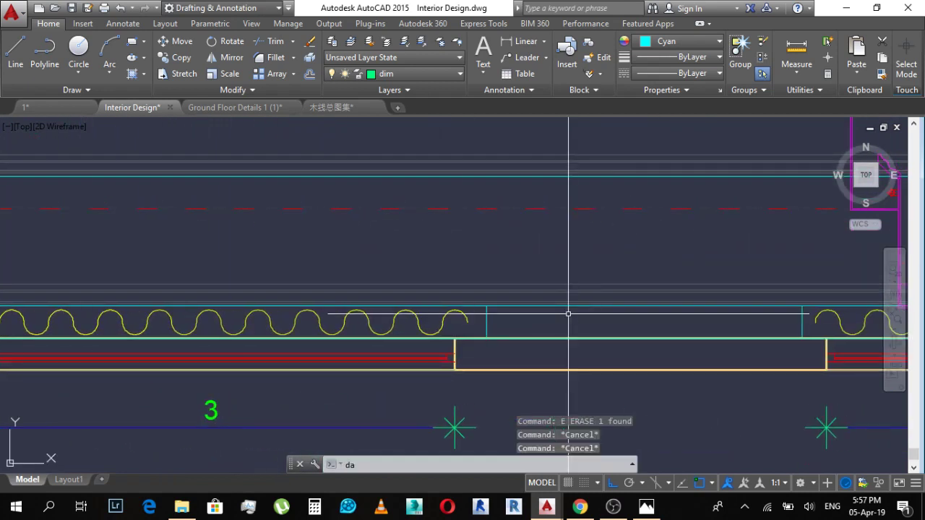
key(Return)
click(594, 337)
click(594, 306)
click(578, 321)
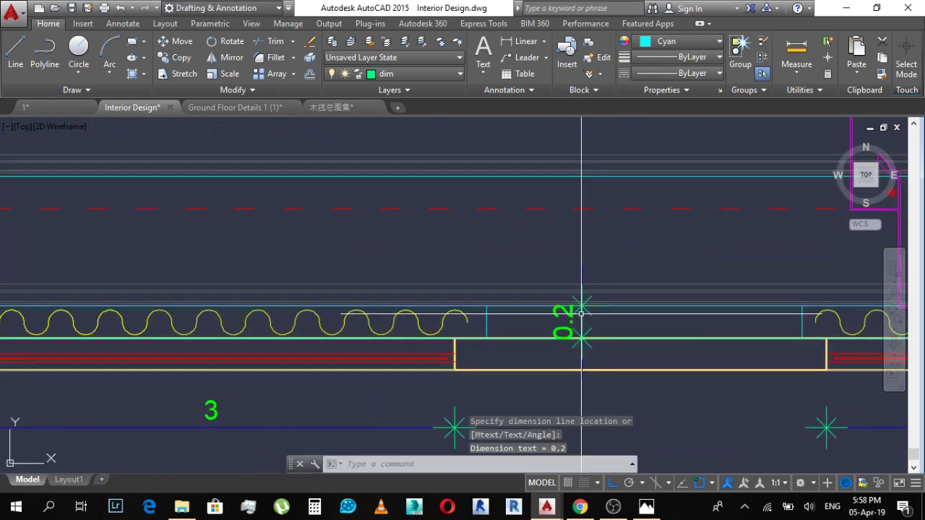
Step: Dimension the ceiling band from the outer to the inner cyan line, in line with the recess depth dimension
scroll(582, 305, up, 4)
key(Return)
click(578, 307)
scroll(569, 310, down, 4)
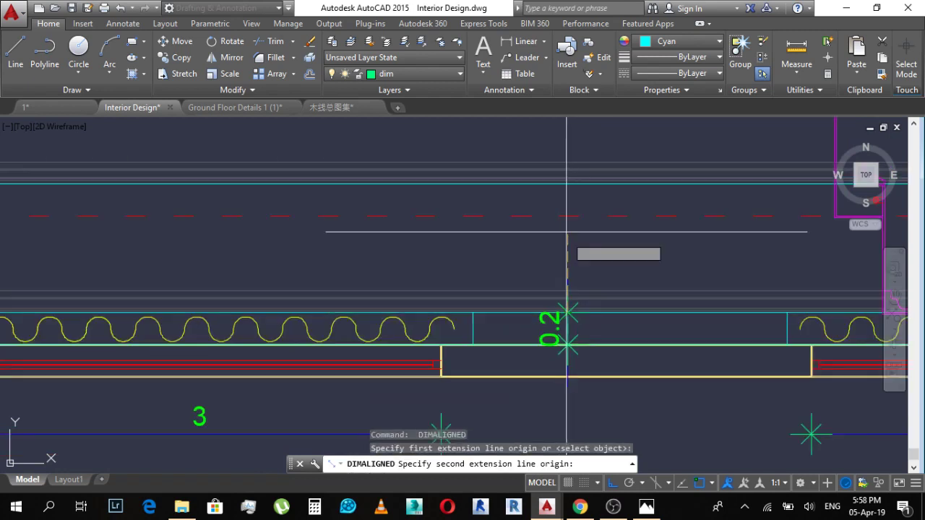
click(557, 184)
click(568, 328)
Step: Dimension the moulding width from the inner cyan line to the innermost grey line, in line with the band dimension
scroll(574, 270, down, 3)
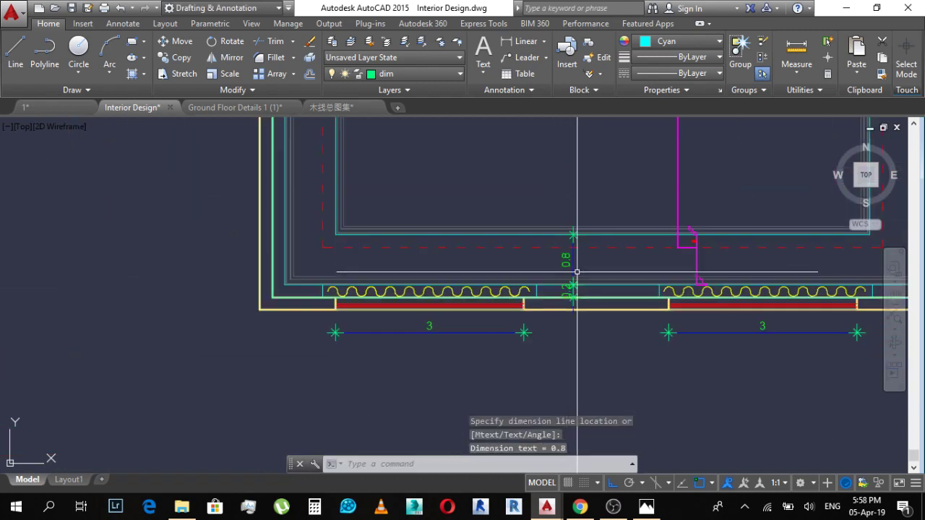
scroll(578, 238, up, 6)
key(Escape)
key(Return)
click(525, 310)
scroll(529, 265, down, 3)
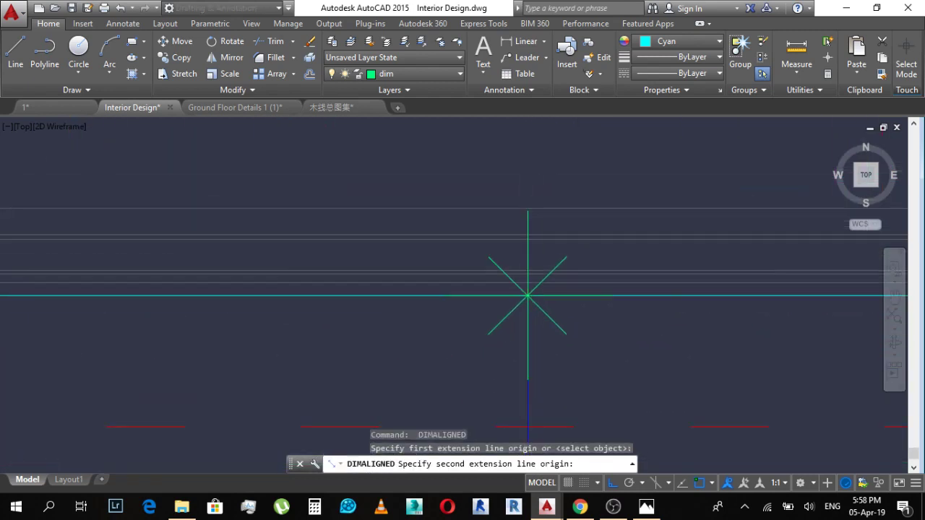
click(530, 247)
click(533, 314)
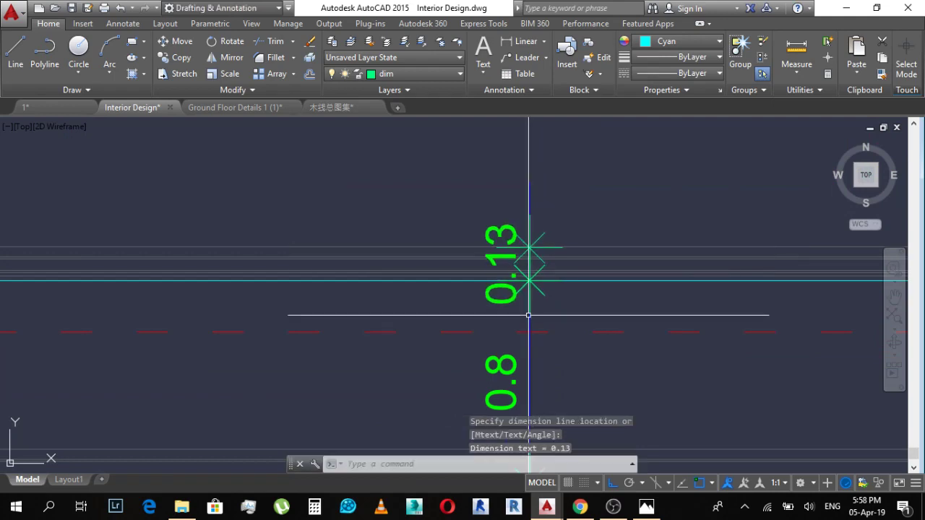
key(Escape)
Step: Examine the dimensioned ceiling band, the curtain recesses and the magenta section profiles around the plan
scroll(599, 330, down, 3)
scroll(554, 200, up, 2)
middle_drag(554, 200, 534, 287)
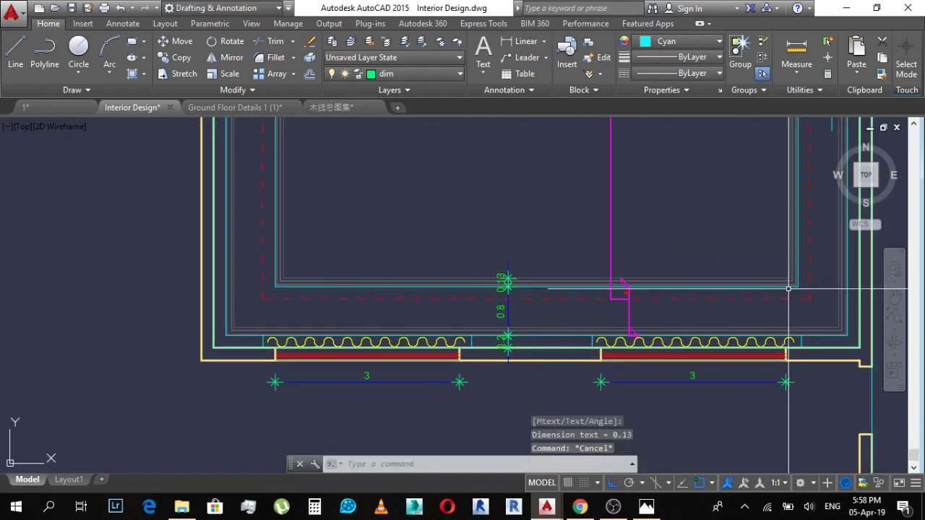
middle_drag(788, 289, 599, 280)
scroll(607, 274, up, 2)
middle_drag(660, 250, 683, 190)
scroll(683, 190, down, 1)
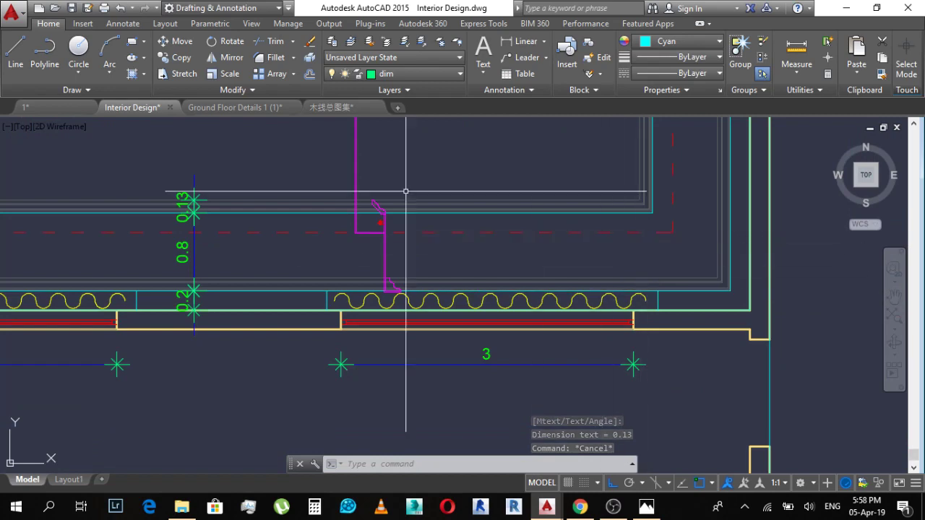
scroll(405, 192, down, 3)
scroll(372, 134, up, 2)
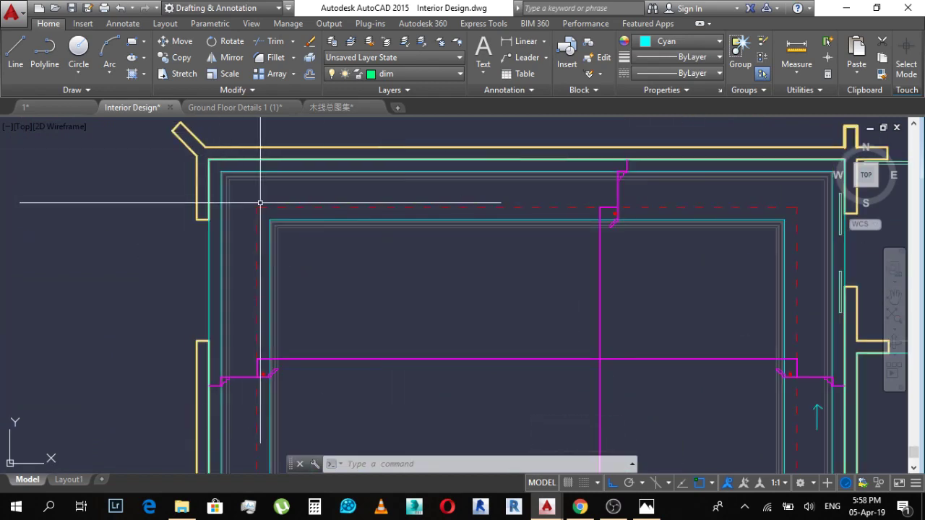
Step: Draw a horizontal helper line across the west ceiling band, from the green wall face to the innermost grey moulding line
middle_drag(275, 336, 374, 142)
key(Escape)
key(Escape)
middle_drag(335, 315, 407, 298)
text(l)
key(space)
scroll(384, 291, up, 2)
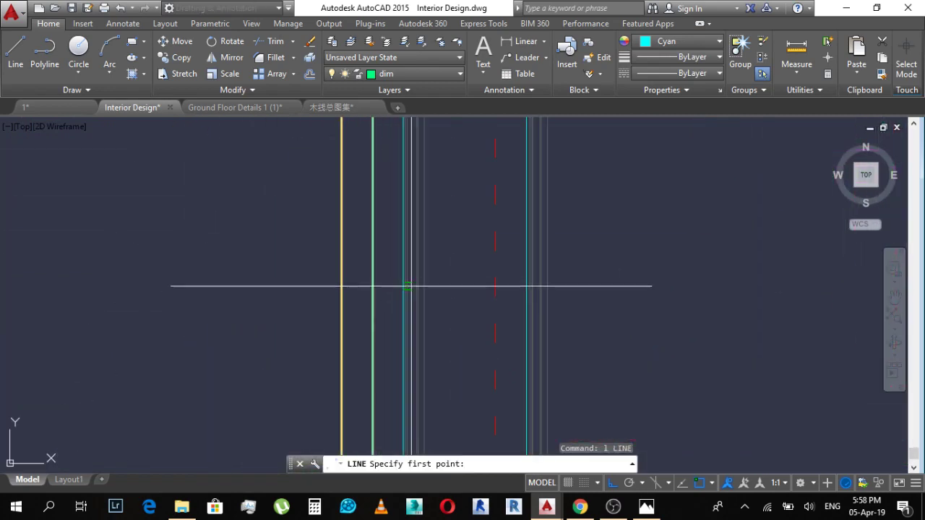
scroll(410, 283, up, 2)
click(348, 274)
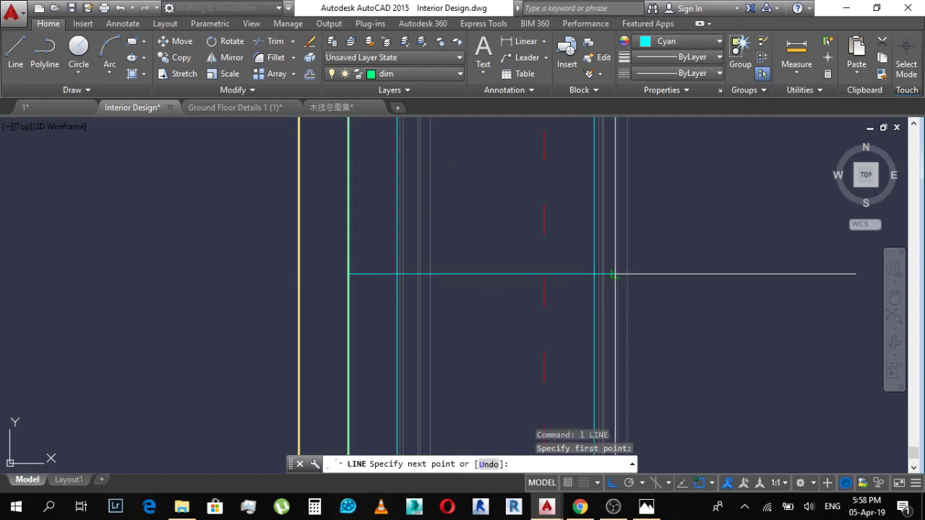
click(627, 274)
key(Escape)
click(517, 260)
click(469, 339)
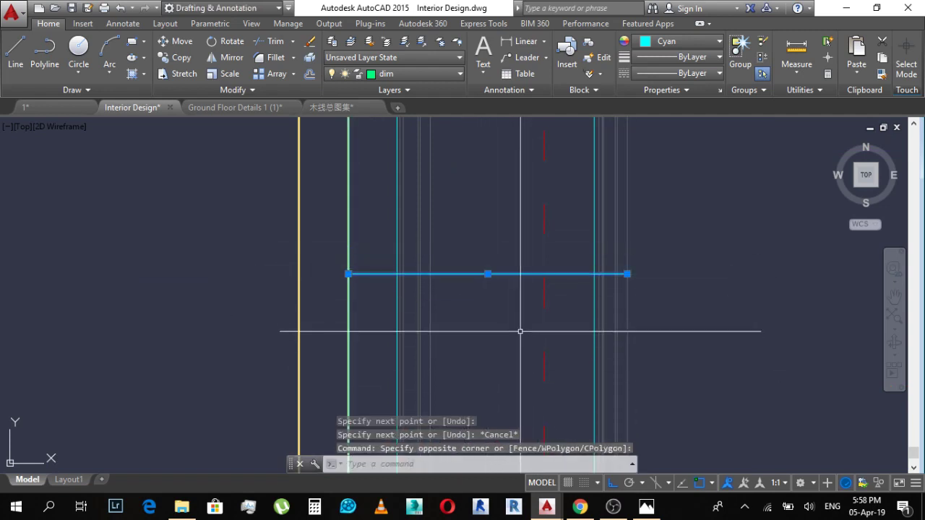
key(Escape)
Step: Offset the room's inner wall outline inward by the distance from the wall face to the helper line's midpoint
text(o)
key(Return)
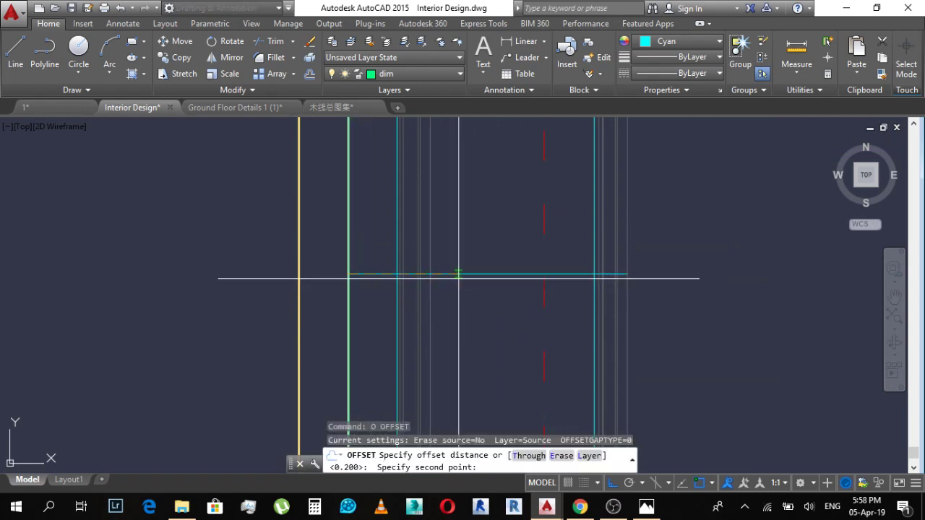
click(488, 274)
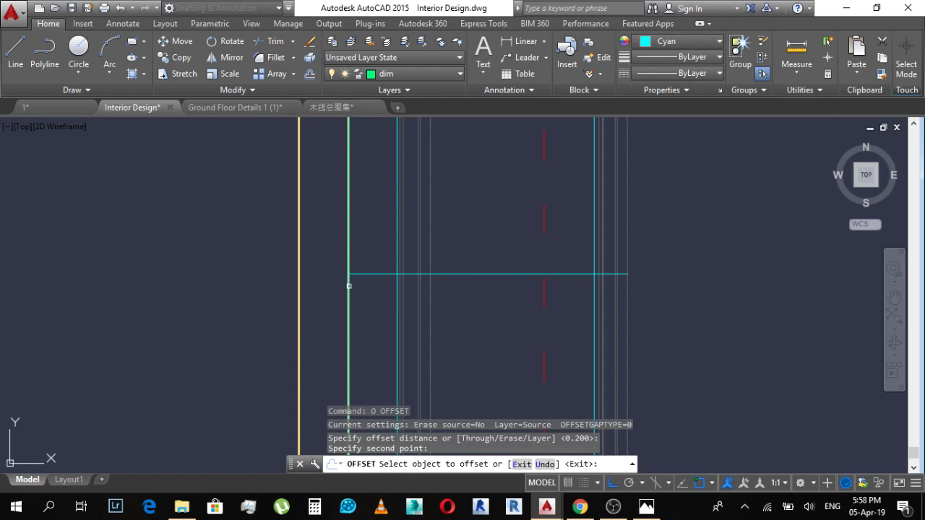
click(348, 286)
click(491, 258)
key(Escape)
scroll(518, 319, down, 3)
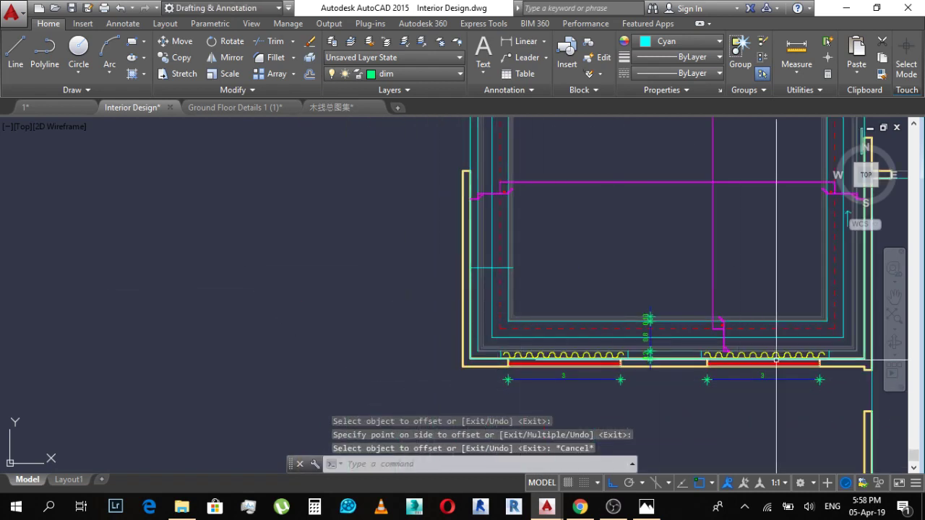
Step: Switch to the Ground Floor Details 1 (1) drawing and locate a yellow downlight symbol in its circle-patterned ceiling plan
middle_drag(794, 329, 705, 351)
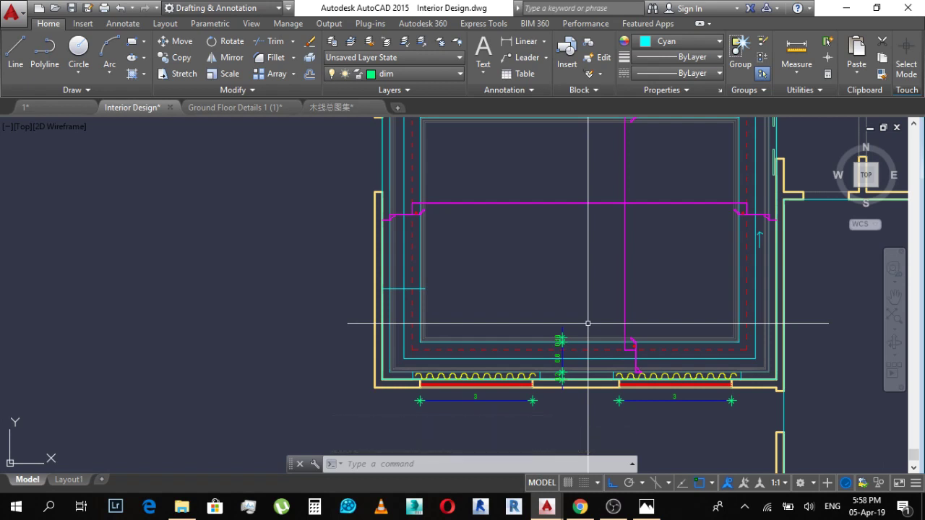
middle_drag(546, 198, 550, 278)
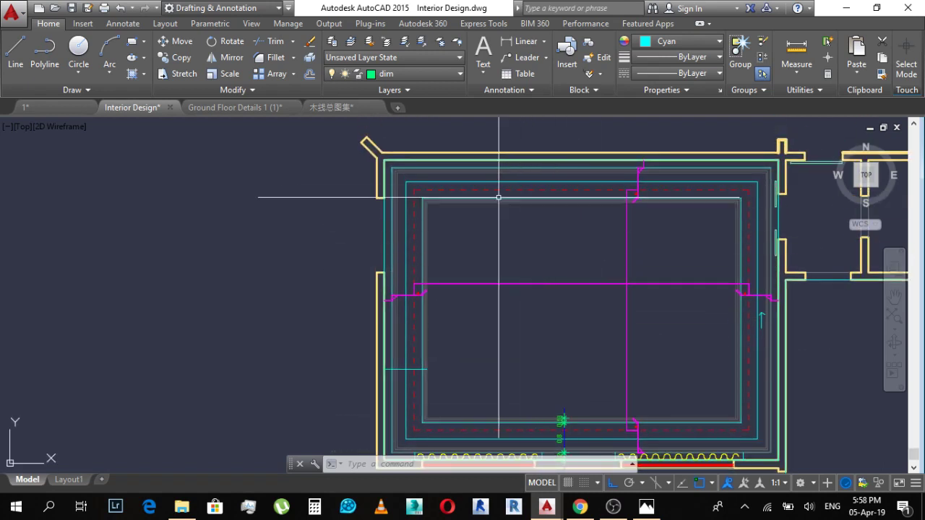
scroll(484, 217, down, 6)
scroll(472, 248, up, 10)
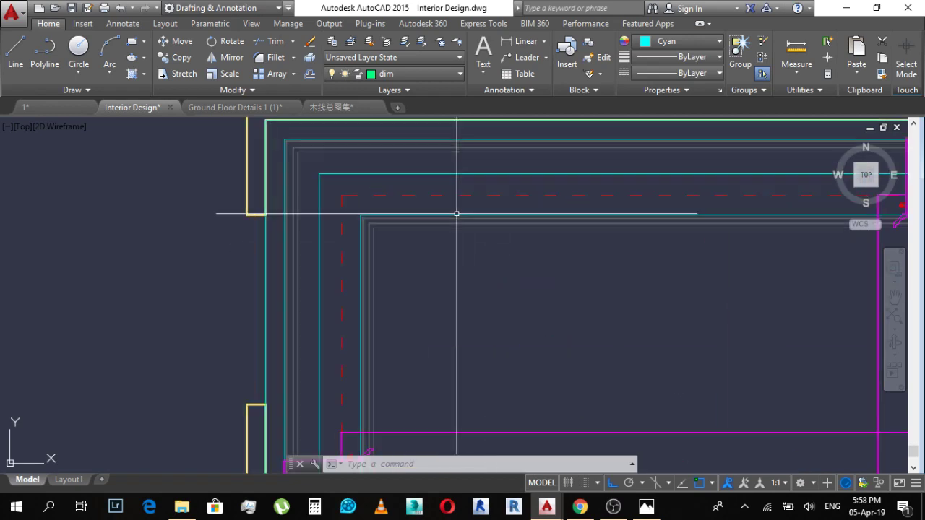
click(329, 107)
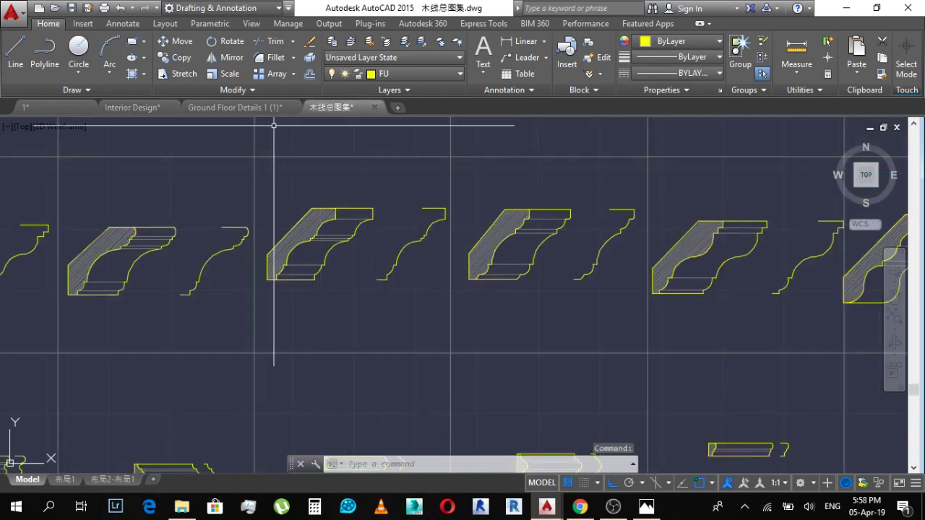
click(239, 107)
scroll(492, 202, down, 4)
scroll(505, 214, up, 5)
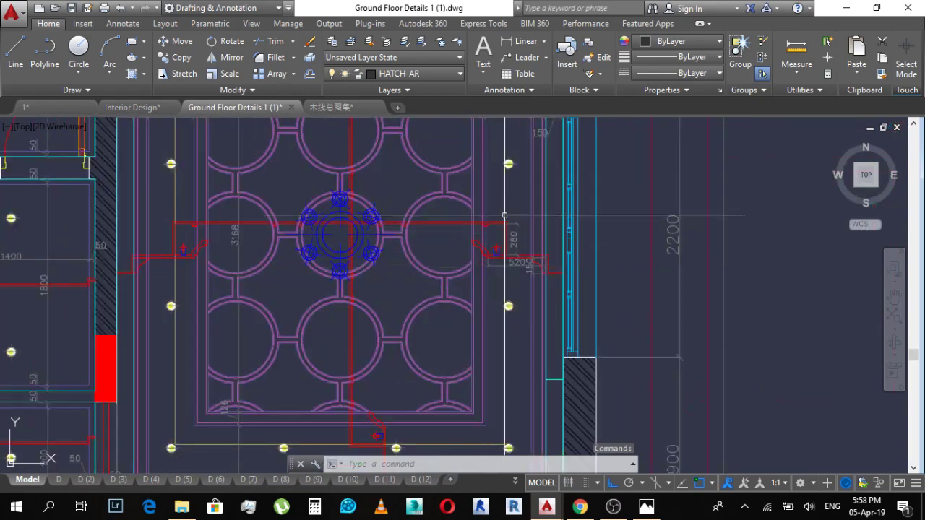
scroll(512, 187, up, 3)
middle_drag(492, 151, 491, 262)
scroll(506, 238, up, 4)
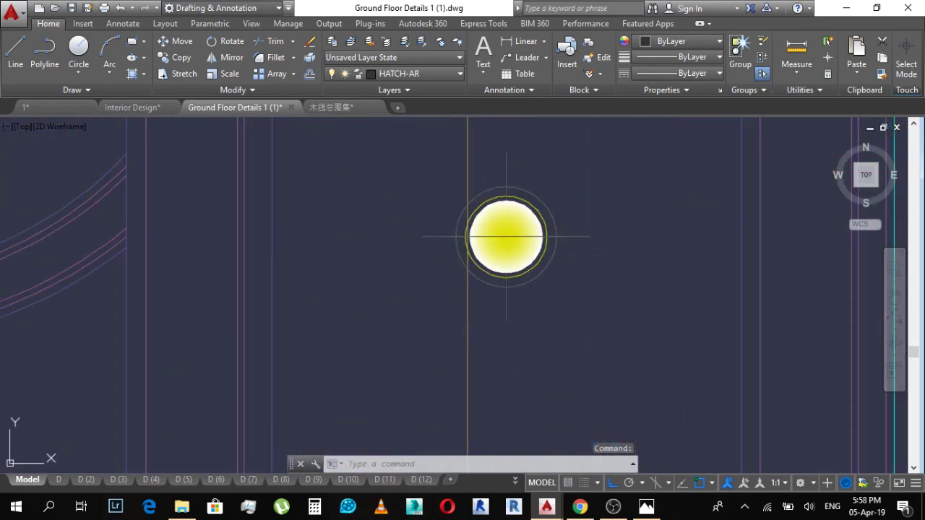
Step: Copy the ceiling plan block straight down into the empty area below the elevation sheets
text(co)
key(Return)
click(509, 235)
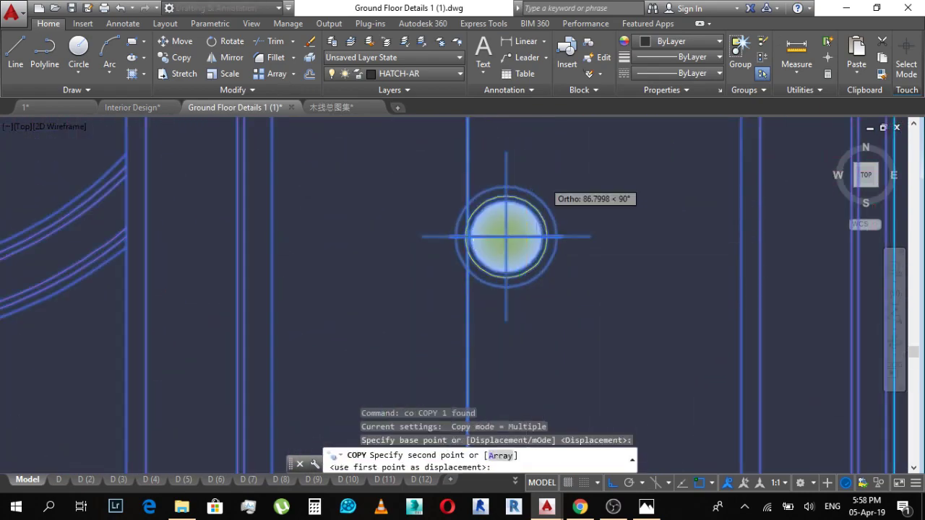
scroll(535, 202, down, 6)
middle_drag(537, 337, 575, 121)
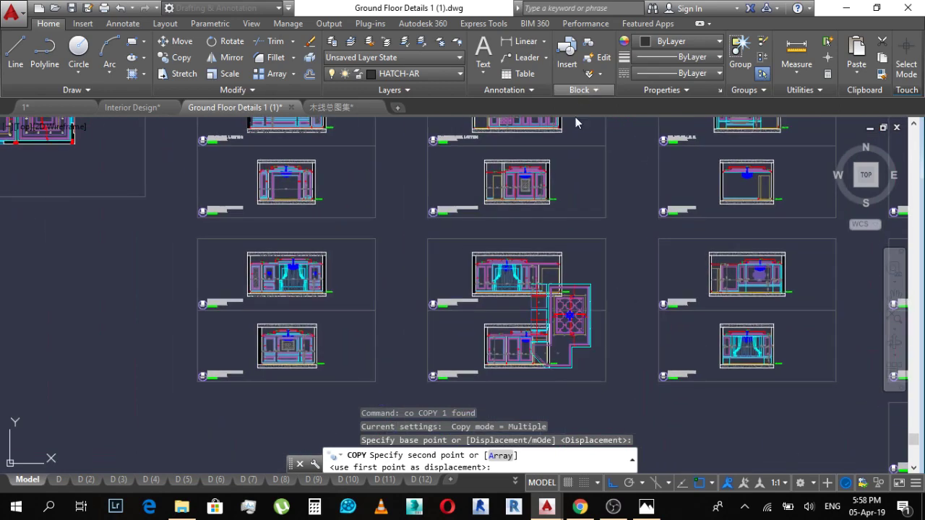
middle_drag(573, 305, 587, 114)
click(584, 282)
key(Escape)
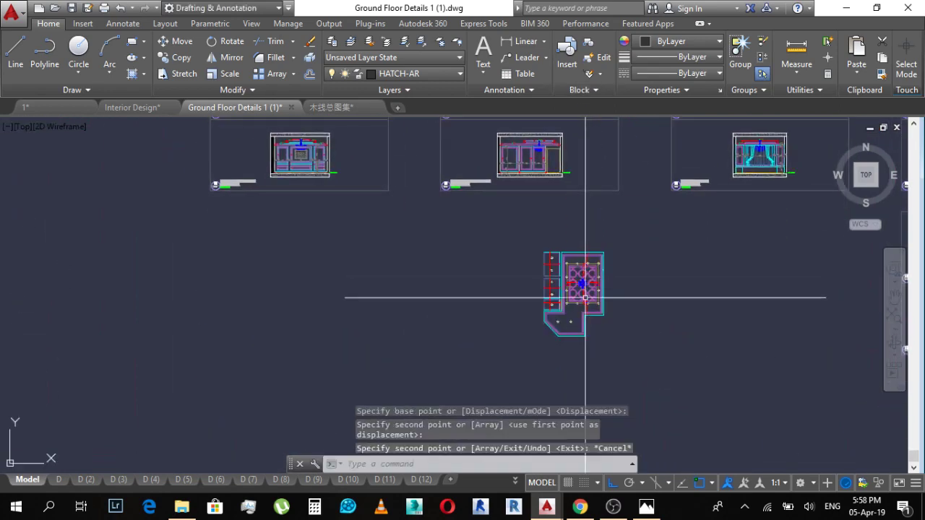
Step: Explode the copied ceiling plan block
scroll(585, 304, up, 4)
click(703, 252)
click(531, 294)
click(533, 290)
text(x)
key(Return)
key(Escape)
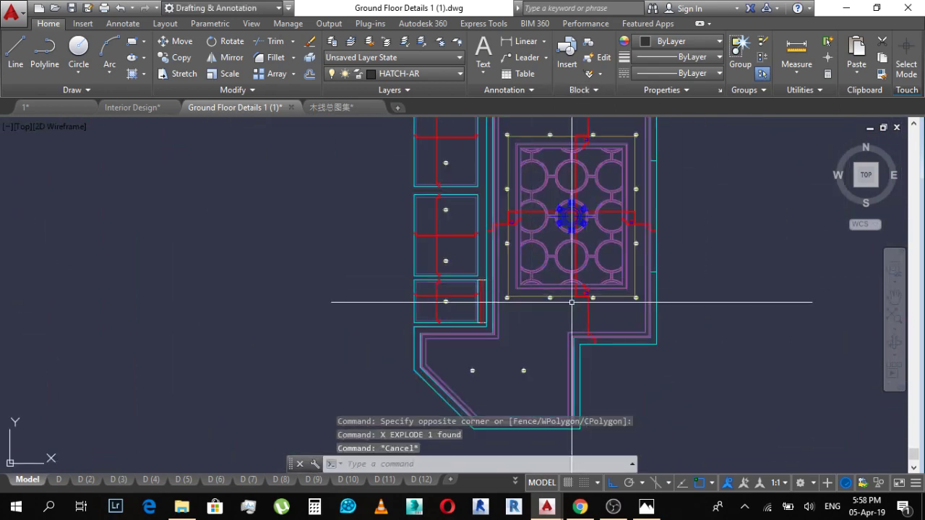
Step: Copy one yellow downlight symbol below the circular ceiling pattern to the clipboard
scroll(546, 275, up, 5)
click(543, 225)
click(662, 350)
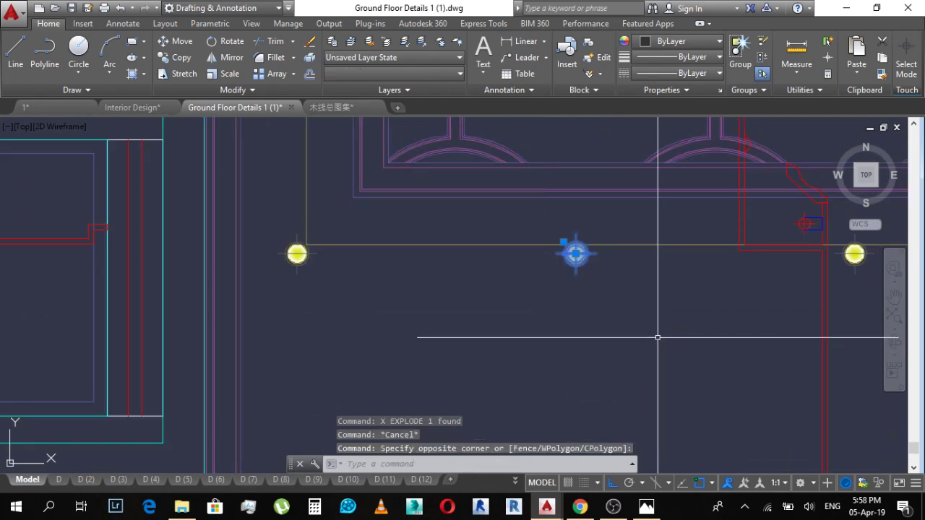
key(ctrl+c)
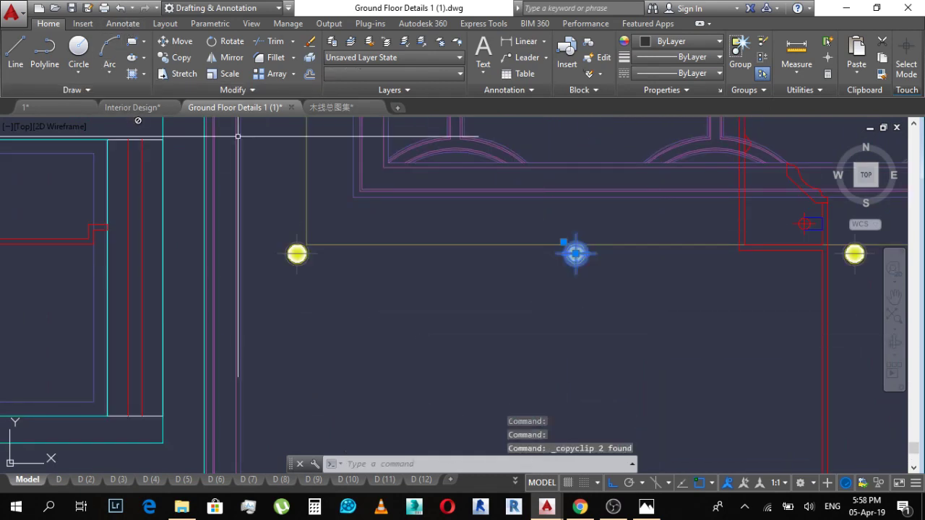
text(`)
key(Escape)
click(533, 221)
click(621, 322)
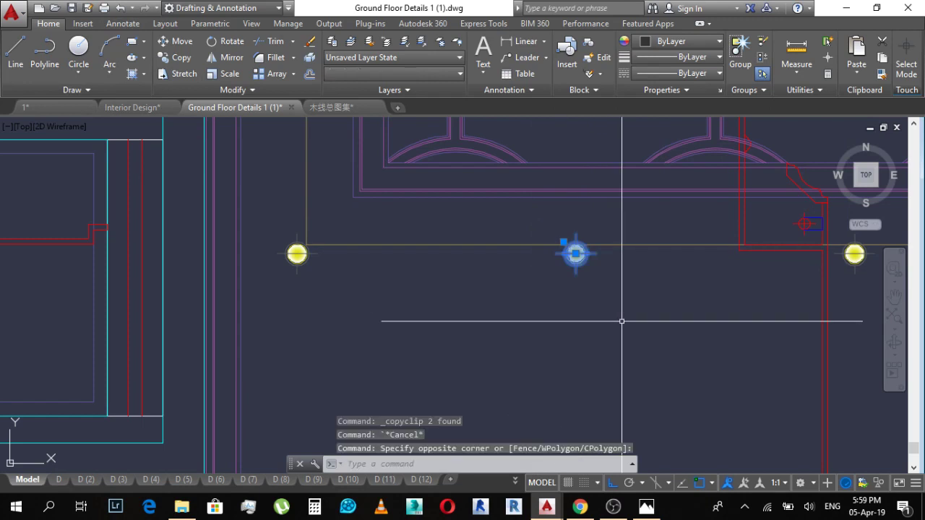
key(ctrl+c)
Step: Paste the downlight symbol into the Interior Design drawing, in the free space to the right of the plans
click(131, 108)
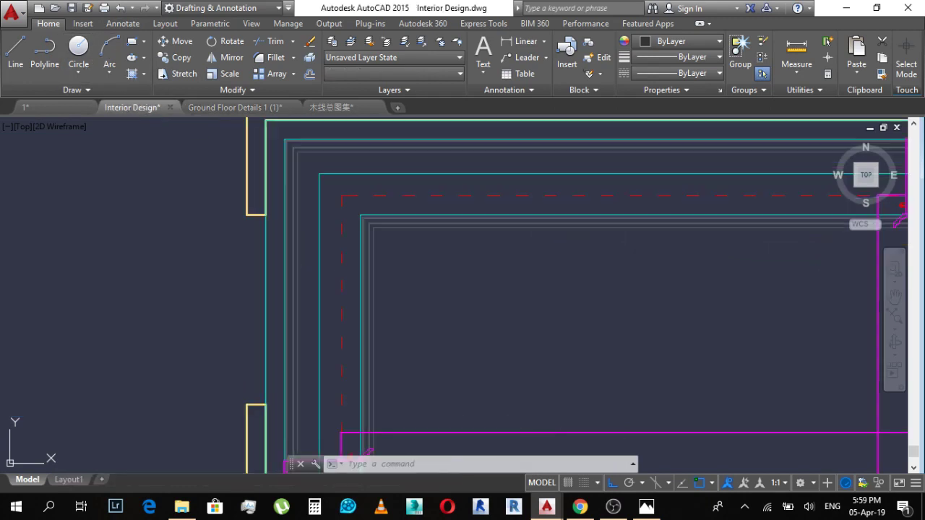
key(ctrl+v)
scroll(516, 231, down, 6)
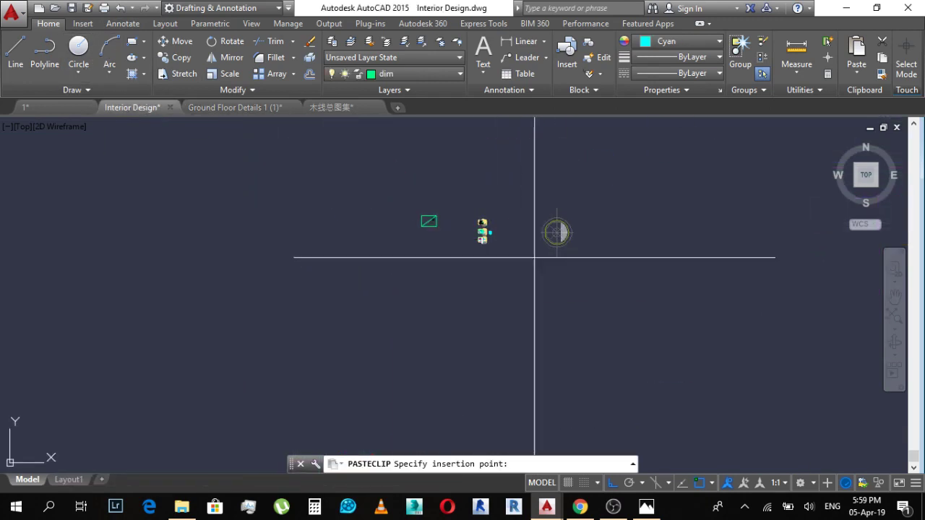
key(Escape)
scroll(593, 222, up, 6)
text(s)
key(Return)
click(665, 195)
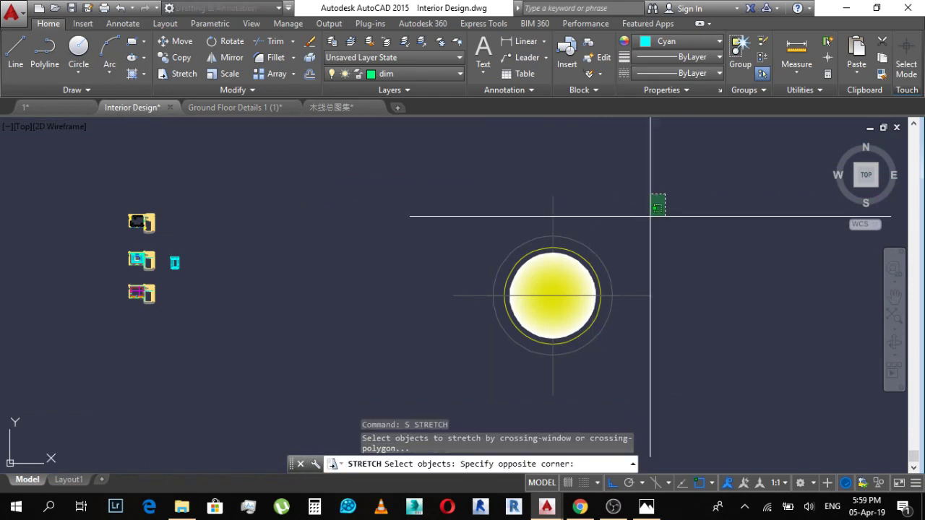
click(543, 310)
key(Return)
click(544, 309)
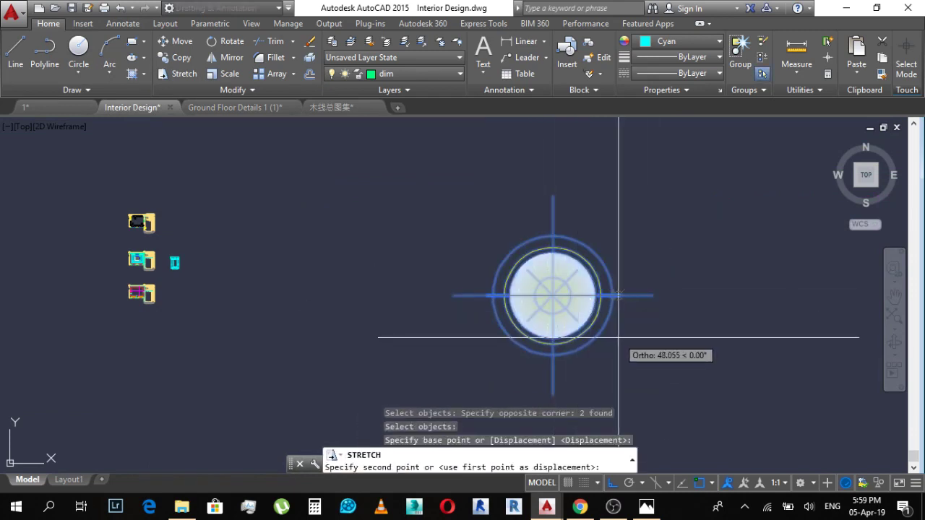
key(Escape)
Step: Scale the pasted downlight symbol by a factor of .001 about its centre
text(sc)
key(Return)
click(617, 337)
click(468, 258)
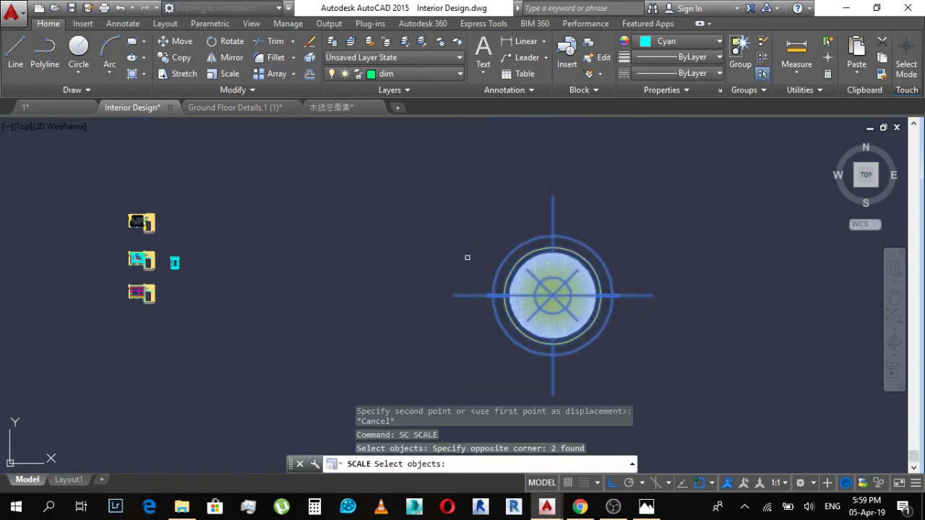
key(Return)
click(553, 295)
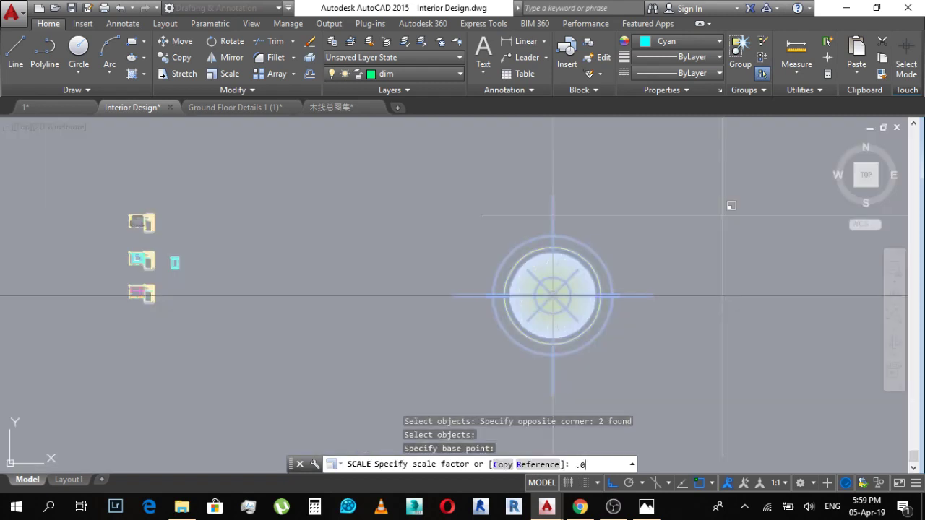
key(Return)
Step: Try to explode the oversized grey crossed circle around the scaled downlight symbol
click(516, 233)
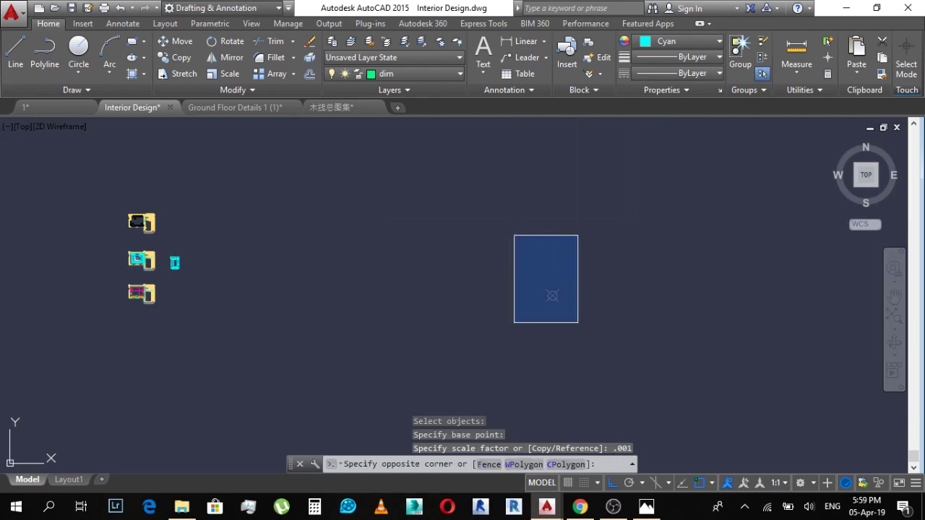
scroll(572, 310, up, 10)
middle_drag(296, 151, 506, 322)
scroll(467, 265, up, 3)
key(Escape)
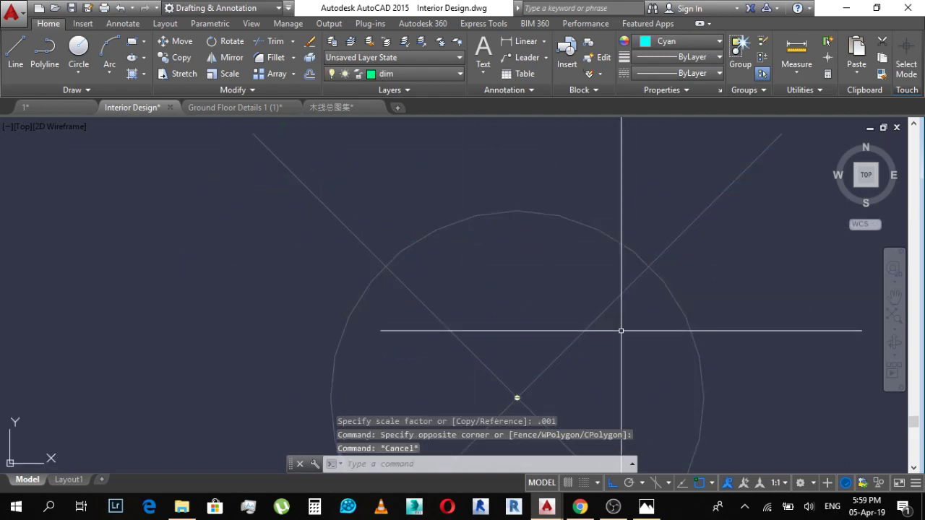
click(621, 331)
click(576, 344)
scroll(531, 362, up, 2)
middle_drag(529, 370, 528, 200)
text(x)
key(space)
scroll(486, 279, up, 3)
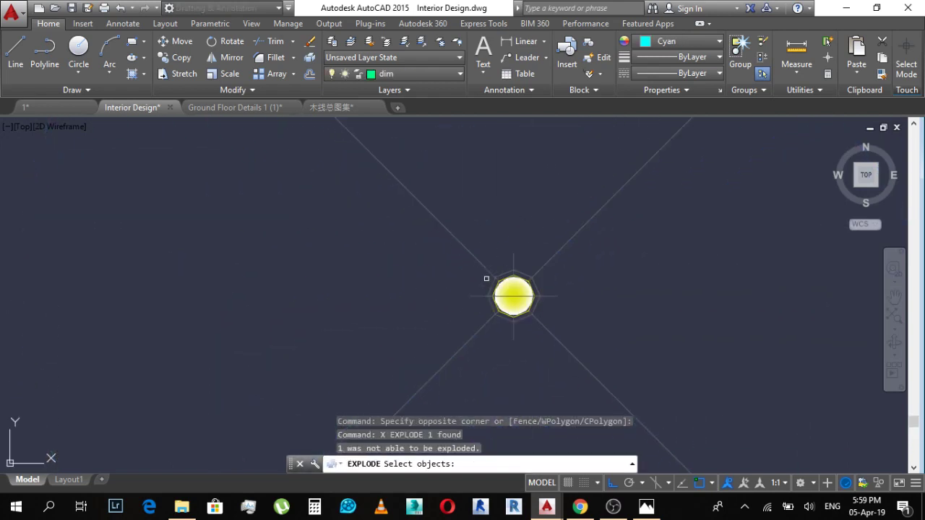
key(Escape)
Step: Erase the oversized grey crossed circle, keeping only the small downlight symbol
click(562, 260)
click(552, 230)
scroll(550, 247, down, 5)
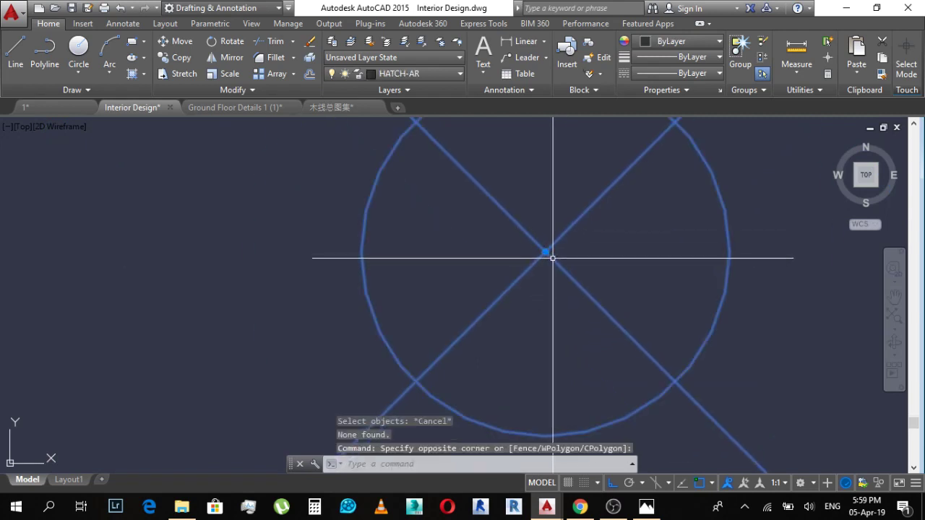
scroll(558, 246, up, 3)
key(Escape)
click(547, 227)
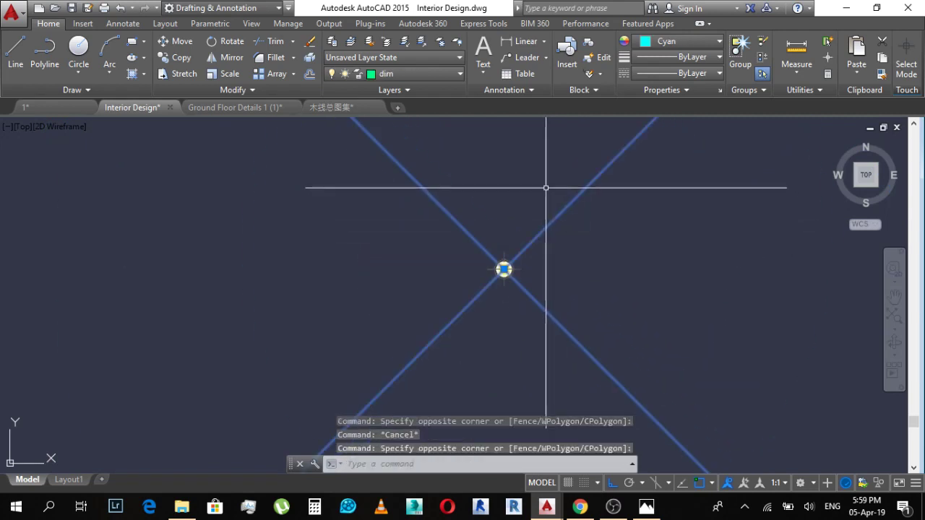
text(e)
key(Return)
scroll(488, 271, up, 5)
scroll(437, 232, down, 4)
Step: Move the small downlight symbol from its centre onto the lower-right corner of the cyan guide line in the ceiling plan
click(419, 166)
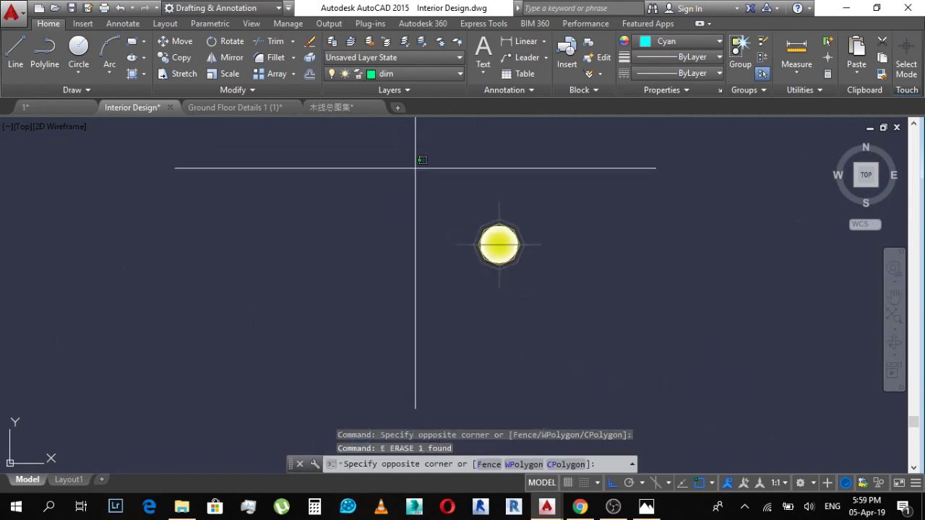
click(682, 366)
key(Escape)
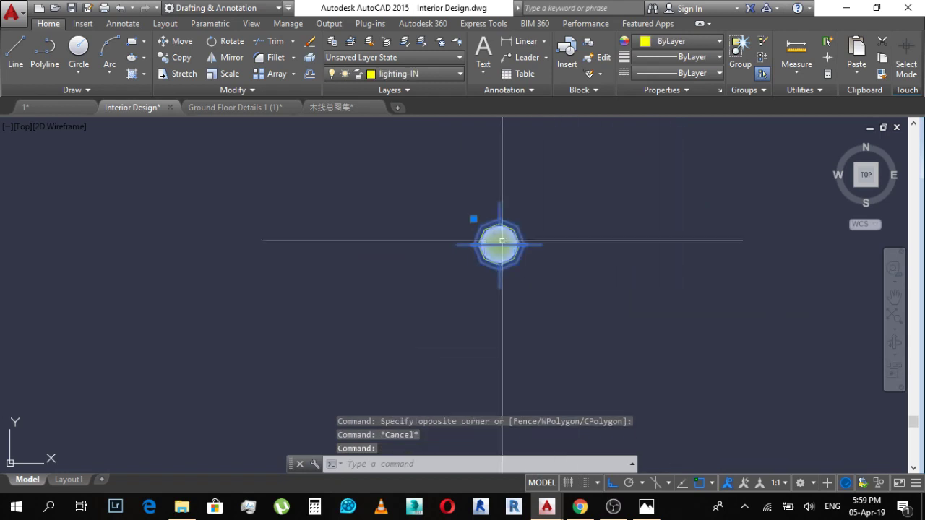
text(m)
key(Return)
click(498, 245)
scroll(674, 274, down, 3)
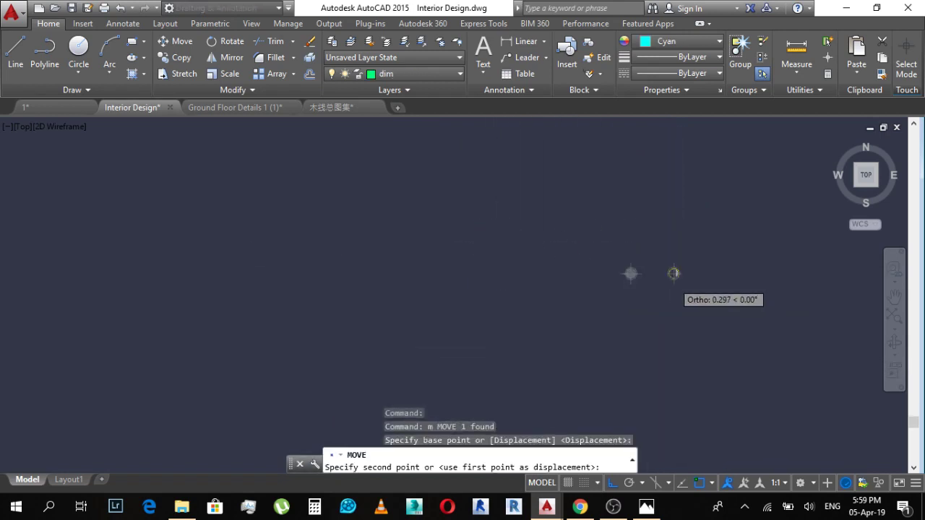
scroll(690, 306, down, 4)
scroll(594, 302, up, 4)
scroll(574, 230, up, 3)
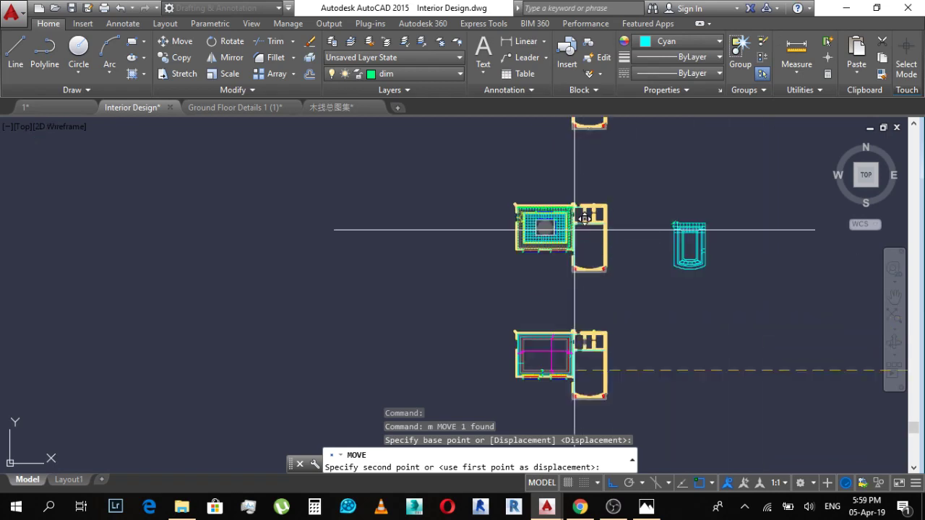
scroll(571, 318, down, 2)
scroll(574, 347, up, 6)
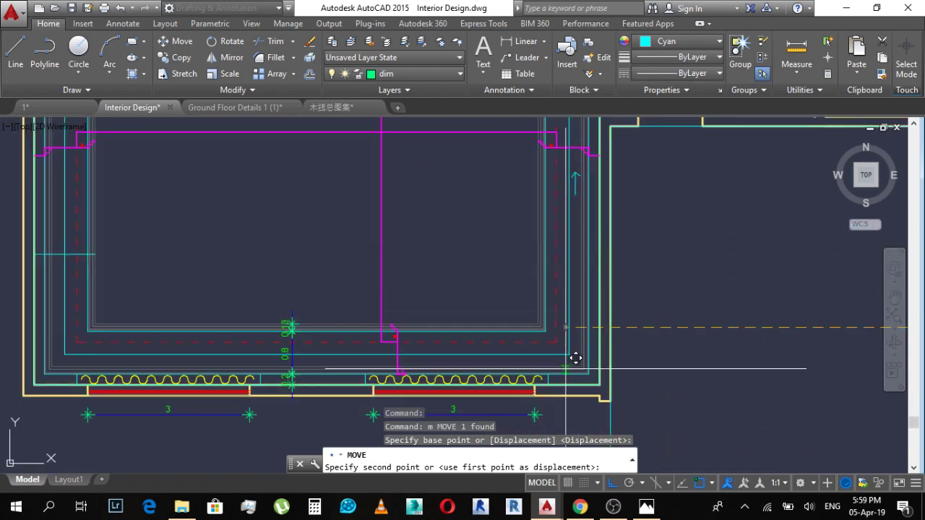
key(Escape)
scroll(553, 326, up, 3)
scroll(595, 270, down, 2)
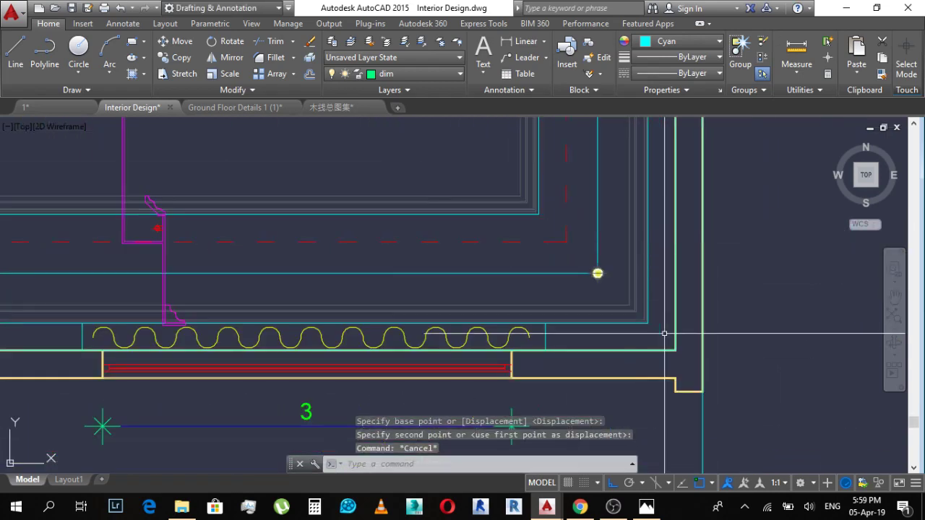
Step: Examine the downlight's size and position at the guide line corner against the curtains and the ceiling band
scroll(636, 297, up, 2)
scroll(707, 355, down, 3)
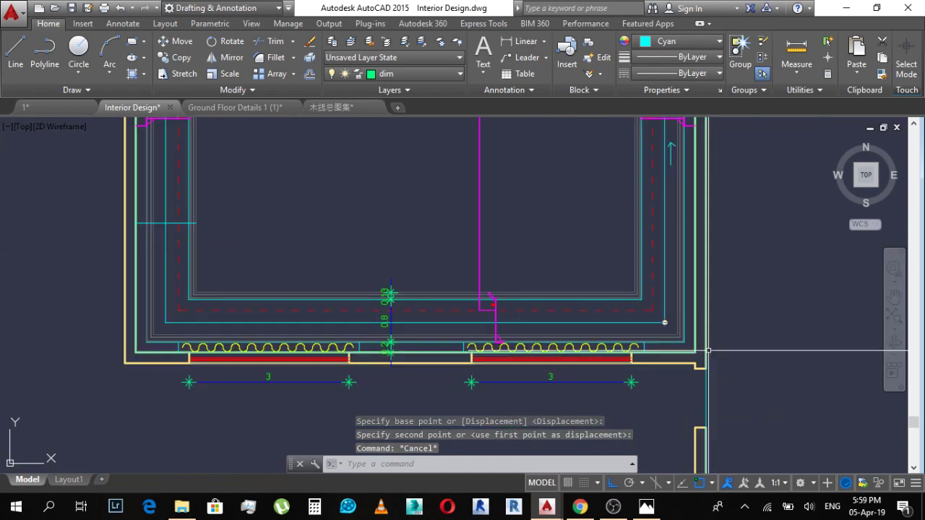
scroll(599, 258, up, 3)
scroll(636, 344, down, 3)
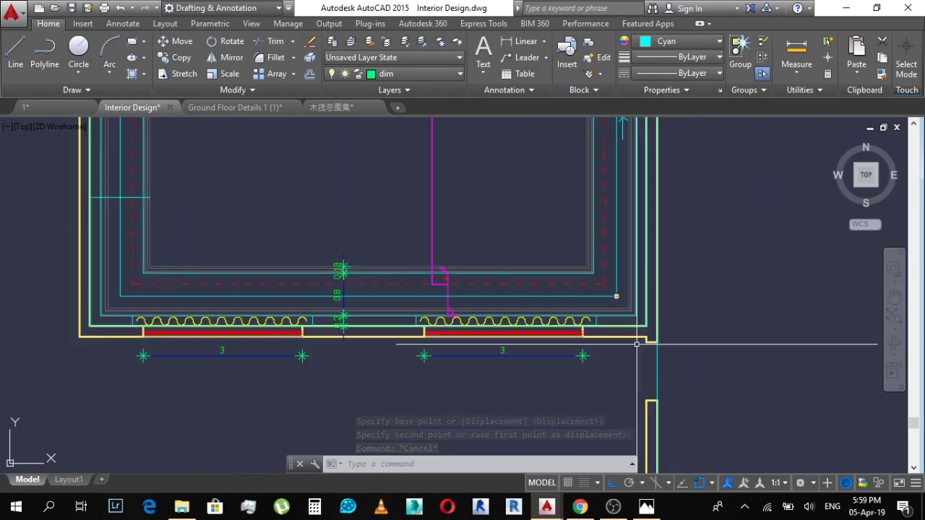
scroll(636, 289, up, 2)
scroll(597, 289, up, 2)
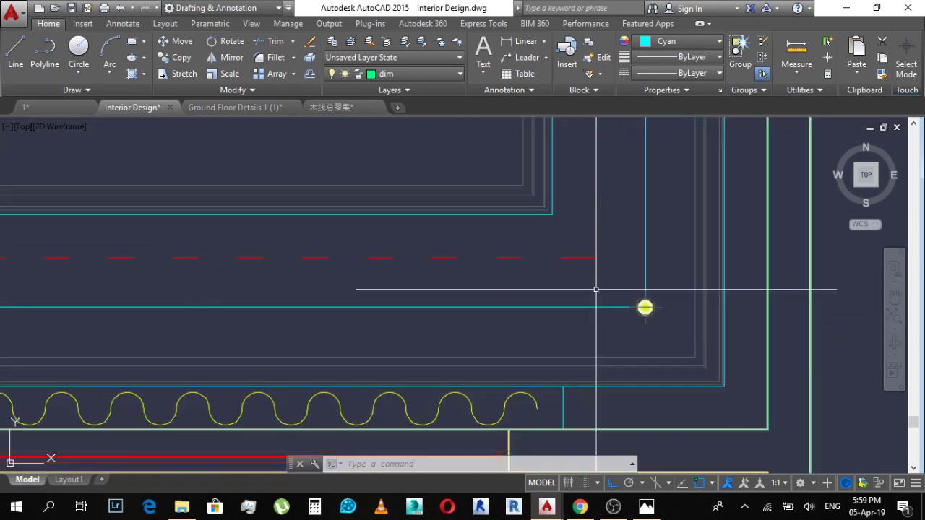
scroll(640, 348, down, 5)
middle_drag(656, 200, 659, 233)
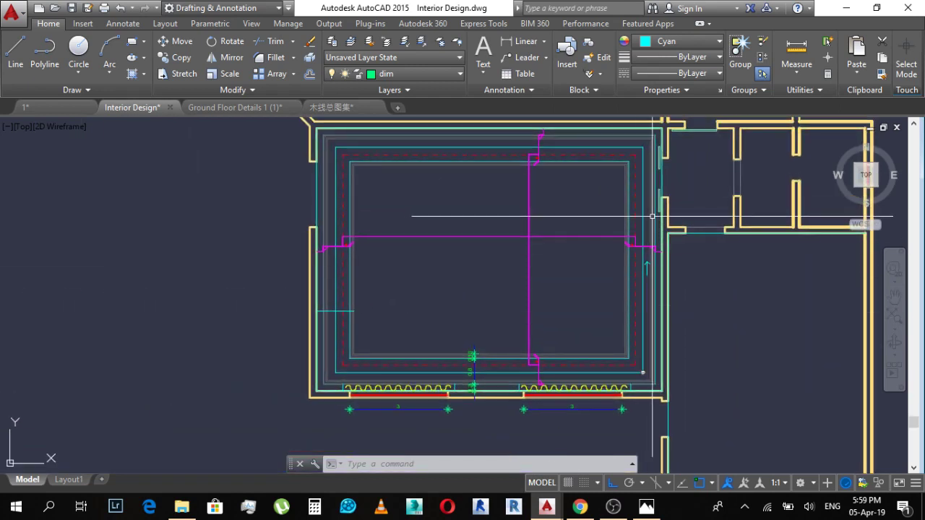
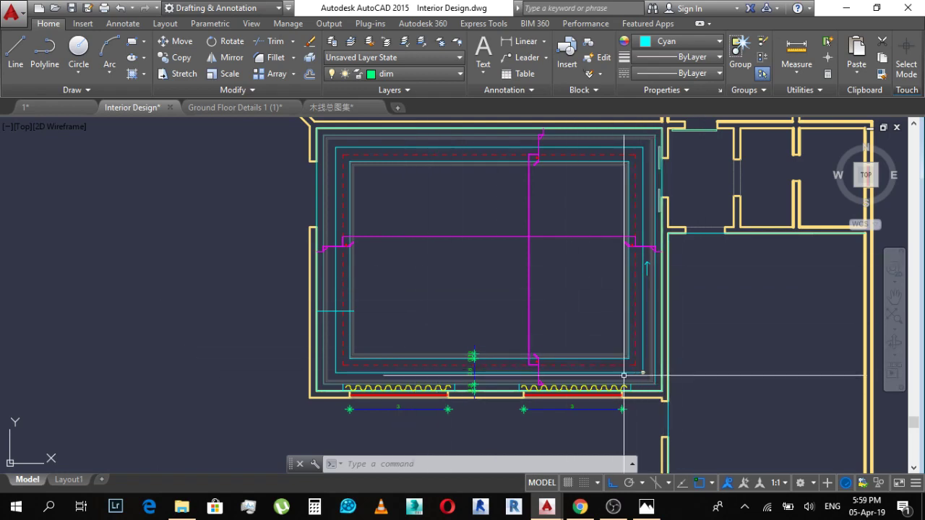
scroll(624, 375, up, 4)
scroll(671, 368, down, 6)
scroll(613, 354, up, 3)
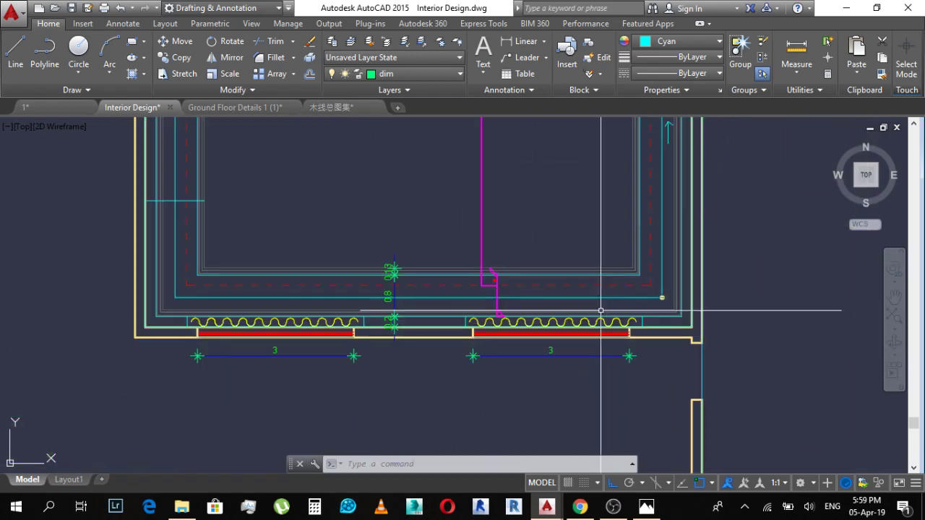
scroll(601, 311, down, 4)
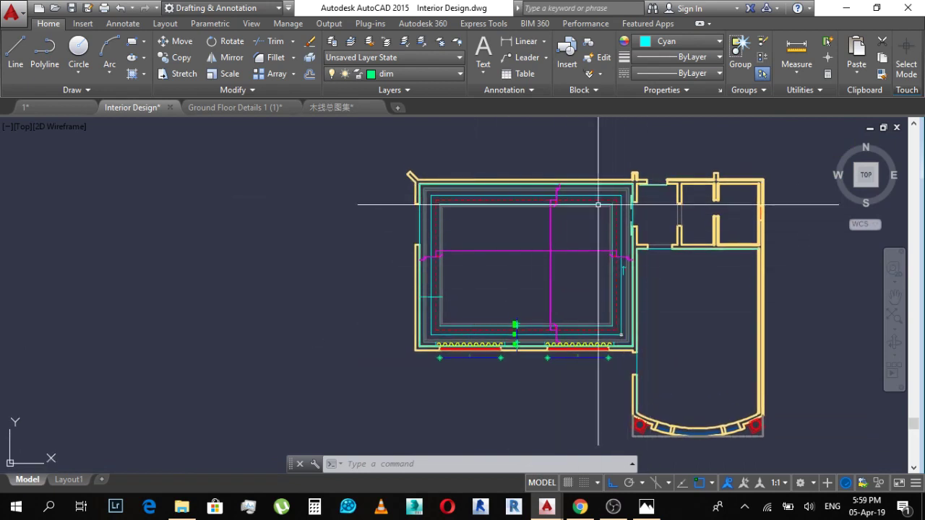
scroll(624, 335, up, 6)
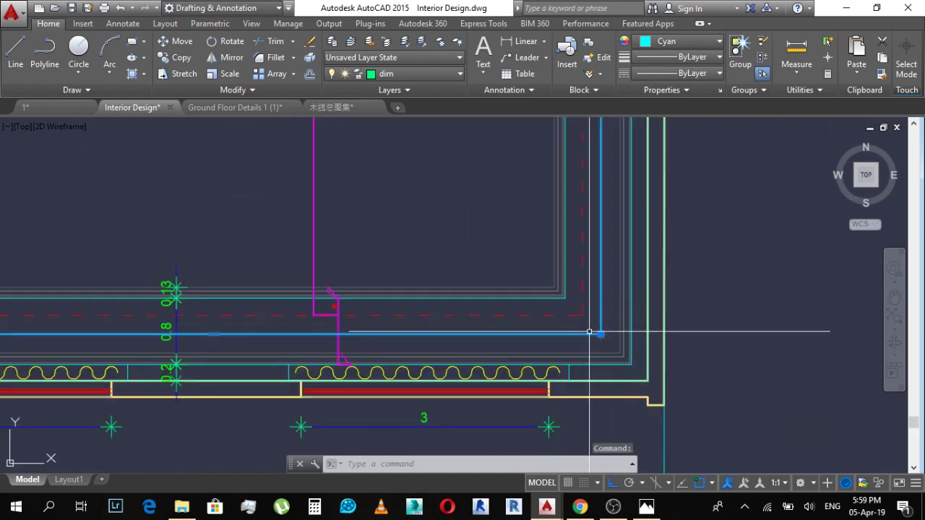
scroll(590, 332, up, 5)
click(634, 345)
text(c)
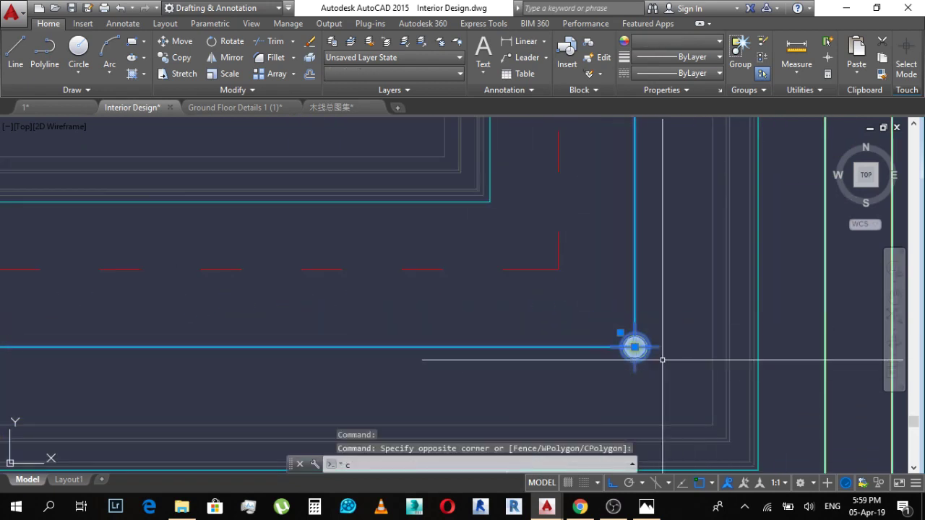
key(space)
click(599, 277)
scroll(599, 227, down, 10)
key(Escape)
key(Escape)
Step: Copy the rectangular guide line together with its corner downlight into free space away from the plans
scroll(599, 227, up, 7)
text(co)
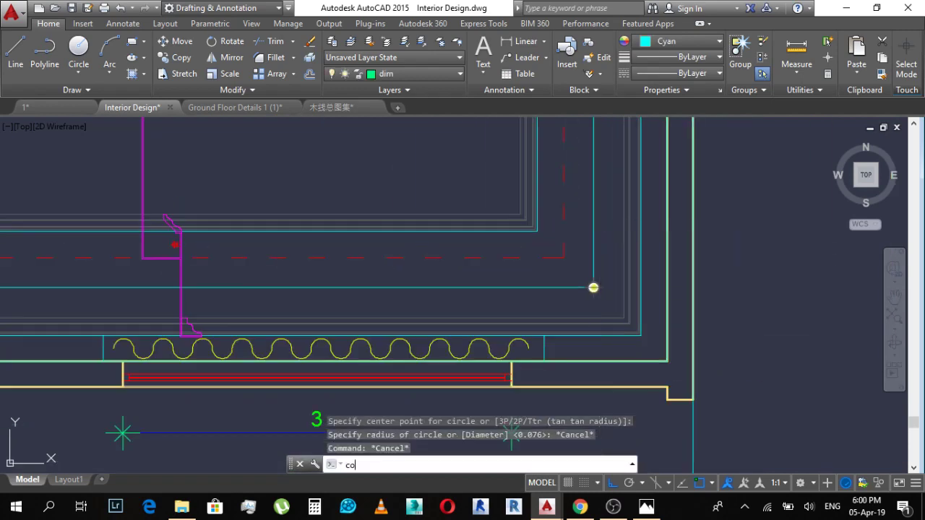
key(Return)
click(593, 287)
scroll(589, 318, down, 6)
key(Escape)
scroll(588, 345, up, 6)
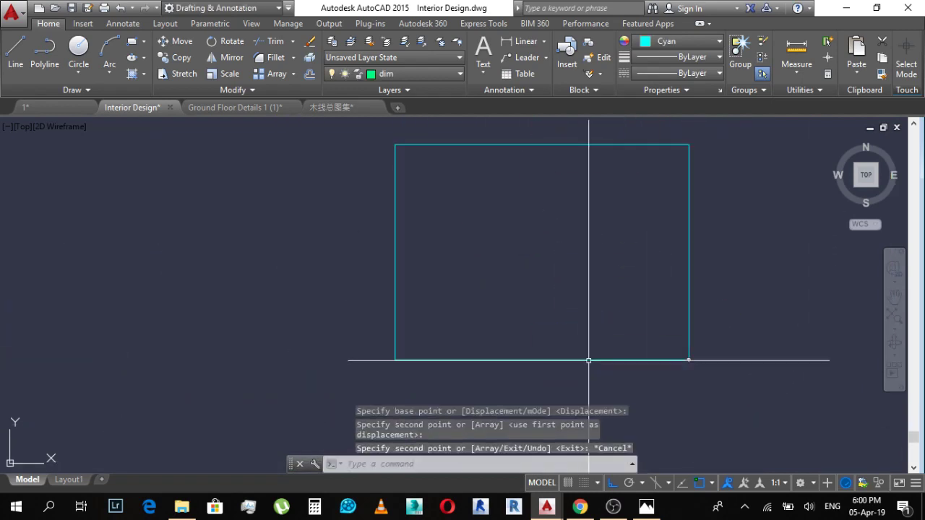
click(647, 268)
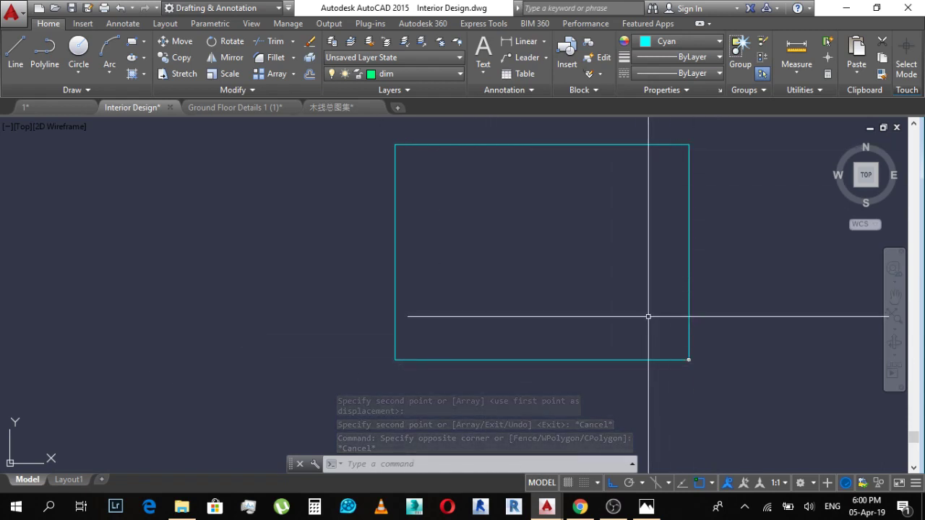
middle_drag(648, 317, 633, 261)
text(di)
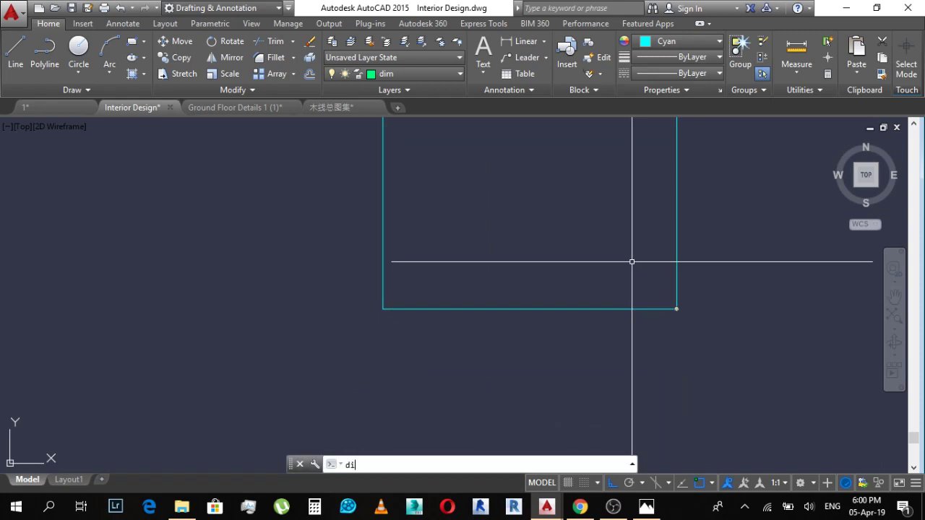
text(v)
key(Return)
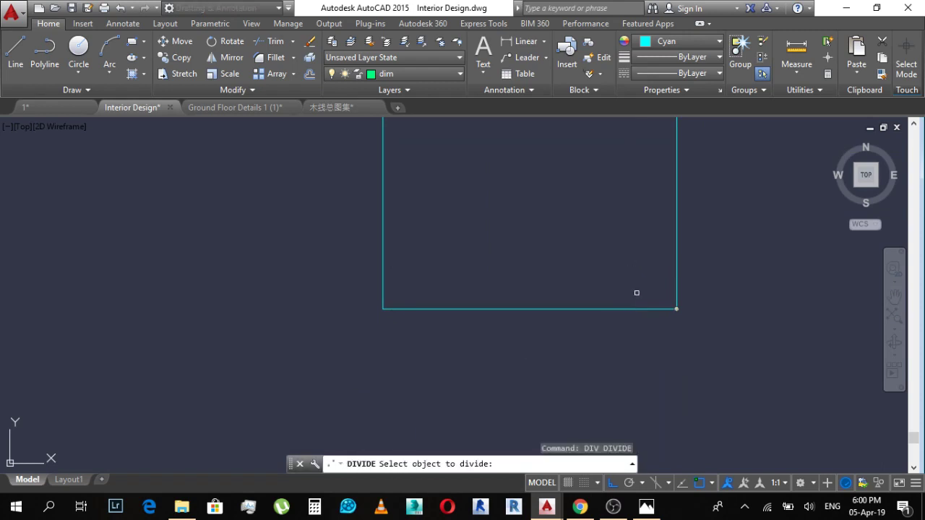
click(638, 307)
scroll(643, 296, down, 5)
key(Escape)
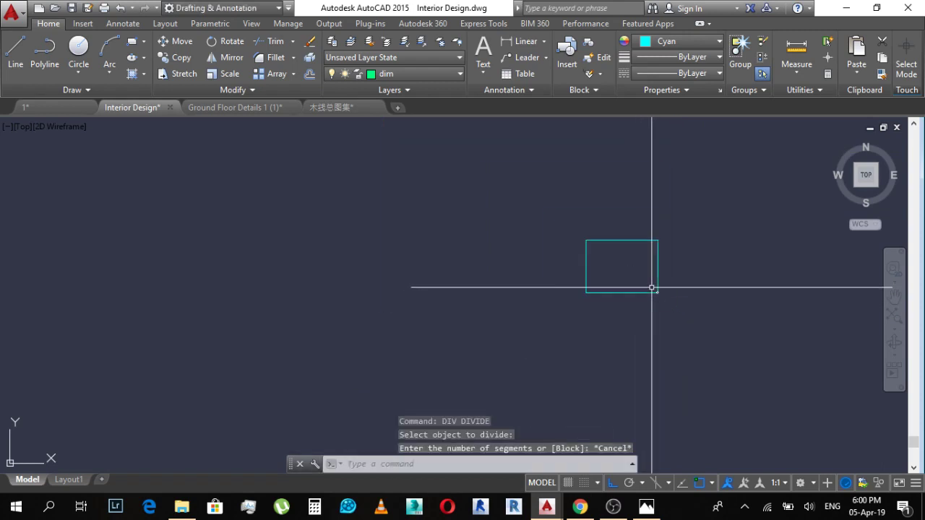
scroll(654, 285, up, 5)
key(Escape)
text(l)
key(Return)
scroll(665, 325, up, 4)
key(Escape)
scroll(680, 271, down, 4)
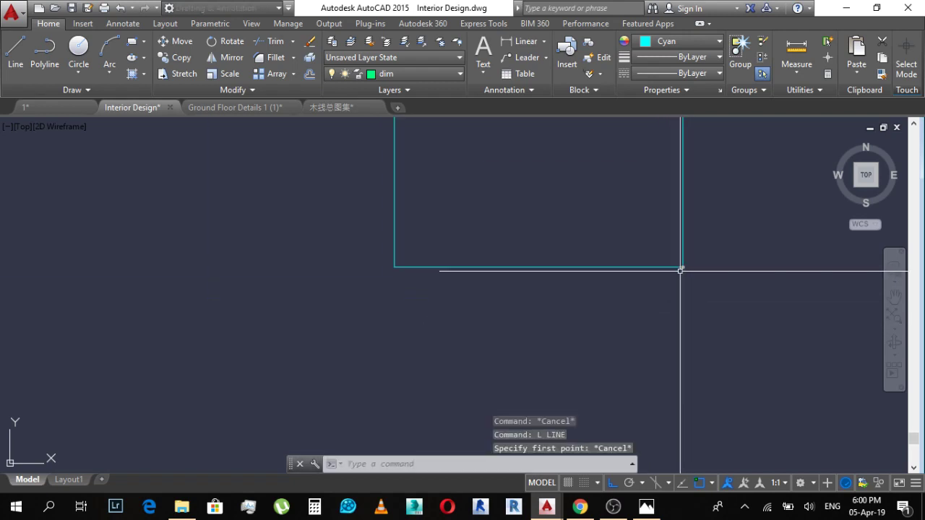
Step: Explode the copied guide rectangle into separate lines
click(630, 247)
click(581, 322)
scroll(466, 290, down, 6)
scroll(434, 263, up, 3)
scroll(444, 268, up, 4)
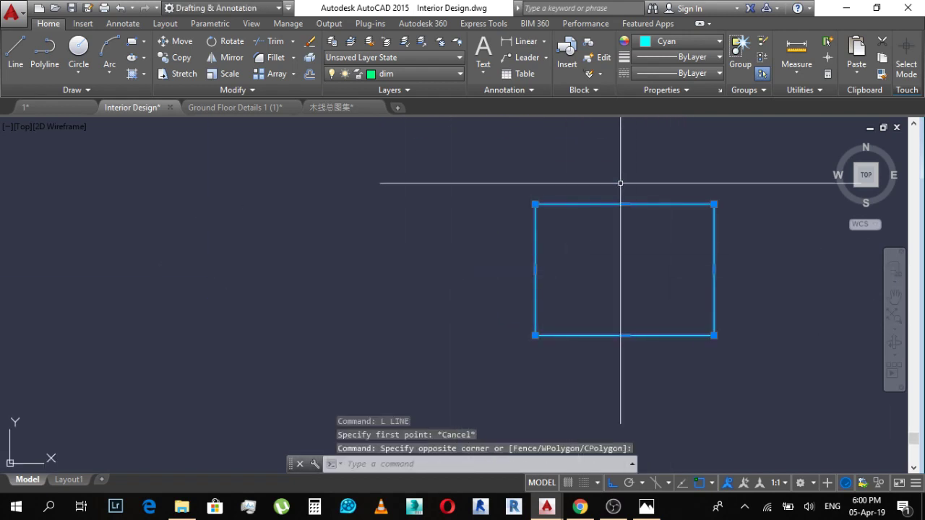
text(x)
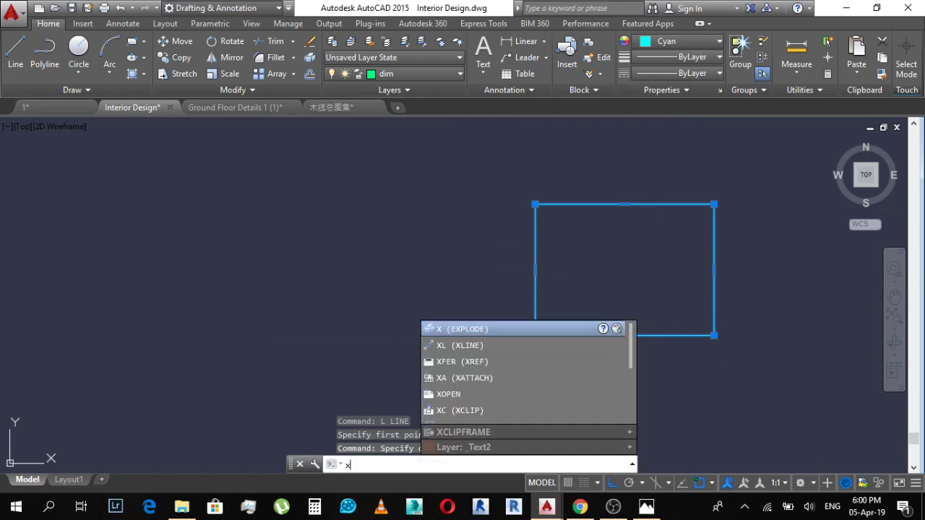
key(Return)
click(686, 325)
key(Escape)
key(Escape)
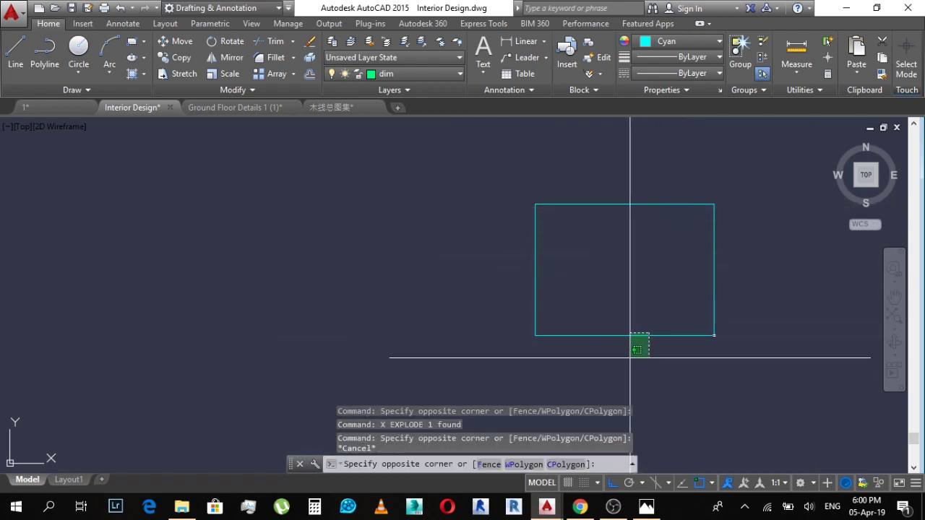
Step: Divide the lower line of the exploded guide rectangle into 4 segments
scroll(708, 347, up, 2)
text(di)
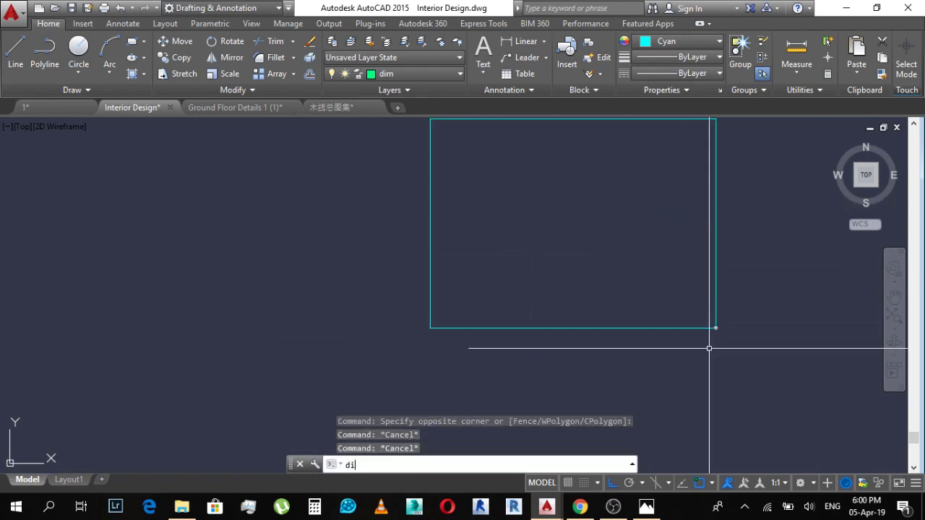
text(v)
key(Return)
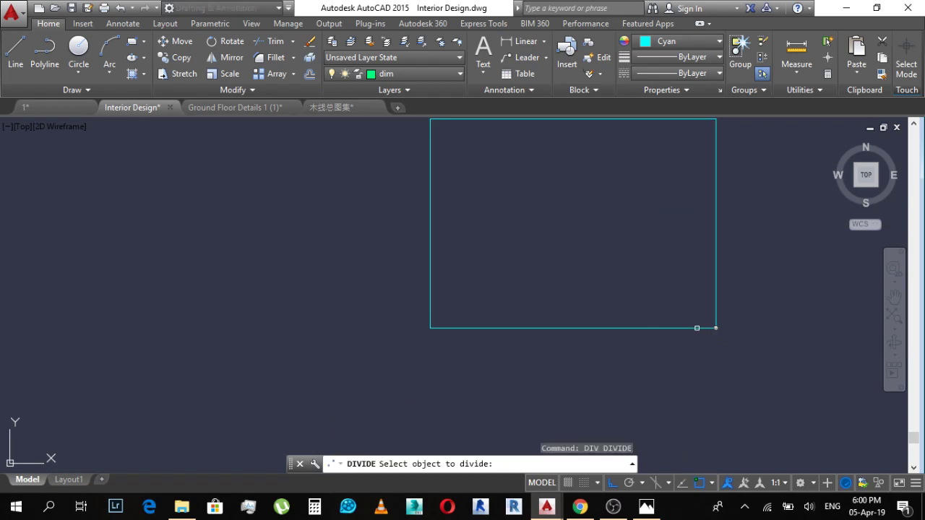
click(697, 328)
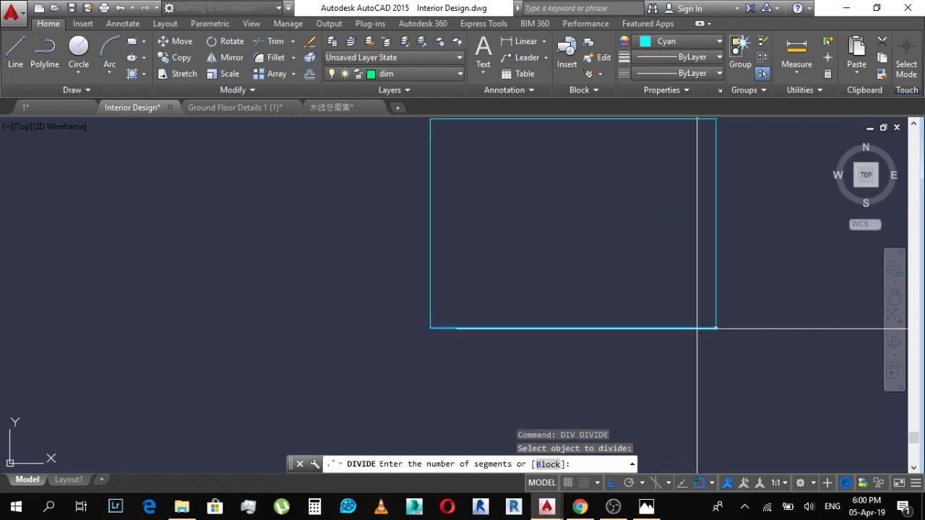
text(4)
key(Return)
scroll(657, 328, up, 2)
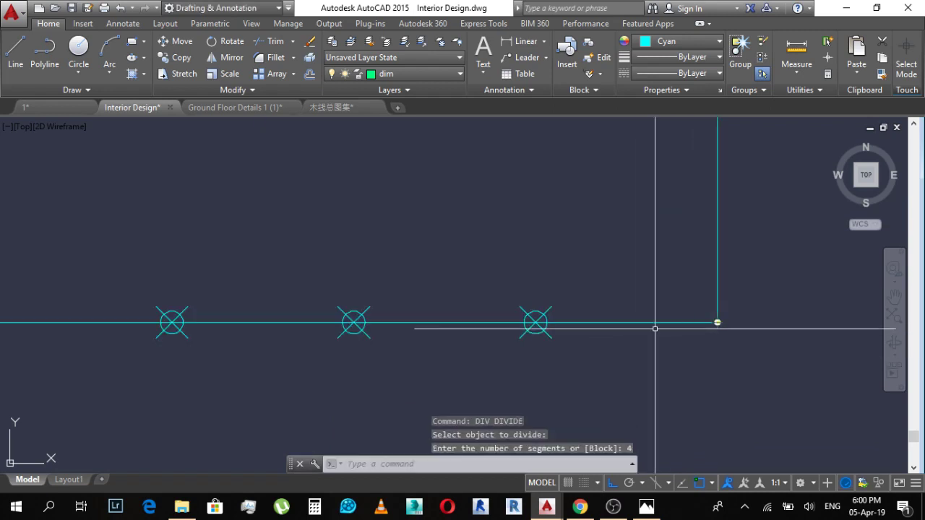
Step: Measure the spacing between two neighbouring division points with an aligned dimension, without placing it
text(dal)
key(Return)
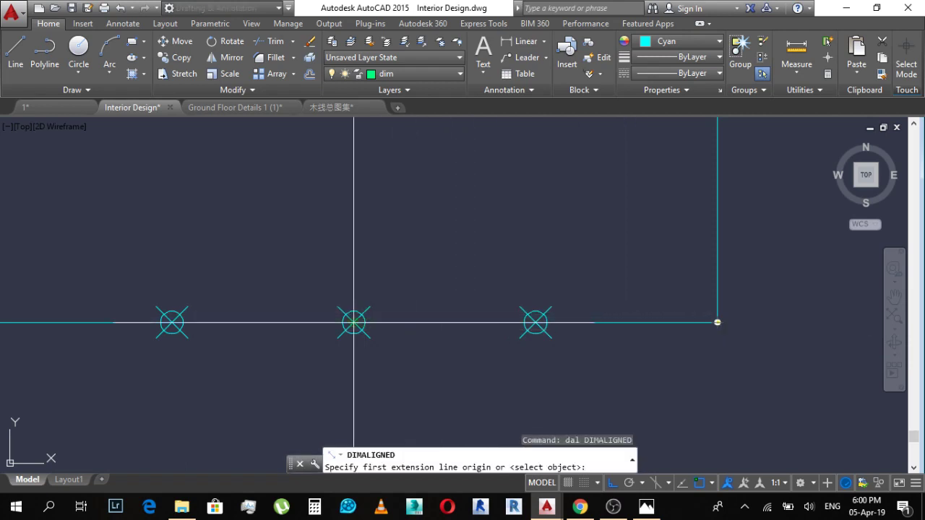
click(353, 323)
click(535, 322)
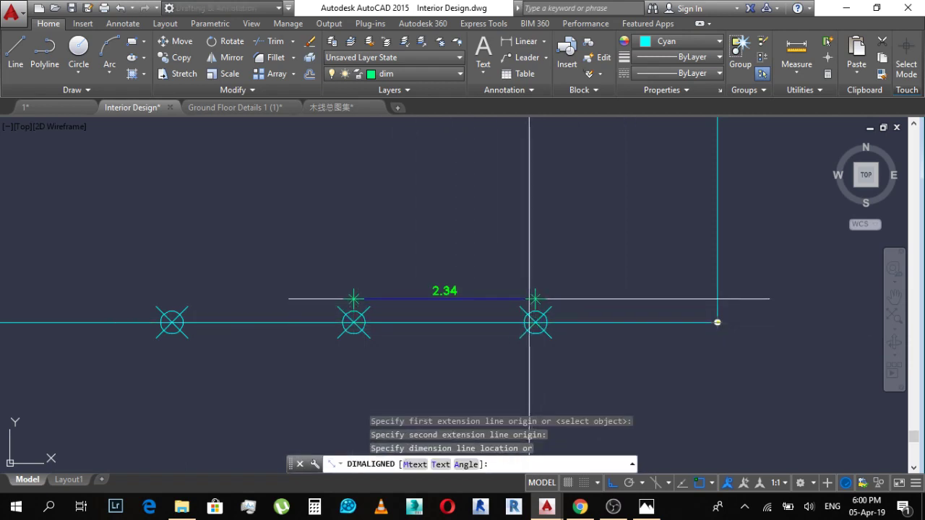
key(Escape)
click(687, 289)
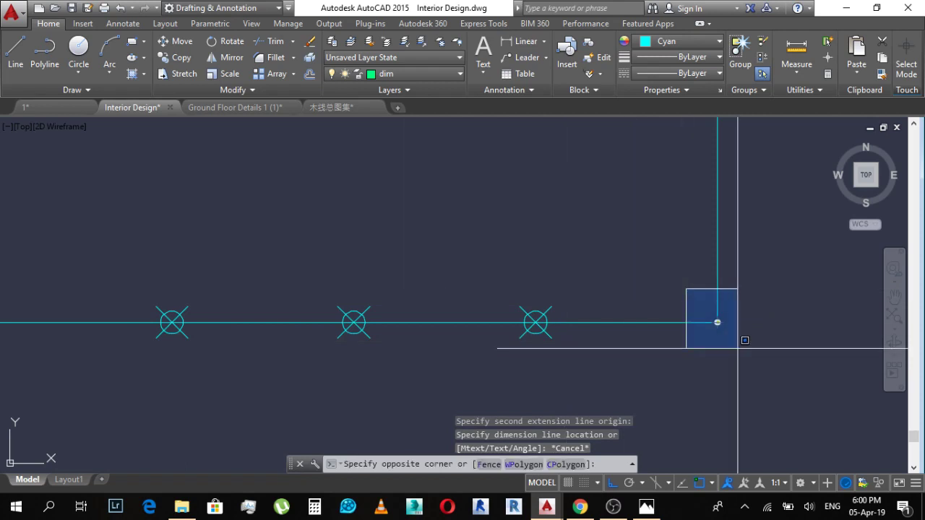
click(738, 341)
scroll(735, 340, up, 4)
key(Return)
key(Escape)
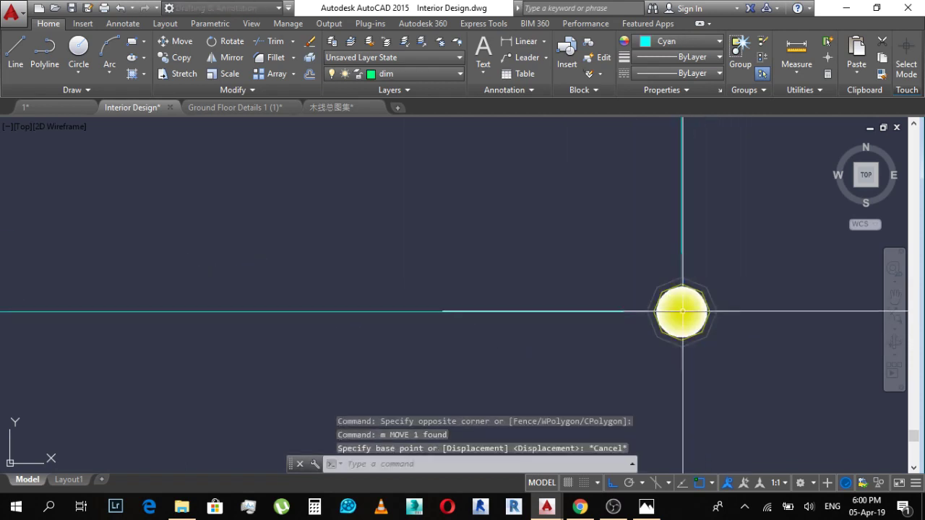
Step: Erase the three division point markers from the lower guide line
scroll(683, 310, down, 5)
click(326, 235)
click(630, 361)
text(e)
key(Return)
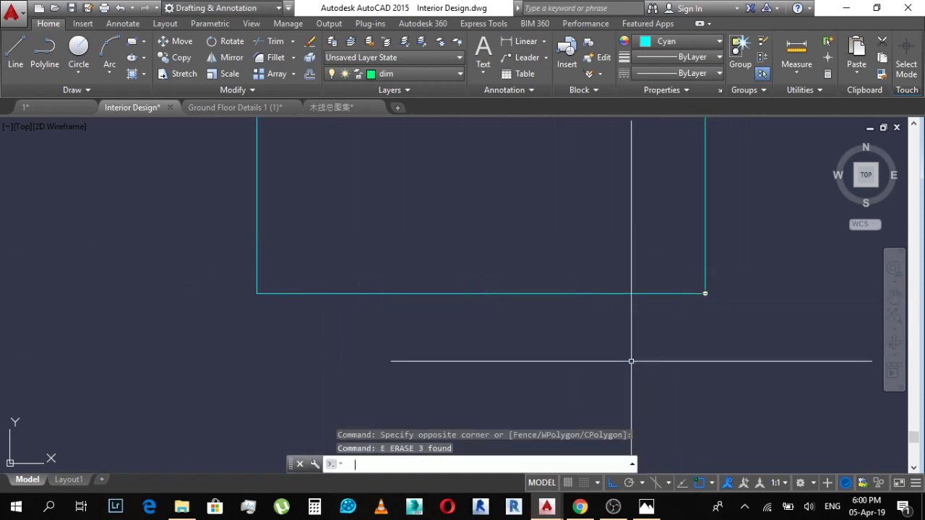
key(Escape)
key(Escape)
Step: Divide the lower line of the exploded guide rectangle into 5 equal segments
text(div)
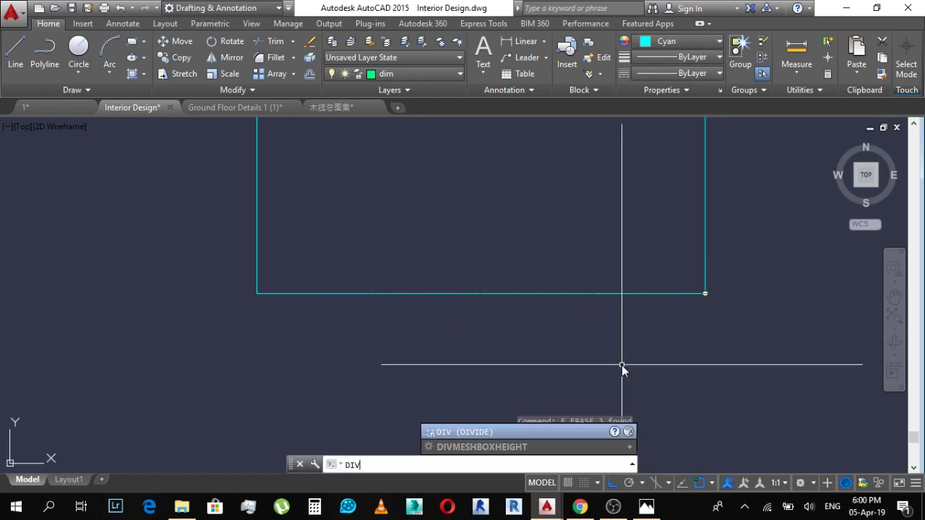
key(Return)
click(594, 293)
text(5)
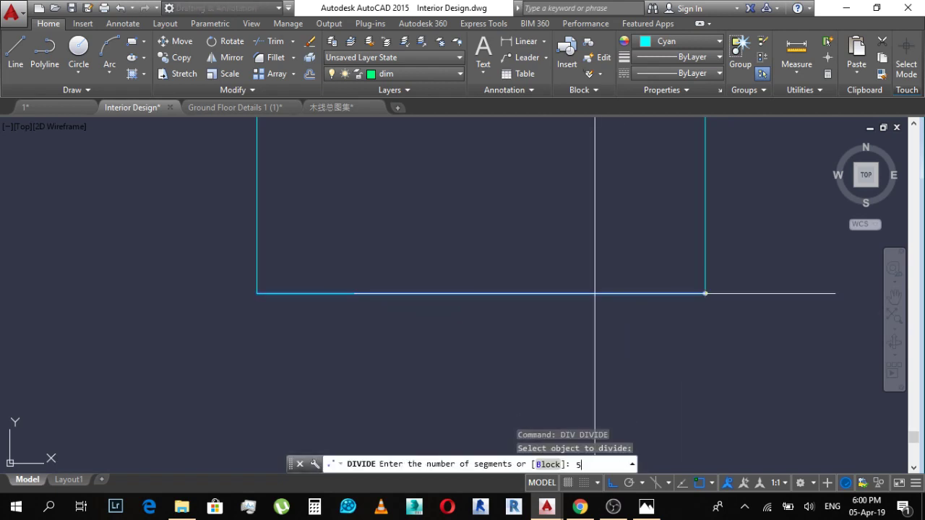
key(Return)
Step: Measure the spacing between two neighbouring division points on the lower line with an aligned dimension, without placing it
scroll(595, 293, up, 4)
text(dal)
key(Return)
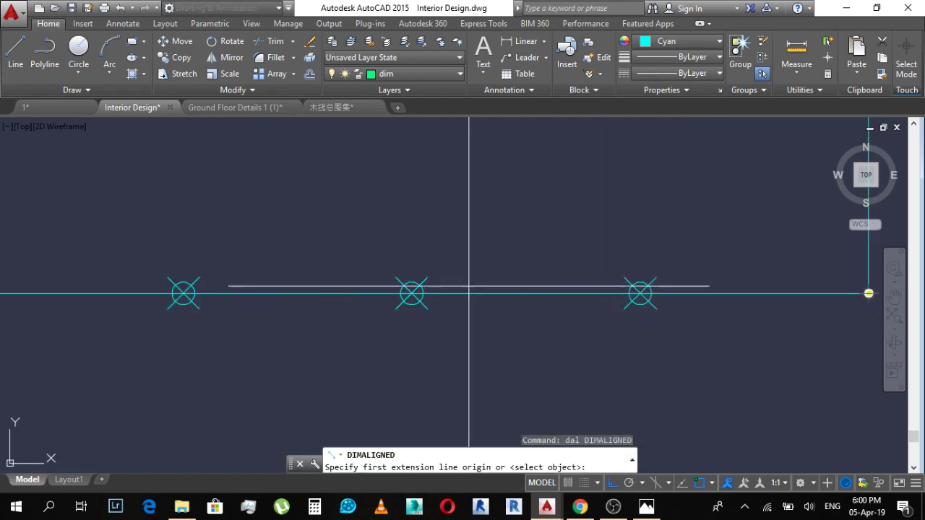
click(412, 292)
click(639, 293)
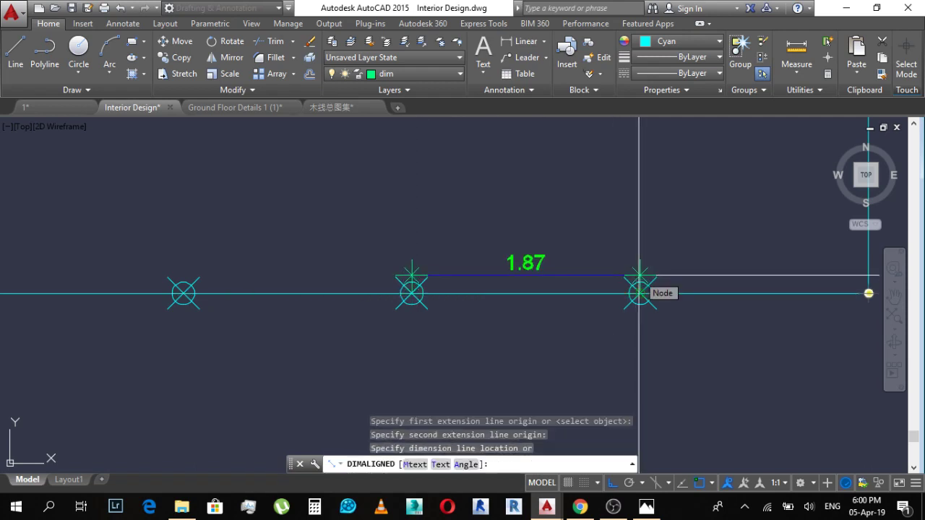
key(Escape)
Step: Copy the corner downlight by its centre onto the four division points and the far left end of the lower guide line
scroll(627, 252, down, 3)
scroll(708, 272, up, 4)
click(542, 223)
click(686, 323)
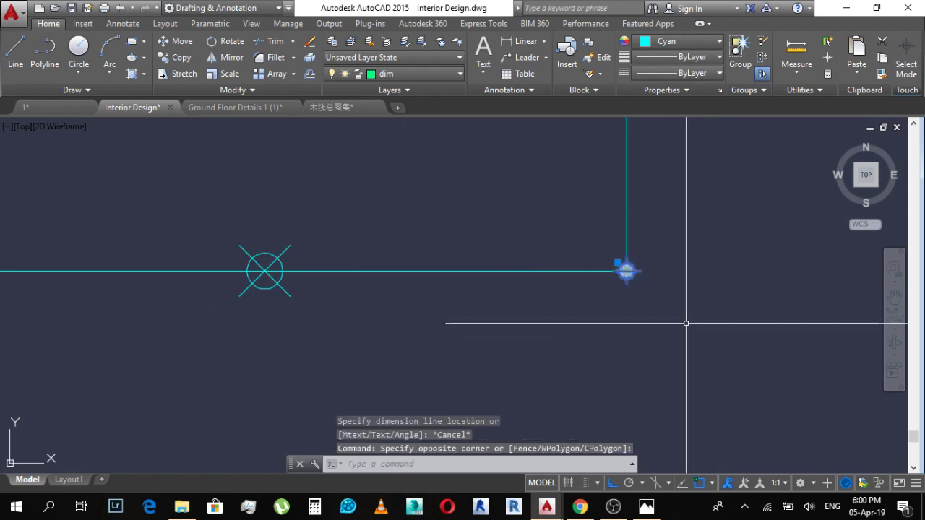
text(co)
key(Return)
scroll(651, 291, up, 3)
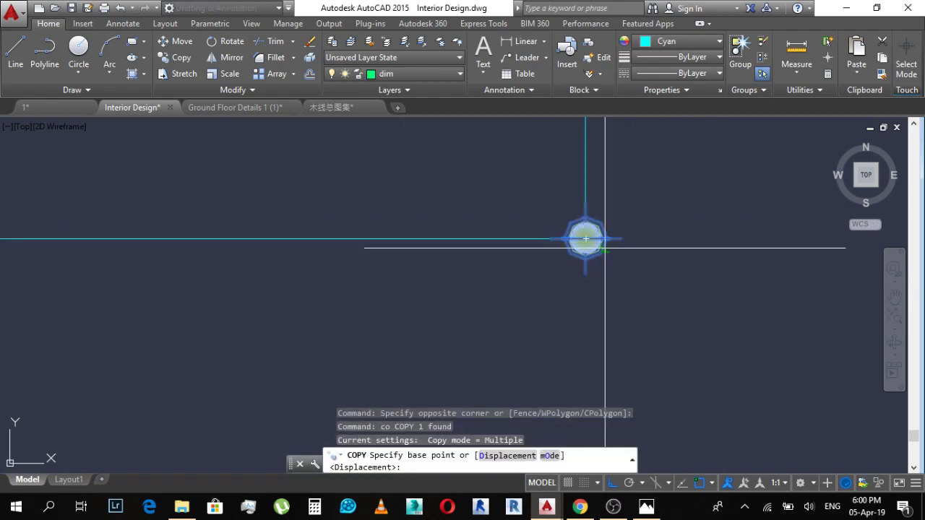
click(586, 239)
scroll(513, 268, down, 3)
scroll(622, 268, up, 3)
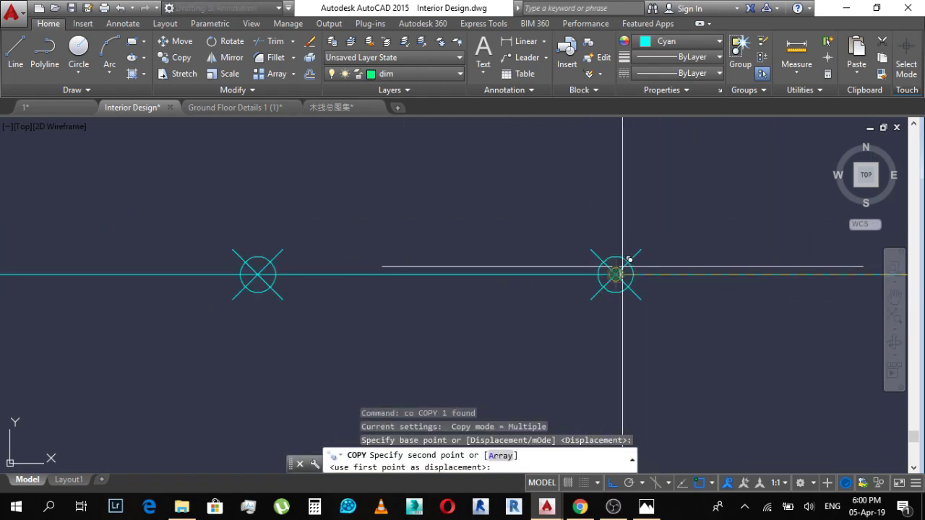
click(615, 275)
click(257, 275)
middle_drag(234, 320, 831, 322)
click(497, 275)
scroll(282, 268, down, 3)
scroll(545, 271, up, 3)
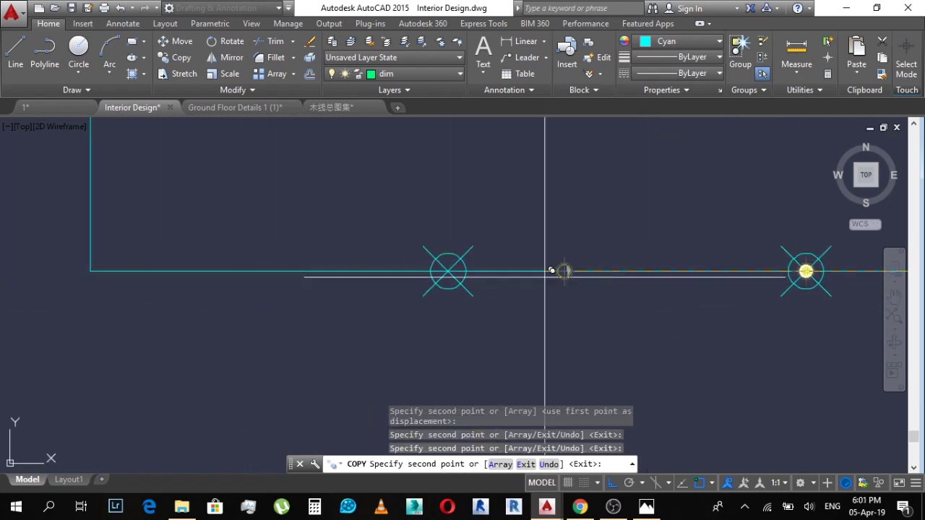
key(Escape)
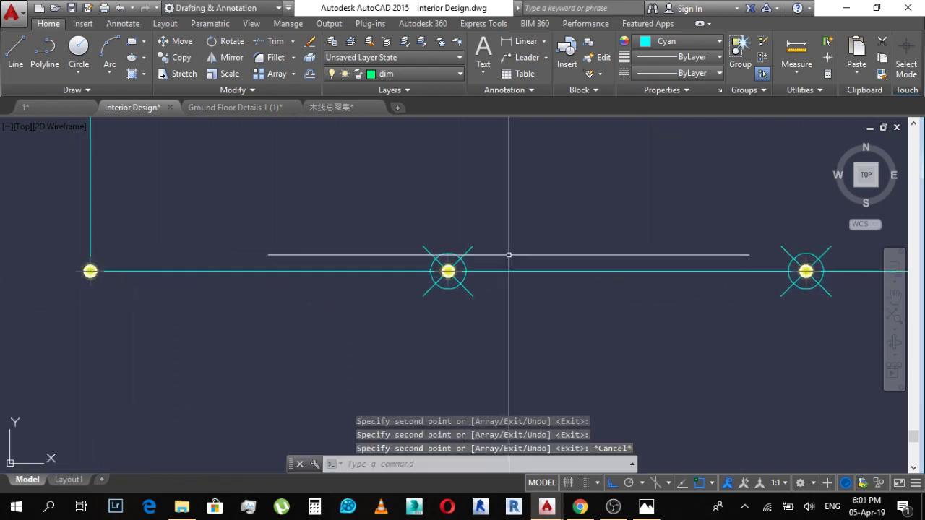
Step: Divide the right vertical guide line into 4 equal segments
scroll(508, 254, down, 8)
middle_drag(618, 263, 545, 314)
middle_drag(652, 266, 626, 299)
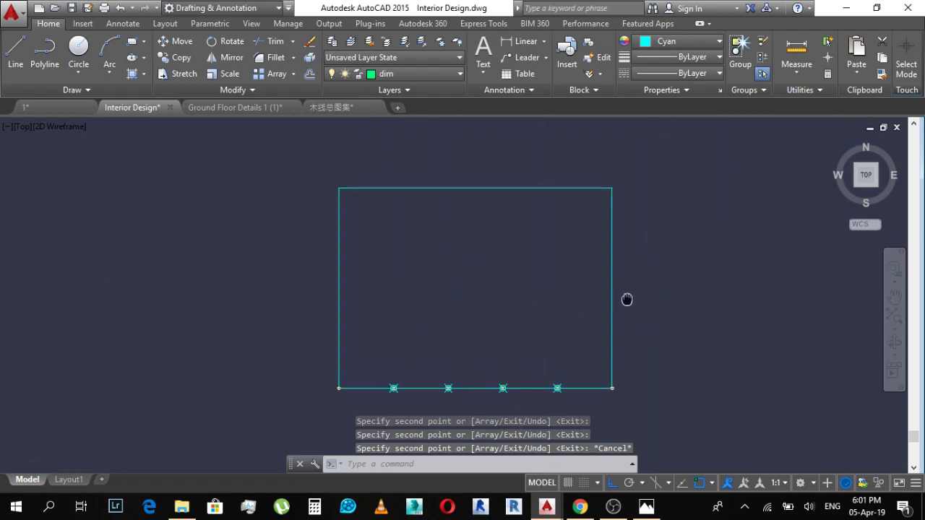
key(Escape)
middle_drag(652, 351, 640, 299)
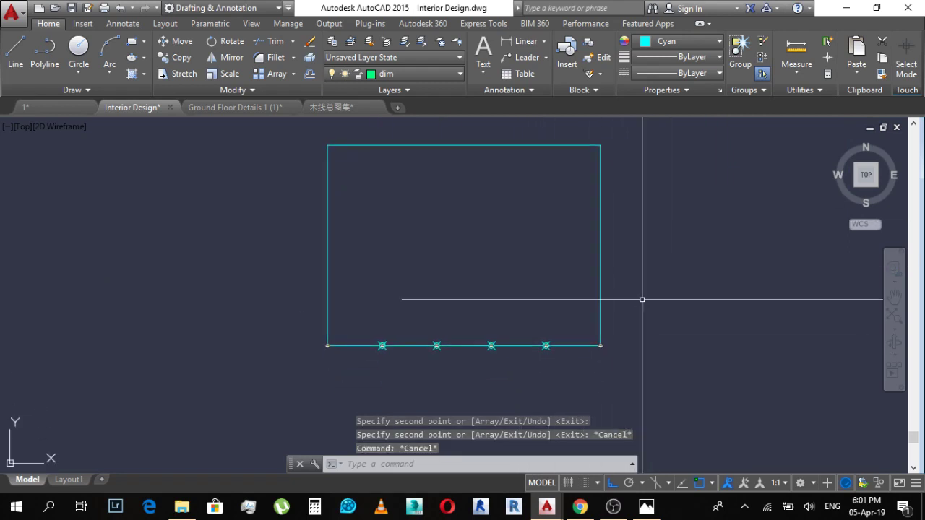
text(div)
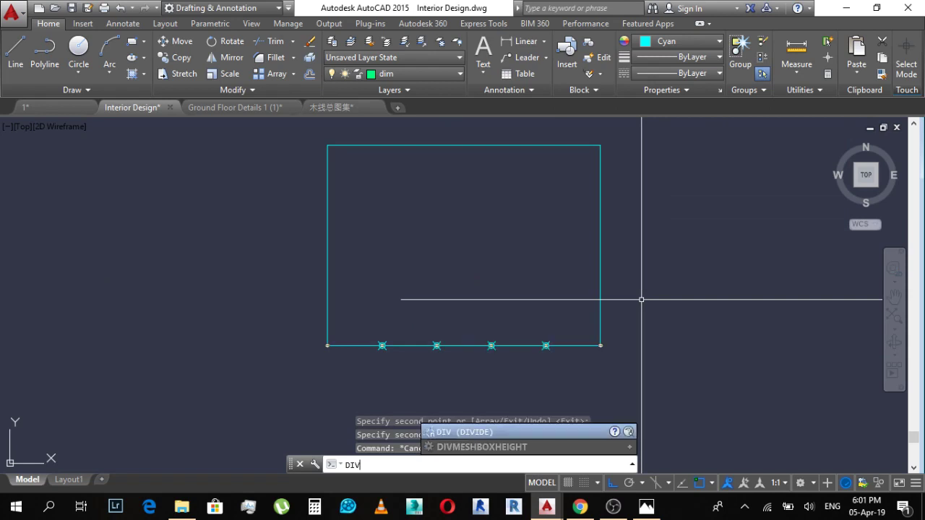
key(Return)
click(601, 261)
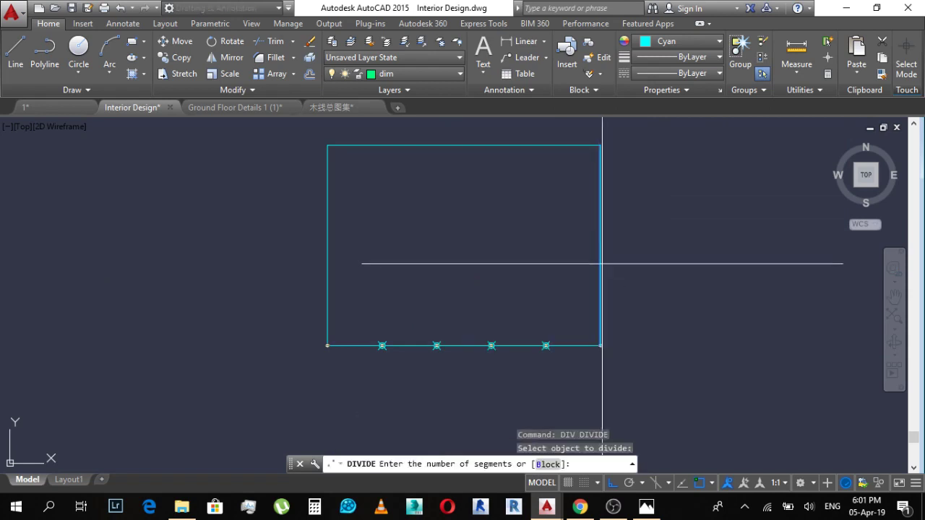
text(4)
key(Return)
Step: Place an aligned dimension between the lowest division point on the right guide line and the lower corner downlight
scroll(600, 310, up, 4)
text(da)
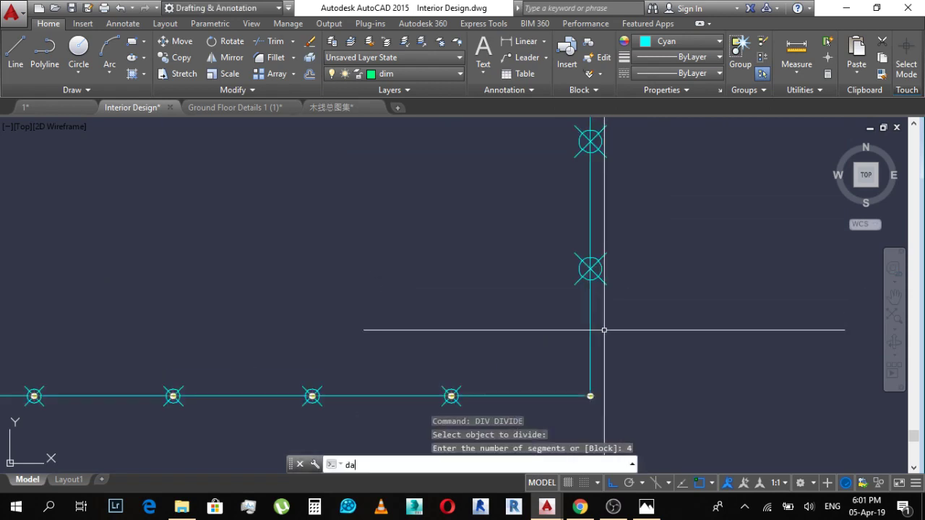
text(l)
key(Return)
scroll(594, 295, up, 3)
click(585, 226)
scroll(630, 241, down, 4)
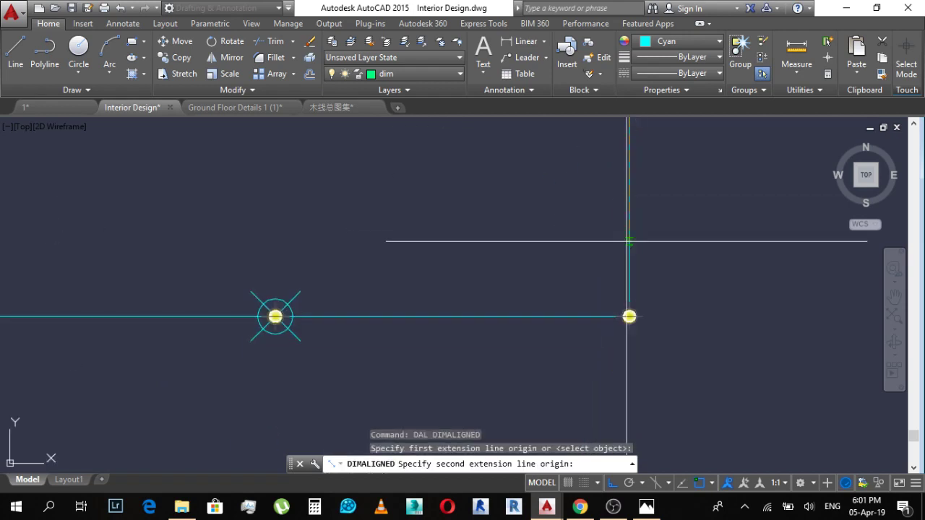
scroll(627, 322, up, 3)
click(639, 295)
scroll(639, 295, down, 3)
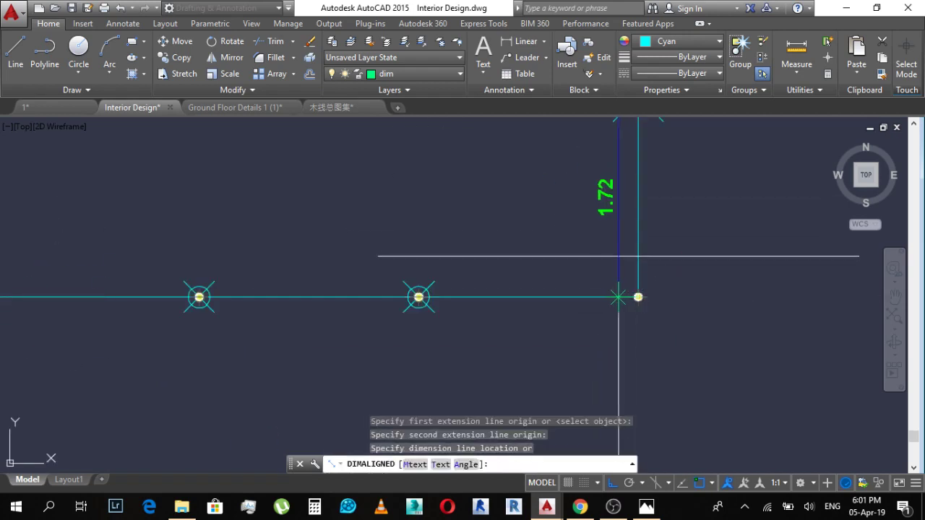
click(617, 247)
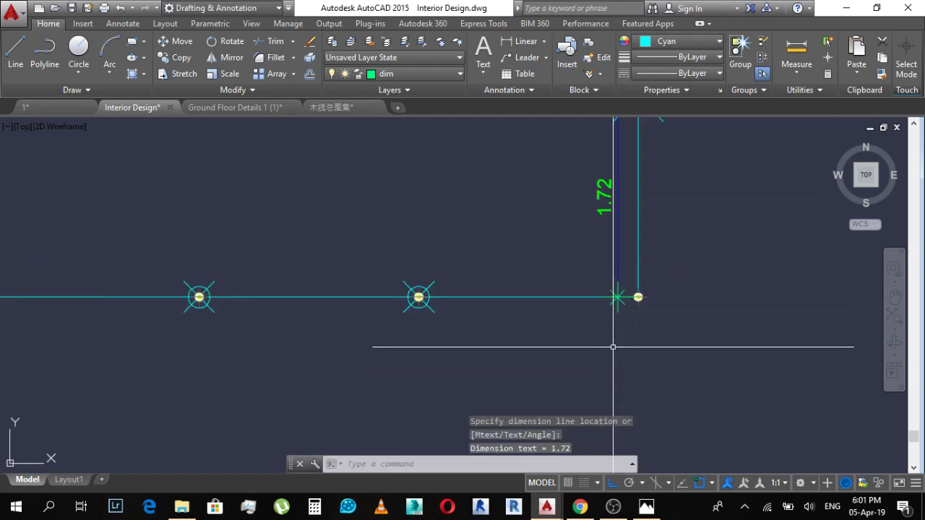
scroll(613, 314, down, 3)
scroll(568, 326, up, 2)
scroll(598, 314, down, 3)
scroll(597, 314, up, 2)
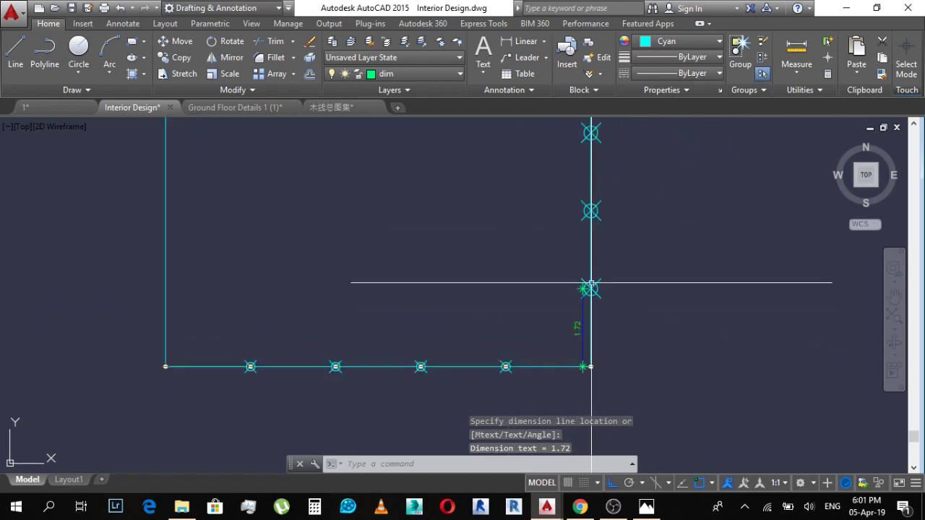
Step: Copy the lower right corner downlight onto the three division points and the upper end of the right guide line
scroll(589, 366, up, 4)
click(575, 339)
click(660, 419)
middle_drag(659, 388, 662, 344)
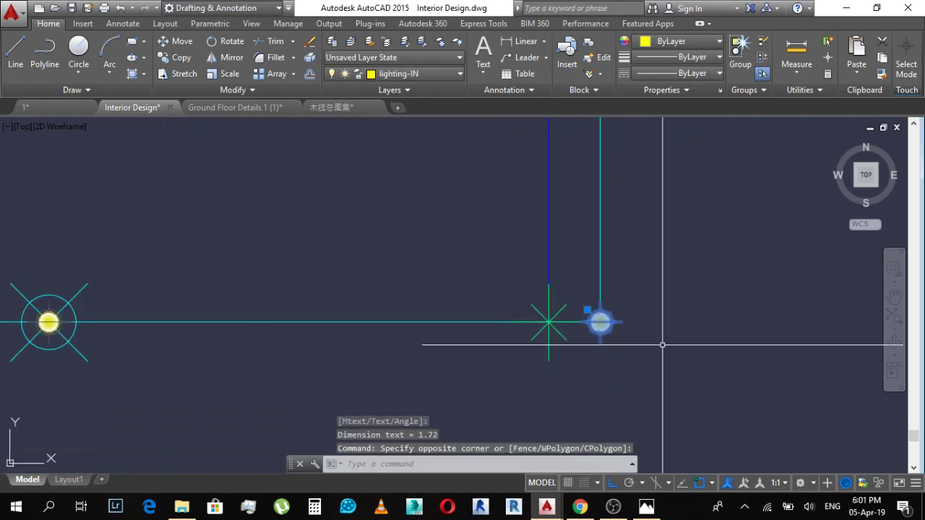
text(co)
key(Return)
click(600, 322)
scroll(599, 303, down, 3)
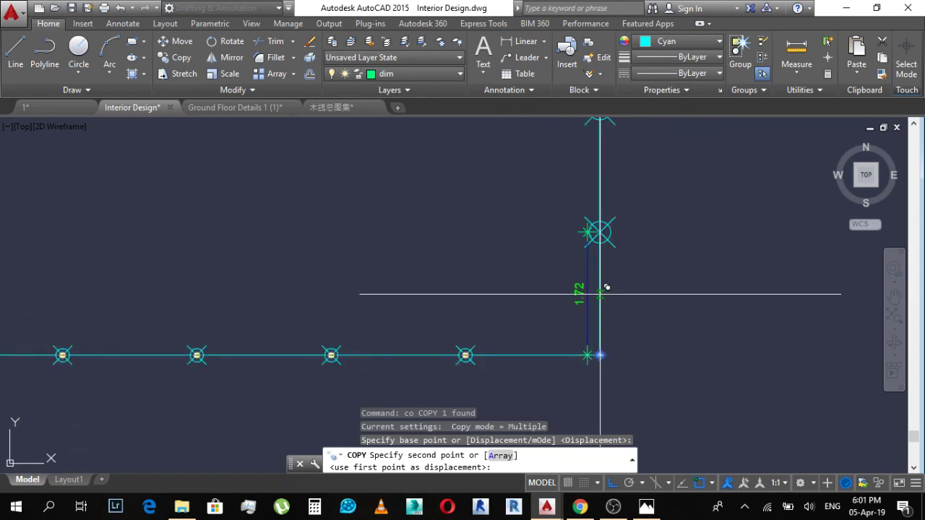
scroll(597, 217, up, 5)
click(592, 174)
scroll(670, 270, down, 4)
scroll(644, 179, up, 4)
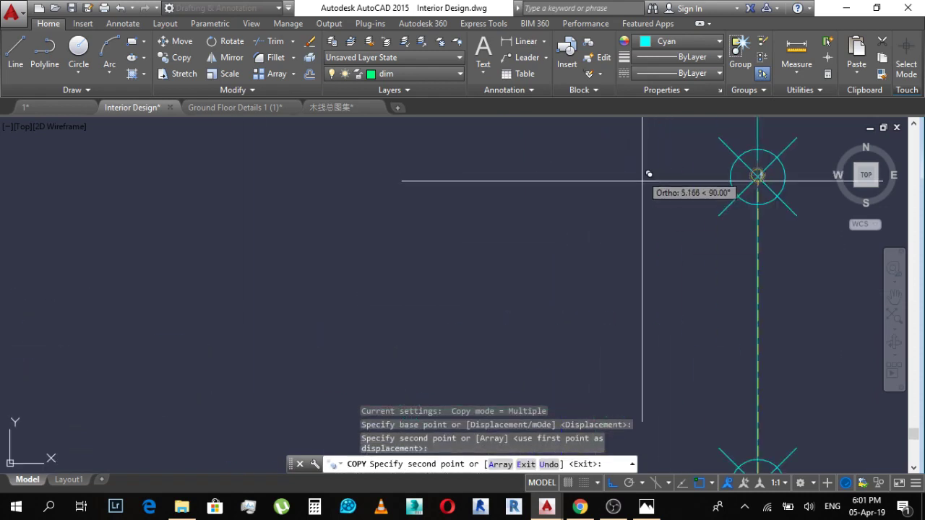
middle_drag(767, 382, 740, 247)
click(730, 363)
scroll(730, 362, down, 3)
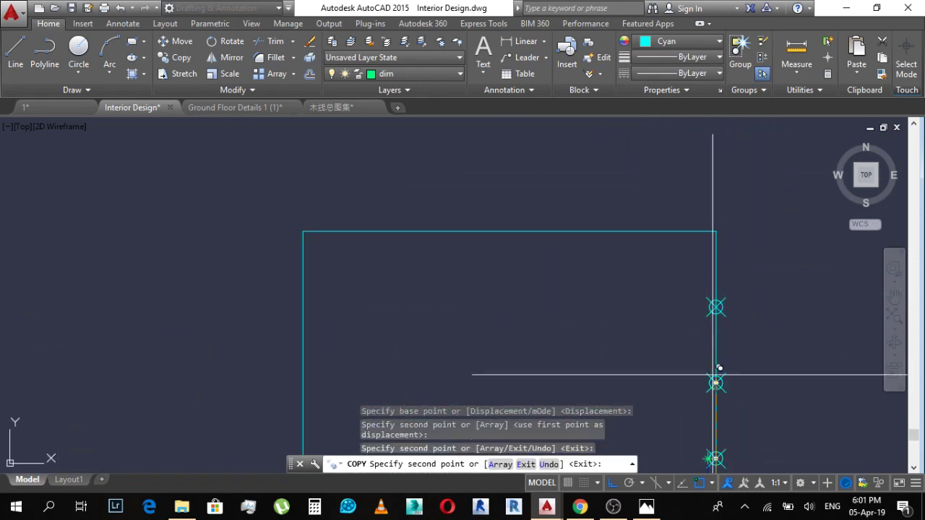
scroll(714, 378, up, 3)
click(714, 348)
key(Escape)
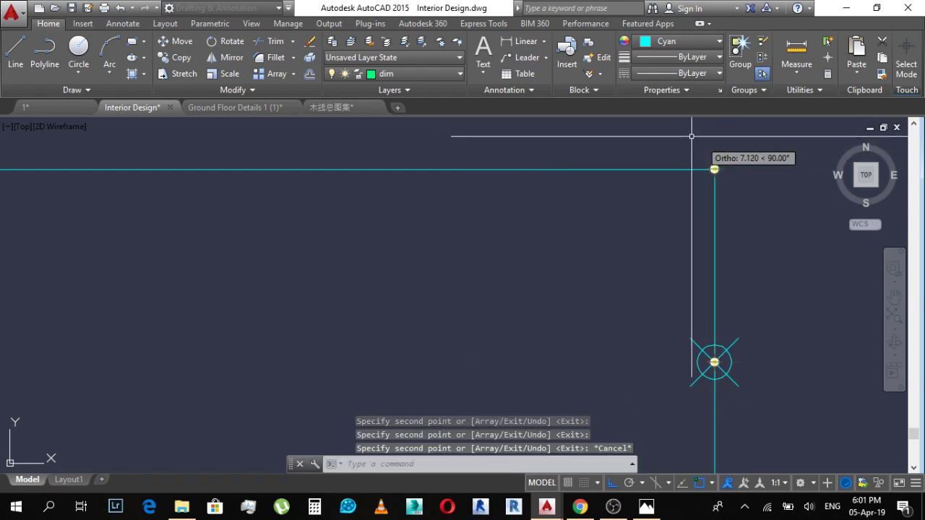
click(682, 137)
key(Escape)
Step: Erase the four lines of the exploded guide rectangle, keeping the downlights and division markers
middle_drag(763, 312, 630, 201)
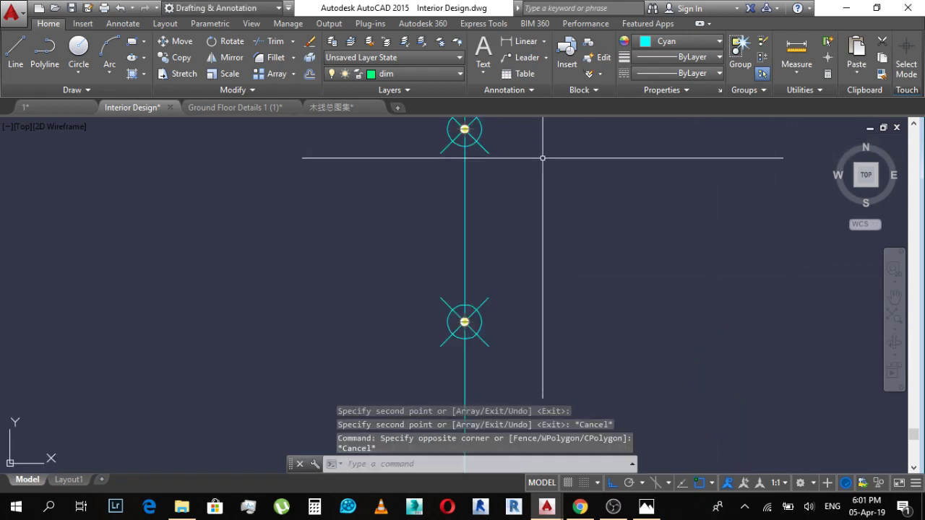
scroll(535, 209, down, 4)
scroll(532, 195, up, 1)
click(533, 221)
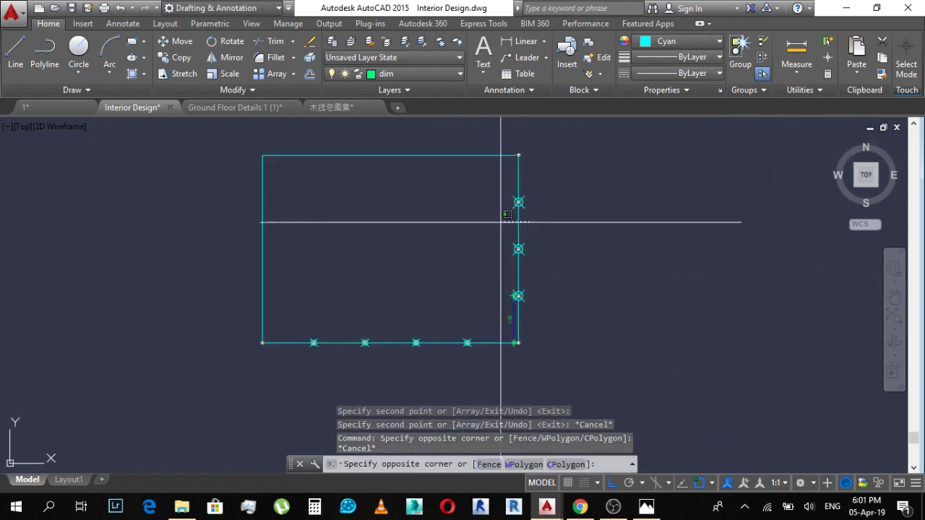
click(500, 223)
text(e)
click(476, 143)
click(446, 207)
text(e)
click(303, 260)
click(239, 286)
key(space)
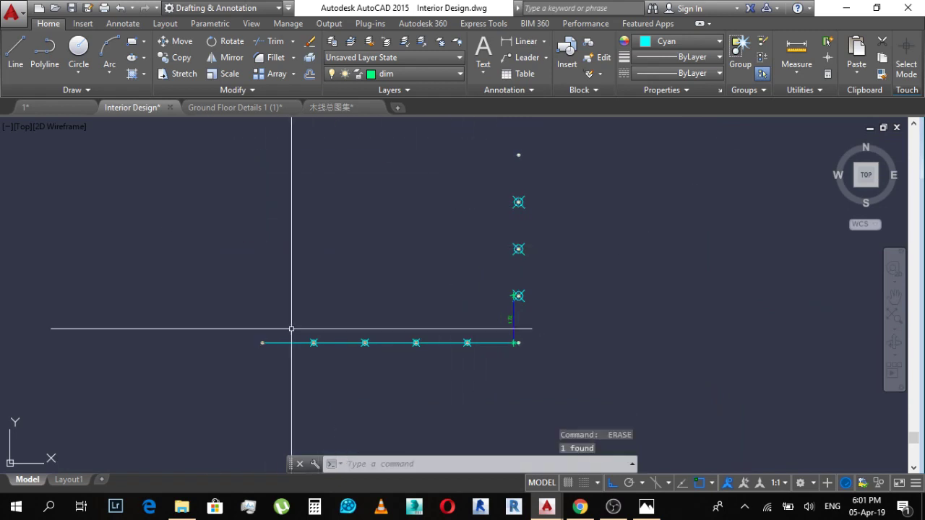
click(294, 326)
click(278, 353)
key(space)
Step: Erase the four division point markers from the lower row of downlights
scroll(485, 352, up, 2)
middle_drag(487, 355, 701, 317)
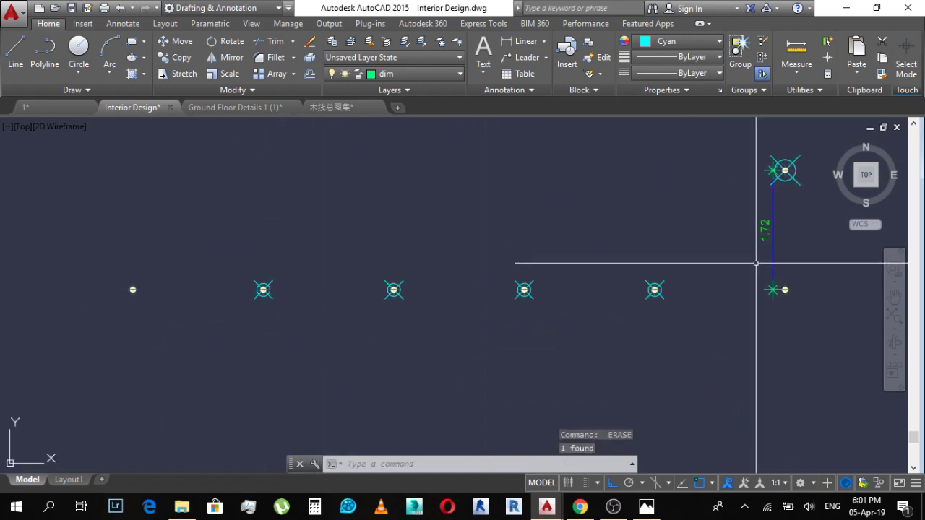
click(752, 236)
click(263, 280)
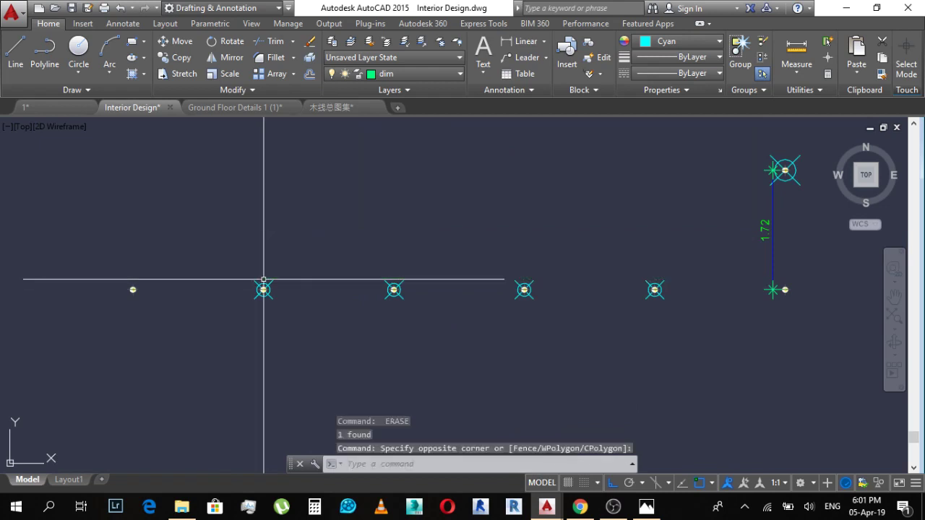
click(697, 228)
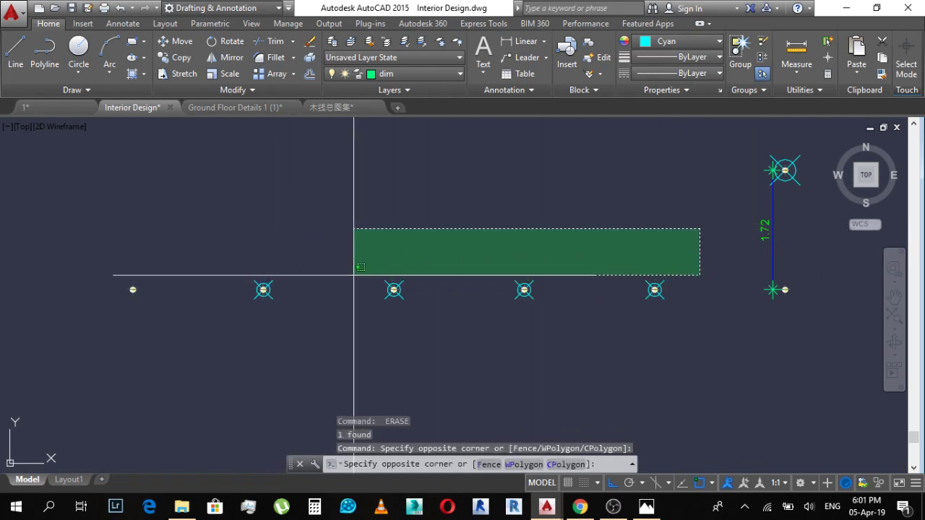
click(270, 279)
click(752, 242)
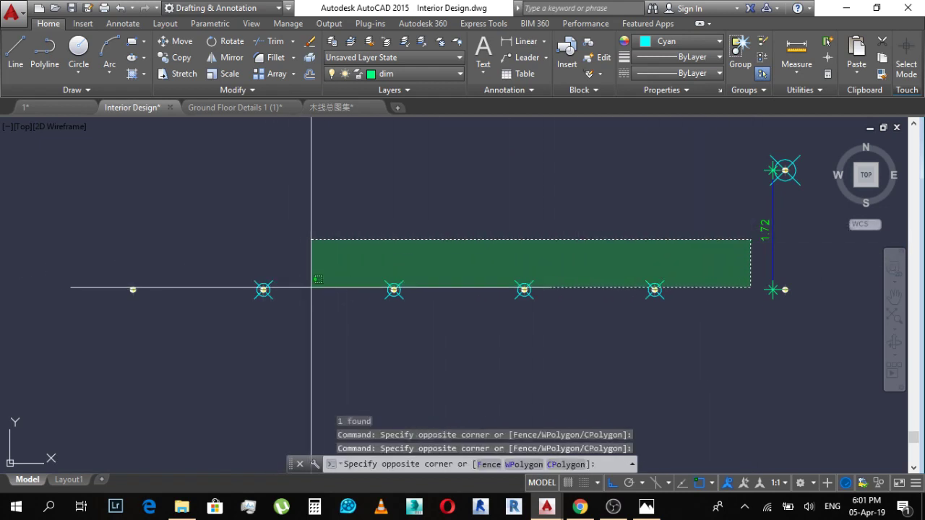
click(270, 282)
text(e)
key(Return)
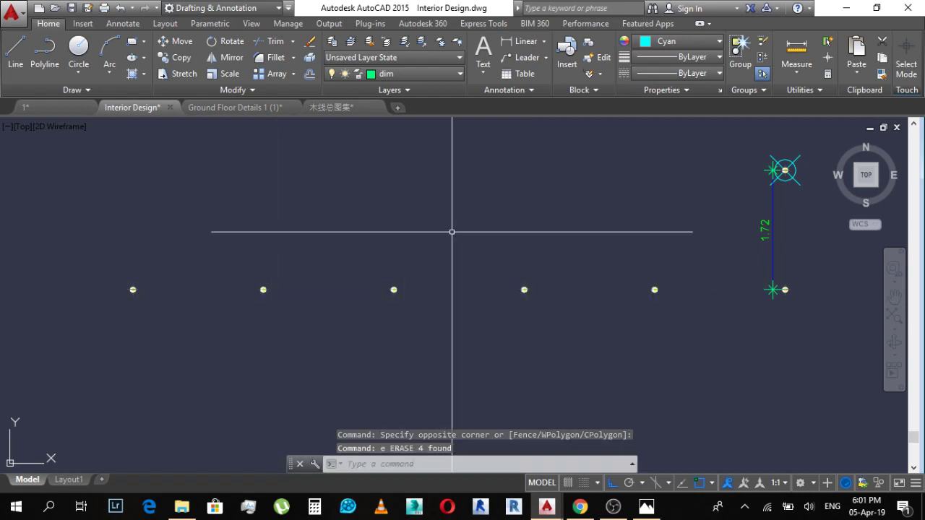
Step: Erase the aligned dimension beside the lowest division marker of the right column
scroll(550, 279, down, 1)
scroll(688, 247, up, 1)
middle_drag(687, 247, 549, 275)
click(610, 264)
click(528, 279)
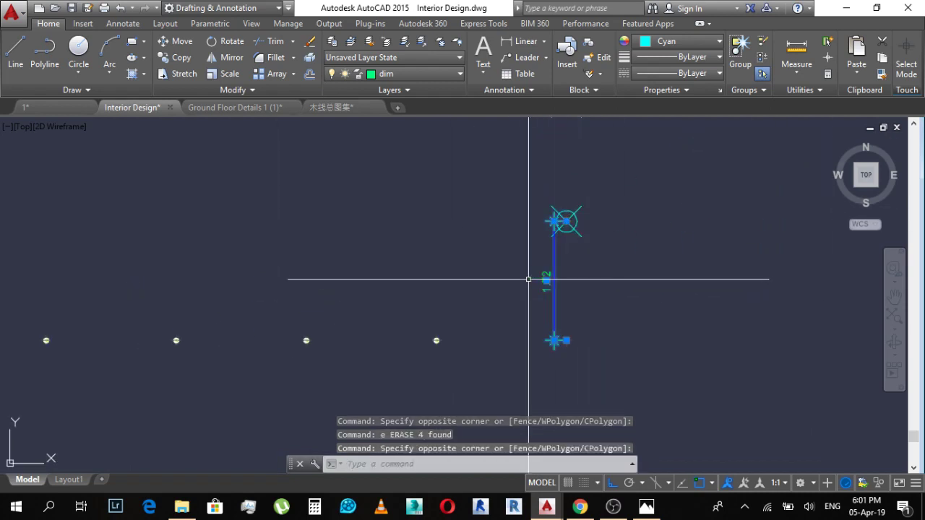
key(Return)
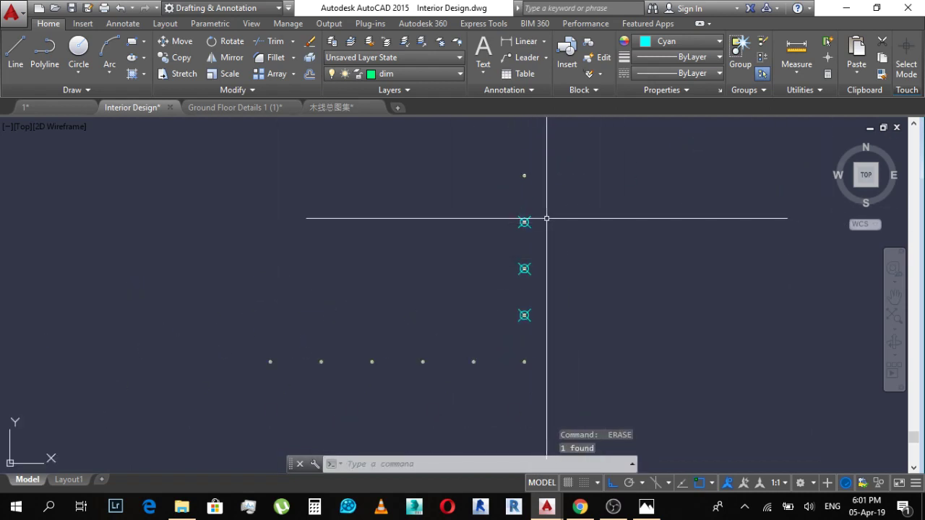
Step: Erase the three division point markers from the right column of downlights
scroll(573, 232, up, 1)
middle_drag(555, 260, 545, 211)
click(558, 154)
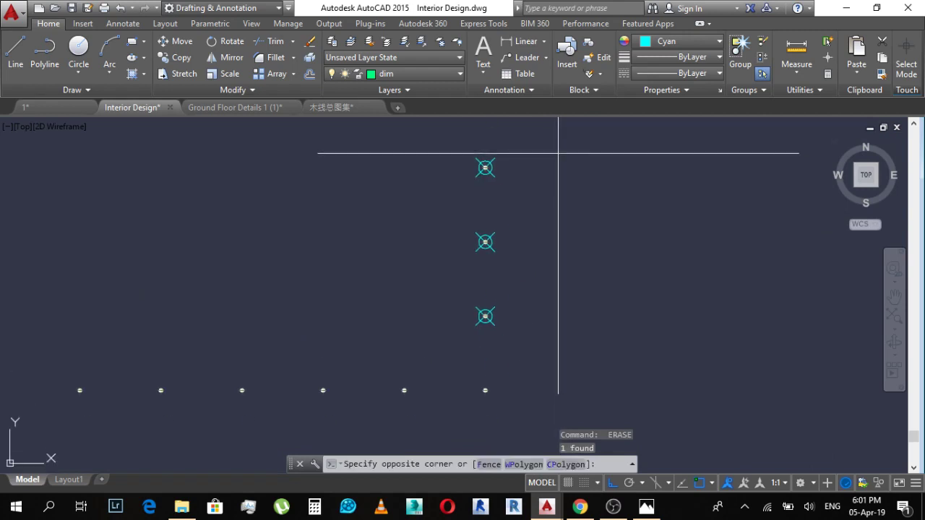
click(493, 353)
key(Delete)
Step: Copy the L-shaped set of ten downlights from its corner symbol onto the lower-right corner of the guide rectangle in the ceiling plan
click(506, 233)
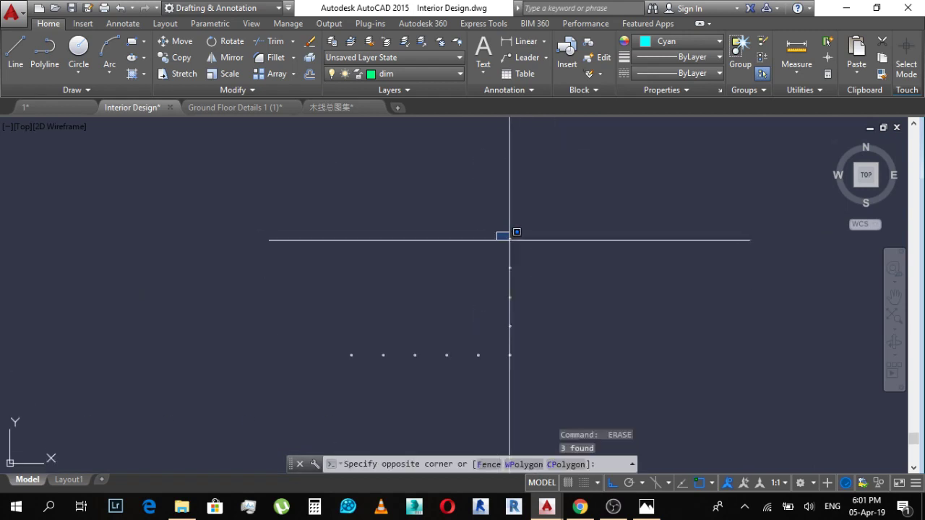
click(562, 383)
click(304, 342)
click(598, 402)
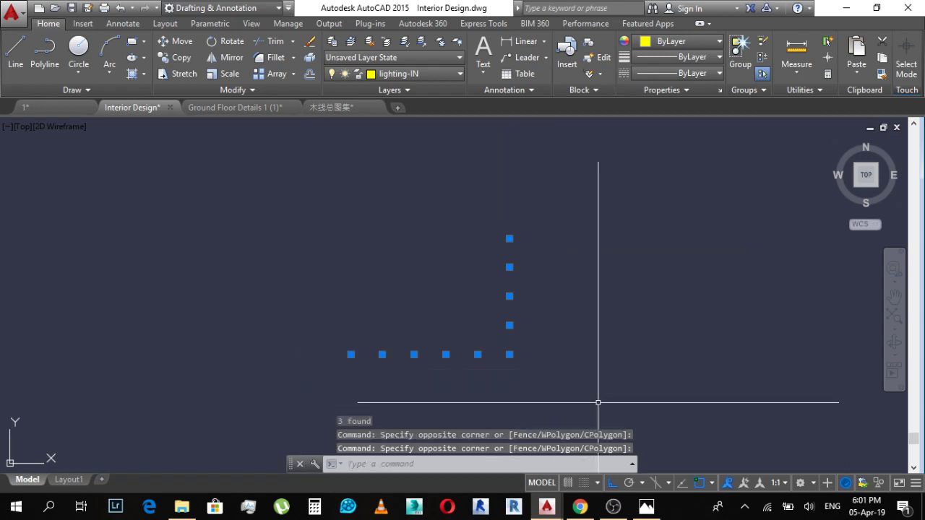
text(co)
key(Return)
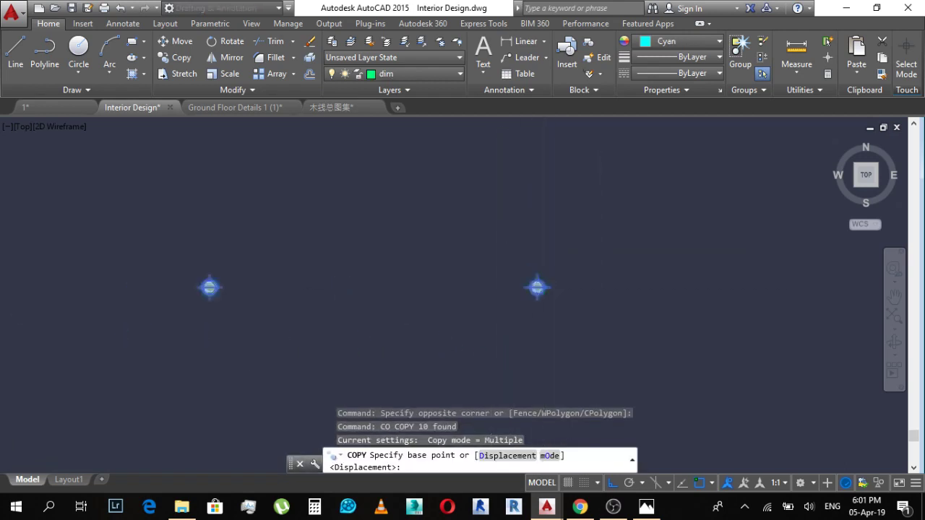
click(500, 307)
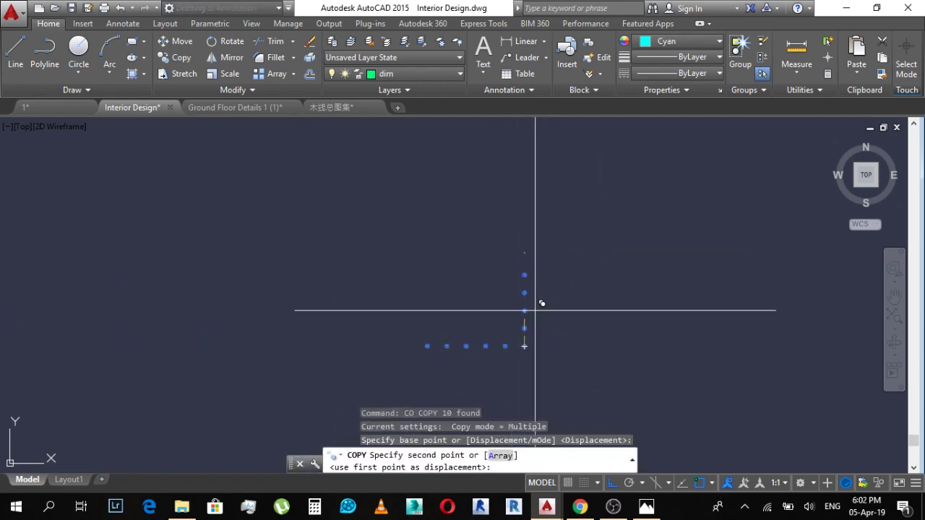
scroll(535, 311, up, 8)
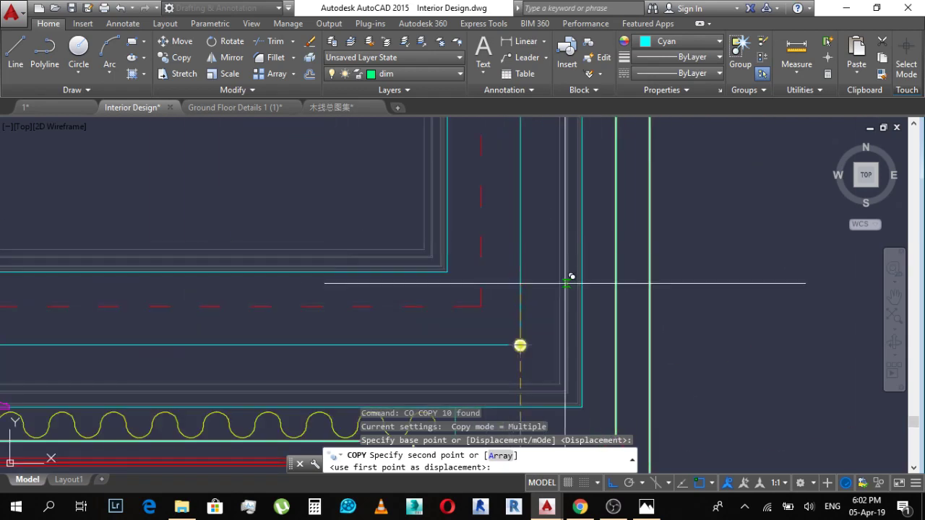
scroll(535, 326, up, 4)
click(491, 367)
scroll(517, 332, down, 5)
key(Escape)
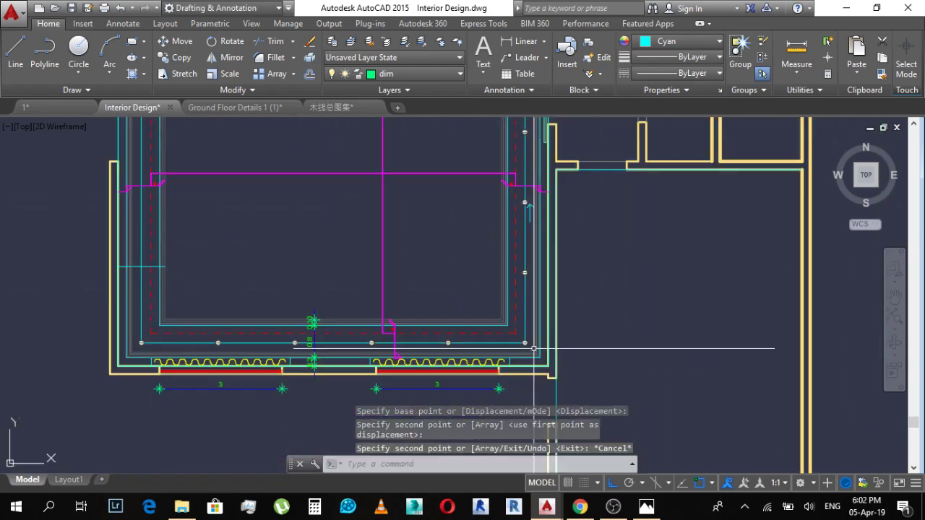
Step: Change the colour of the downlight guide rectangle from the ceiling band to orange
scroll(160, 340, up, 2)
click(181, 353)
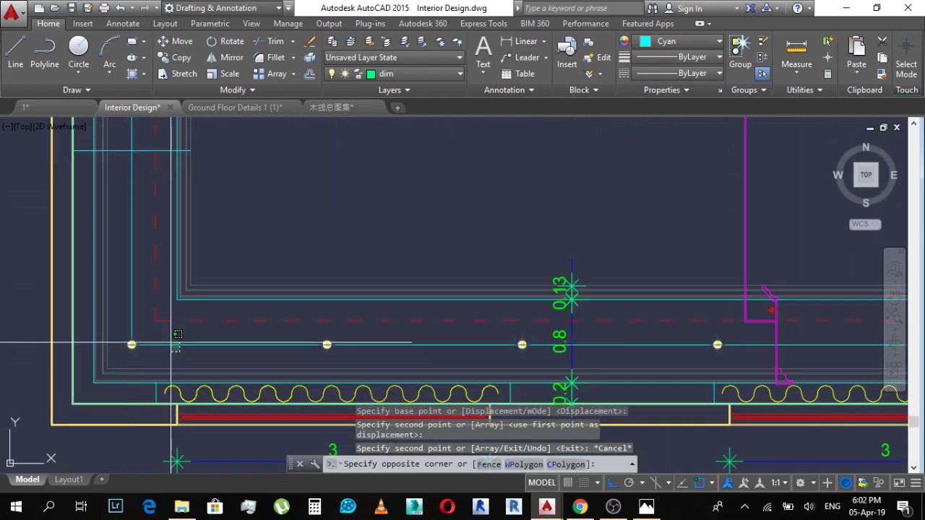
click(174, 340)
click(682, 45)
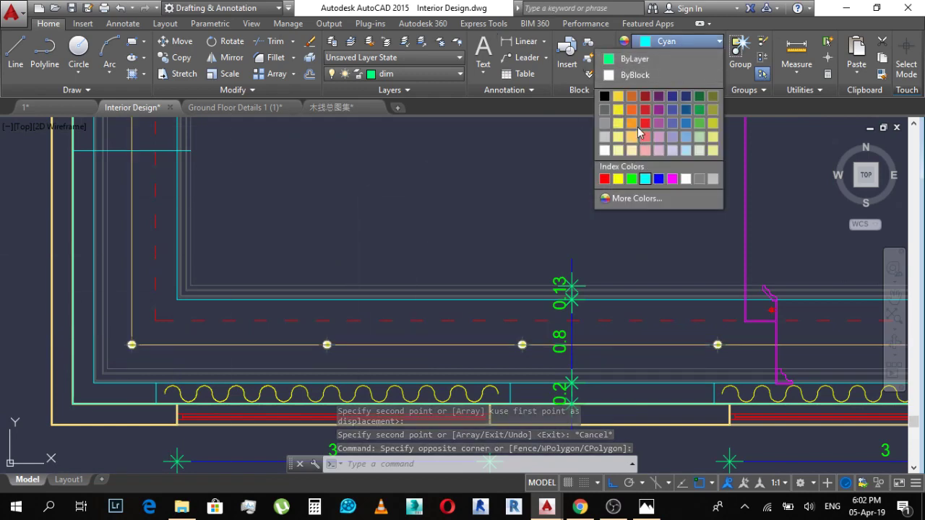
click(634, 125)
key(Escape)
middle_drag(175, 333, 138, 250)
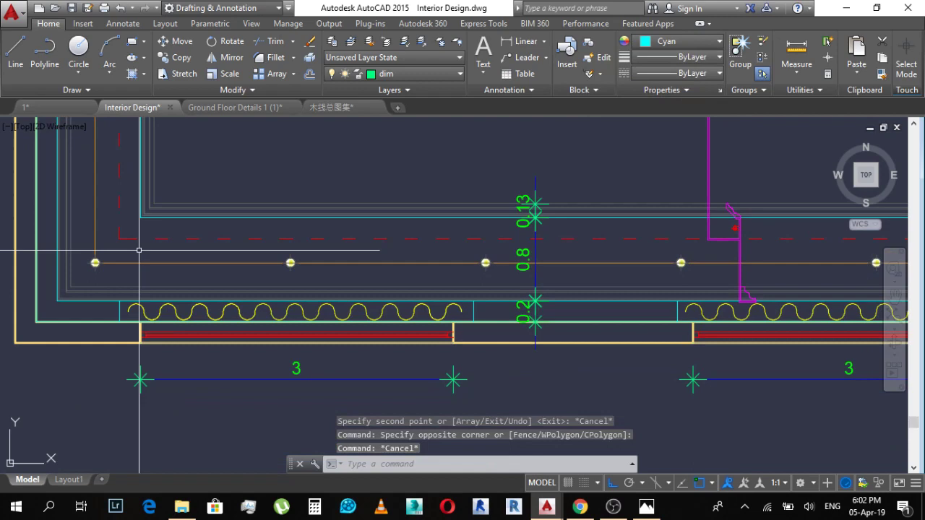
key(Escape)
Step: Copy the lower row of downlights by its right-hand symbol's centre onto the guide rectangle's upper-right corner
click(87, 253)
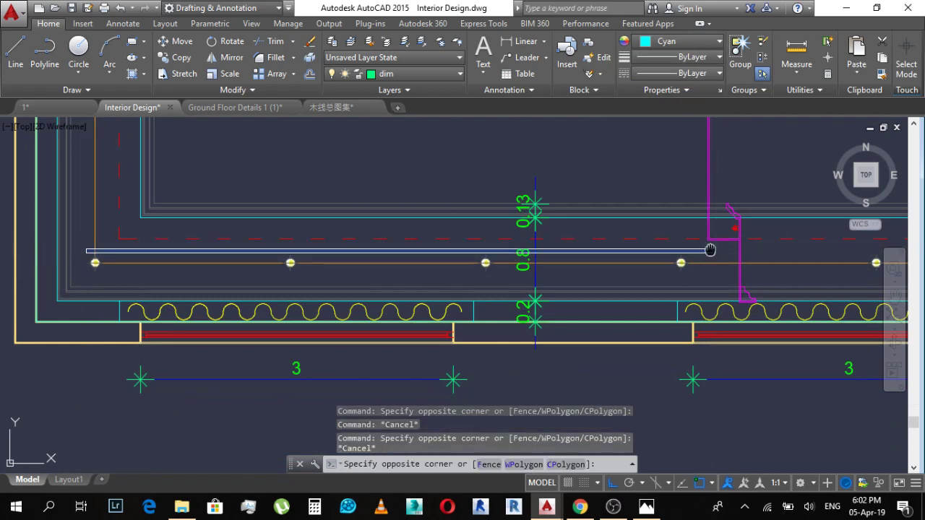
middle_drag(695, 253, 609, 263)
scroll(609, 263, down, 1)
click(855, 282)
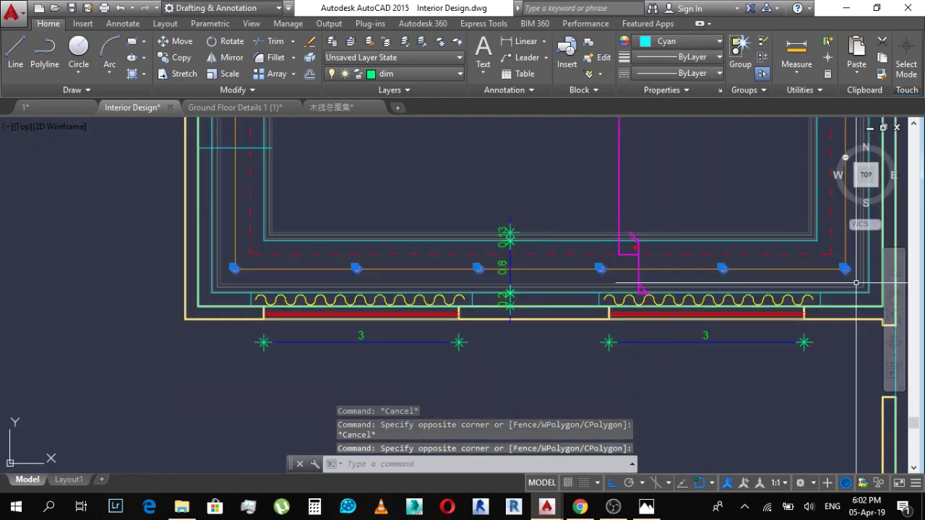
text(co)
key(Return)
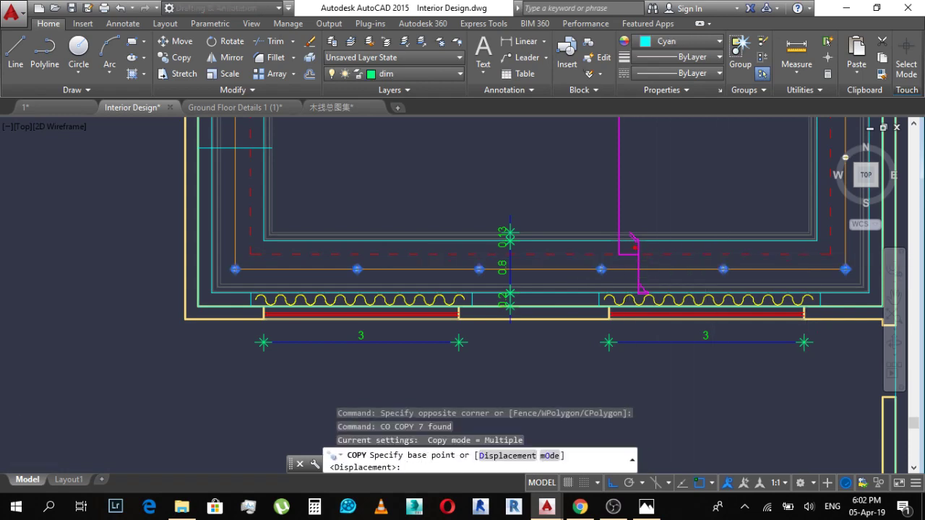
scroll(628, 279, up, 4)
scroll(417, 270, down, 4)
scroll(658, 260, up, 6)
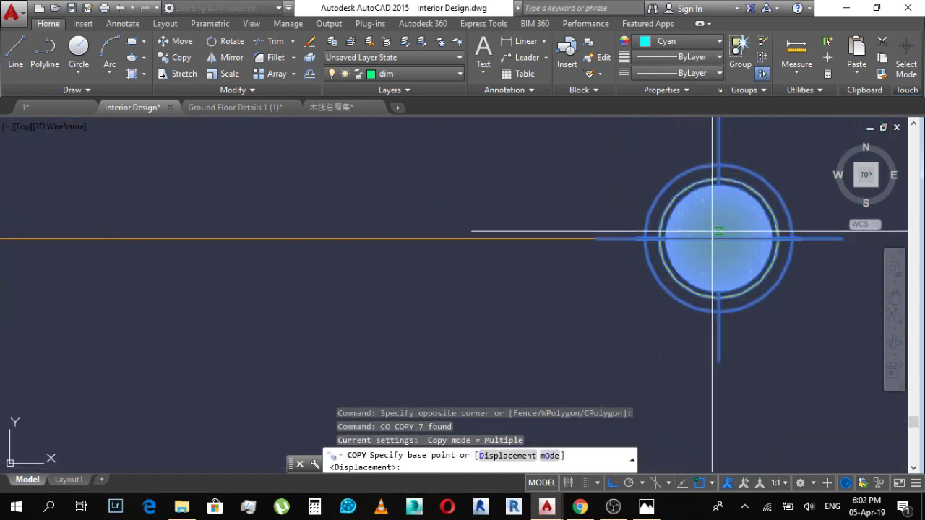
click(718, 238)
scroll(689, 301, down, 6)
scroll(698, 265, up, 5)
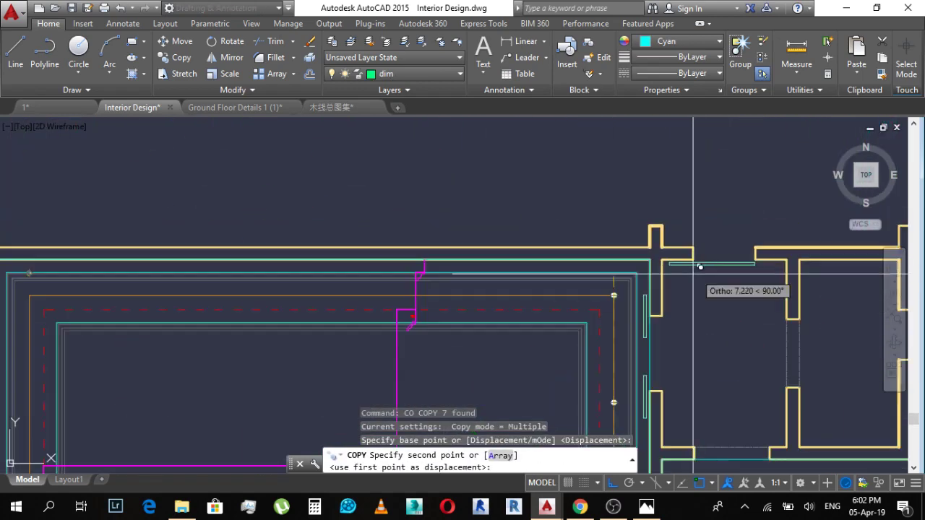
scroll(625, 296, up, 3)
click(570, 313)
key(Escape)
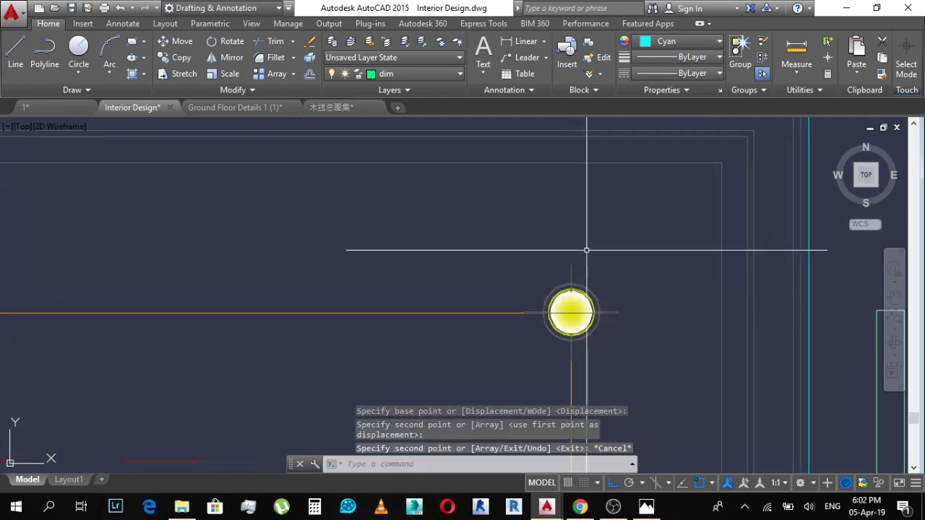
Step: Erase one overlapping downlight at the guide rectangle's upper-right corner
scroll(586, 250, down, 3)
scroll(588, 270, up, 5)
key(Escape)
scroll(596, 268, down, 4)
scroll(578, 275, down, 4)
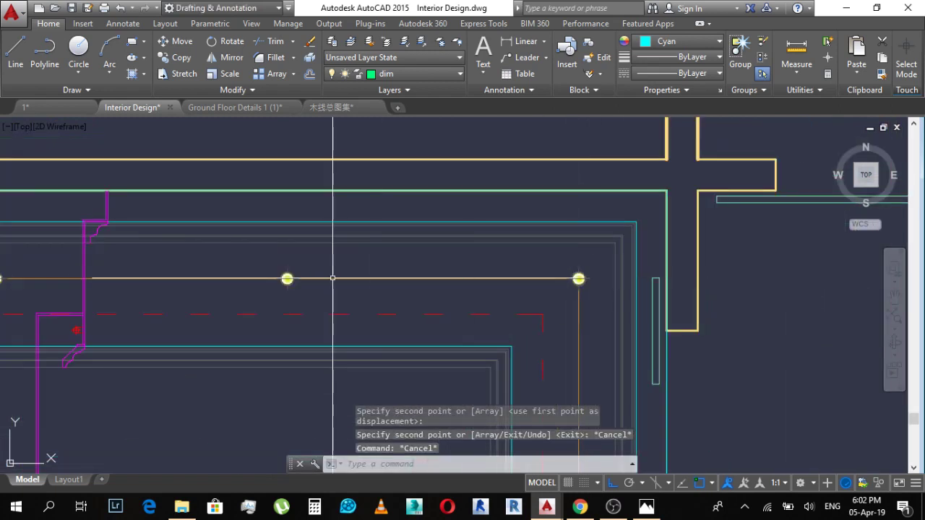
scroll(333, 279, up, 4)
middle_drag(716, 292, 312, 158)
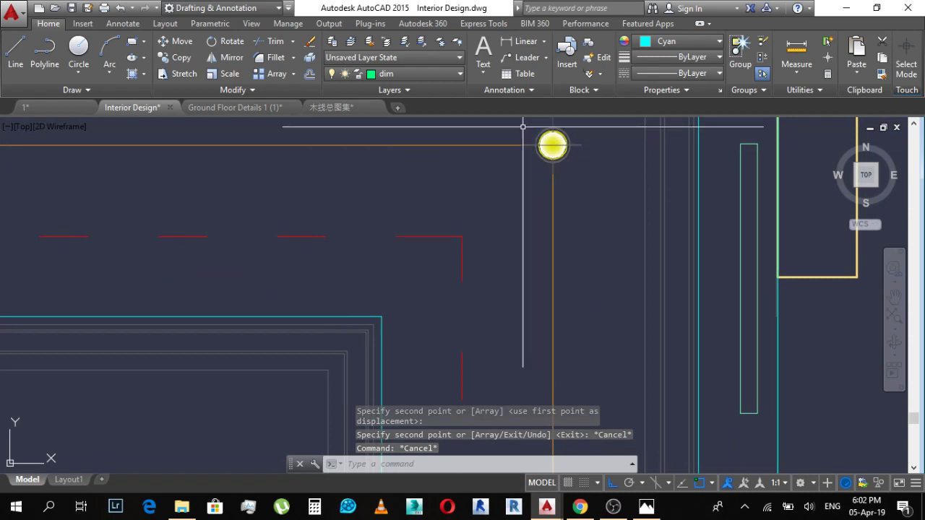
click(565, 131)
text(e)
key(space)
middle_drag(574, 141, 559, 156)
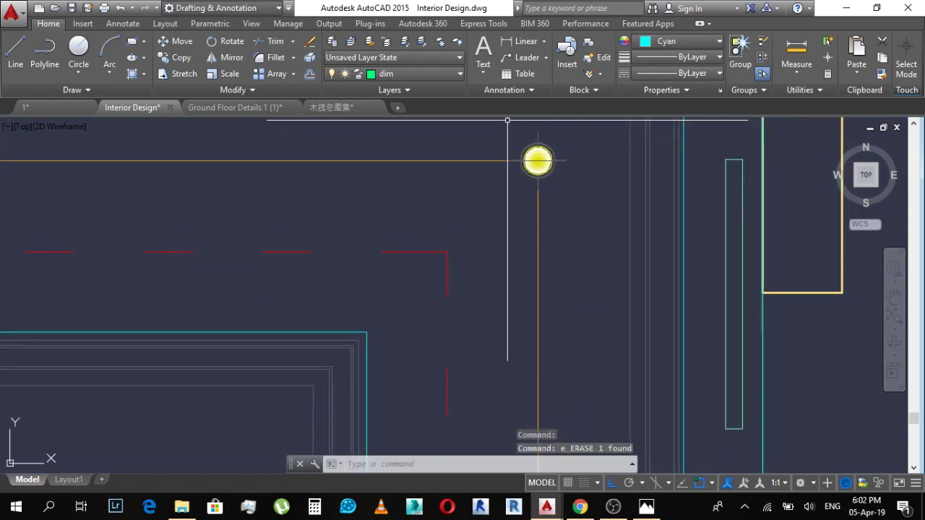
middle_drag(503, 127, 500, 169)
Step: Select the right column of downlights for copying, excluding the arrow and the section profile
click(505, 151)
scroll(517, 278, down, 5)
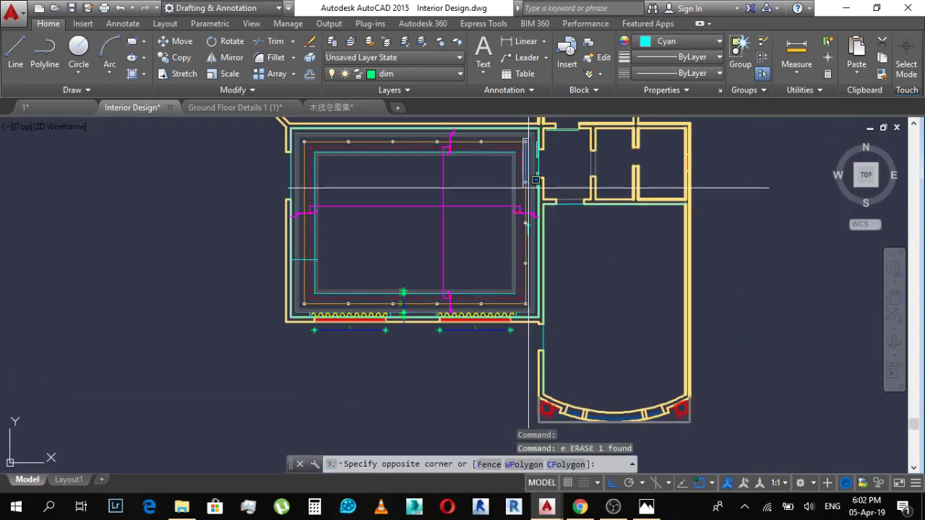
click(537, 264)
scroll(532, 200, up, 6)
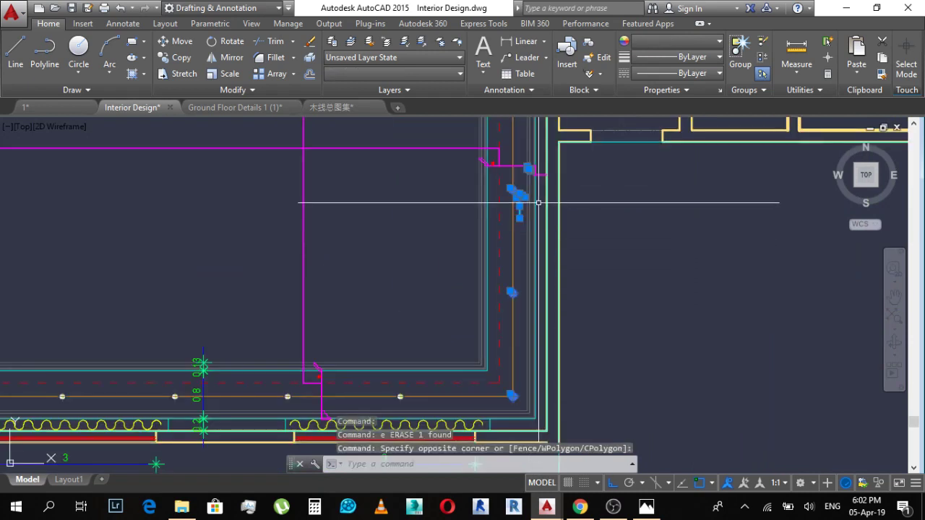
shift+click(451, 155)
shift+click(562, 287)
middle_drag(505, 146, 469, 260)
shift+click(459, 256)
shift+click(607, 161)
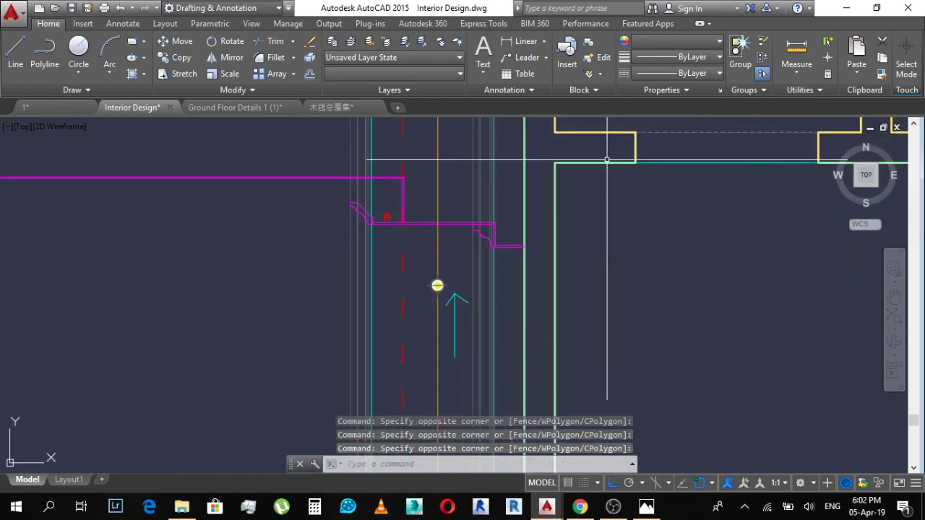
text(co)
key(Return)
scroll(448, 282, down, 4)
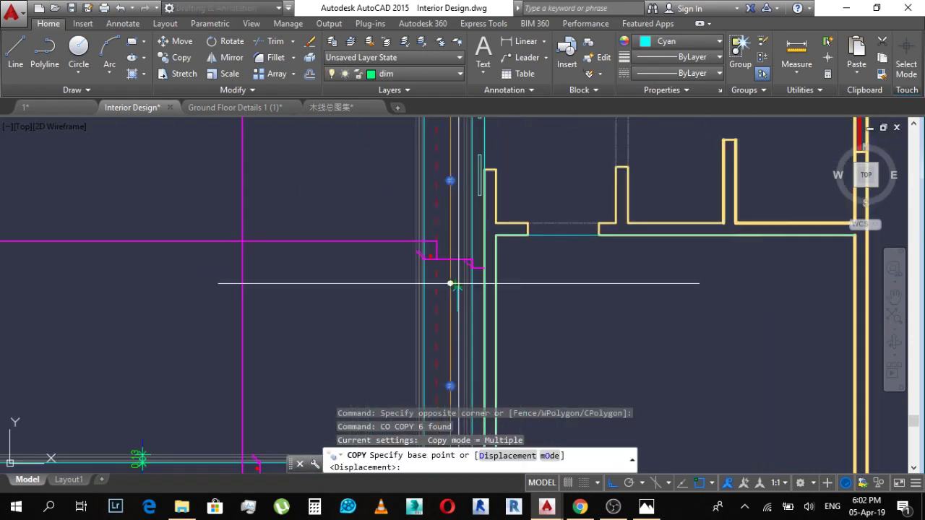
key(Escape)
Step: Copy the previous selection plus the downlight beside the arrow from the upper-right corner to the guide rectangle's upper-left corner
key(Return)
text(p)
key(Return)
scroll(449, 276, up, 4)
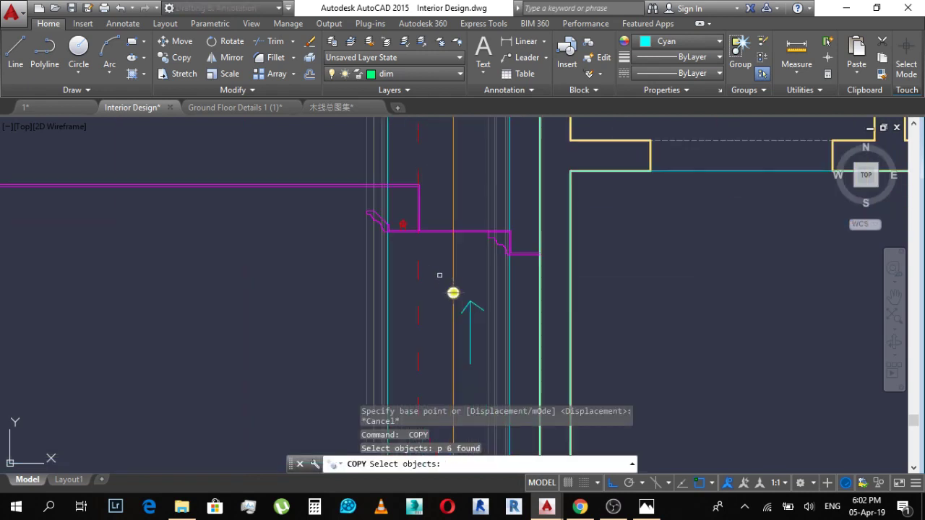
click(440, 272)
click(475, 320)
scroll(475, 320, down, 5)
scroll(459, 151, up, 6)
key(Return)
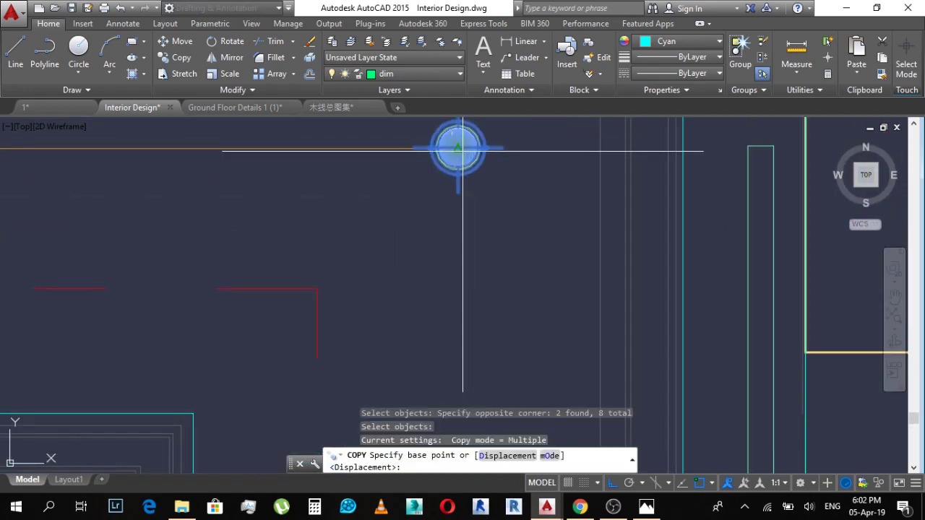
scroll(457, 148, up, 6)
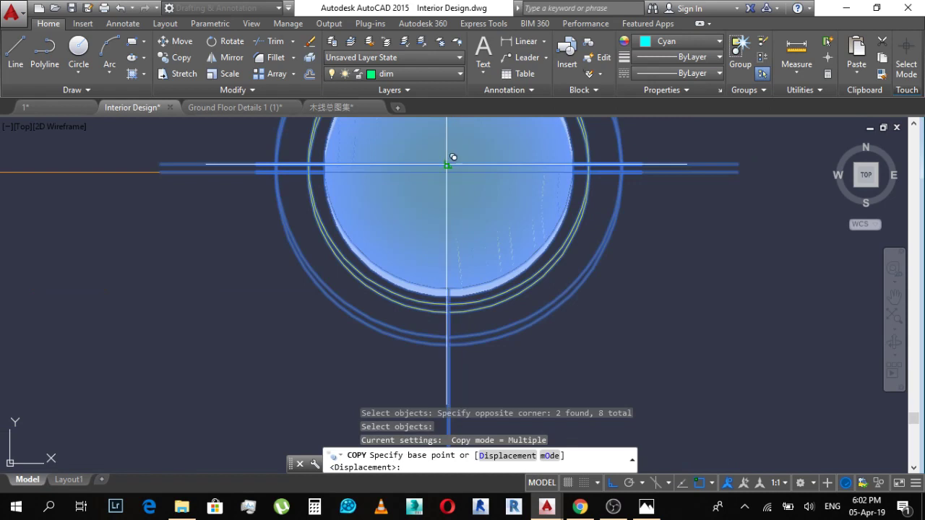
click(447, 165)
scroll(453, 157, down, 5)
scroll(85, 180, up, 6)
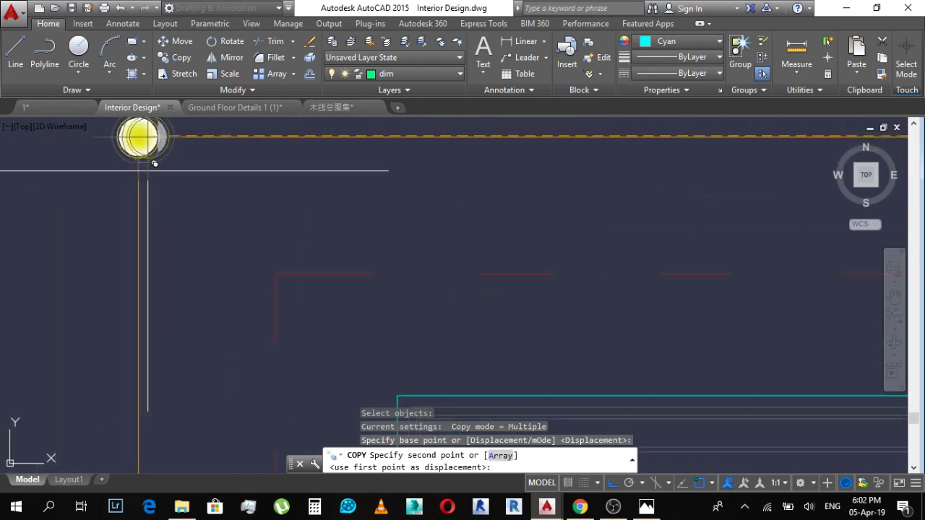
key(Escape)
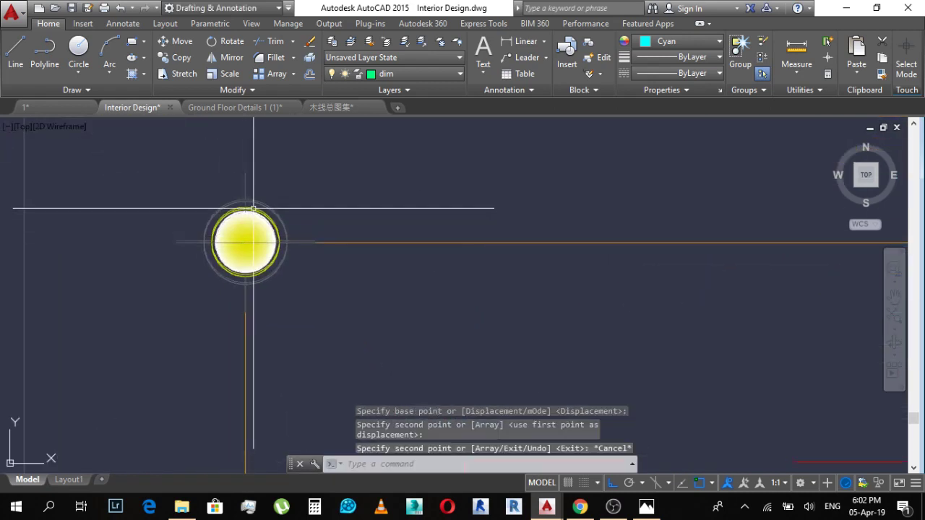
Step: Erase the overlapping duplicate downlights at the guide rectangle's upper-left corner
click(247, 204)
text(e)
key(Return)
key(Escape)
scroll(310, 192, up, 2)
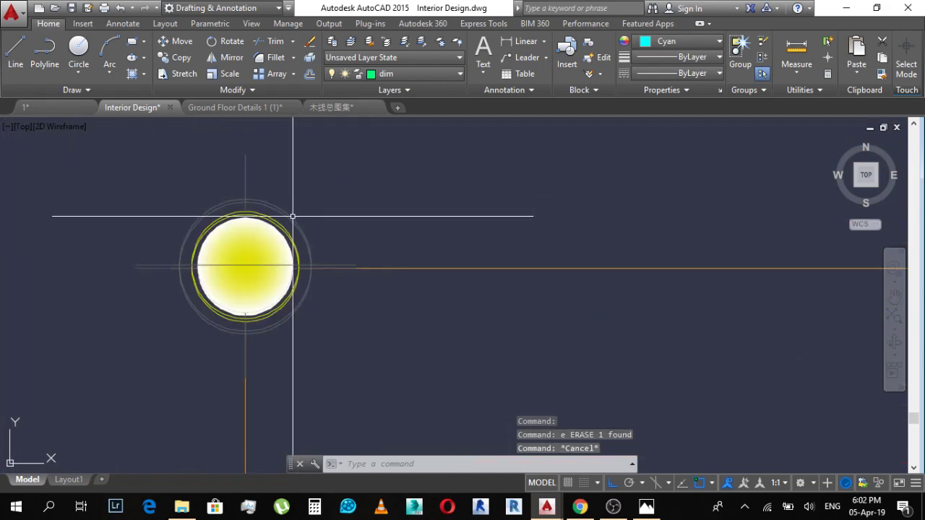
click(293, 216)
text(e)
key(Return)
Step: Examine the downlight layout around the ceiling band, checking the corners and all four sides
scroll(377, 187, down, 10)
scroll(398, 257, up, 5)
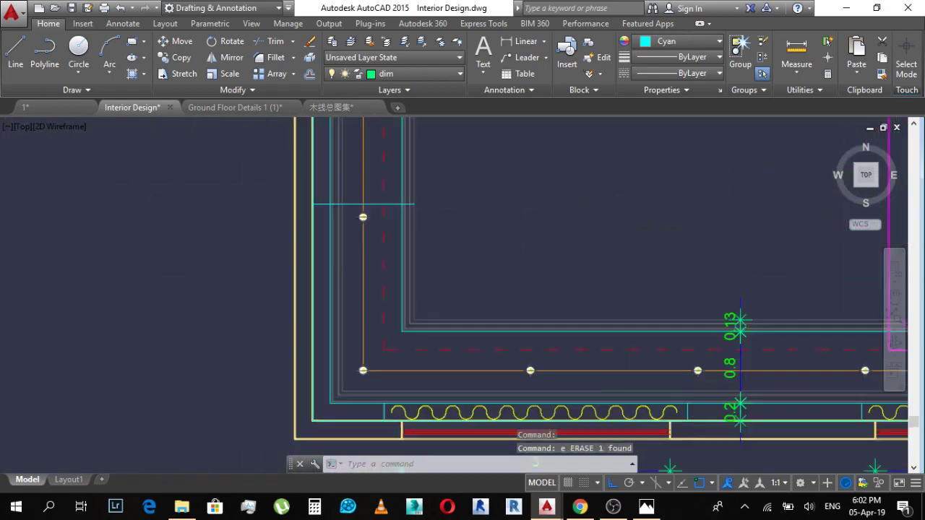
scroll(432, 392, up, 5)
scroll(295, 268, down, 8)
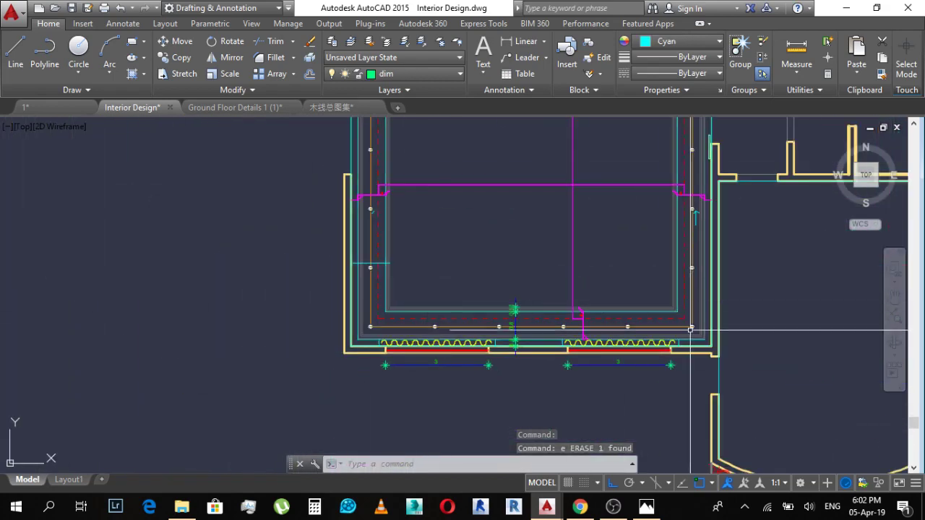
middle_drag(707, 224, 641, 280)
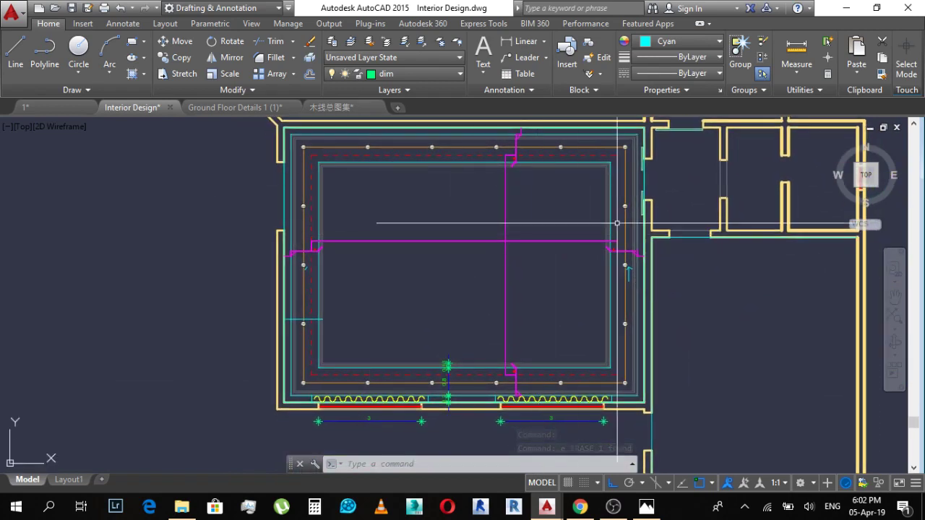
scroll(622, 267, up, 5)
scroll(491, 246, down, 5)
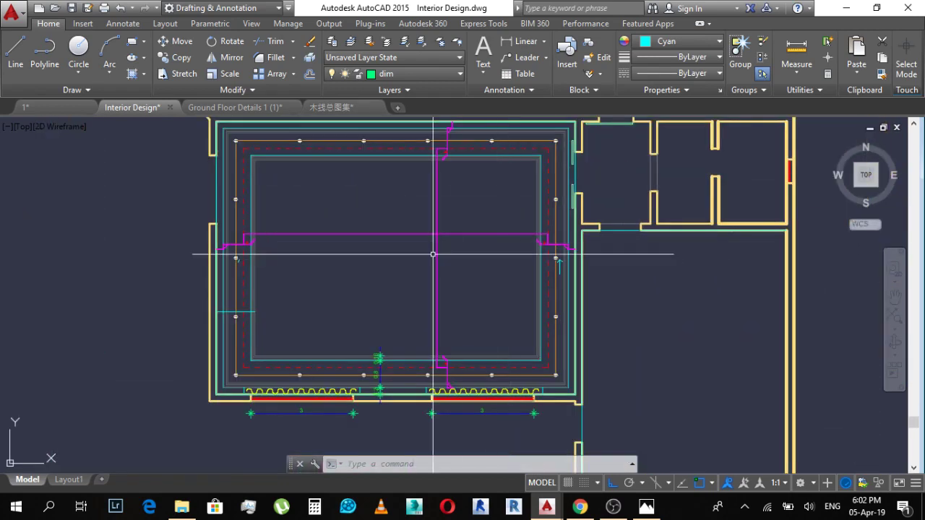
scroll(376, 242, up, 3)
scroll(290, 246, down, 5)
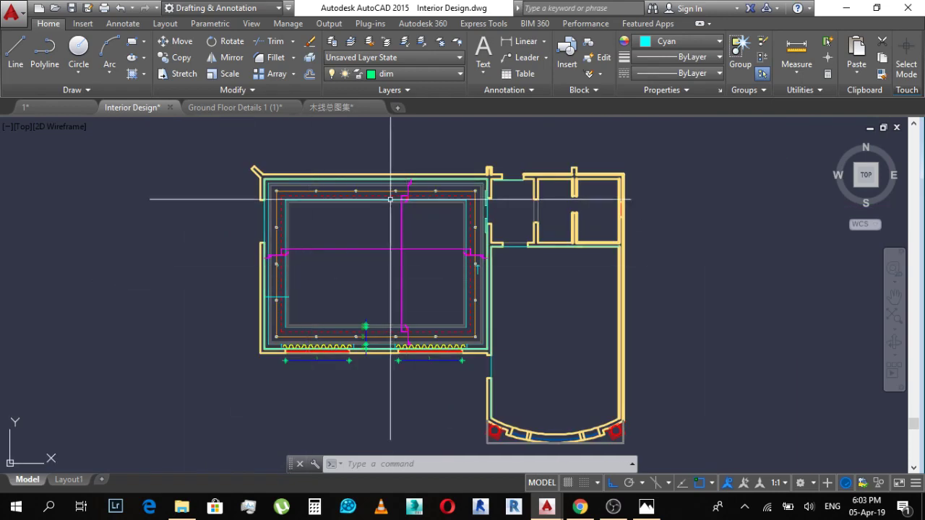
scroll(301, 243, up, 3)
middle_drag(397, 376, 399, 369)
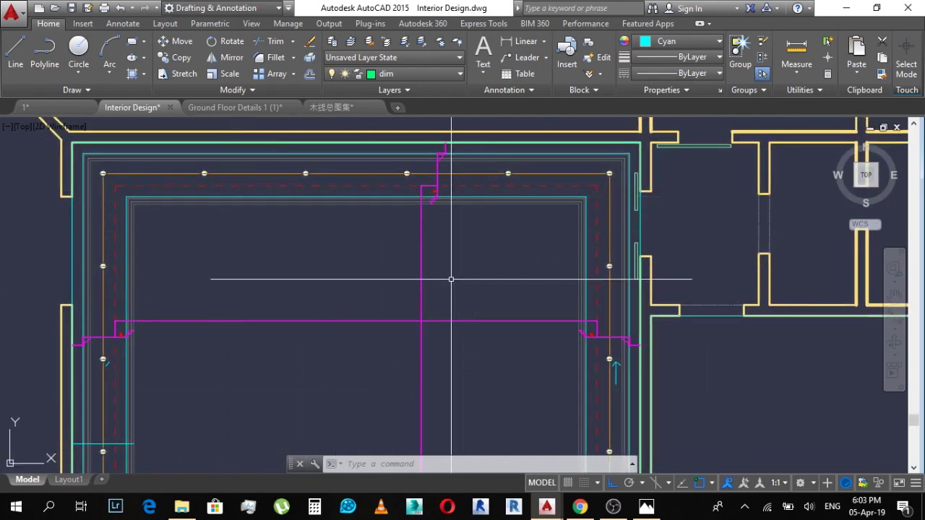
scroll(614, 166, up, 4)
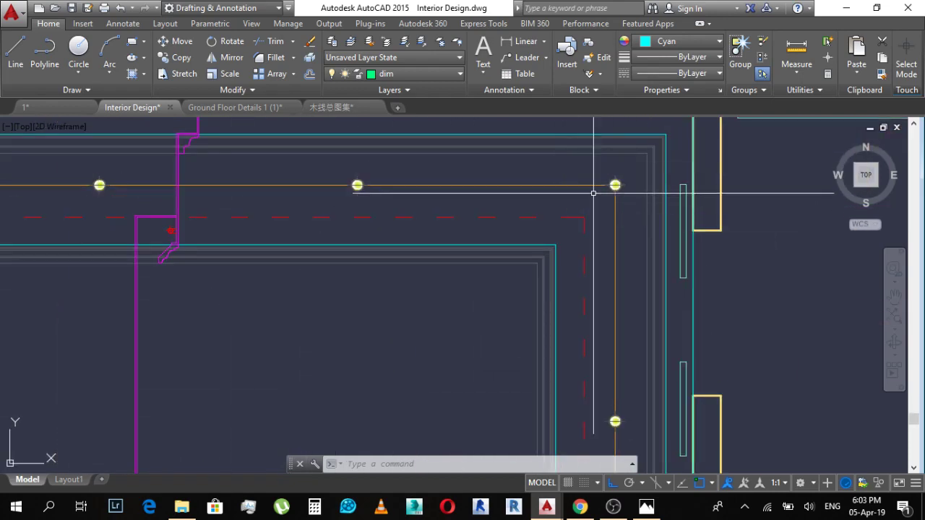
scroll(603, 202, up, 2)
scroll(582, 217, down, 6)
scroll(575, 223, up, 6)
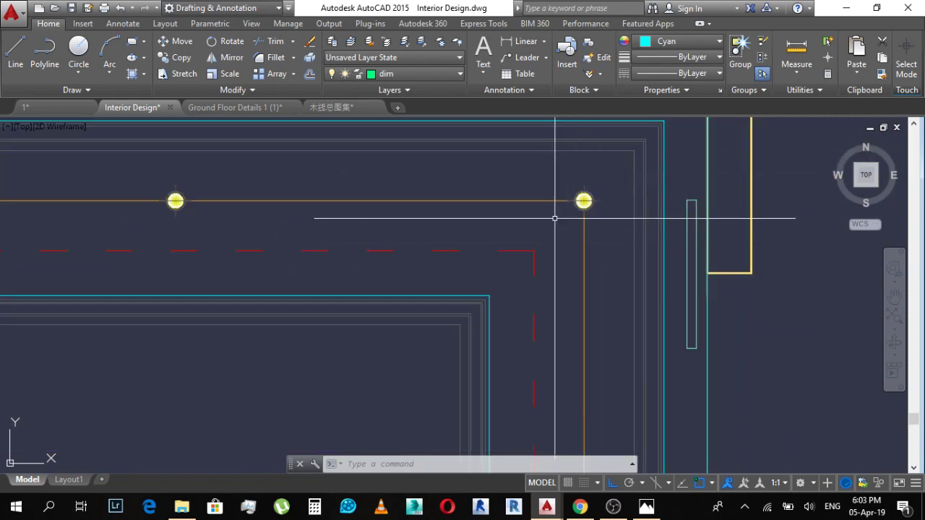
key(Escape)
key(Escape)
text(dal)
key(Return)
scroll(582, 206, up, 7)
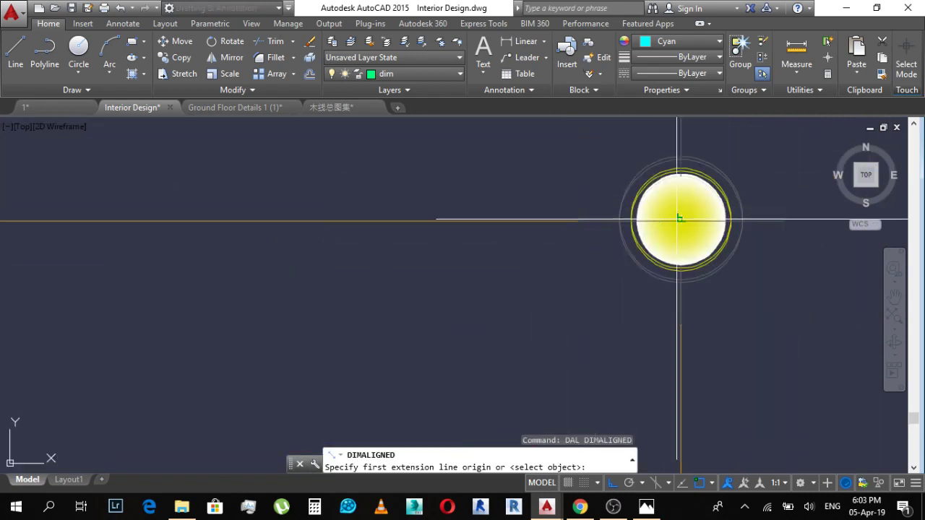
click(681, 220)
scroll(679, 217, down, 7)
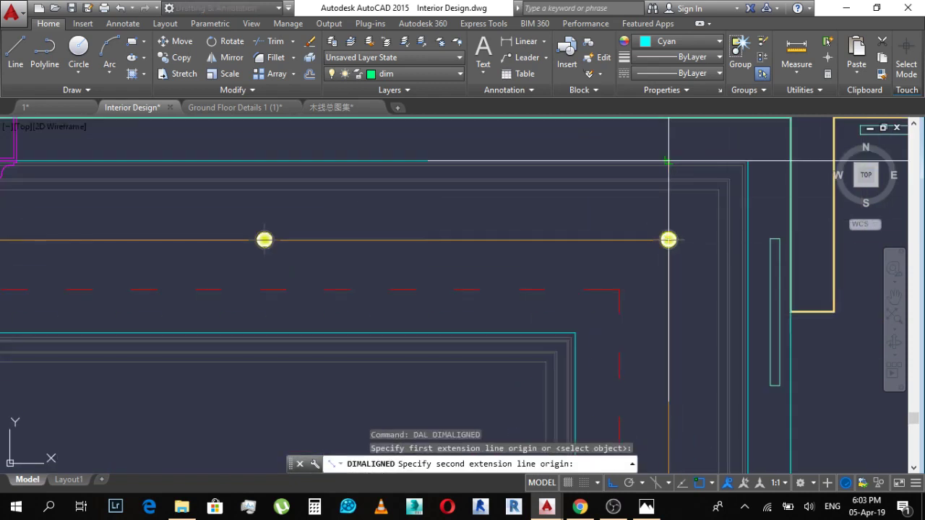
click(668, 160)
scroll(665, 209, down, 4)
key(Escape)
Step: Add an aligned dimension from the centre of the upper-right corner downlight to the upper wall's inner face
key(Return)
scroll(634, 294, up, 7)
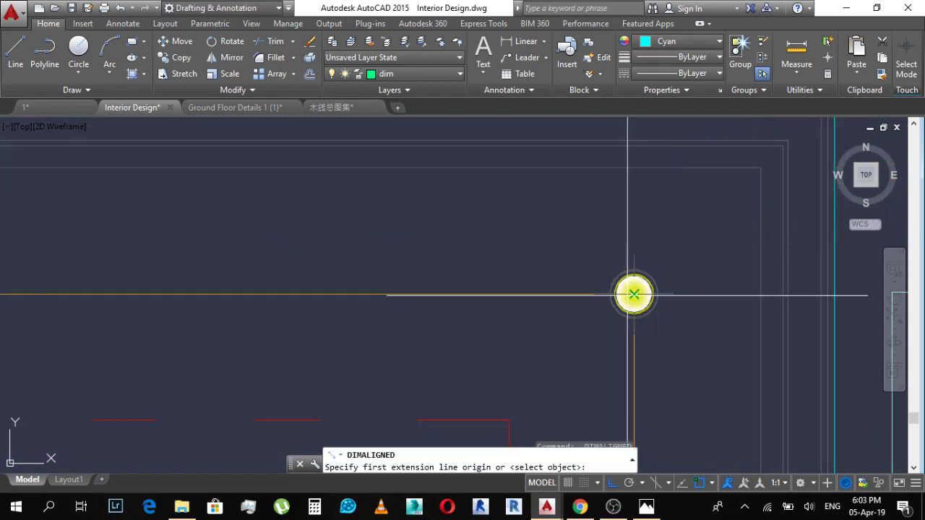
scroll(644, 285, up, 2)
click(645, 291)
scroll(642, 293, down, 6)
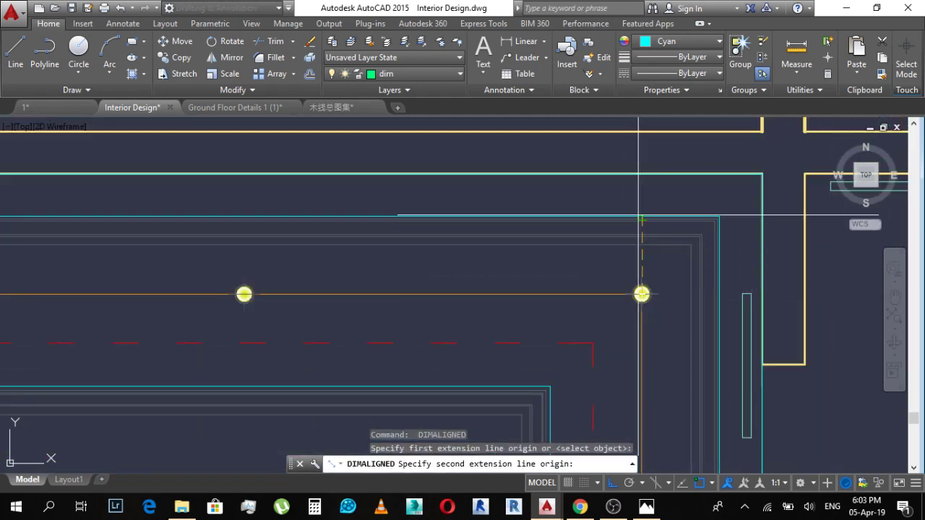
click(642, 294)
scroll(642, 295, up, 5)
click(638, 290)
key(Escape)
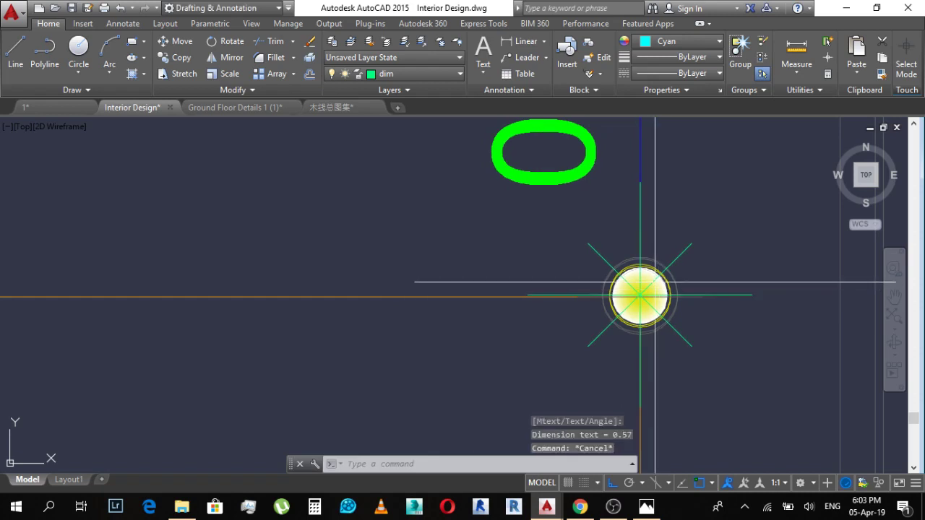
Step: Add an aligned dimension from the centre of the upper-right corner downlight horizontally to the right wall
key(Return)
click(641, 295)
middle_drag(685, 288, 487, 241)
scroll(772, 262, down, 5)
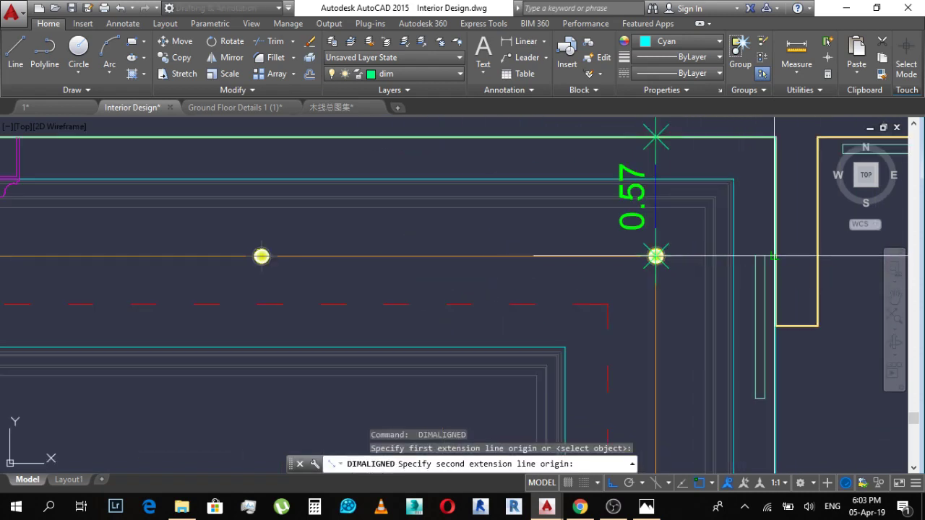
click(772, 257)
scroll(622, 249, down, 3)
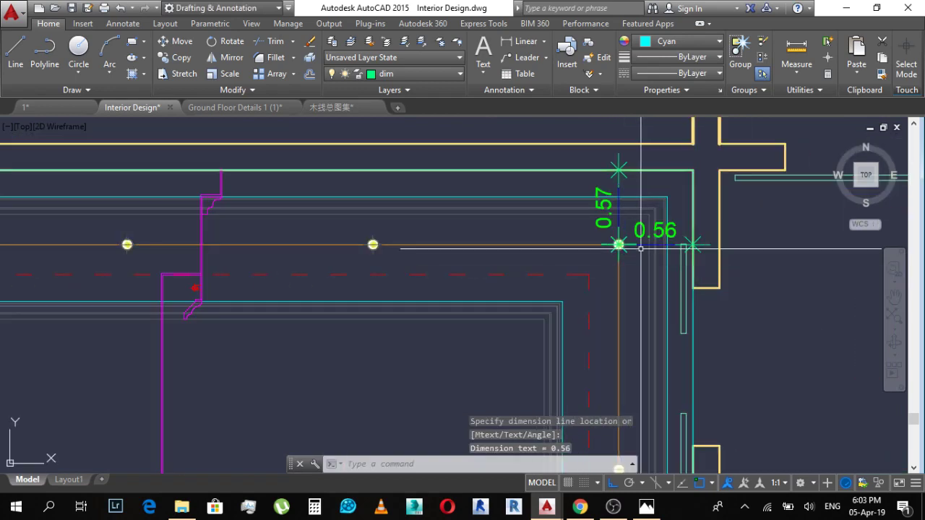
Step: Dimension the spacing between the upper-right corner downlight and the next one below it, with the dimension line through their centres
scroll(621, 249, up, 2)
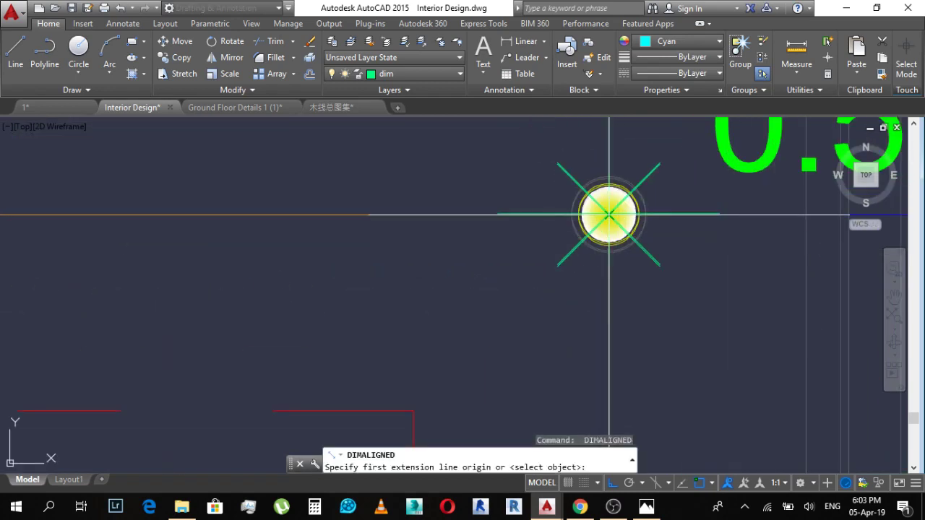
click(608, 214)
scroll(610, 209, down, 3)
scroll(646, 264, up, 4)
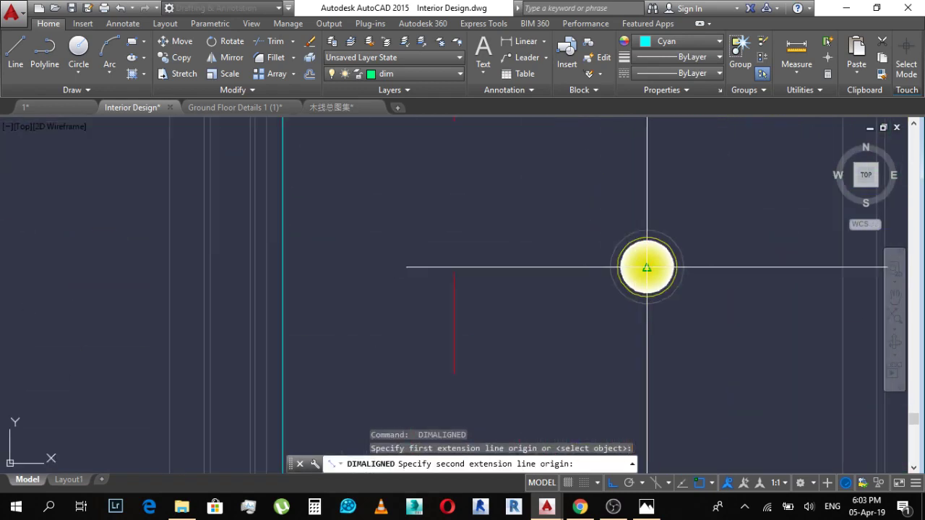
click(647, 267)
scroll(703, 225, down, 5)
middle_drag(702, 194, 674, 218)
scroll(665, 253, up, 3)
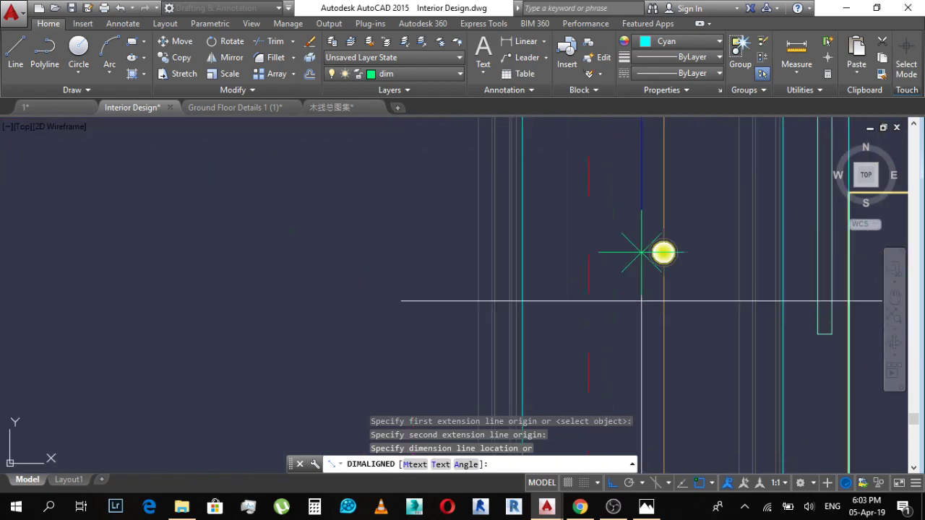
click(663, 251)
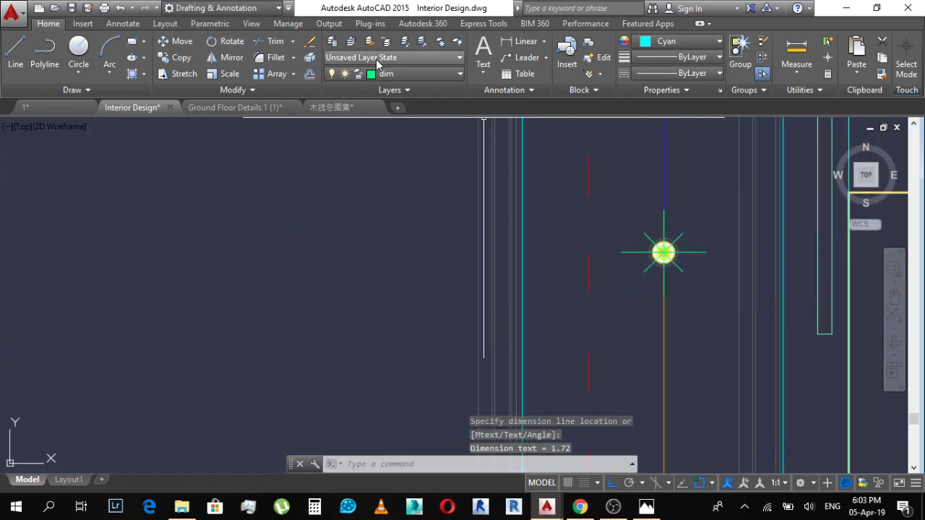
Step: Continue the dimension chain down the right column through every downlight centre to the lower wall's inner face
click(122, 24)
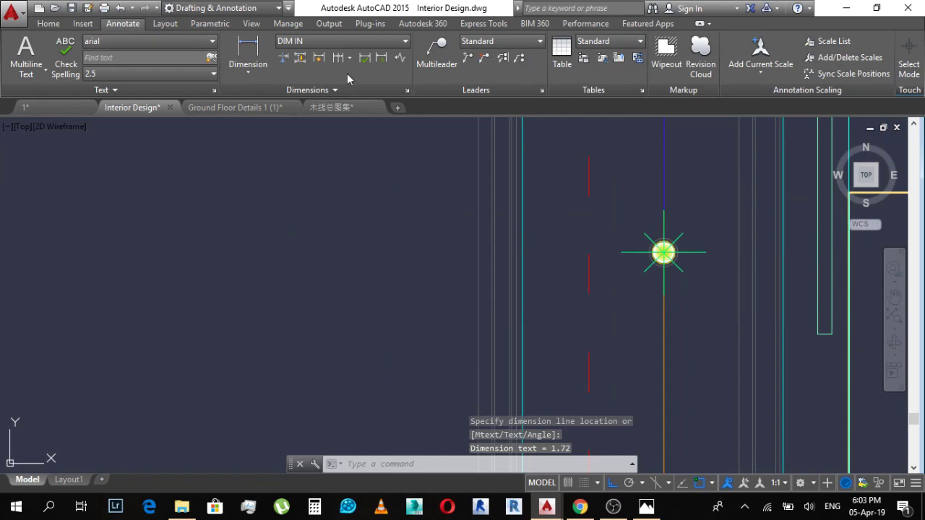
click(319, 58)
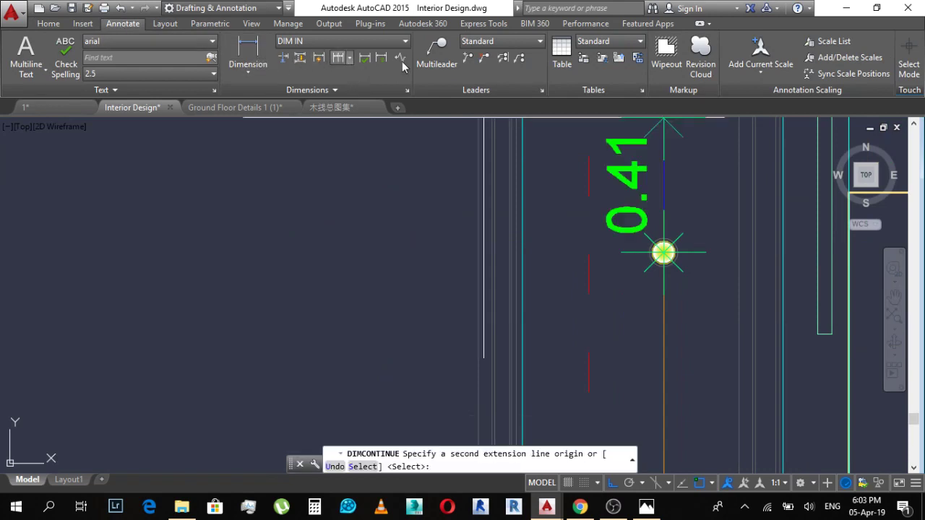
scroll(661, 252, down, 3)
scroll(575, 253, up, 4)
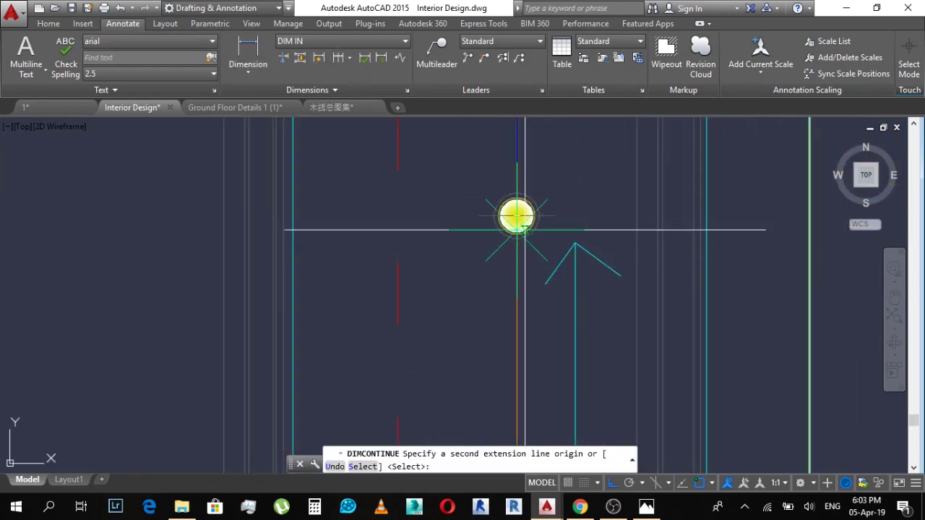
click(517, 215)
scroll(551, 169, down, 4)
scroll(549, 306, up, 4)
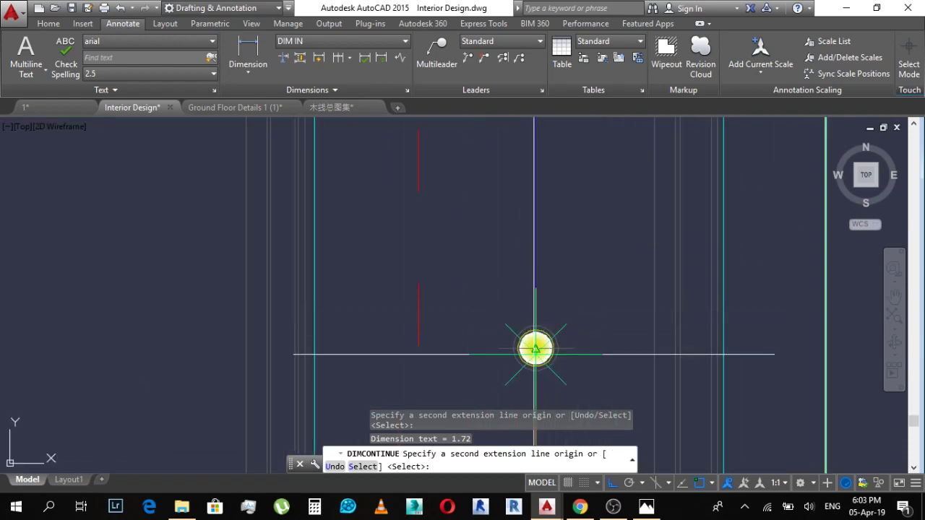
scroll(536, 350, down, 3)
scroll(562, 335, up, 3)
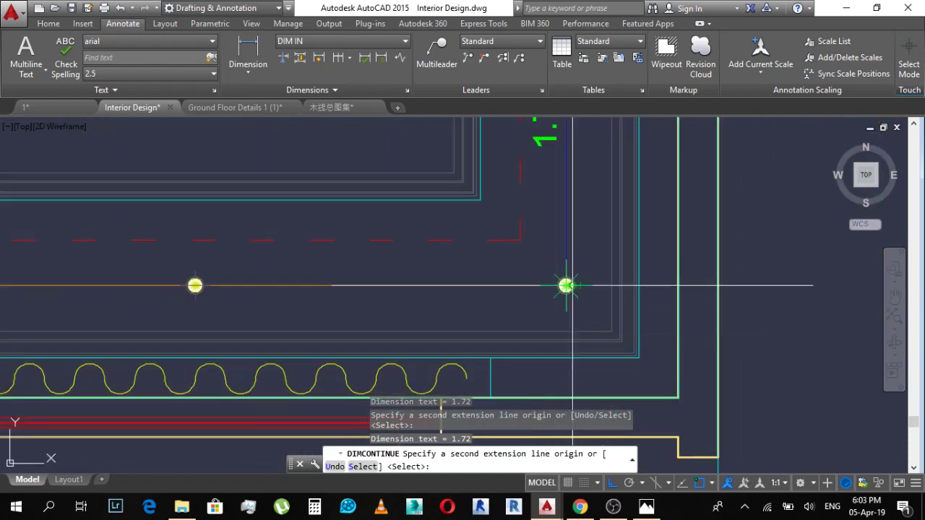
scroll(559, 328, down, 1)
scroll(553, 398, up, 2)
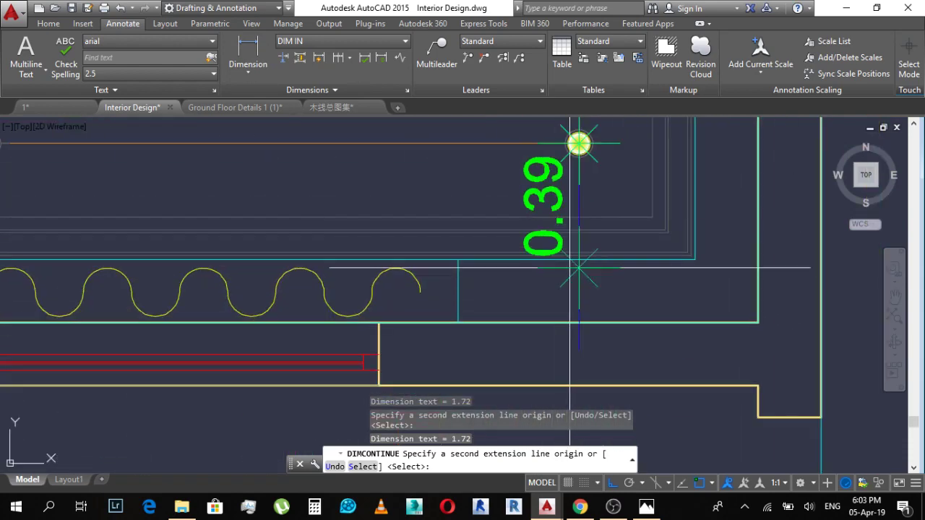
click(578, 323)
scroll(572, 301, down, 4)
key(Escape)
scroll(601, 242, down, 3)
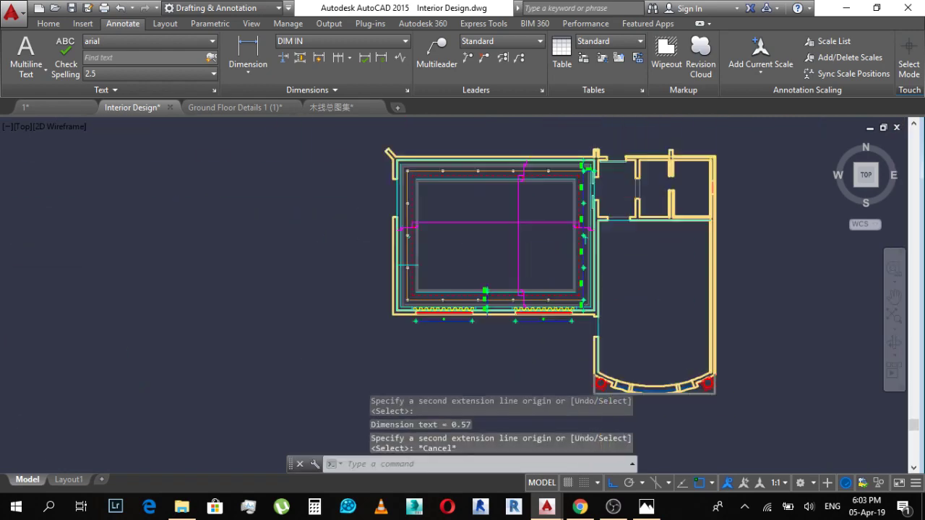
Step: Add a linear dimension between the upper-right corner downlight and its neighbour in the upper row, placed along the row
scroll(594, 158, up, 4)
scroll(571, 159, up, 4)
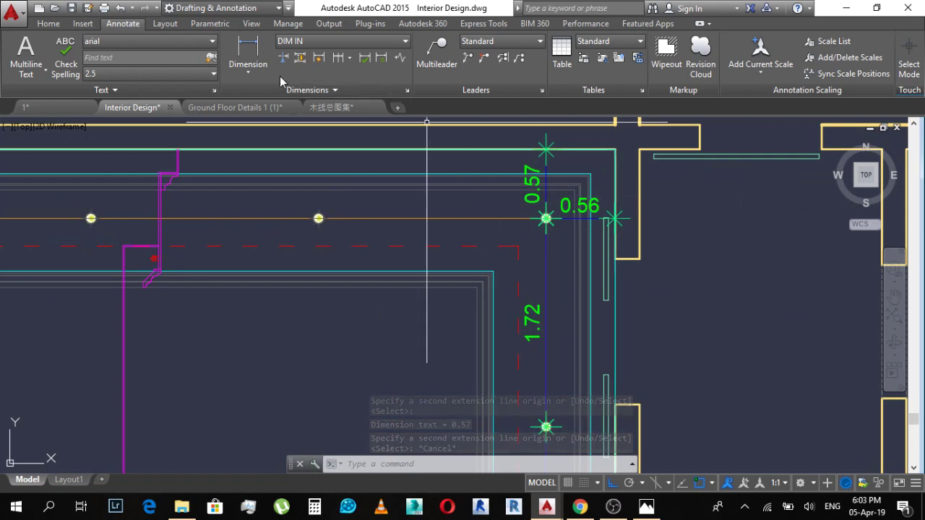
click(255, 52)
scroll(404, 166, up, 6)
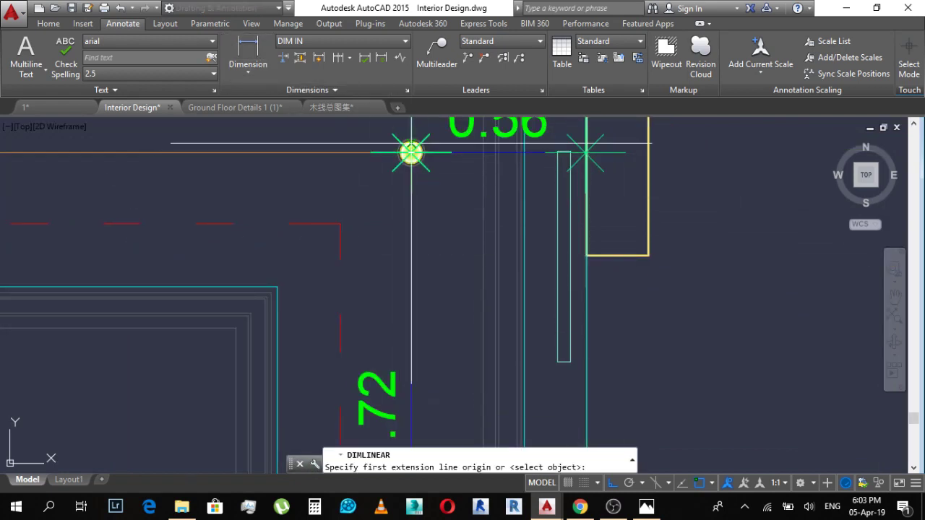
click(397, 171)
scroll(397, 170, down, 4)
scroll(285, 195, up, 5)
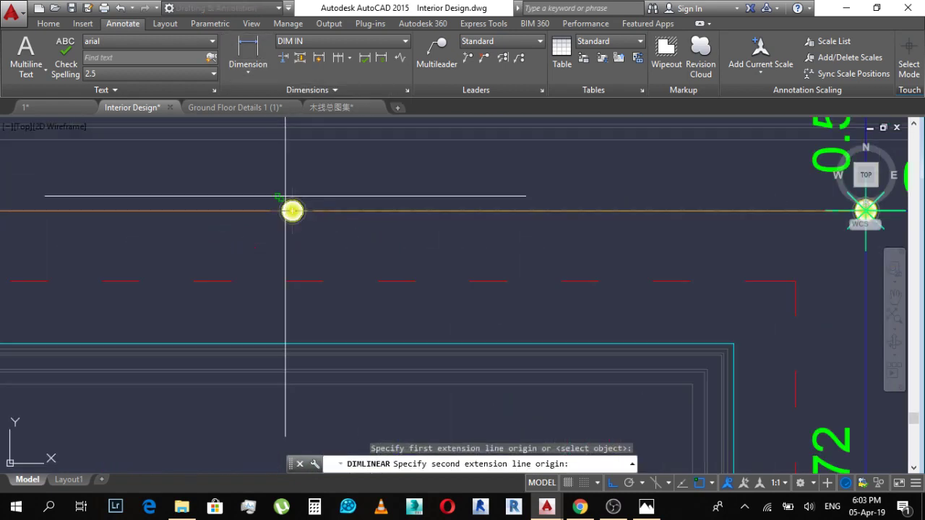
click(291, 211)
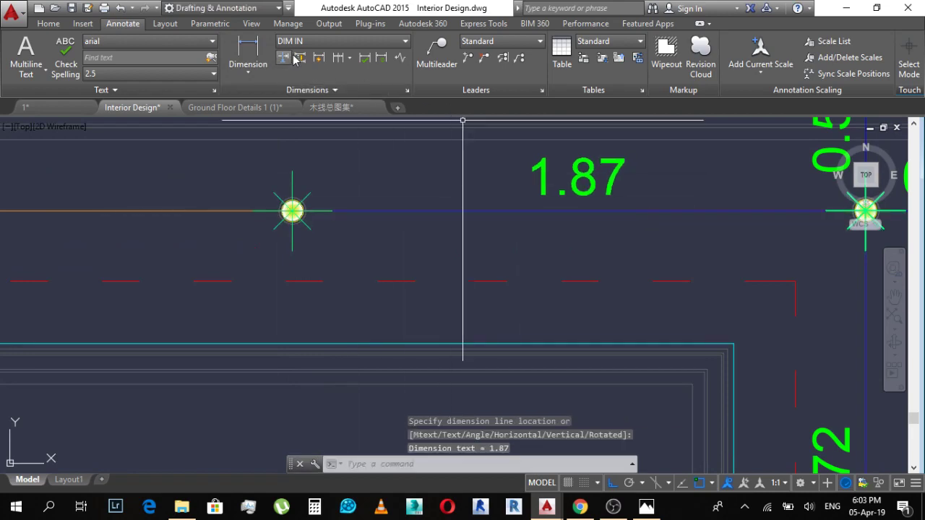
Step: Continue the dimension chain along the upper row through every downlight centre to the left wall's inner face
click(338, 60)
scroll(381, 207, down, 4)
scroll(258, 227, up, 4)
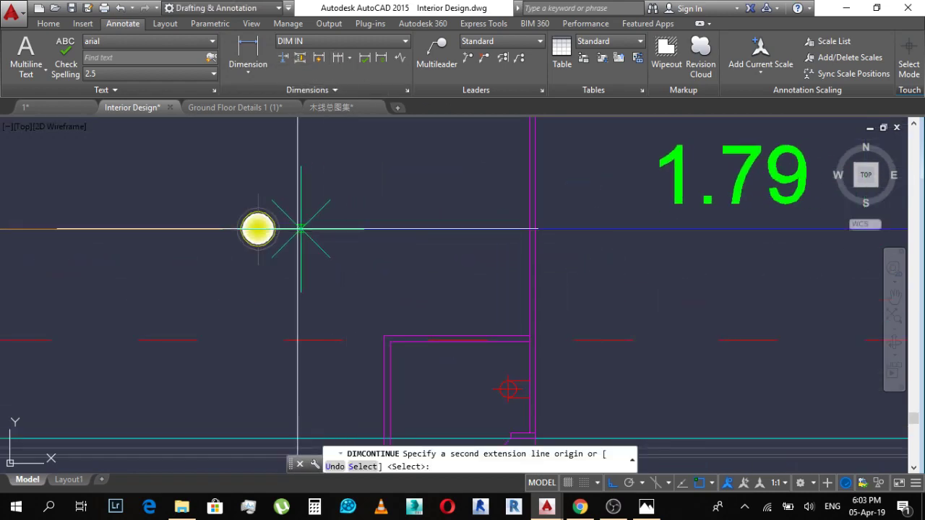
click(258, 228)
scroll(561, 248, down, 3)
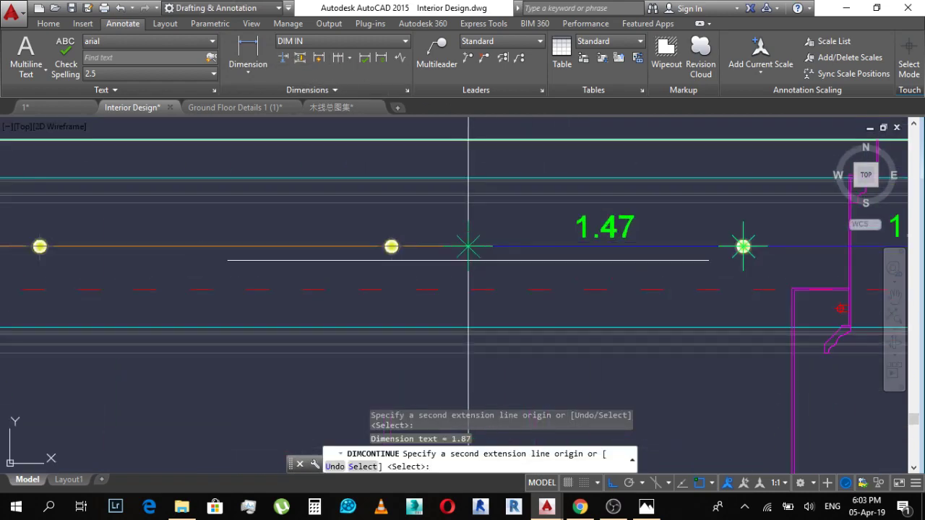
mouse_move(394, 246)
middle_down()
mouse_move(452, 294)
mouse_move(481, 294)
middle_up()
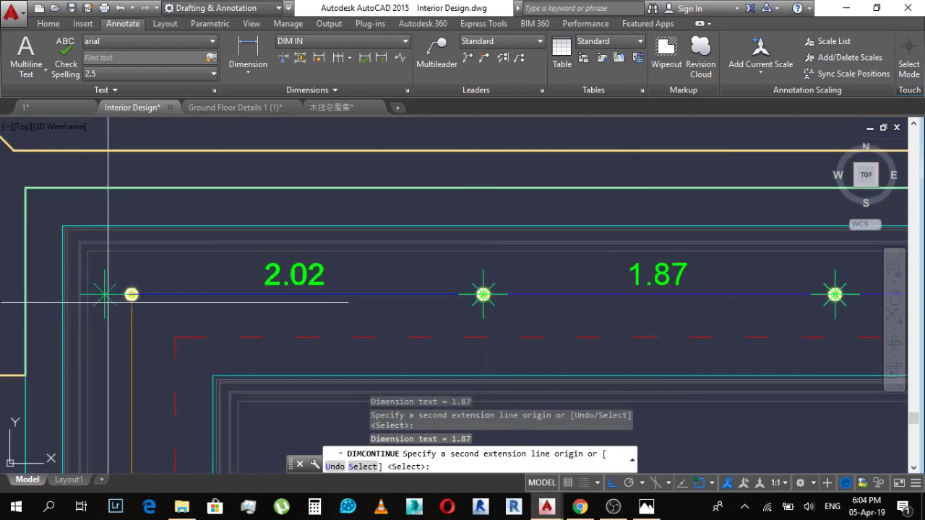
click(131, 294)
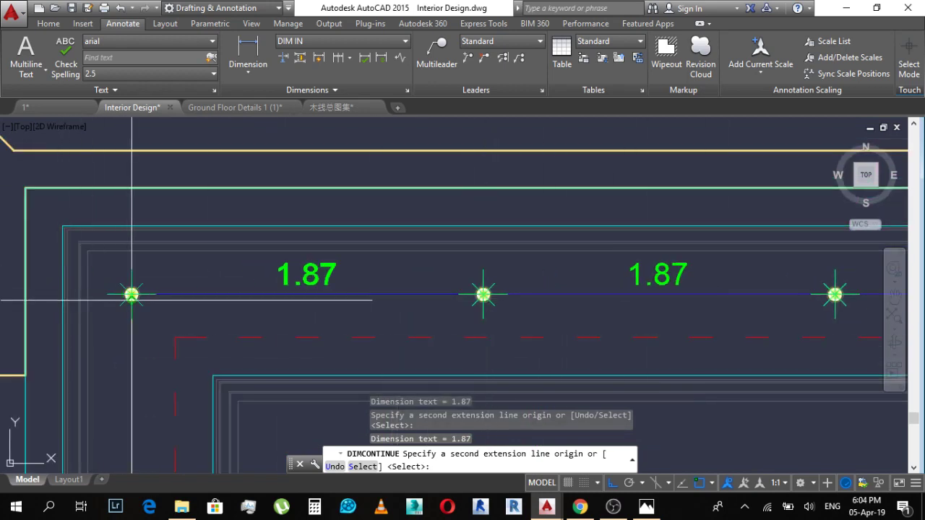
click(25, 294)
key(Escape)
scroll(626, 355, down, 5)
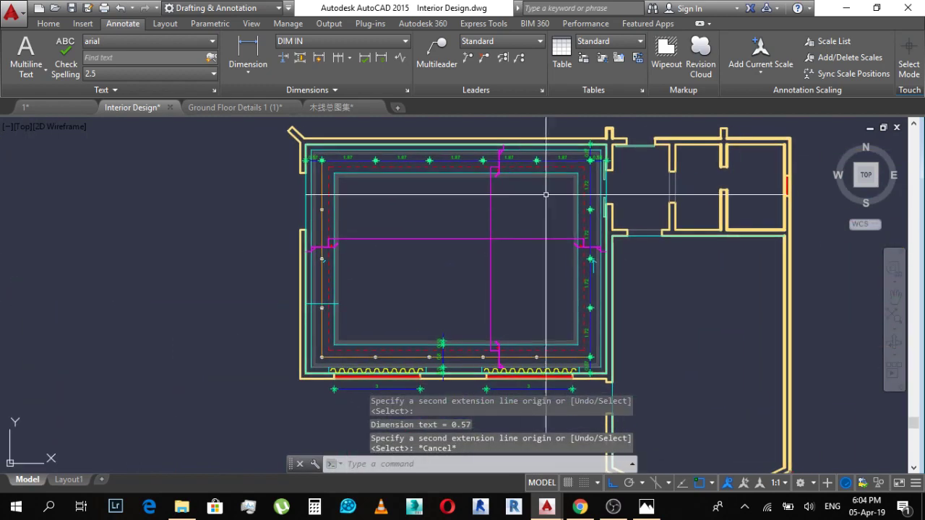
scroll(602, 168, up, 3)
scroll(554, 217, down, 4)
scroll(553, 227, up, 5)
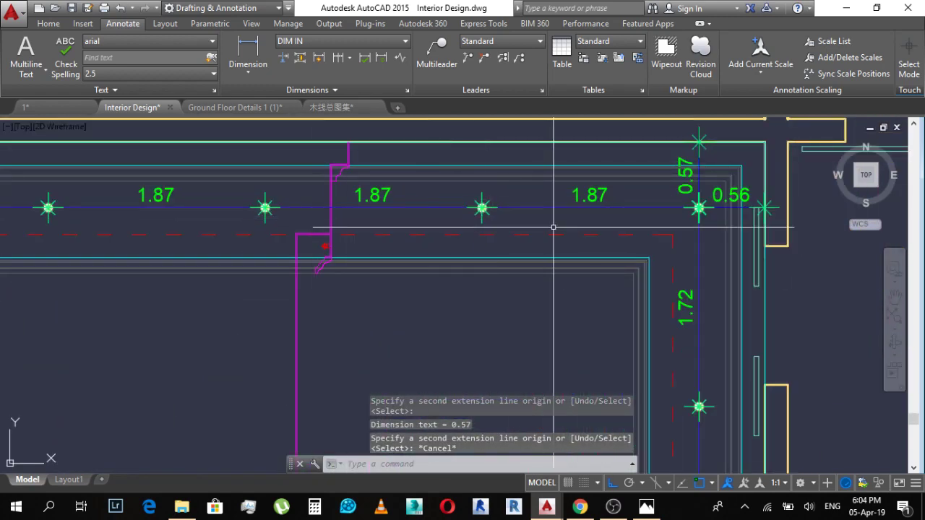
scroll(554, 227, down, 5)
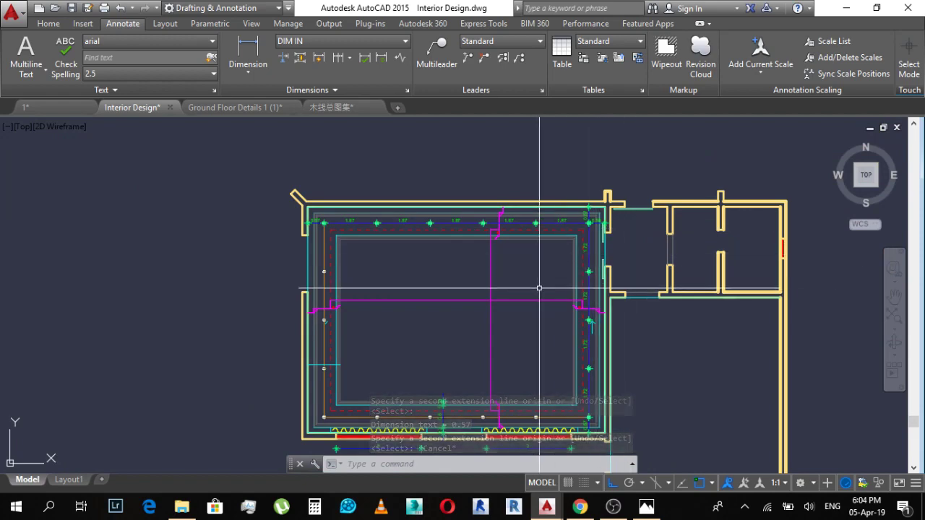